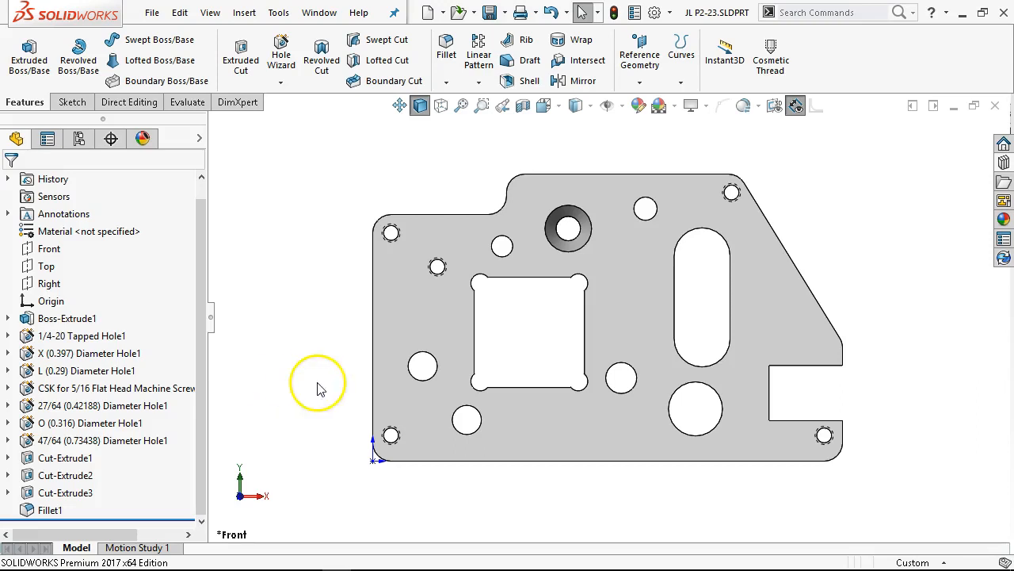
# Step: Create a new drawing document from the tutorial draw template
pyautogui.moveTo(516, 381); pyautogui.dragTo(525, 307, button='middle')
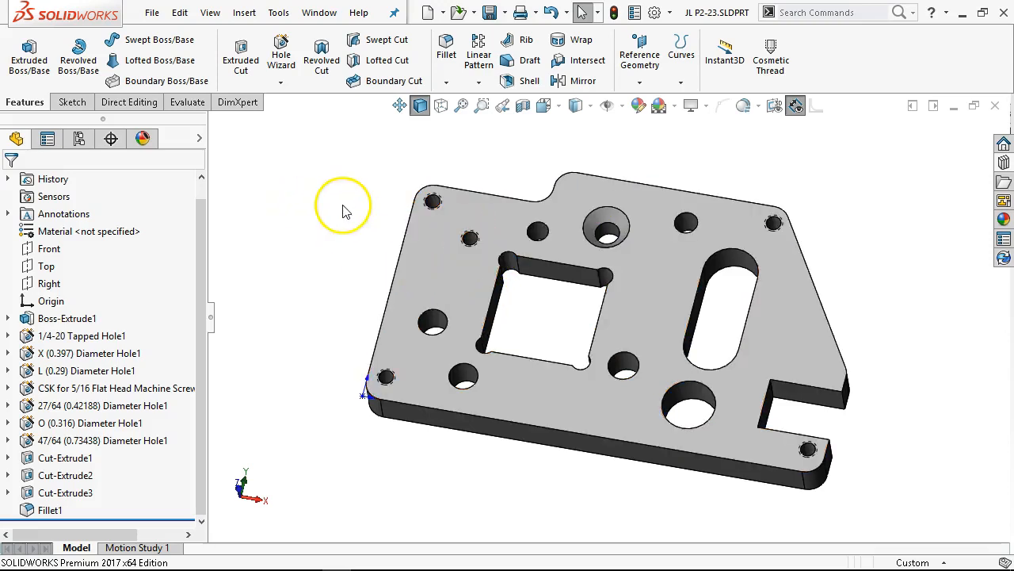
pyautogui.click(152, 13)
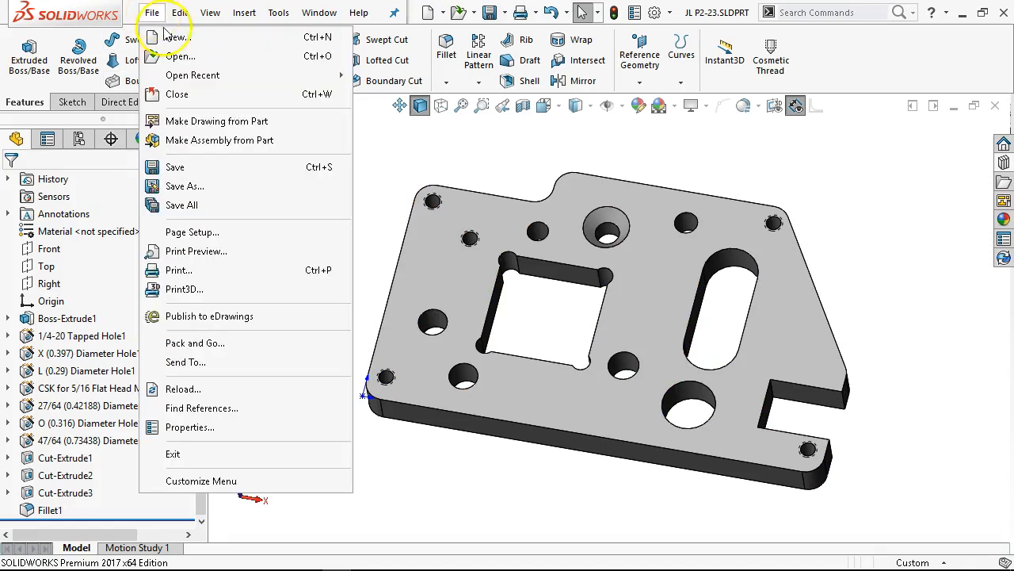
pyautogui.click(176, 38)
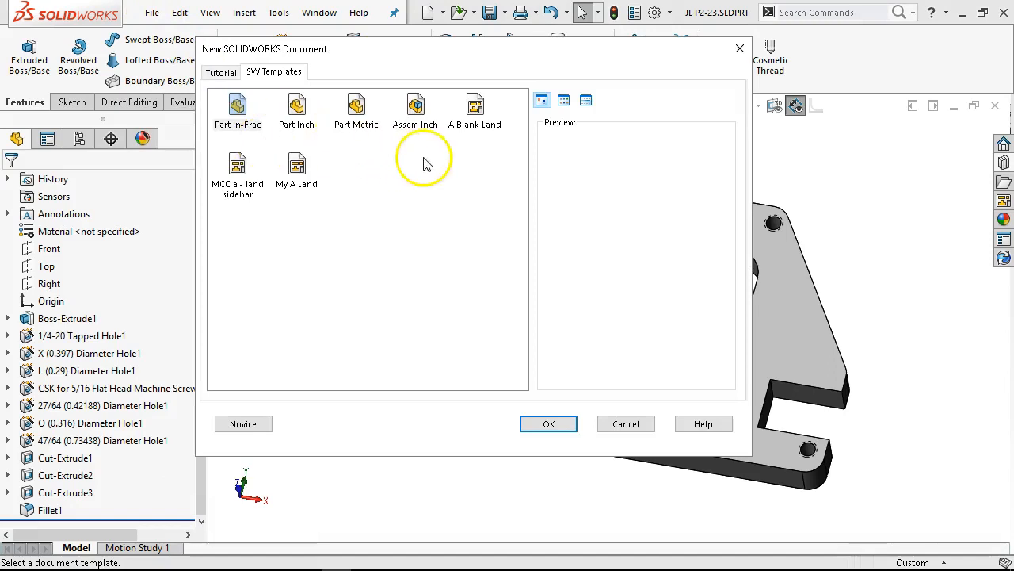
pyautogui.click(294, 169)
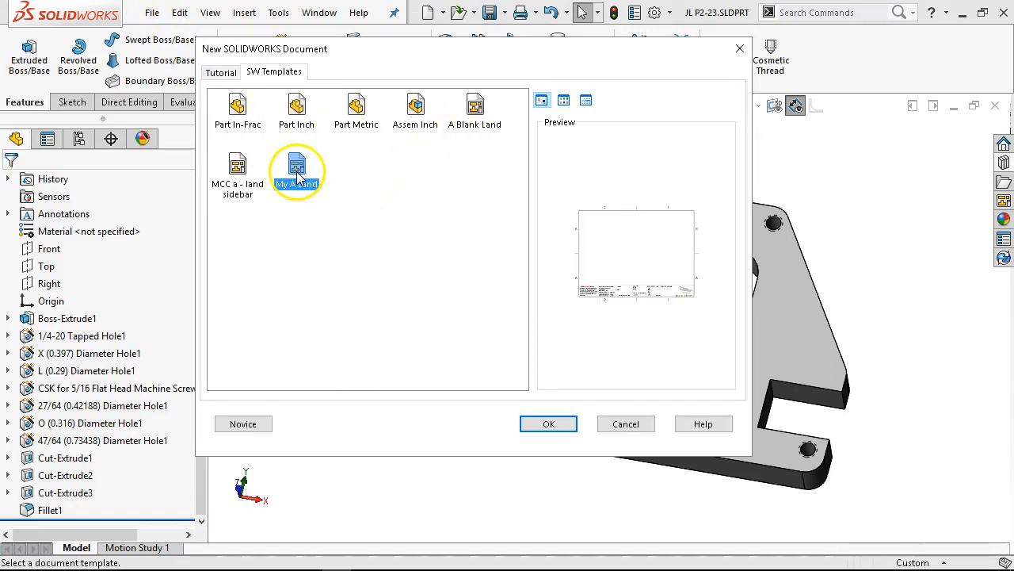
pyautogui.click(226, 73)
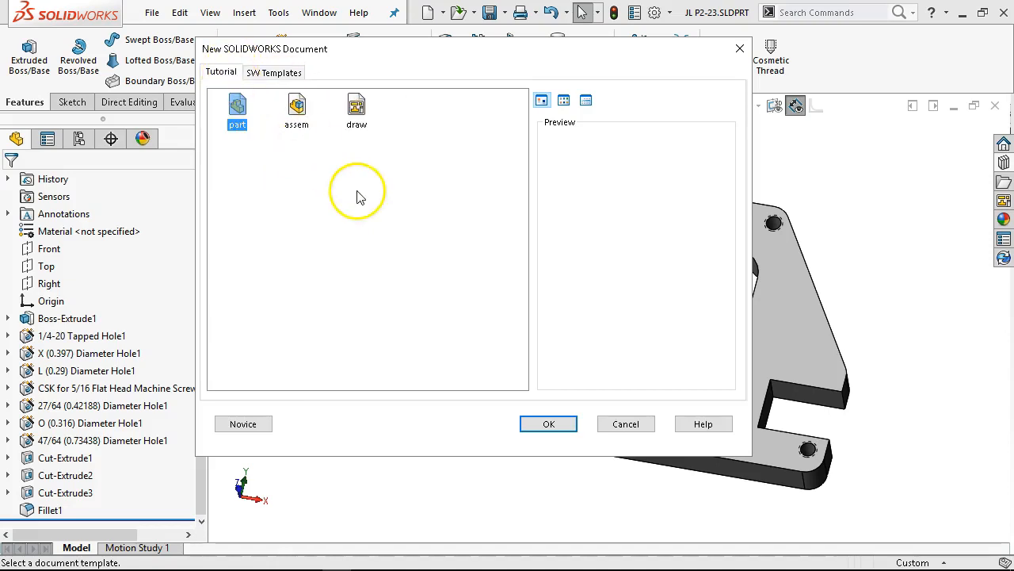
pyautogui.doubleClick(356, 110)
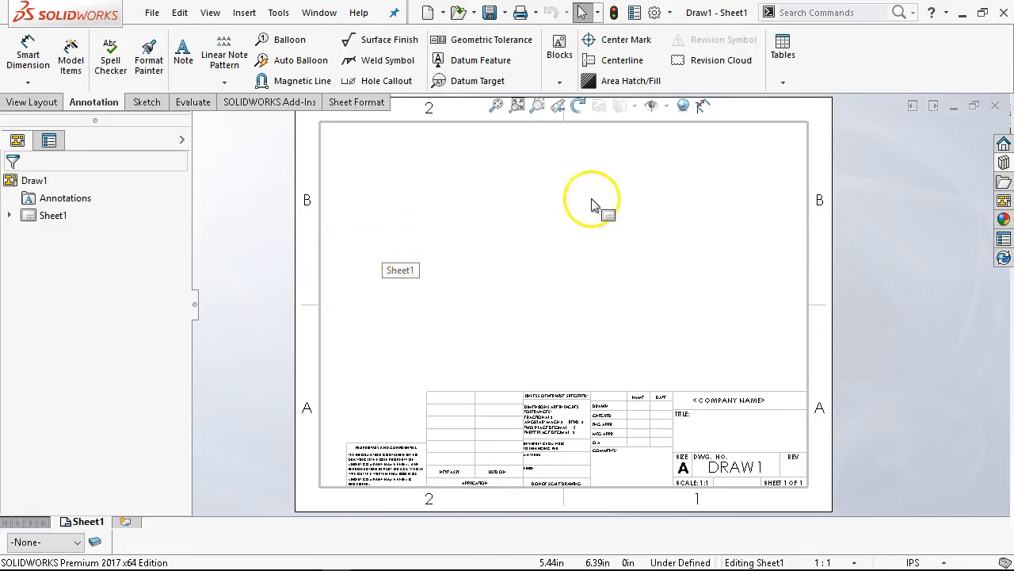
# Step: Place the front view of JL P2-23 in the sheet's left half and project the top view above it
pyautogui.click(1003, 203)
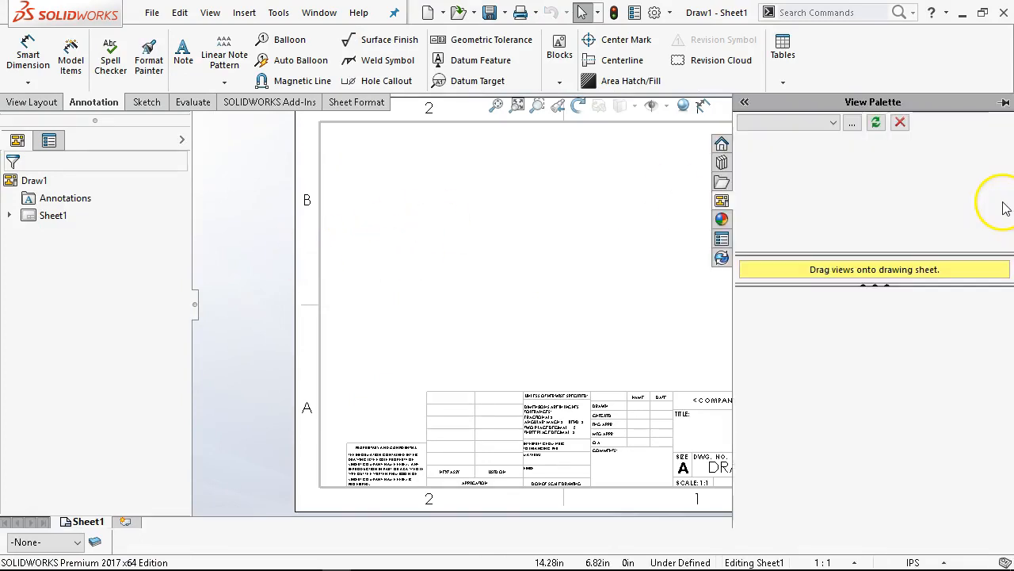
pyautogui.click(838, 124)
pyautogui.click(812, 137)
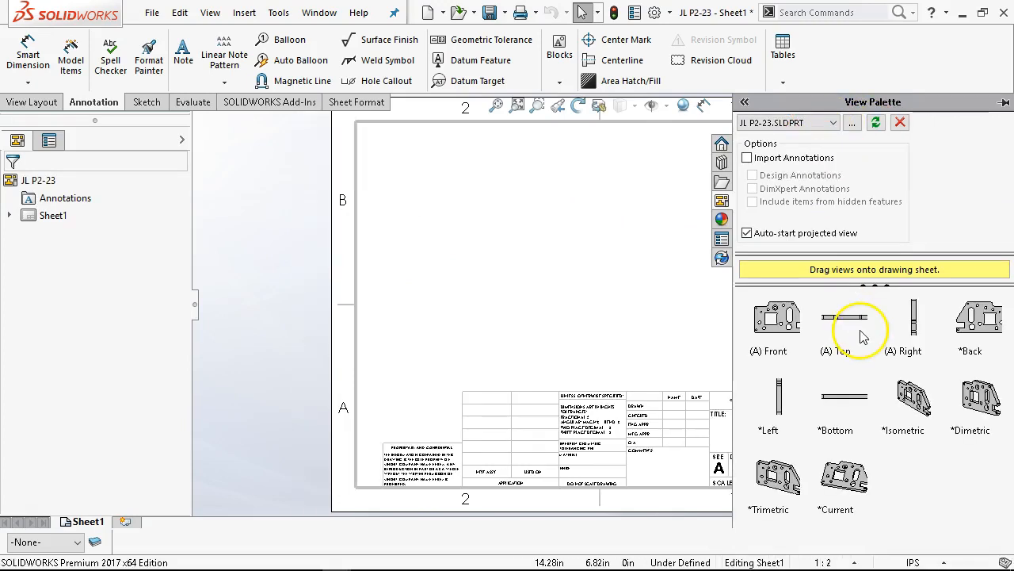
pyautogui.moveTo(781, 325); pyautogui.dragTo(479, 305)
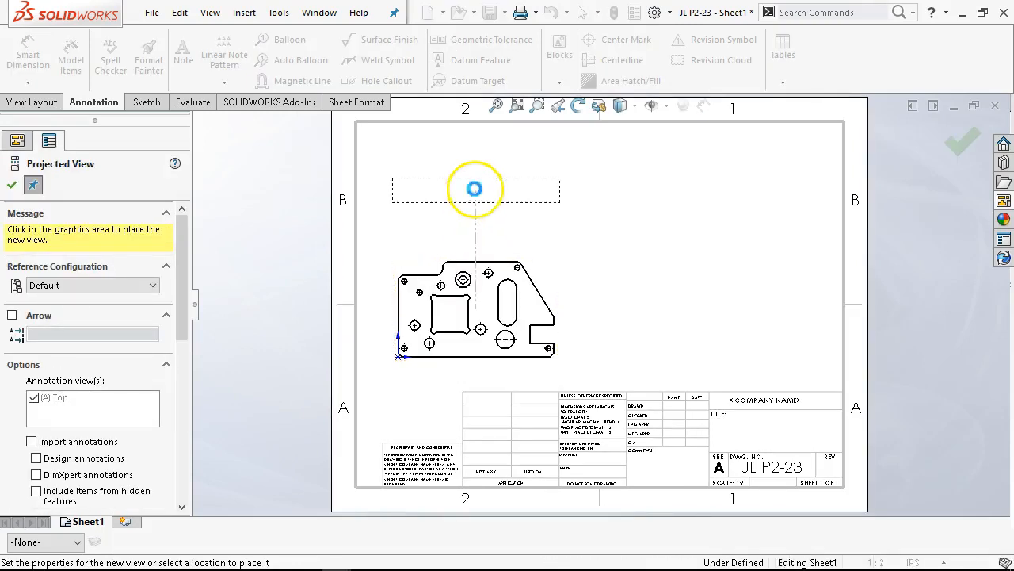
pyautogui.click(471, 189)
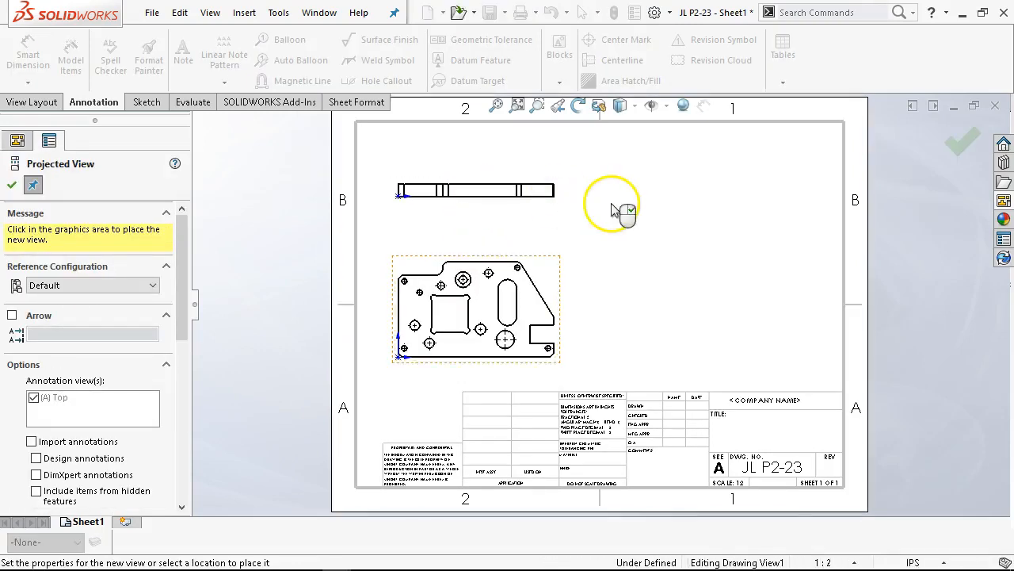
pyautogui.click(11, 184)
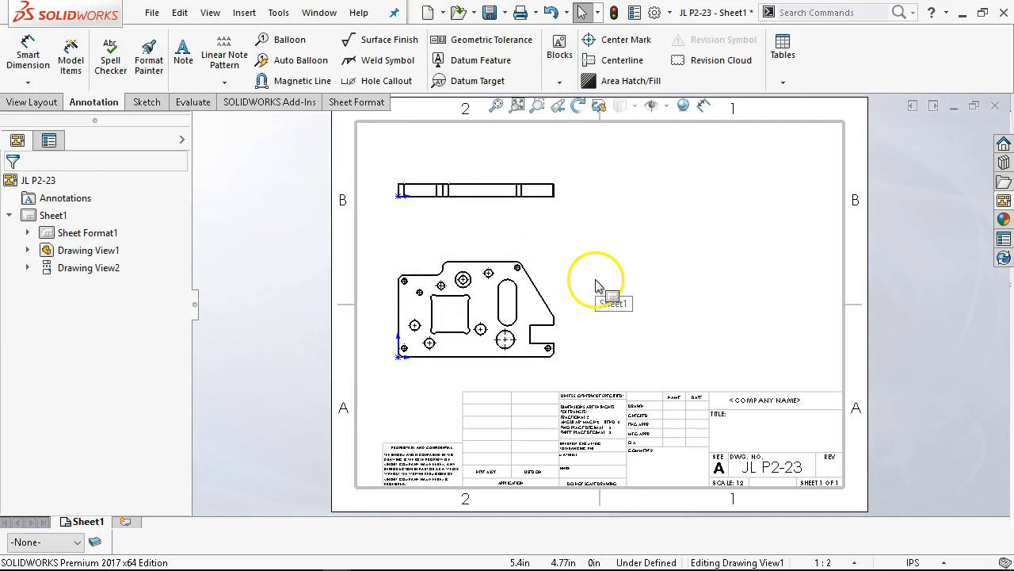
# Step: Start a hole table for the front view, with the plate's bottom edge as X axis datum and its left edge as Y axis datum
pyautogui.rightClick(544, 282)
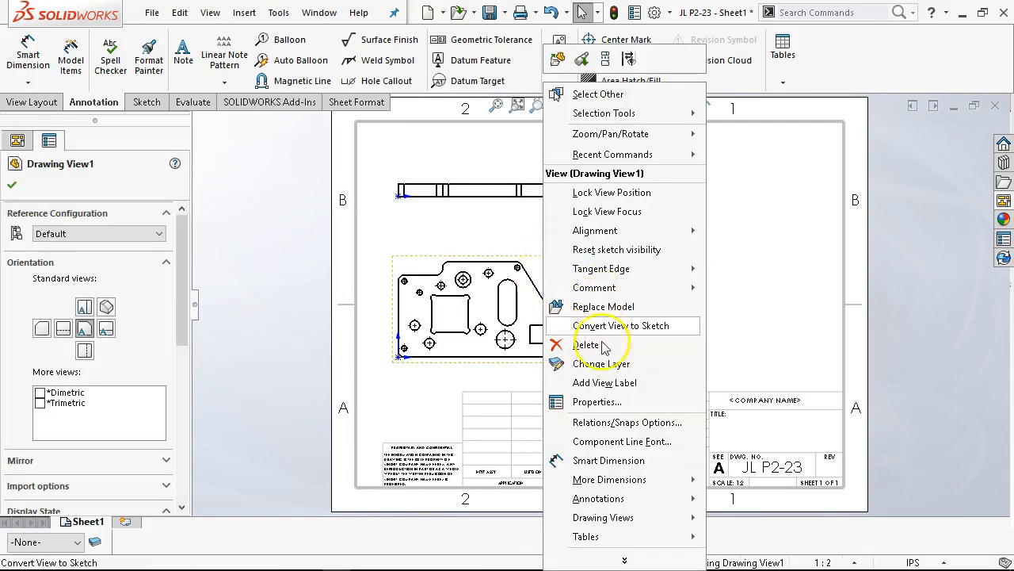
pyautogui.moveTo(591, 538)
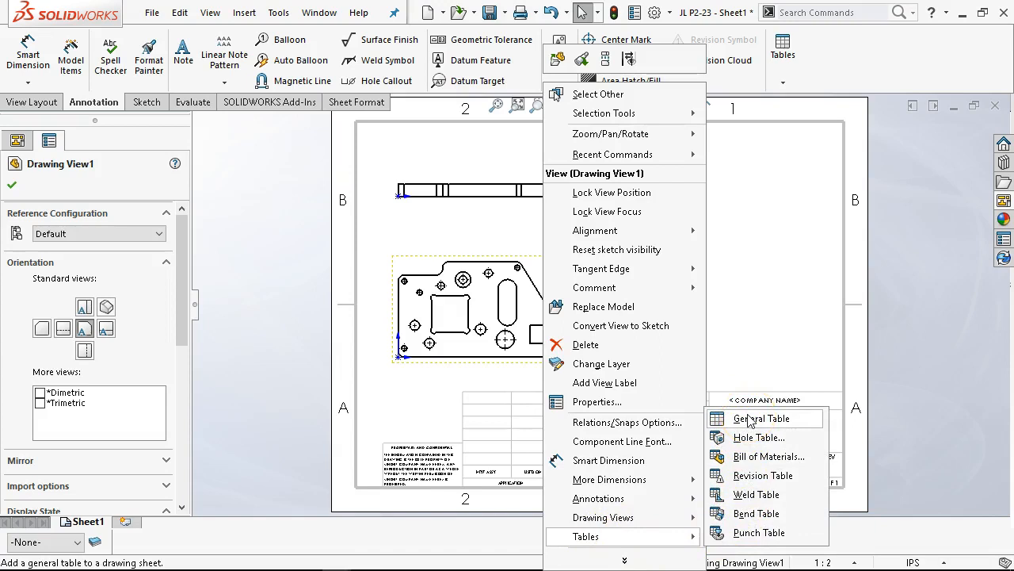
pyautogui.click(781, 445)
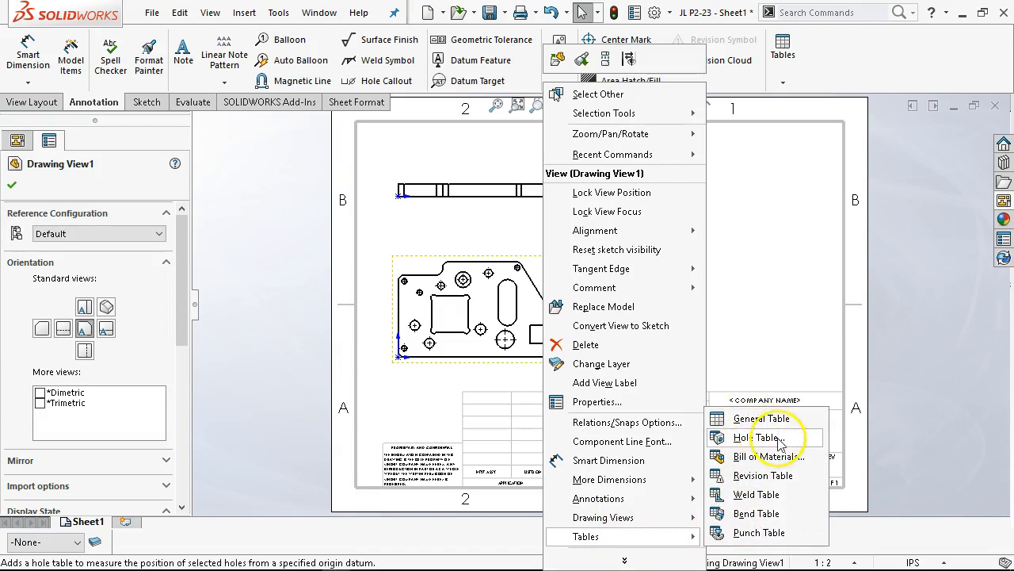
pyautogui.click(780, 458)
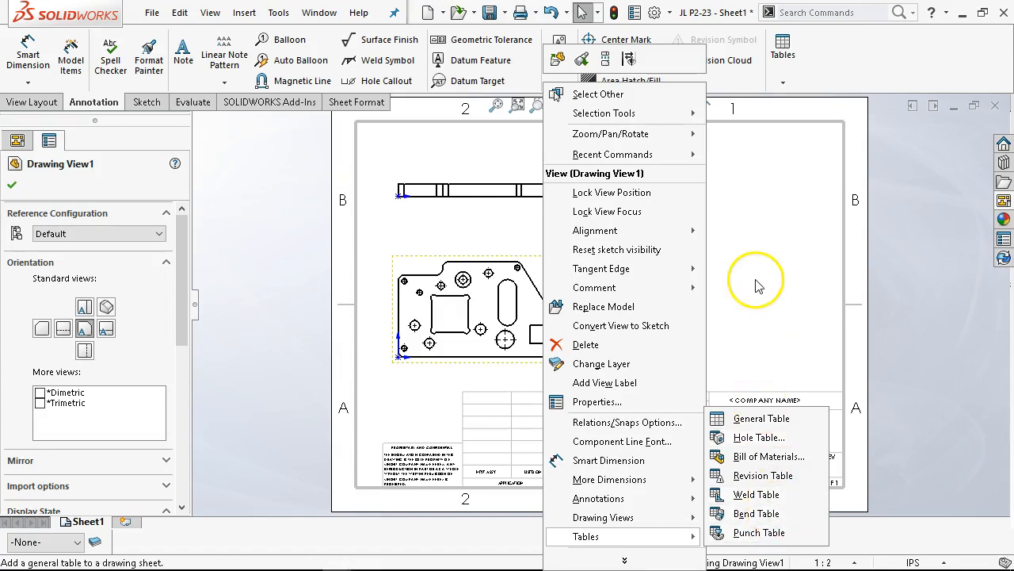
pyautogui.click(752, 438)
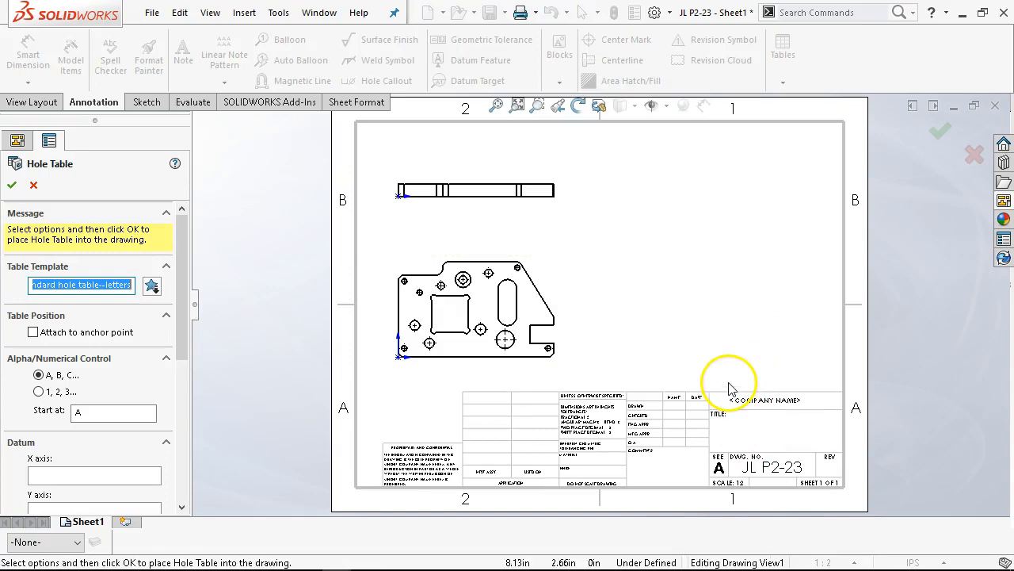
pyautogui.moveTo(182, 252)
pyautogui.mouseDown()
pyautogui.moveTo(190, 294)
pyautogui.moveTo(192, 267)
pyautogui.mouseUp()
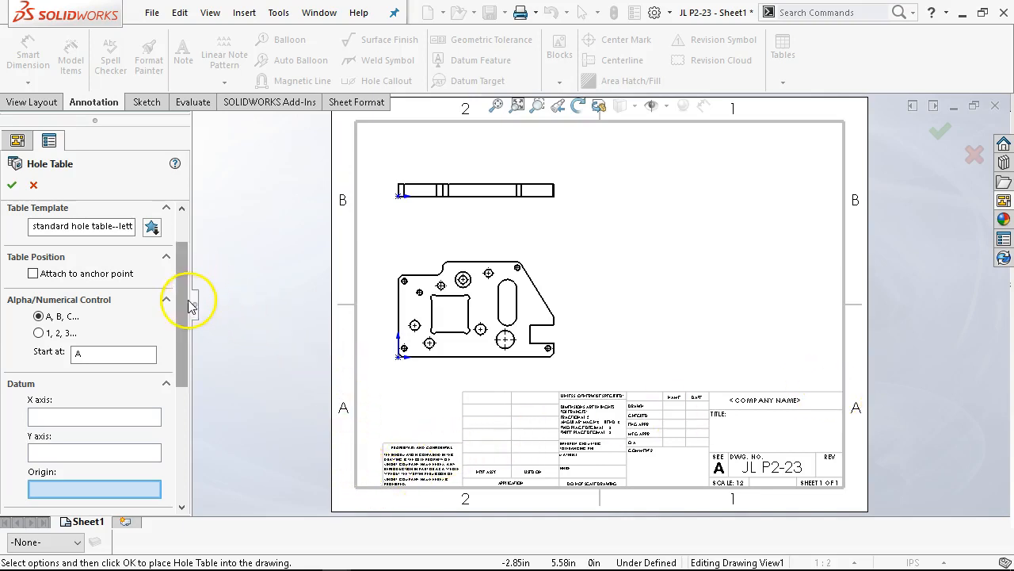
pyautogui.scroll(-2, 181, 342)
pyautogui.scroll(-3, 384, 372)
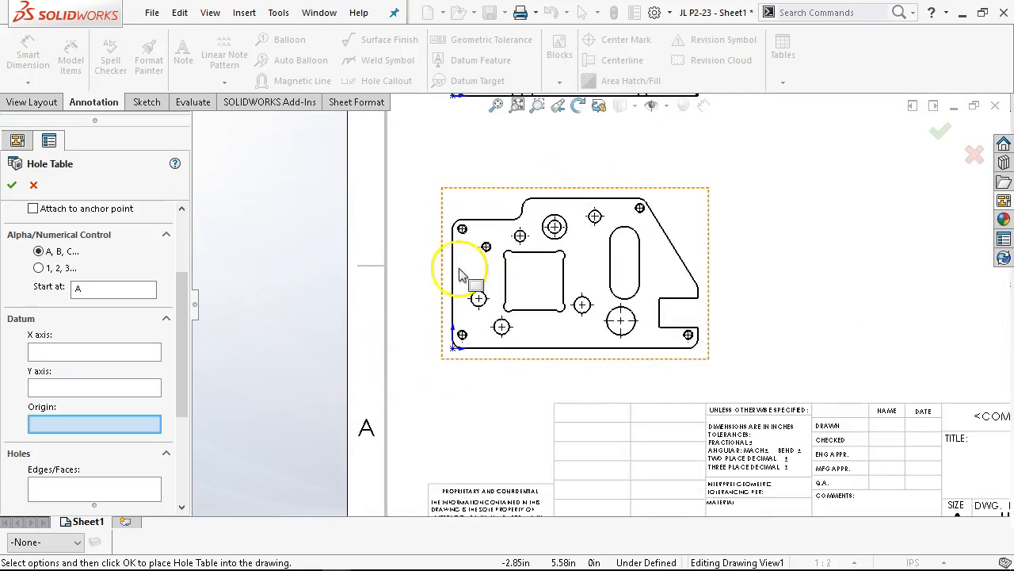
pyautogui.scroll(-3, 458, 343)
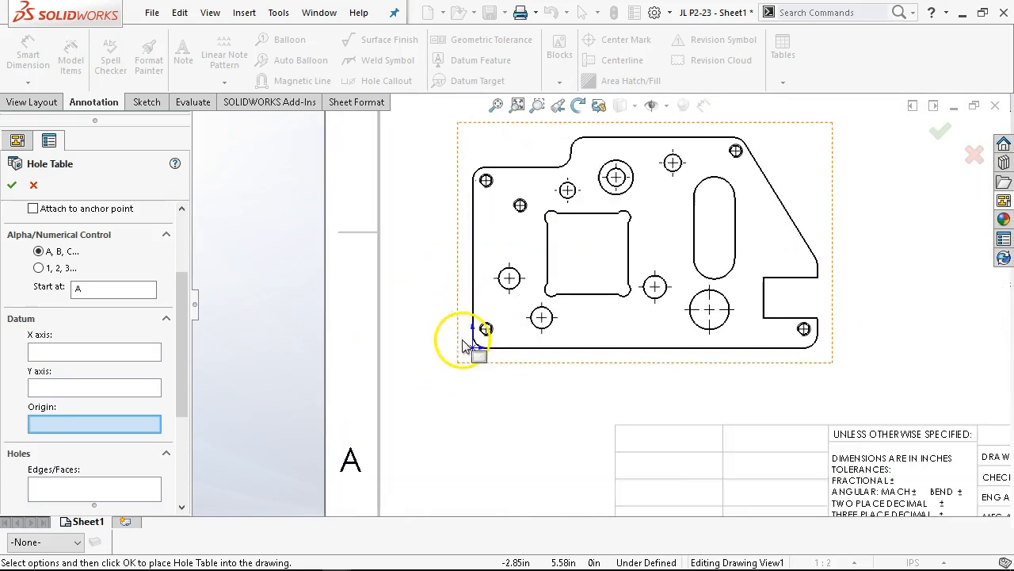
pyautogui.click(102, 351)
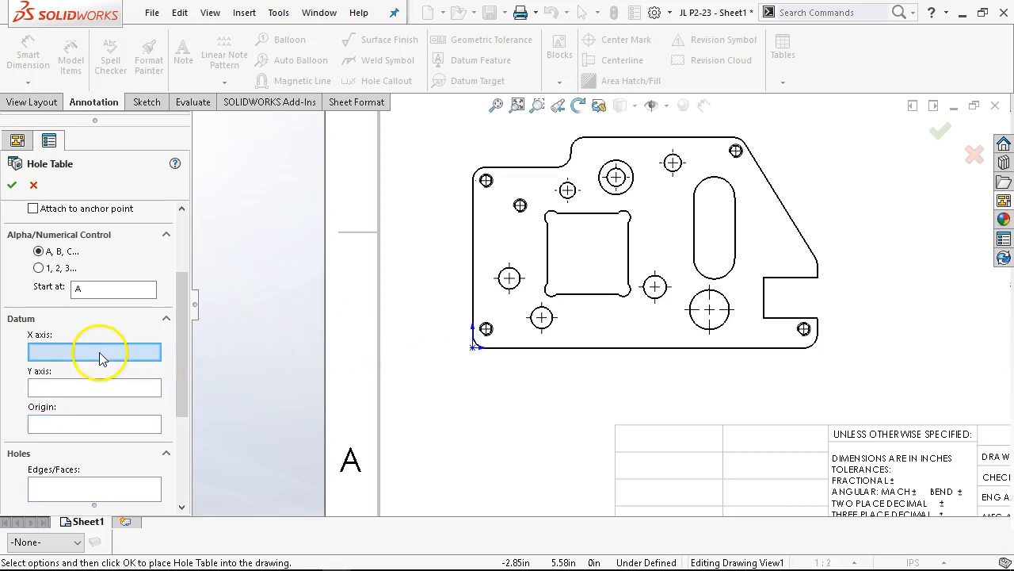
pyautogui.click(567, 347)
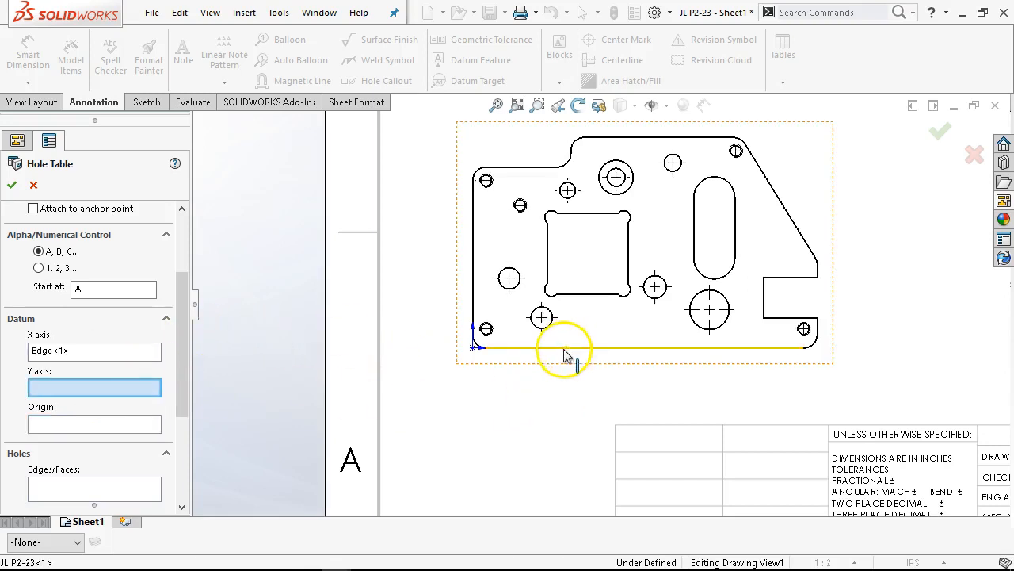
pyautogui.click(477, 284)
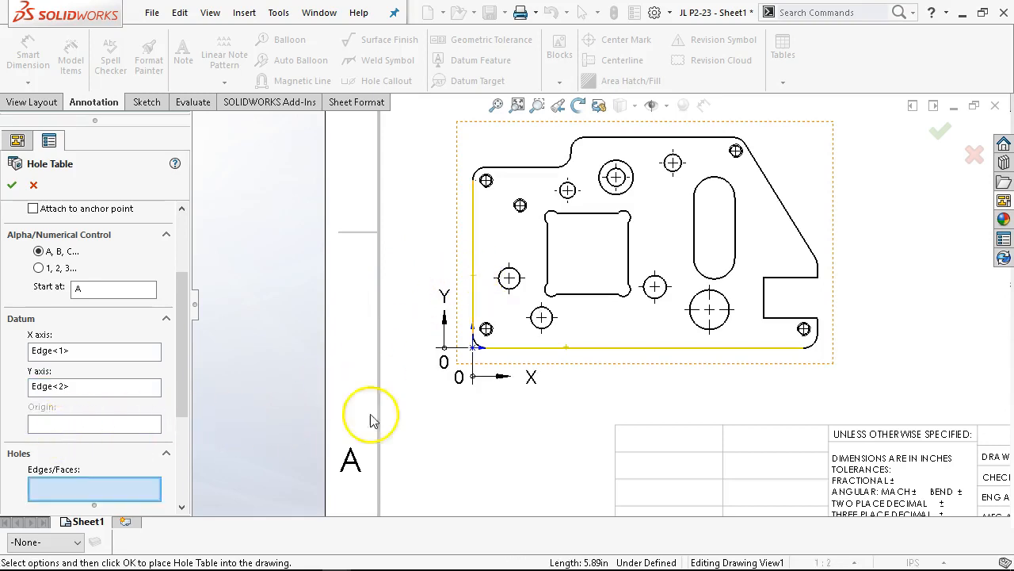
# Step: Select the plate's front face as the source of holes, generate the hole table and accept the non-circular hole warning
pyautogui.moveTo(178, 330); pyautogui.dragTo(183, 397)
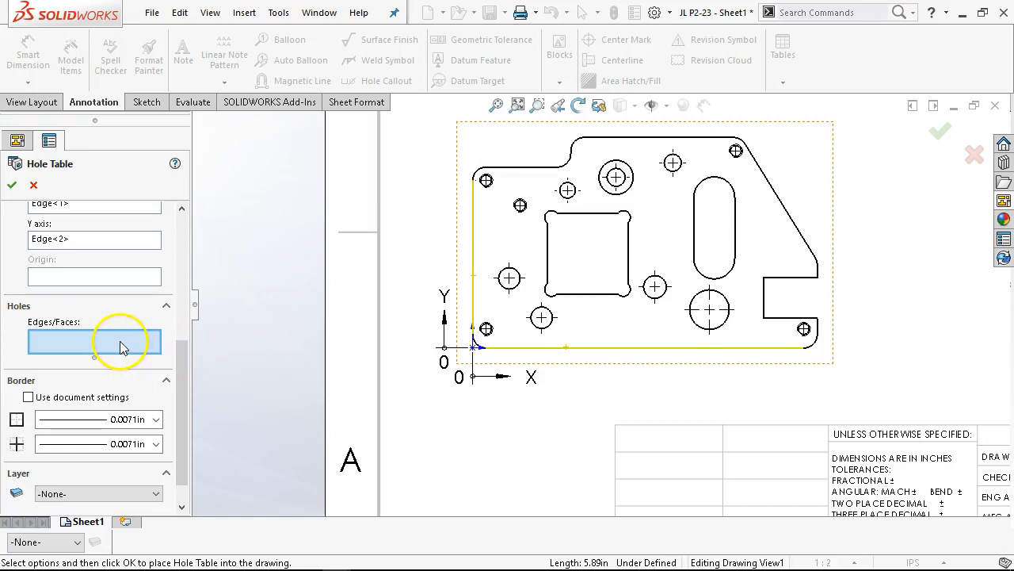
pyautogui.click(594, 325)
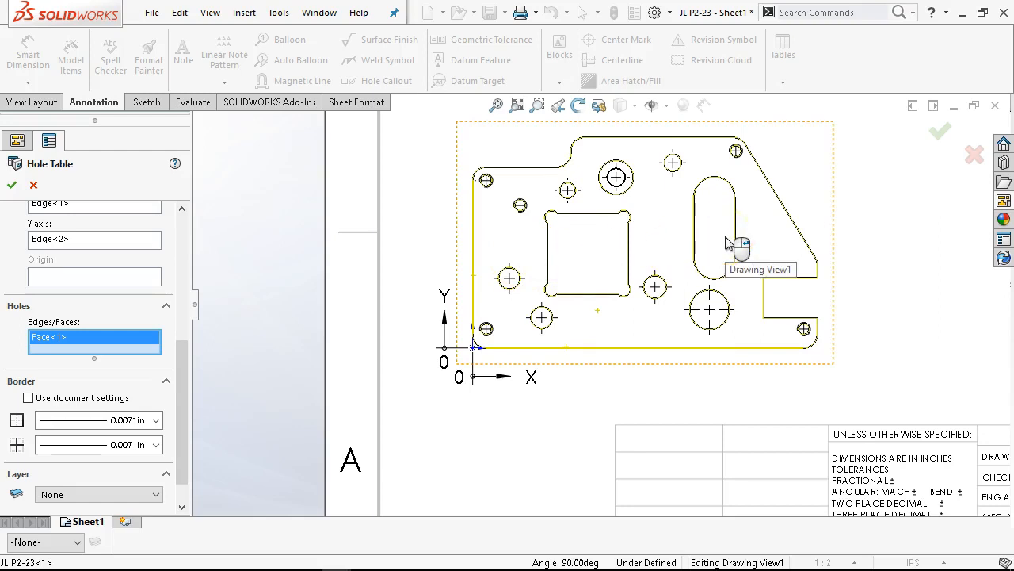
pyautogui.scroll(3, 726, 244)
pyautogui.scroll(2, 787, 278)
pyautogui.scroll(-1, 787, 277)
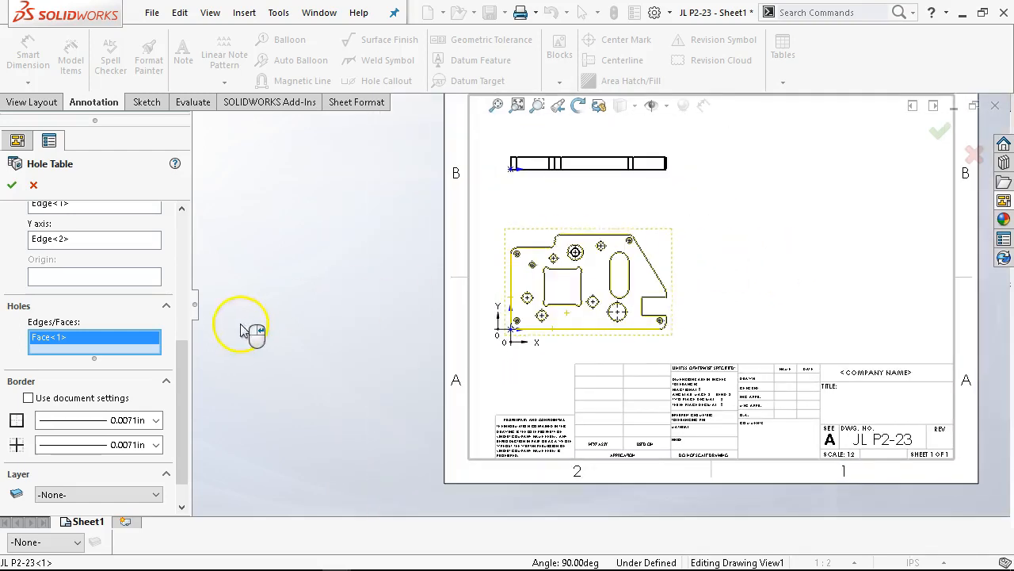
pyautogui.scroll(-2, 190, 404)
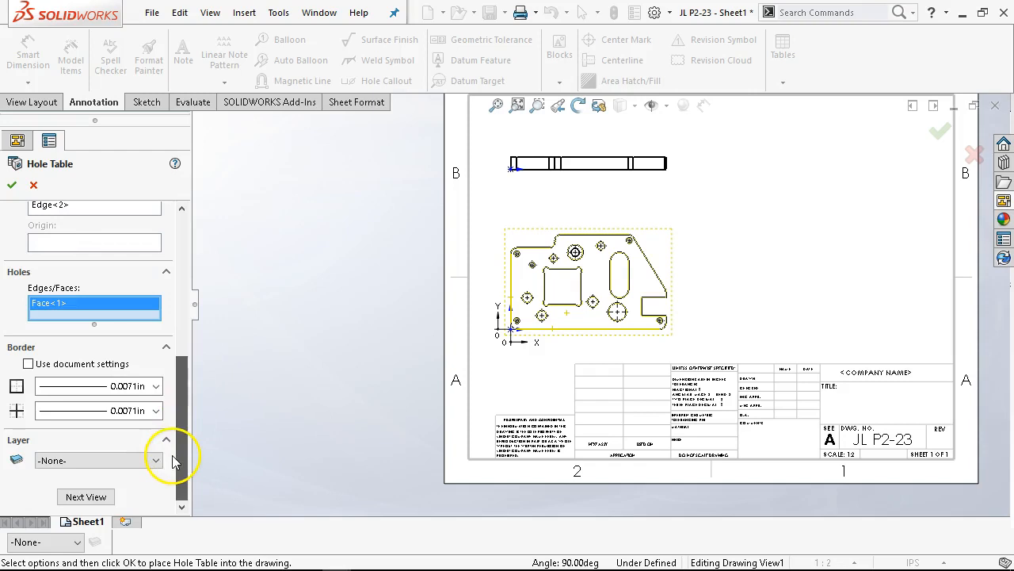
pyautogui.click(130, 461)
pyautogui.click(319, 413)
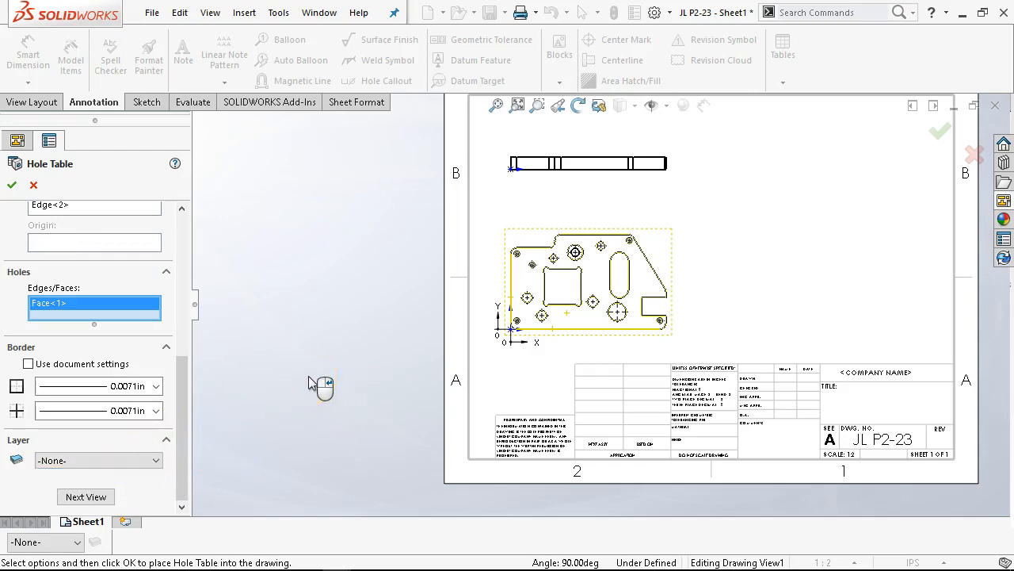
pyautogui.moveTo(176, 363); pyautogui.dragTo(199, 294)
pyautogui.click(12, 187)
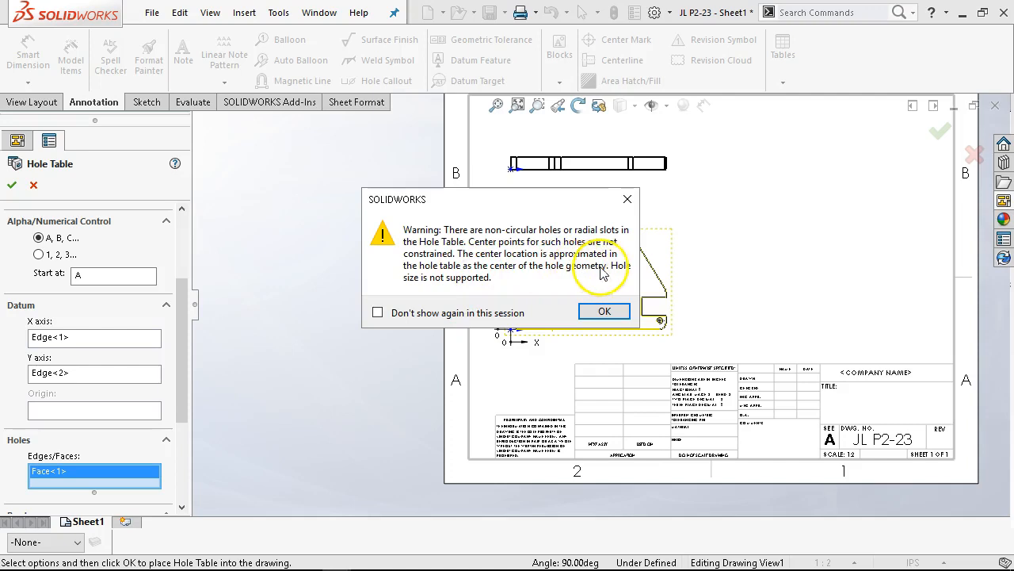
pyautogui.click(605, 311)
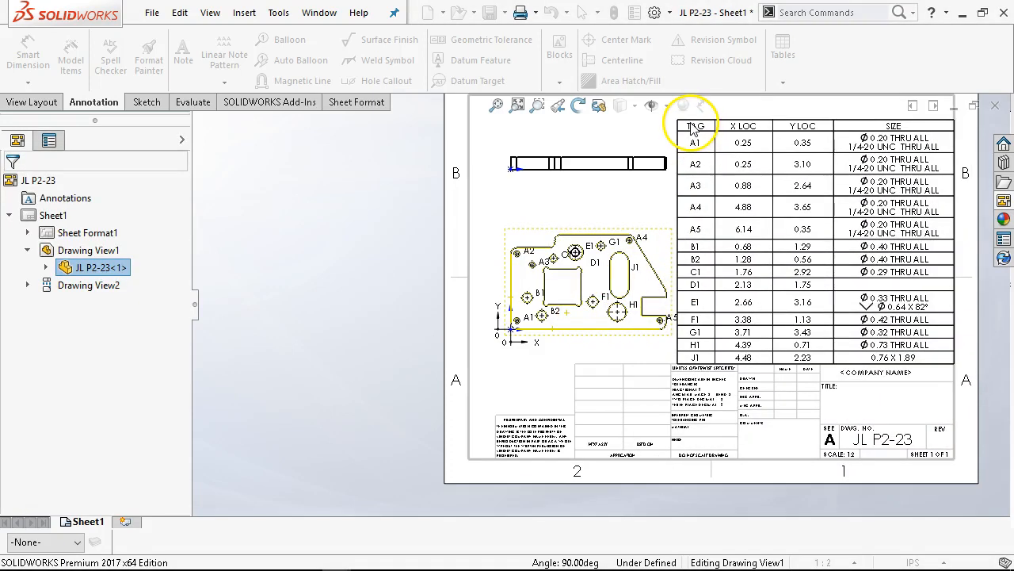
# Step: Place the hole table in the upper right of the sheet, beside the two views and above the title block
pyautogui.scroll(1, 719, 139)
pyautogui.scroll(-1, 719, 139)
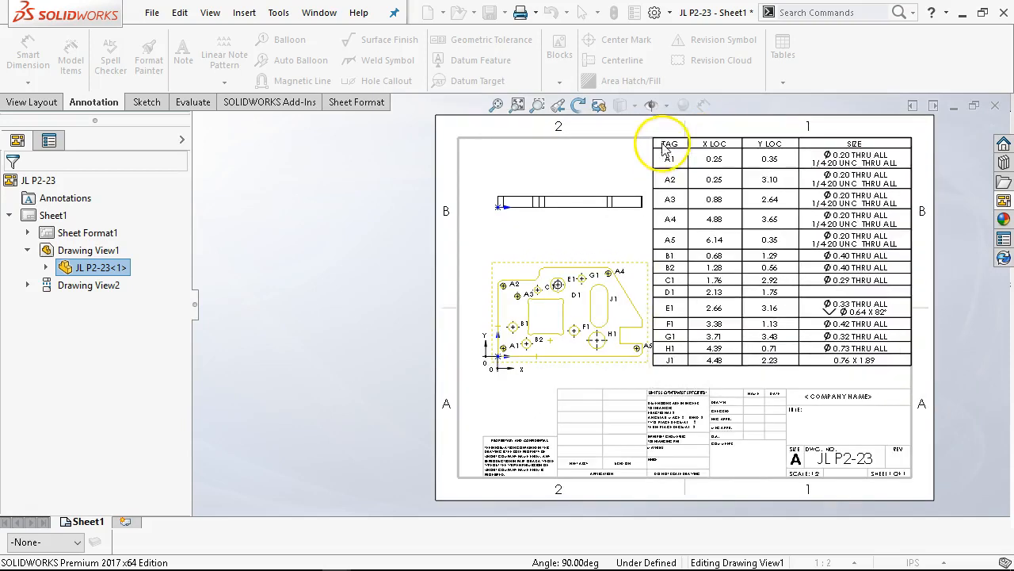
pyautogui.click(665, 144)
# Step: Move the front view left, clear of the hole table, and shift the table slightly right and down on the sheet
pyautogui.scroll(-2, 520, 254)
pyautogui.click(490, 269)
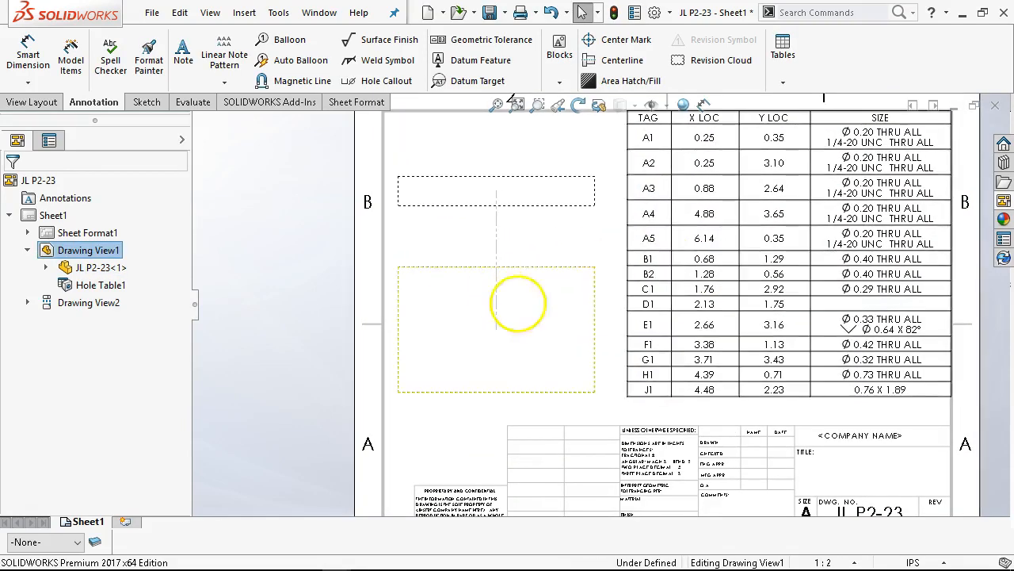
pyautogui.scroll(2, 611, 222)
pyautogui.scroll(-1, 608, 158)
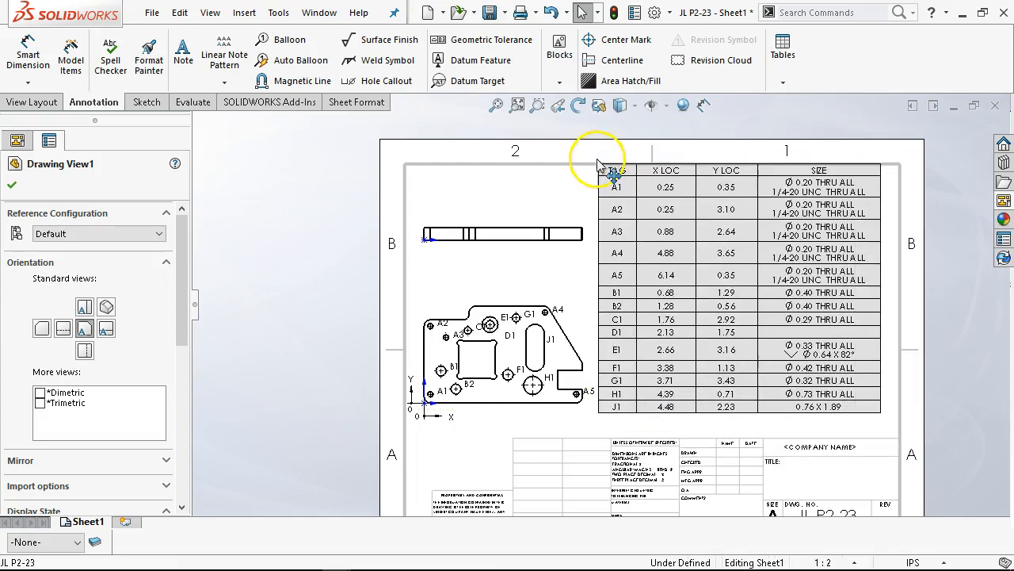
pyautogui.click(608, 178)
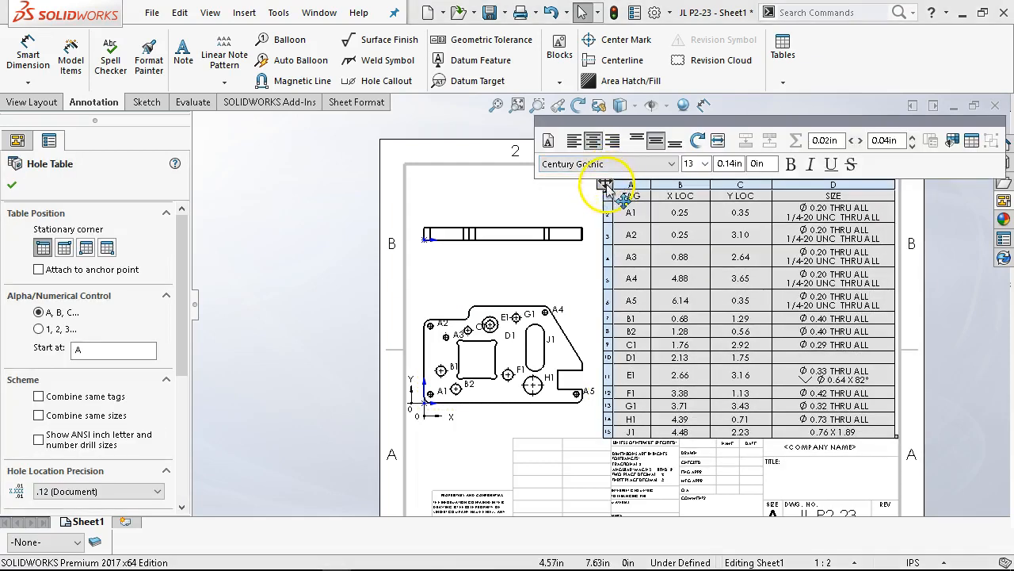
# Step: Combine the holes of the same size in the hole table so they share merged size cells
pyautogui.rightClick(603, 182)
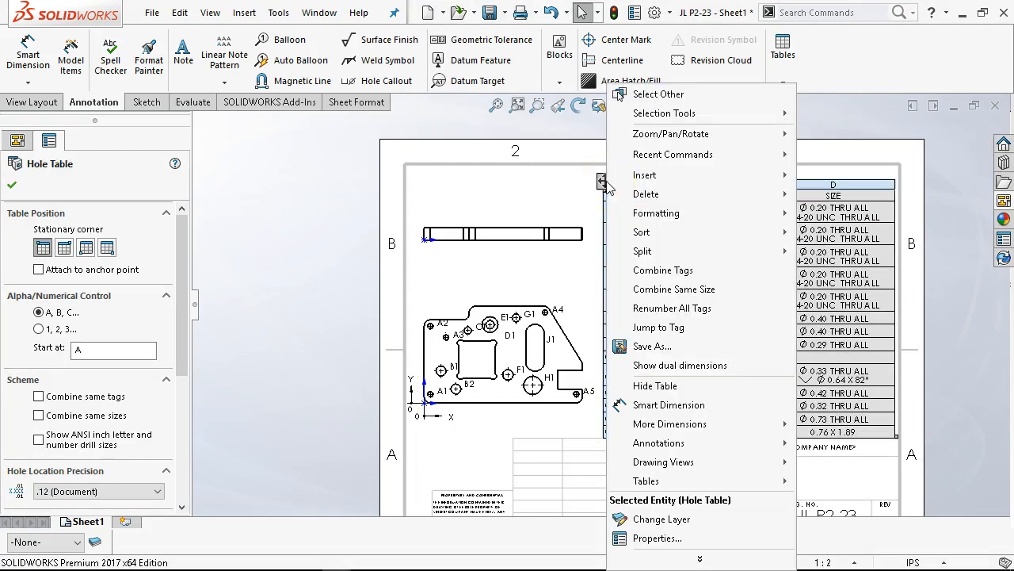
pyautogui.moveTo(701, 181)
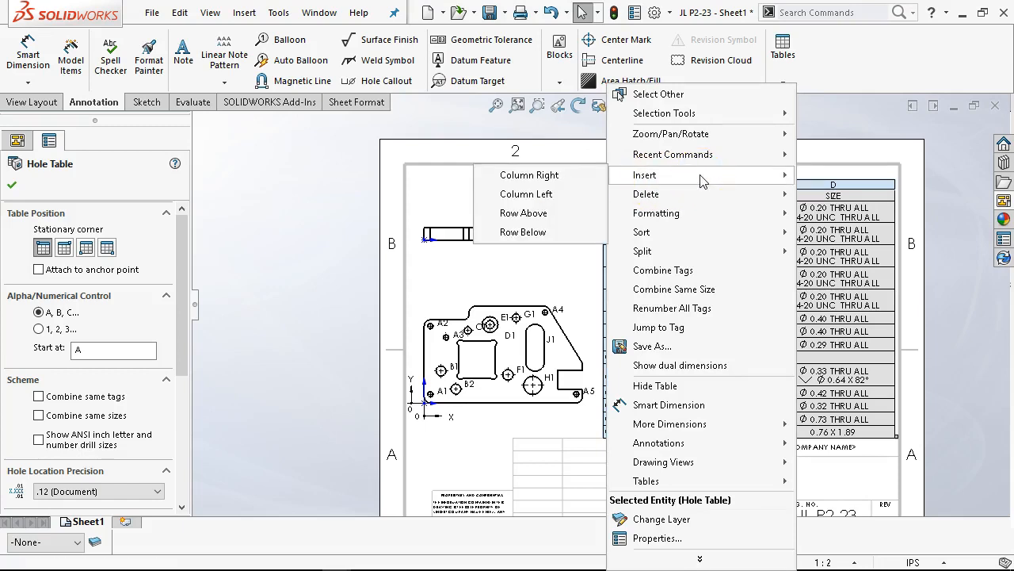
pyautogui.click(674, 232)
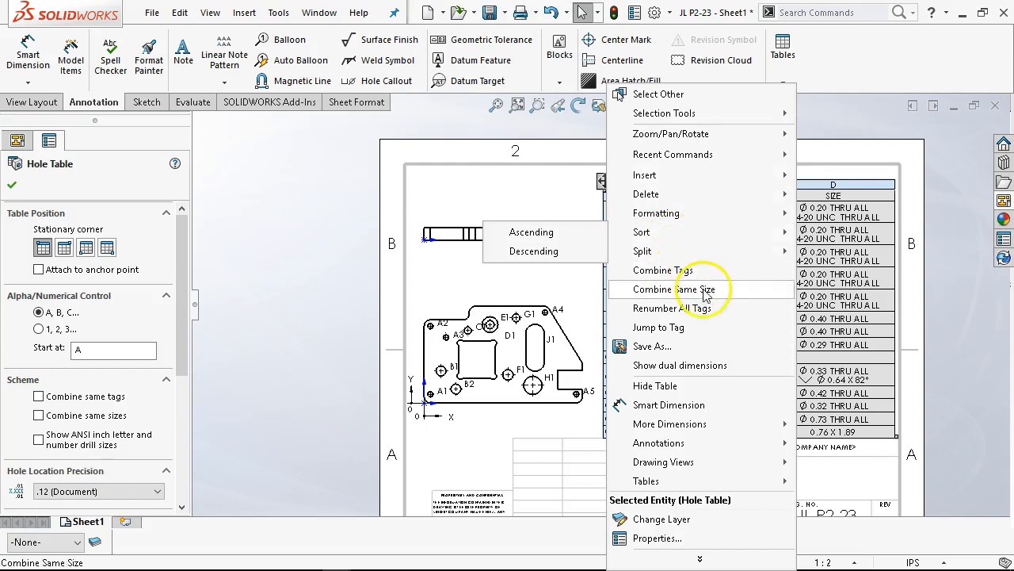
pyautogui.click(685, 347)
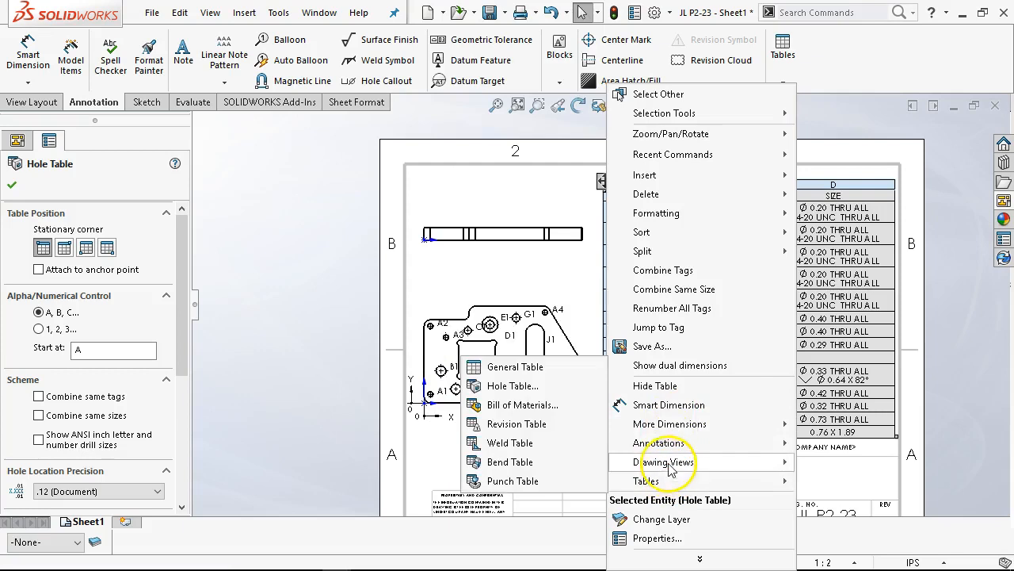
pyautogui.click(653, 293)
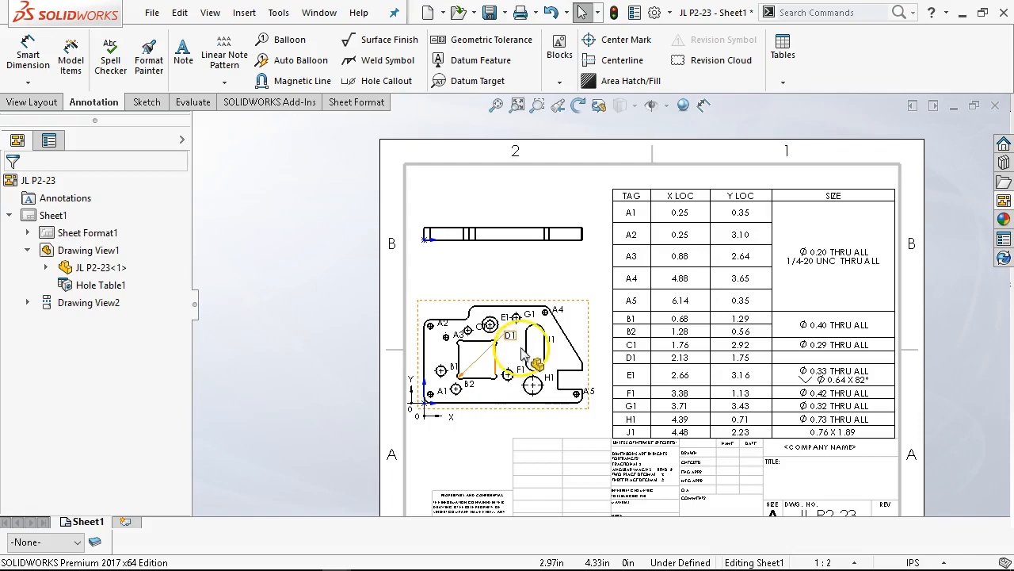
# Step: Move the hole table up and right so it sits in the upper-right corner of the sheet border
pyautogui.click(623, 379)
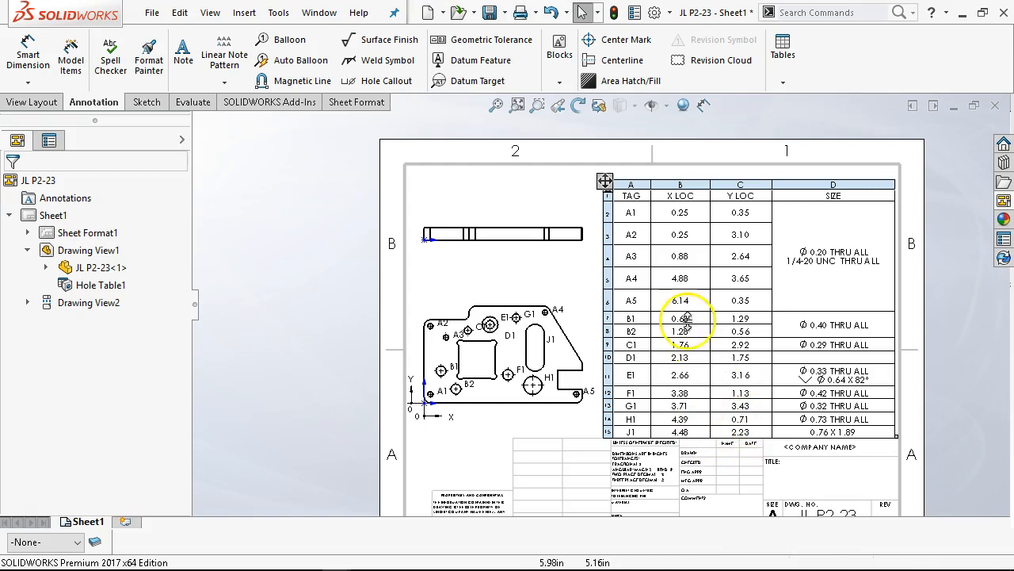
pyautogui.moveTo(605, 180); pyautogui.dragTo(609, 157)
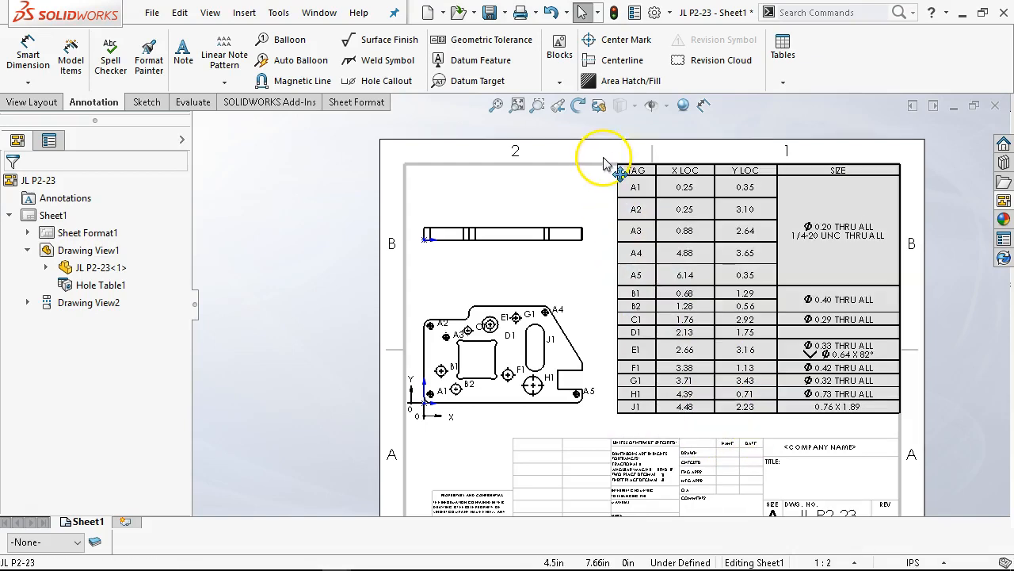
pyautogui.click(516, 204)
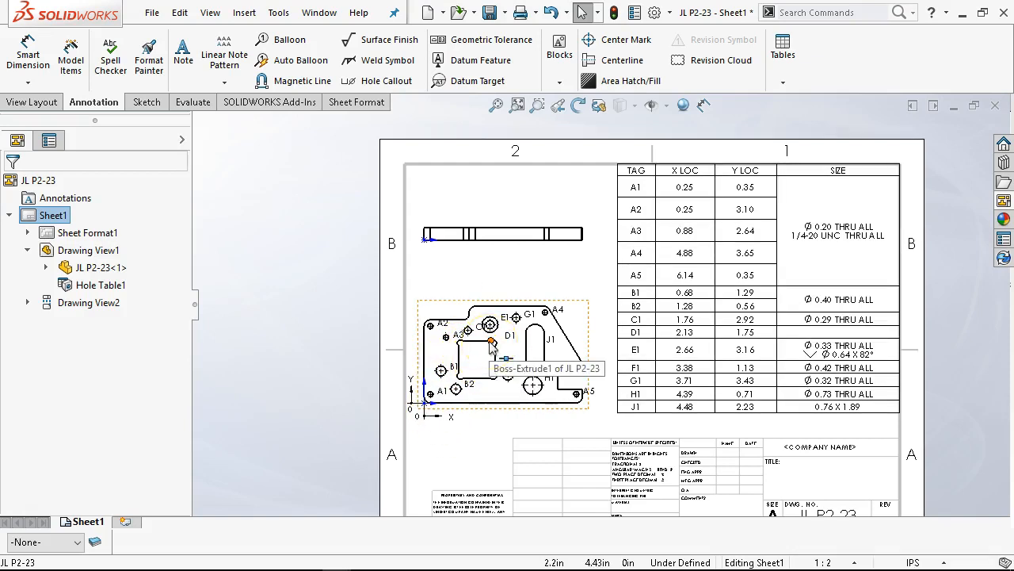
pyautogui.click(887, 281)
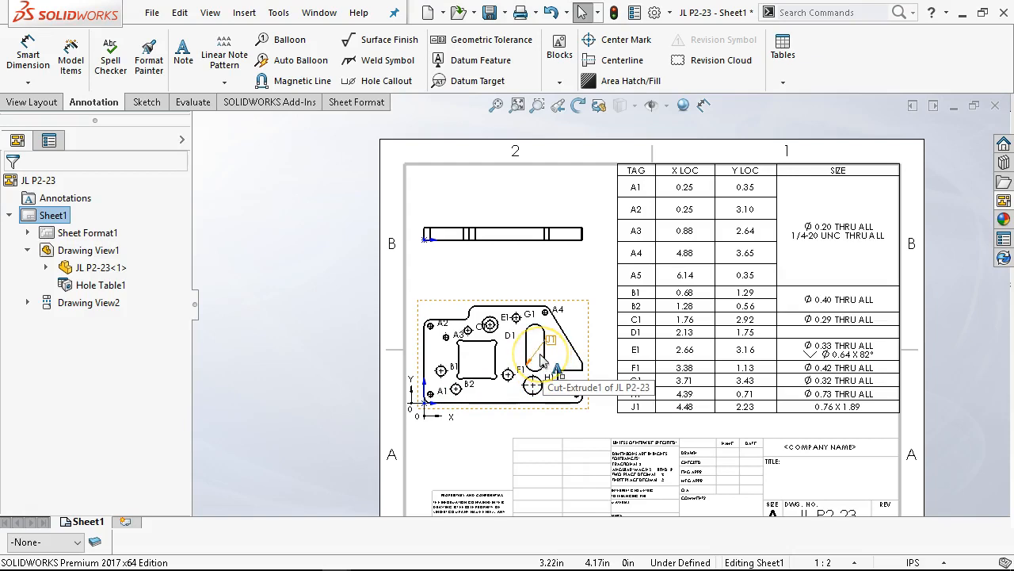
pyautogui.click(704, 369)
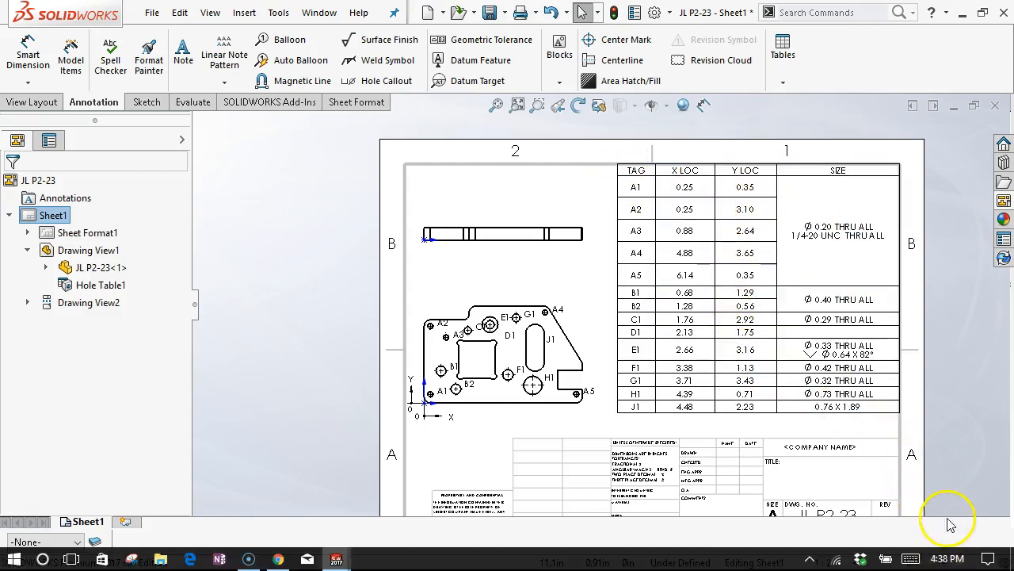
# Step: Set the drawing's document length units to three decimal places (.123) and rebuild the drawing
pyautogui.click(943, 563)
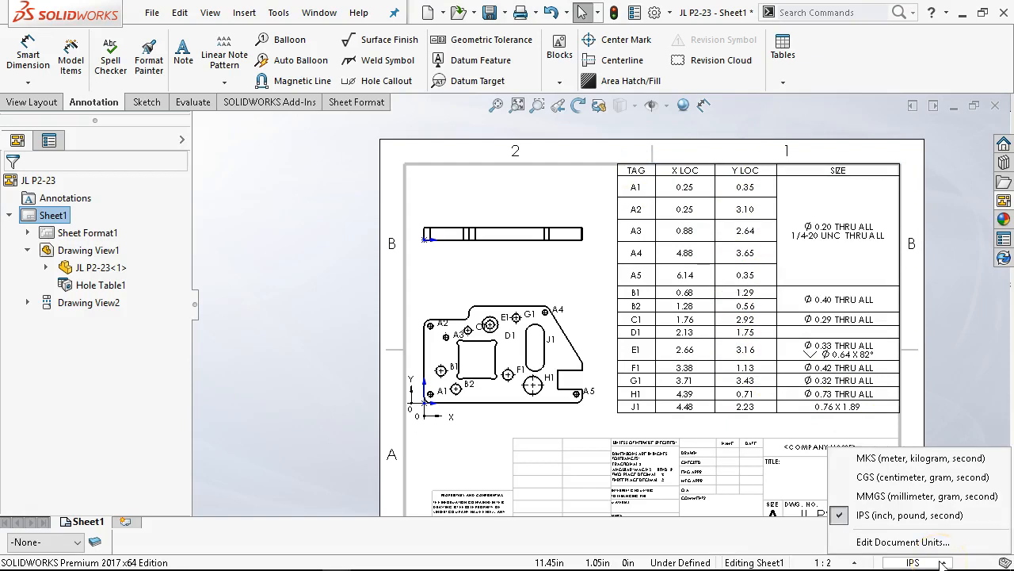
pyautogui.click(903, 541)
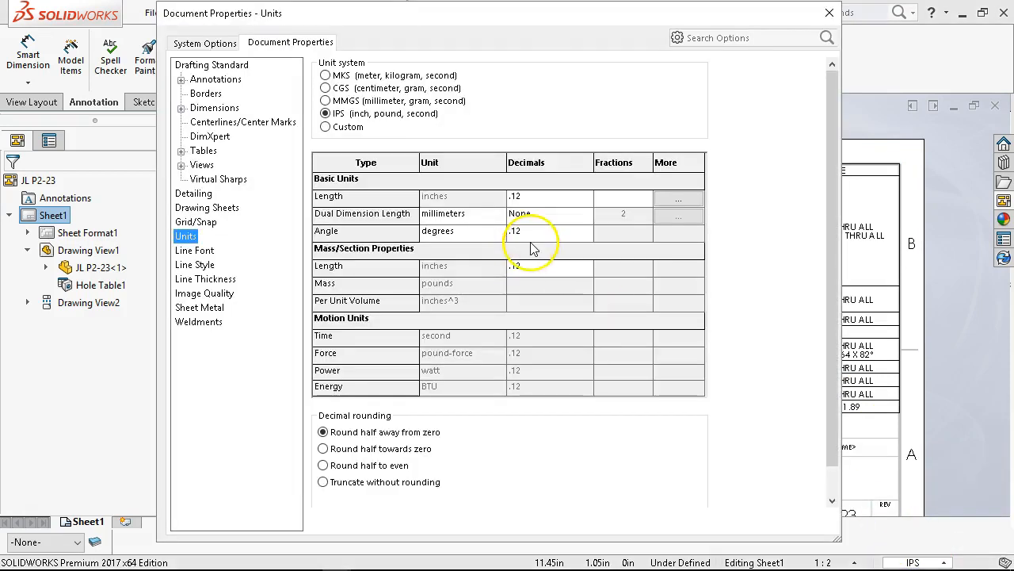
pyautogui.click(586, 197)
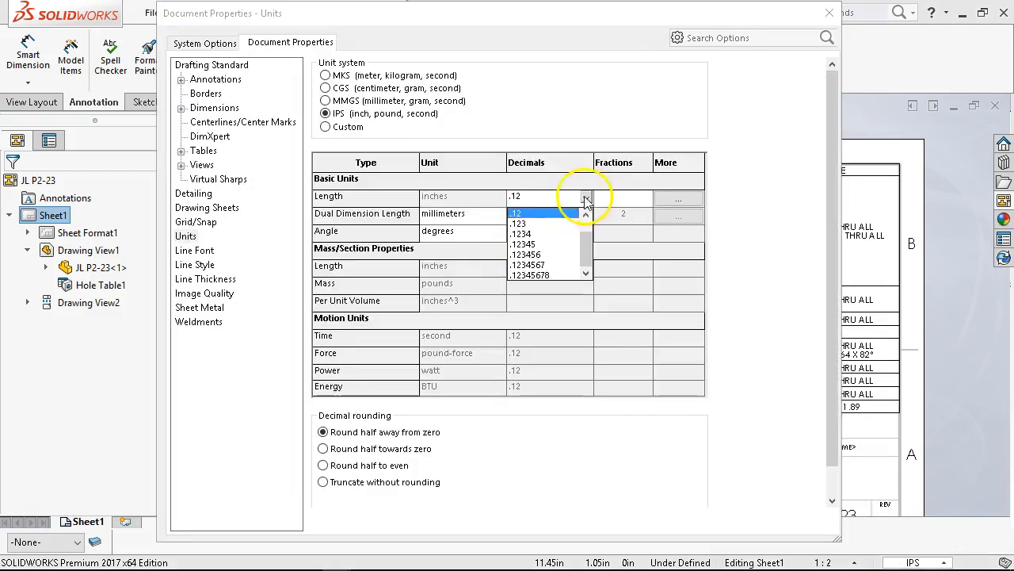
pyautogui.click(539, 224)
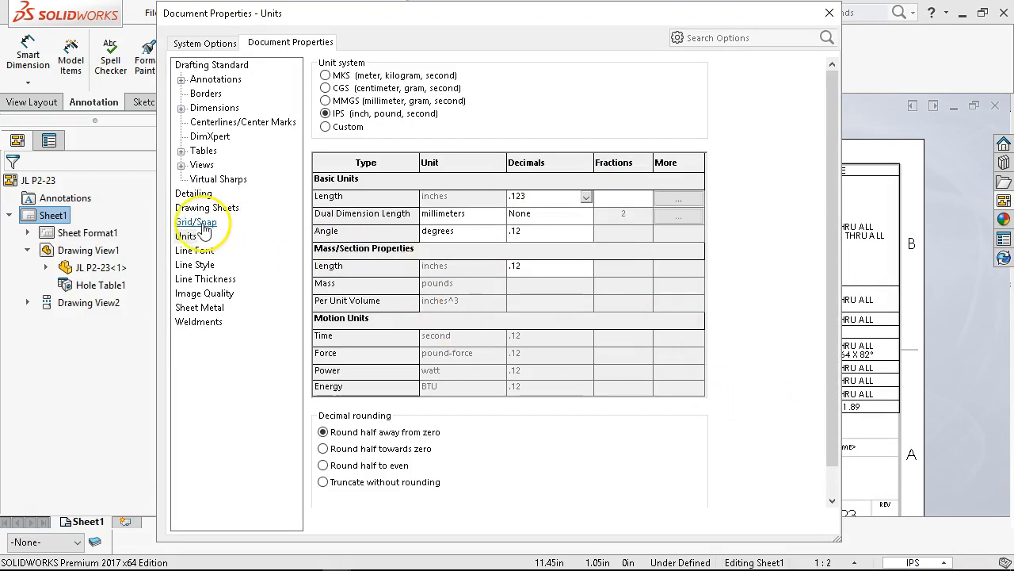
pyautogui.press('Return')
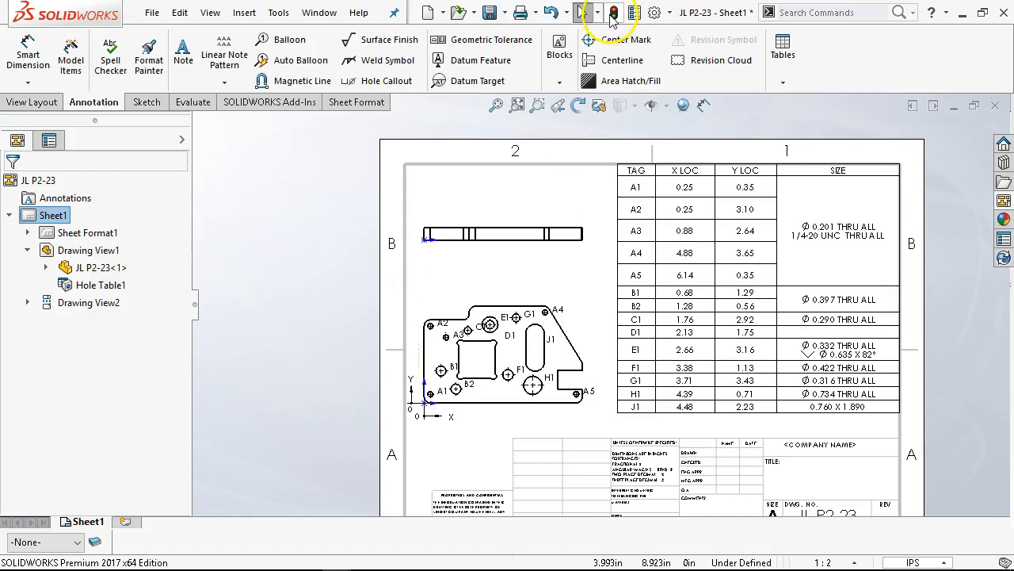
pyautogui.click(617, 292)
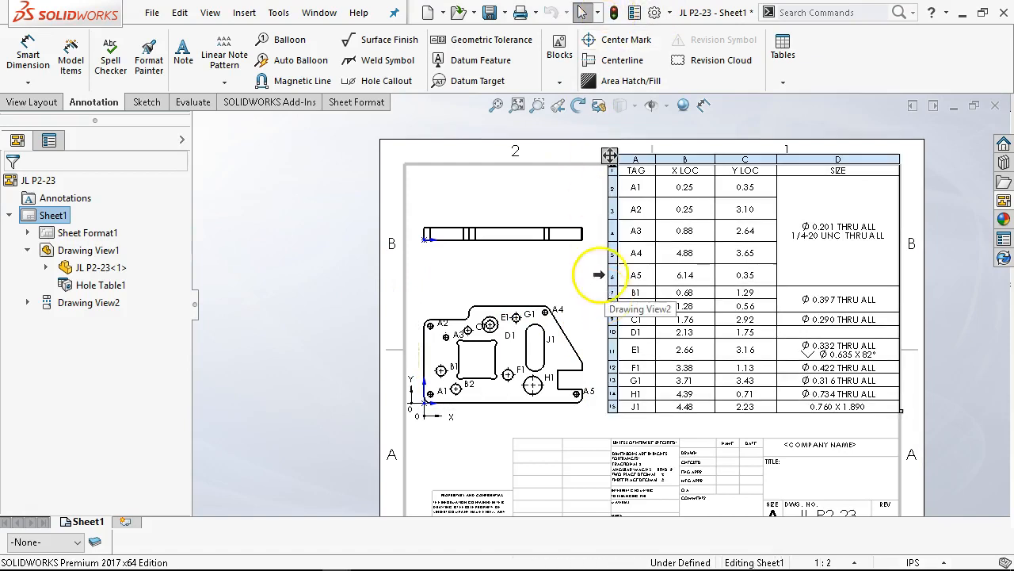
pyautogui.click(555, 214)
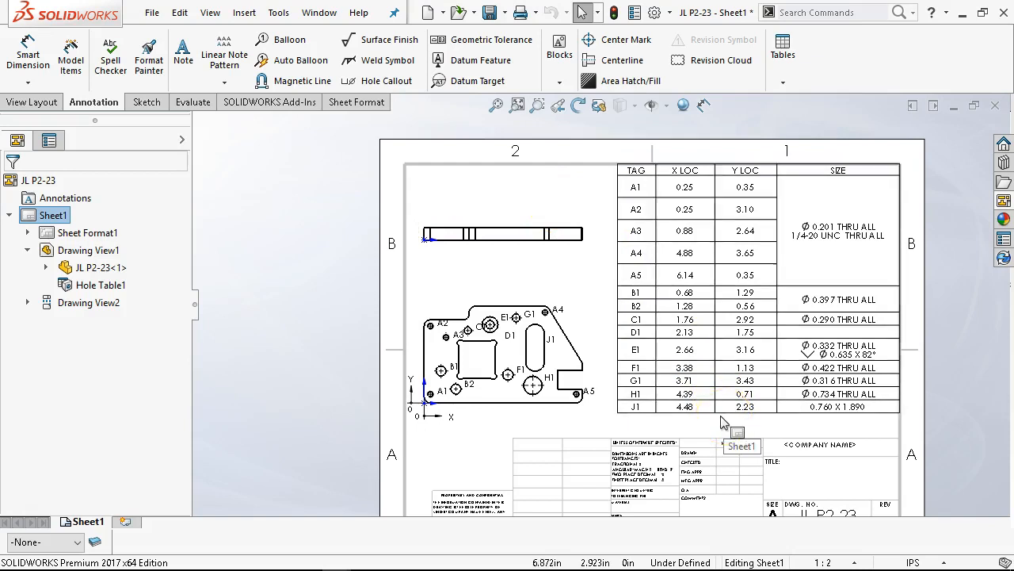
pyautogui.scroll(-1, 583, 372)
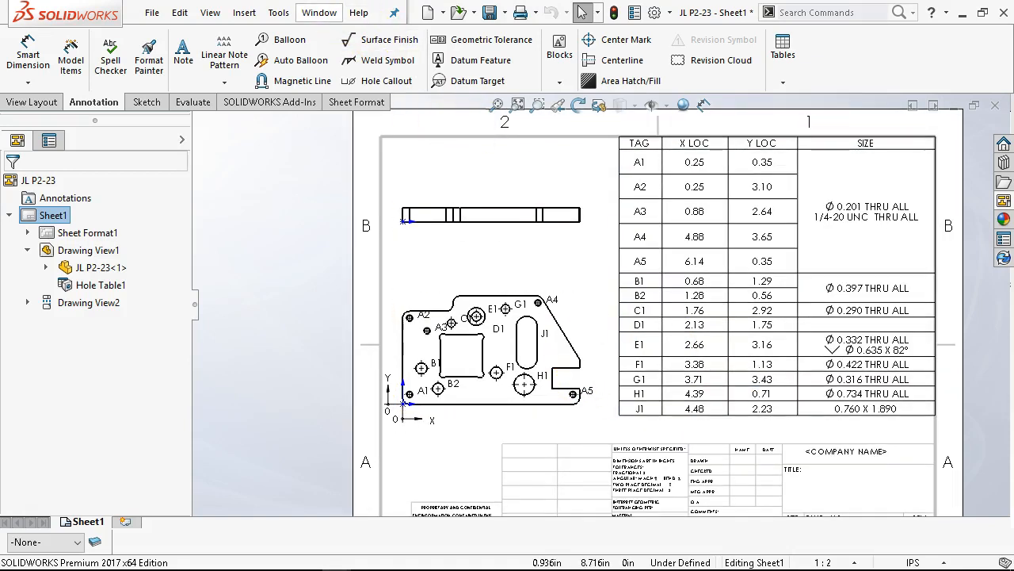
# Step: Switch to the JL P2-23 part and check the length precision in its document units
pyautogui.click(319, 13)
pyautogui.click(349, 159)
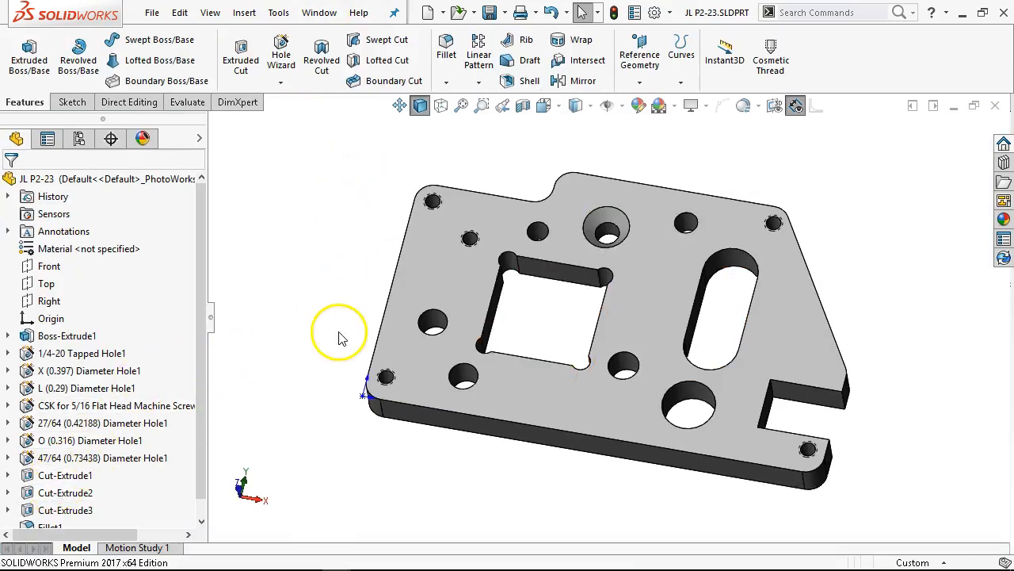
pyautogui.scroll(-2, 410, 352)
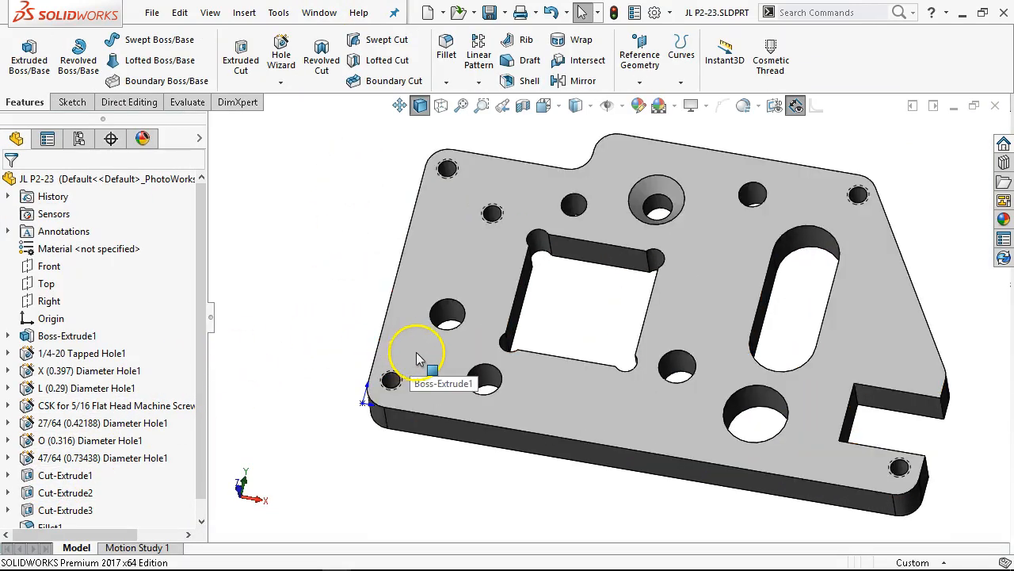
pyautogui.click(923, 562)
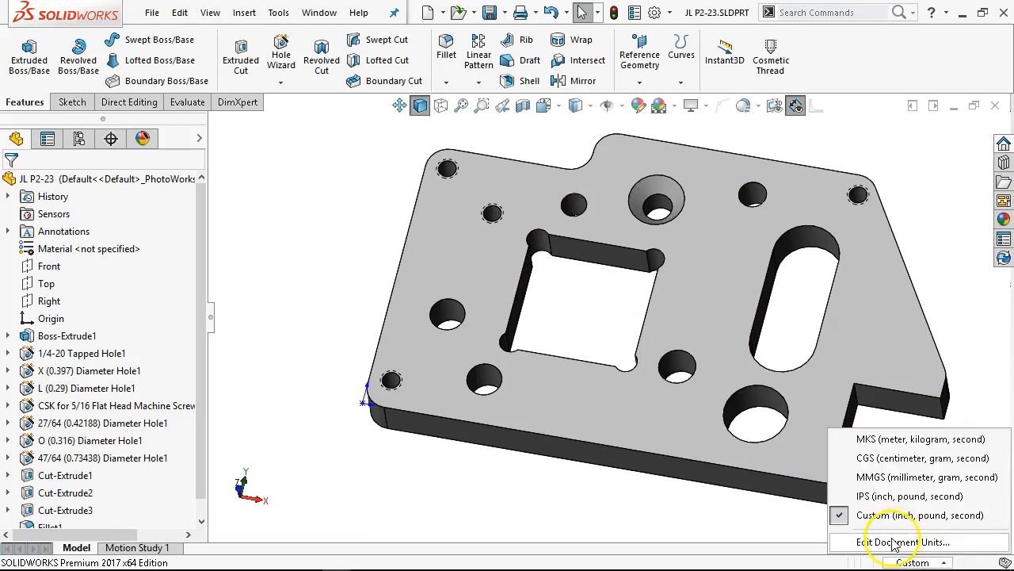
pyautogui.click(894, 542)
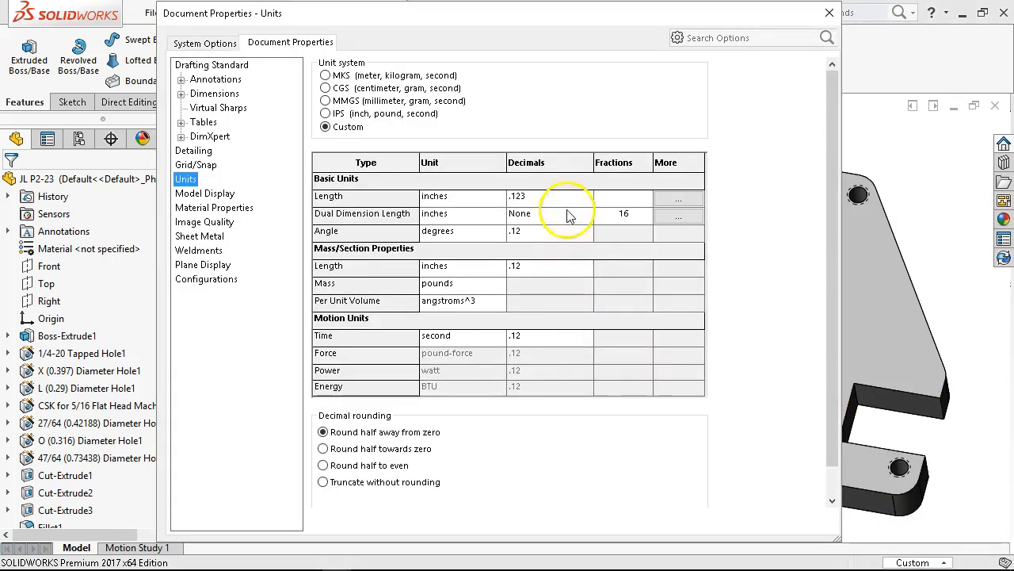
pyautogui.click(829, 13)
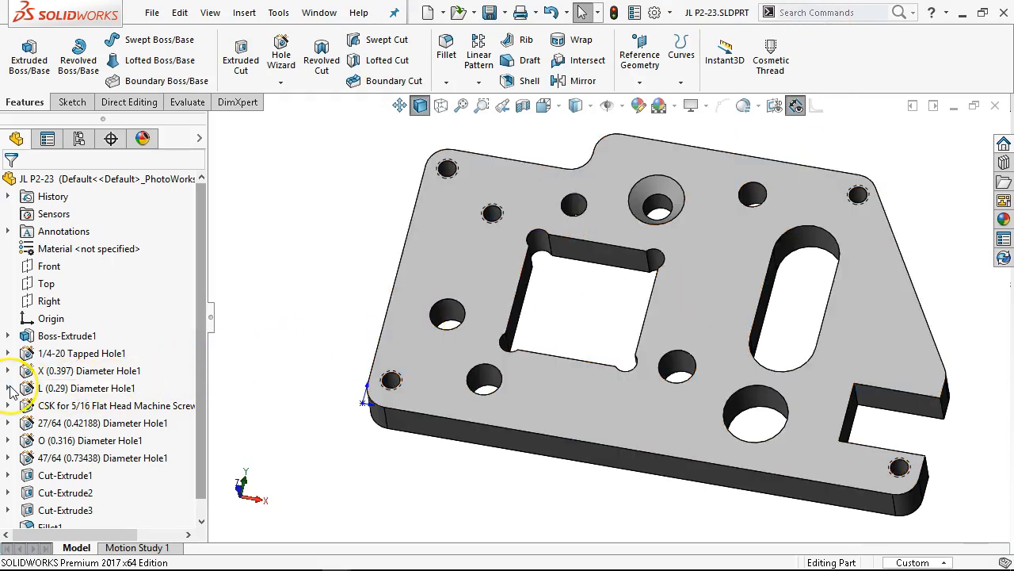
# Step: Set the horizontal position of the L (0.29) Diameter Hole to 1.761 in in its position sketch
pyautogui.click(9, 389)
pyautogui.click(71, 405)
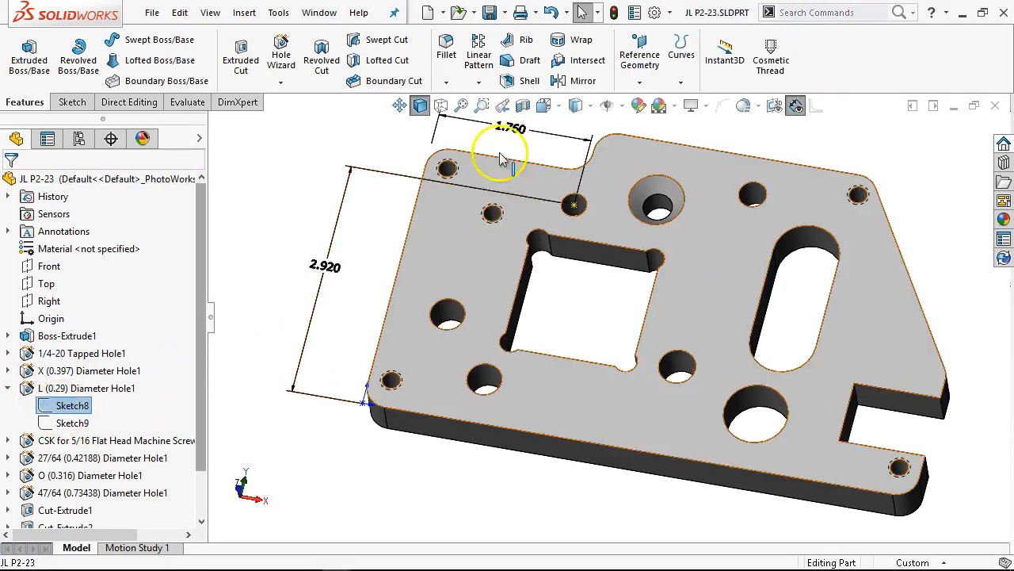
pyautogui.scroll(-2, 499, 158)
pyautogui.doubleClick(523, 136)
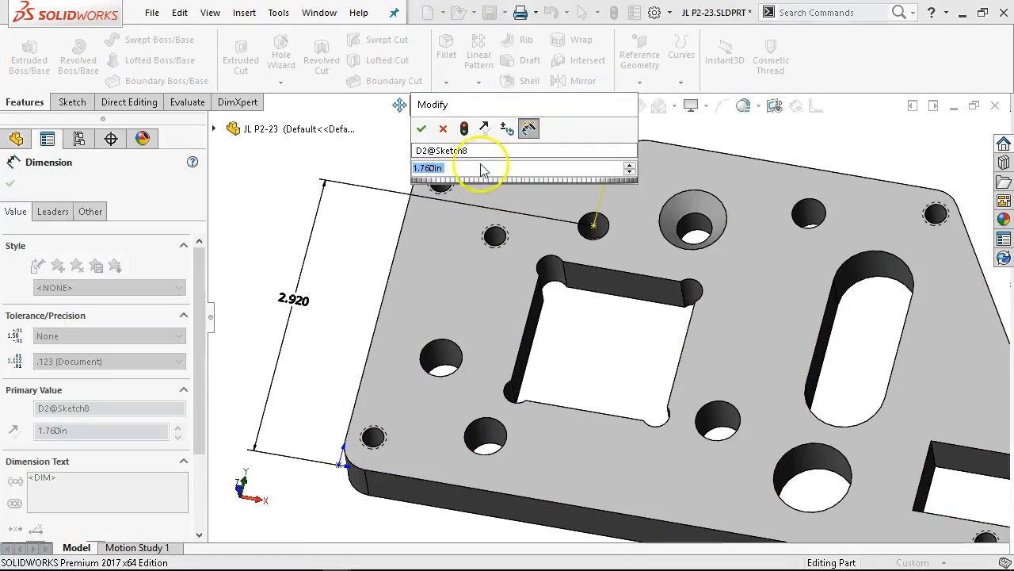
pyautogui.click(443, 169)
pyautogui.press('BackSpace')
pyautogui.write('1')
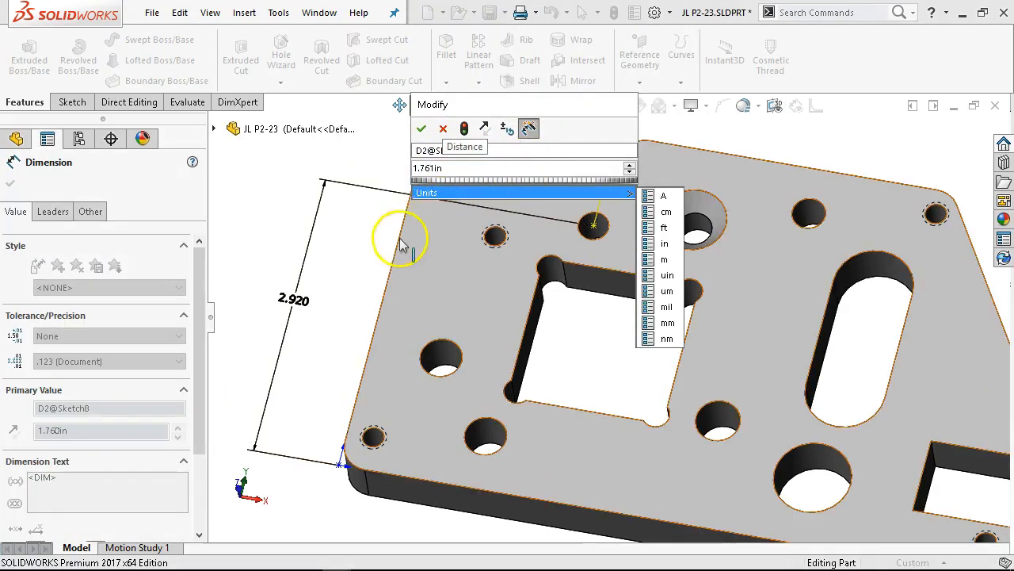
pyautogui.click(420, 128)
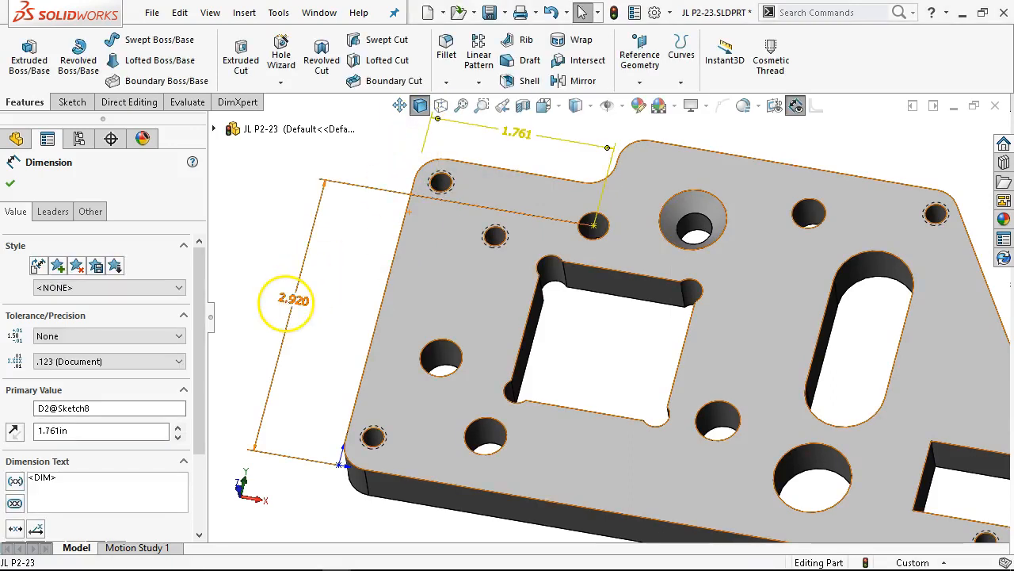
# Step: Set the vertical position of the L (0.29) Diameter Hole to 2.921 in
pyautogui.doubleClick(289, 303)
pyautogui.click(189, 342)
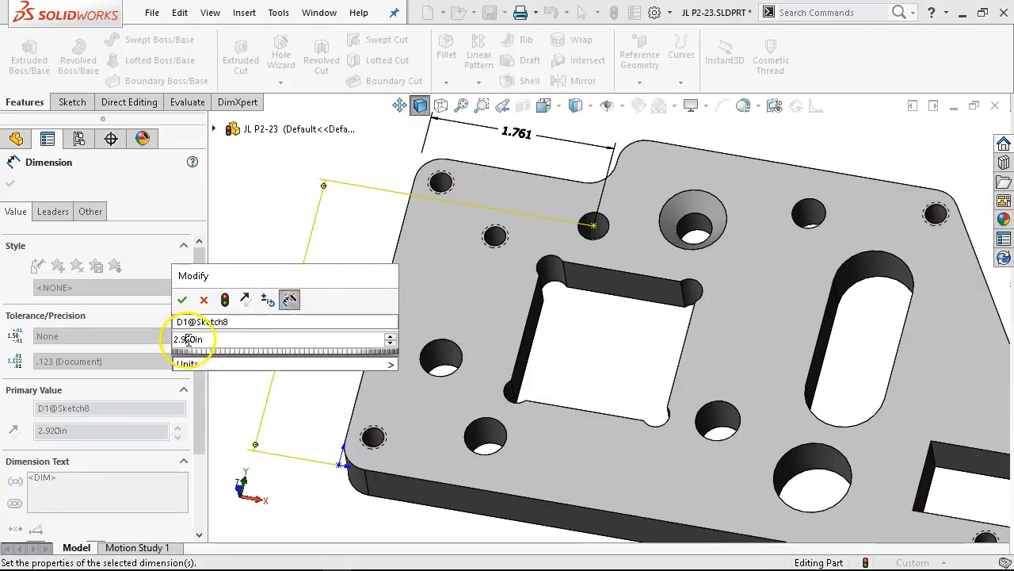
pyautogui.press('Delete')
pyautogui.write('1')
pyautogui.click(182, 299)
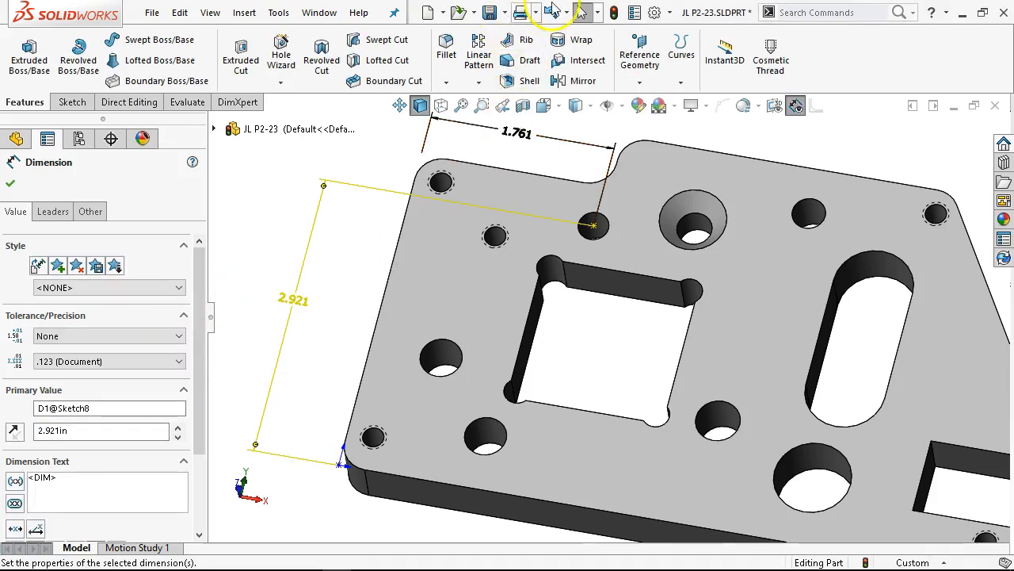
# Step: Rebuild and save the part, and return to the JL P2-23 drawing
pyautogui.click(613, 12)
pyautogui.click(489, 13)
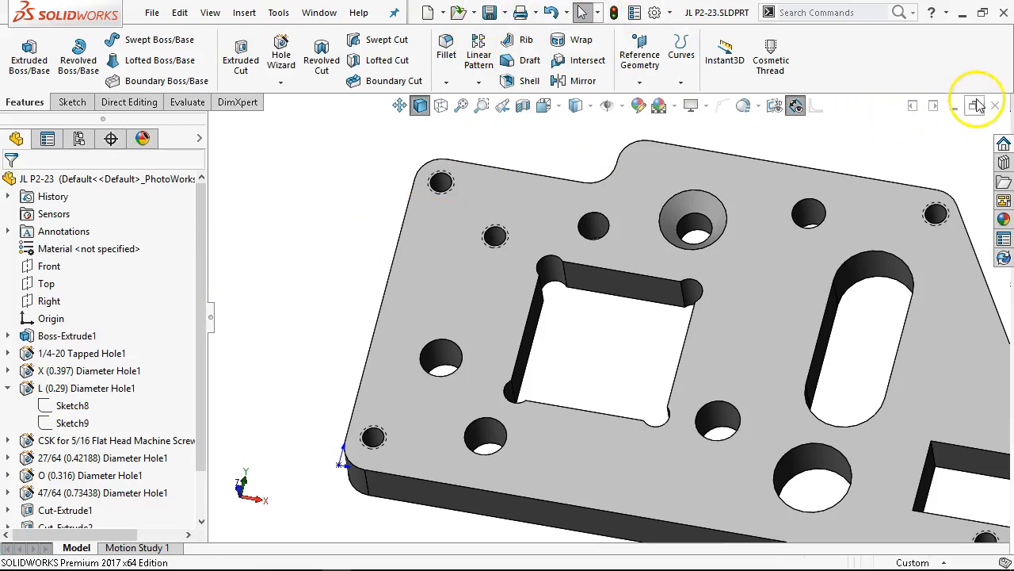
pyautogui.click(309, 14)
pyautogui.click(345, 198)
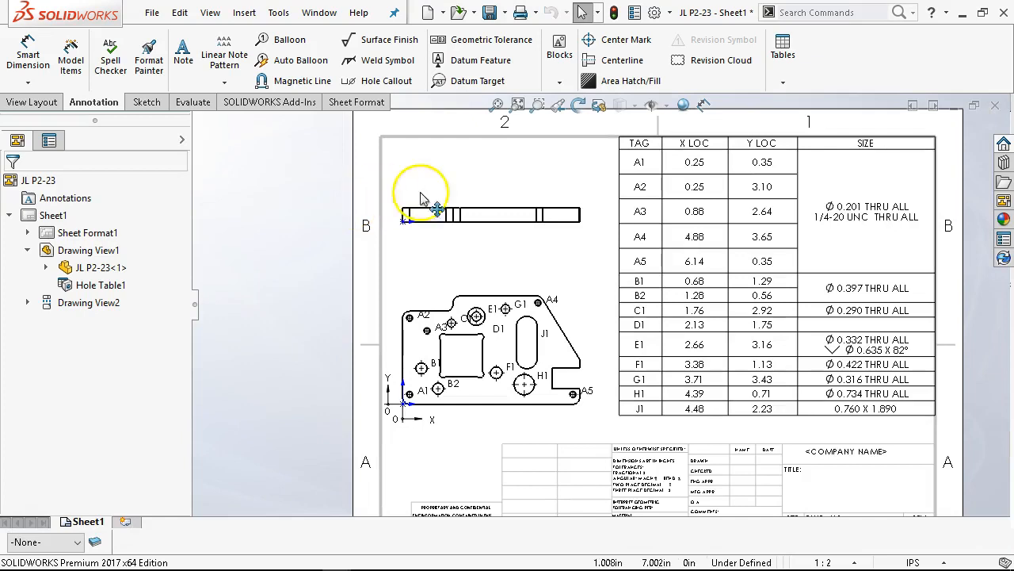
# Step: Set the hole table's hole location precision to three decimals (.123)
pyautogui.click(644, 164)
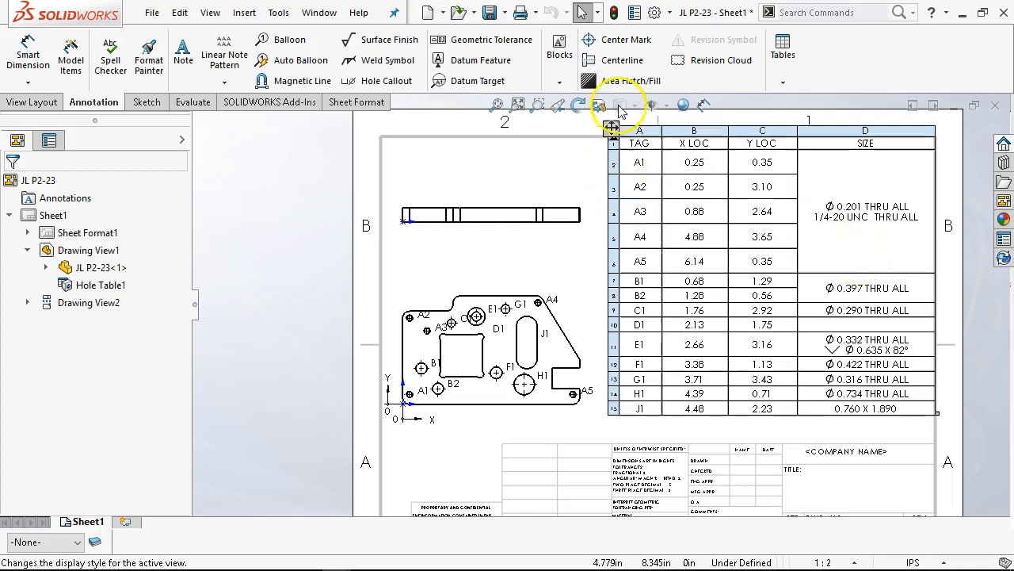
pyautogui.click(611, 128)
pyautogui.rightClick(611, 128)
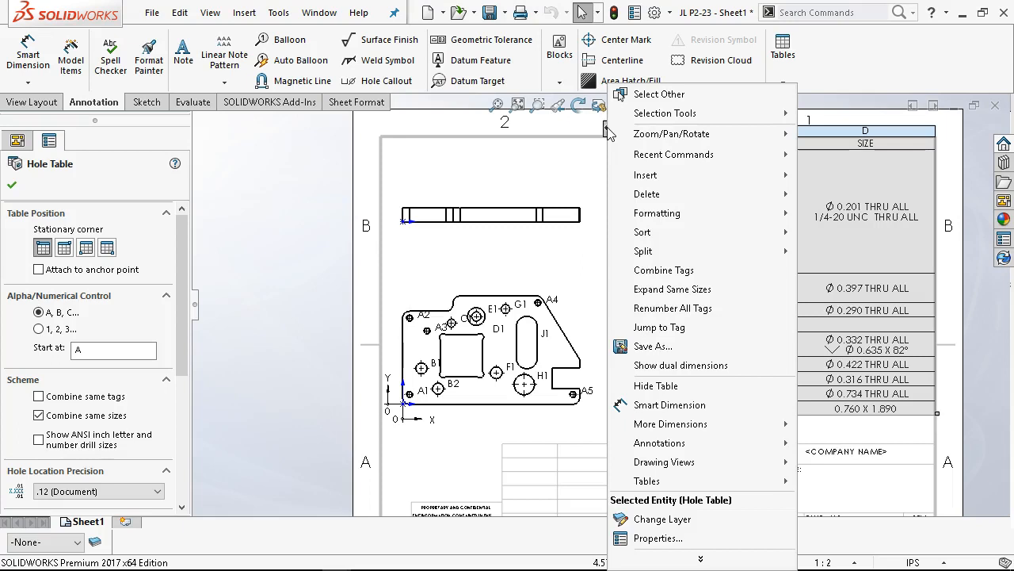
pyautogui.moveTo(683, 180)
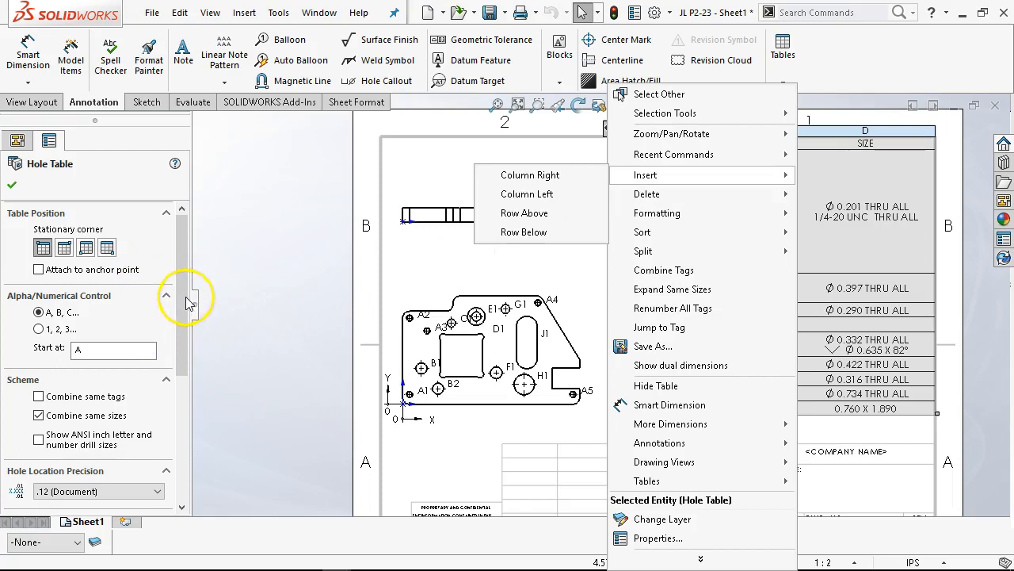
pyautogui.moveTo(190, 294); pyautogui.dragTo(197, 407)
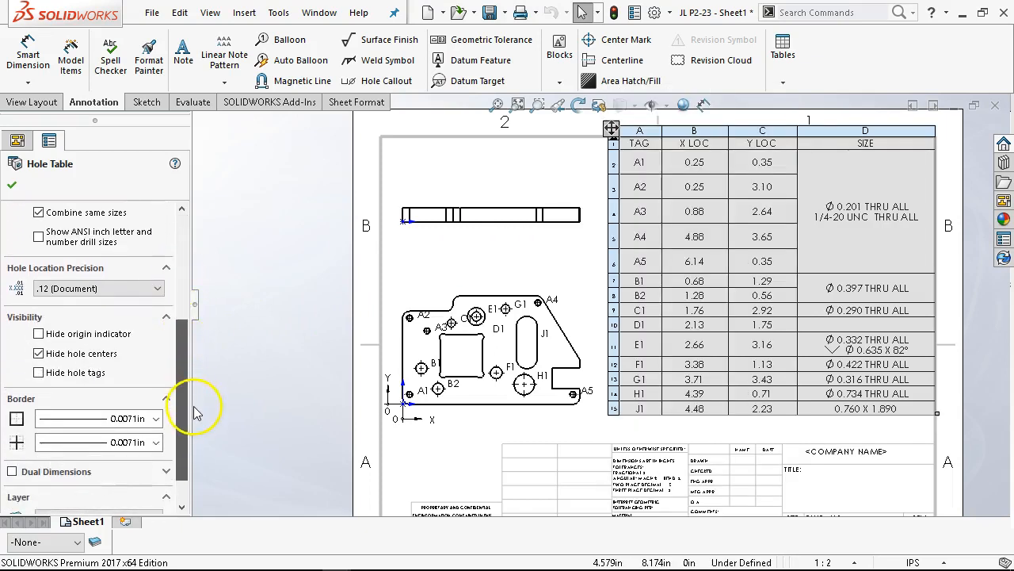
pyautogui.click(82, 289)
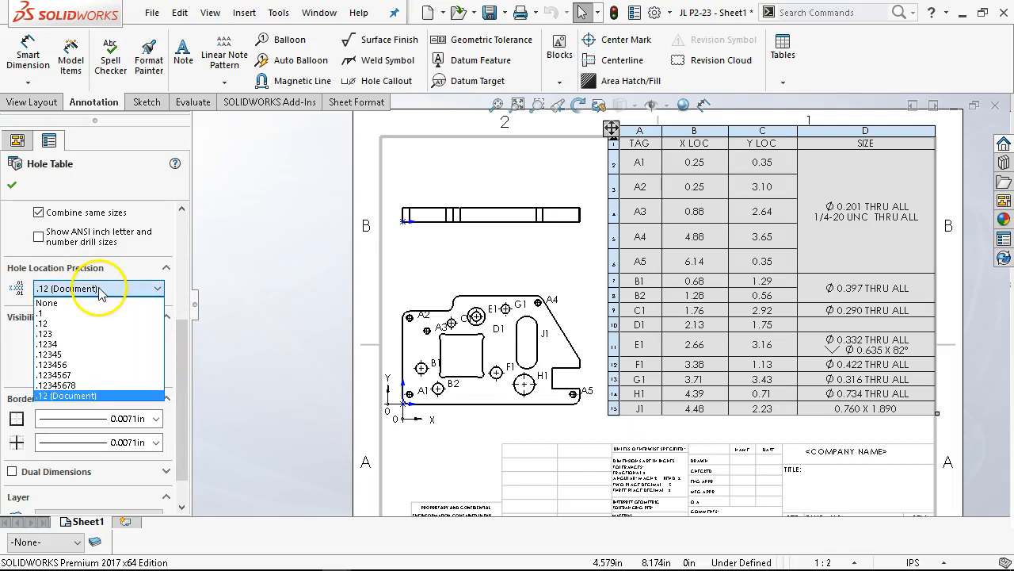
pyautogui.click(85, 334)
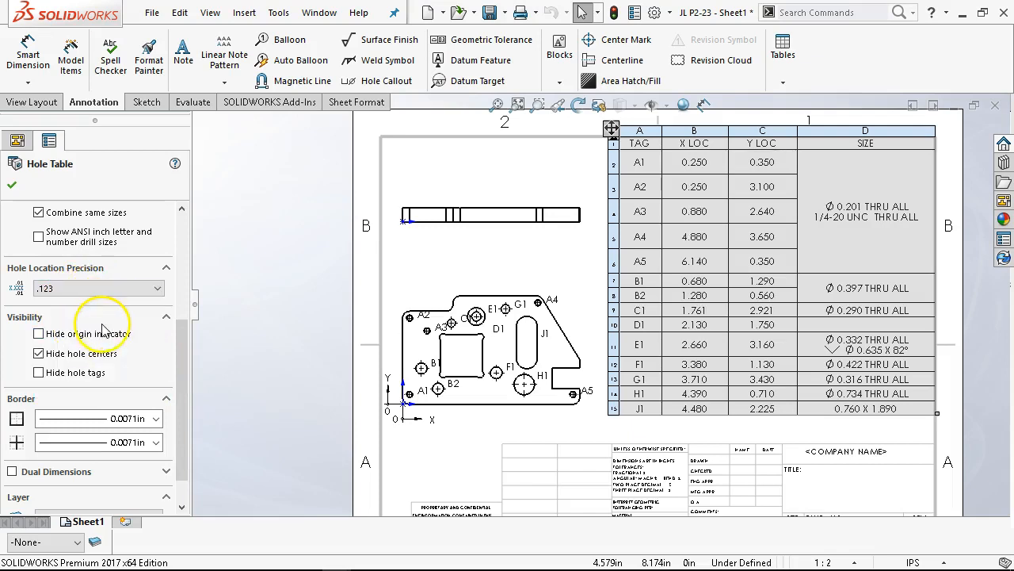
pyautogui.click(12, 185)
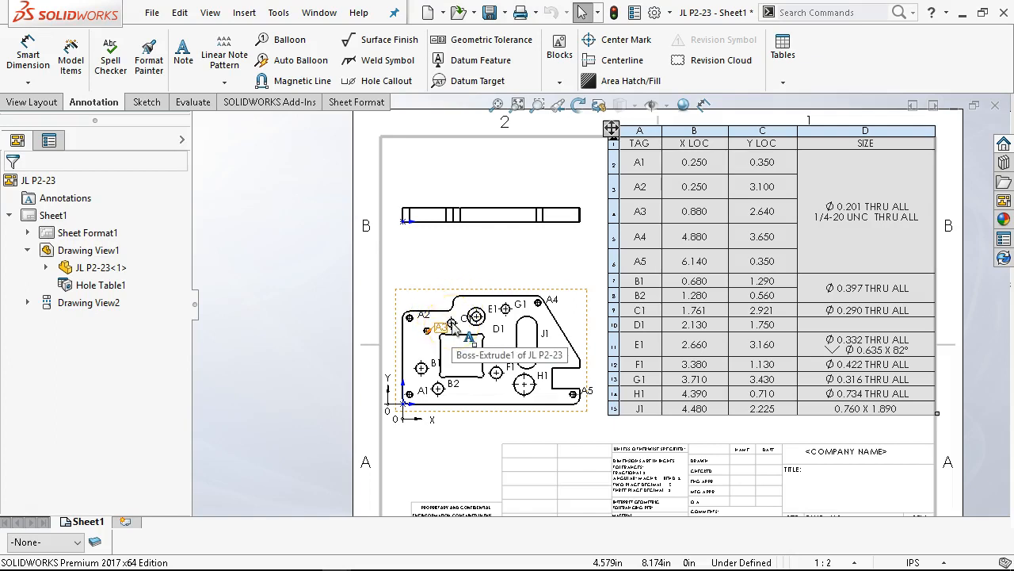
pyautogui.click(611, 128)
pyautogui.moveTo(190, 277); pyautogui.dragTo(204, 344)
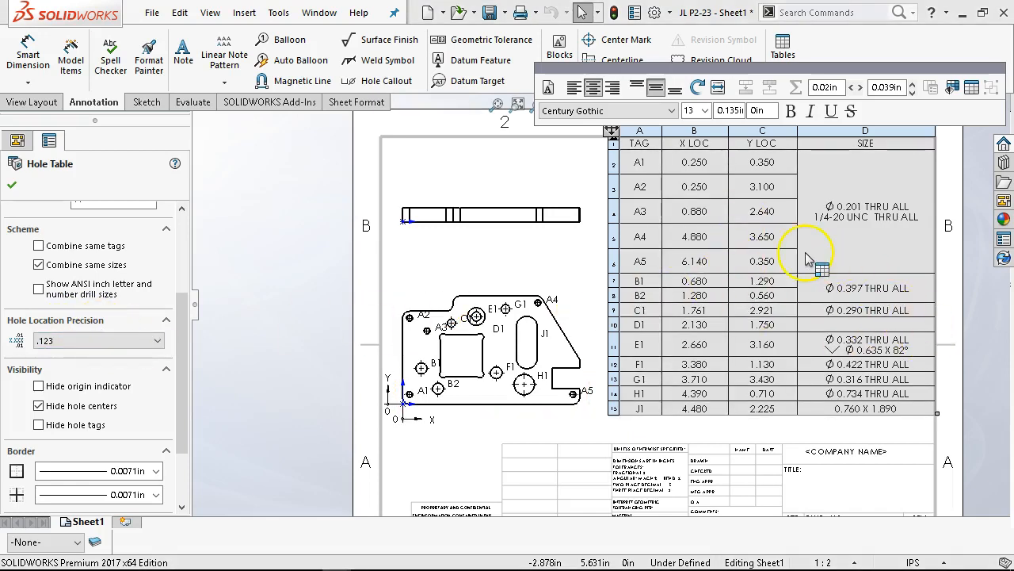
pyautogui.click(552, 175)
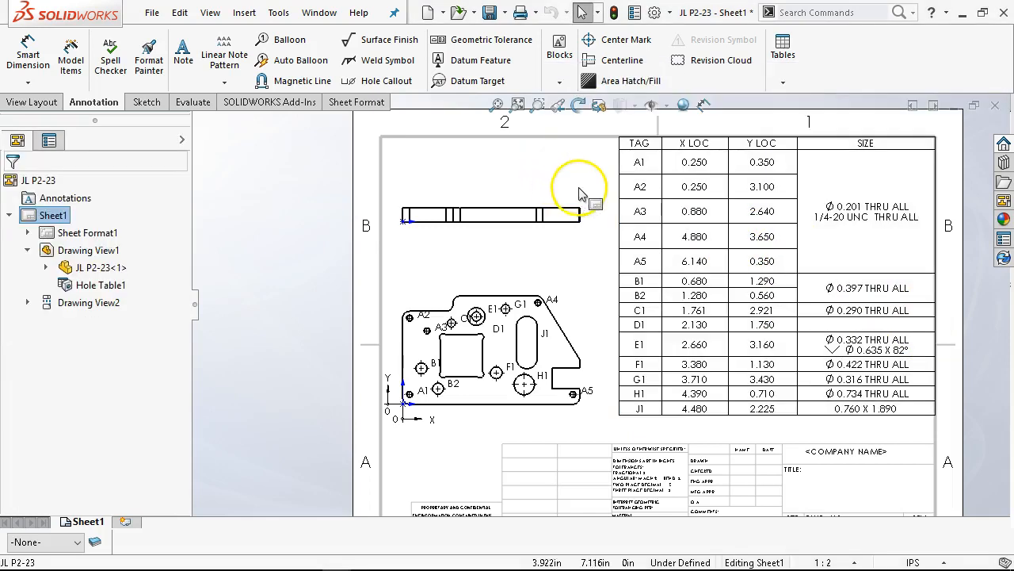
# Step: Add a second sheet to the drawing using the A (ANSI) Landscape sheet format
pyautogui.click(125, 523)
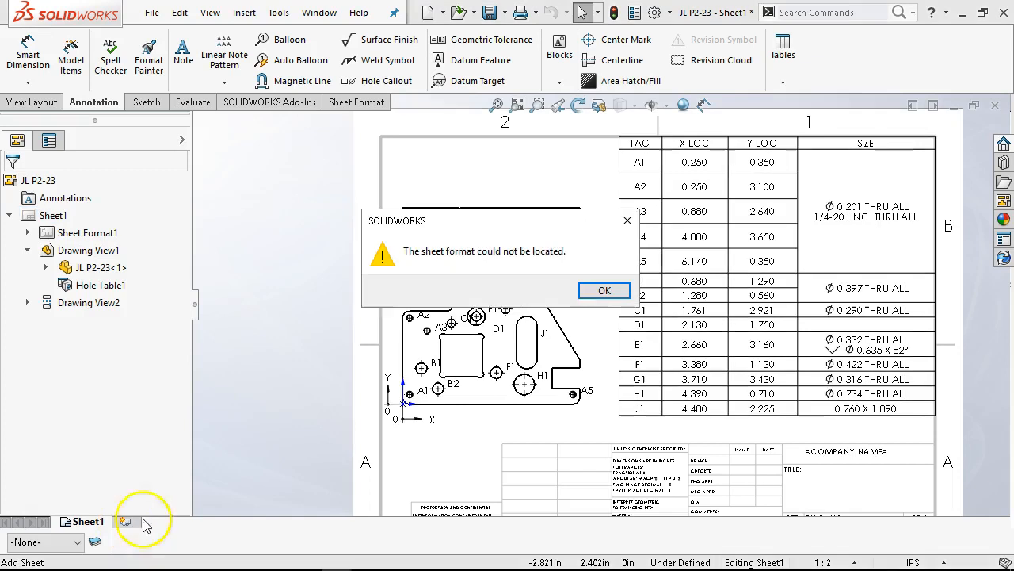
pyautogui.click(599, 291)
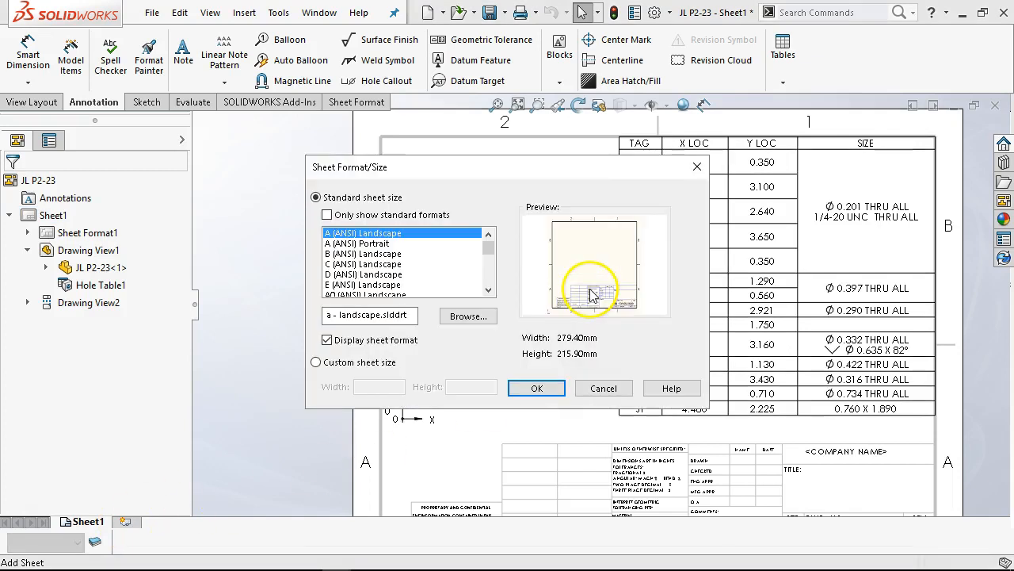
pyautogui.click(547, 389)
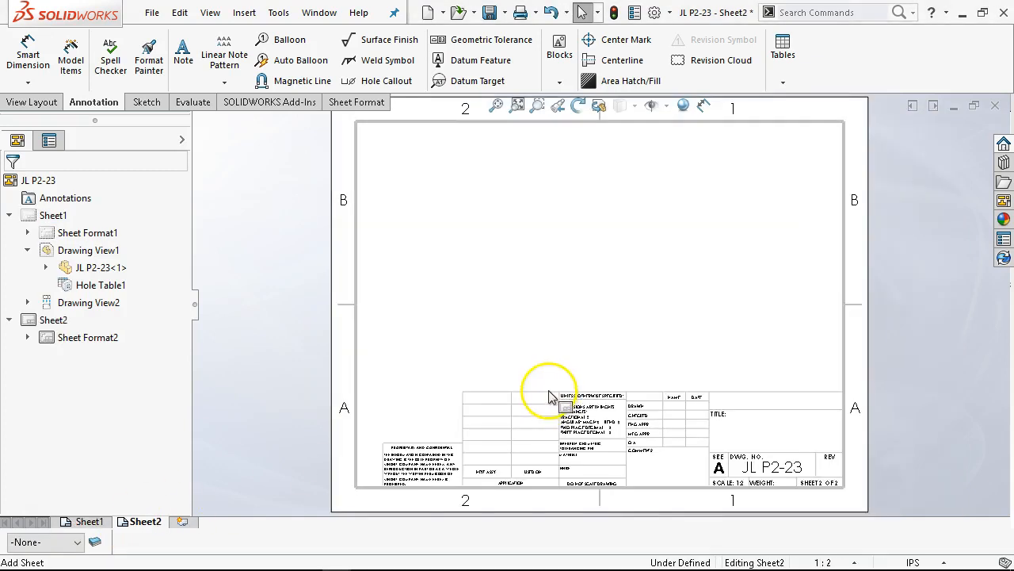
# Step: Cut the hole table from Sheet1 and paste it into Sheet2, aligned with the upper-left corner of the sheet border
pyautogui.click(96, 523)
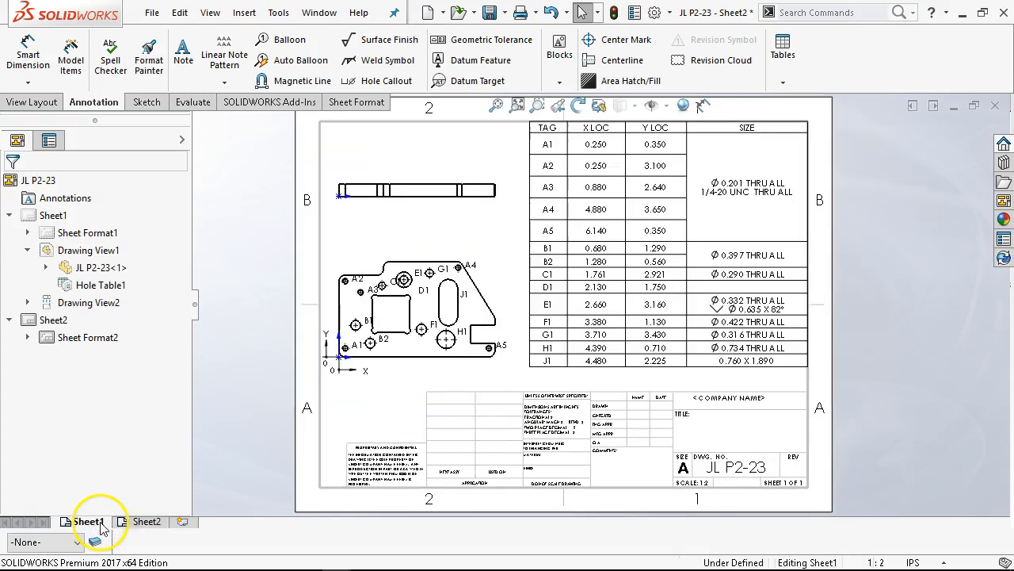
pyautogui.click(522, 113)
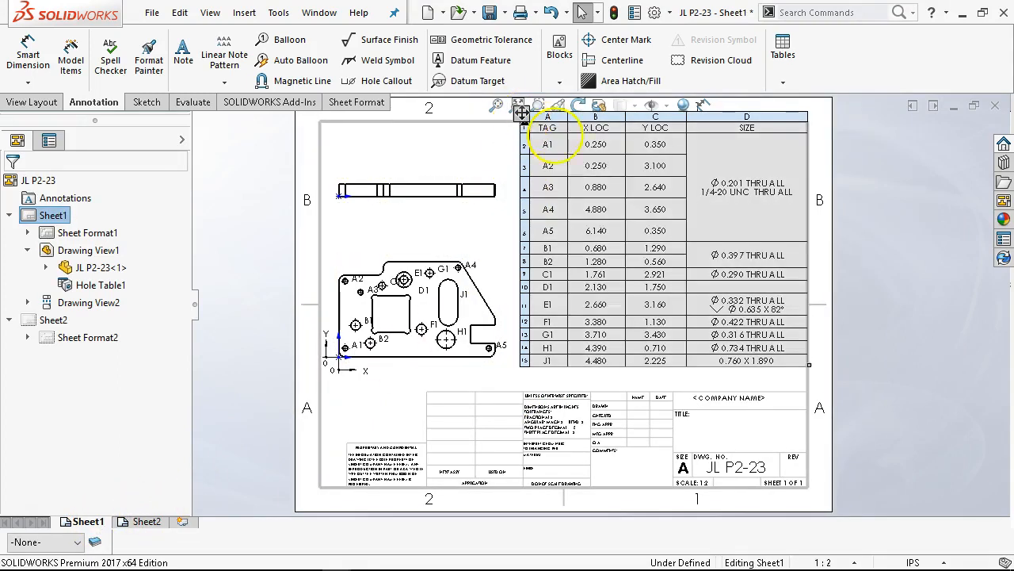
pyautogui.press('Delete')
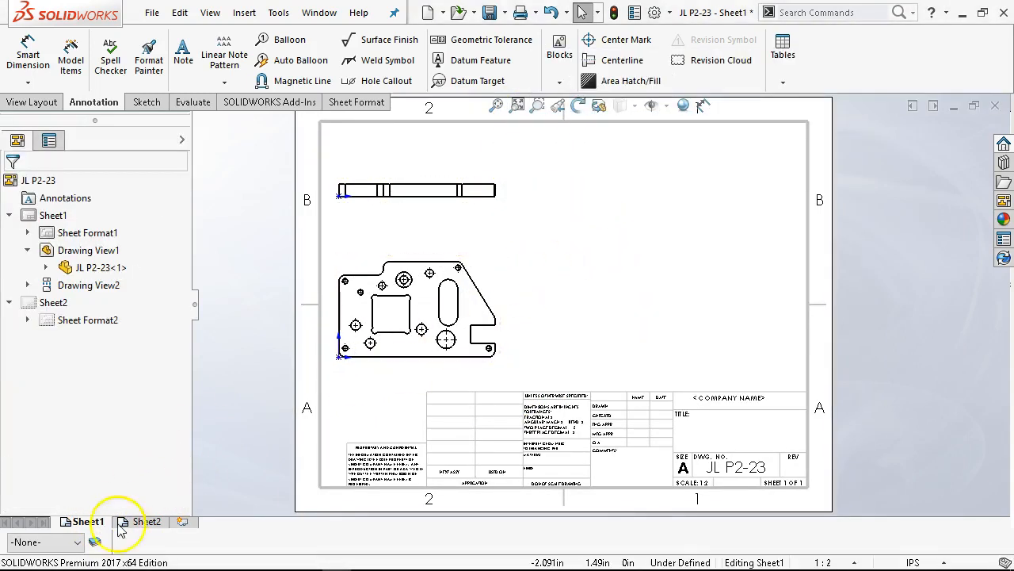
pyautogui.click(143, 521)
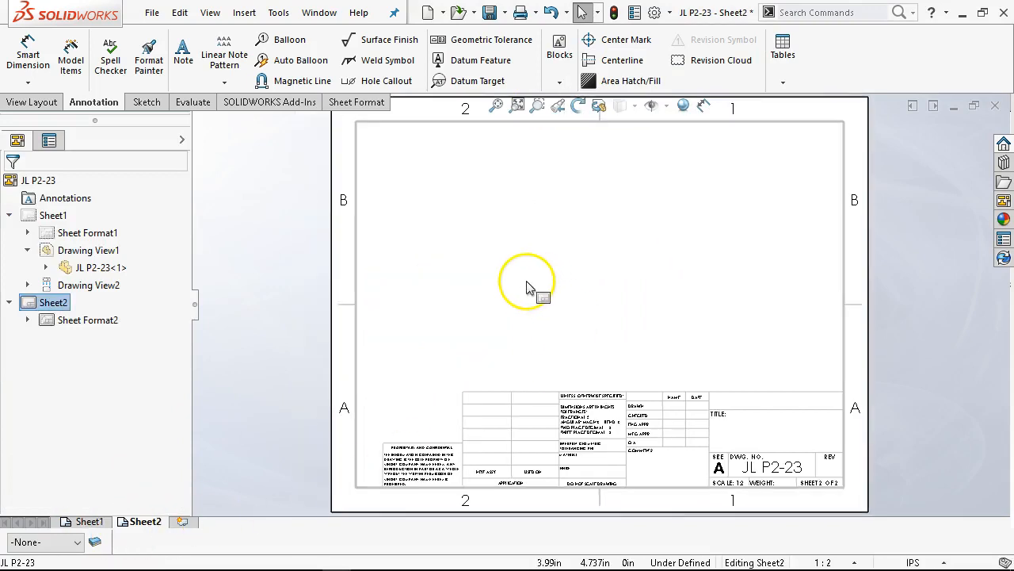
pyautogui.hotkey('ctrl', 'v')
pyautogui.moveTo(527, 271); pyautogui.dragTo(351, 114)
pyautogui.click(527, 239)
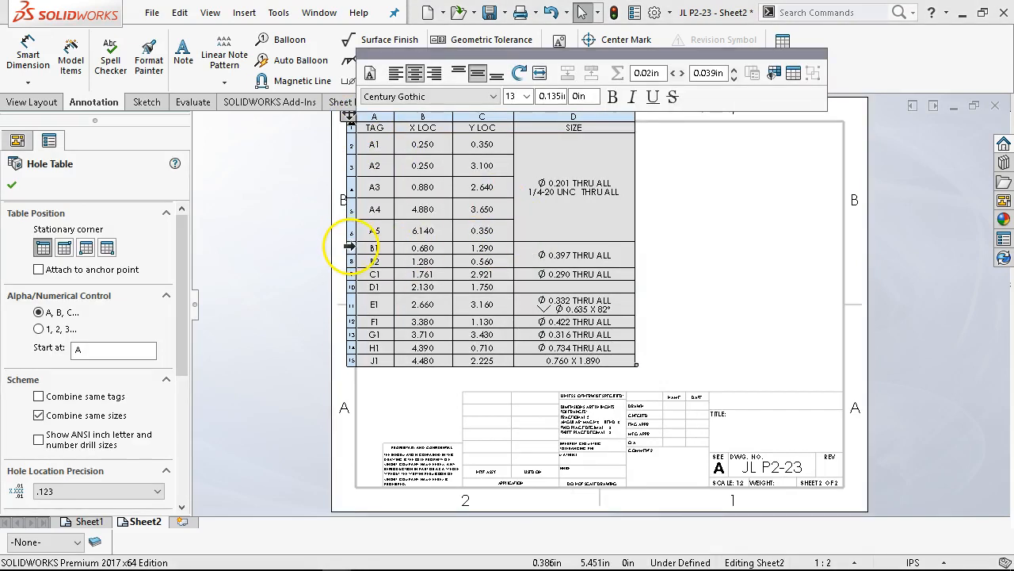
# Step: Split the hole table horizontally below row B1 and pull the lower portion away from the upper one
pyautogui.rightClick(353, 250)
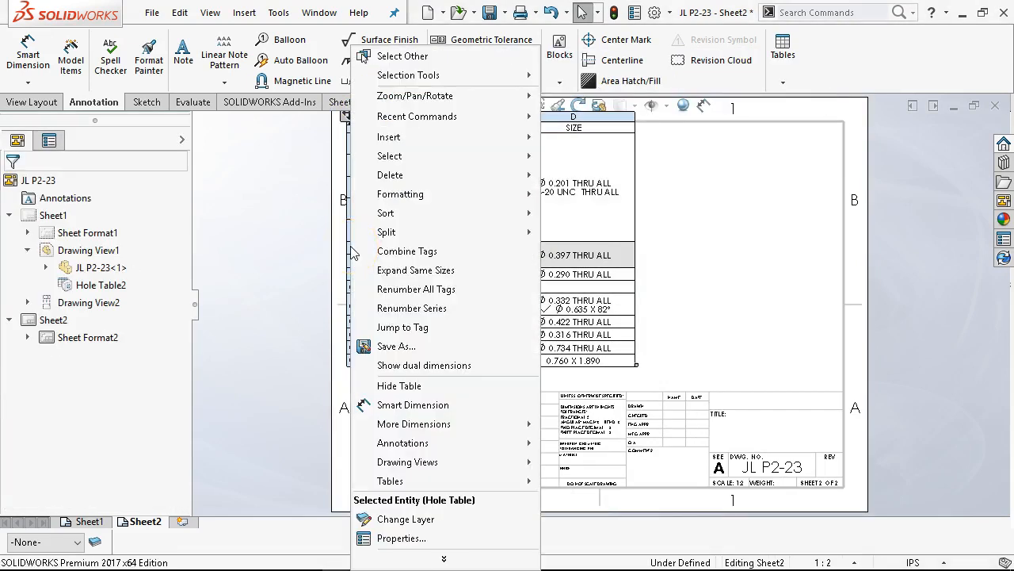
pyautogui.moveTo(354, 231)
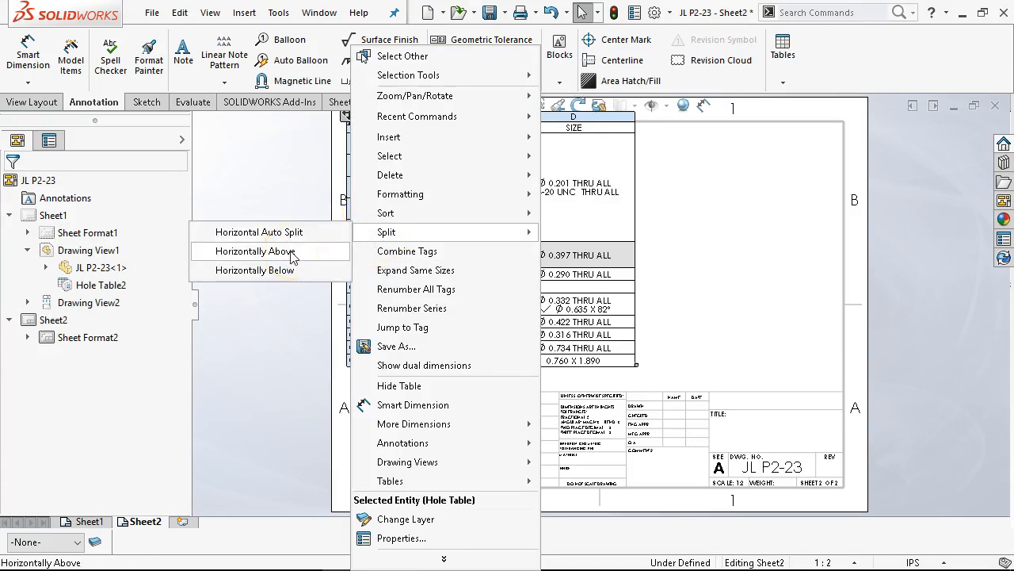
pyautogui.click(277, 271)
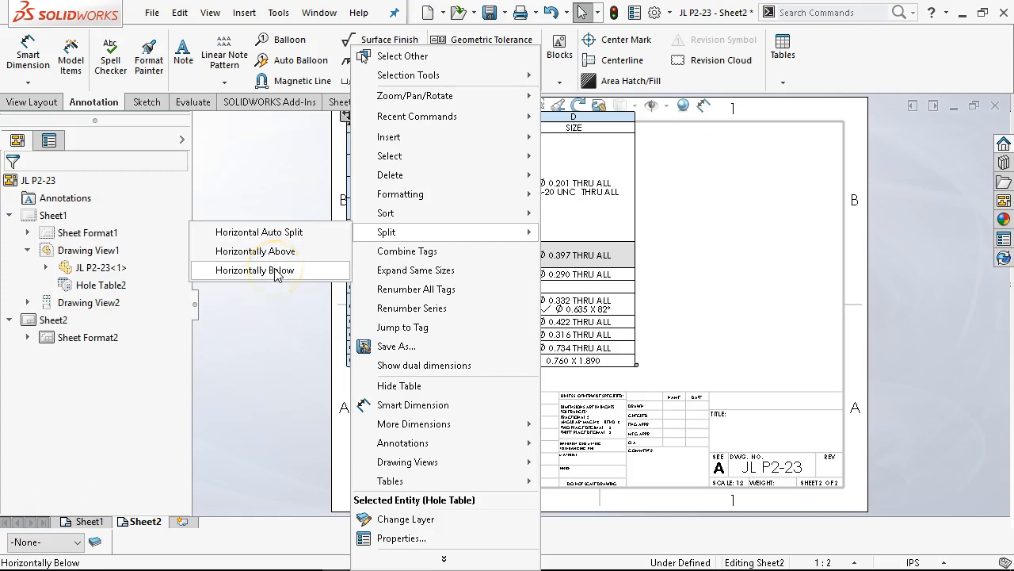
pyautogui.moveTo(344, 274); pyautogui.dragTo(500, 272)
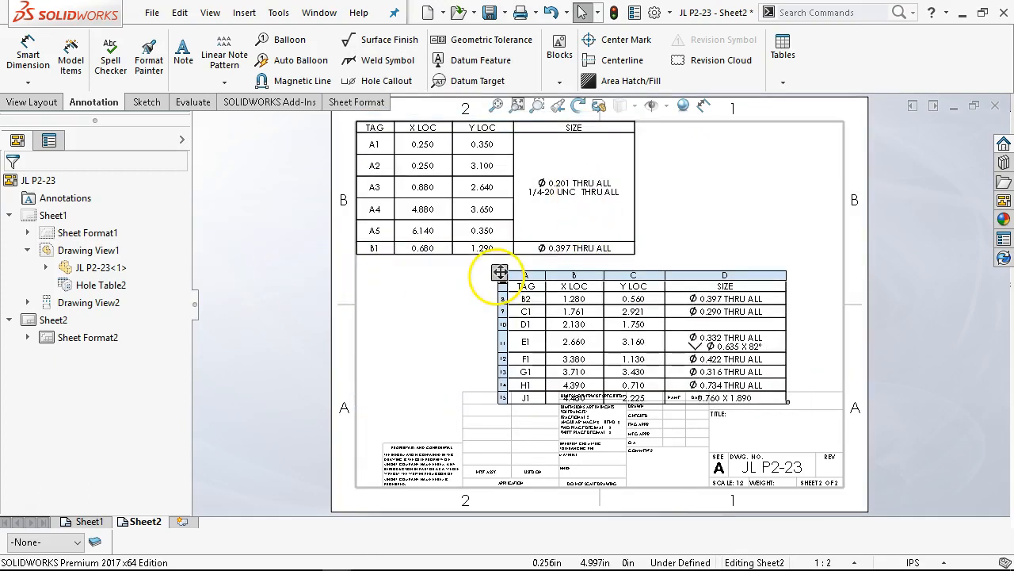
# Step: Move the split-off table portion starting at B2 to a new Sheet3, aligned with the border's upper-left corner
pyautogui.hotkey('ctrl', 'x')
pyautogui.click(181, 522)
pyautogui.click(453, 245)
pyautogui.hotkey('ctrl', 'v')
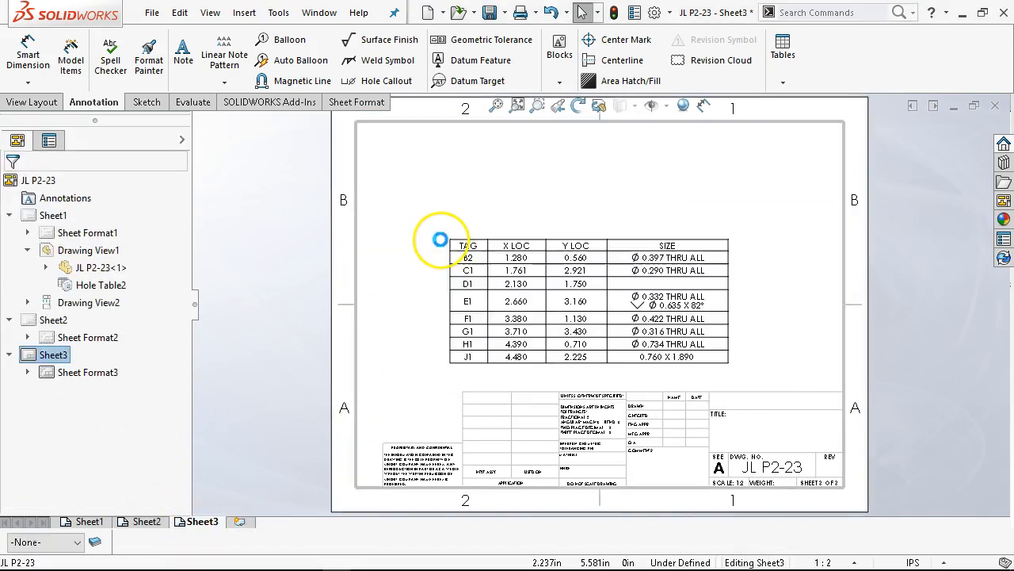
pyautogui.click(440, 239)
pyautogui.moveTo(442, 238); pyautogui.dragTo(351, 122)
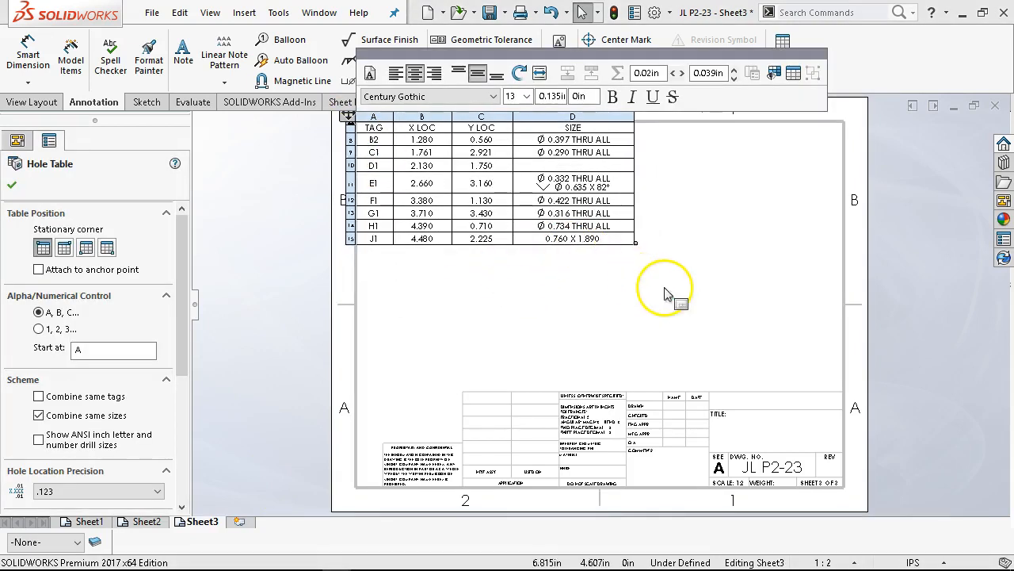
pyautogui.click(664, 275)
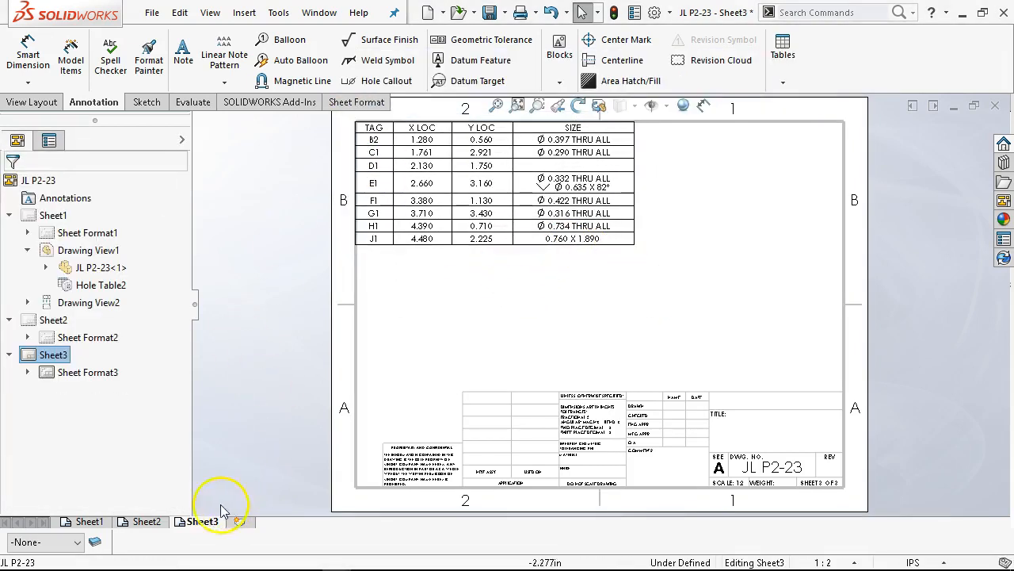
# Step: Return to Sheet2 and examine the merge options available for the split hole table
pyautogui.click(145, 523)
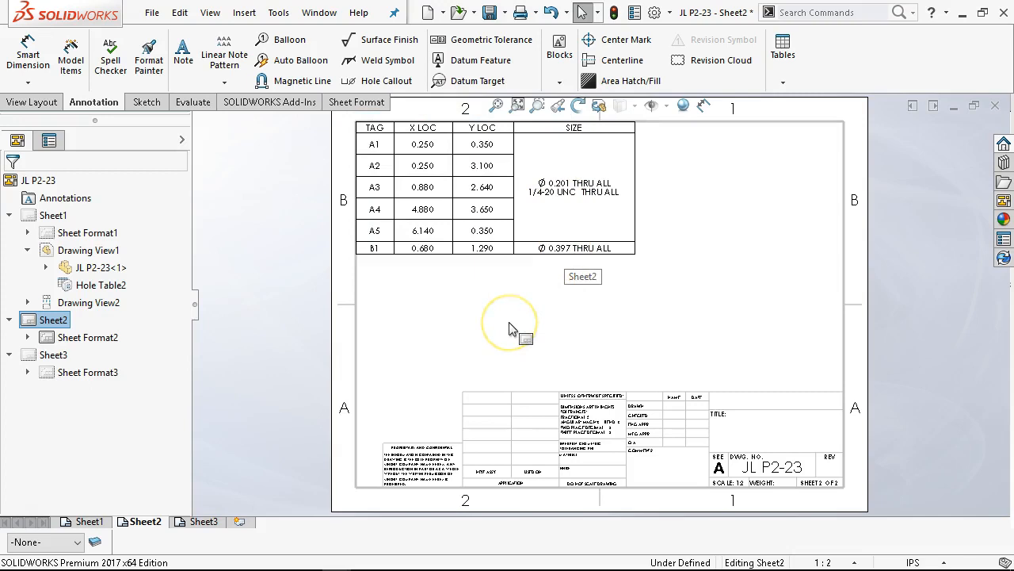
pyautogui.click(489, 333)
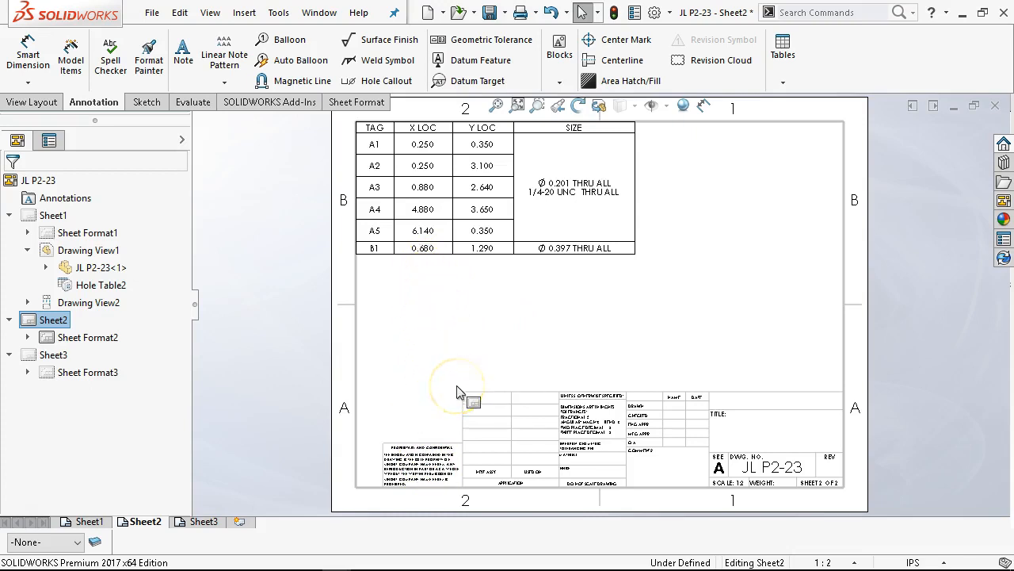
pyautogui.click(509, 213)
pyautogui.click(471, 361)
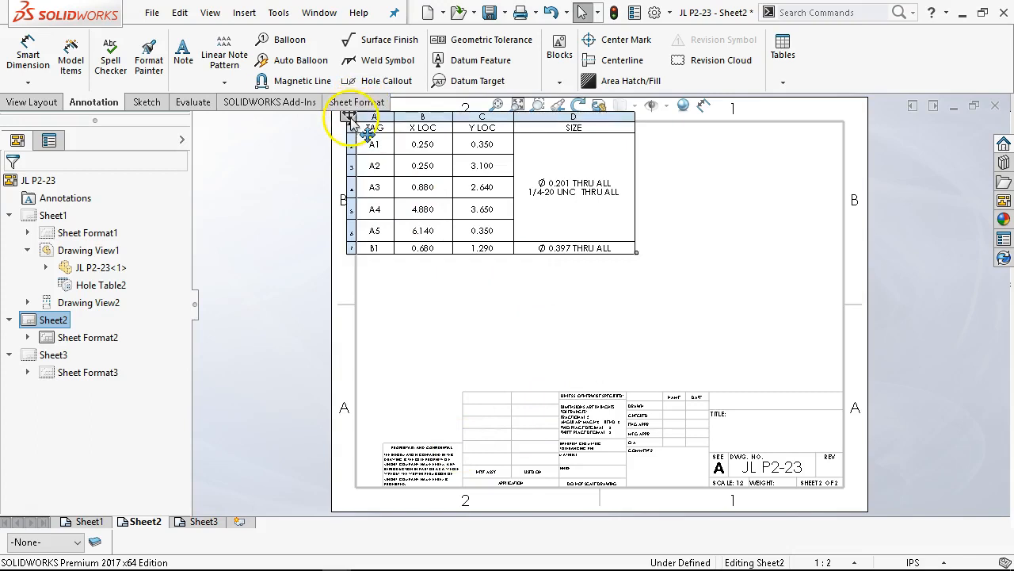
pyautogui.click(349, 116)
pyautogui.rightClick(350, 119)
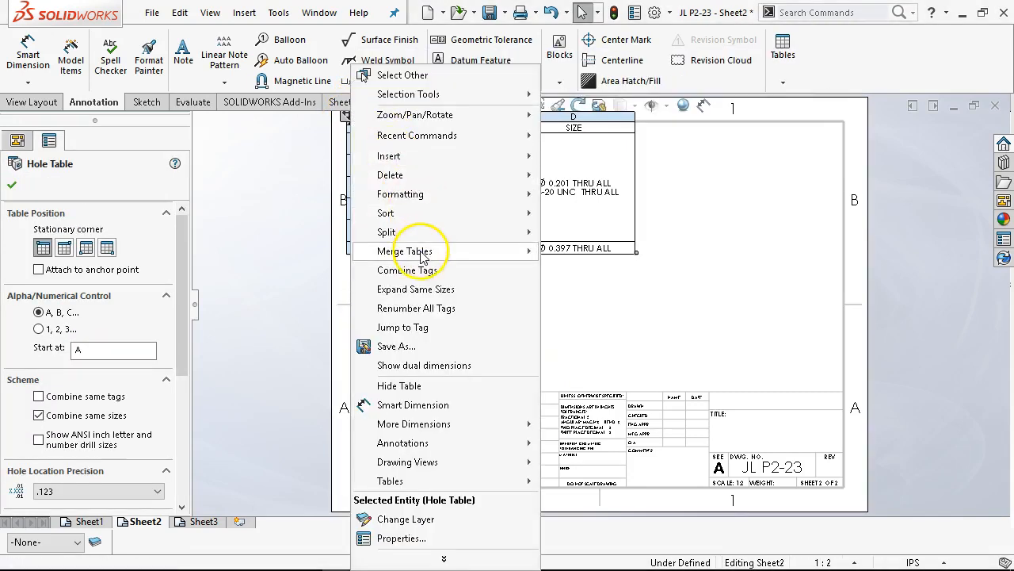
pyautogui.moveTo(427, 238)
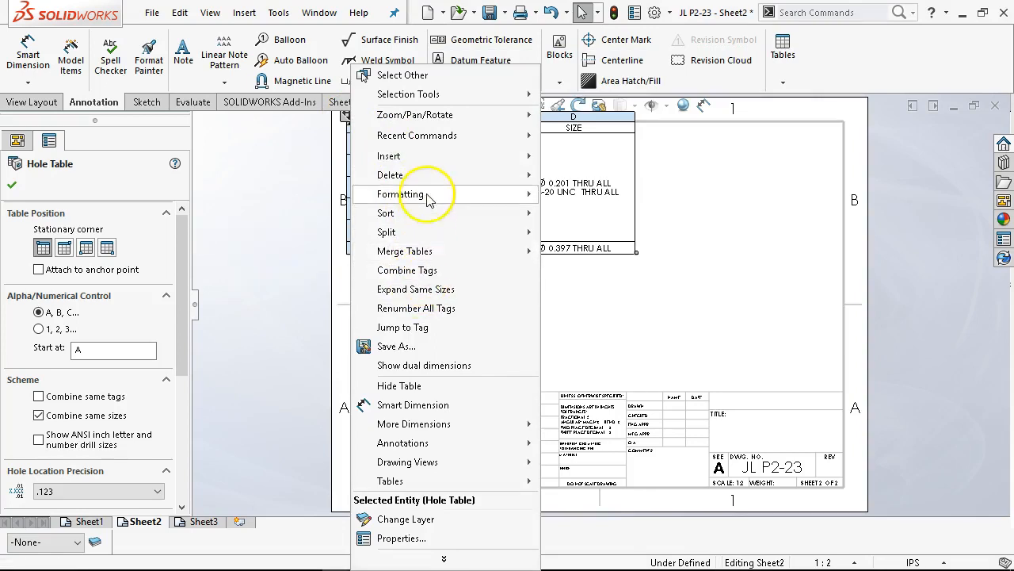
pyautogui.moveTo(411, 257)
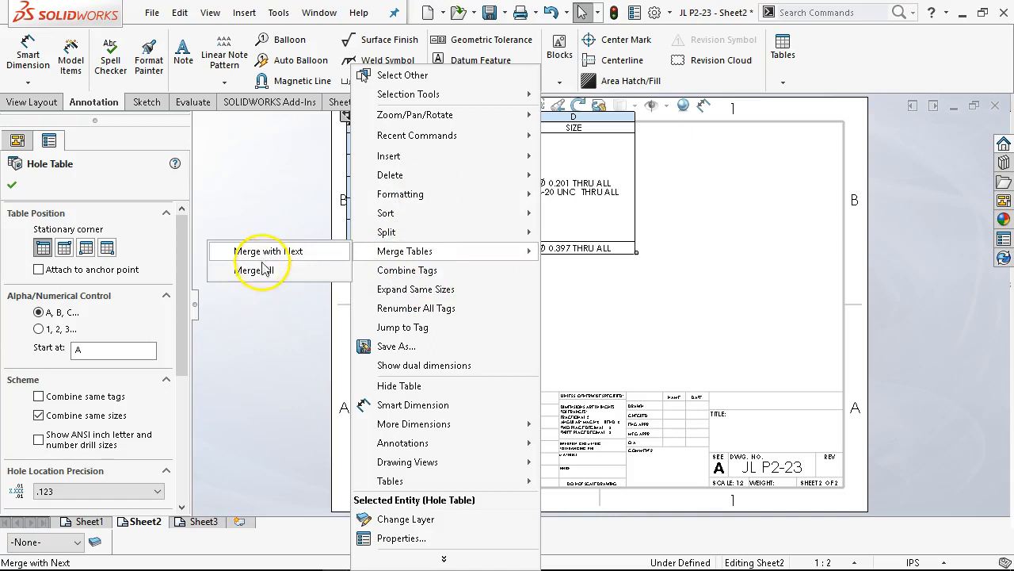
pyautogui.click(680, 277)
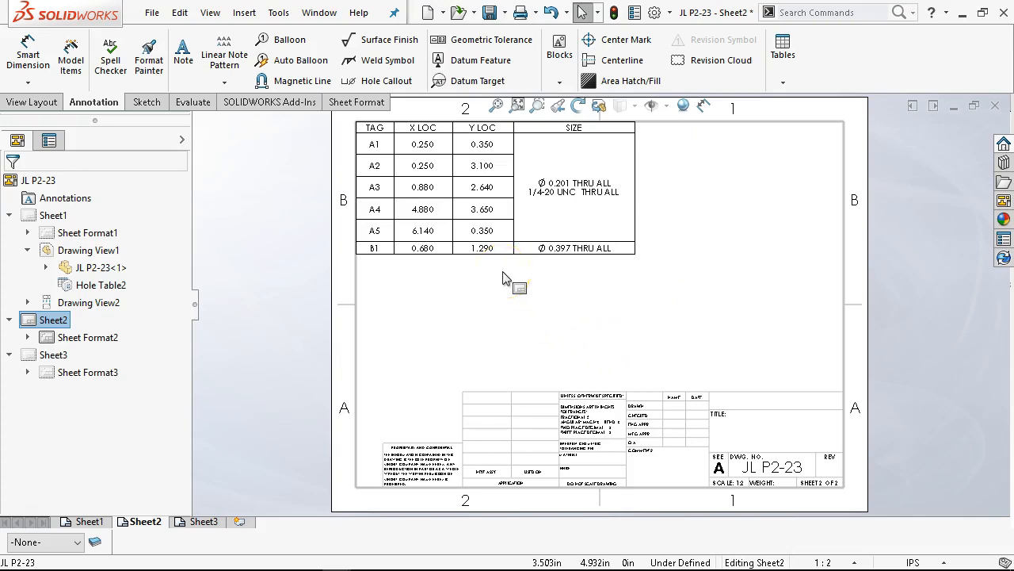
# Step: Go back to Sheet1 and move the two plate views to the horizontal middle of the sheet
pyautogui.click(198, 522)
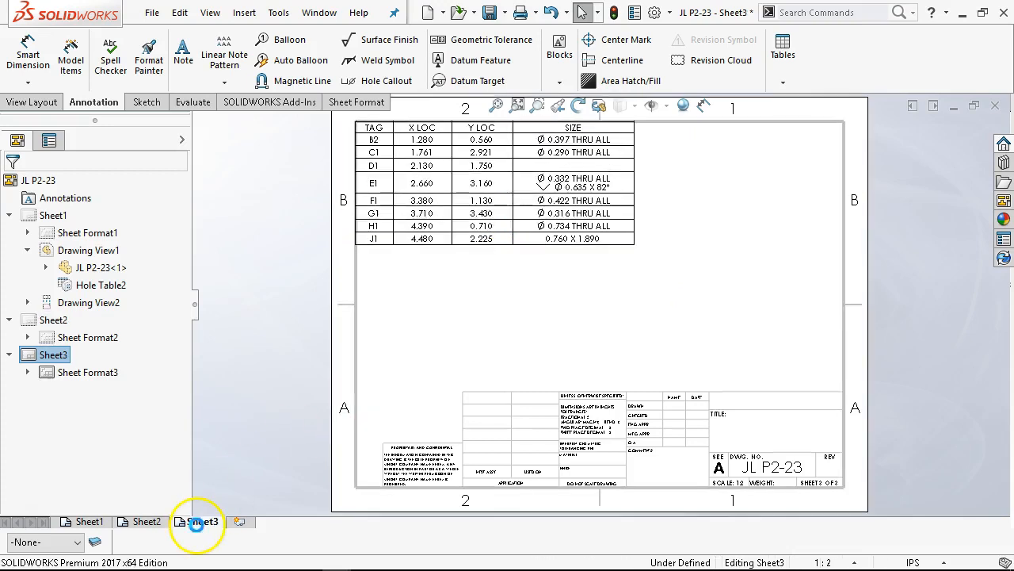
pyautogui.click(90, 523)
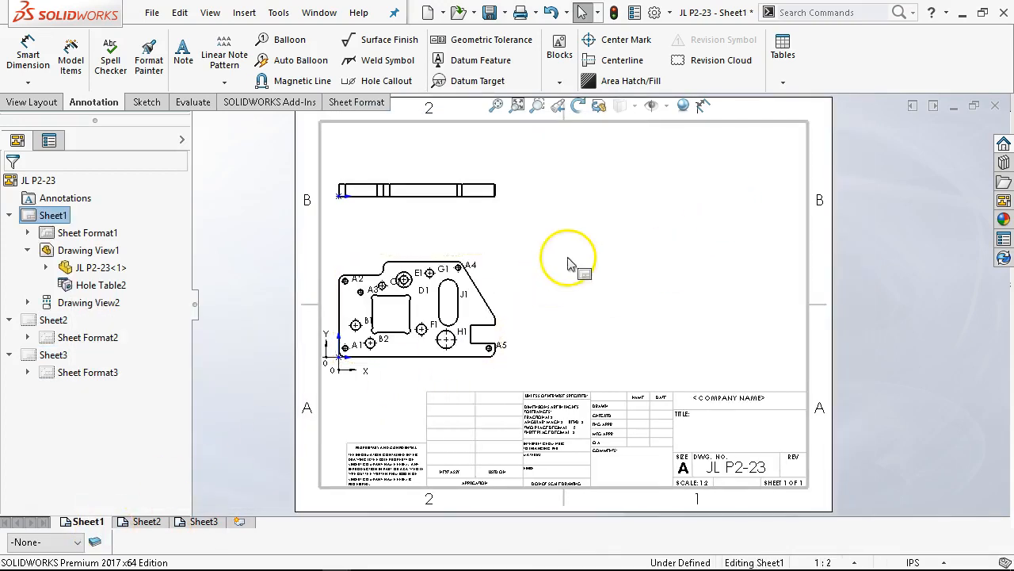
pyautogui.moveTo(384, 261)
pyautogui.mouseDown()
pyautogui.moveTo(554, 244)
pyautogui.moveTo(512, 252)
pyautogui.moveTo(524, 255)
pyautogui.mouseUp()
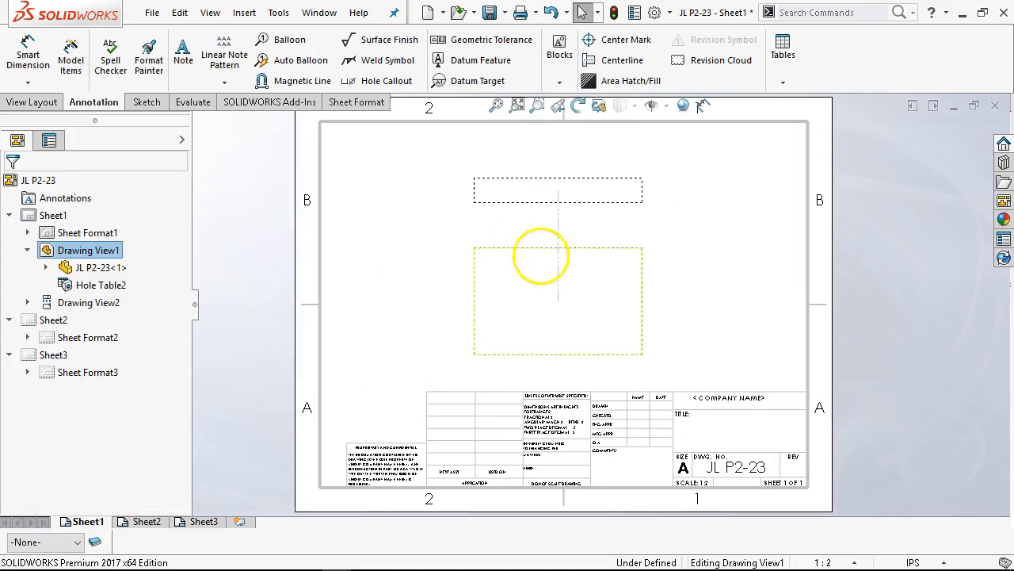
# Step: Close the JL P2-23 drawing, saving all modified documents, and close the JL P2-23 part
pyautogui.click(997, 107)
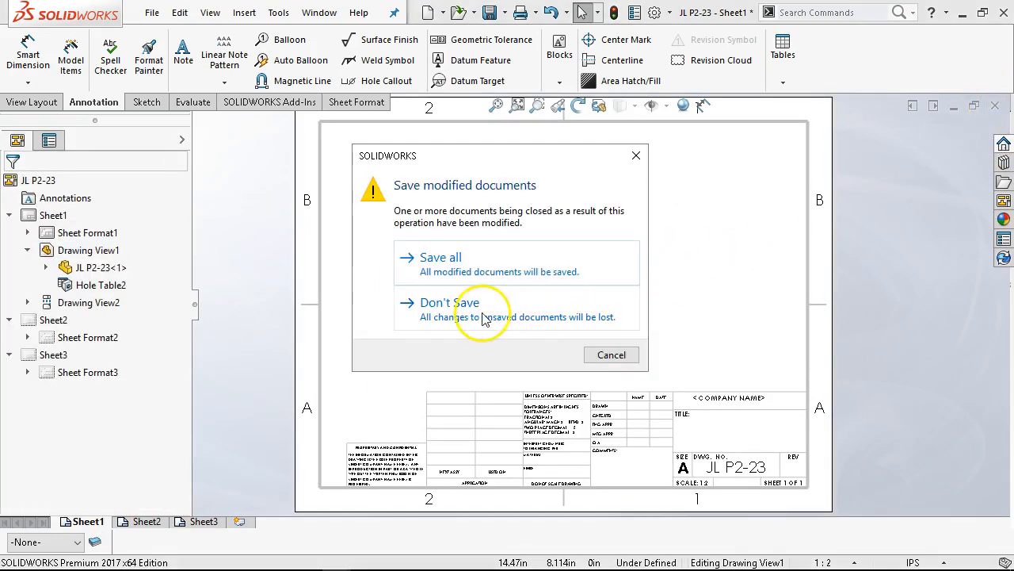
pyautogui.click(439, 262)
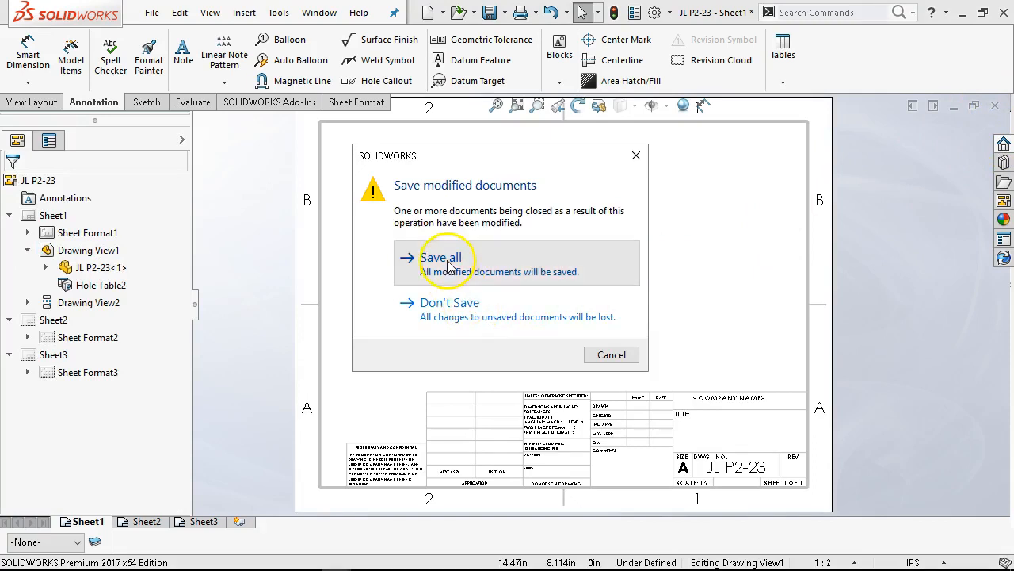
pyautogui.click(617, 437)
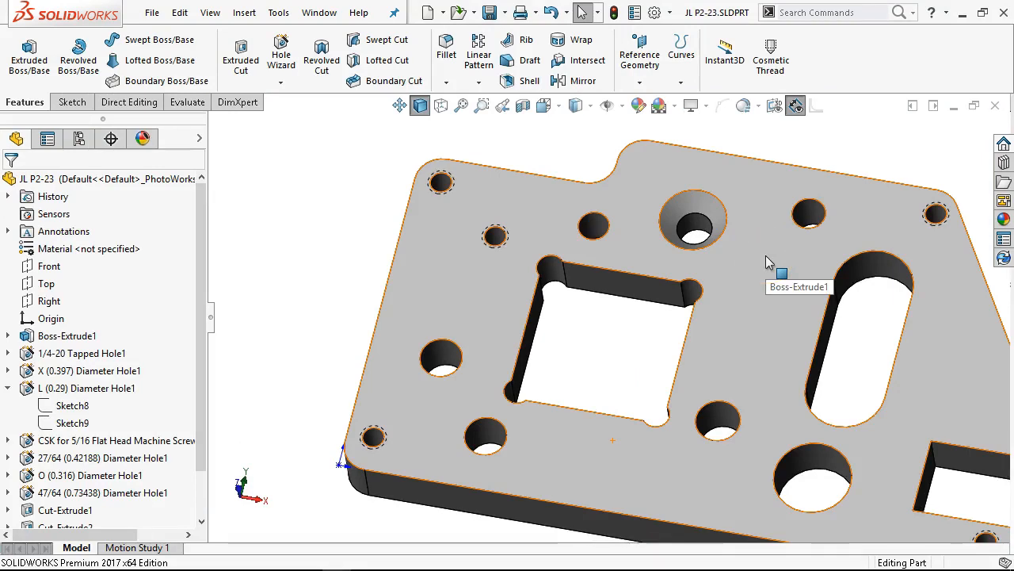
pyautogui.click(995, 107)
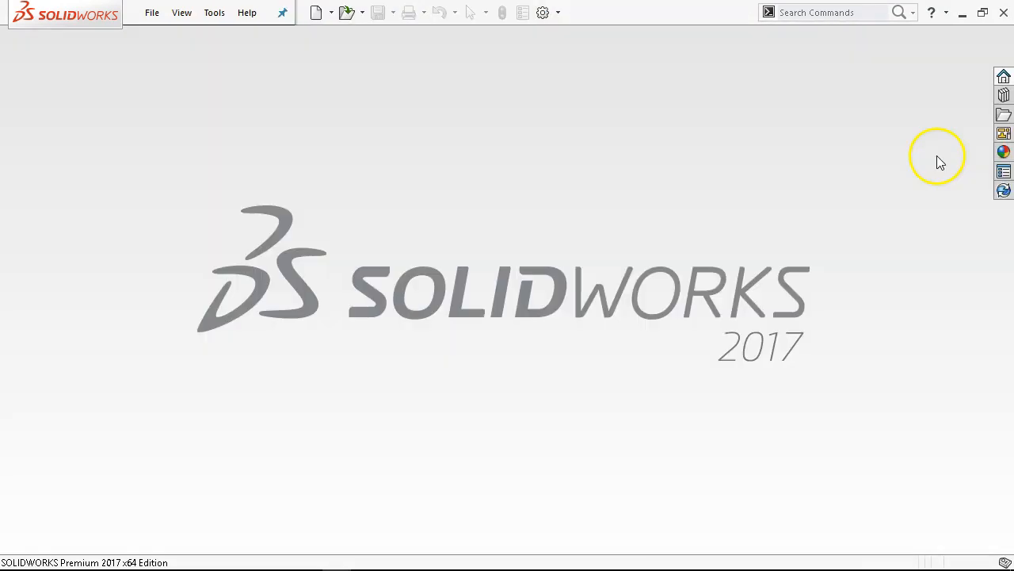
# Step: Create a new part document from the part template in the SW Templates set
pyautogui.click(152, 12)
pyautogui.click(169, 44)
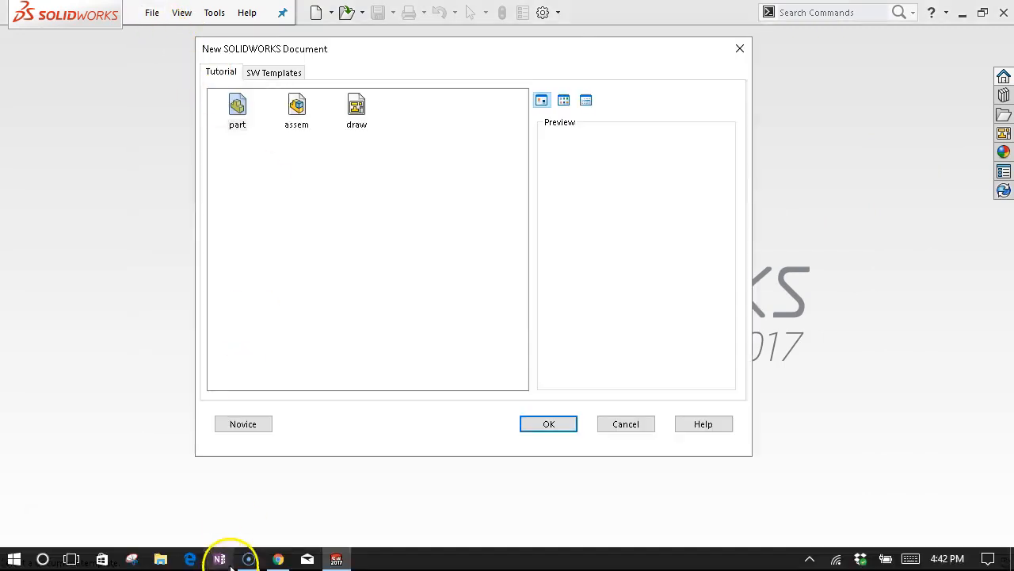
pyautogui.click(262, 72)
pyautogui.doubleClick(236, 114)
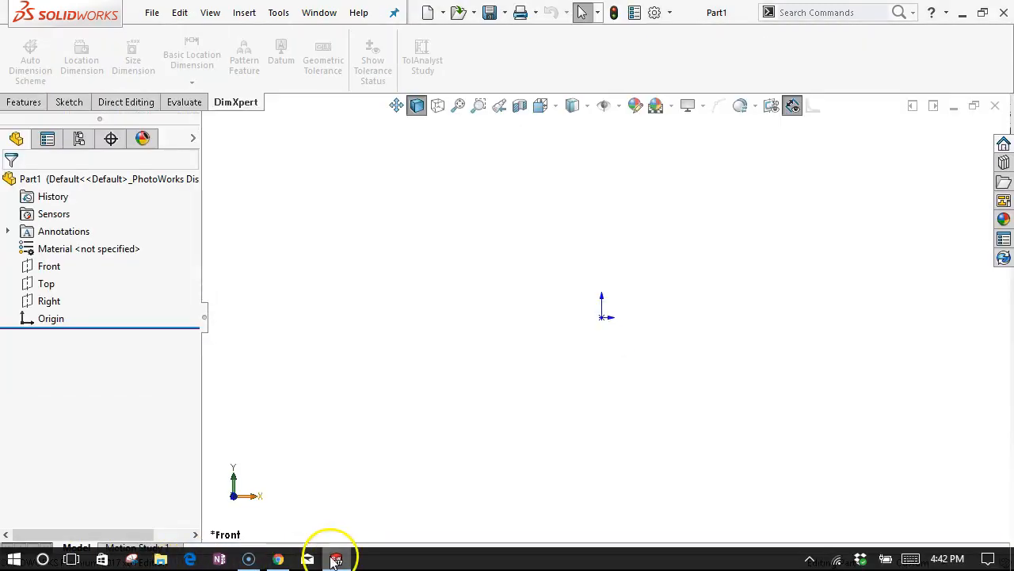
# Step: Switch to Chrome and look through the project figures on the Chapter 3 Part 1 course page, including P3-10 to P3-14
pyautogui.click(275, 560)
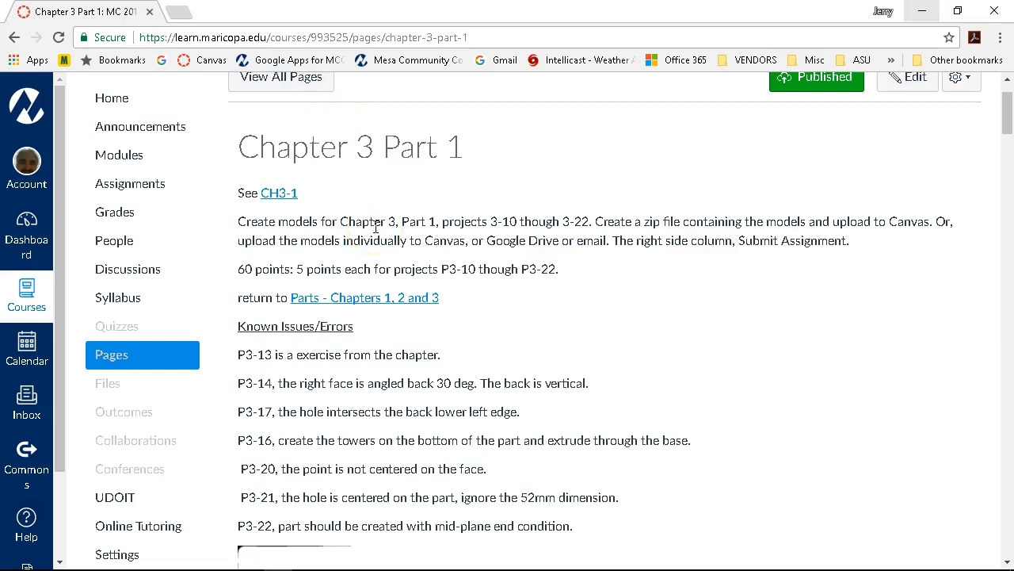
pyautogui.scroll(-1, 379, 235)
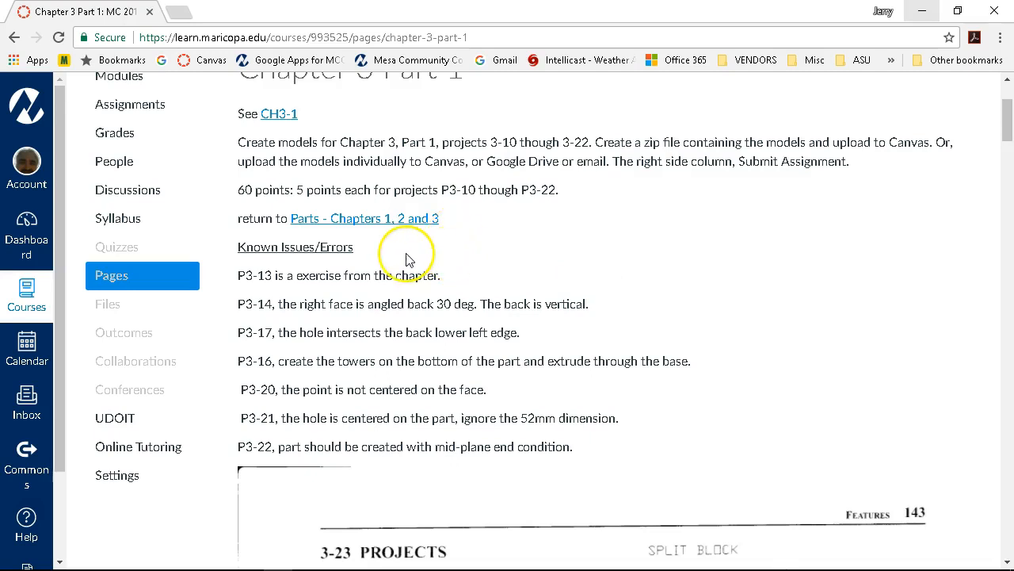
pyautogui.scroll(-3, 537, 307)
pyautogui.scroll(-20, 537, 306)
pyautogui.scroll(10, 535, 323)
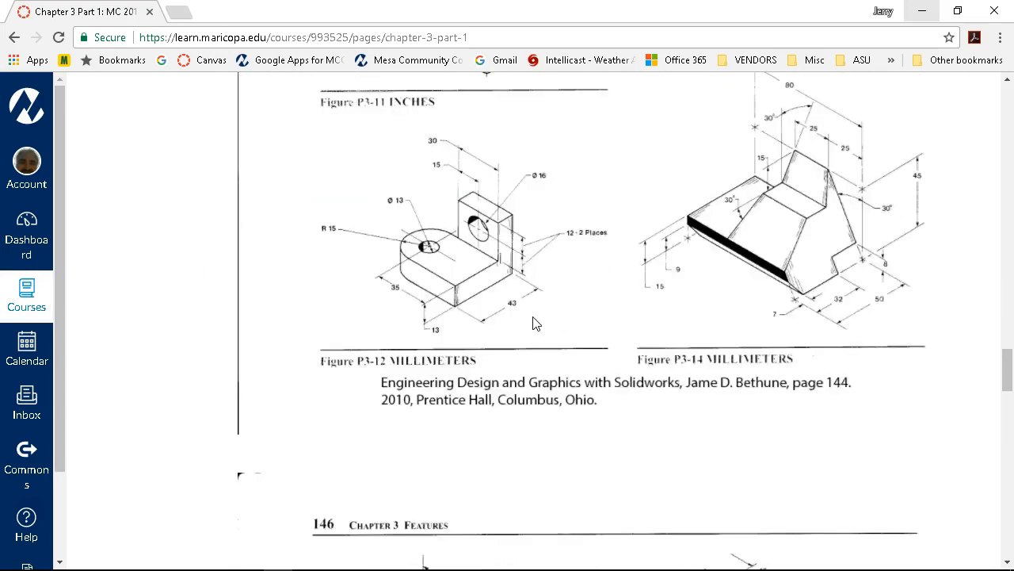
pyautogui.scroll(7, 535, 323)
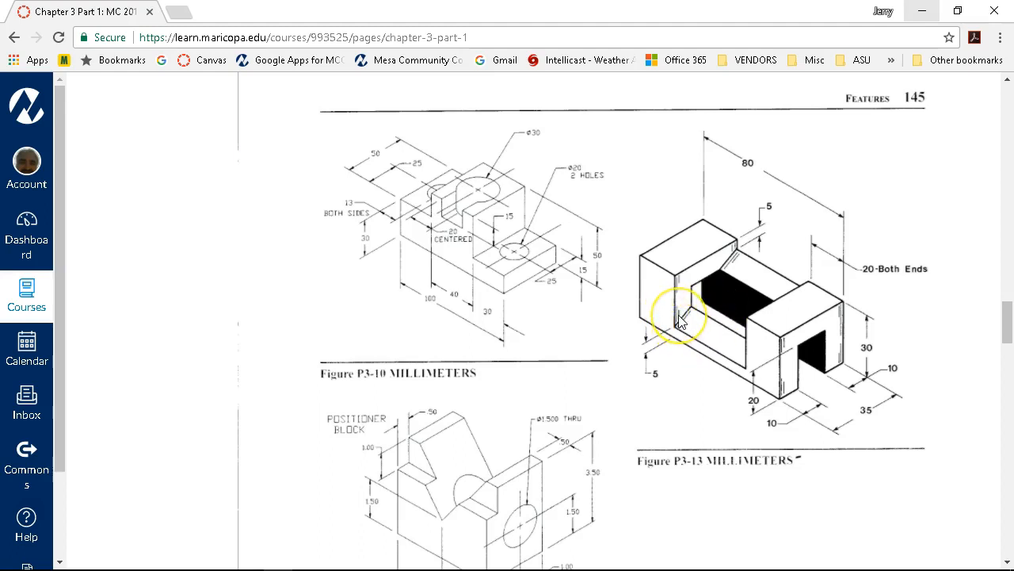
pyautogui.scroll(1, 680, 321)
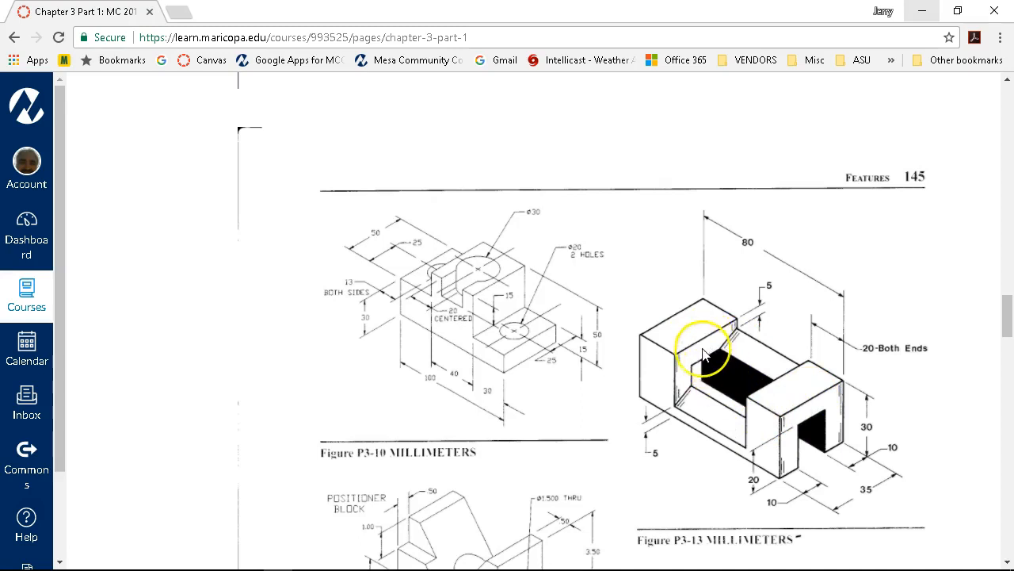
pyautogui.scroll(15, 704, 355)
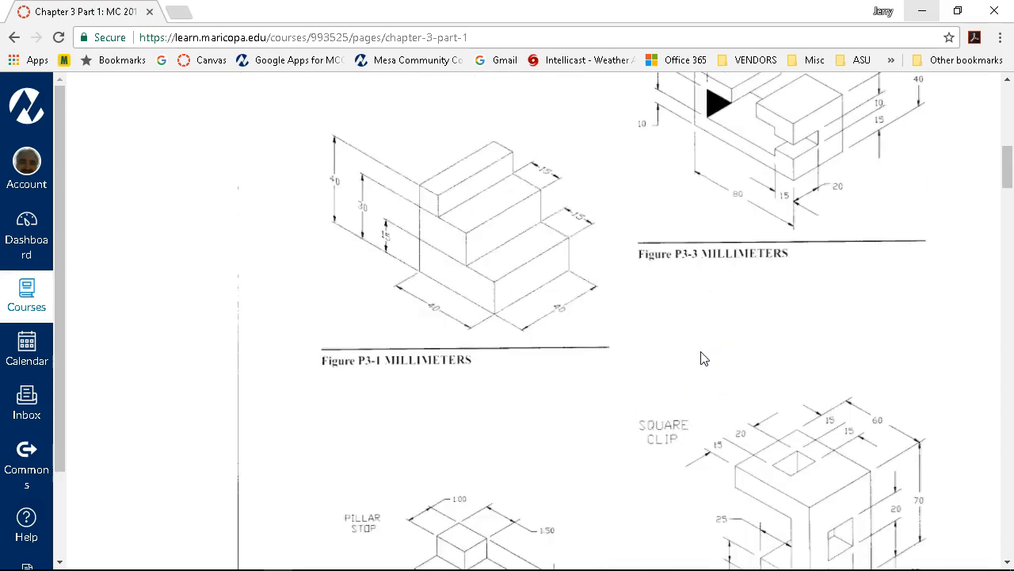
pyautogui.scroll(5, 704, 358)
pyautogui.scroll(1, 701, 359)
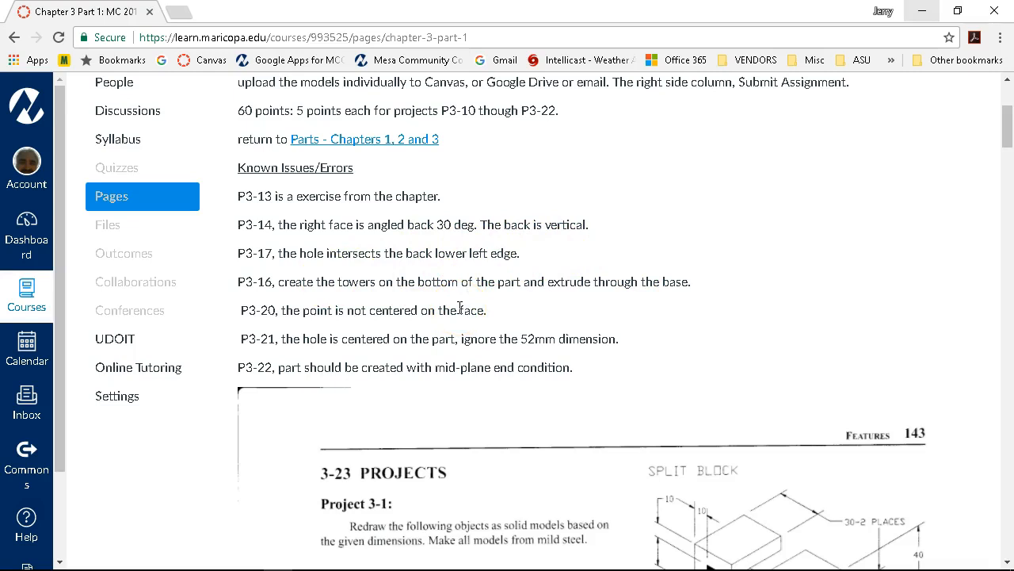
# Step: Read the Known Issues/Errors notes on the course page and study the dimensions in Figure P3-1
pyautogui.scroll(-1, 460, 310)
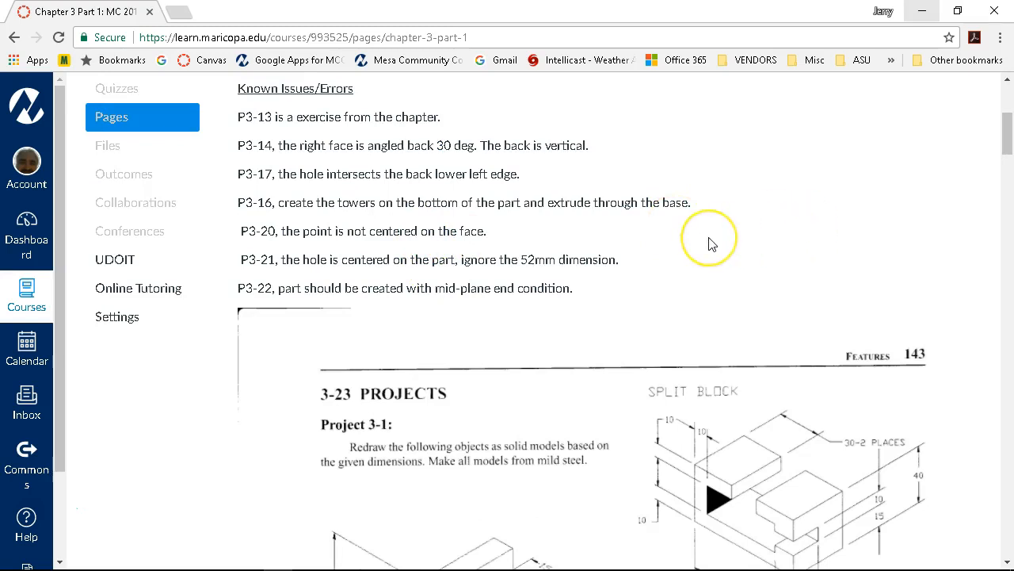
pyautogui.scroll(-4, 710, 244)
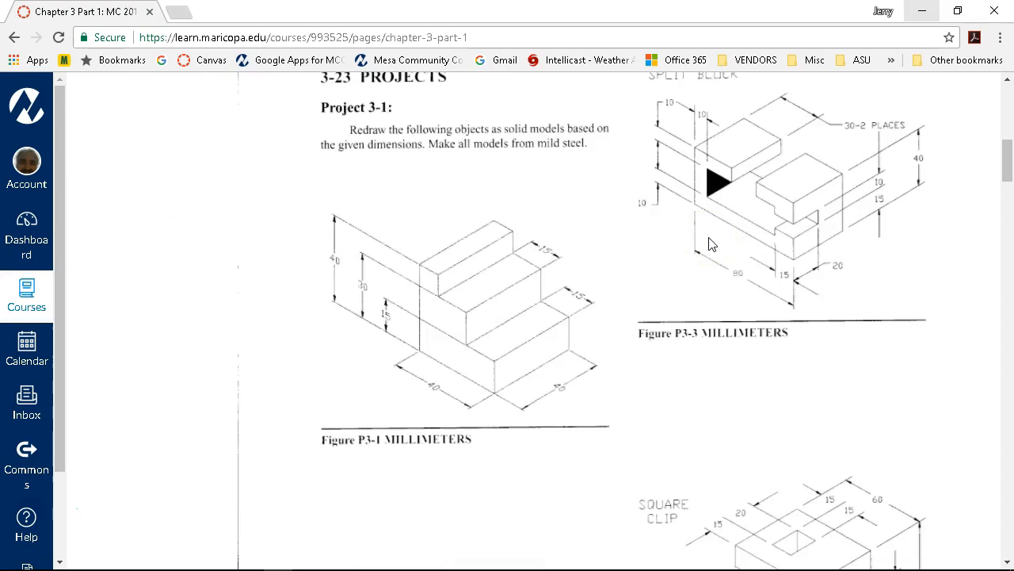
pyautogui.scroll(4, 710, 244)
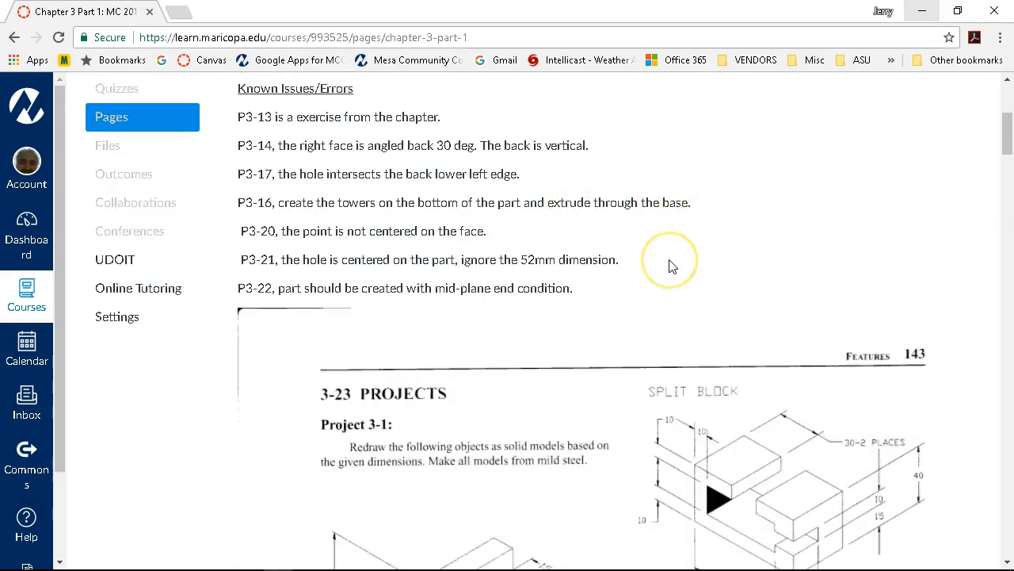
pyautogui.click(628, 216)
pyautogui.scroll(-4, 658, 184)
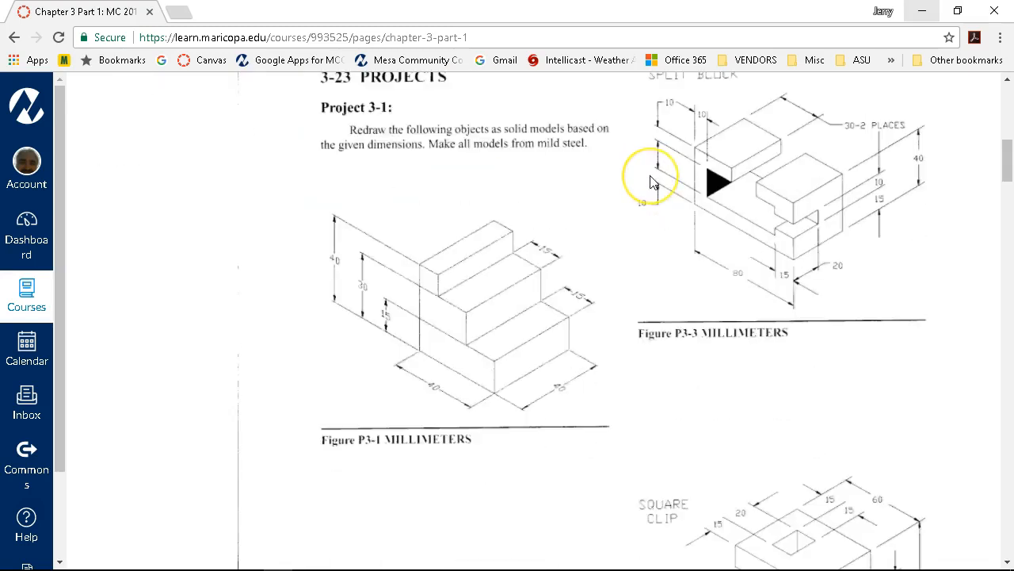
pyautogui.scroll(3, 651, 181)
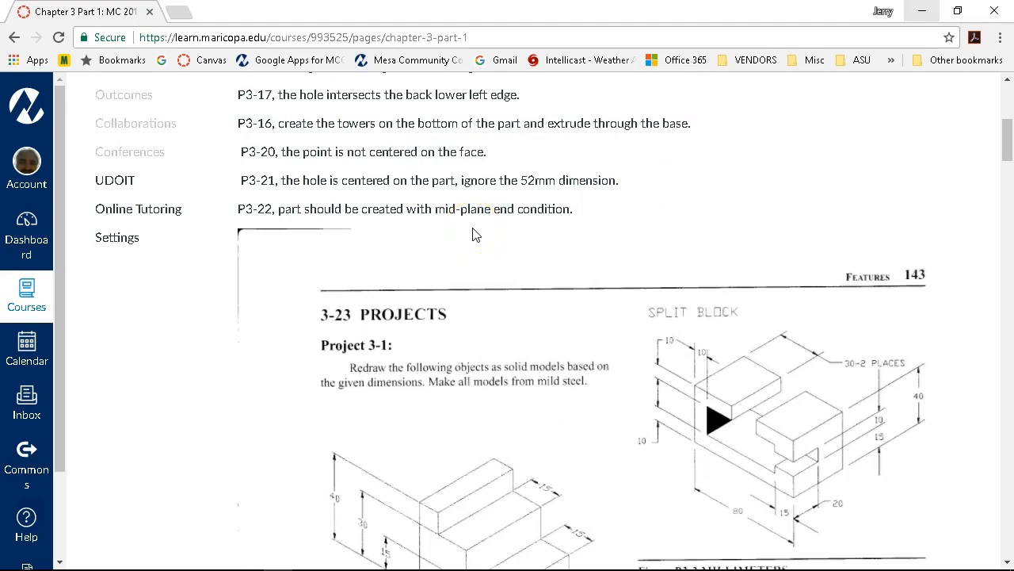
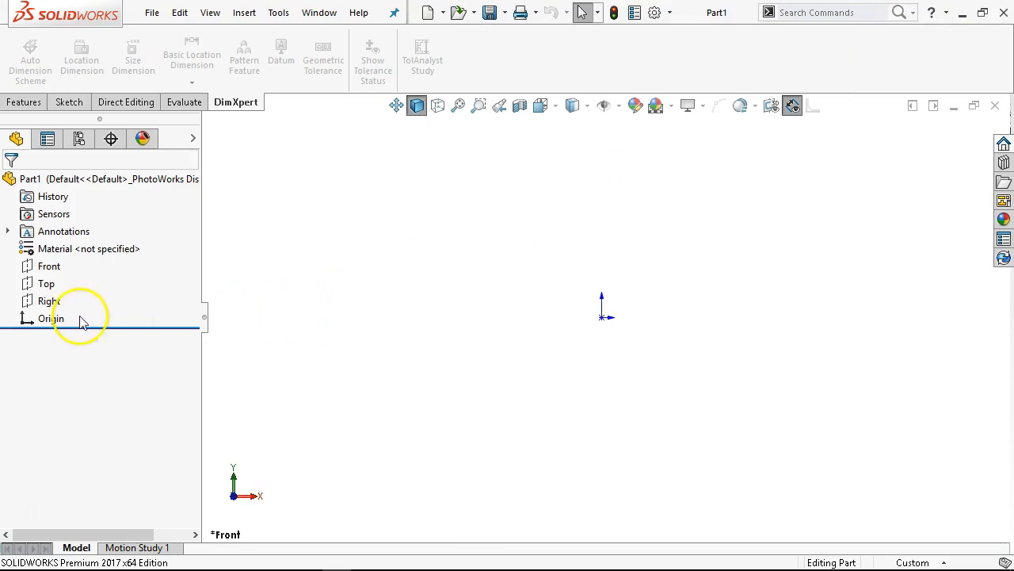
# Step: Switch back to SOLIDWORKS and sketch a closed three-step stair profile about 2.93 in wide from the origin on the Front plane
pyautogui.click(54, 266)
pyautogui.click(60, 245)
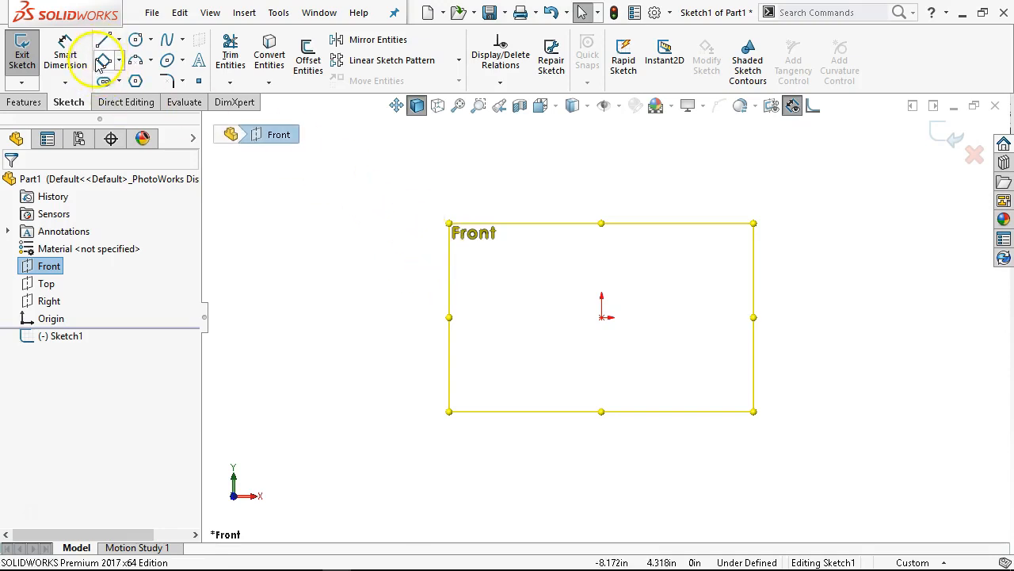
pyautogui.click(104, 40)
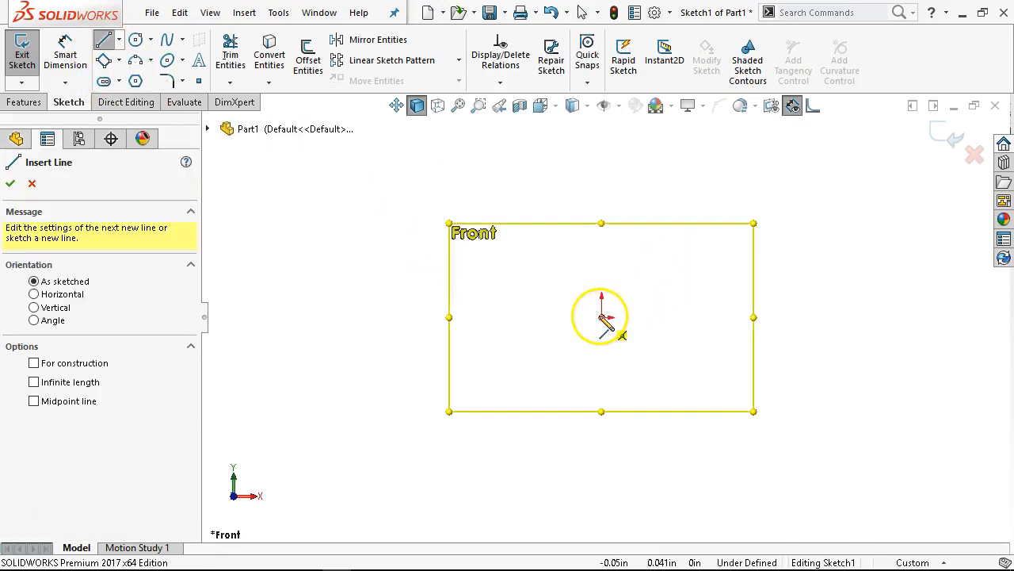
pyautogui.click(602, 316)
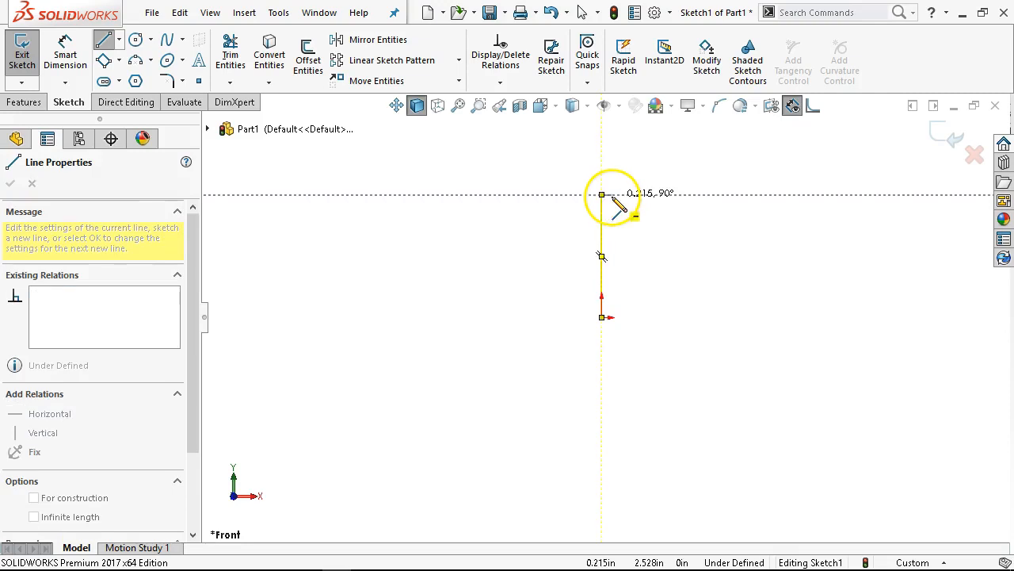
pyautogui.click(602, 195)
pyautogui.click(631, 195)
pyautogui.click(631, 218)
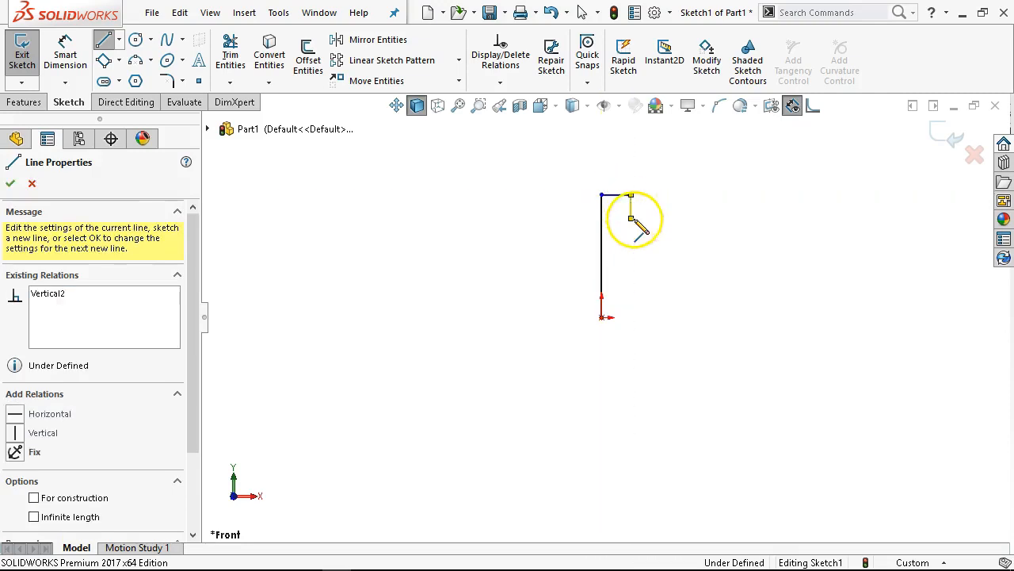
pyautogui.click(689, 218)
pyautogui.click(690, 267)
pyautogui.click(742, 268)
pyautogui.click(742, 317)
pyautogui.click(602, 317)
# Step: Dimension the bottom line of the stair profile and set its length to 40 mm
pyautogui.scroll(-2, 691, 170)
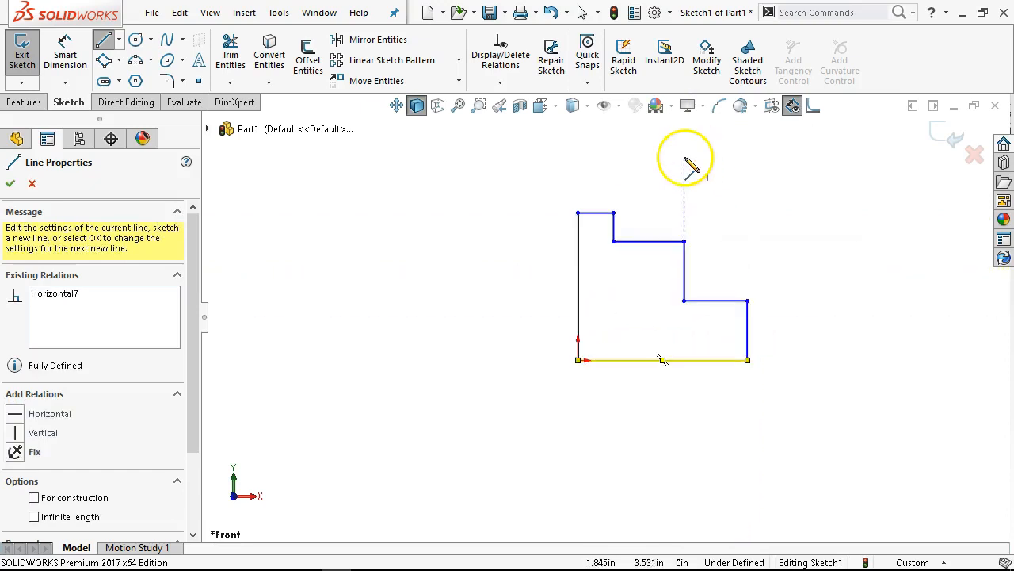
pyautogui.rightClick(683, 168)
pyautogui.click(834, 144)
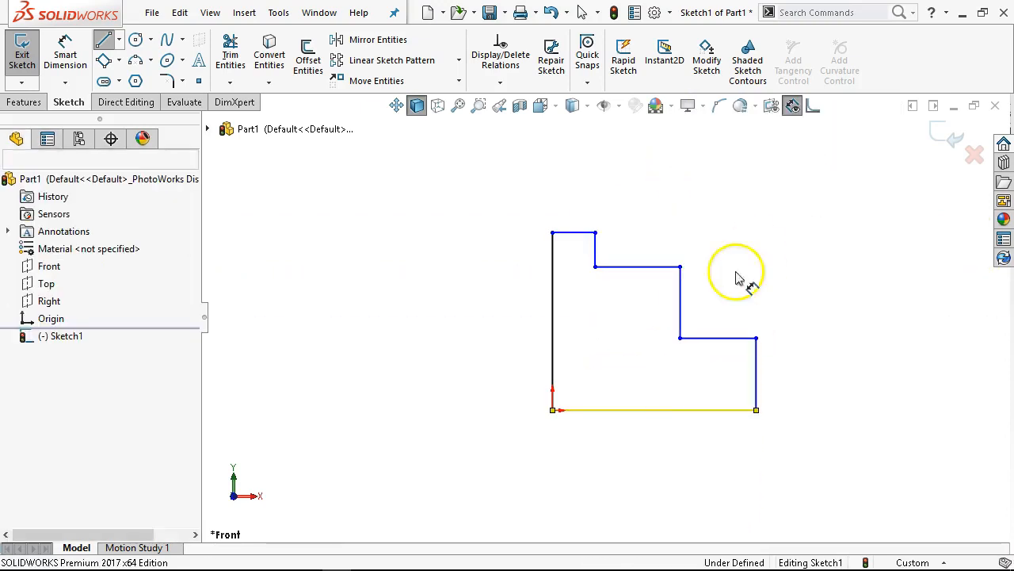
pyautogui.click(664, 423)
pyautogui.click(642, 438)
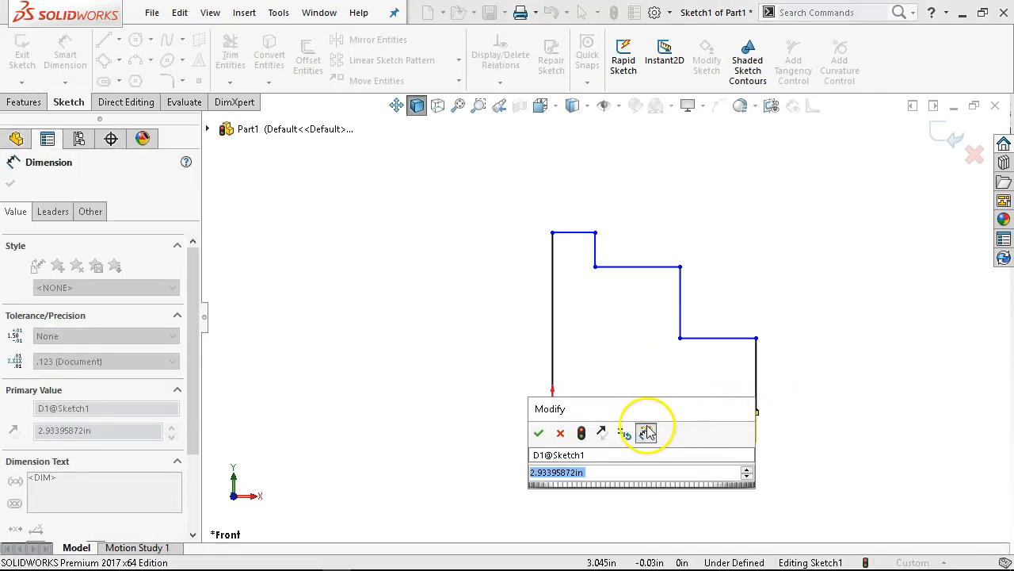
pyautogui.write('40mm')
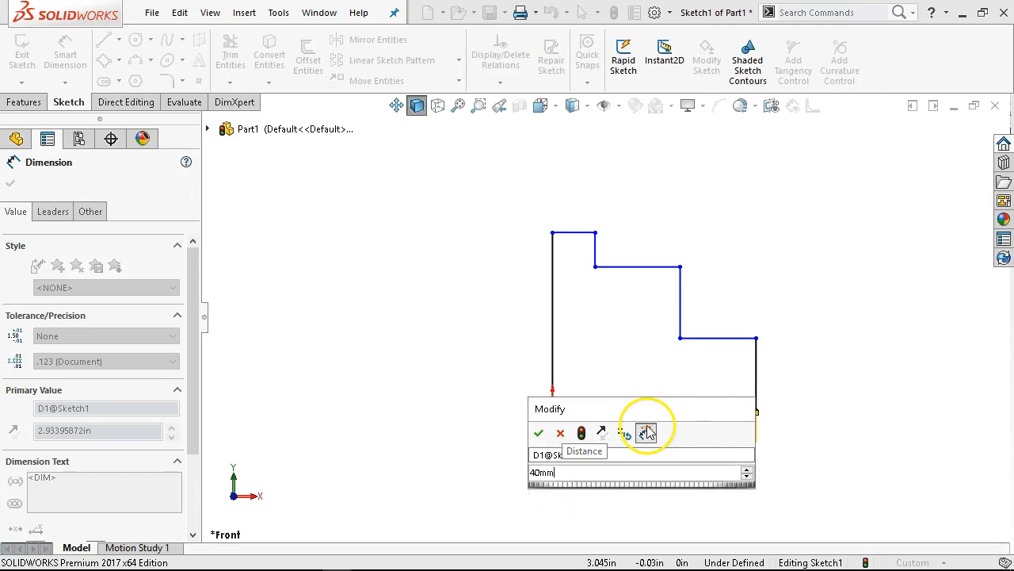
pyautogui.press('Return')
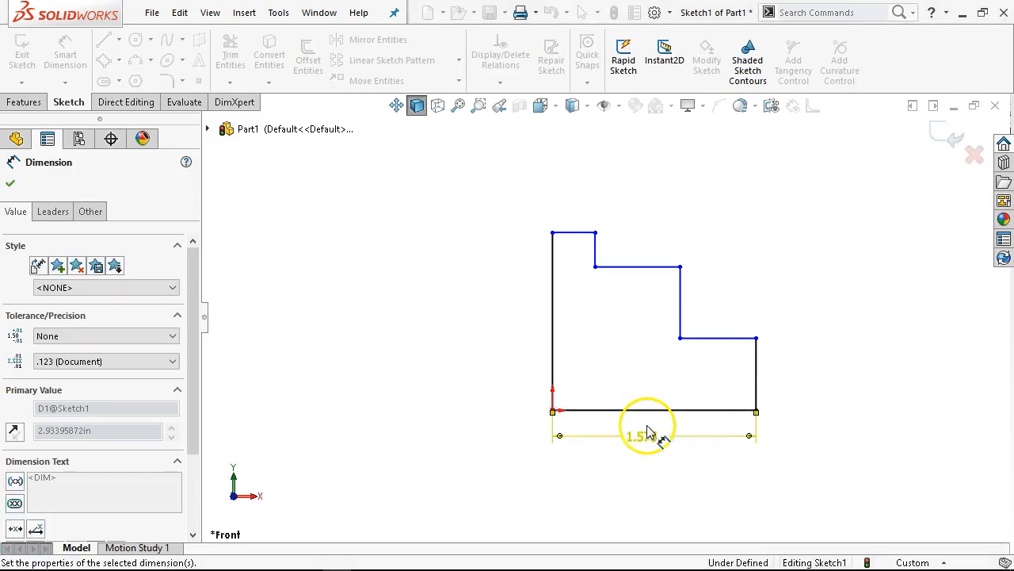
# Step: Change the part's unit system to MMGS and reopen the stair profile sketch for editing
pyautogui.rightClick(773, 299)
pyautogui.click(814, 349)
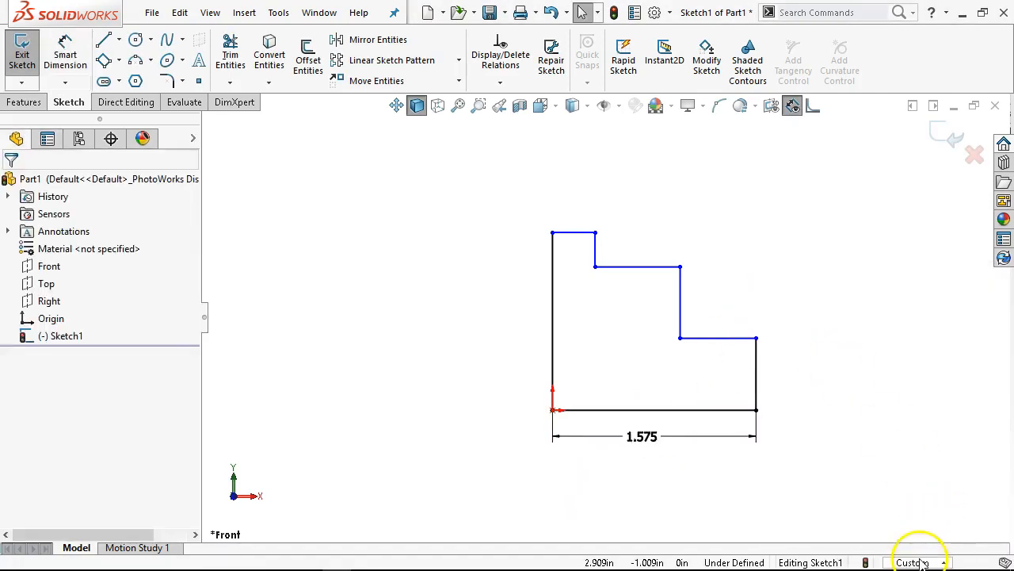
pyautogui.click(913, 562)
pyautogui.click(864, 476)
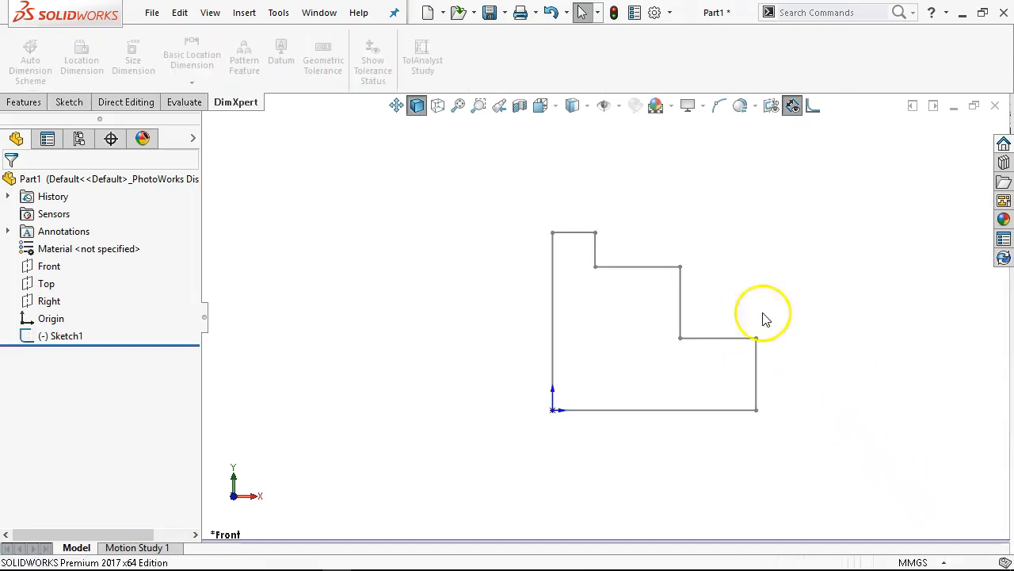
pyautogui.rightClick(585, 234)
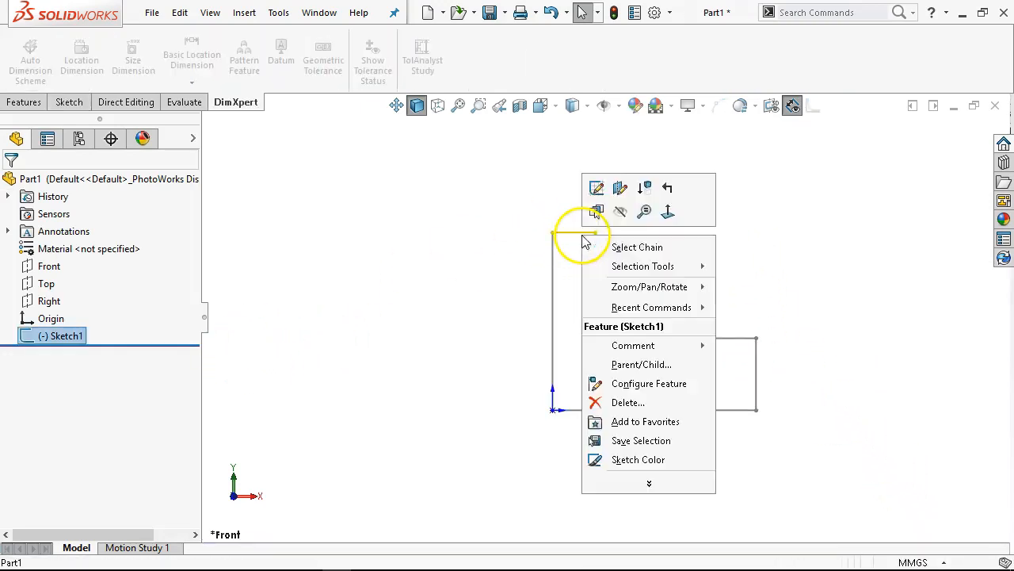
pyautogui.click(596, 190)
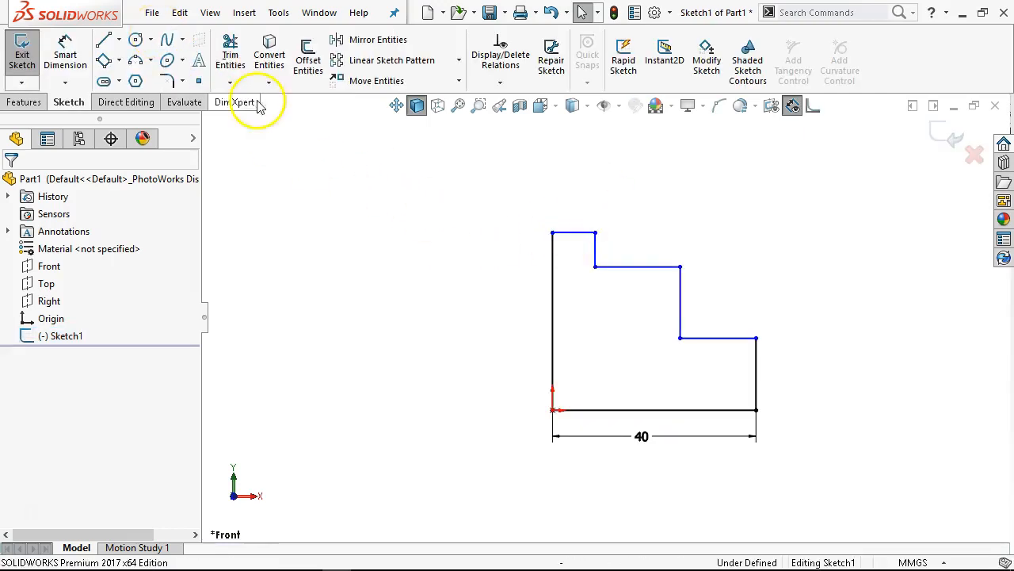
pyautogui.click(606, 409)
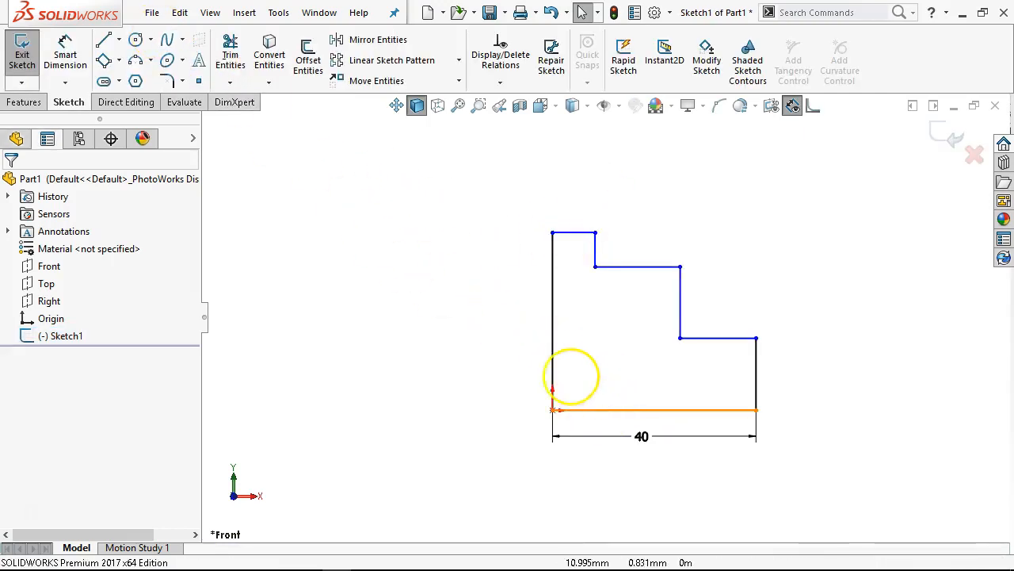
pyautogui.keyDown('ctrl'); pyautogui.click(553, 344); pyautogui.keyUp('ctrl')
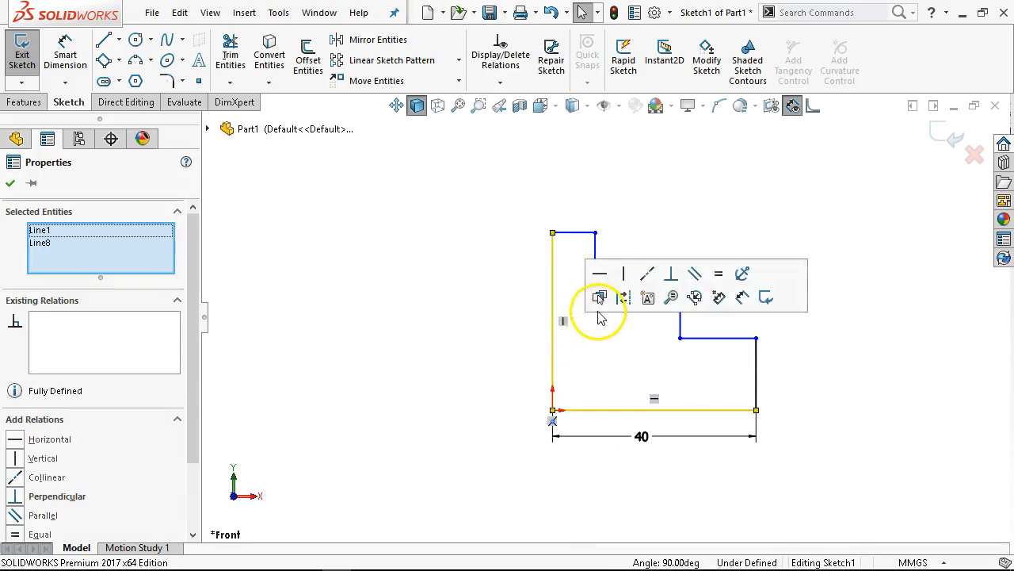
pyautogui.click(510, 252)
# Step: Dimension the vertical line rising from the origin, set its length to 40 mm, and leave the dimension tool
pyautogui.click(65, 54)
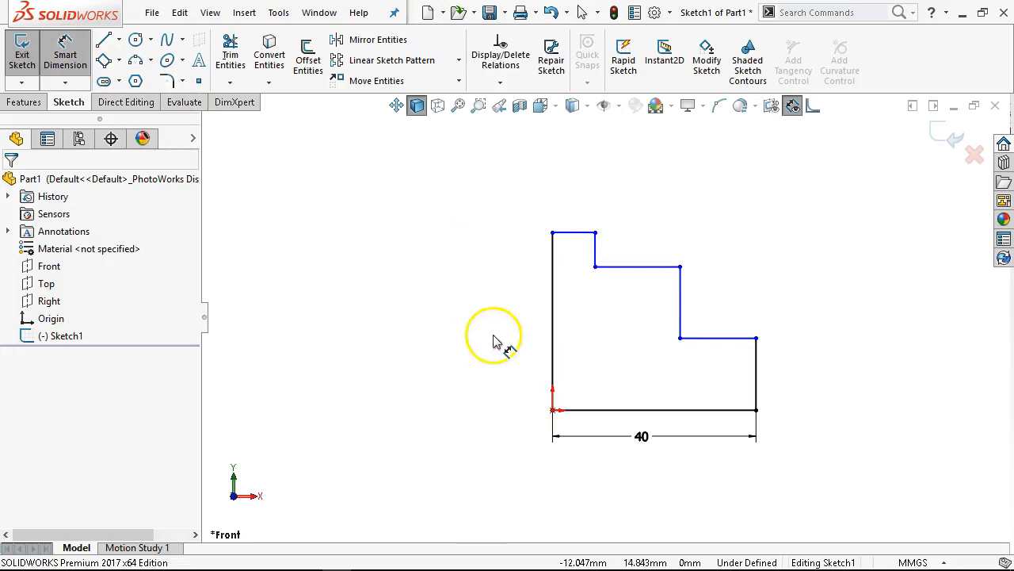
pyautogui.click(553, 321)
pyautogui.click(474, 321)
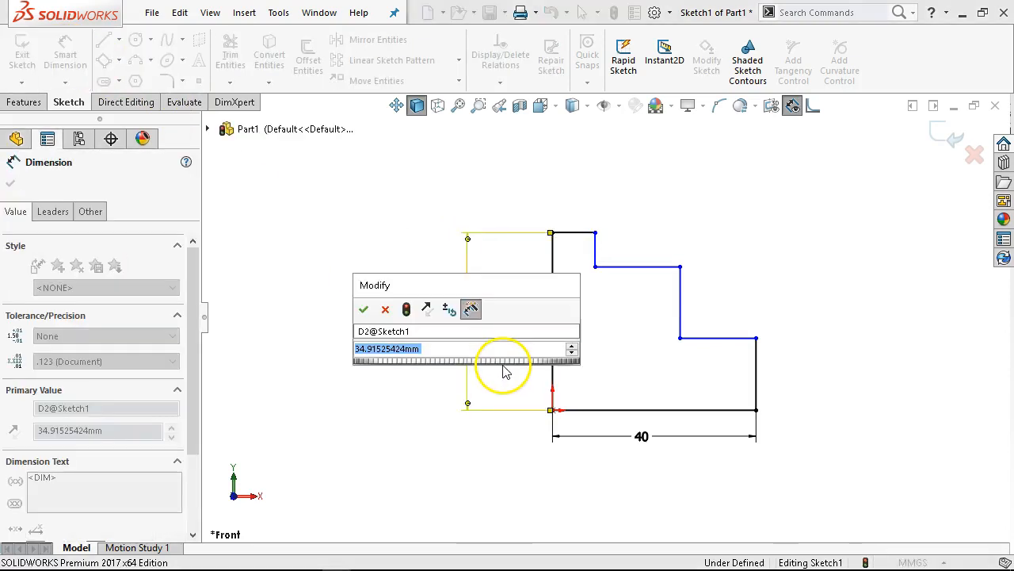
pyautogui.write('40')
pyautogui.press('Return')
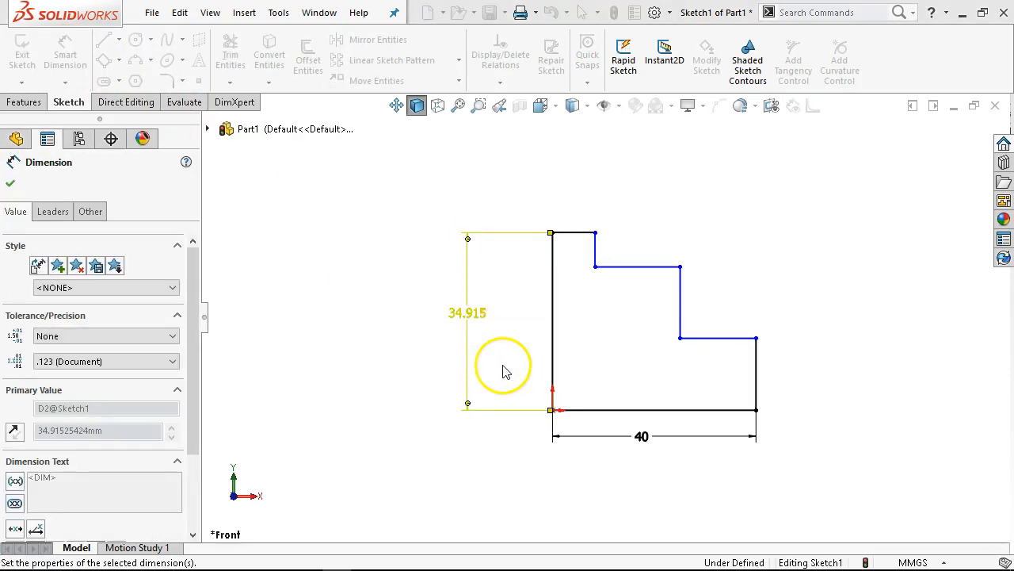
pyautogui.rightClick(709, 221)
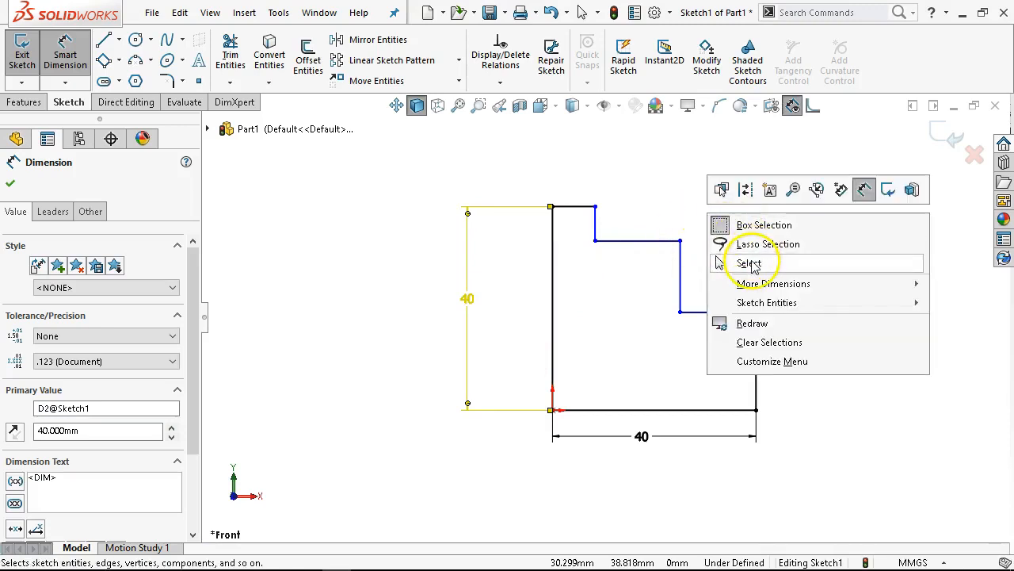
pyautogui.click(748, 263)
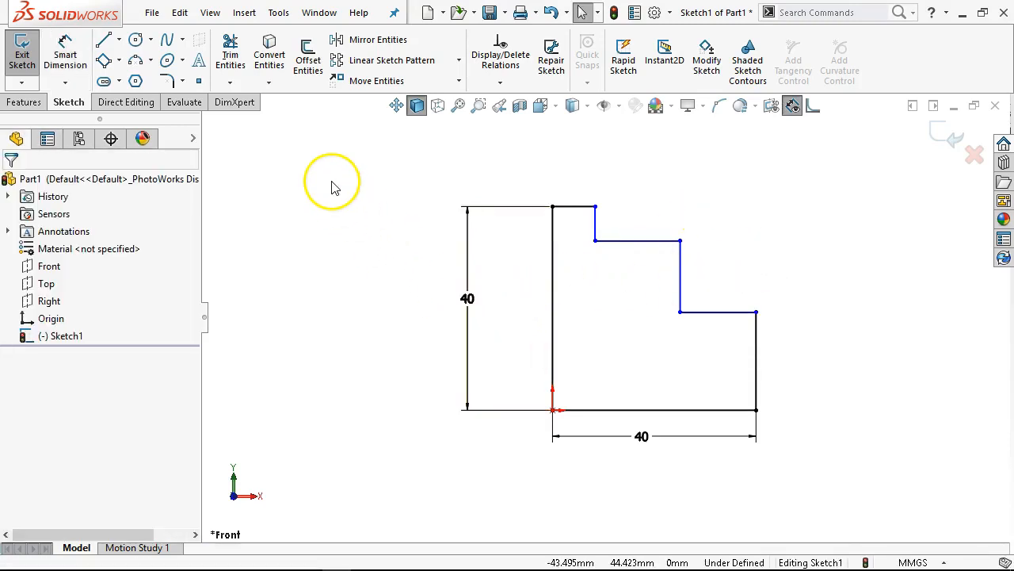
# Step: Open the Equations manager and add a global variable named Length with the value 40
pyautogui.click(275, 13)
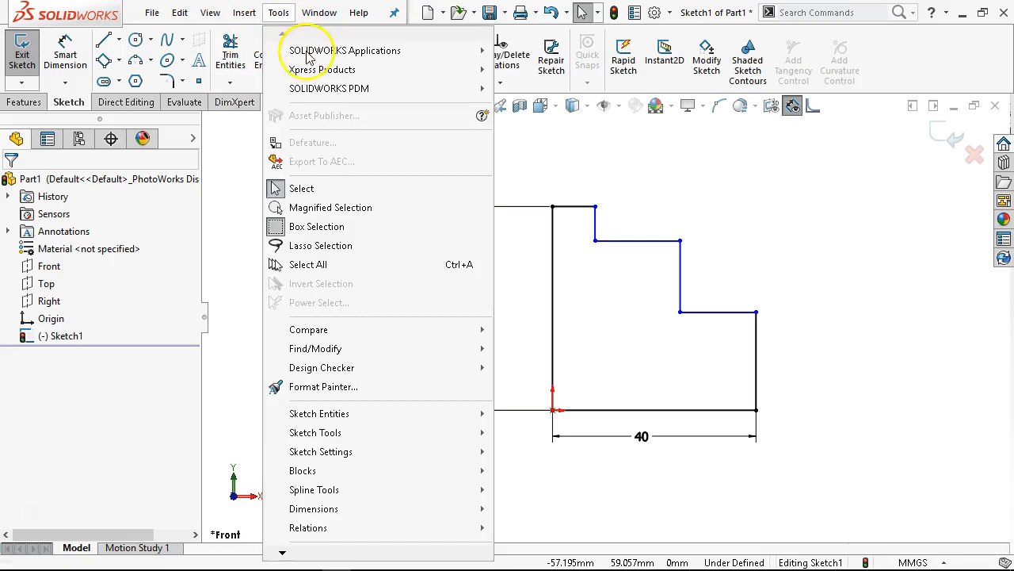
pyautogui.moveTo(316, 548)
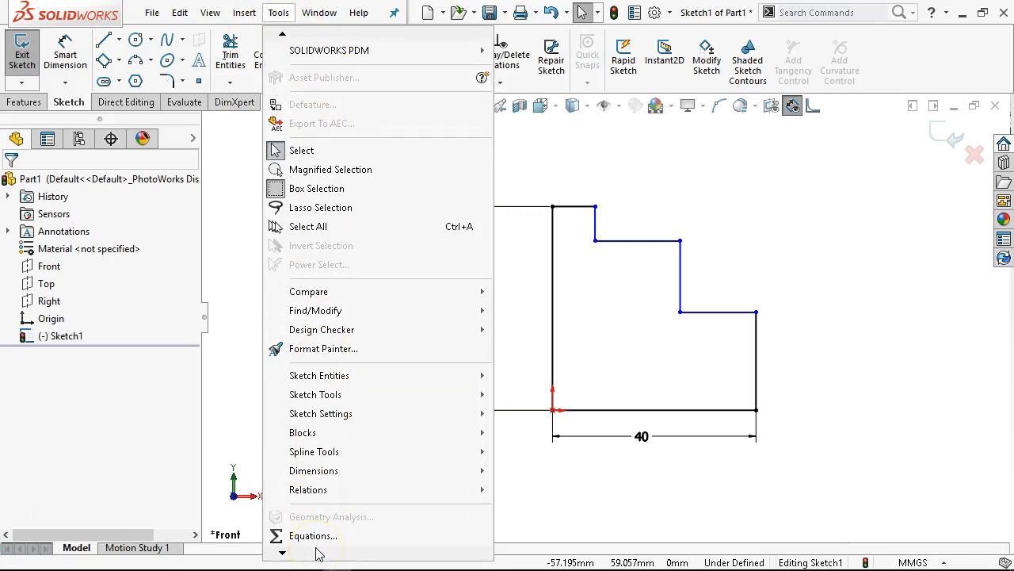
pyautogui.moveTo(284, 552)
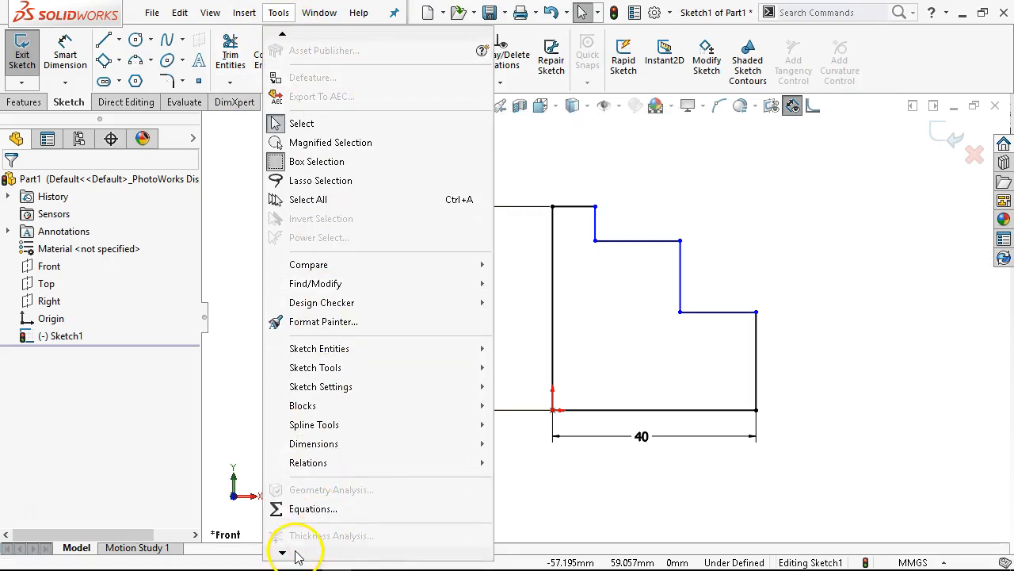
pyautogui.click(308, 499)
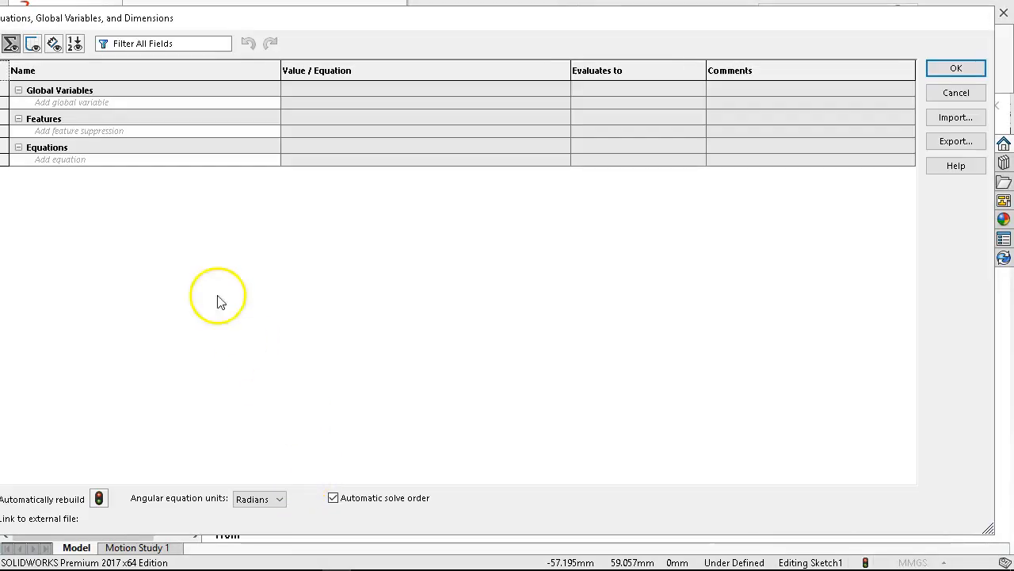
pyautogui.moveTo(317, 27); pyautogui.dragTo(340, 29)
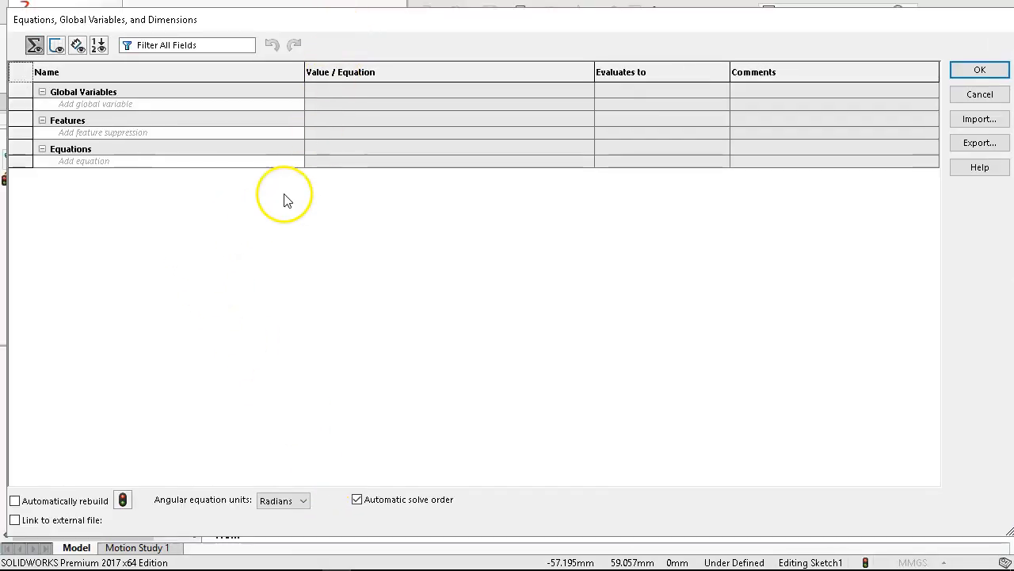
pyautogui.click(168, 103)
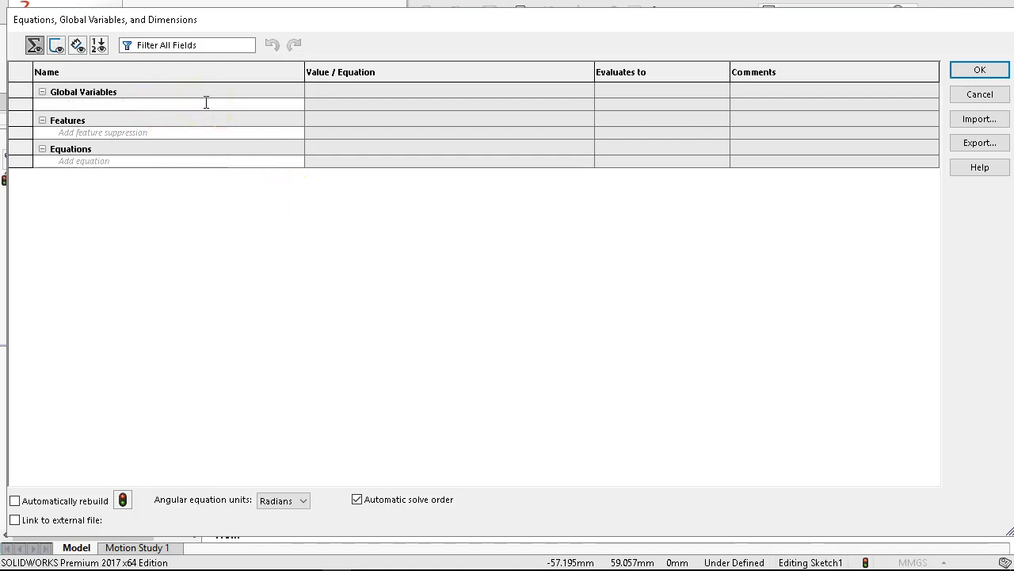
pyautogui.write('HeighLength')
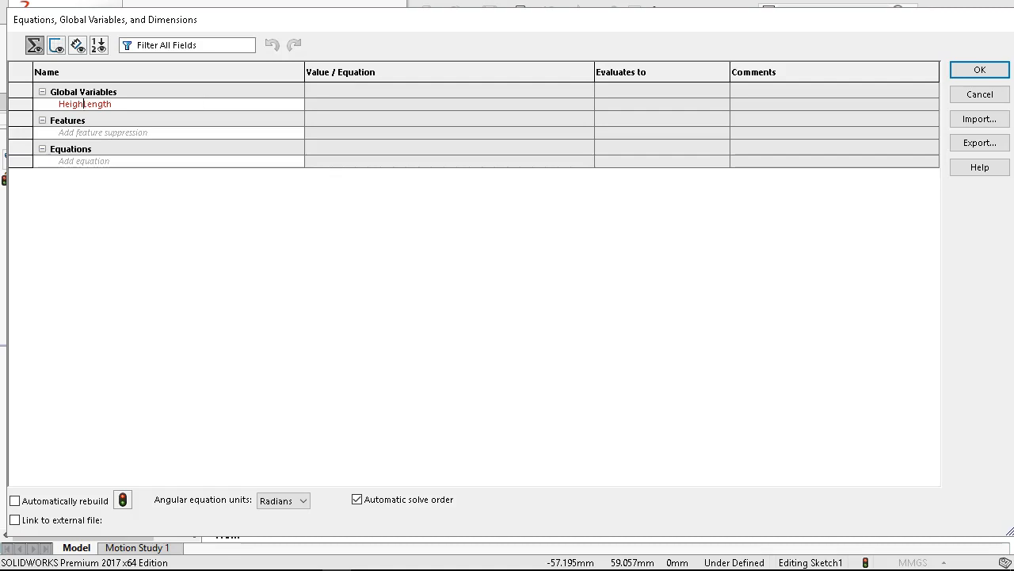
pyautogui.press('Tab')
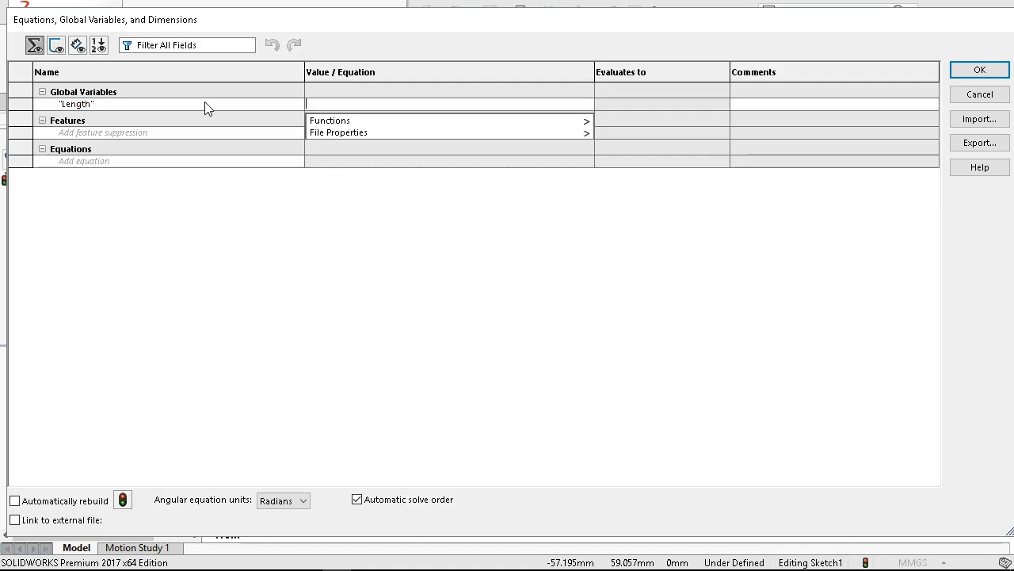
pyautogui.write('40')
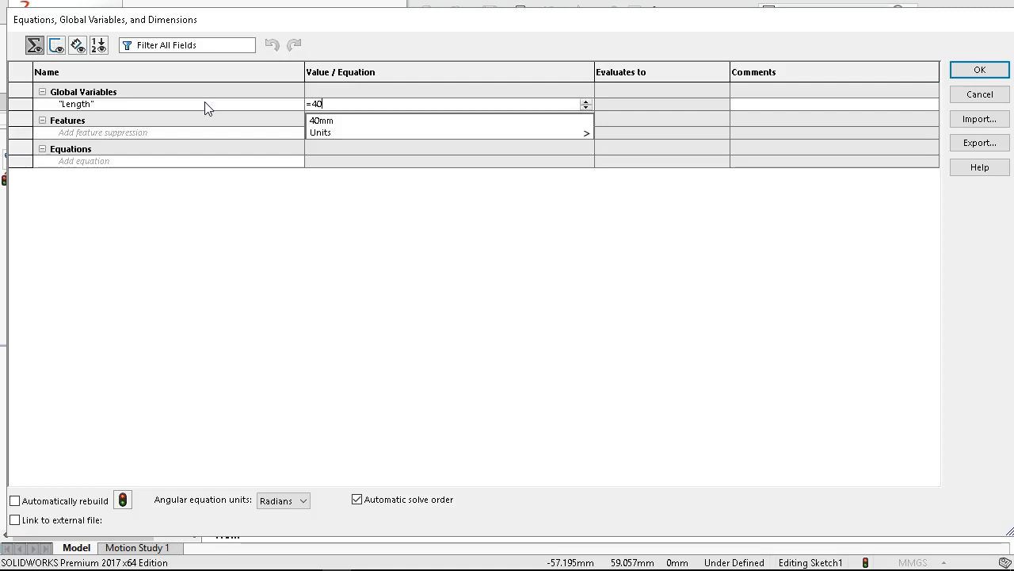
pyautogui.press('Return')
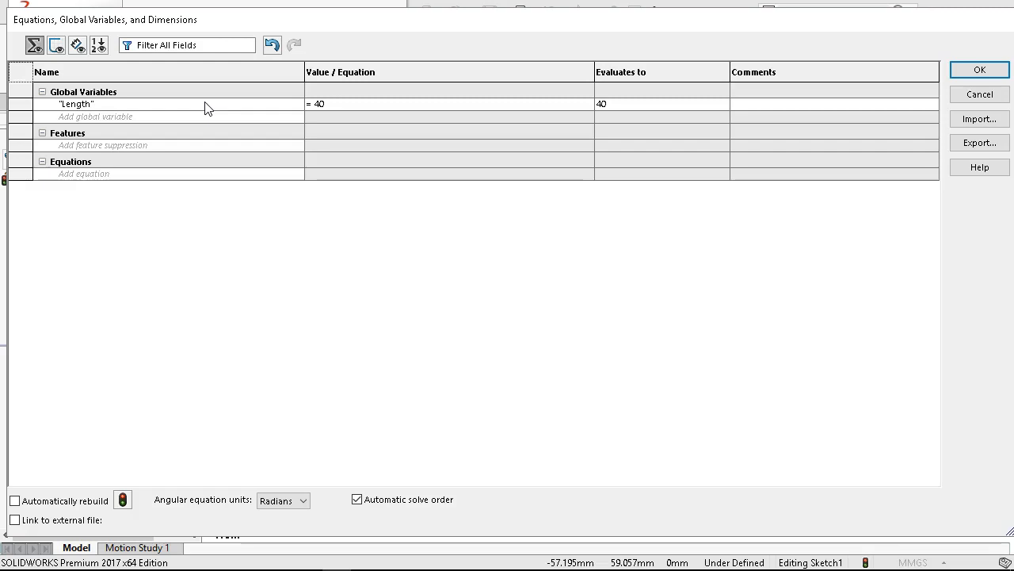
# Step: Add a second global variable named Steps with the value 15 and accept the equations
pyautogui.click(127, 116)
pyautogui.write('Steps')
pyautogui.press('Tab')
pyautogui.write('=1')
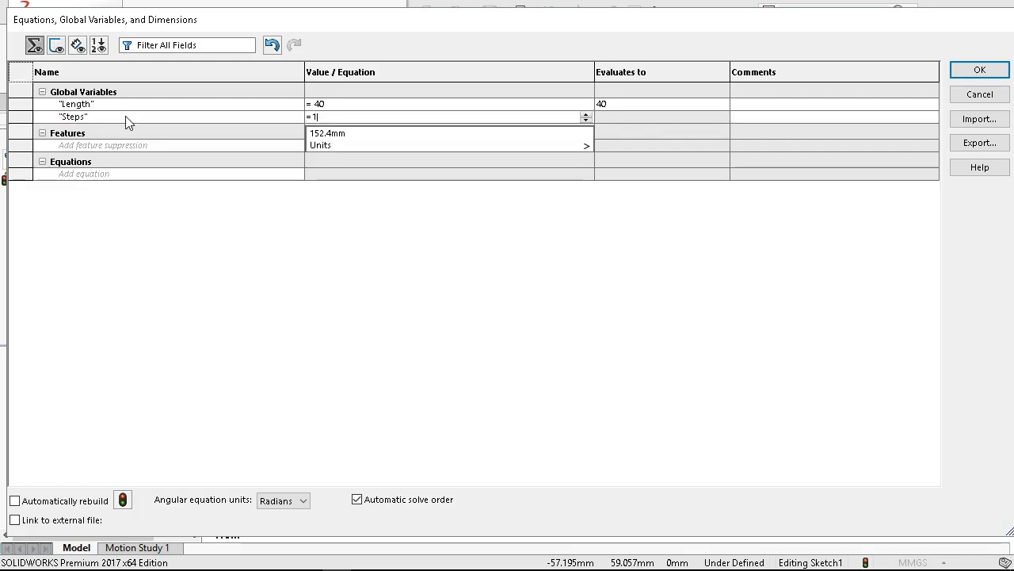
pyautogui.write('5')
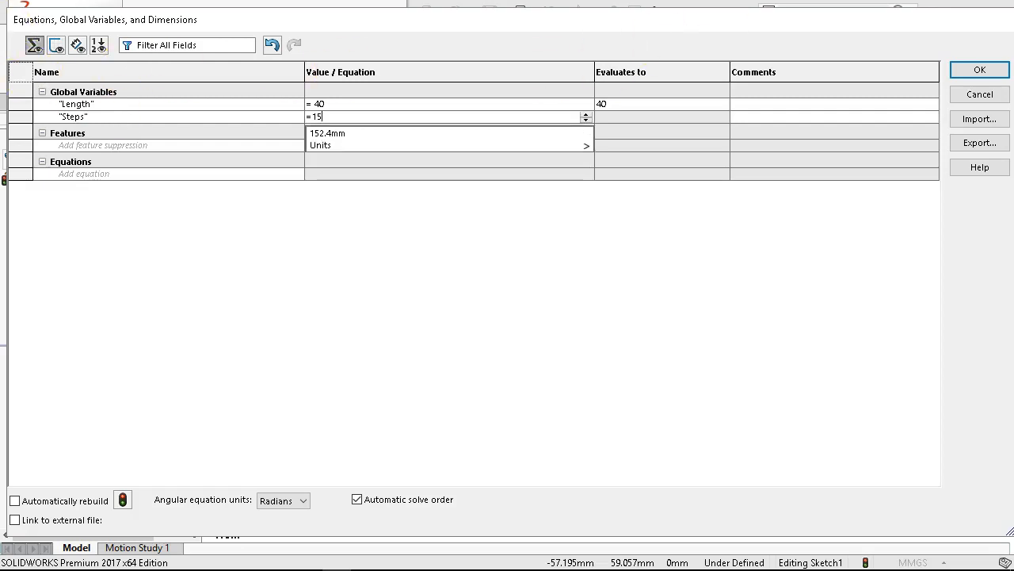
pyautogui.click(769, 41)
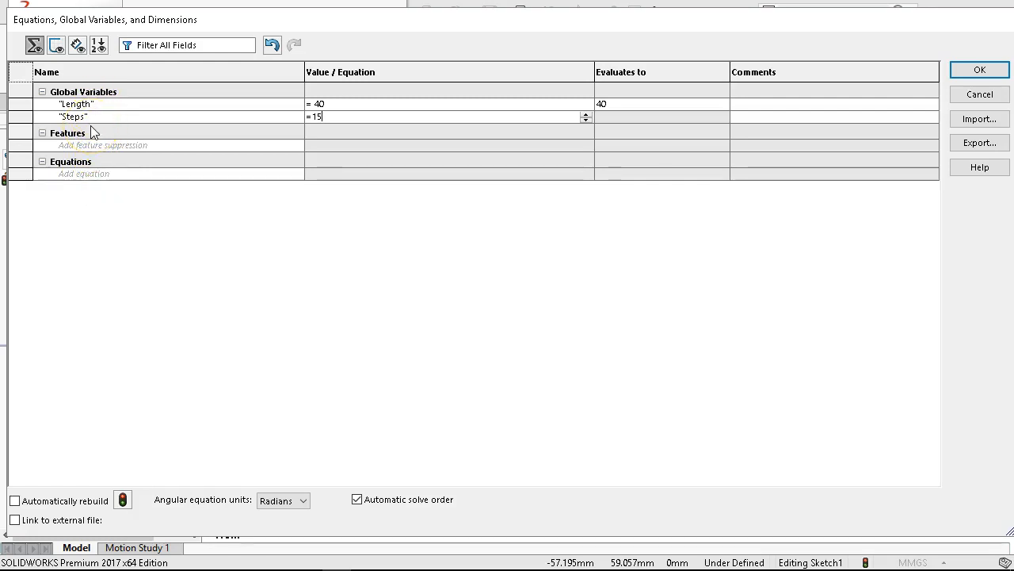
pyautogui.click(93, 213)
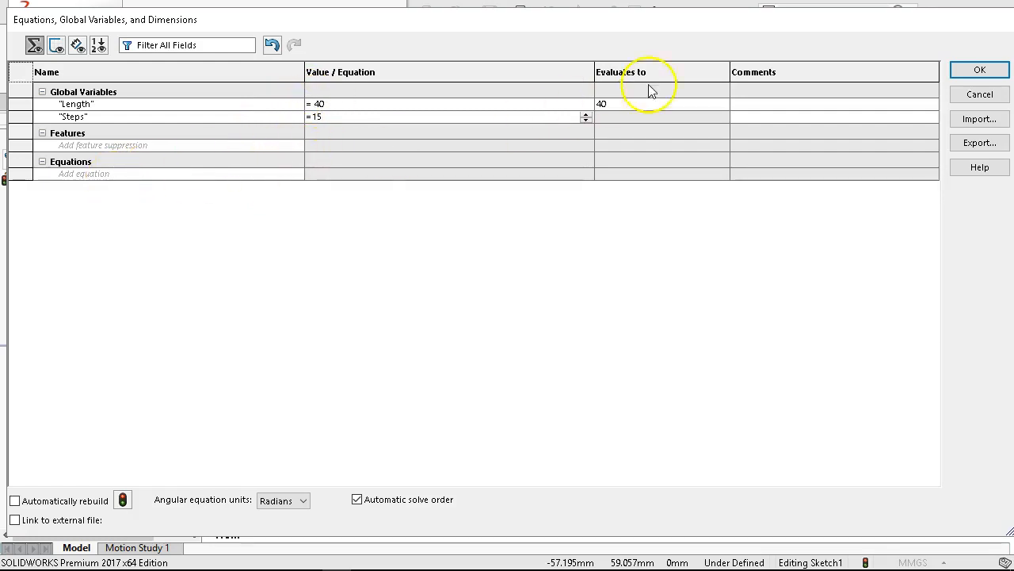
pyautogui.click(979, 69)
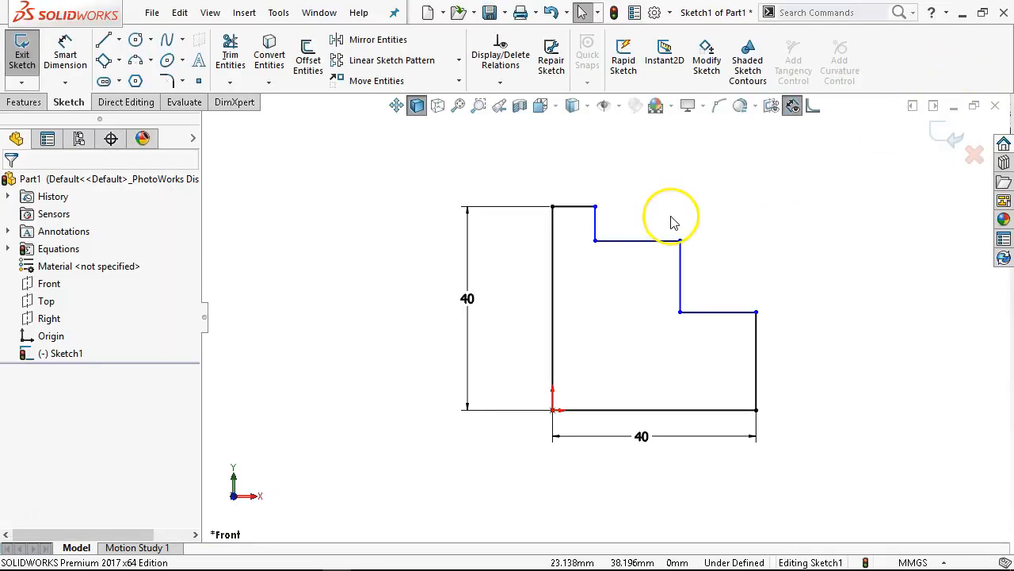
# Step: Try to link the profile's overall height dimension to the Length global variable
pyautogui.click(467, 315)
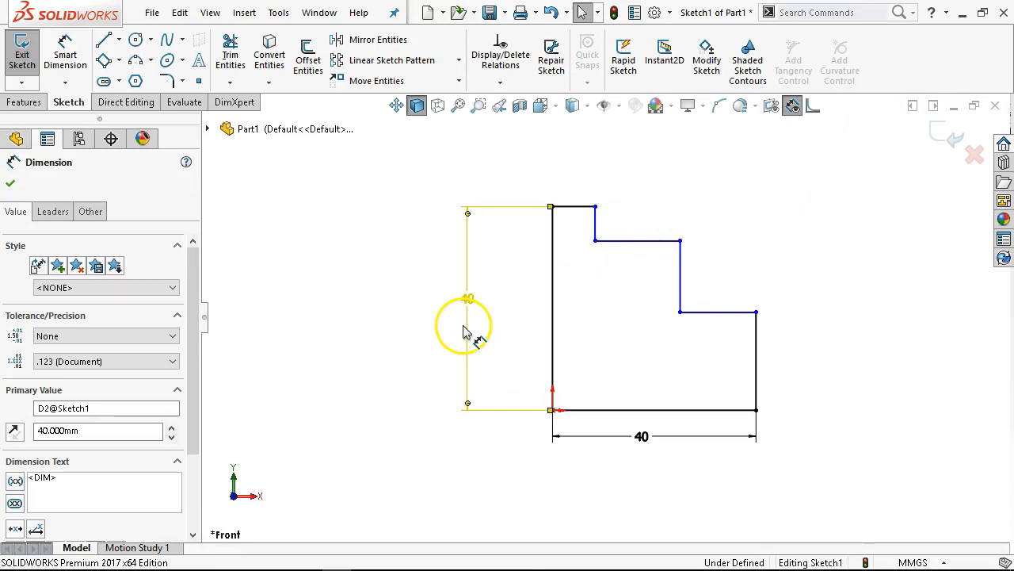
pyautogui.doubleClick(468, 298)
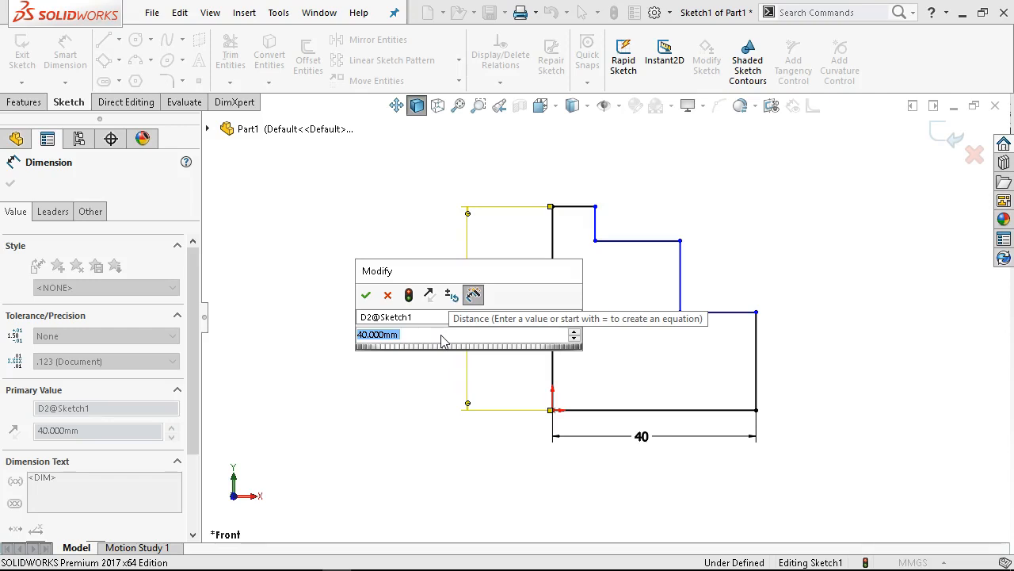
pyautogui.write('=')
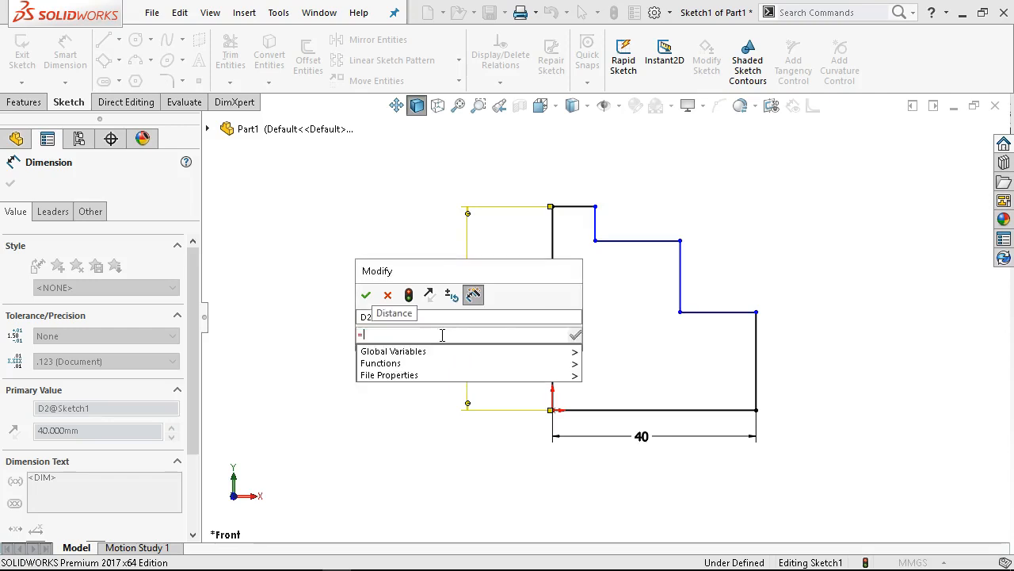
pyautogui.click(449, 352)
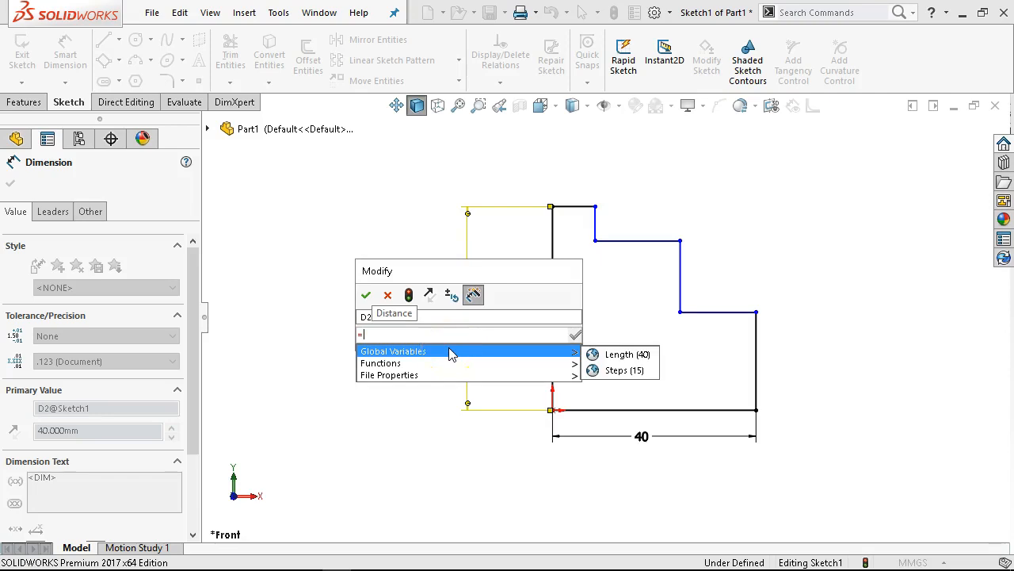
pyautogui.click(626, 354)
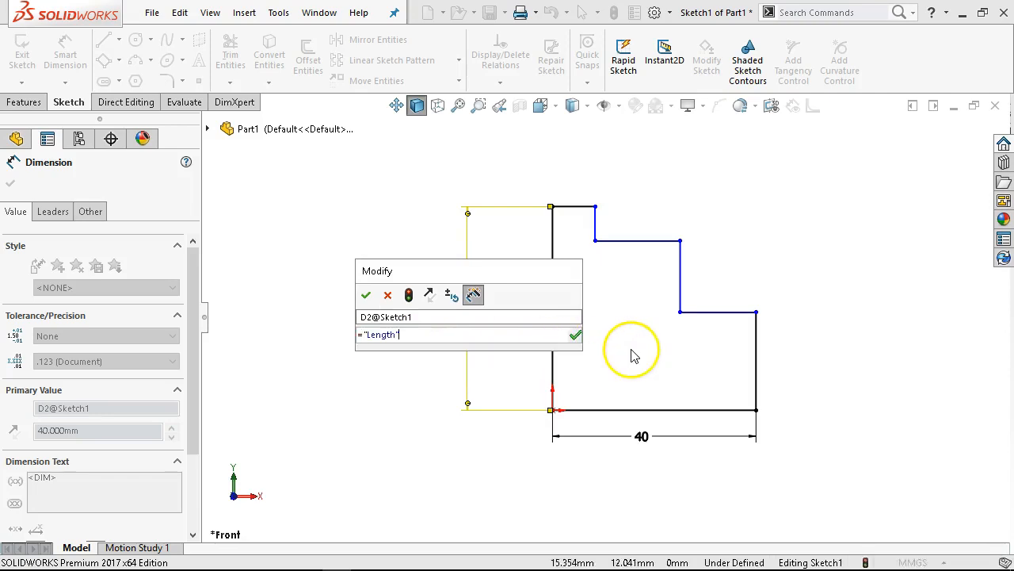
pyautogui.click(375, 294)
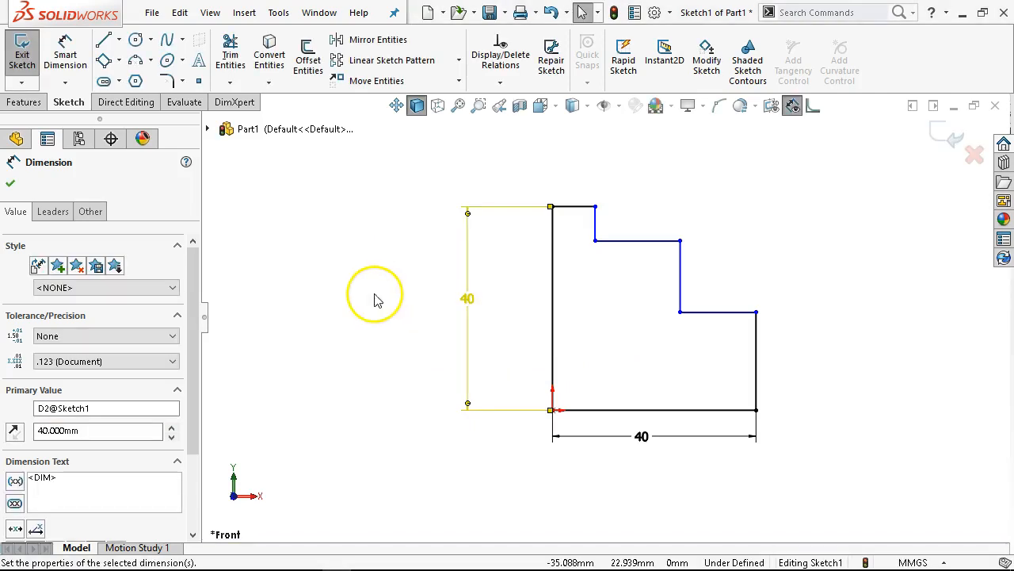
# Step: Set the profile's overall height dimension equal to the global variable "Length" and accept the equation
pyautogui.doubleClick(473, 299)
pyautogui.write('=')
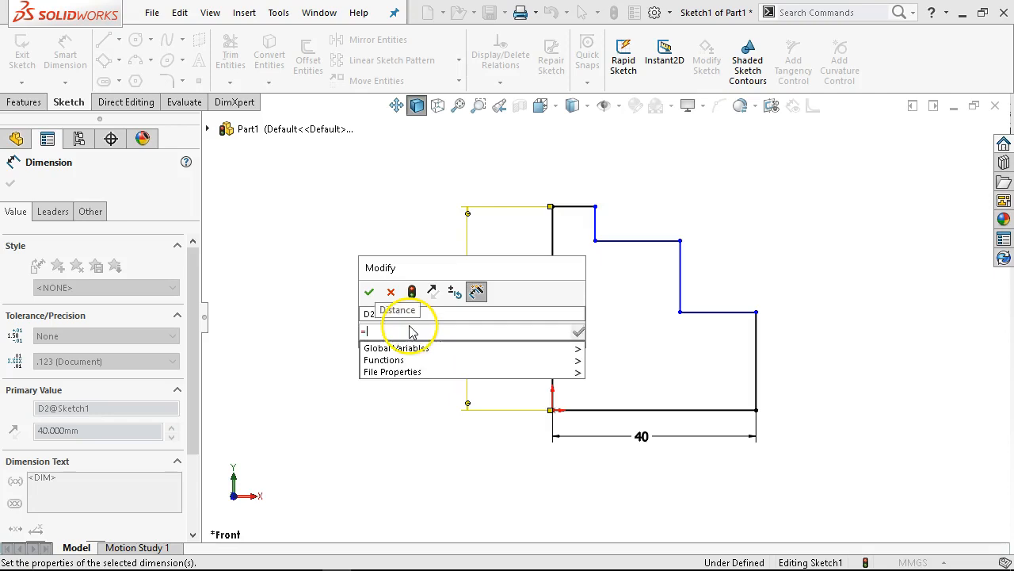
pyautogui.moveTo(525, 363)
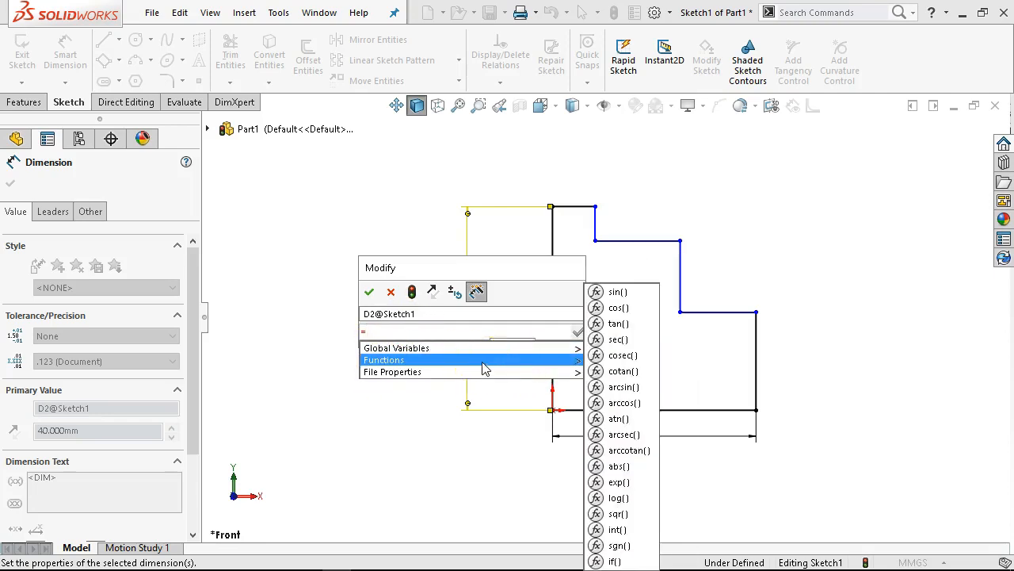
pyautogui.moveTo(482, 377)
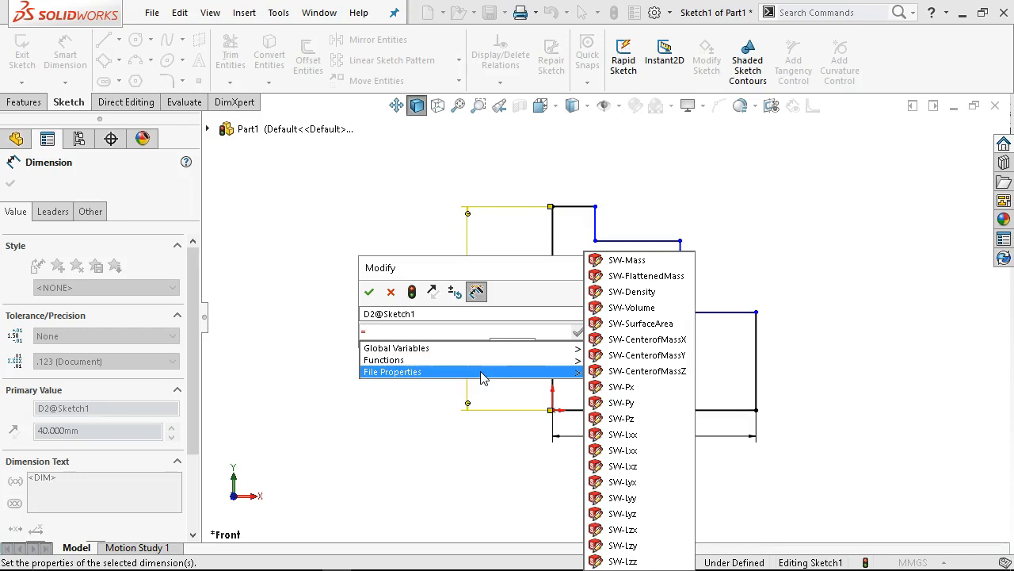
pyautogui.click(480, 373)
pyautogui.click(468, 360)
pyautogui.moveTo(392, 345)
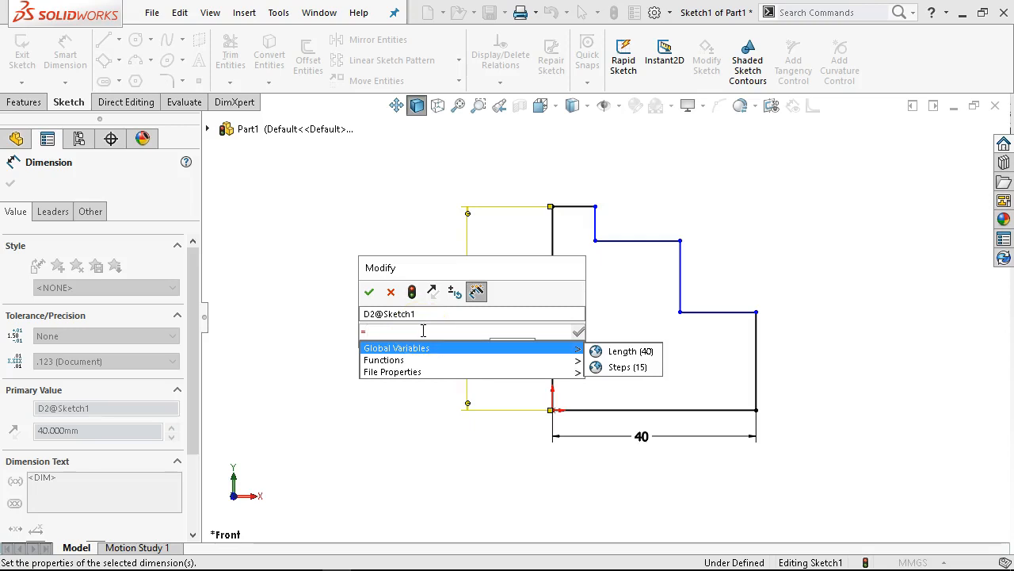
pyautogui.click(602, 352)
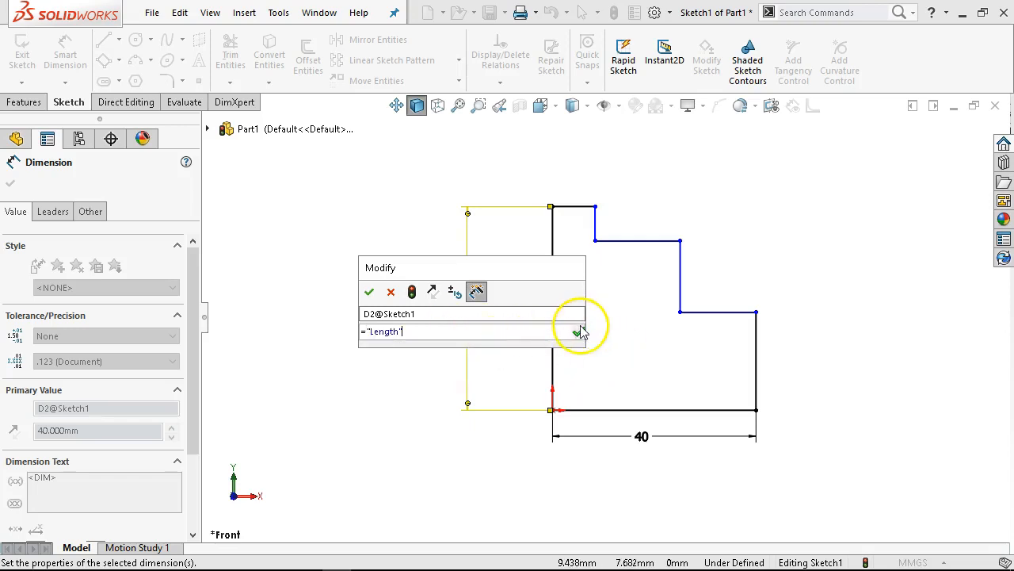
pyautogui.click(579, 332)
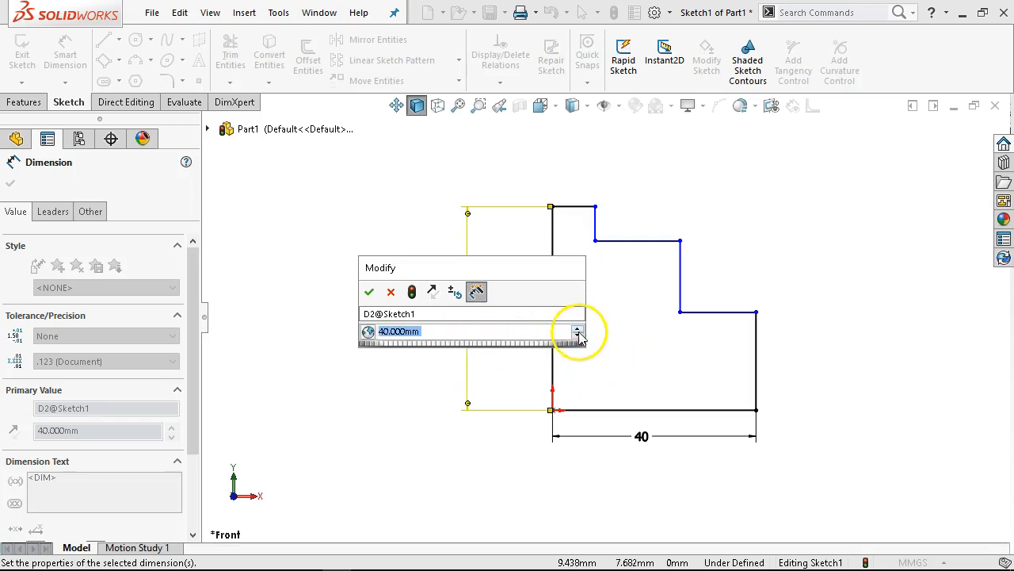
pyautogui.click(368, 291)
# Step: Set the profile's overall width dimension equal to the global variable "Length" and accept it
pyautogui.doubleClick(643, 435)
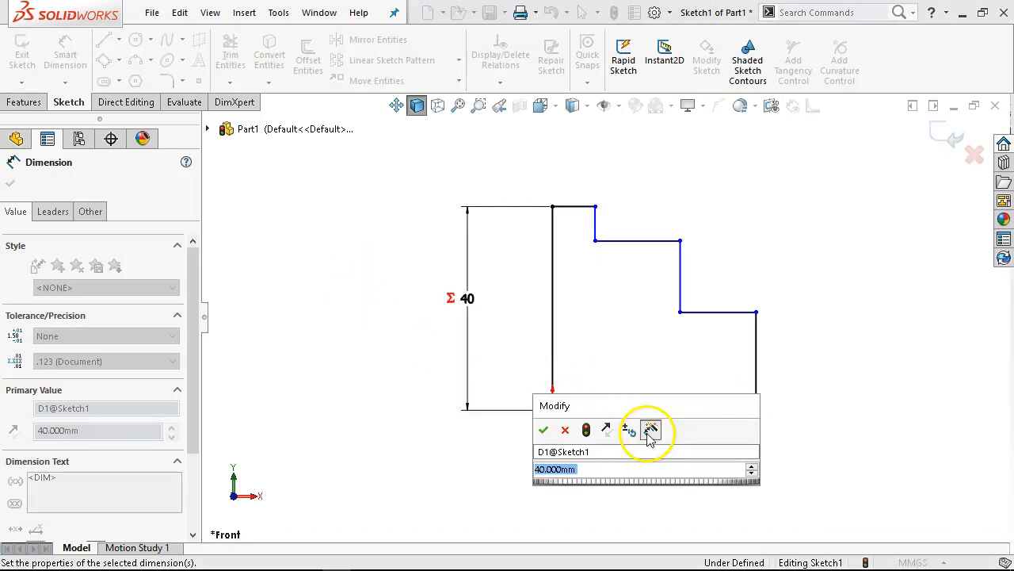
pyautogui.write('=')
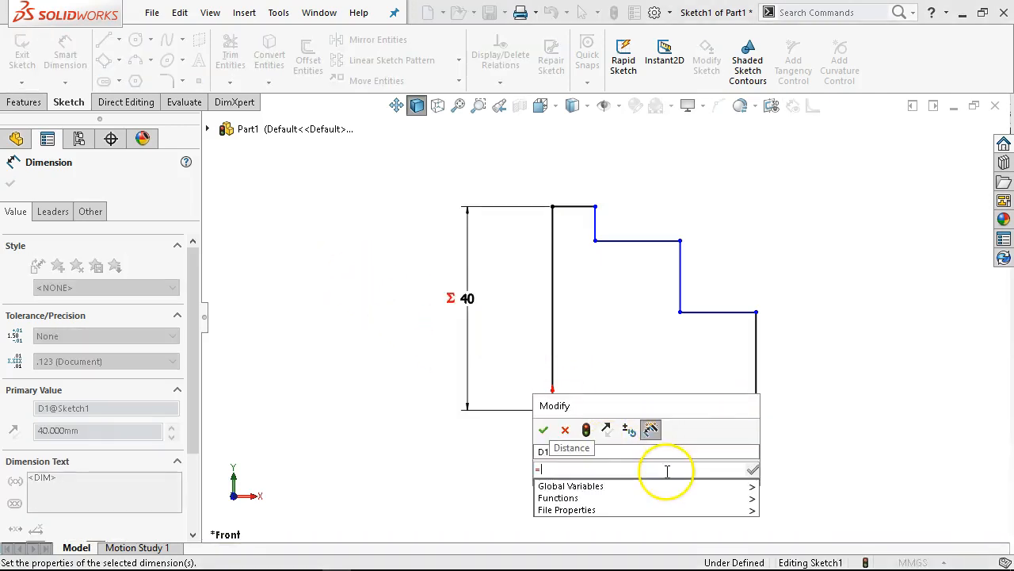
pyautogui.moveTo(689, 481)
pyautogui.click(783, 487)
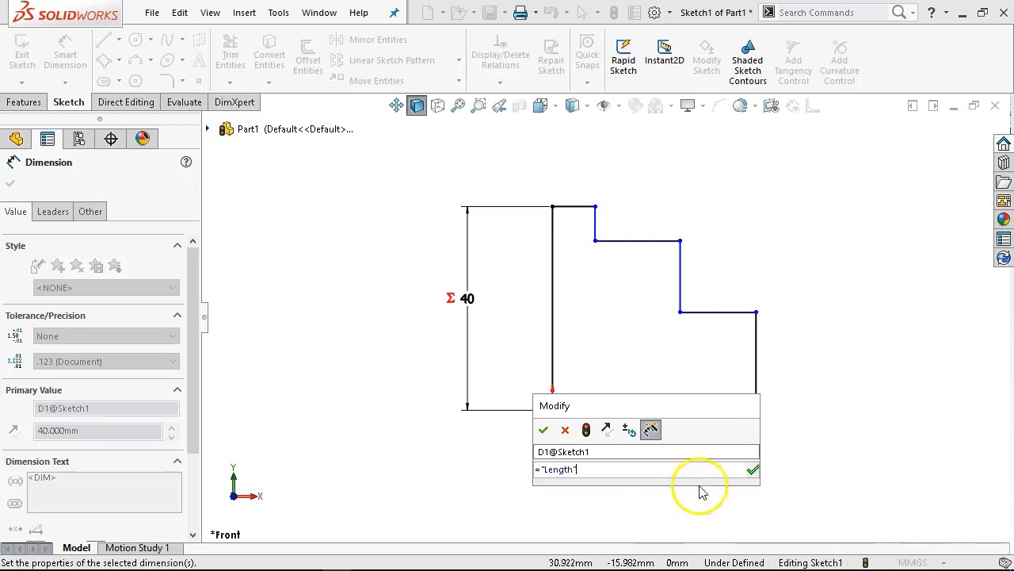
pyautogui.click(543, 429)
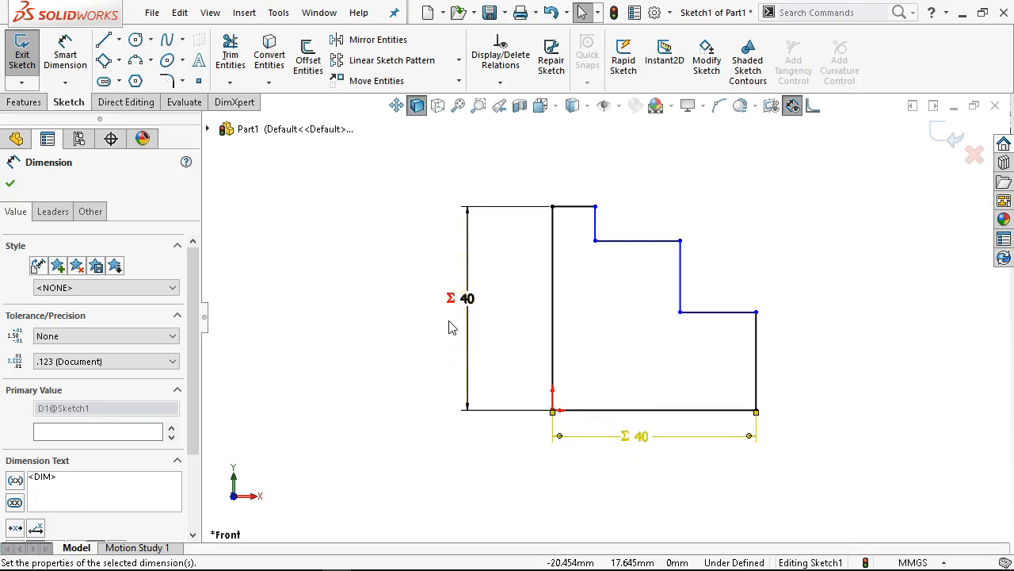
# Step: Dimension the height of the profile's lowest riser and set it equal to the global variable "Steps"
pyautogui.click(65, 53)
pyautogui.click(756, 368)
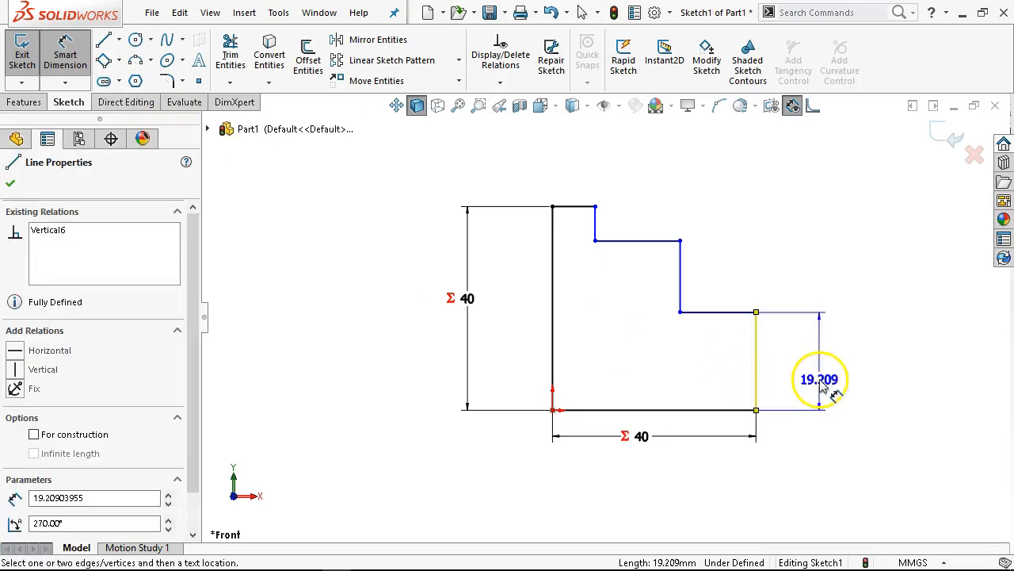
pyautogui.click(822, 379)
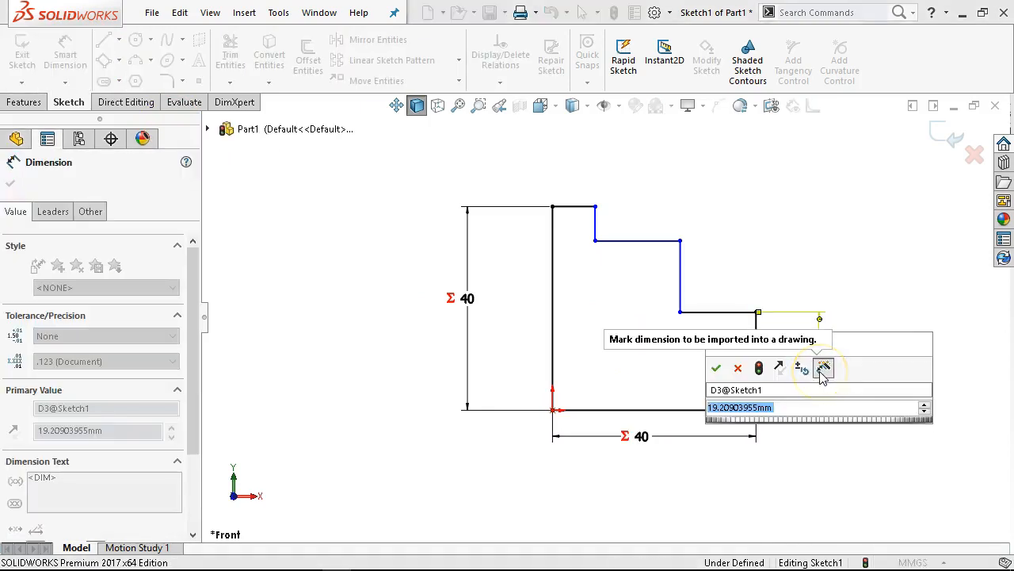
pyautogui.write('=')
pyautogui.moveTo(889, 436)
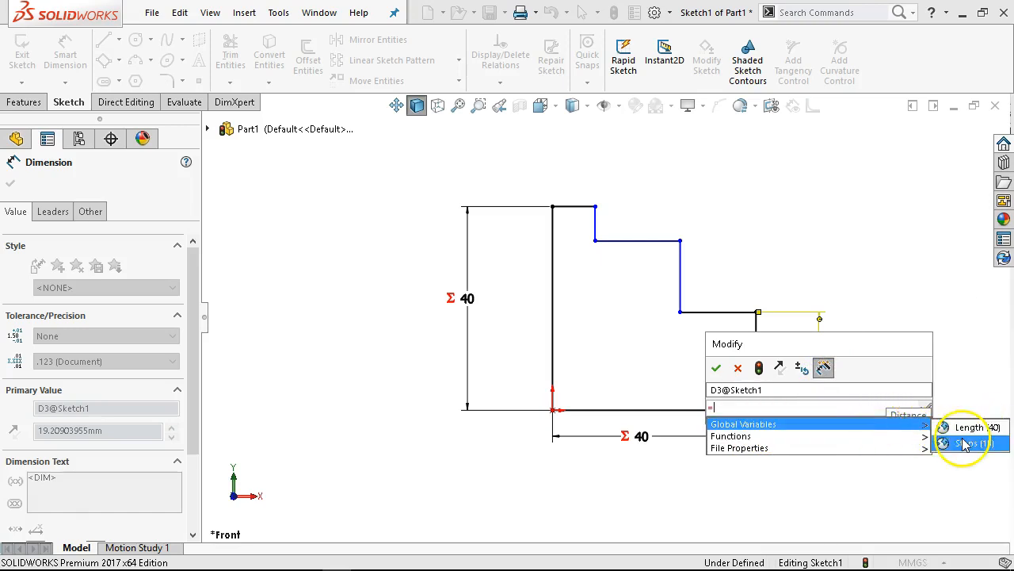
pyautogui.click(965, 444)
pyautogui.click(922, 408)
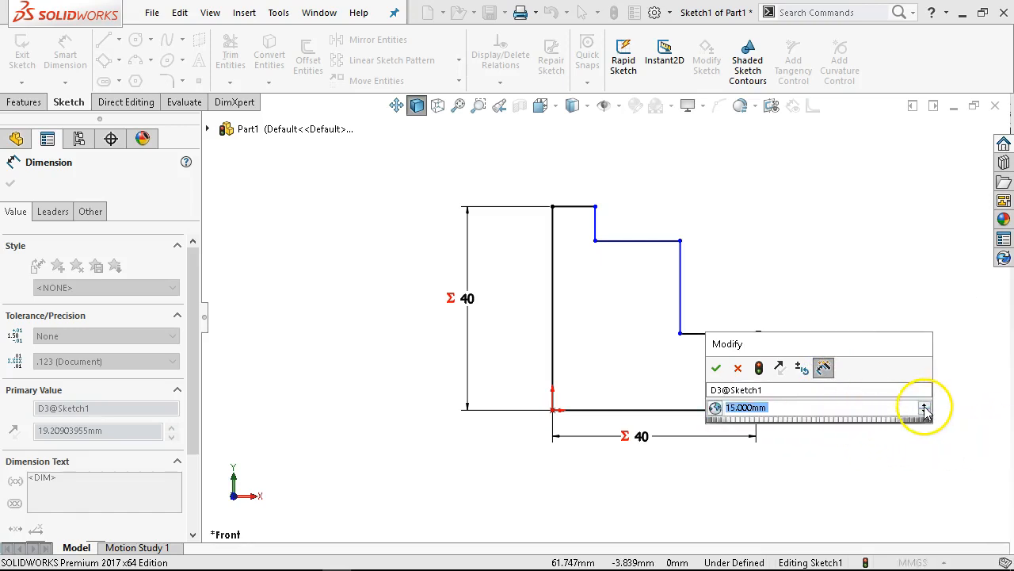
pyautogui.click(717, 368)
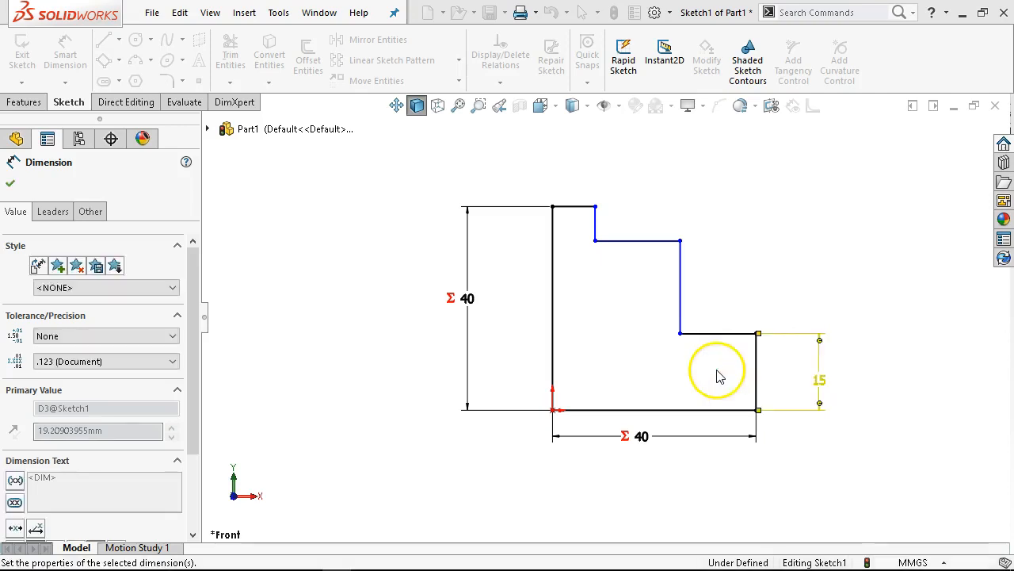
# Step: Dimension the length of the lowest tread and set it equal to the global variable "Steps"
pyautogui.click(721, 336)
pyautogui.click(724, 385)
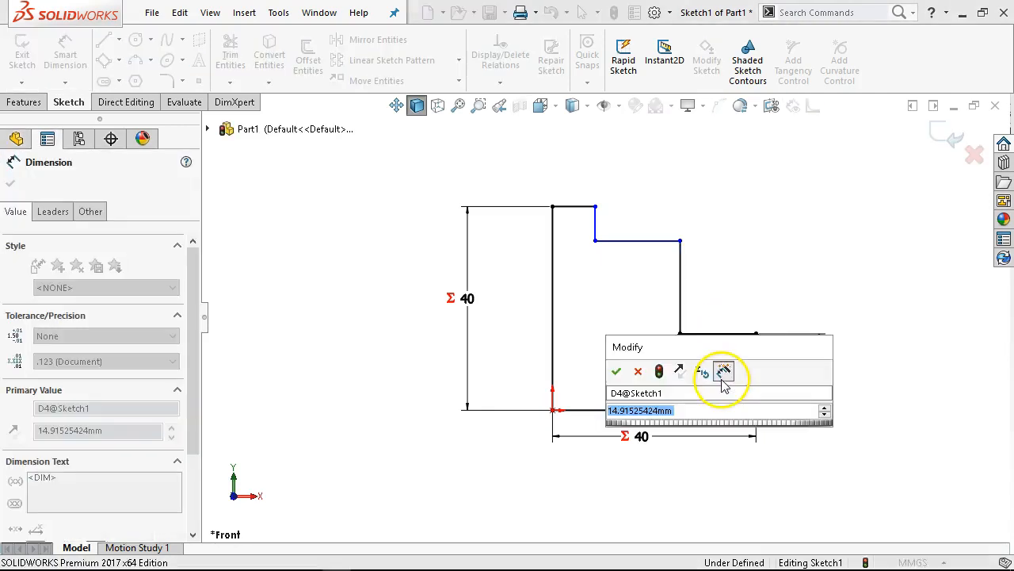
pyautogui.write('=')
pyautogui.moveTo(758, 429)
pyautogui.click(870, 443)
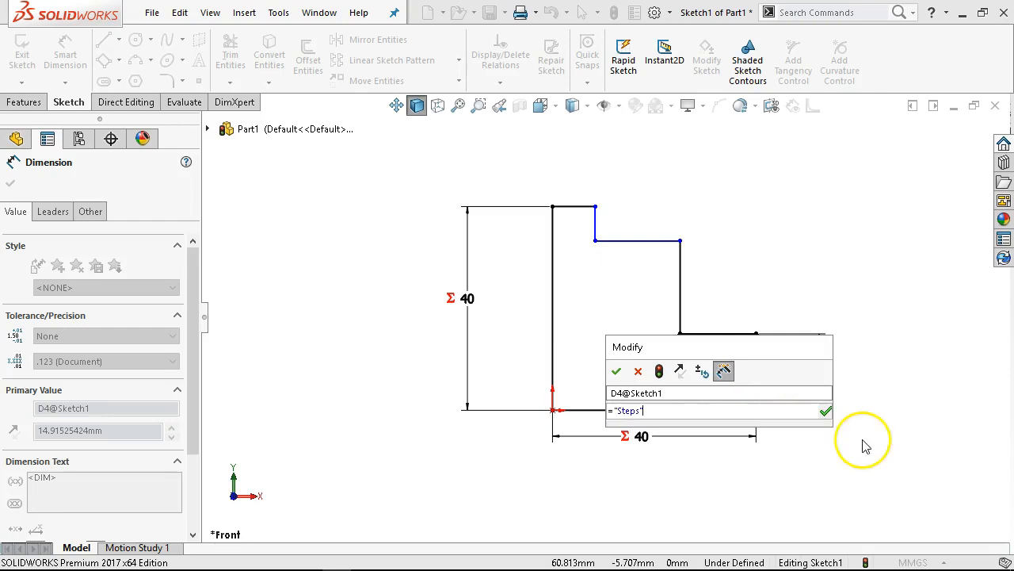
pyautogui.click(826, 411)
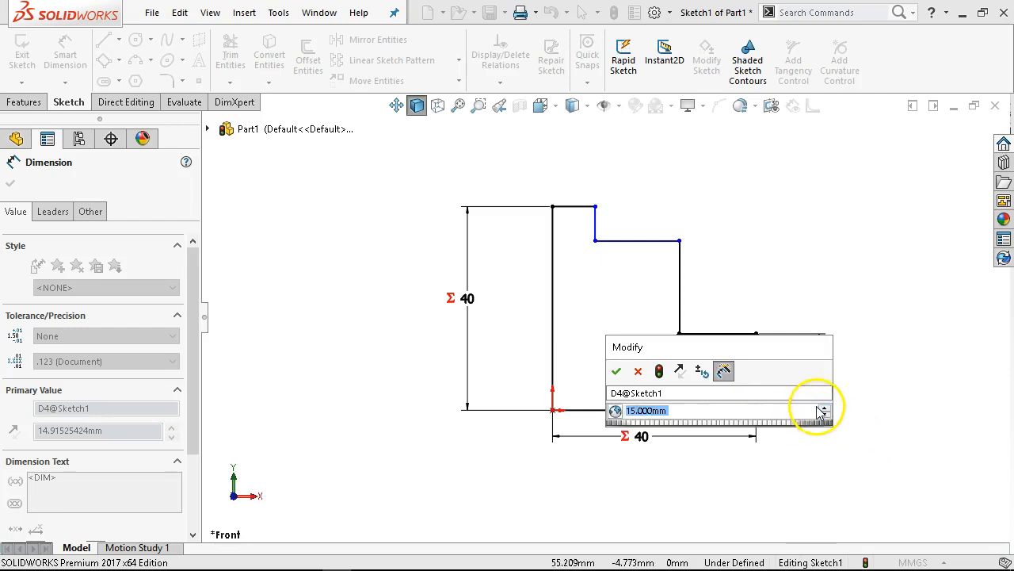
pyautogui.click(616, 371)
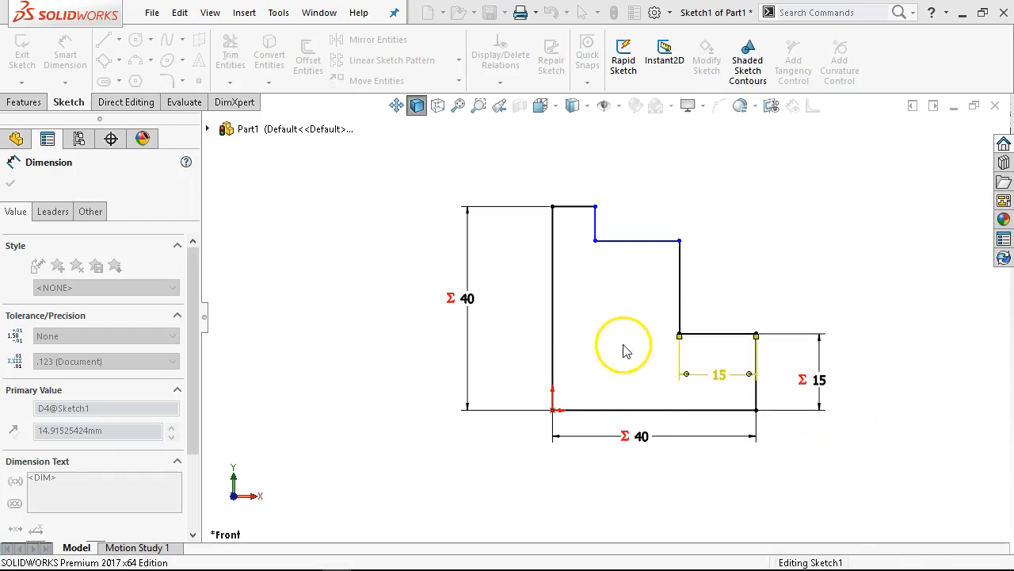
# Step: Dimension the height of the middle riser, set it equal to the global variable "Steps", and leave the dimension command
pyautogui.click(681, 289)
pyautogui.click(799, 292)
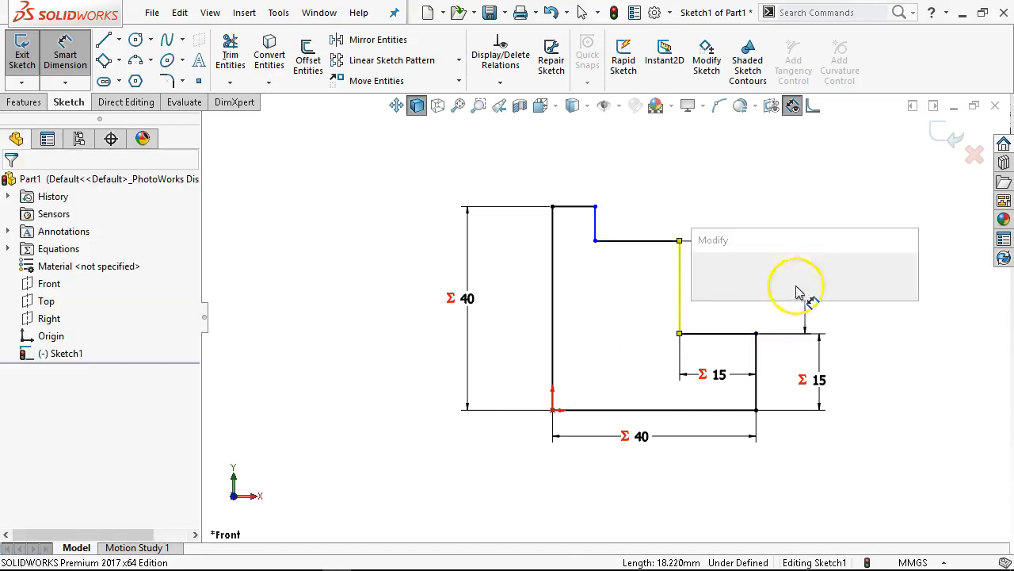
pyautogui.write('=')
pyautogui.moveTo(781, 329)
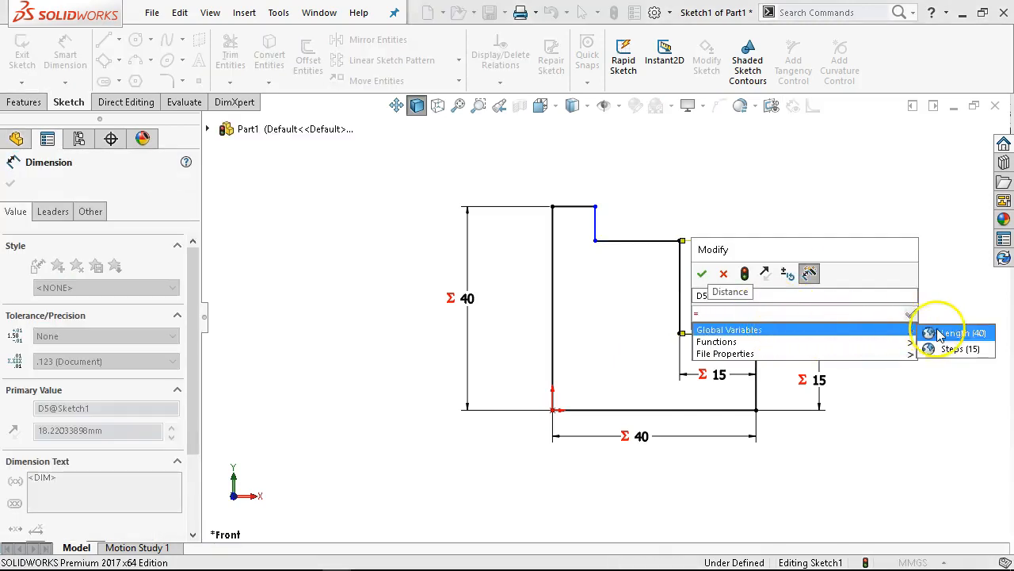
pyautogui.click(955, 349)
pyautogui.click(910, 314)
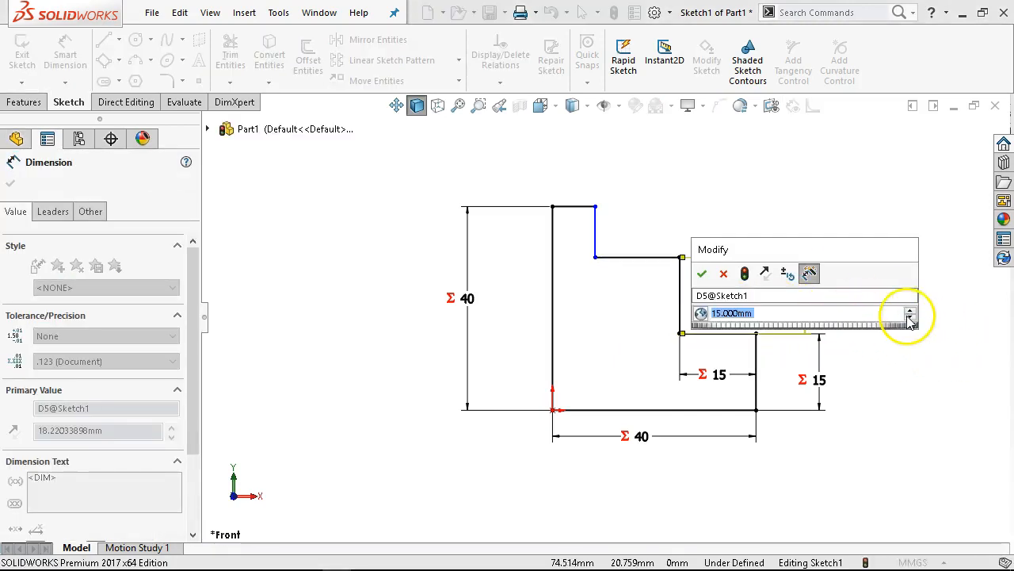
pyautogui.click(702, 273)
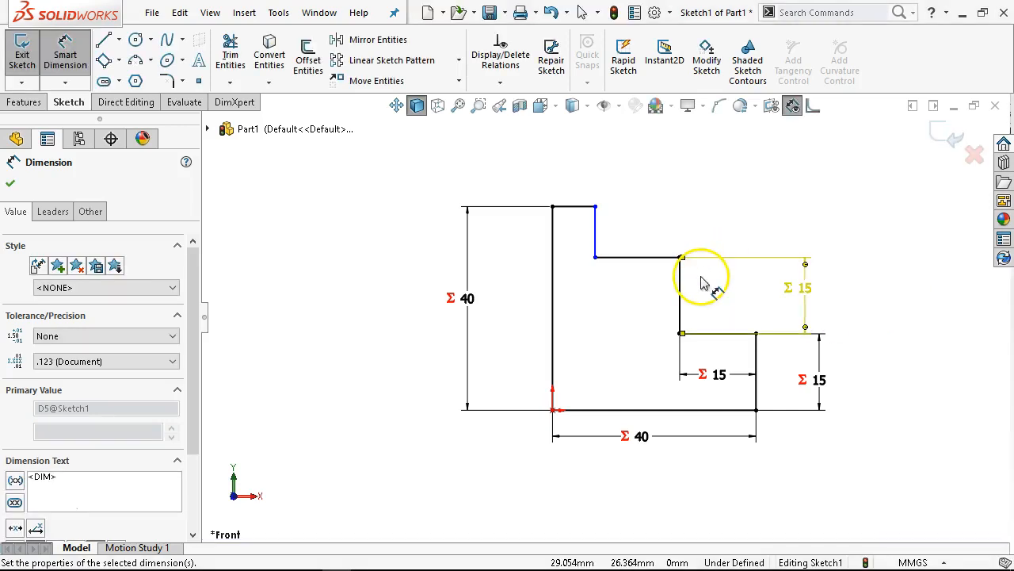
pyautogui.click(838, 308)
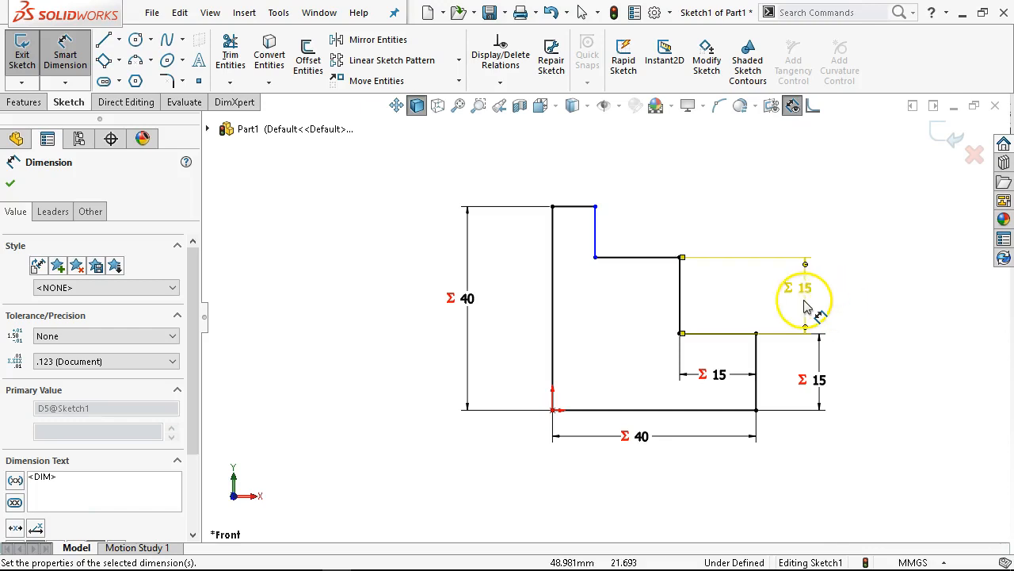
pyautogui.rightClick(632, 198)
pyautogui.click(706, 244)
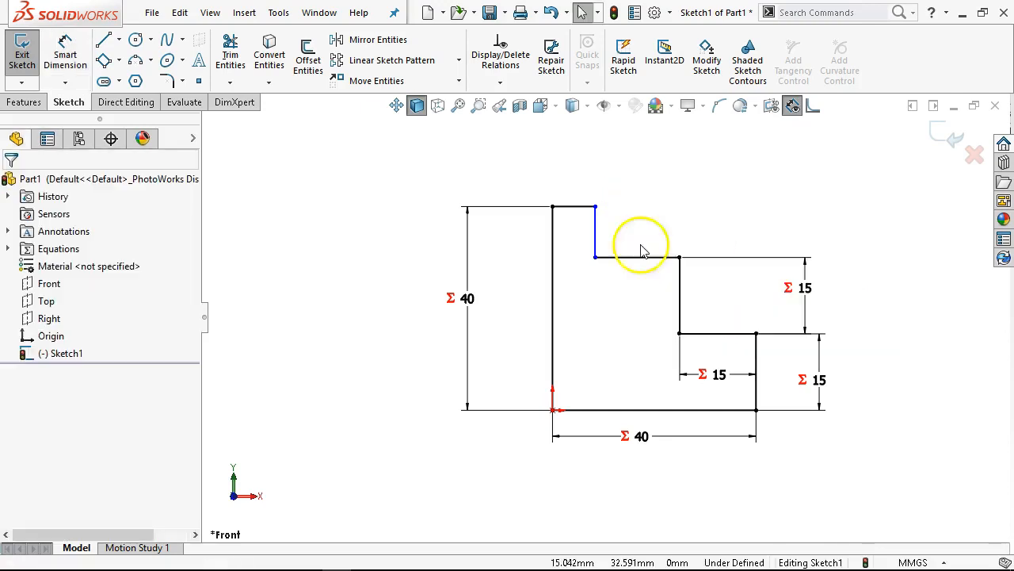
pyautogui.moveTo(596, 210); pyautogui.dragTo(613, 207)
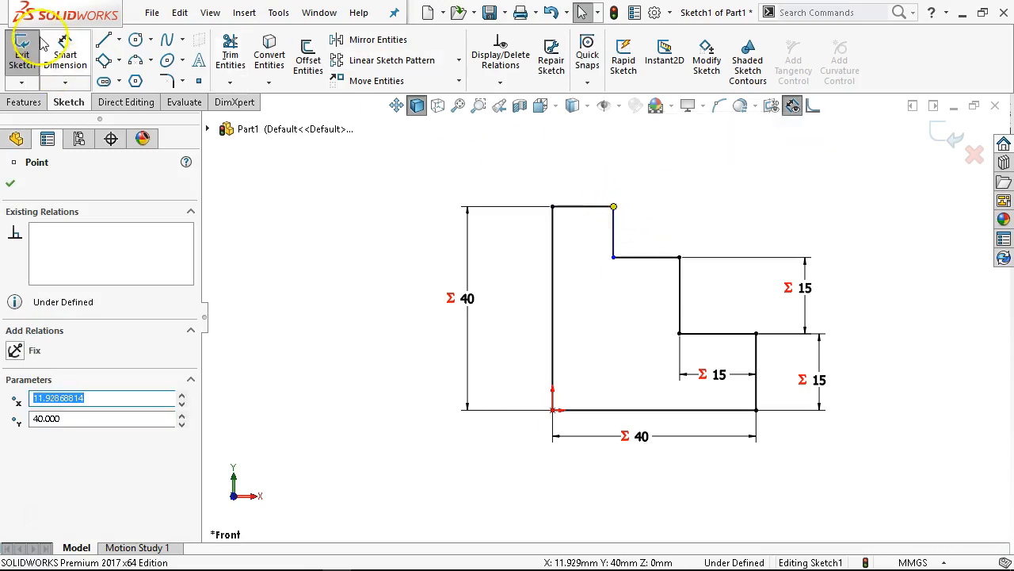
pyautogui.click(65, 52)
pyautogui.click(628, 258)
pyautogui.click(631, 290)
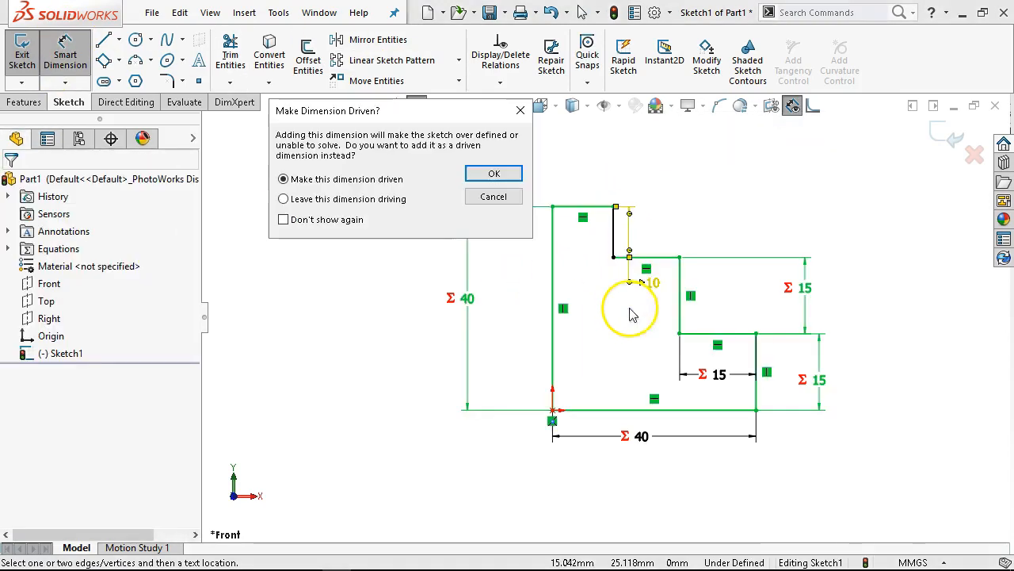
pyautogui.click(491, 195)
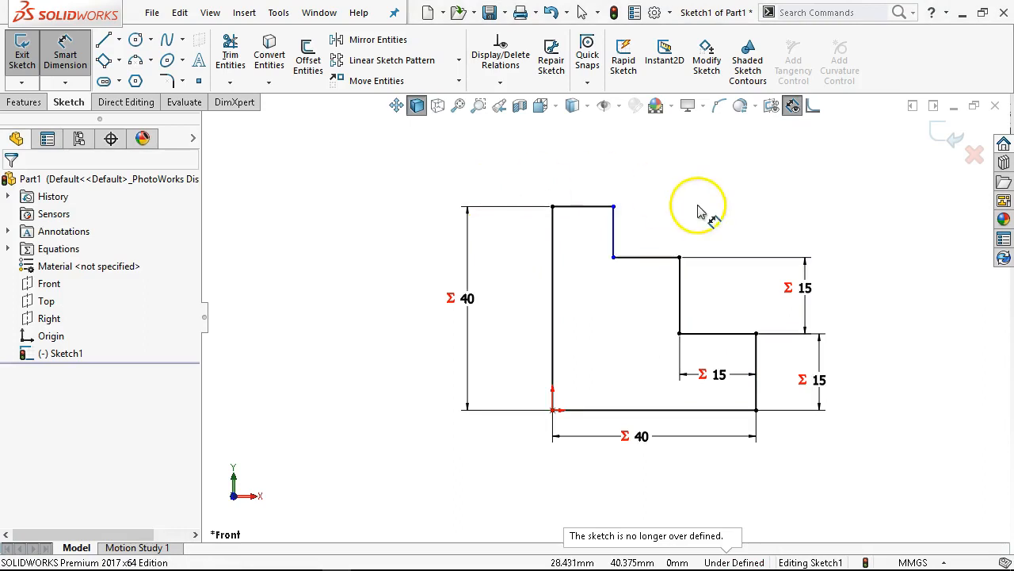
# Step: Dimension the length of the middle tread, set it equal to the global variable "Steps", and leave the dimension command
pyautogui.click(653, 260)
pyautogui.click(650, 286)
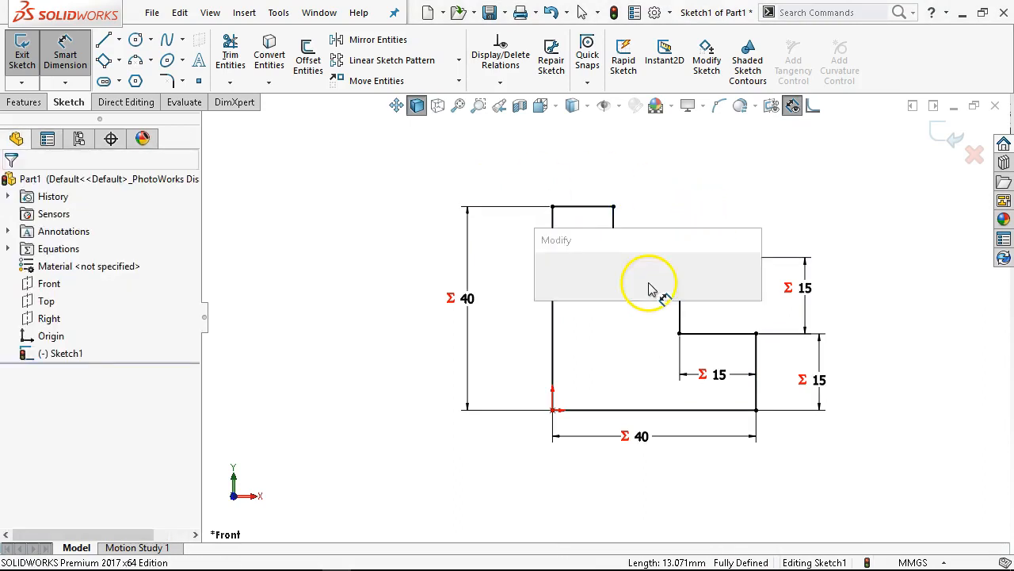
pyautogui.write('=')
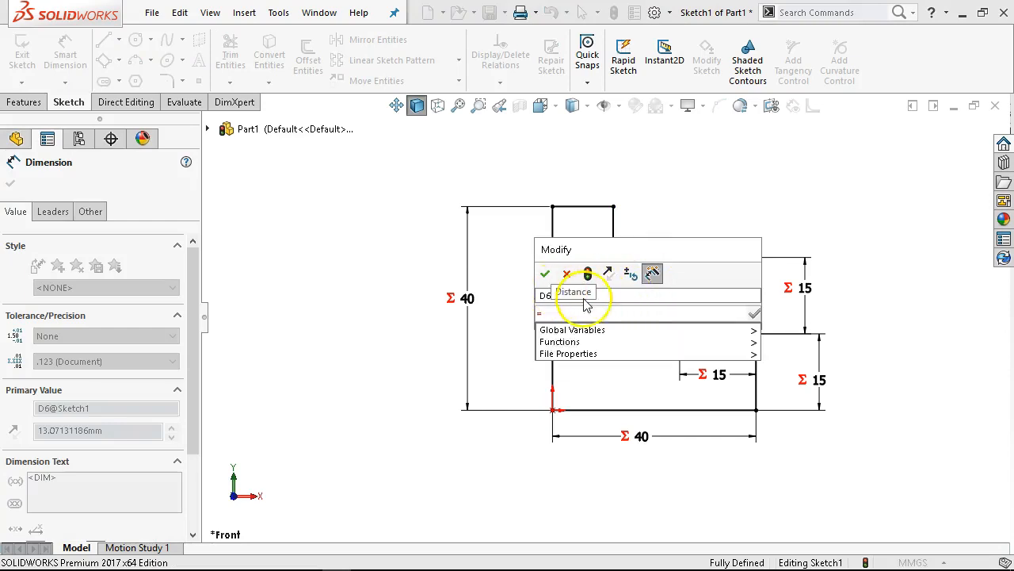
pyautogui.moveTo(732, 338)
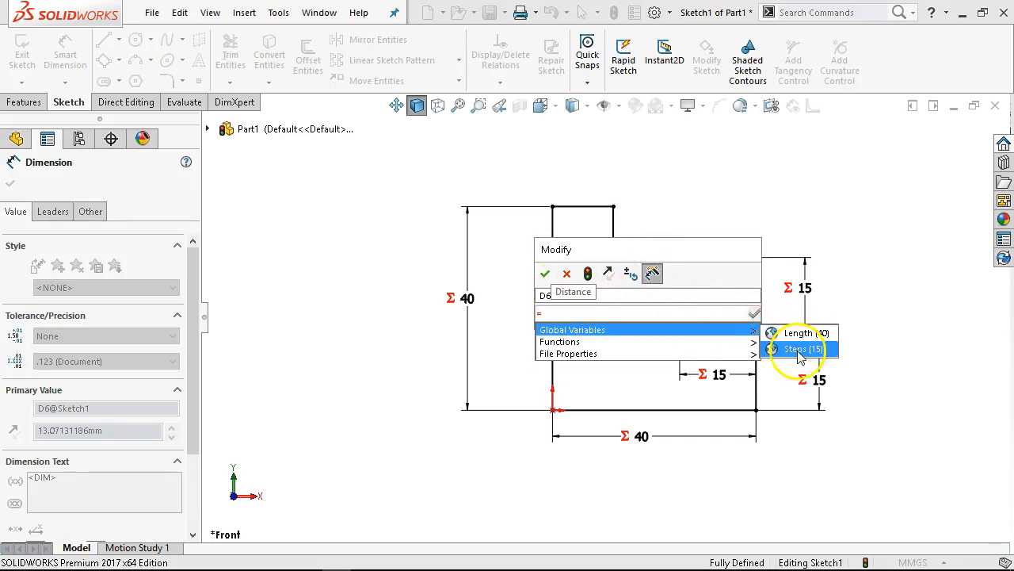
pyautogui.click(792, 349)
pyautogui.click(754, 315)
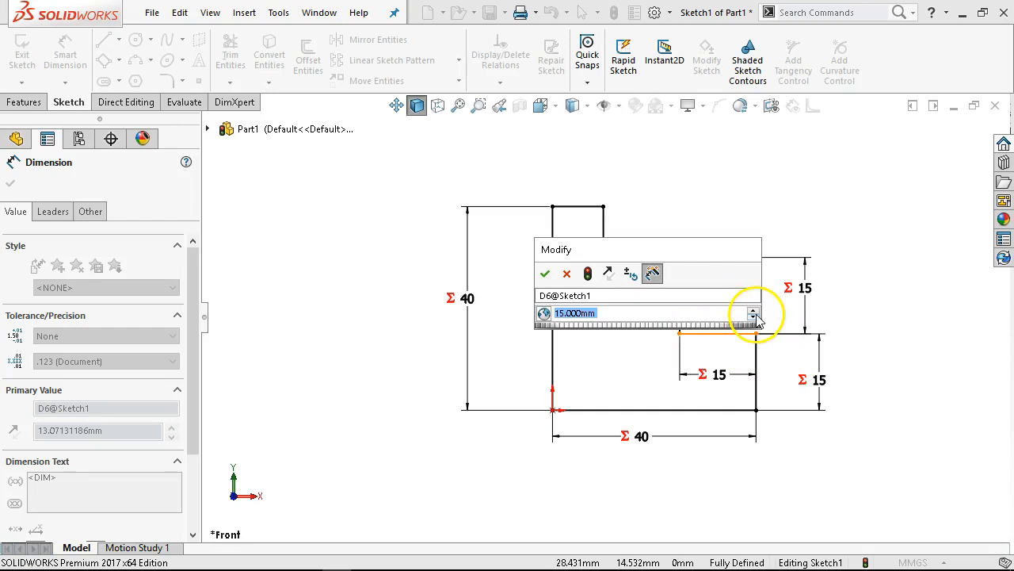
pyautogui.click(545, 272)
pyautogui.rightClick(830, 162)
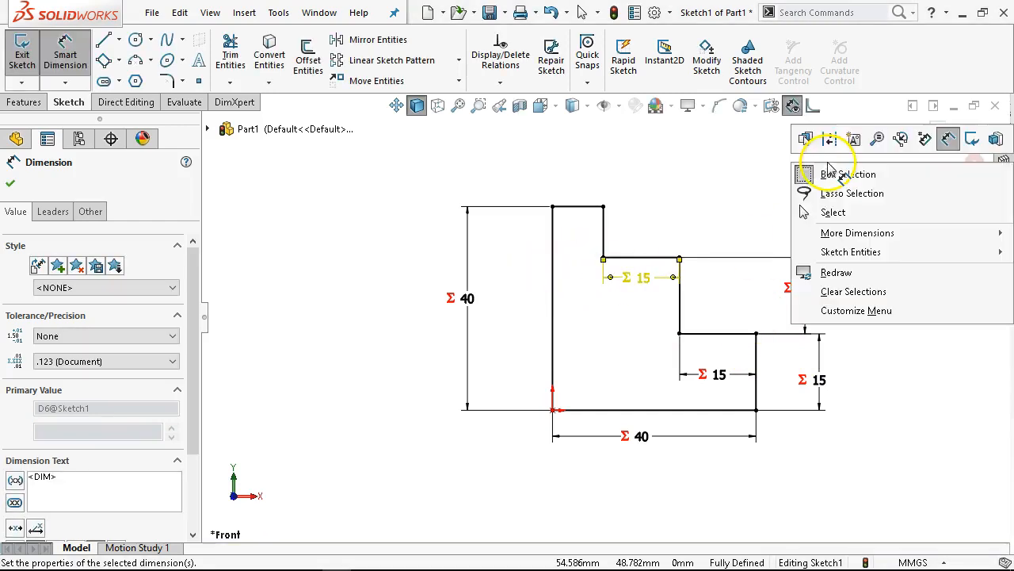
pyautogui.click(863, 215)
# Step: Extrude the stair profile blind with its depth set equal to the global variable "Length" and show the part in isometric view
pyautogui.scroll(1, 710, 368)
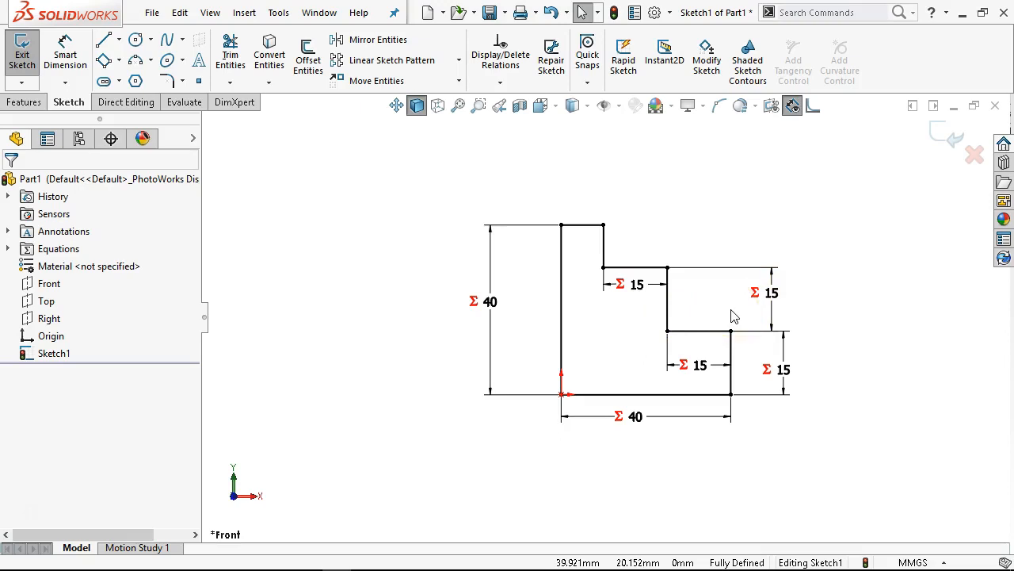
pyautogui.scroll(-1, 734, 315)
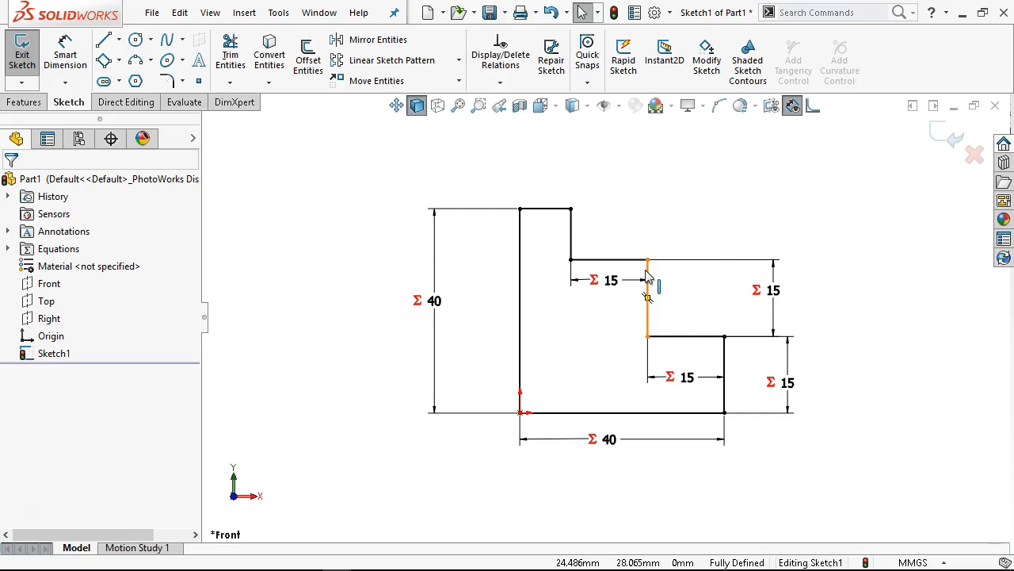
pyautogui.click(675, 251)
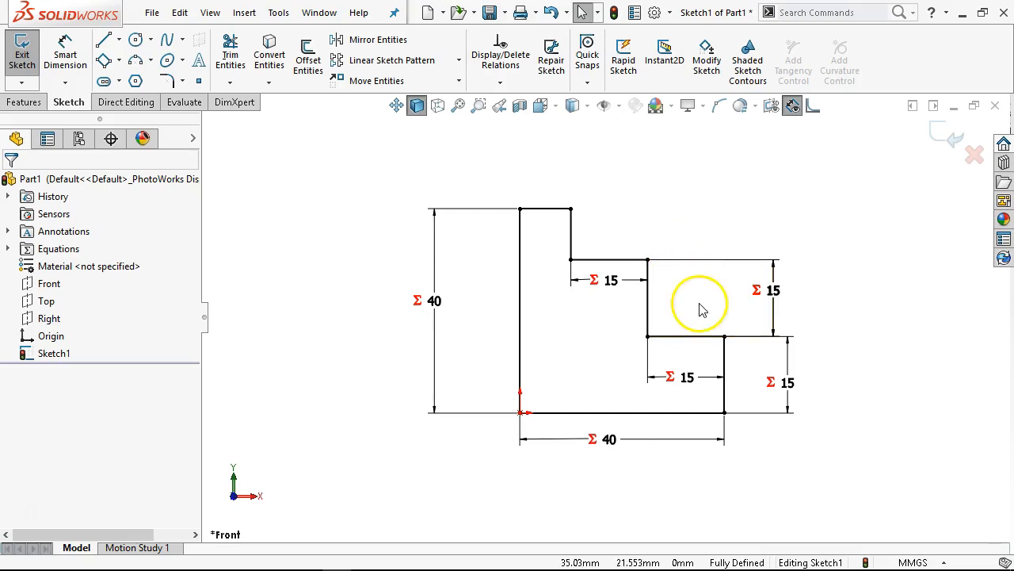
pyautogui.moveTo(659, 217)
pyautogui.mouseDown(button='middle')
pyautogui.moveTo(618, 220)
pyautogui.moveTo(626, 244)
pyautogui.mouseUp(button='middle')
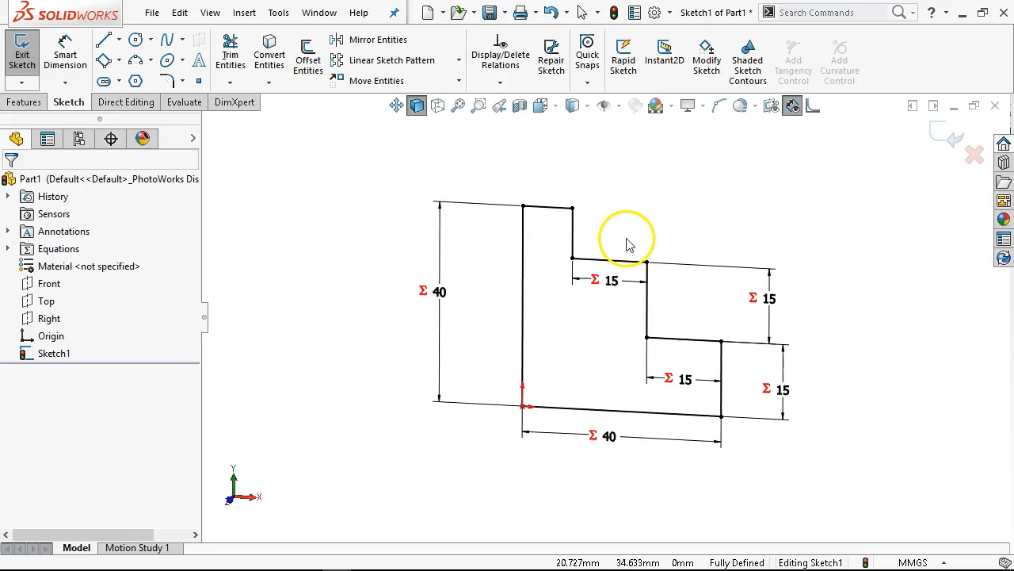
pyautogui.click(22, 102)
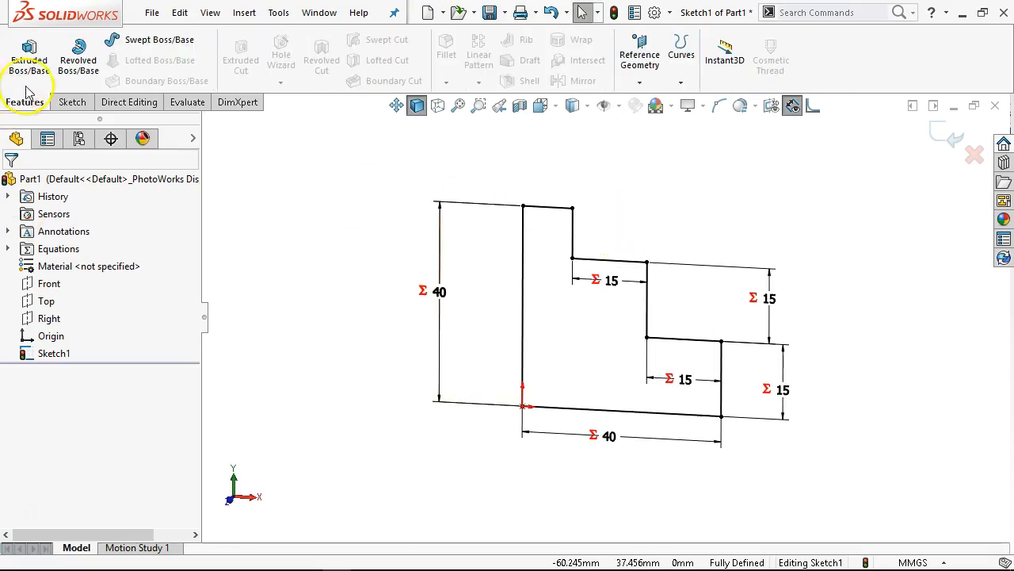
pyautogui.click(29, 55)
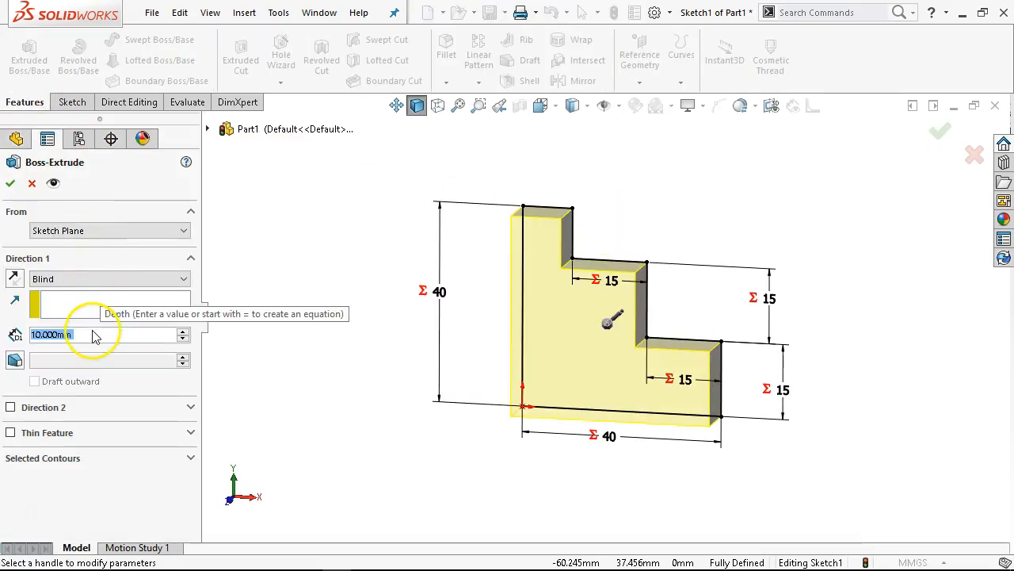
pyautogui.moveTo(90, 331); pyautogui.dragTo(12, 329)
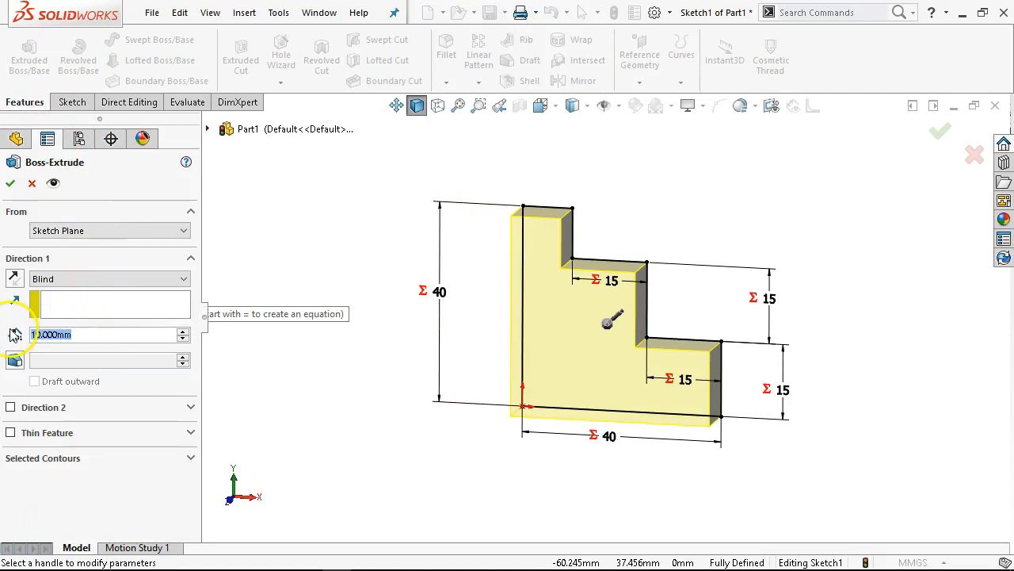
pyautogui.write('=')
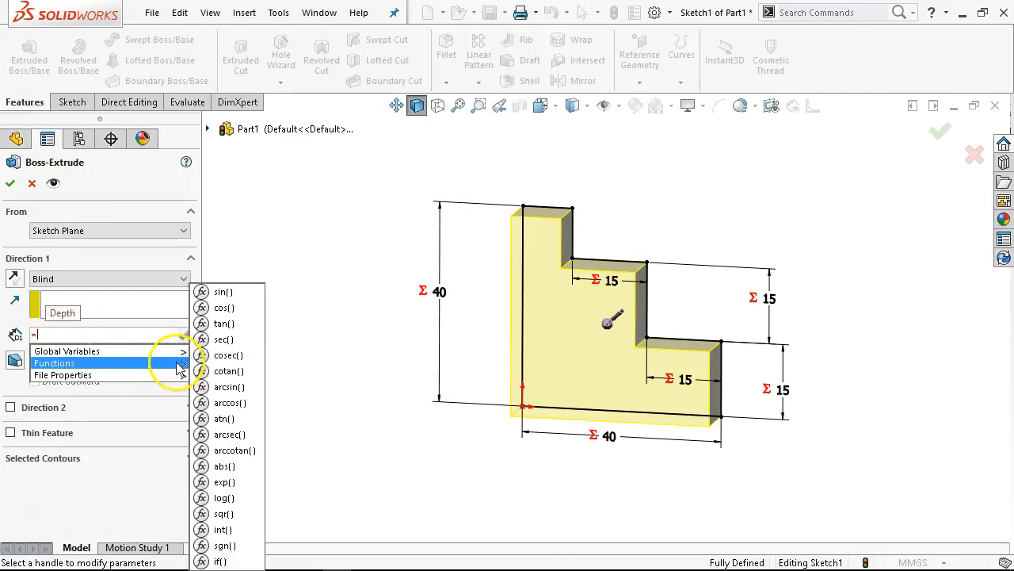
pyautogui.moveTo(174, 351)
pyautogui.click(227, 350)
pyautogui.click(11, 183)
pyautogui.moveTo(346, 237); pyautogui.dragTo(465, 312, button='middle')
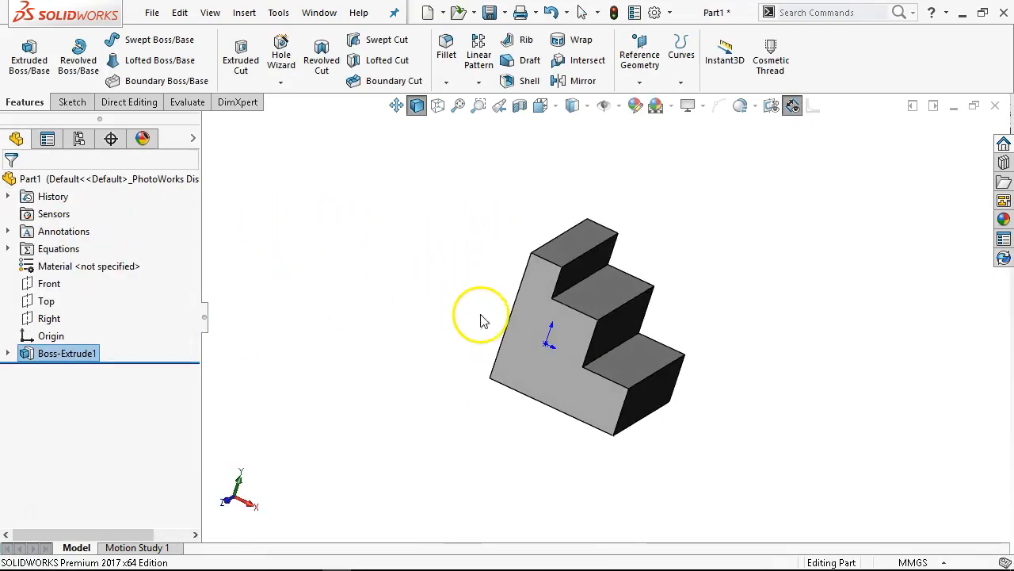
pyautogui.hotkey('ctrl', '7')
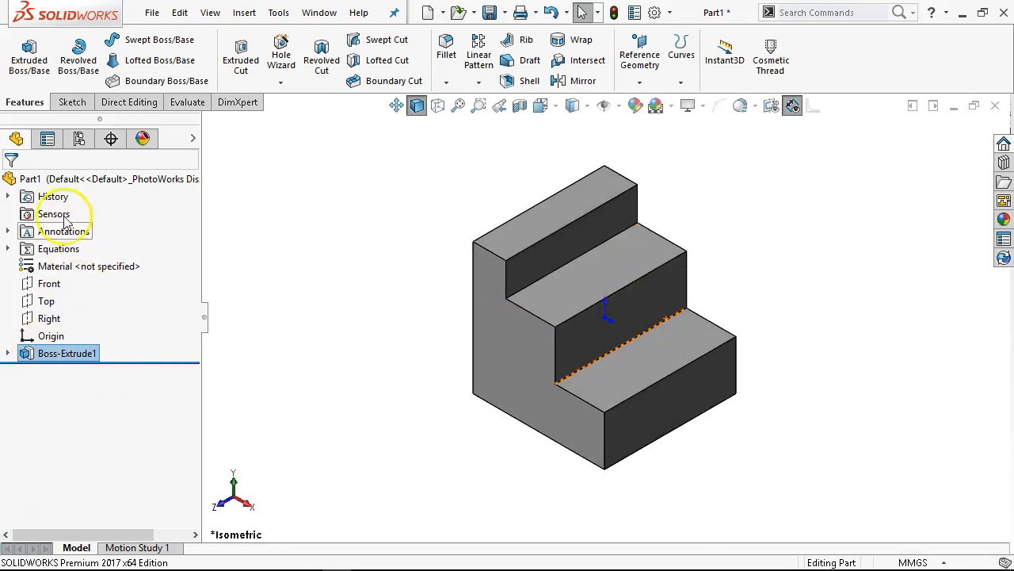
# Step: Open the equation manager and set the global variable "Length" to 60
pyautogui.click(8, 249)
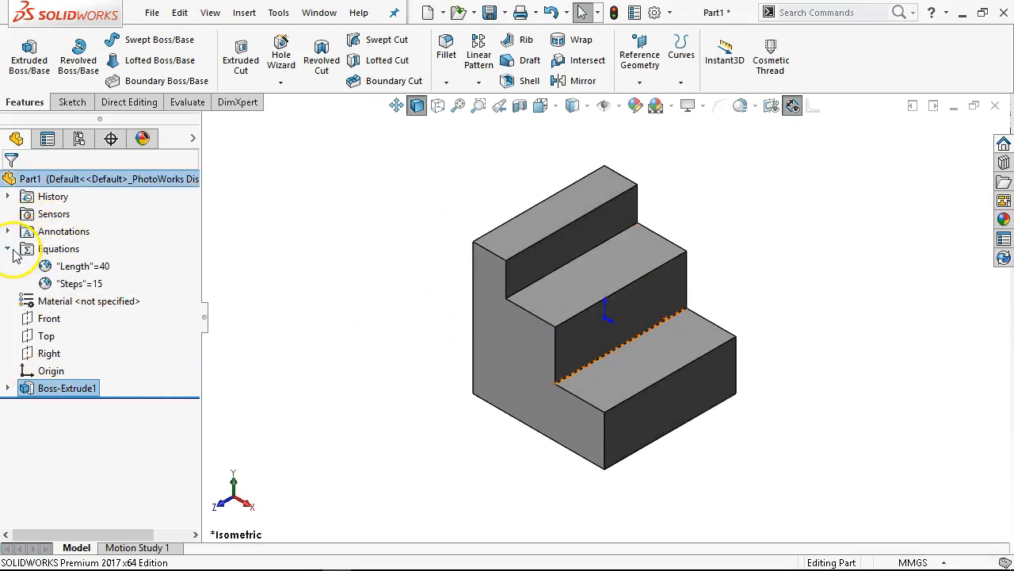
pyautogui.rightClick(32, 249)
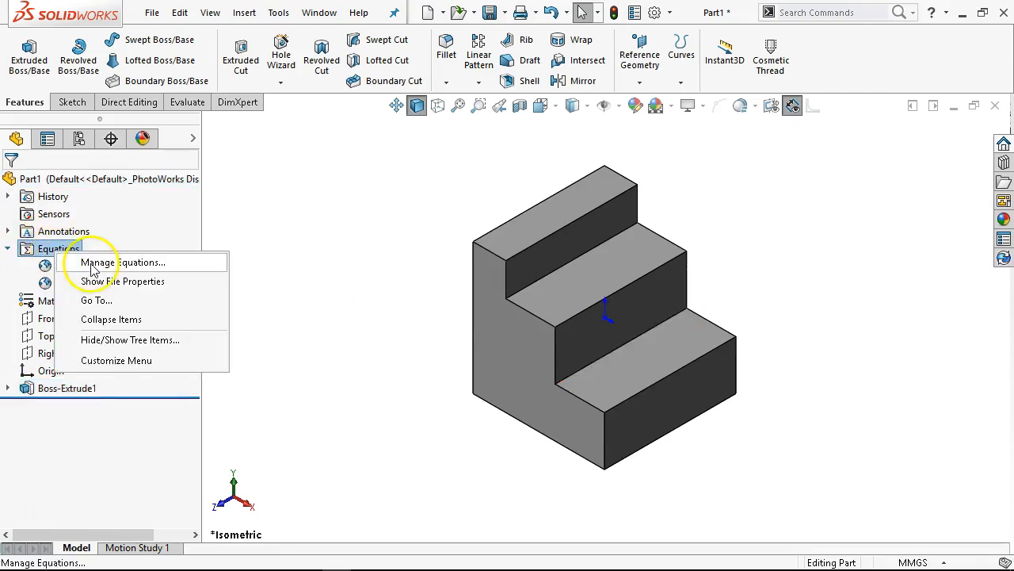
pyautogui.click(63, 262)
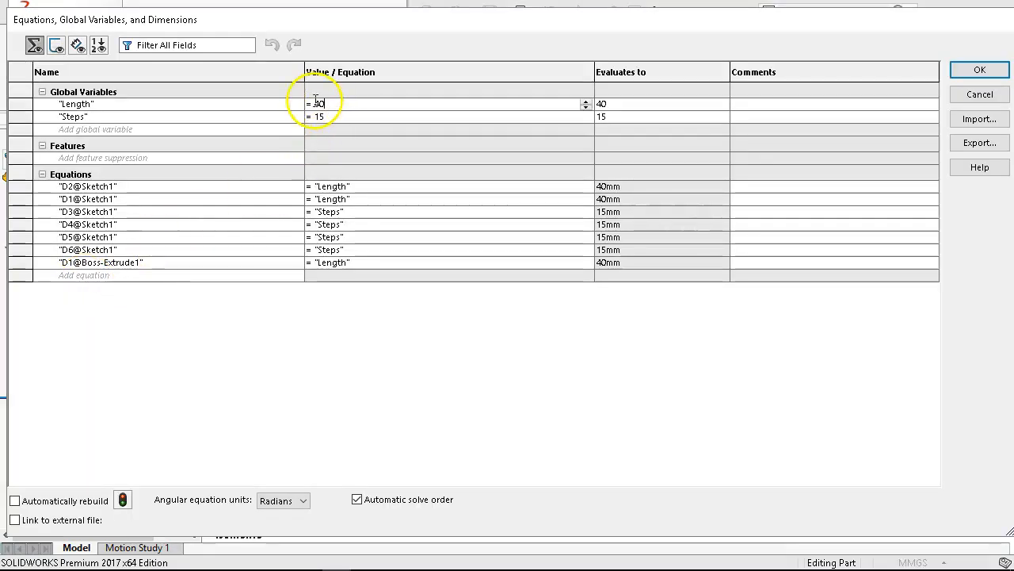
pyautogui.press('BackSpace')
pyautogui.press('BackSpace')
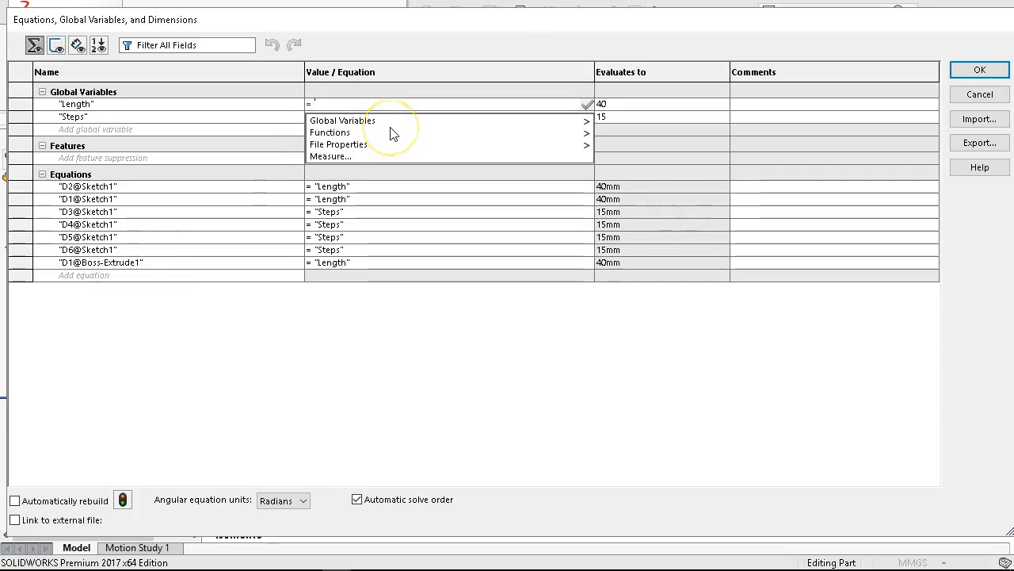
pyautogui.write('60')
pyautogui.press('Return')
# Step: Set the global variable "Steps" to 20 and apply the equation changes to the part
pyautogui.click(366, 117)
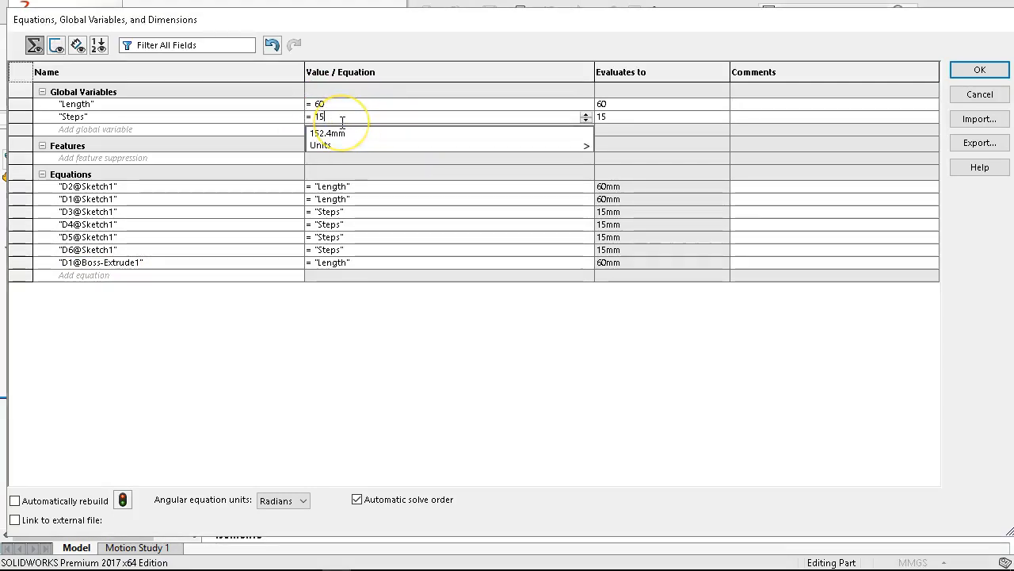
pyautogui.press('BackSpace')
pyautogui.write('20')
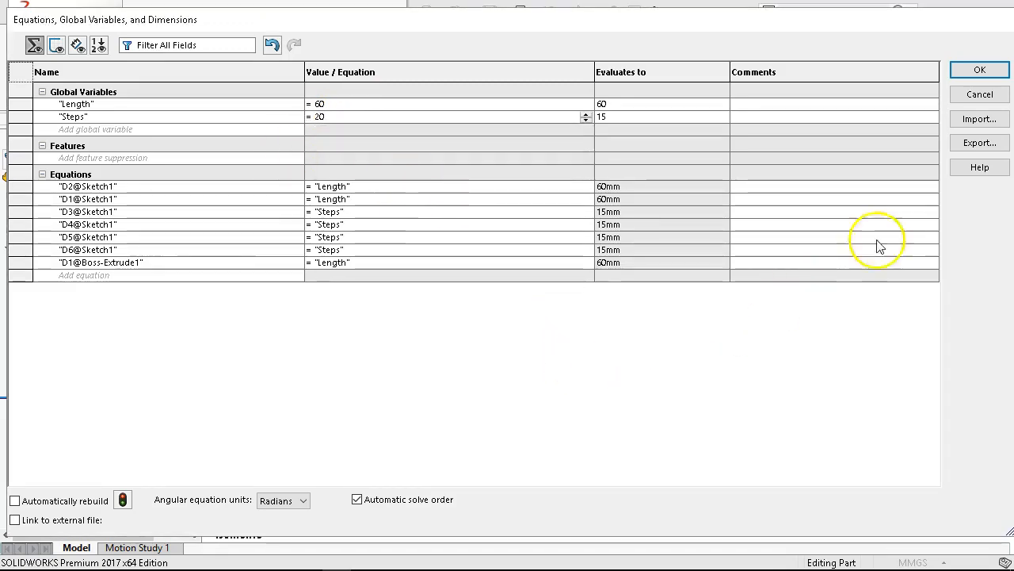
pyautogui.click(979, 70)
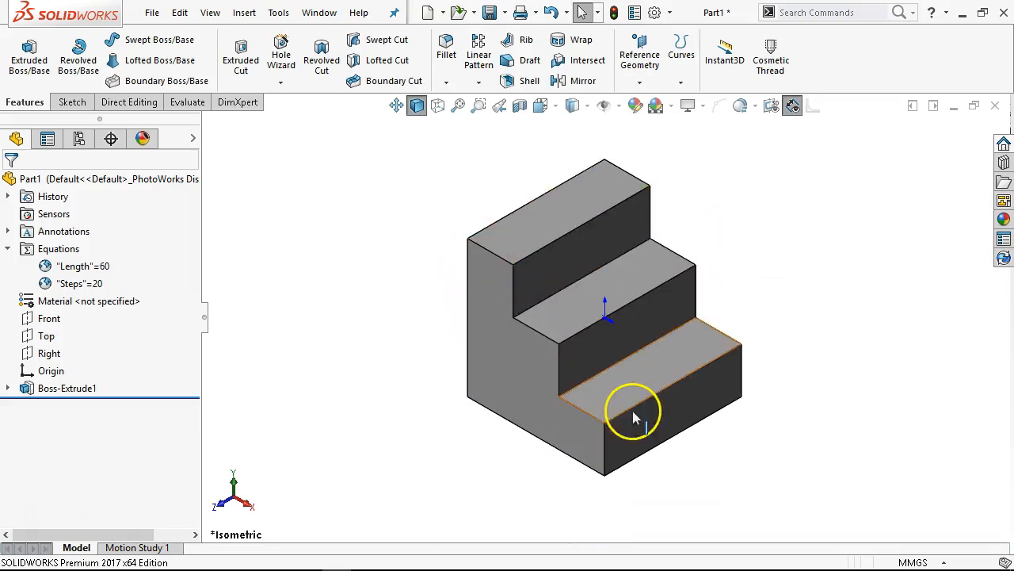
# Step: Check the lengths of the upper riser edge, the tall vertical edge and the long top edge of the part
pyautogui.click(533, 329)
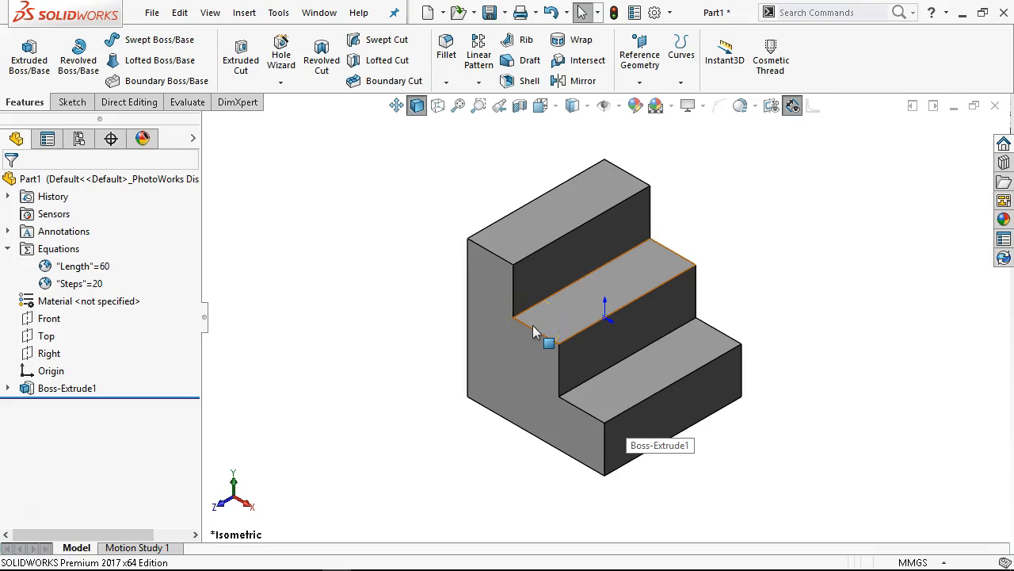
pyautogui.click(515, 301)
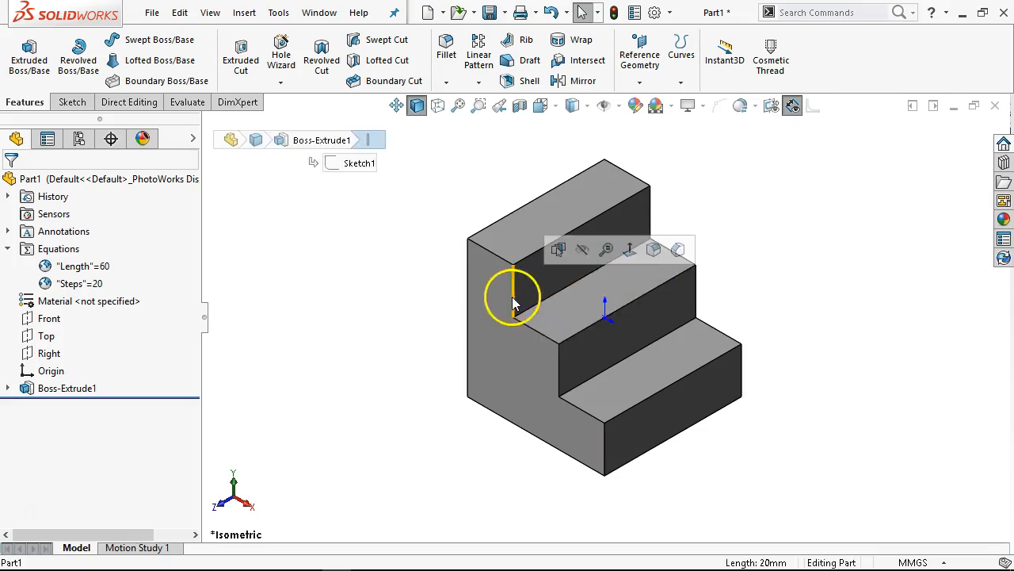
pyautogui.click(468, 301)
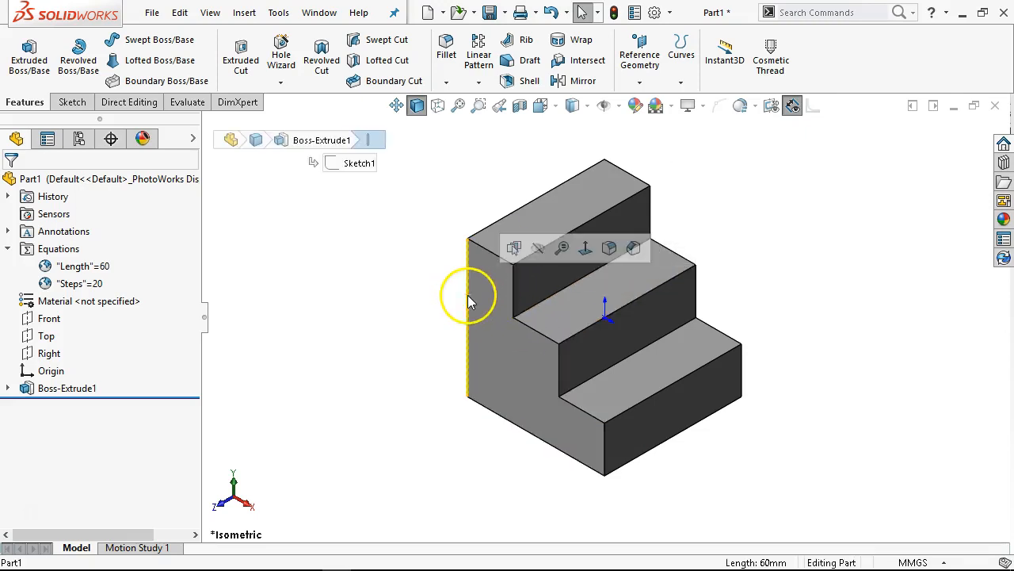
pyautogui.click(506, 225)
pyautogui.moveTo(446, 280); pyautogui.dragTo(456, 232, button='middle')
pyautogui.scroll(-3, 639, 355)
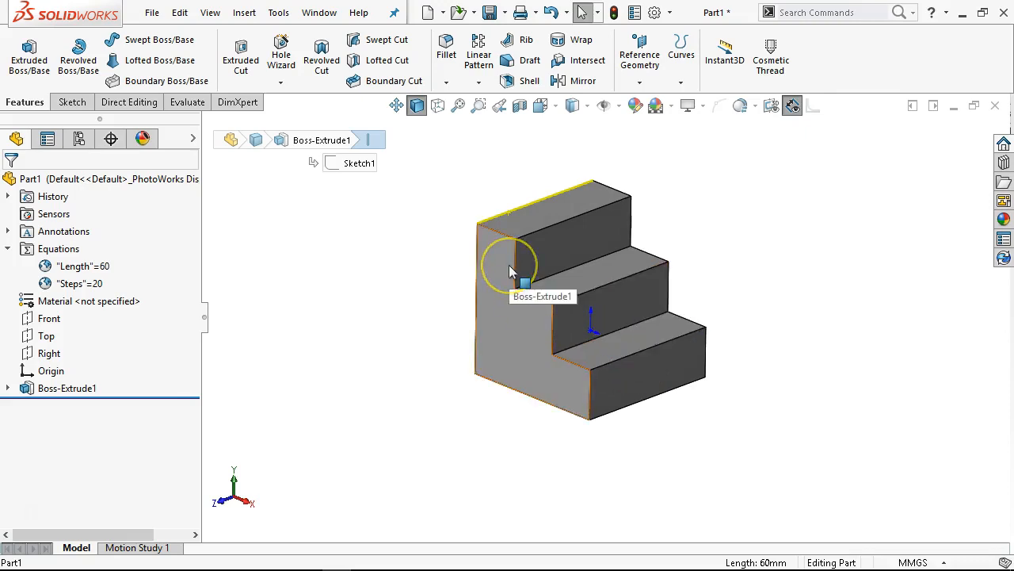
pyautogui.click(436, 187)
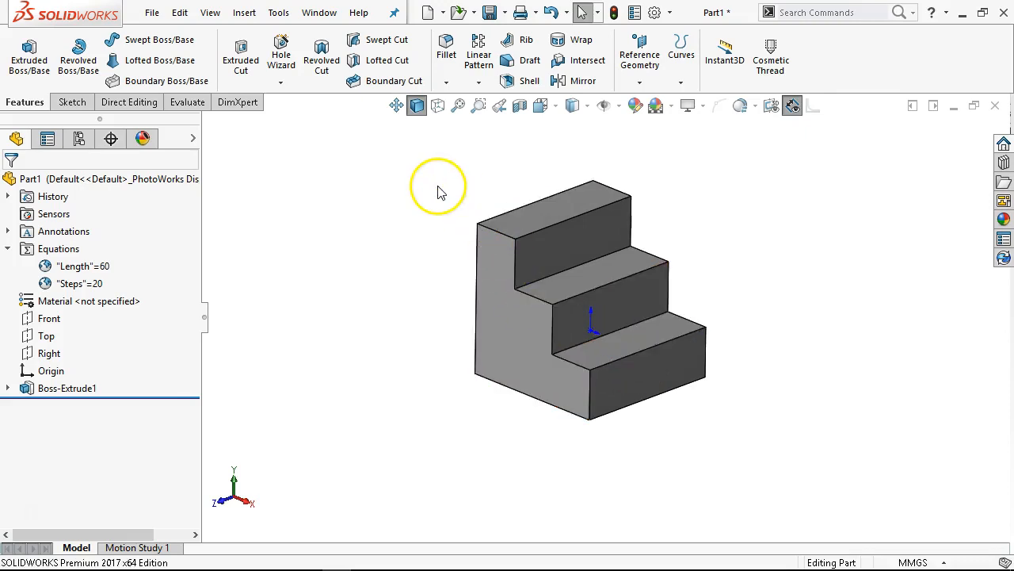
pyautogui.moveTo(440, 264); pyautogui.dragTo(484, 260, button='middle')
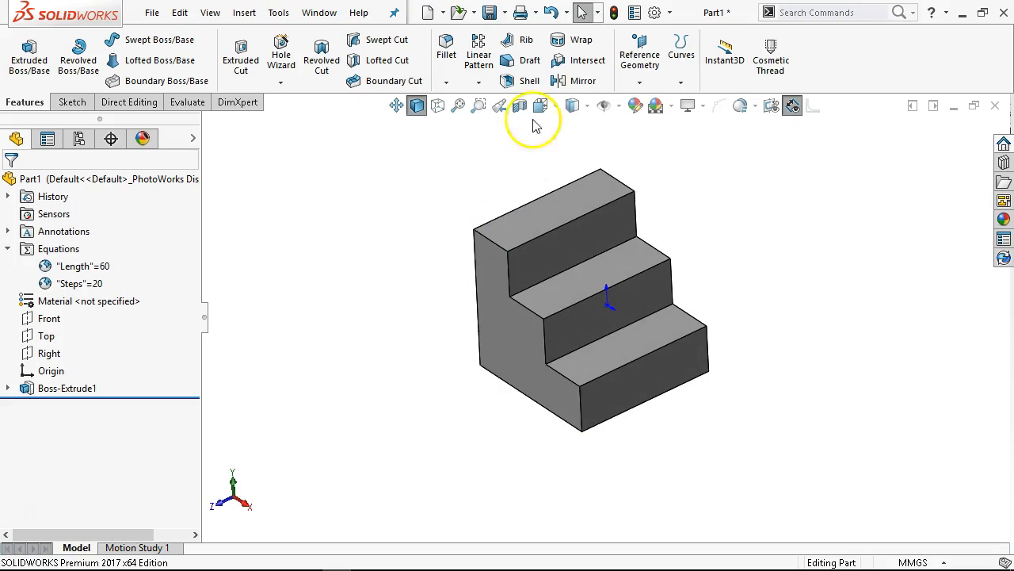
# Step: Start saving the part and create a new folder named "Ch3" inside the MCC GTC266 folder
pyautogui.click(489, 12)
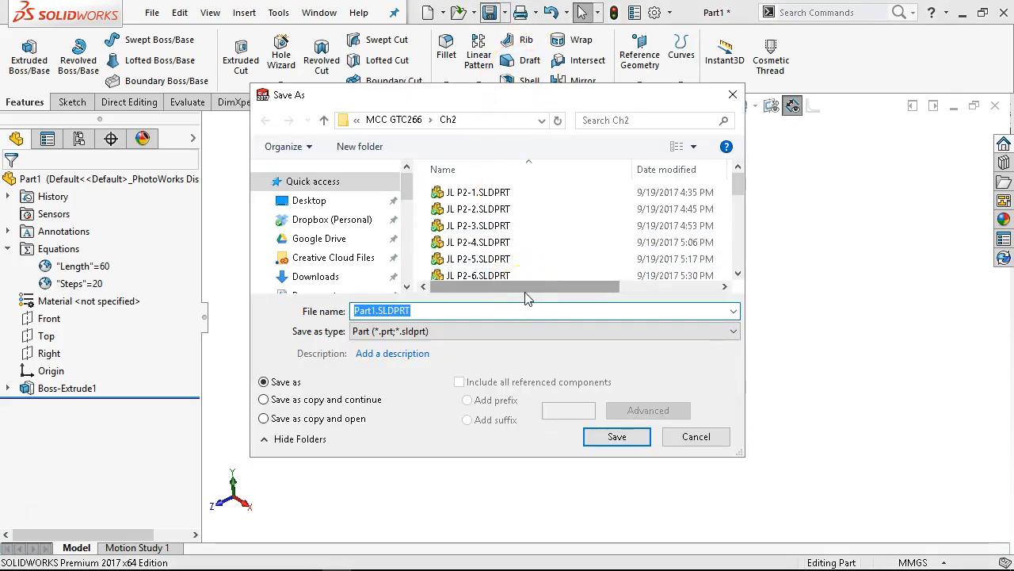
pyautogui.click(405, 120)
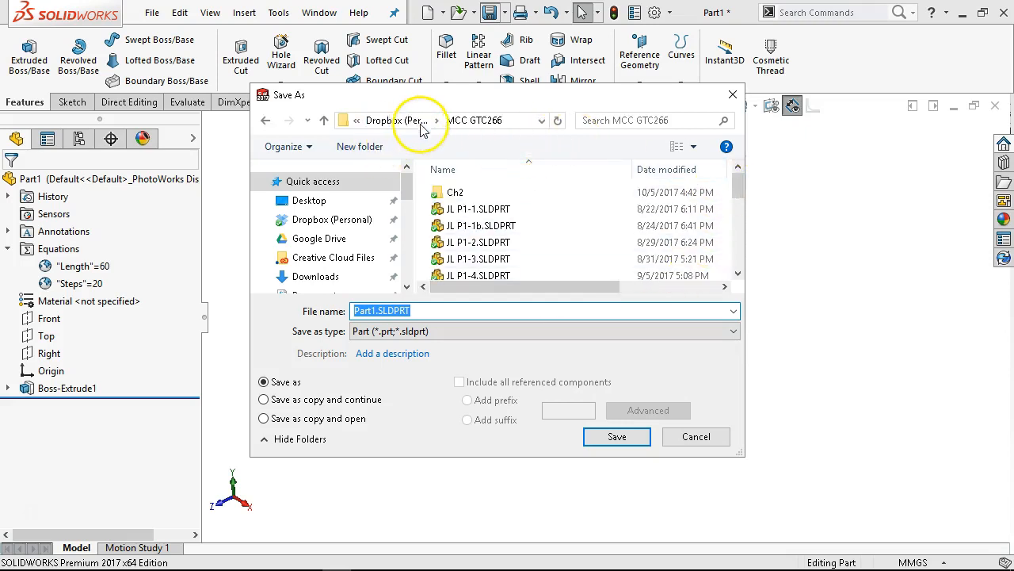
pyautogui.click(369, 147)
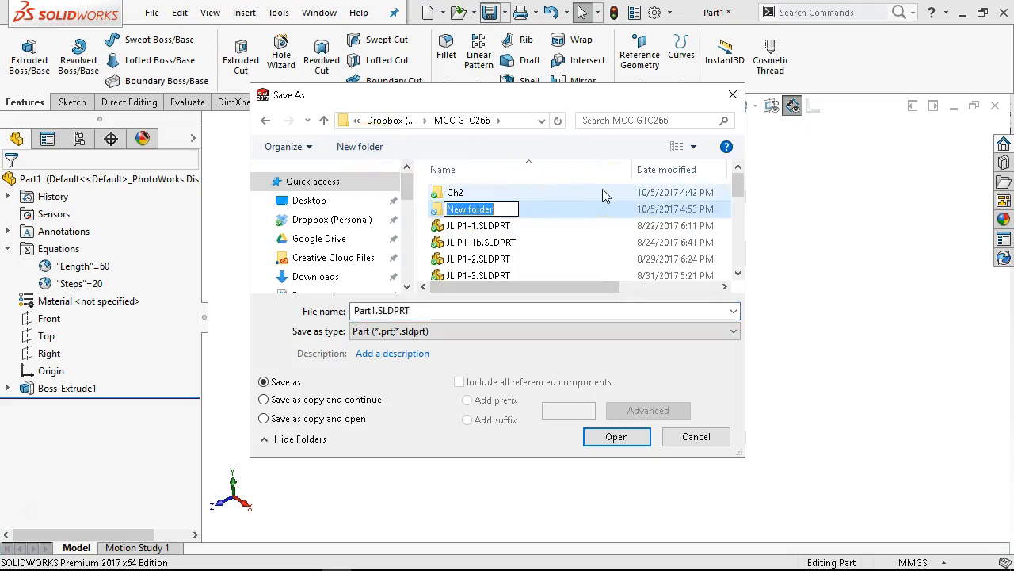
pyautogui.write('c')
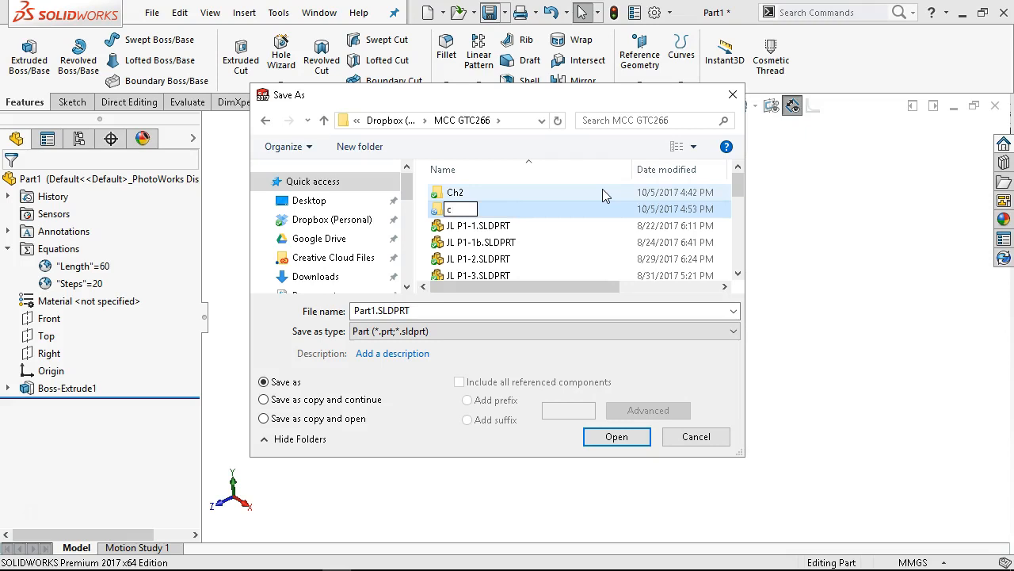
pyautogui.write('h3')
pyautogui.press('\\')
pyautogui.press('BackSpace')
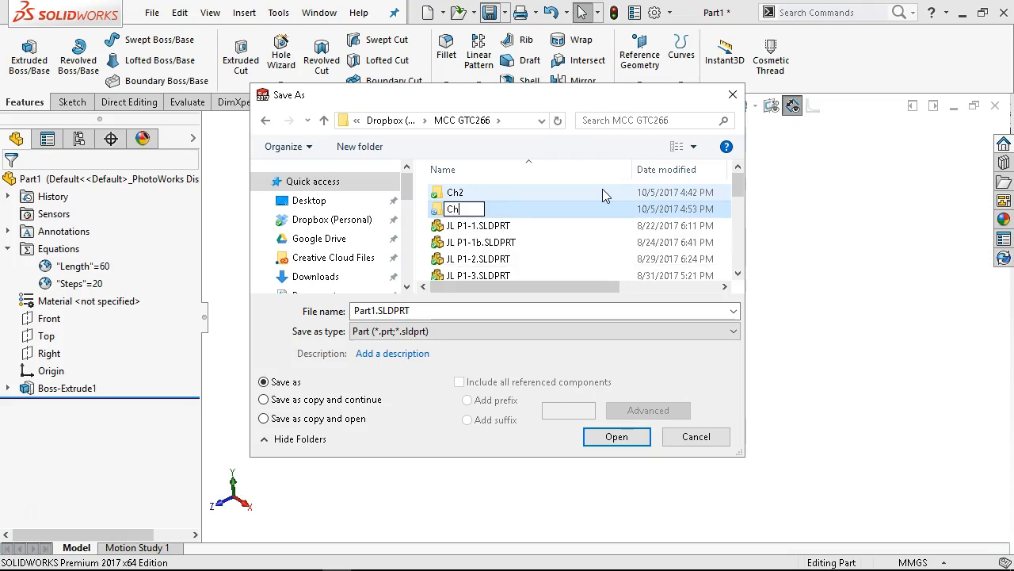
pyautogui.write('3')
pyautogui.press('Return')
pyautogui.click(442, 208)
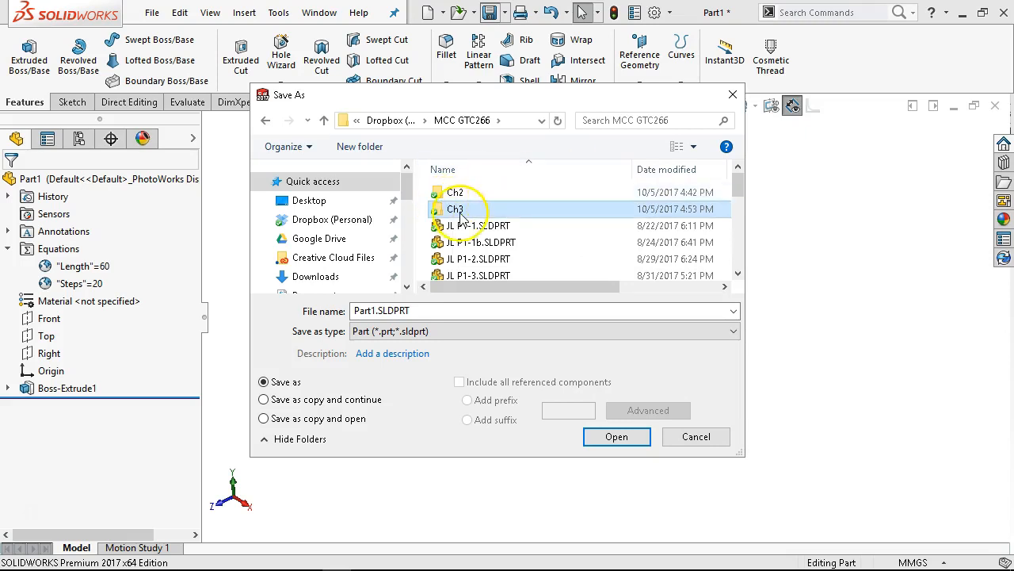
# Step: Save the part as "JL P3-1" in the Ch3 folder and close it
pyautogui.doubleClick(458, 212)
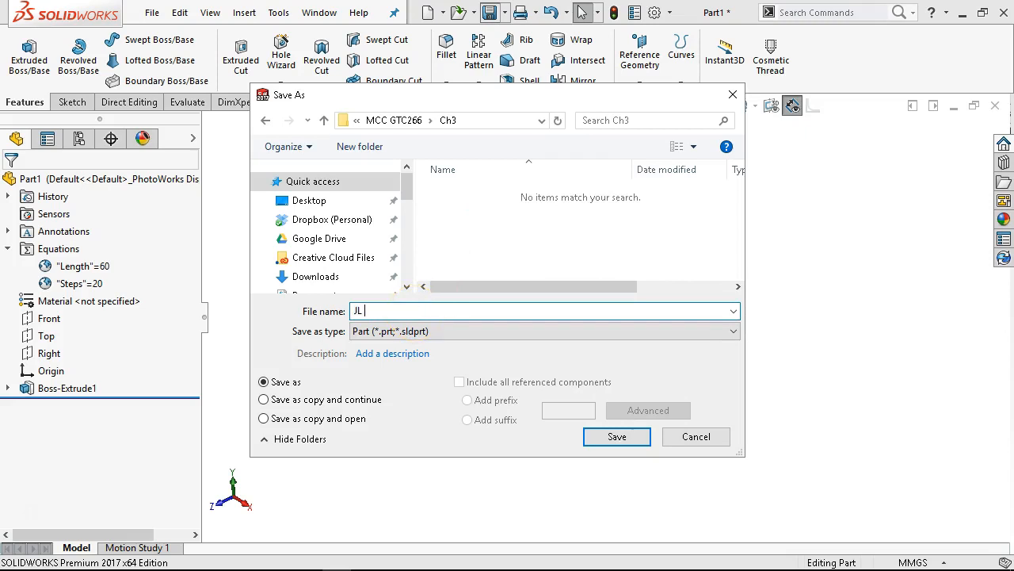
pyautogui.write('JL P3-1')
pyautogui.click(602, 435)
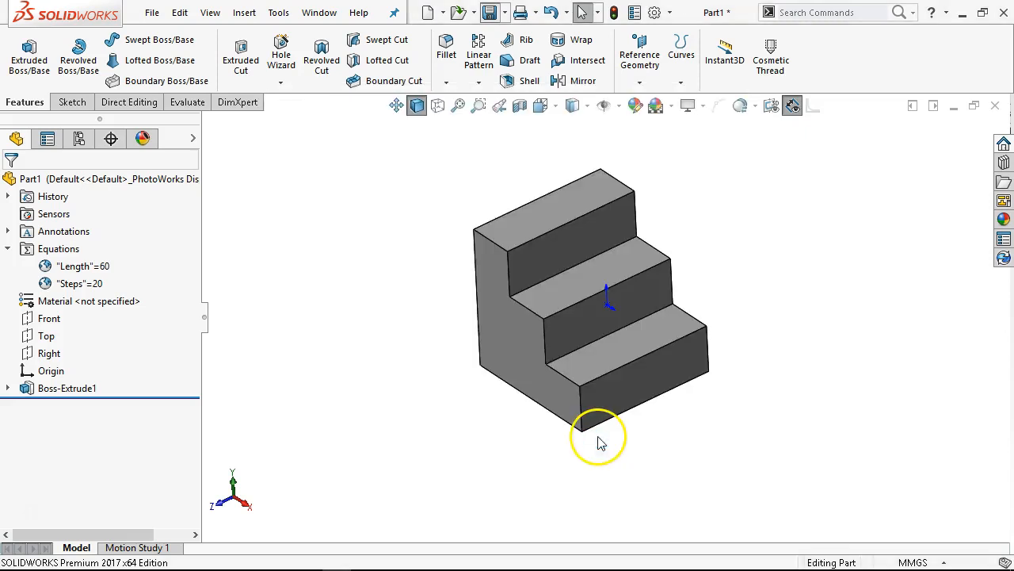
pyautogui.click(994, 105)
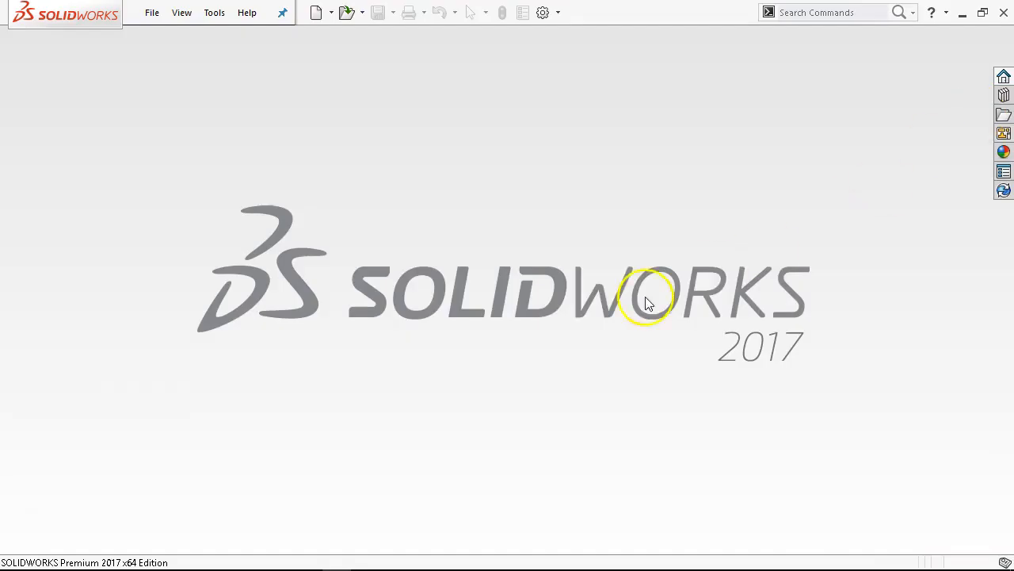
# Step: Bring up the template choices for a new document, and switch to Chrome to examine the Figure P3-2 Pillar Stop drawing
pyautogui.click(151, 13)
pyautogui.click(176, 38)
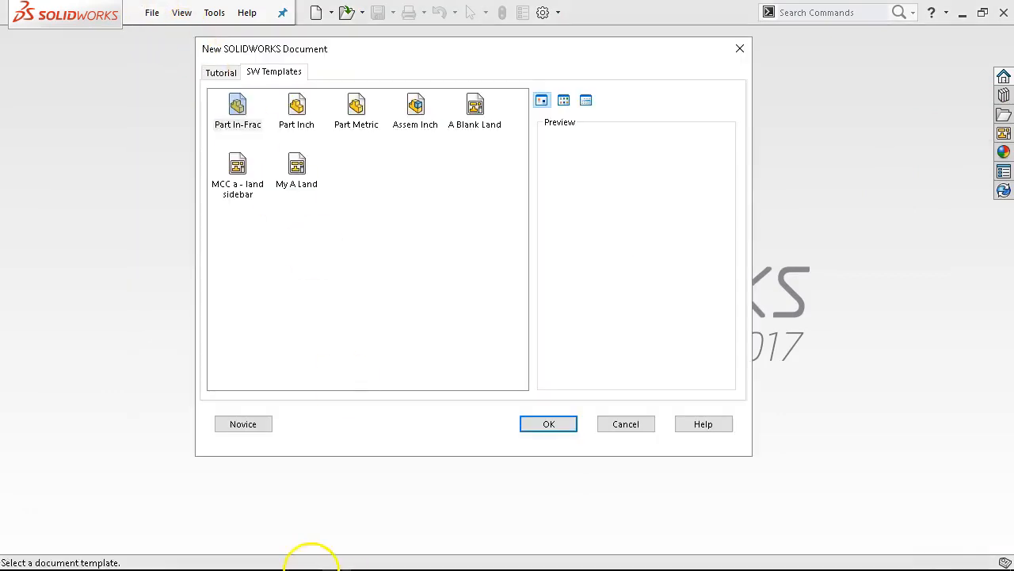
pyautogui.click(277, 559)
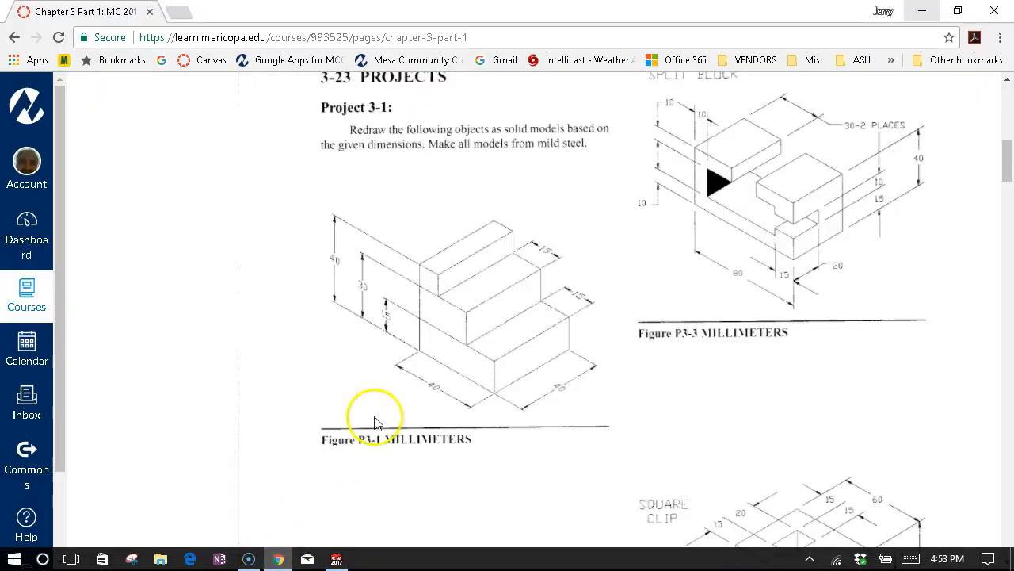
pyautogui.scroll(-4, 377, 422)
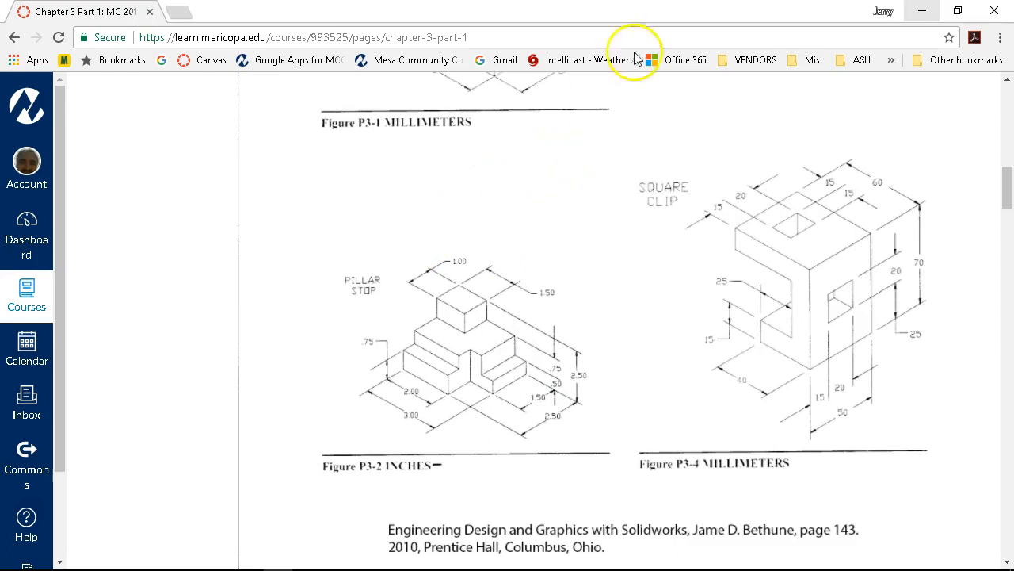
# Step: Return to SOLIDWORKS, create a new part from the Part In-Frac template, and start a sketch on the Top plane
pyautogui.click(919, 11)
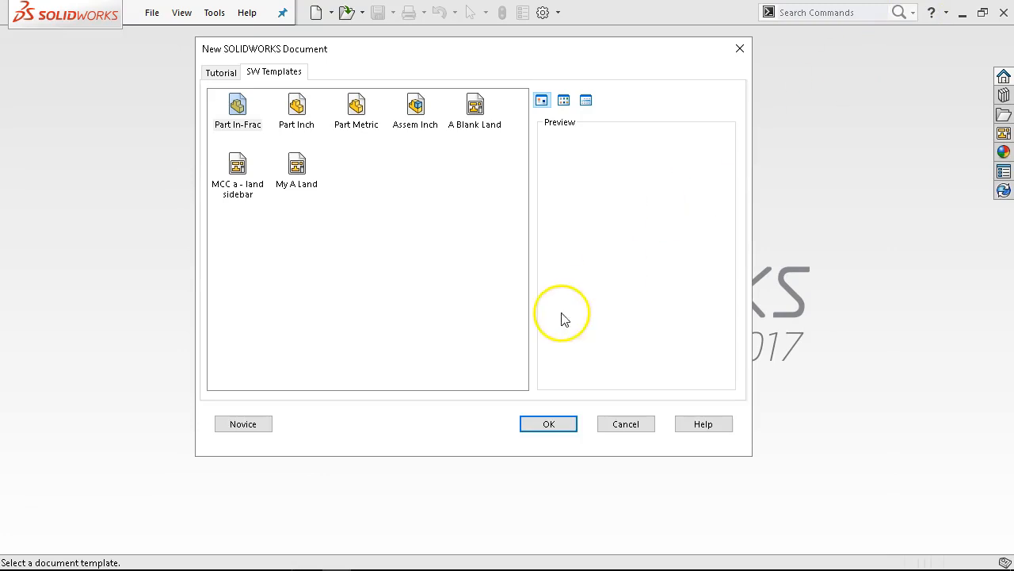
pyautogui.click(238, 111)
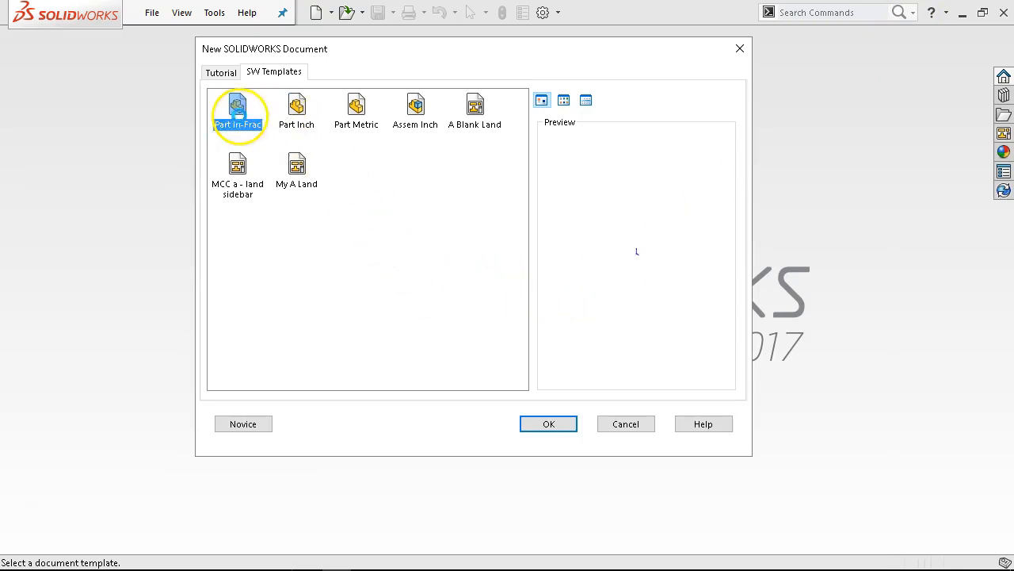
pyautogui.doubleClick(237, 111)
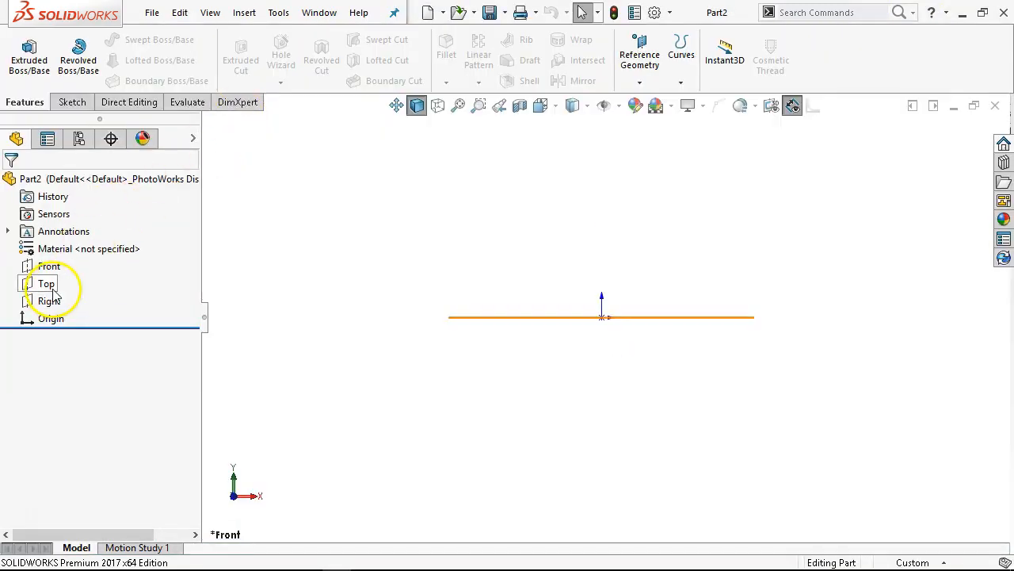
pyautogui.click(47, 286)
pyautogui.click(67, 268)
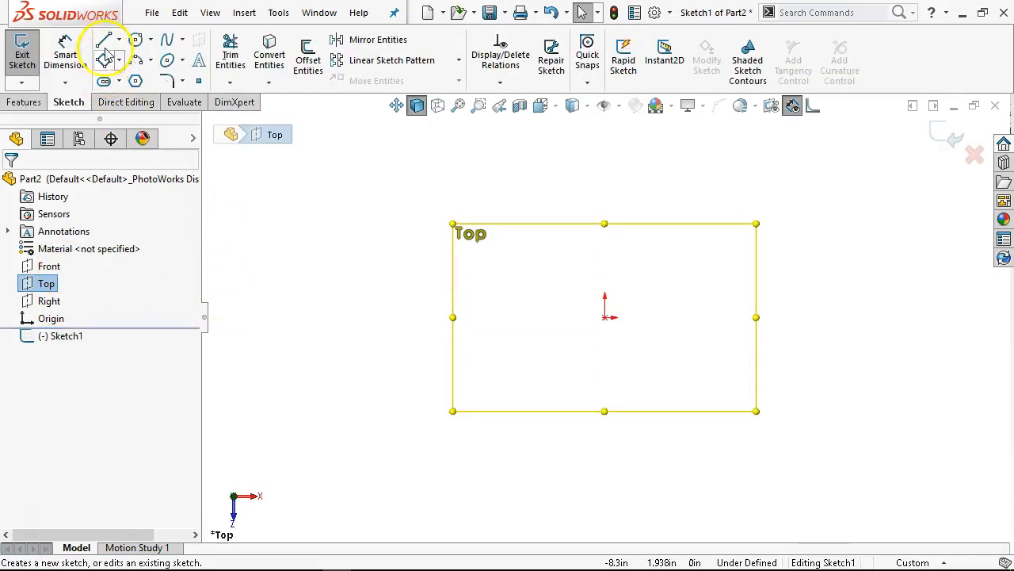
# Step: Draw a closed six-line L-shaped profile from the origin, about 3.69 in wide and 2.99 in tall, and make its top line horizontal
pyautogui.click(103, 41)
pyautogui.click(605, 318)
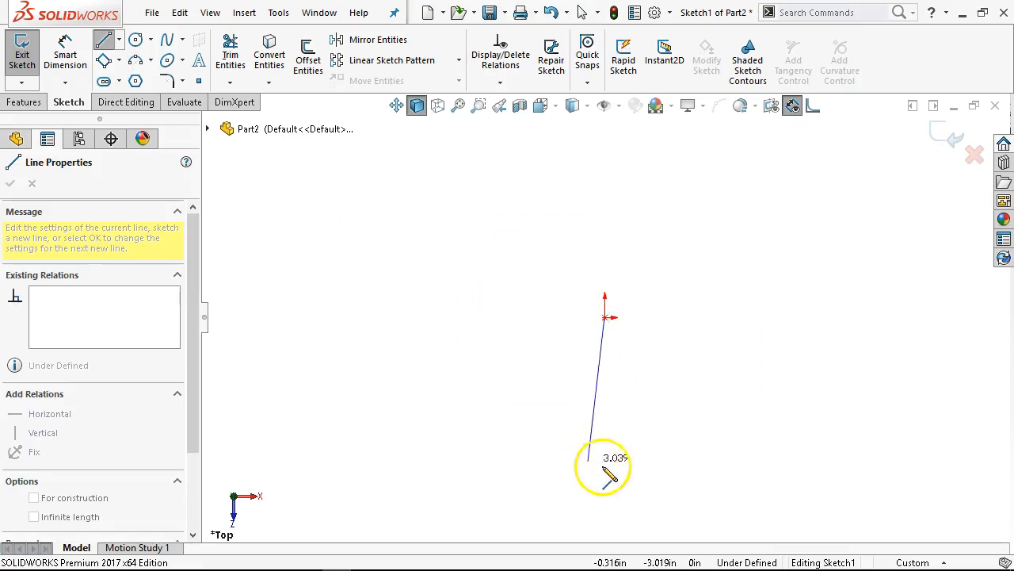
pyautogui.click(604, 461)
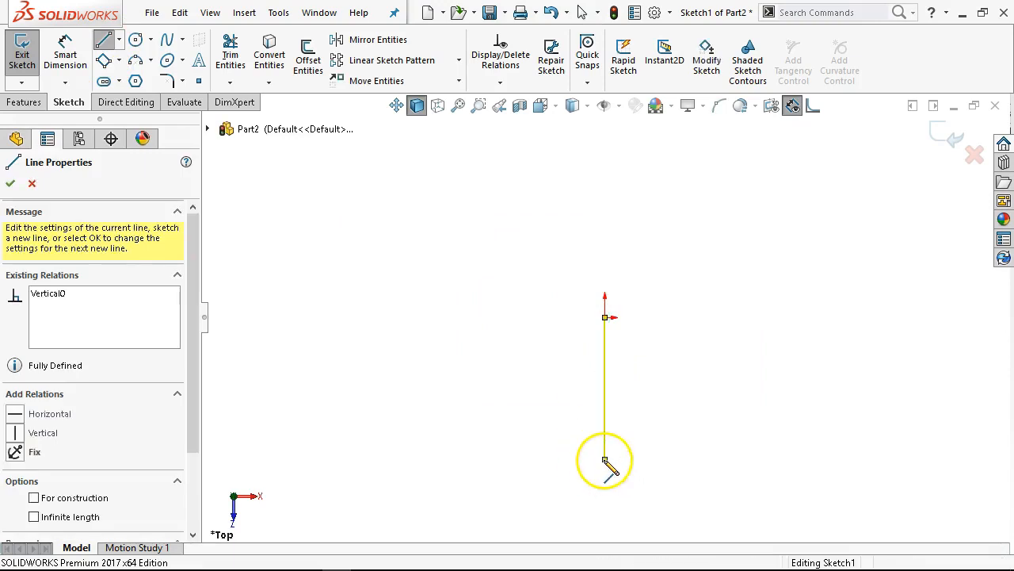
pyautogui.click(721, 459)
pyautogui.click(721, 408)
pyautogui.click(815, 407)
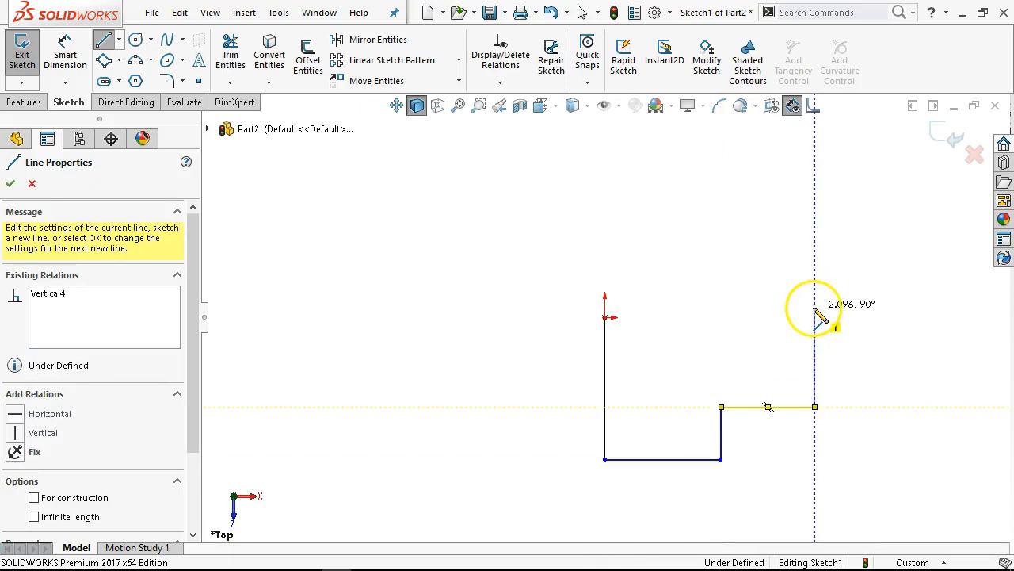
pyautogui.click(814, 308)
pyautogui.click(605, 317)
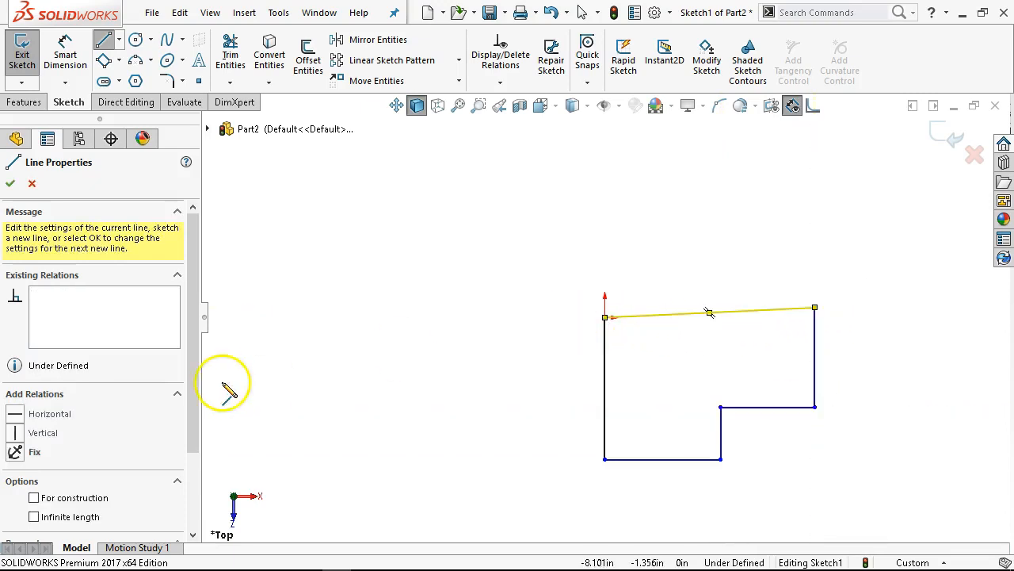
pyautogui.click(35, 413)
# Step: Dimension the profile's left vertical edge as 2.5 in
pyautogui.rightClick(467, 271)
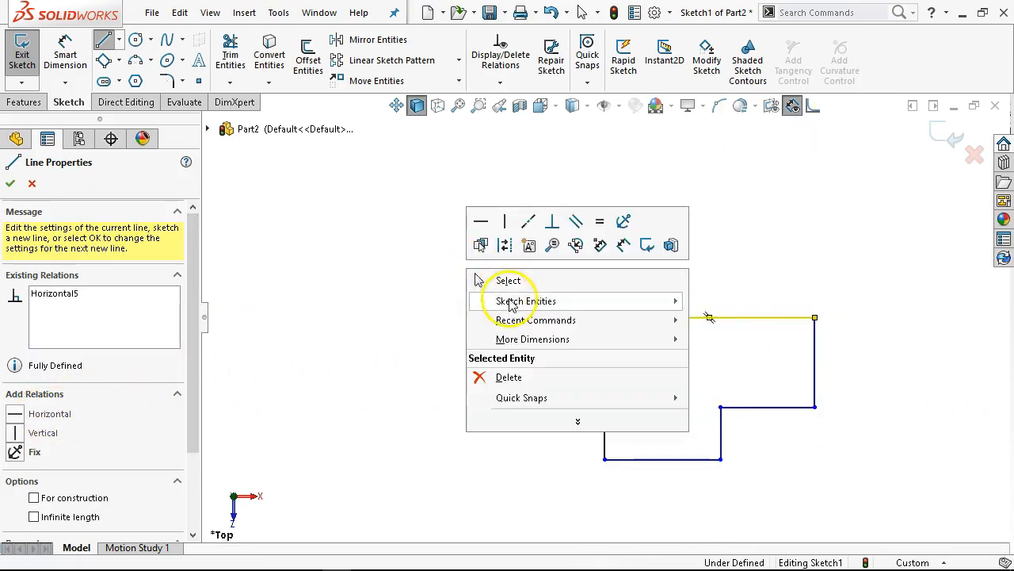
pyautogui.click(624, 245)
pyautogui.click(604, 379)
pyautogui.click(525, 416)
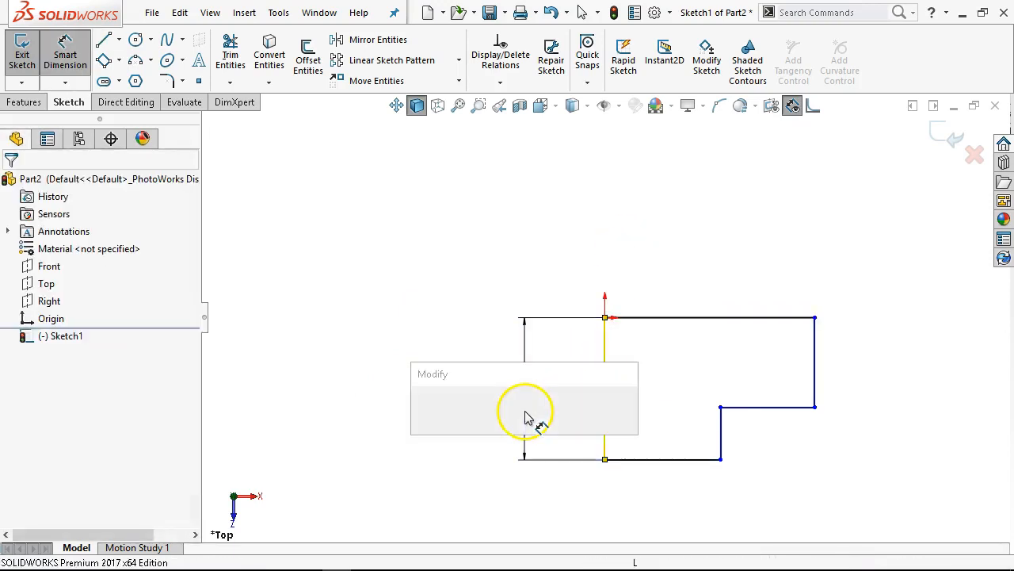
pyautogui.write('2.5')
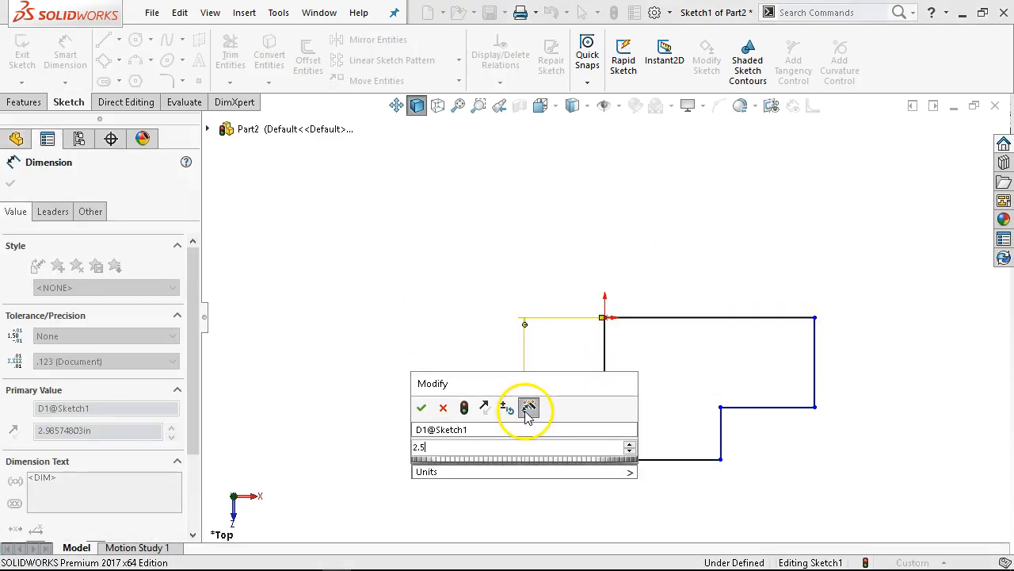
pyautogui.press('Return')
# Step: Dimension the profile's top edge as 3 in and its bottom edge as 2 in
pyautogui.click(739, 318)
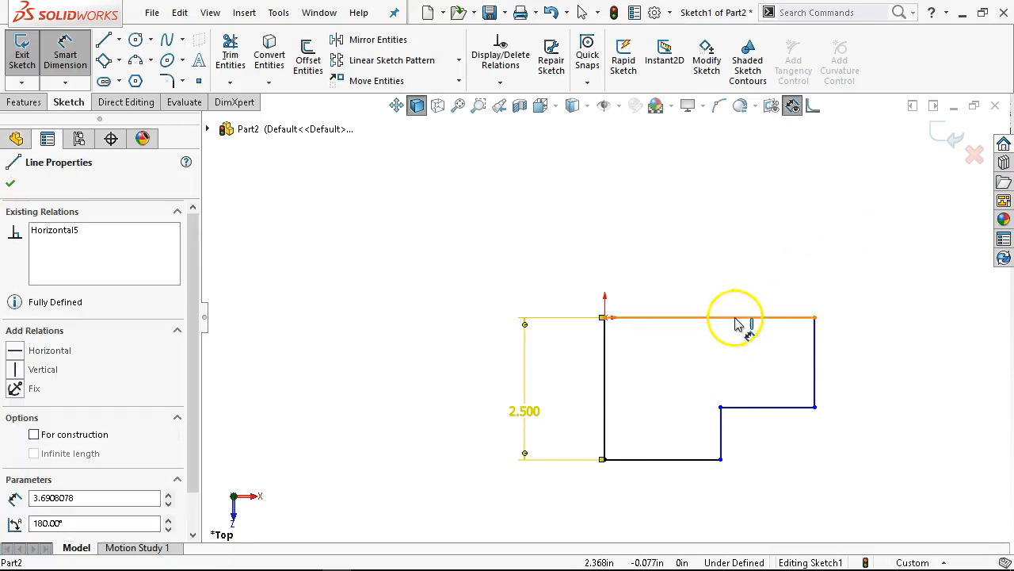
pyautogui.click(724, 290)
pyautogui.write('3')
pyautogui.press('Return')
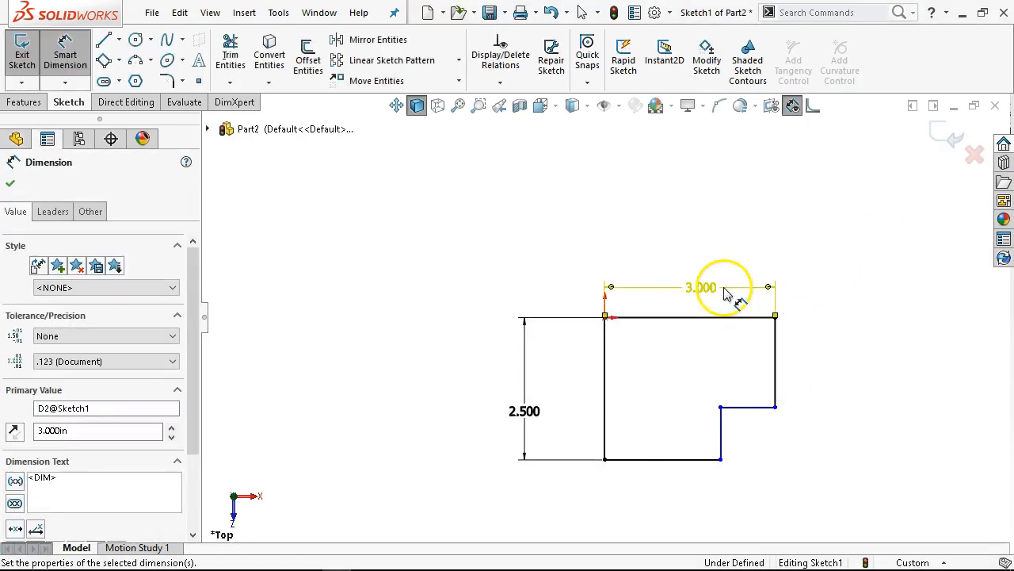
pyautogui.click(681, 459)
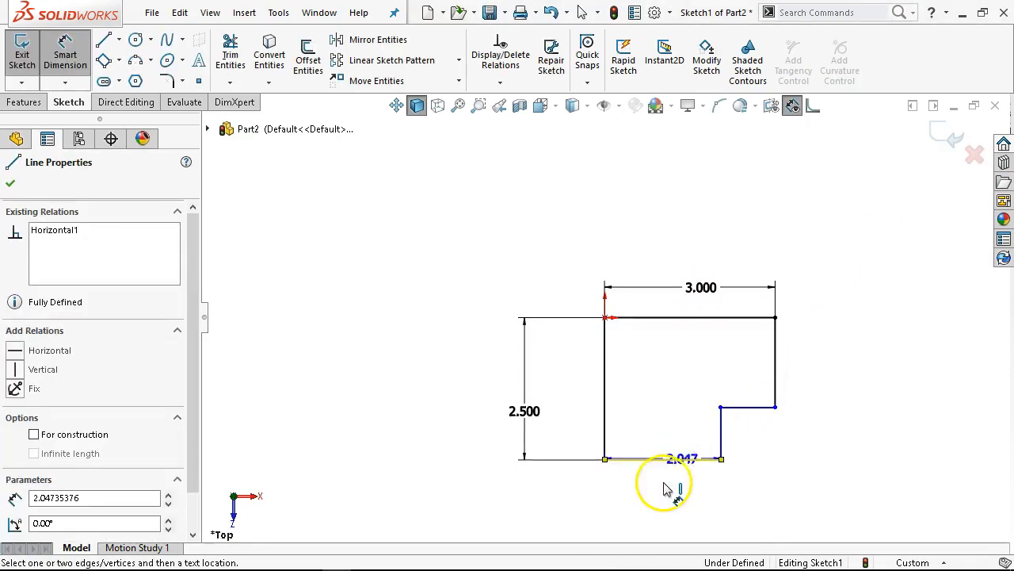
pyautogui.click(663, 495)
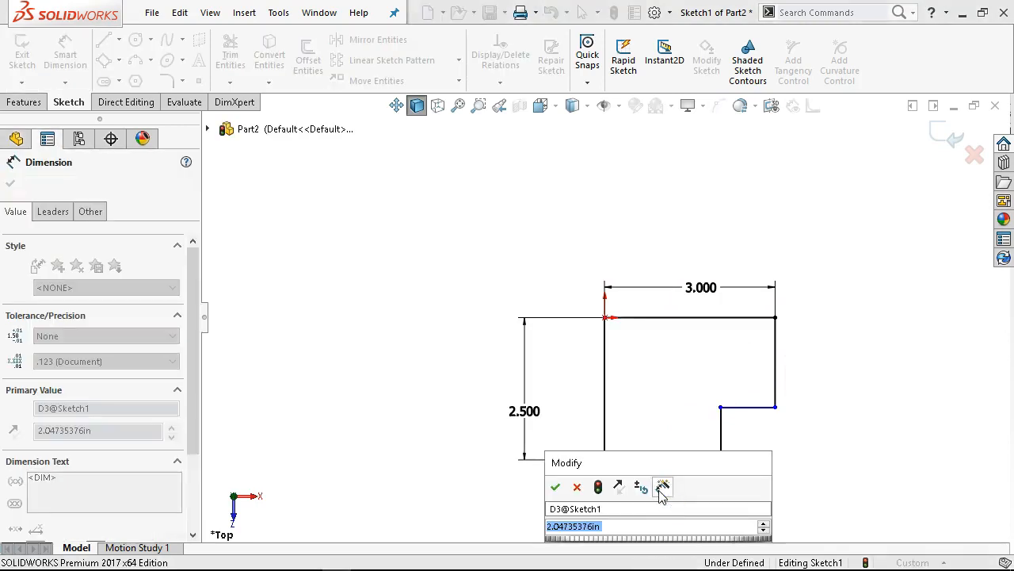
pyautogui.write('2')
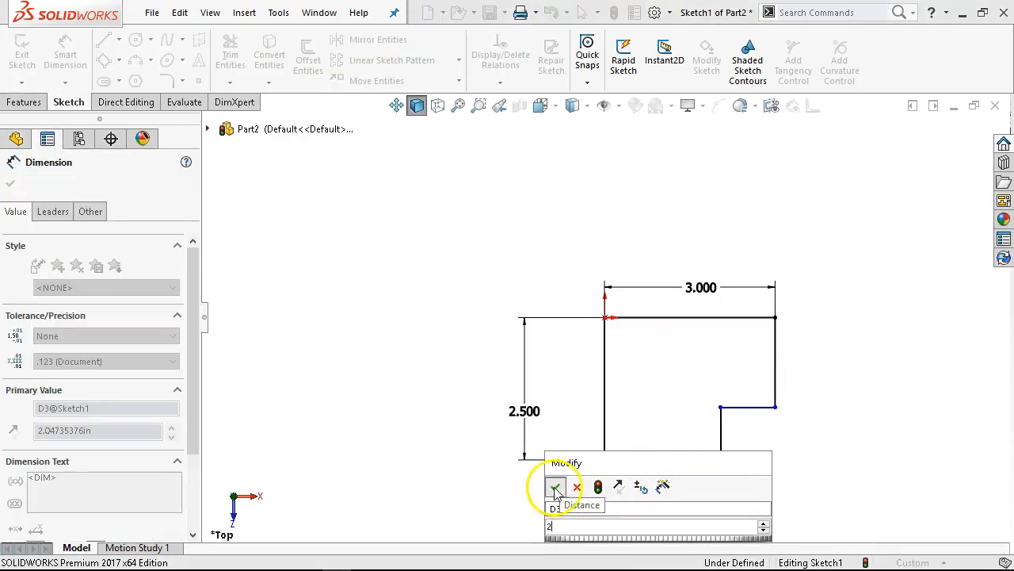
pyautogui.click(555, 486)
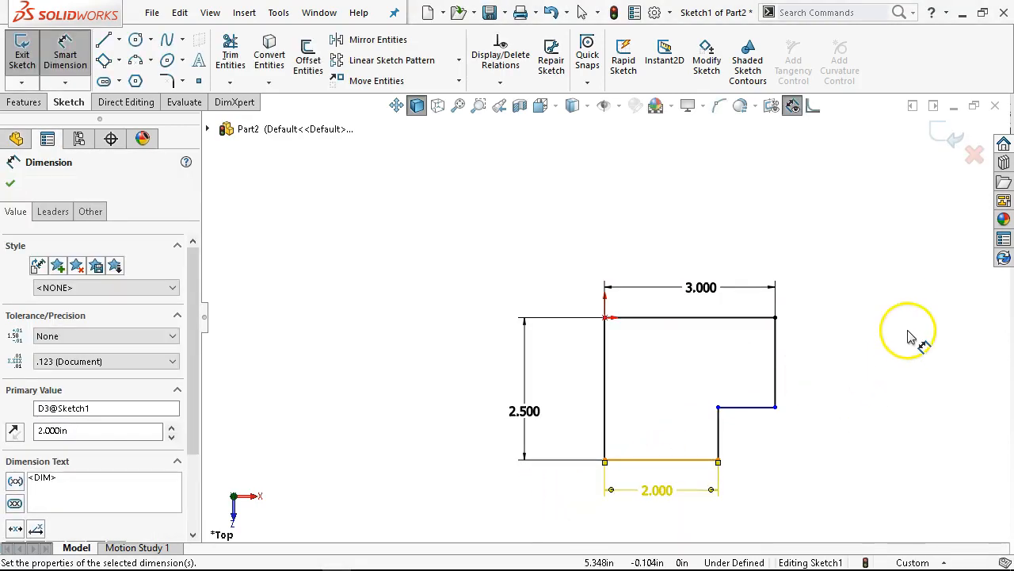
# Step: Dimension the profile's shorter right vertical edge, try 2.5 in as its value, and undo that value
pyautogui.click(776, 363)
pyautogui.click(848, 370)
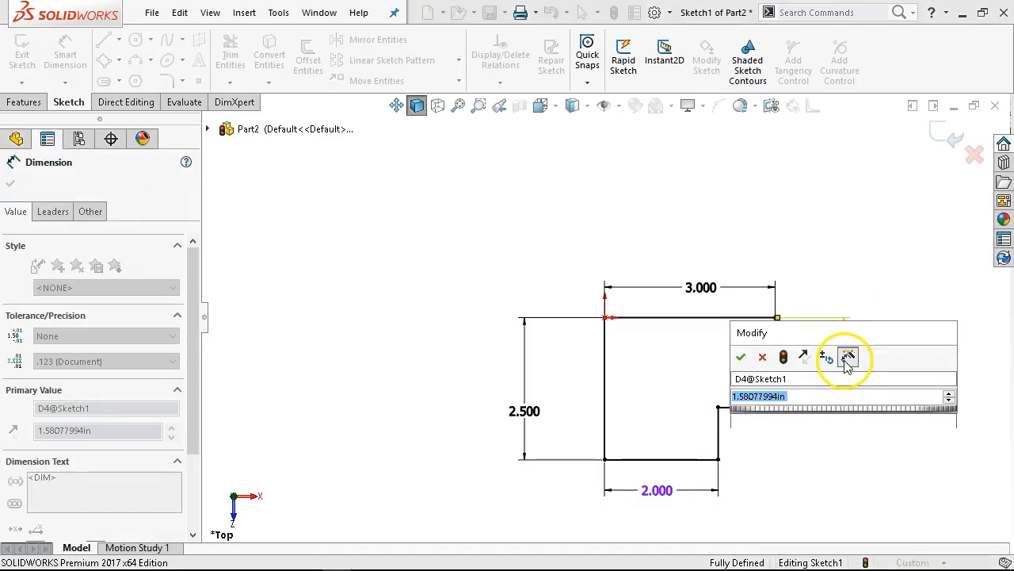
pyautogui.press('Return')
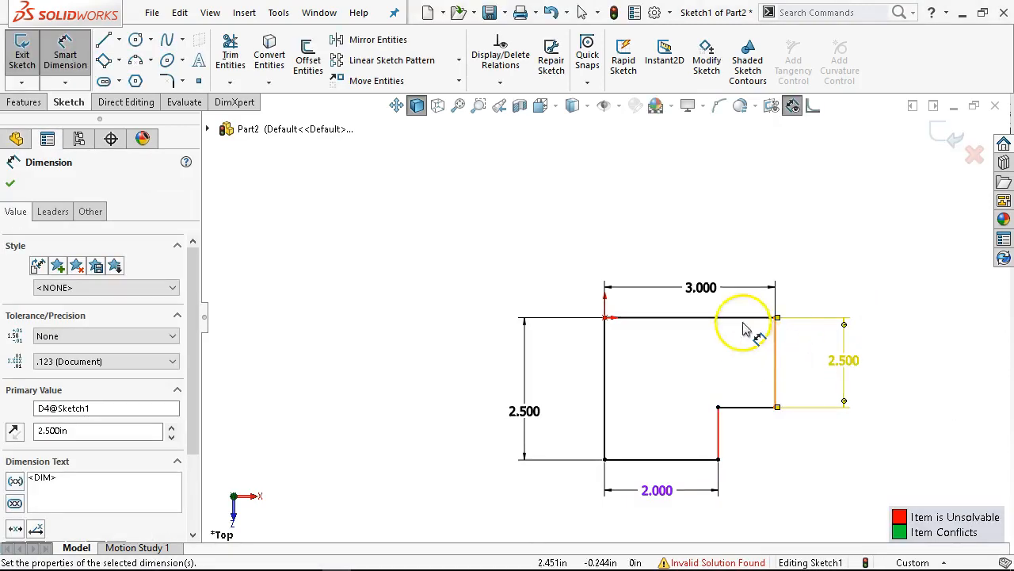
pyautogui.rightClick(785, 204)
pyautogui.click(796, 253)
pyautogui.moveTo(808, 317)
pyautogui.mouseDown(button='middle')
pyautogui.moveTo(808, 385)
pyautogui.moveTo(742, 263)
pyautogui.moveTo(758, 278)
pyautogui.moveTo(664, 415)
pyautogui.mouseUp(button='middle')
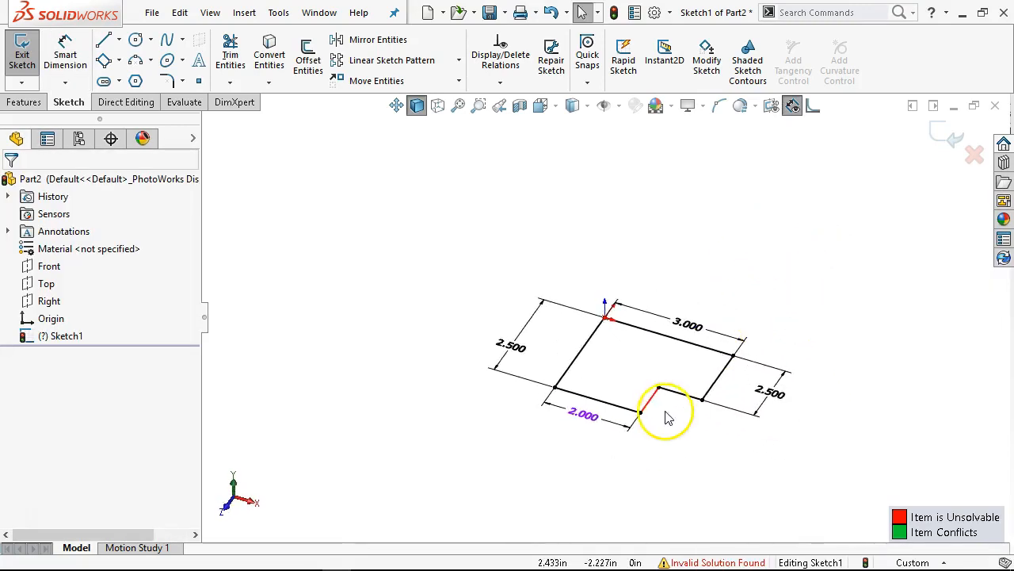
pyautogui.scroll(-3, 669, 418)
pyautogui.hotkey('ctrl', 'z')
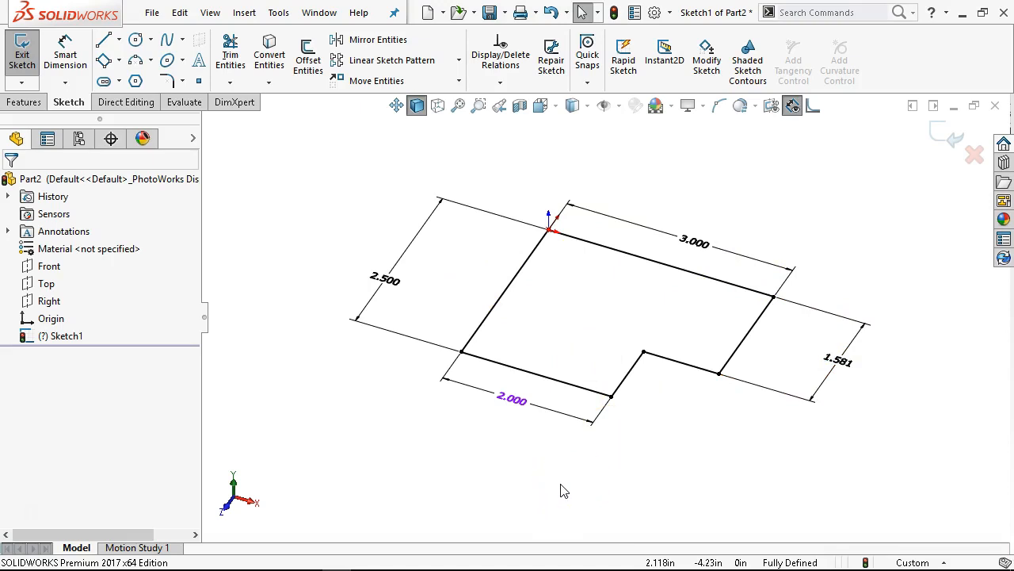
# Step: Set the dimension of the profile's right vertical edge to 1.5 in
pyautogui.doubleClick(836, 358)
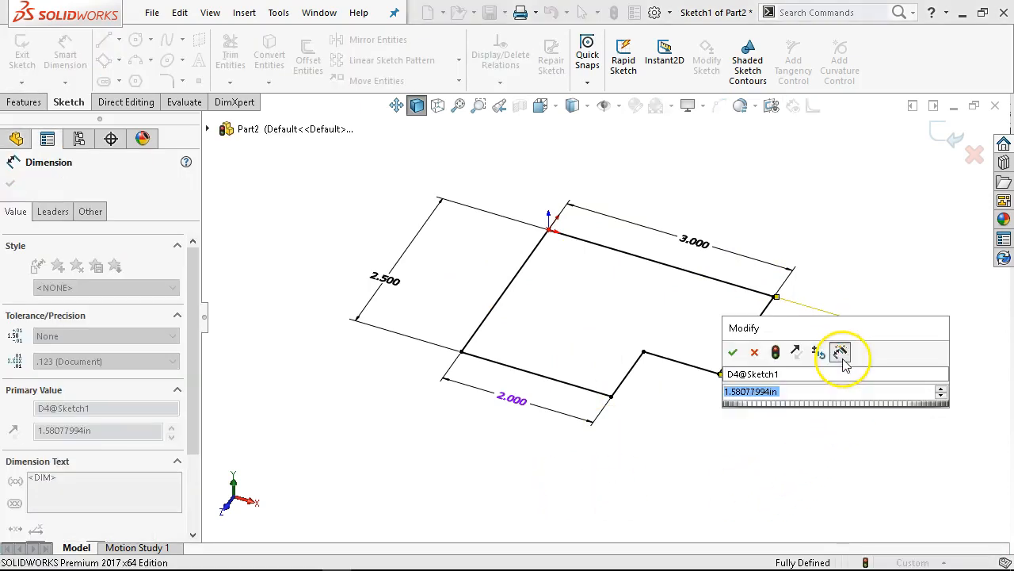
pyautogui.write('1.5')
pyautogui.press('Return')
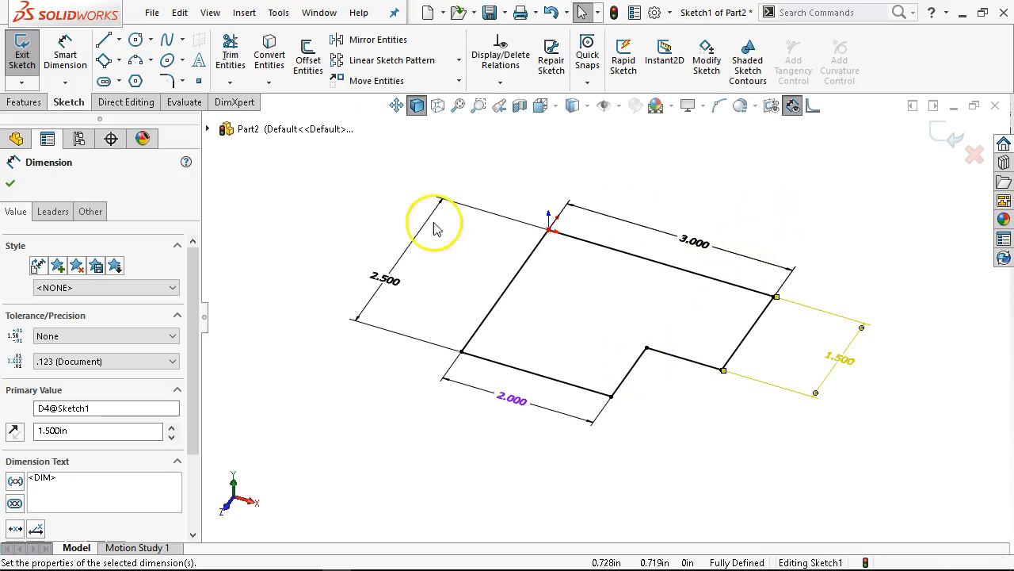
# Step: Extrude the L-shaped profile upward 1.25 in, checking the Pillar Stop drawing in Chrome before accepting the depth
pyautogui.click(25, 107)
pyautogui.click(30, 78)
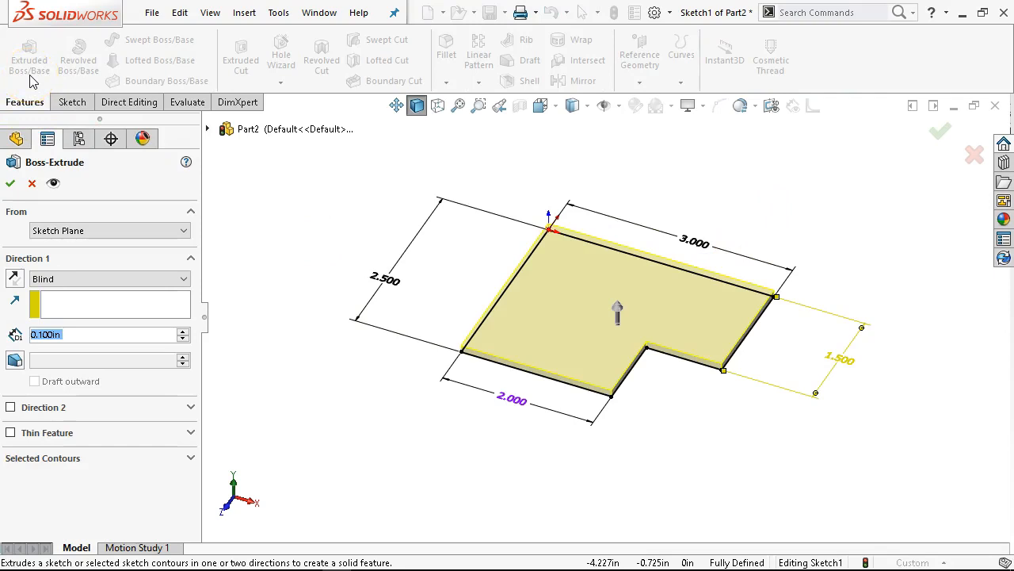
pyautogui.write('1.25')
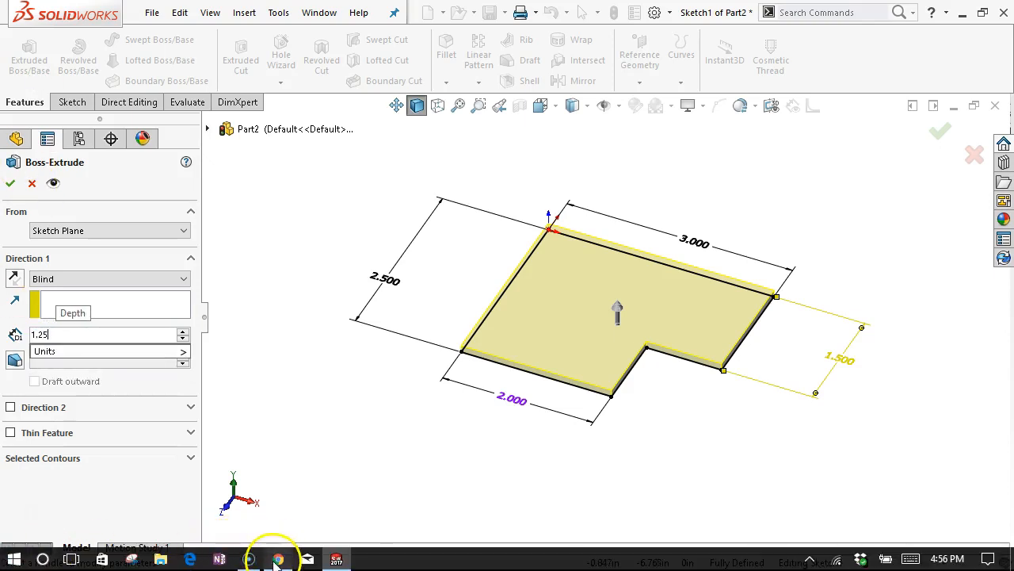
pyautogui.click(277, 559)
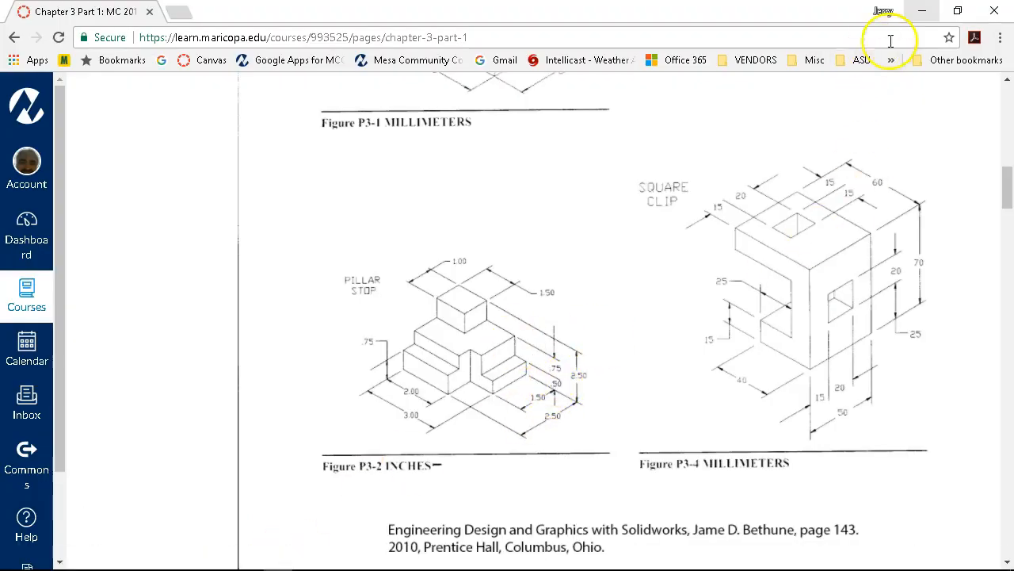
pyautogui.click(922, 14)
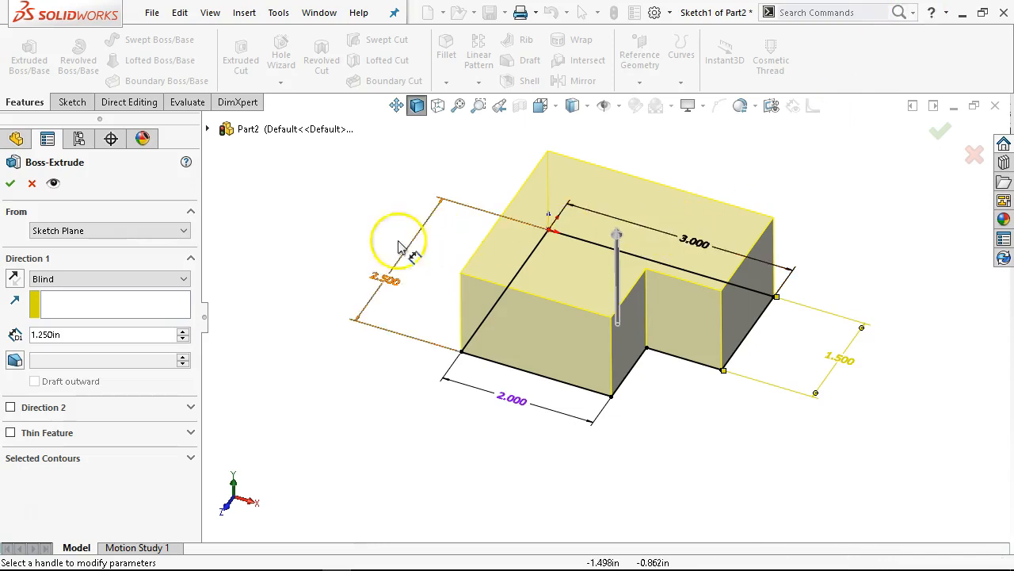
pyautogui.click(11, 183)
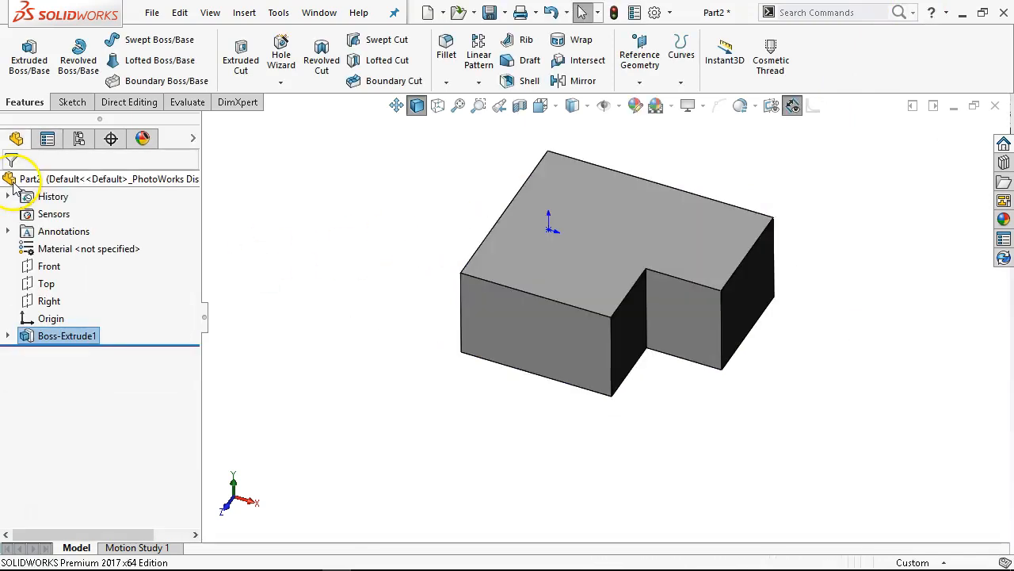
# Step: Start a sketch on the block's 2.5 in long left side face and view that face straight on
pyautogui.moveTo(479, 301); pyautogui.dragTo(655, 309, button='middle')
pyautogui.click(654, 309)
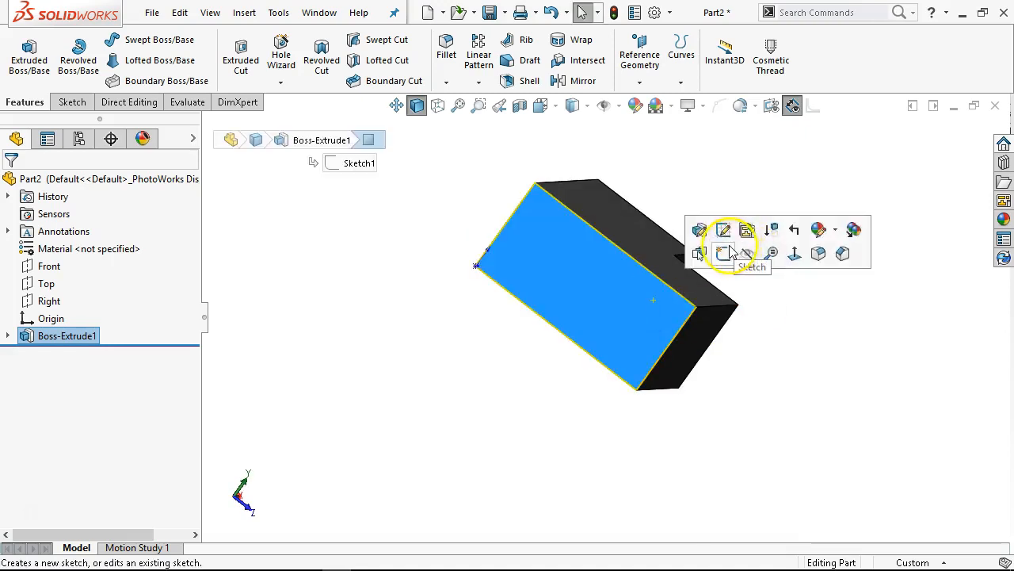
pyautogui.click(723, 250)
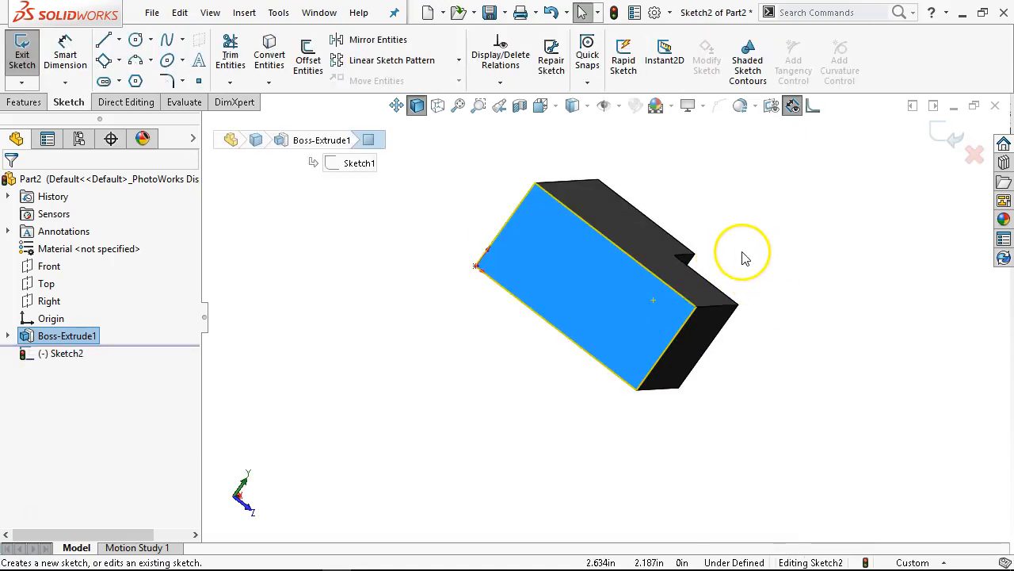
pyautogui.hotkey('ctrl', '8')
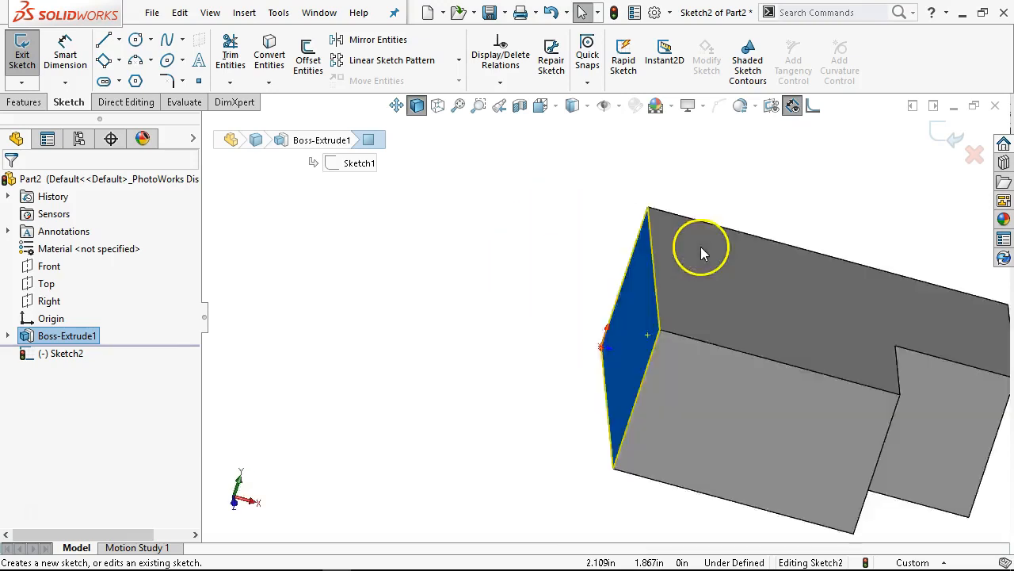
pyautogui.hotkey('ctrl', '8')
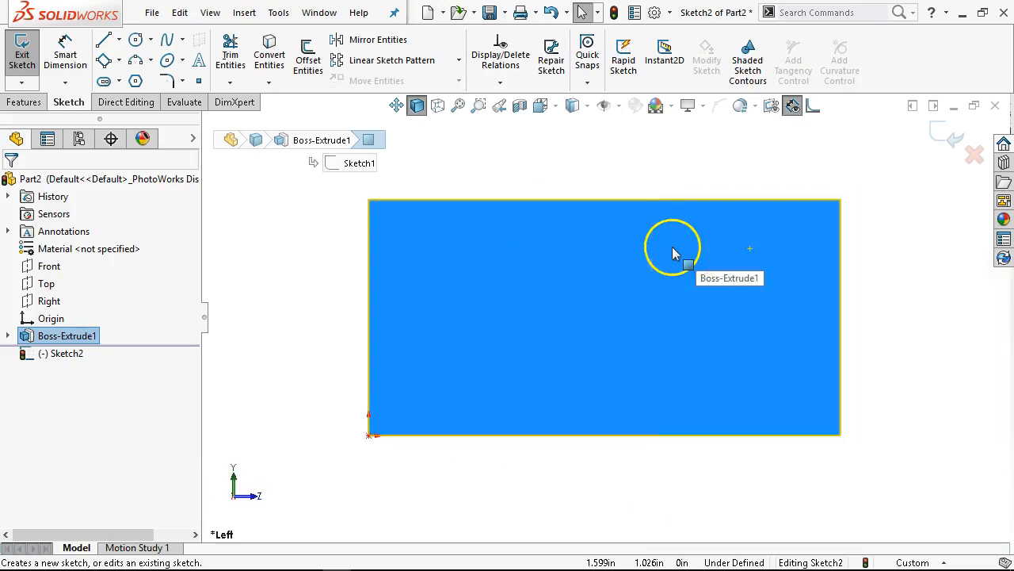
# Step: Draw a corner rectangle inward from the left face's upper front corner and get Smart Dimension ready
pyautogui.click(119, 60)
pyautogui.click(130, 82)
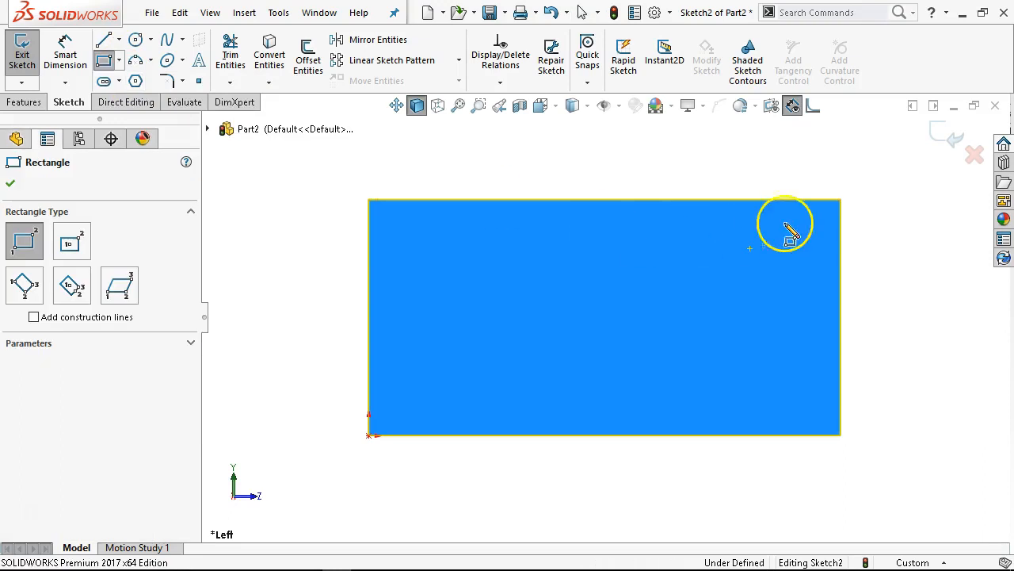
pyautogui.click(840, 199)
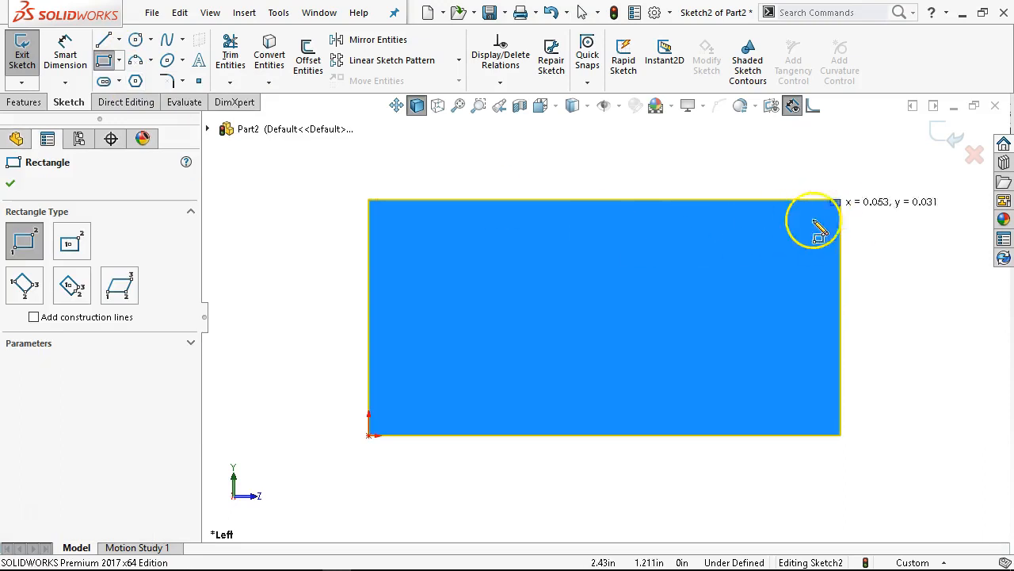
pyautogui.click(745, 325)
pyautogui.rightClick(895, 226)
pyautogui.click(967, 192)
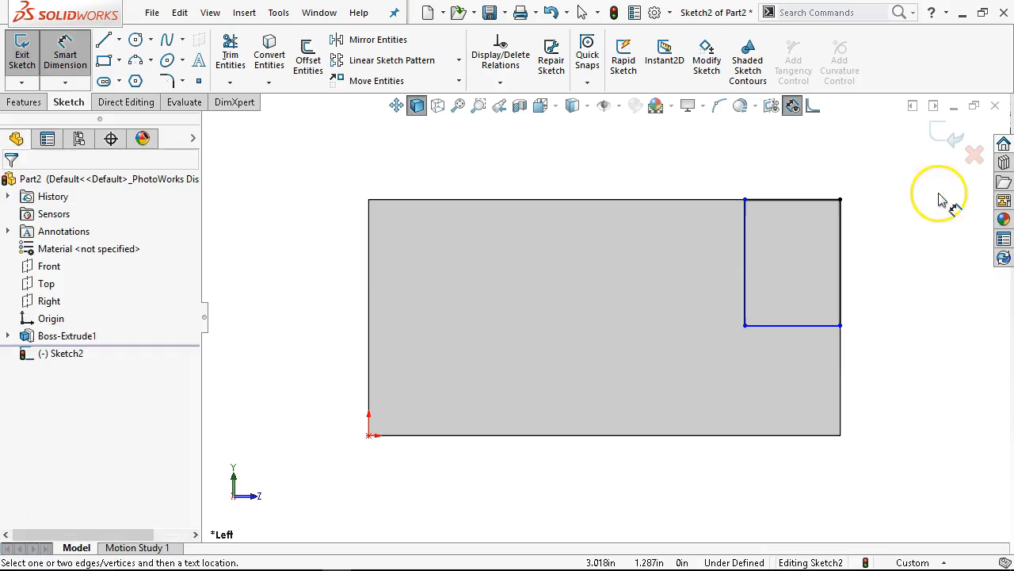
pyautogui.click(841, 241)
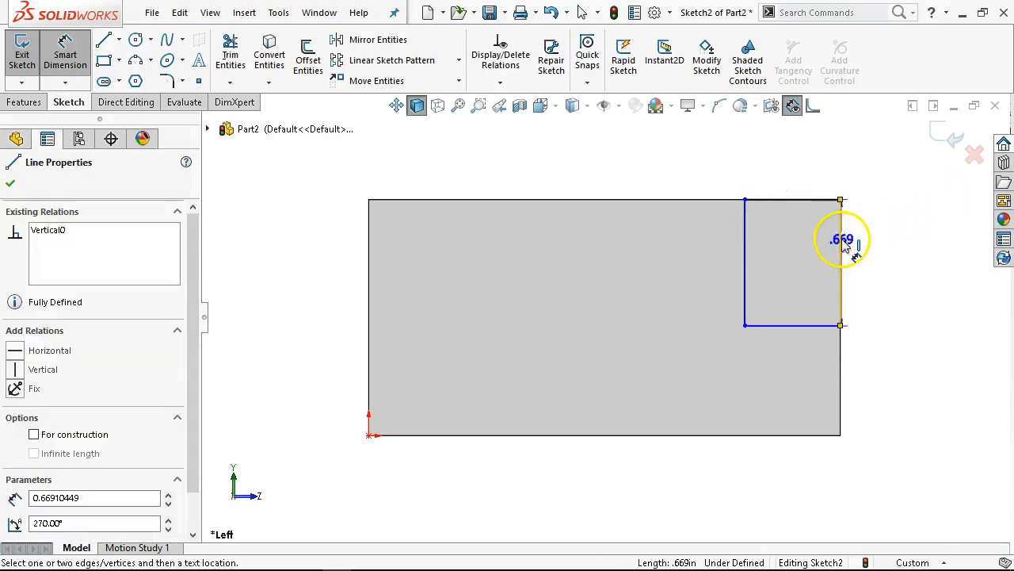
pyautogui.click(872, 252)
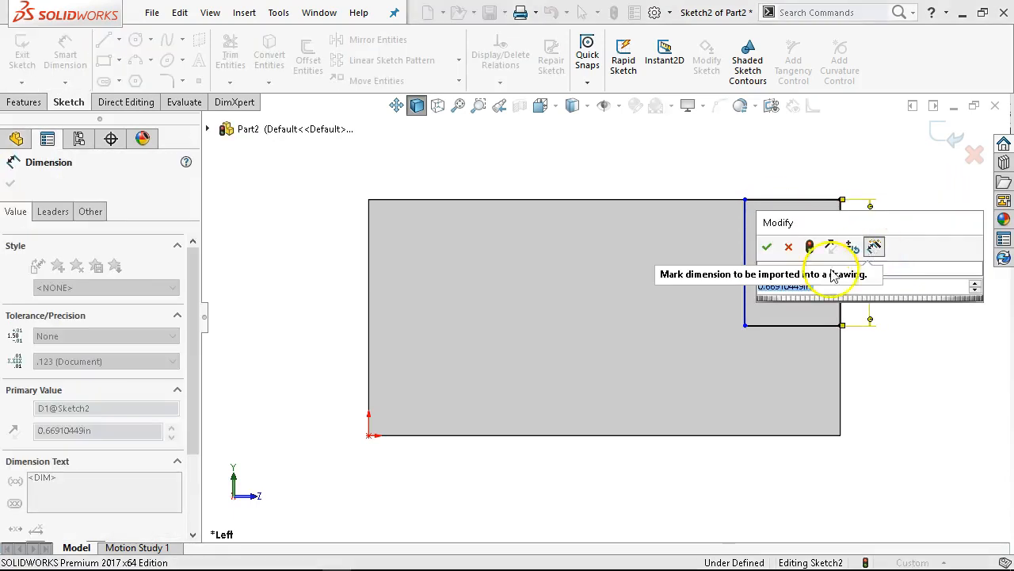
pyautogui.click(787, 249)
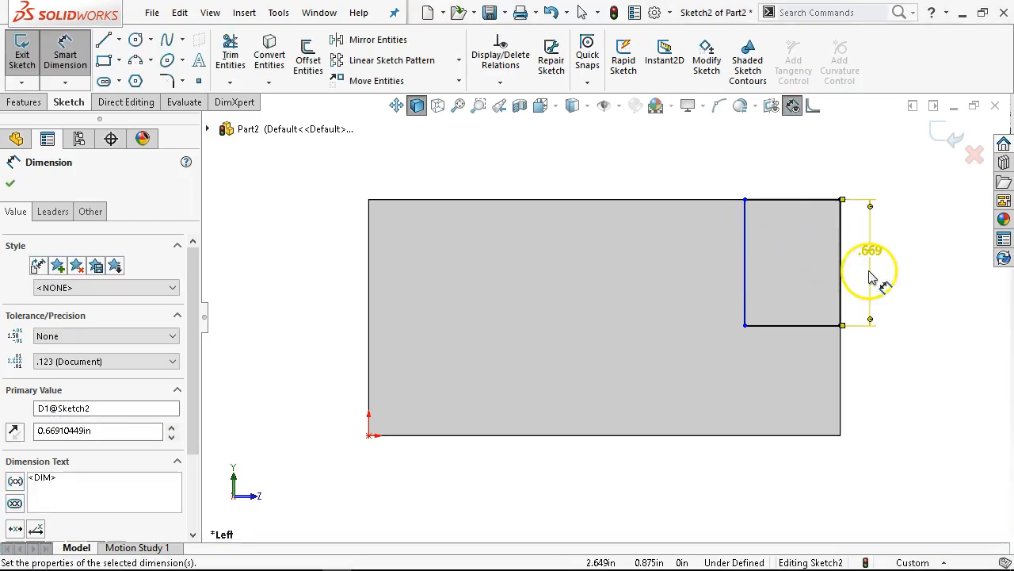
pyautogui.press('Escape')
pyautogui.hotkey('ctrl', 'z')
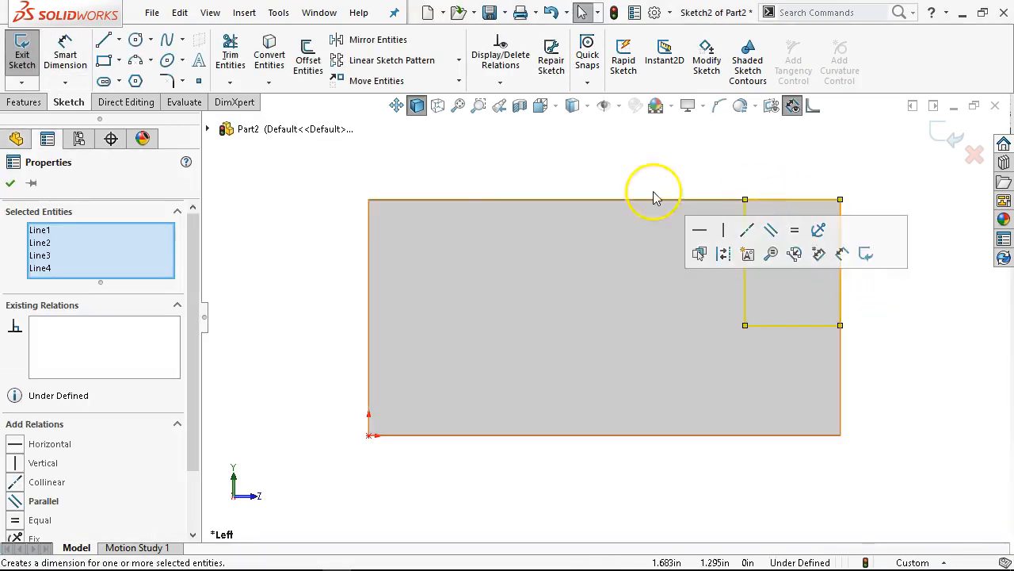
# Step: Dimension the distance from the block's bottom edge to the rectangle's lower edge as 0.75 in
pyautogui.click(65, 54)
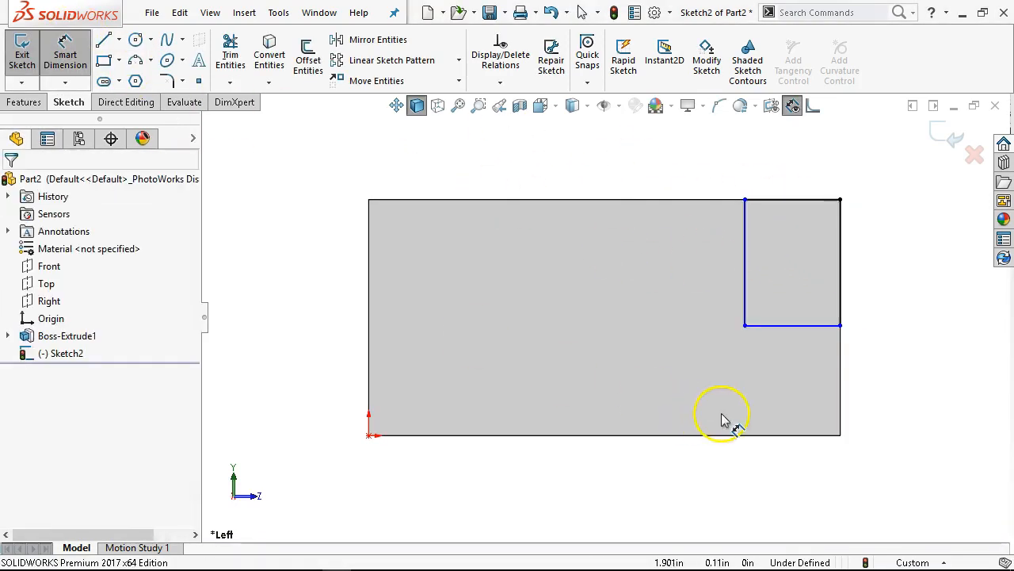
pyautogui.click(773, 436)
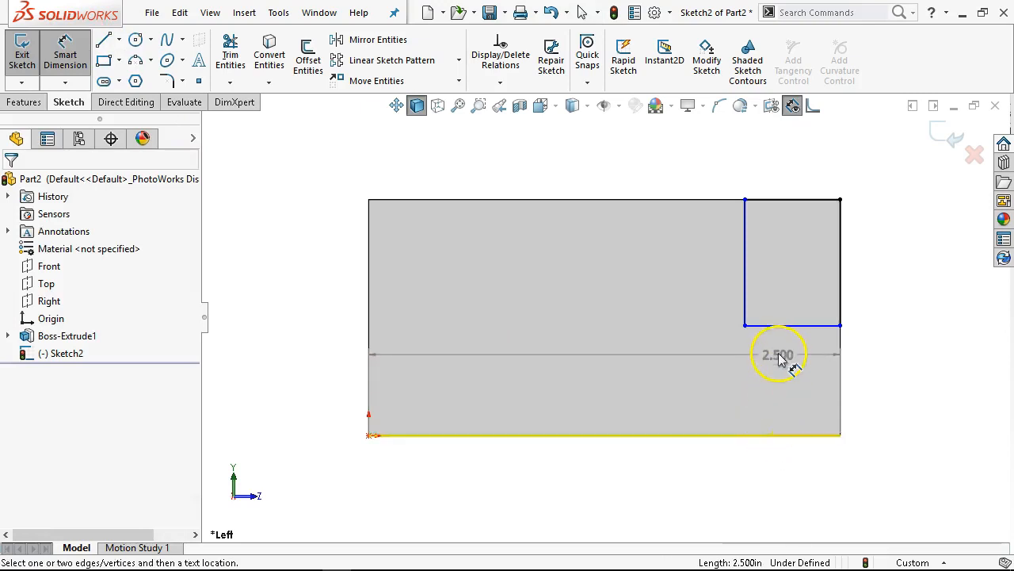
pyautogui.click(780, 326)
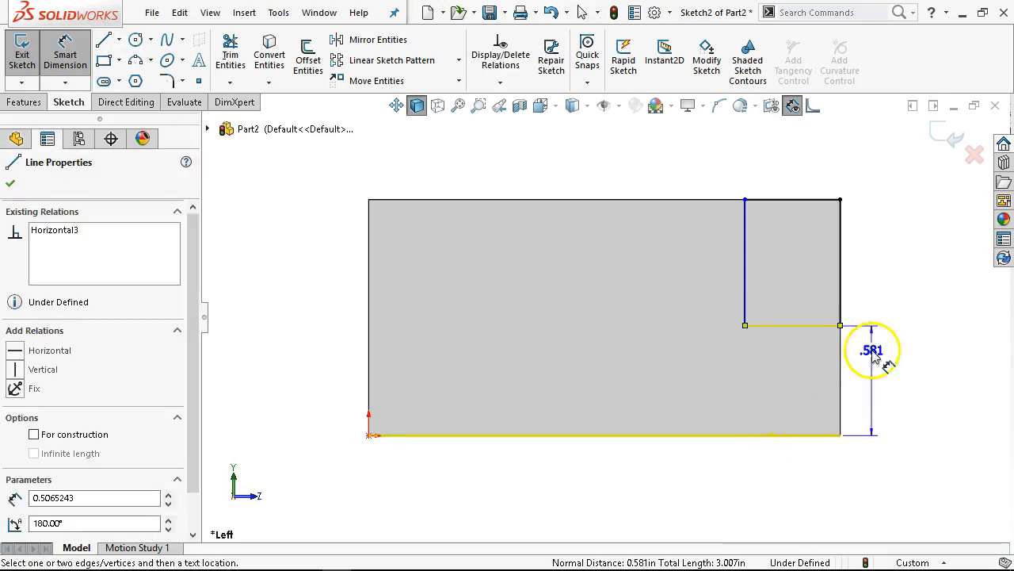
pyautogui.click(873, 388)
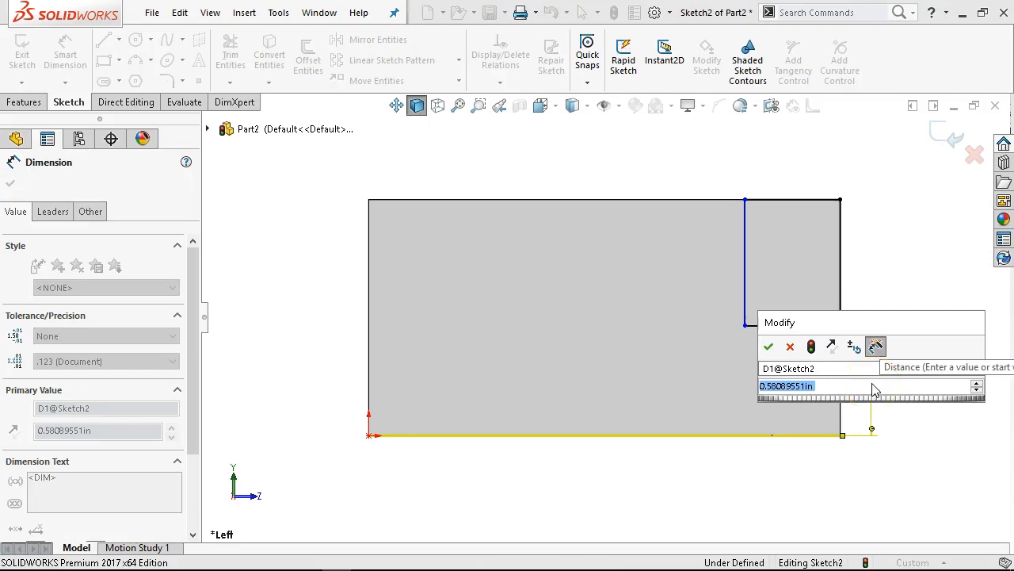
pyautogui.write('.')
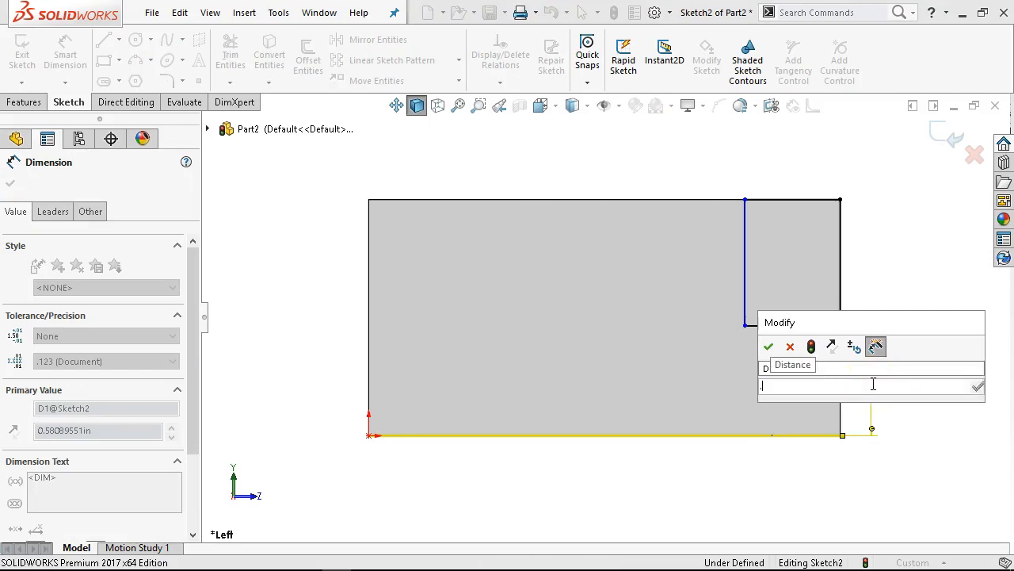
pyautogui.write('75')
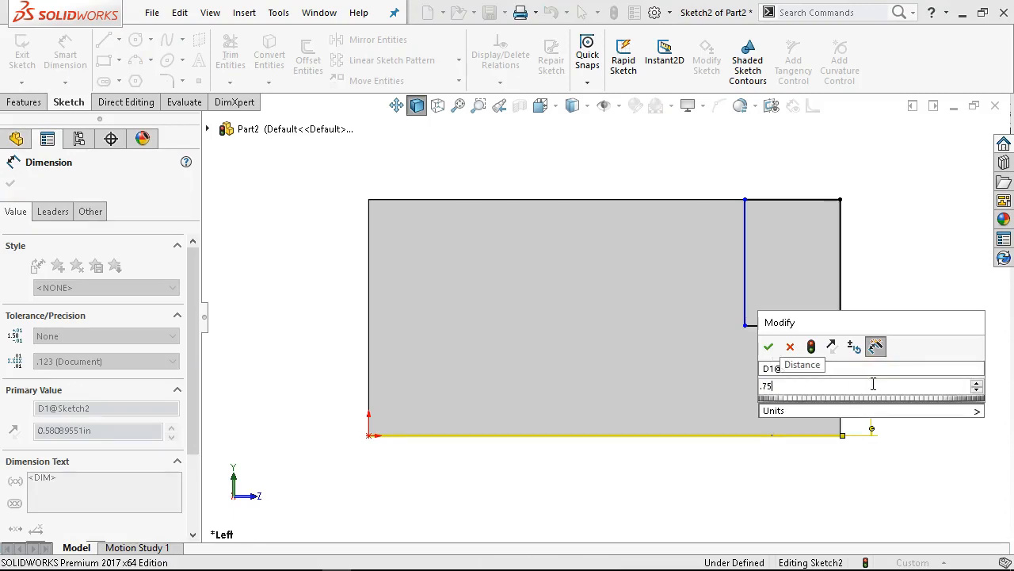
pyautogui.click(768, 347)
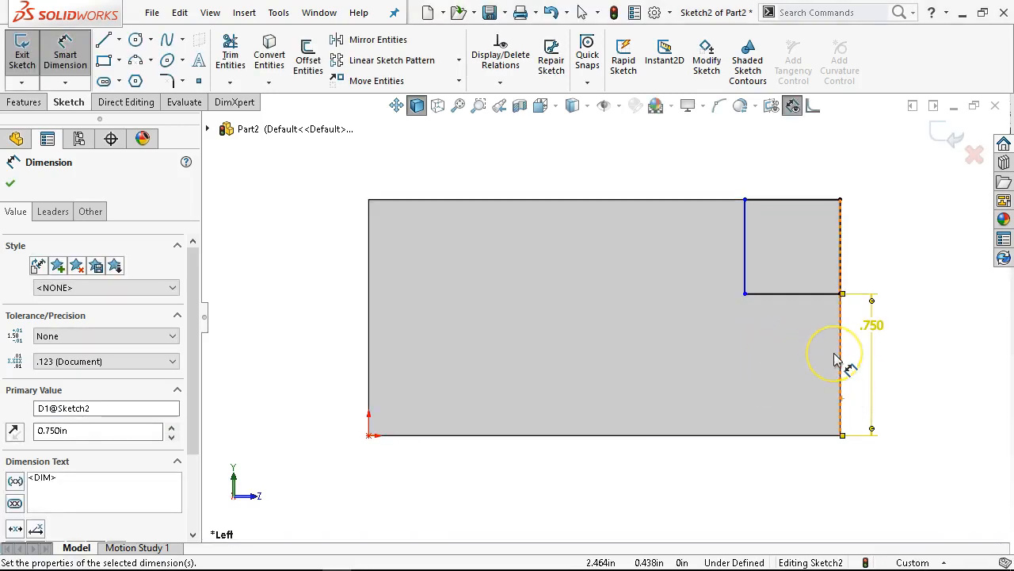
# Step: Dimension the rectangle's upper edge and set its width to 0.375 in
pyautogui.moveTo(804, 339)
pyautogui.mouseDown(button='middle')
pyautogui.moveTo(728, 361)
pyautogui.moveTo(741, 385)
pyautogui.mouseUp(button='middle')
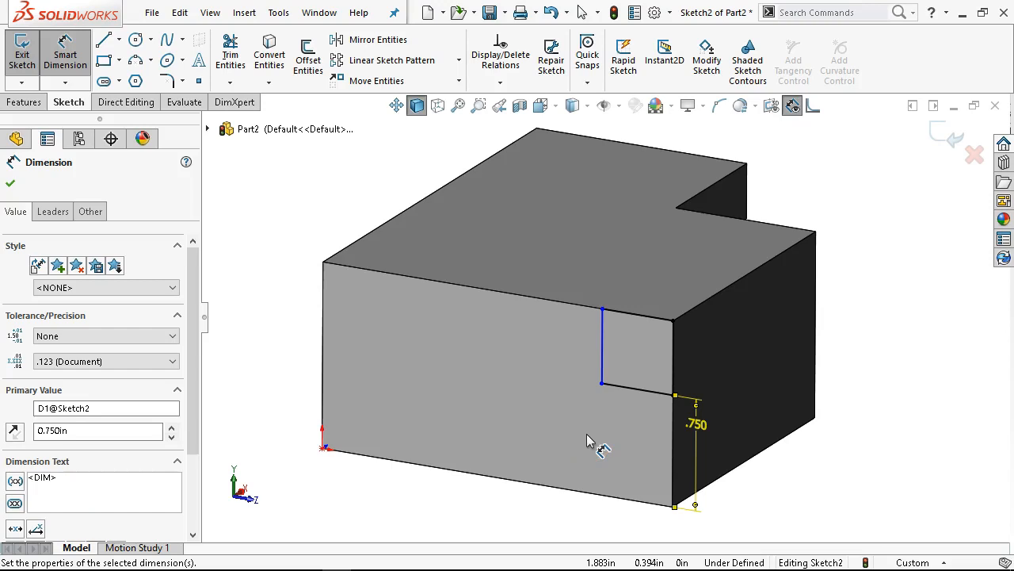
pyautogui.click(633, 313)
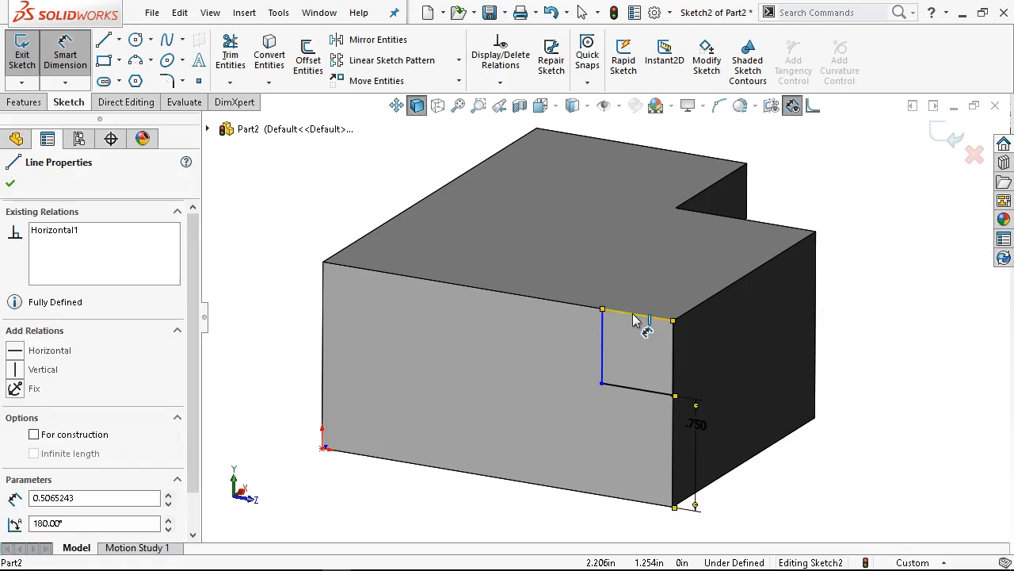
pyautogui.click(639, 276)
pyautogui.write('.375')
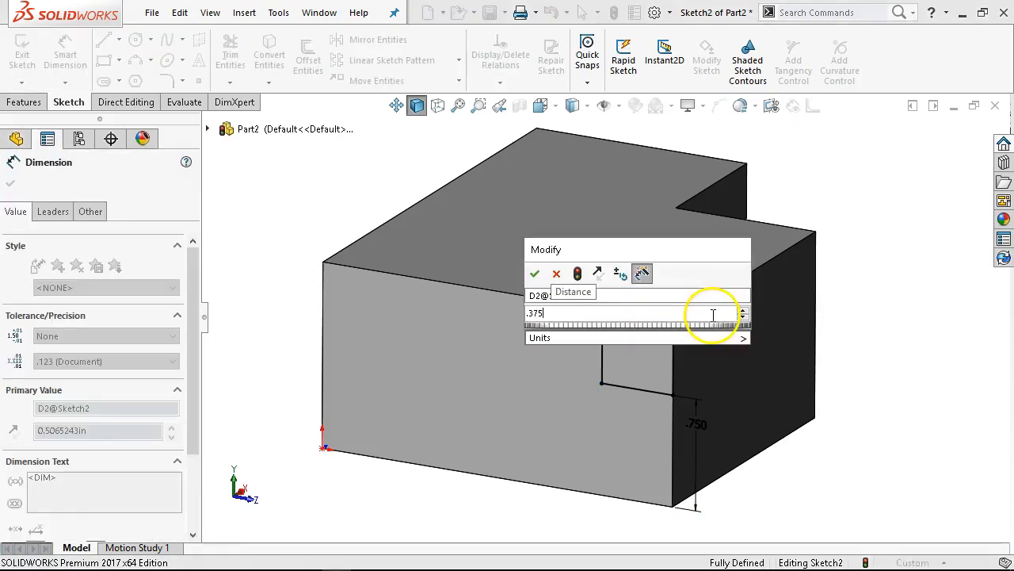
pyautogui.press('Return')
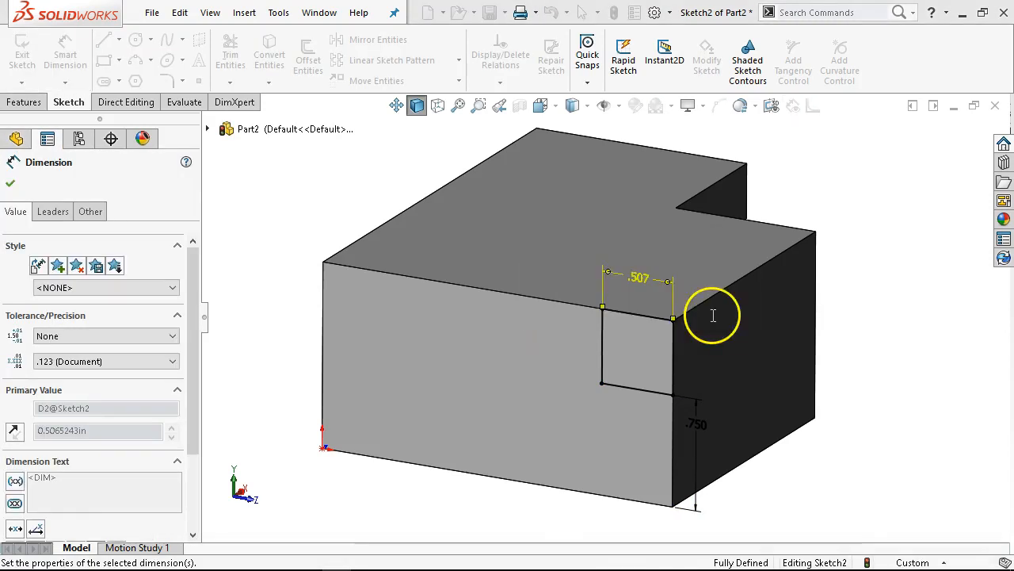
# Step: Start an extruded cut from the rectangle on the left face with the end condition Through All
pyautogui.click(24, 102)
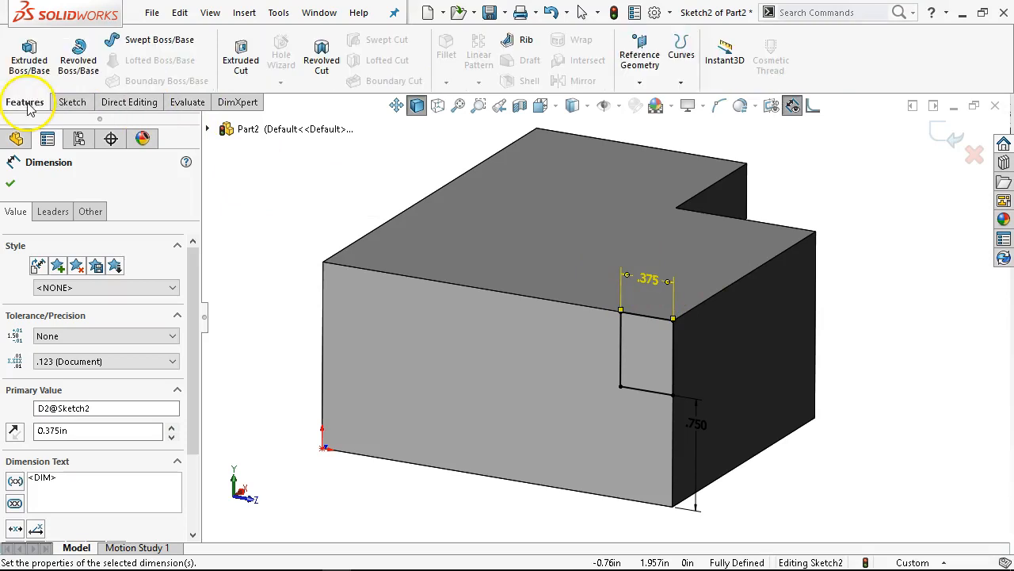
pyautogui.click(247, 62)
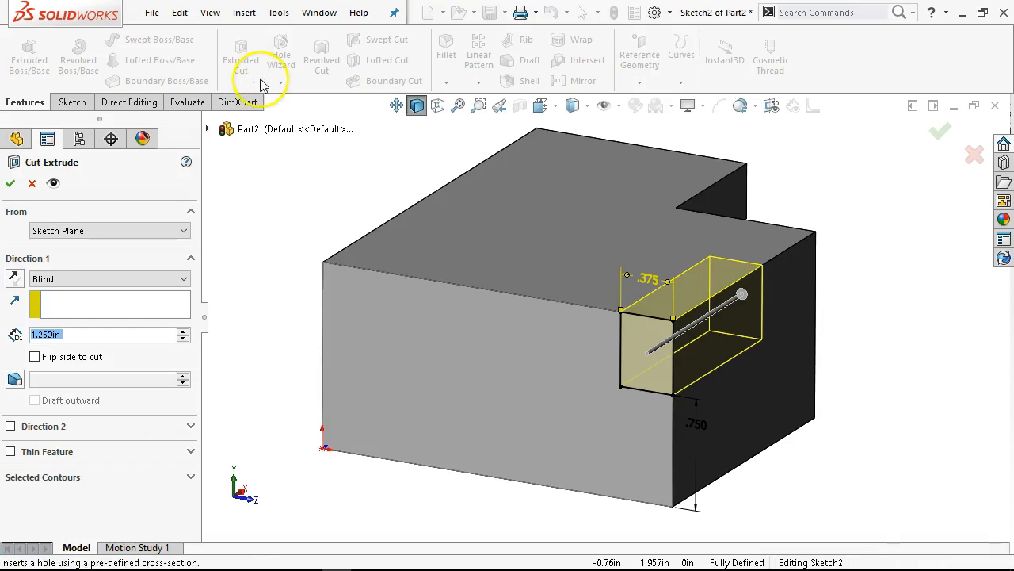
pyautogui.click(107, 278)
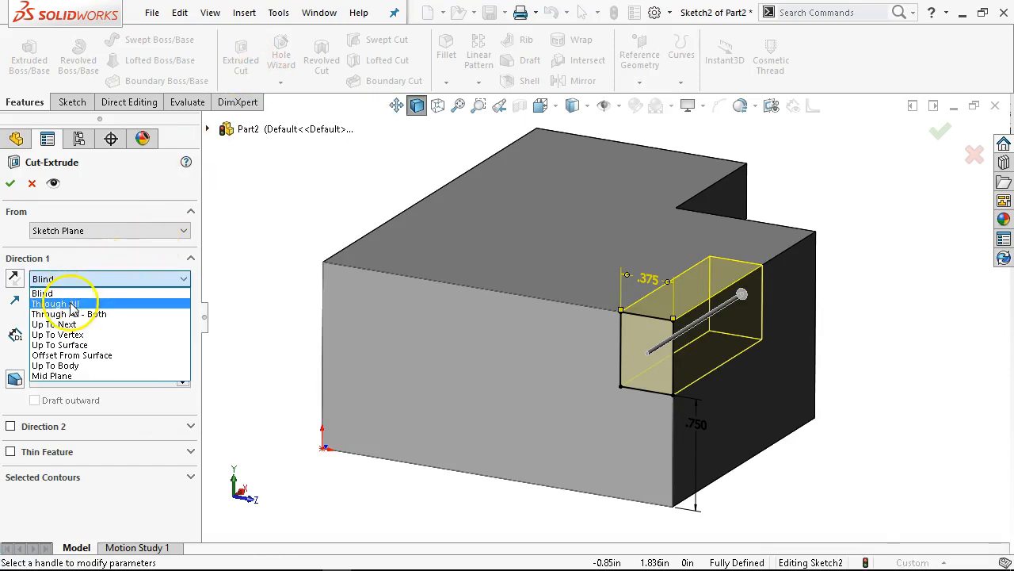
pyautogui.click(75, 298)
pyautogui.moveTo(607, 215); pyautogui.dragTo(583, 267, button='middle')
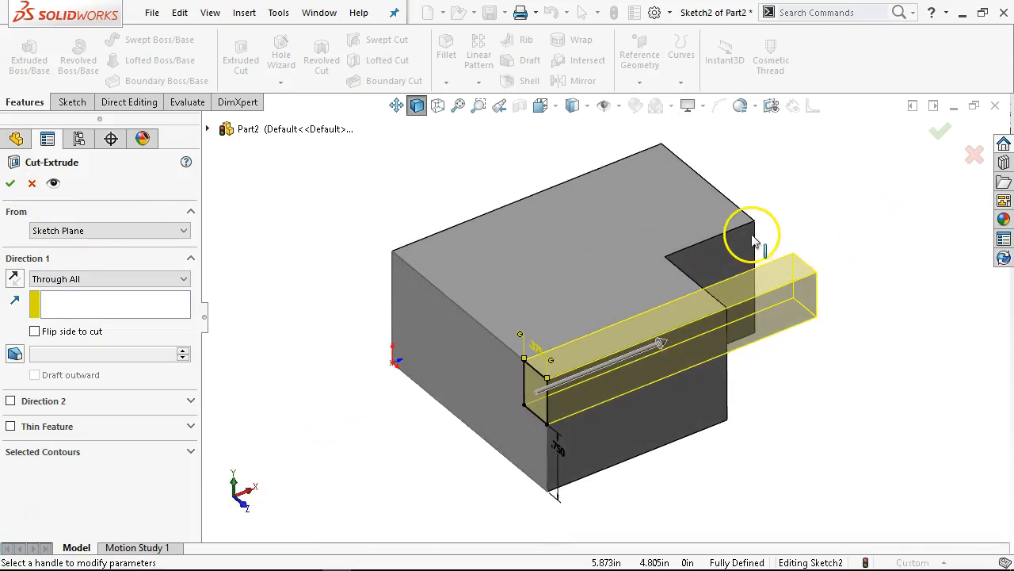
# Step: Try the Up To Next end condition for the front step cut
pyautogui.click(86, 279)
pyautogui.click(54, 324)
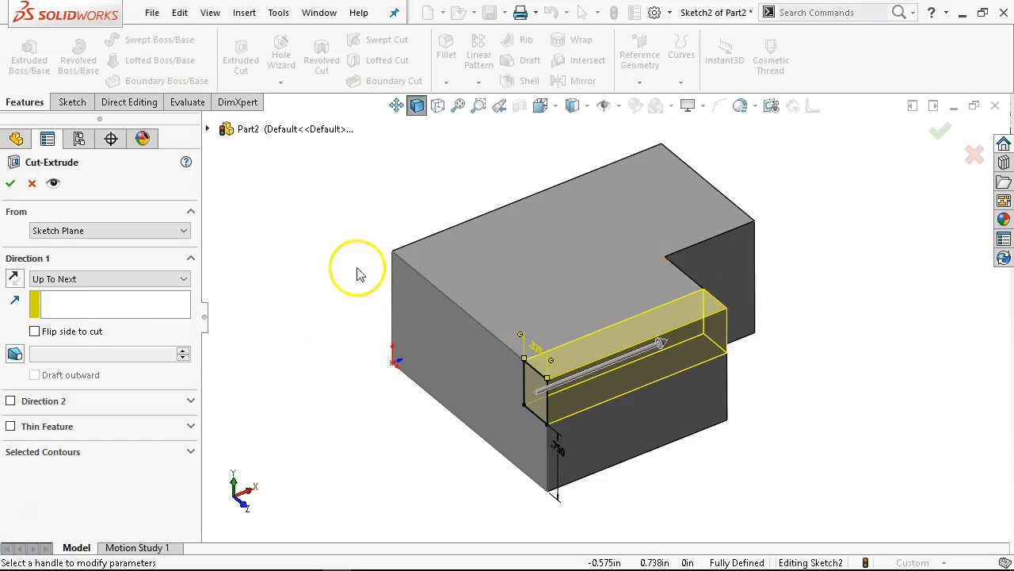
pyautogui.click(83, 283)
pyautogui.click(83, 283)
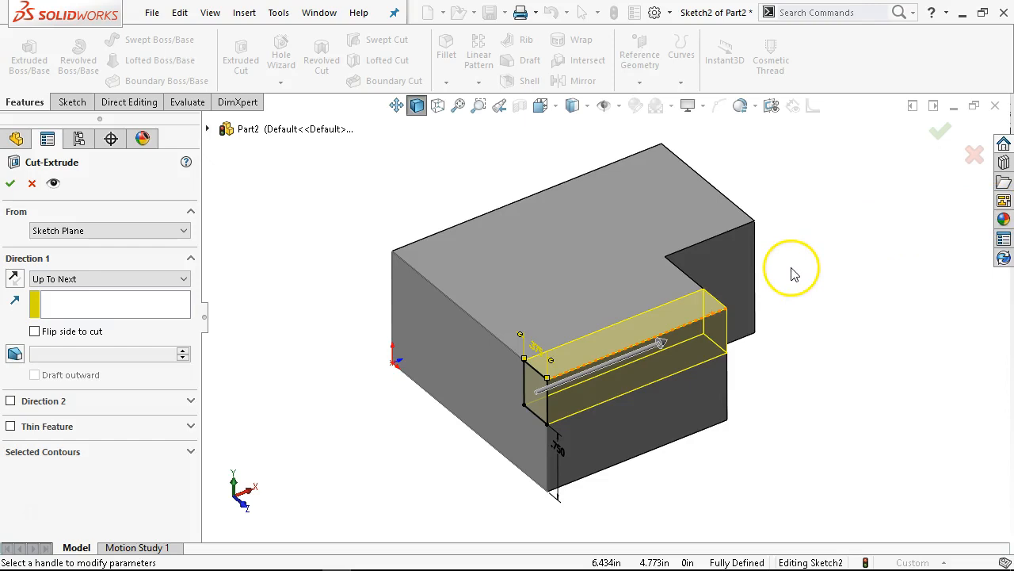
# Step: Set the front step cut's end condition to Through All and accept the cut
pyautogui.click(107, 285)
pyautogui.click(93, 306)
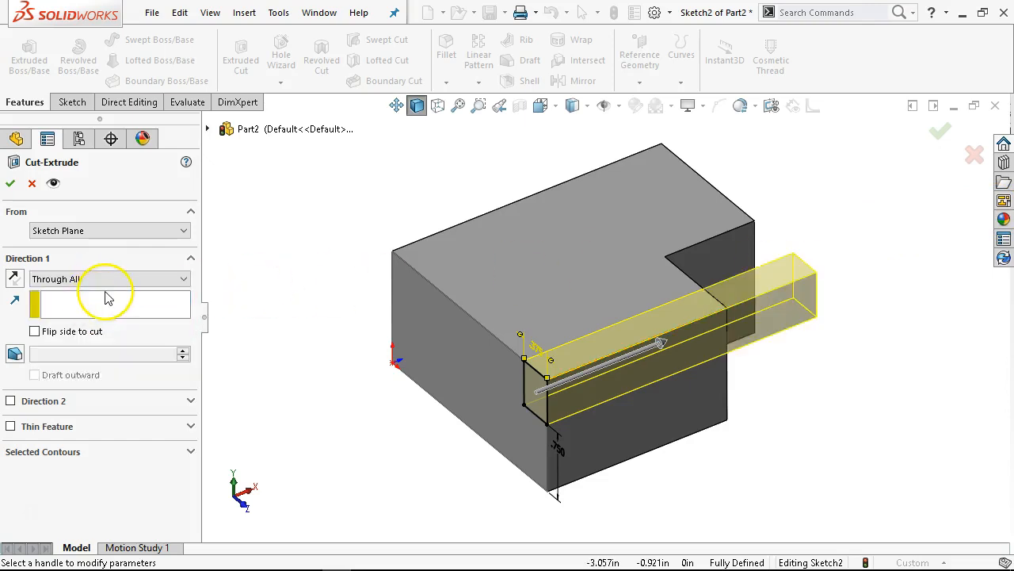
pyautogui.click(11, 186)
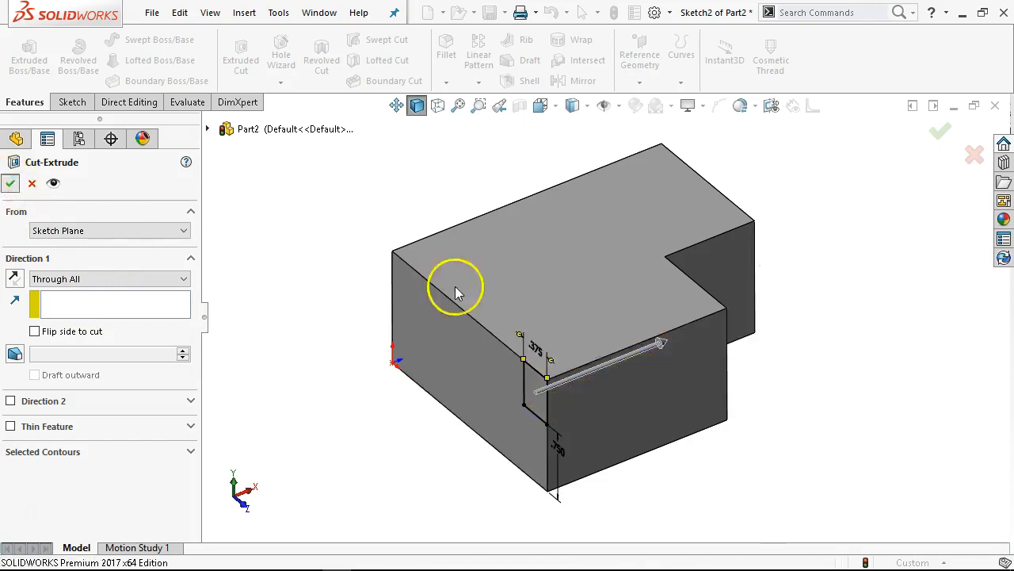
# Step: Start a sketch on the L's recessed front face and draw a corner rectangle about 0.43 by 0.66 in from its upper outer corner
pyautogui.click(739, 273)
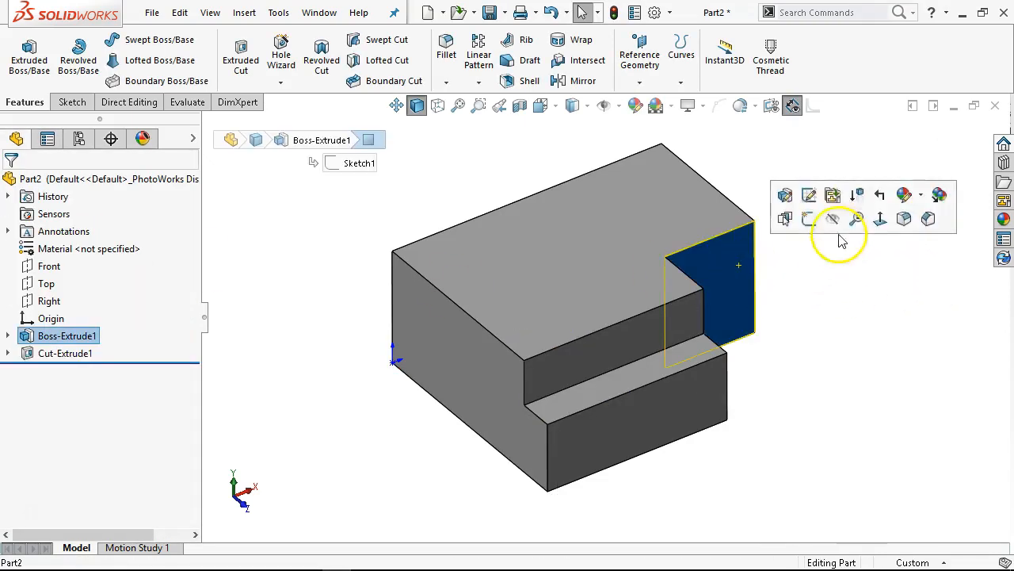
pyautogui.click(809, 222)
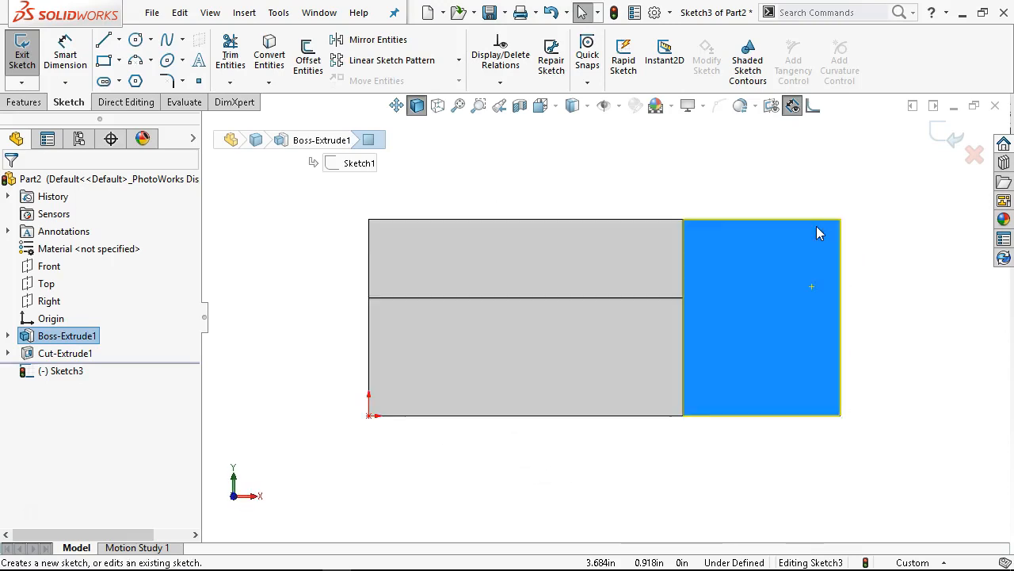
pyautogui.click(103, 60)
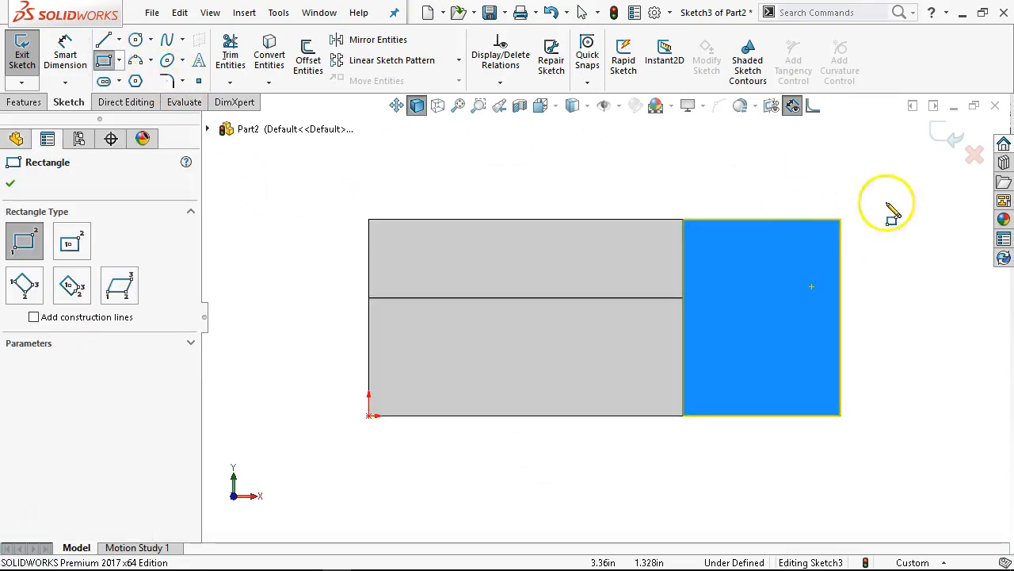
pyautogui.click(840, 219)
pyautogui.click(773, 322)
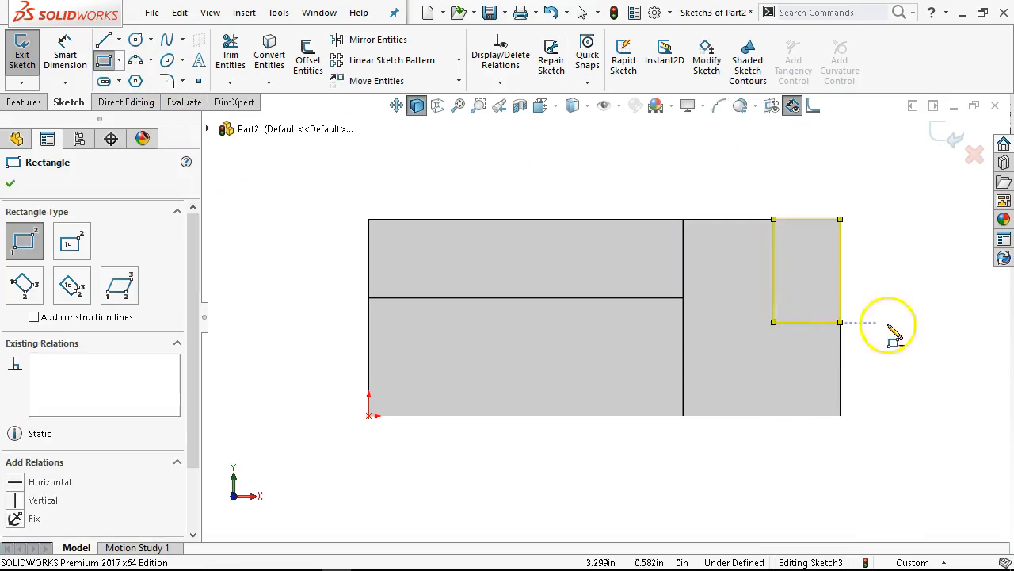
# Step: Dimension the rectangle on the recessed face 0.5 in wide and 0.75 in tall
pyautogui.rightClick(927, 309)
pyautogui.click(949, 272)
pyautogui.click(807, 220)
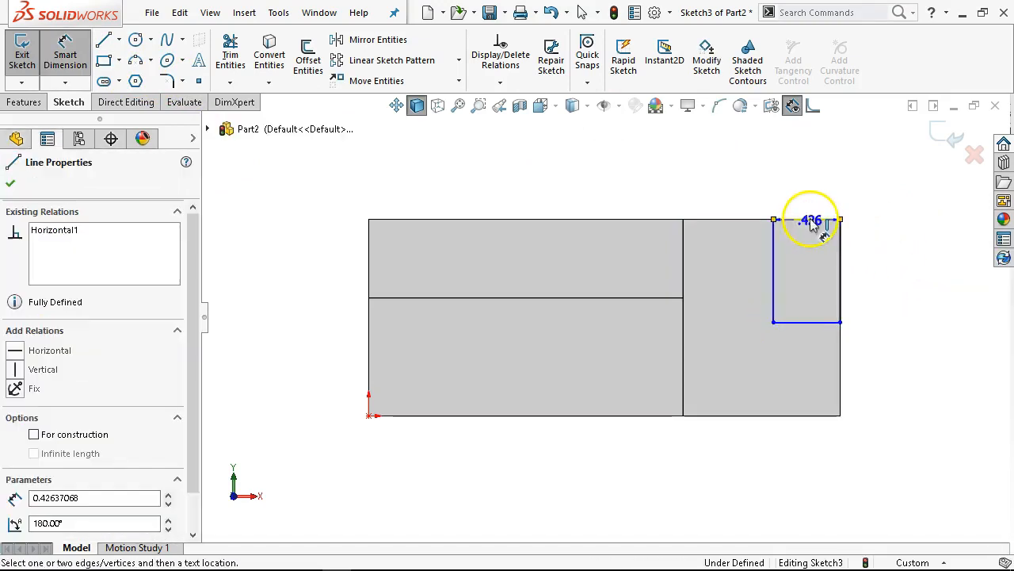
pyautogui.click(802, 191)
pyautogui.write('.5')
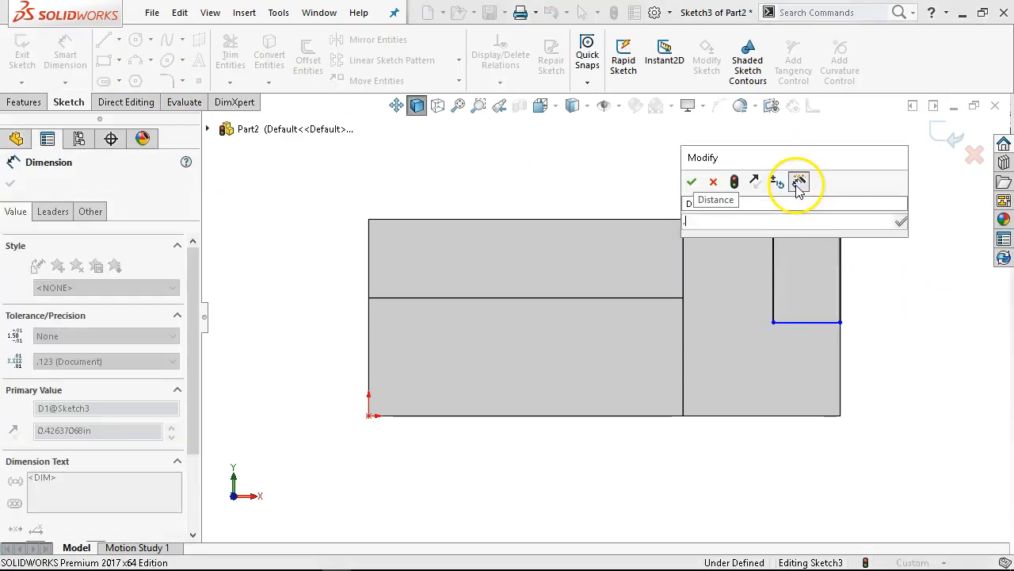
pyautogui.press('Return')
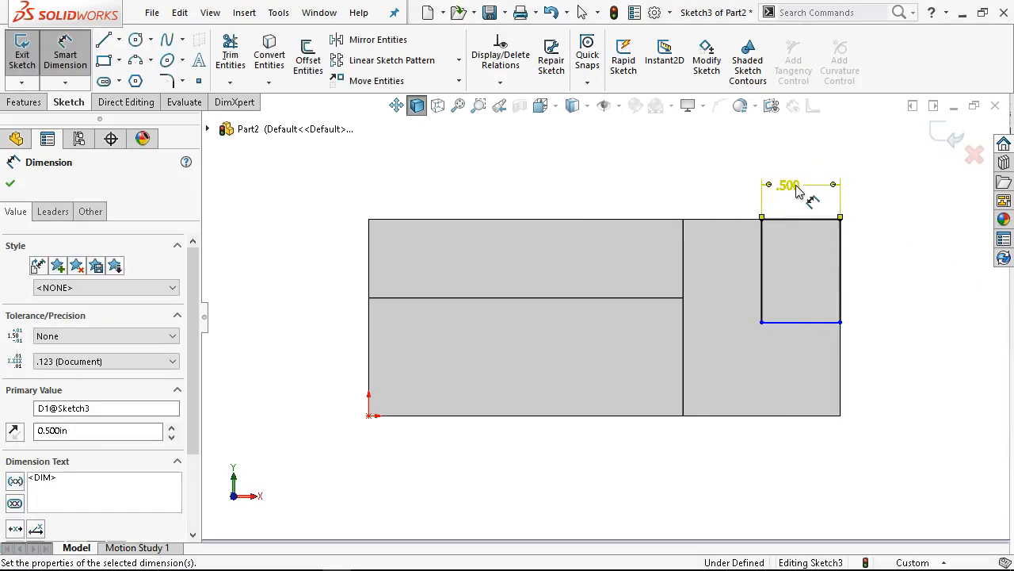
pyautogui.click(842, 288)
pyautogui.click(870, 271)
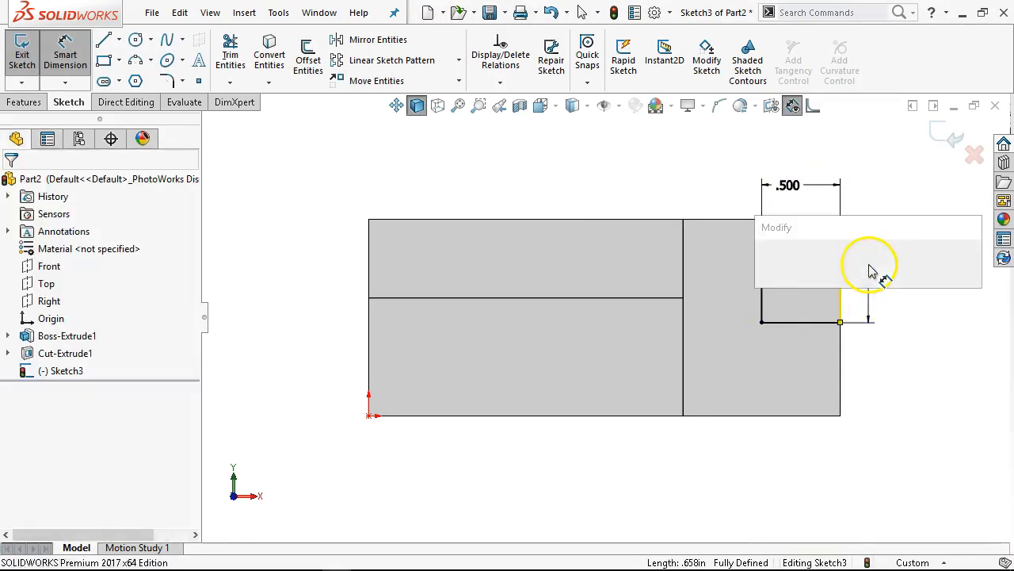
pyautogui.write('.75')
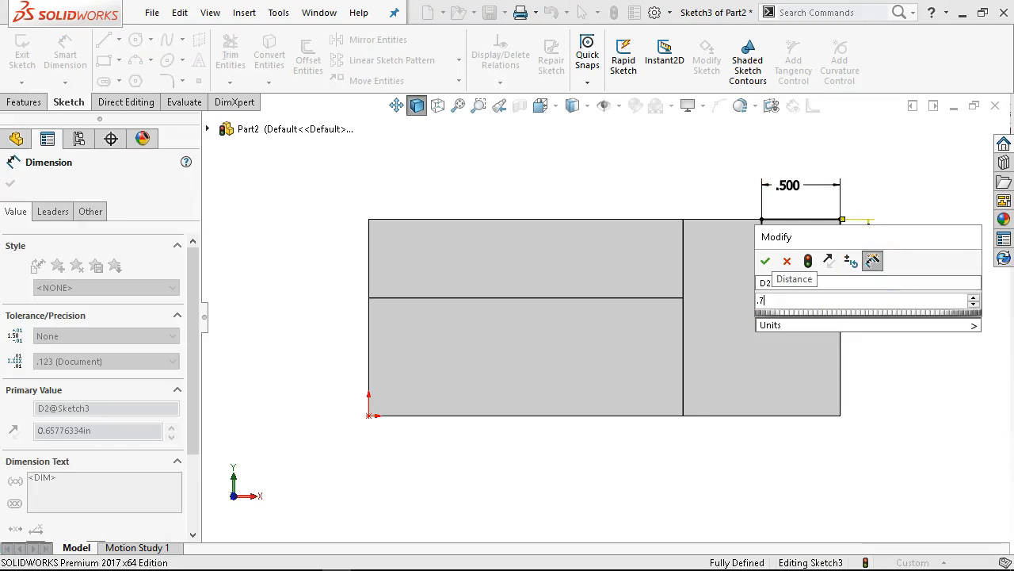
pyautogui.press('Return')
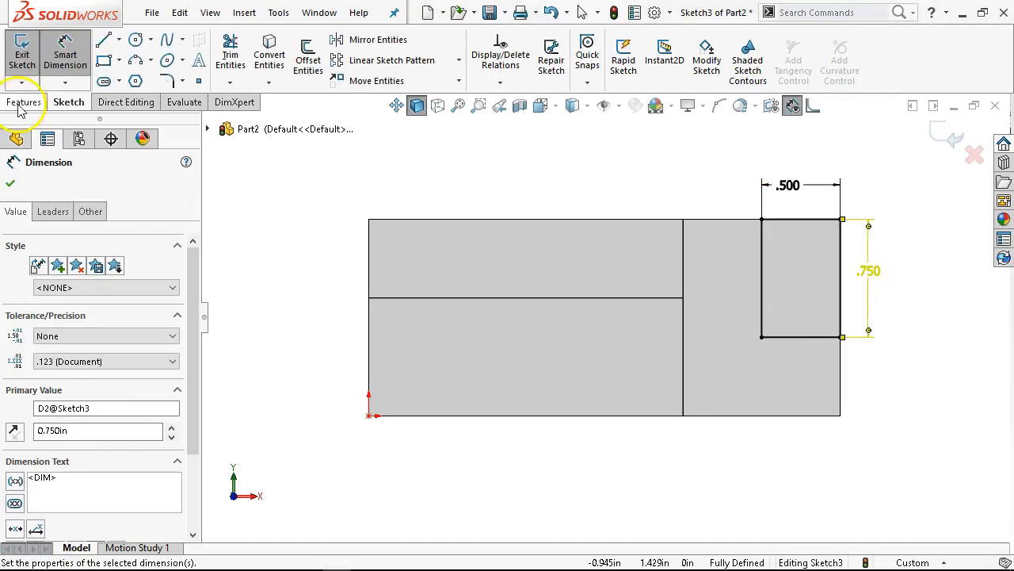
# Step: Cut the 0.5 by 0.75 in corner rectangle out of the L with a Through All extruded cut
pyautogui.click(24, 103)
pyautogui.click(241, 59)
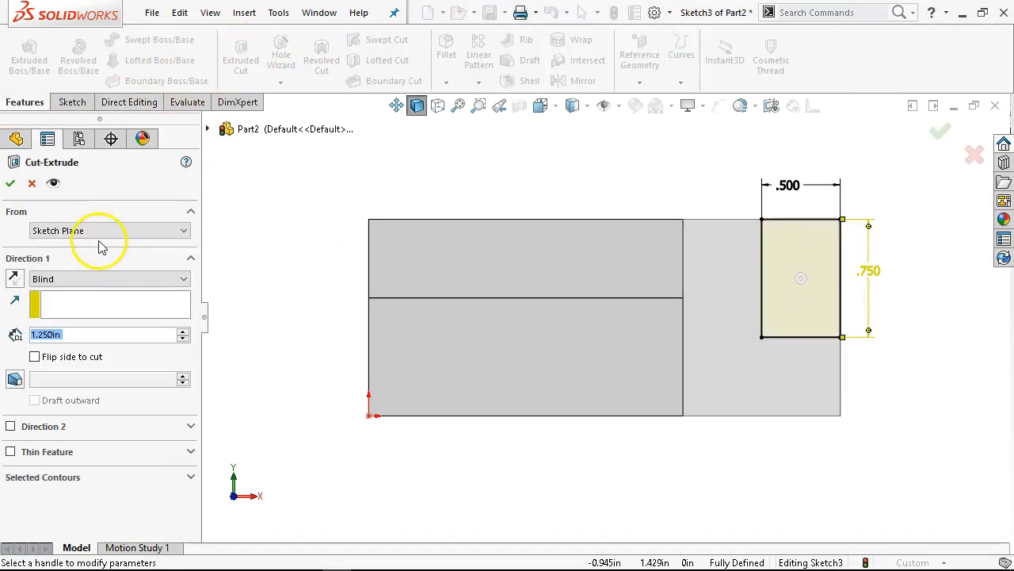
pyautogui.click(94, 283)
pyautogui.click(55, 304)
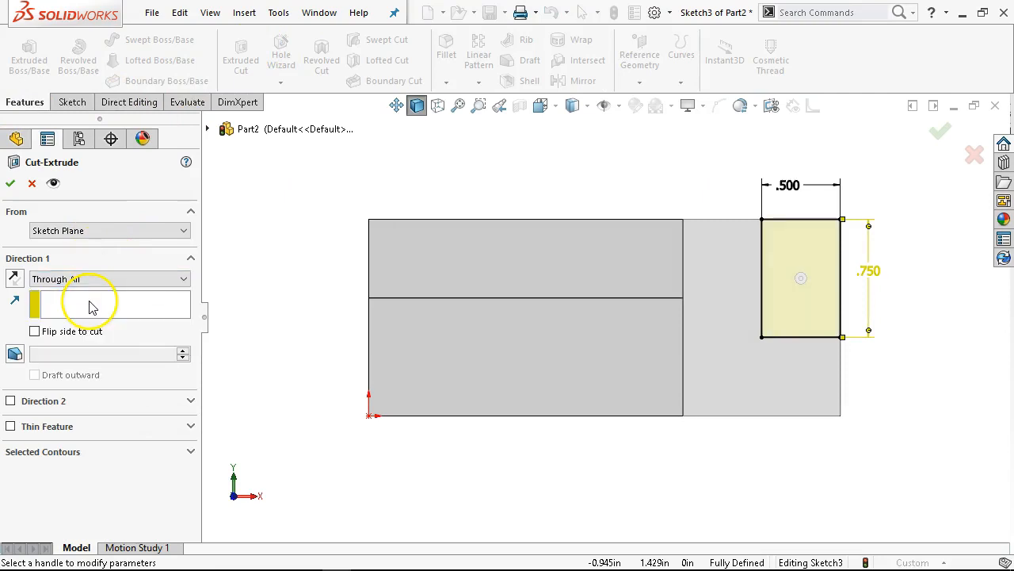
pyautogui.click(11, 183)
# Step: Start a sketch on the base's top face and draw a corner rectangle about 1.04 by 0.62 in from its rear corner
pyautogui.moveTo(679, 267); pyautogui.dragTo(602, 362, button='middle')
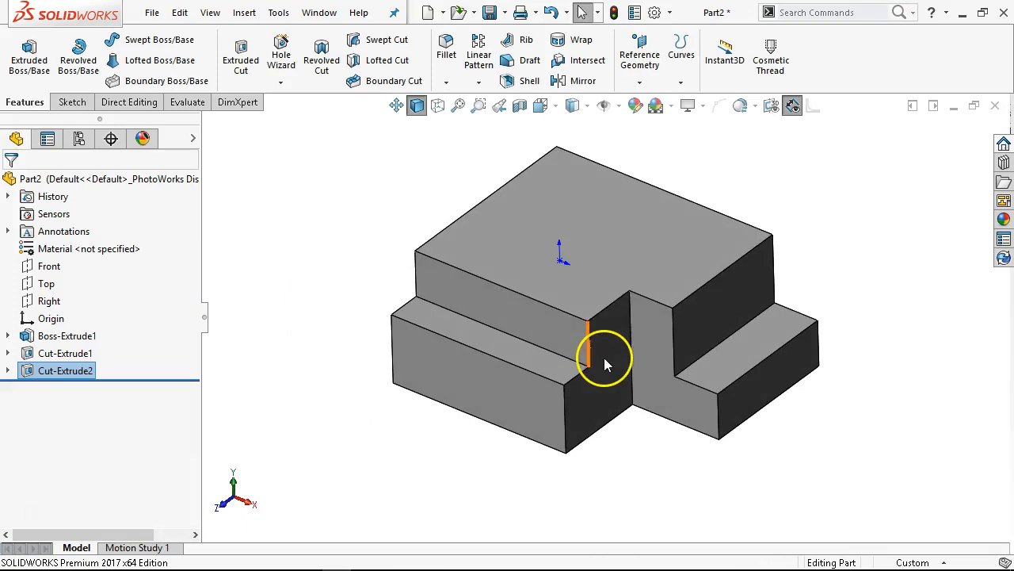
pyautogui.click(593, 227)
pyautogui.click(668, 182)
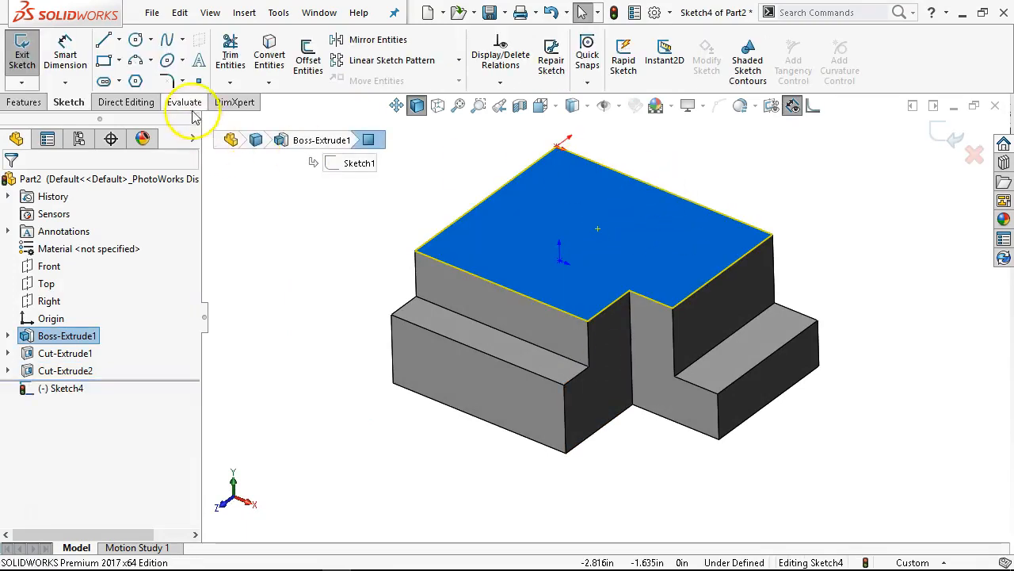
pyautogui.click(105, 61)
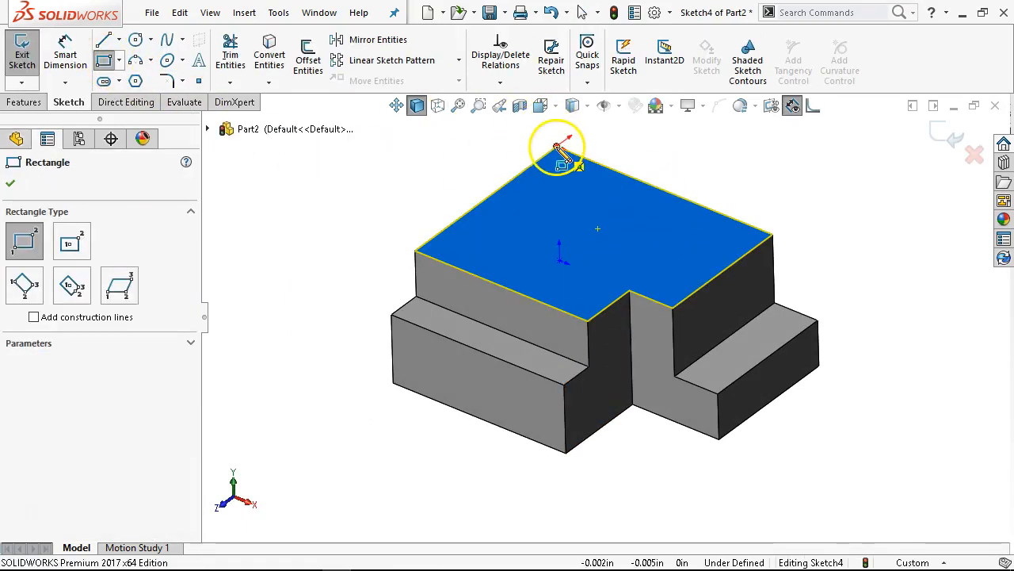
pyautogui.click(560, 148)
pyautogui.click(606, 214)
# Step: Dimension the rectangle on the base's top face 1 in deep and 1.5 in long
pyautogui.rightClick(720, 164)
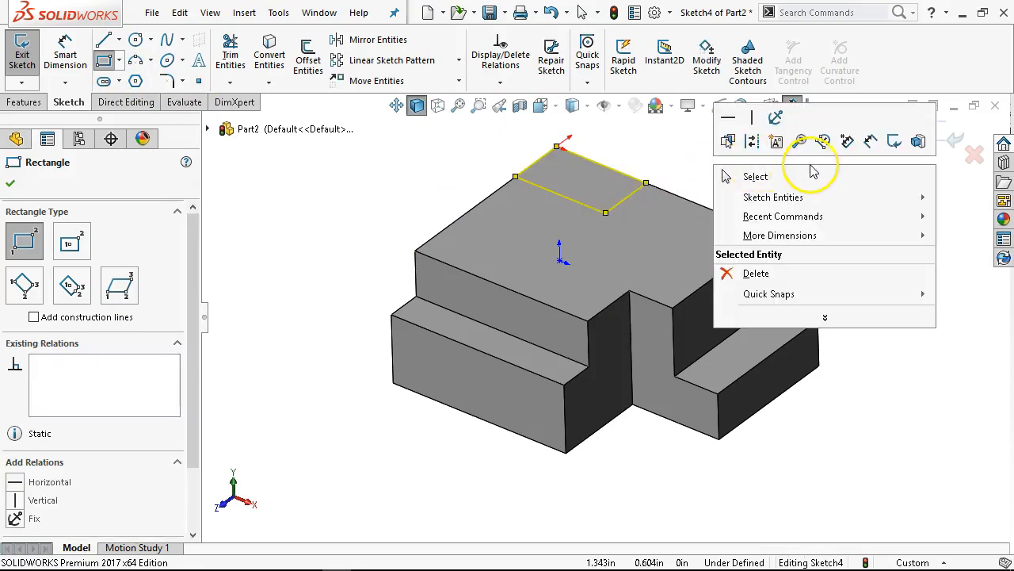
pyautogui.click(850, 136)
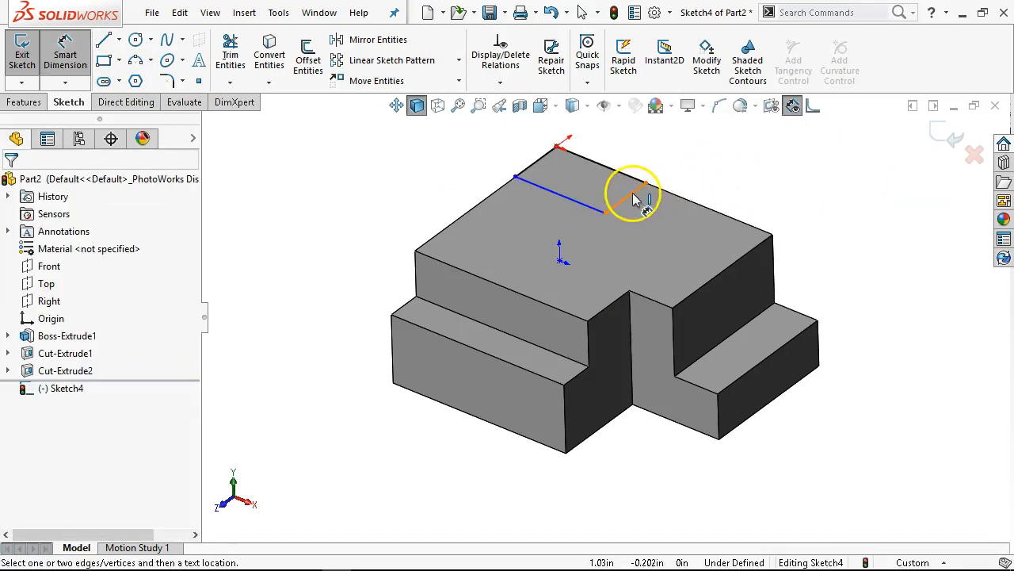
pyautogui.click(638, 197)
pyautogui.click(678, 227)
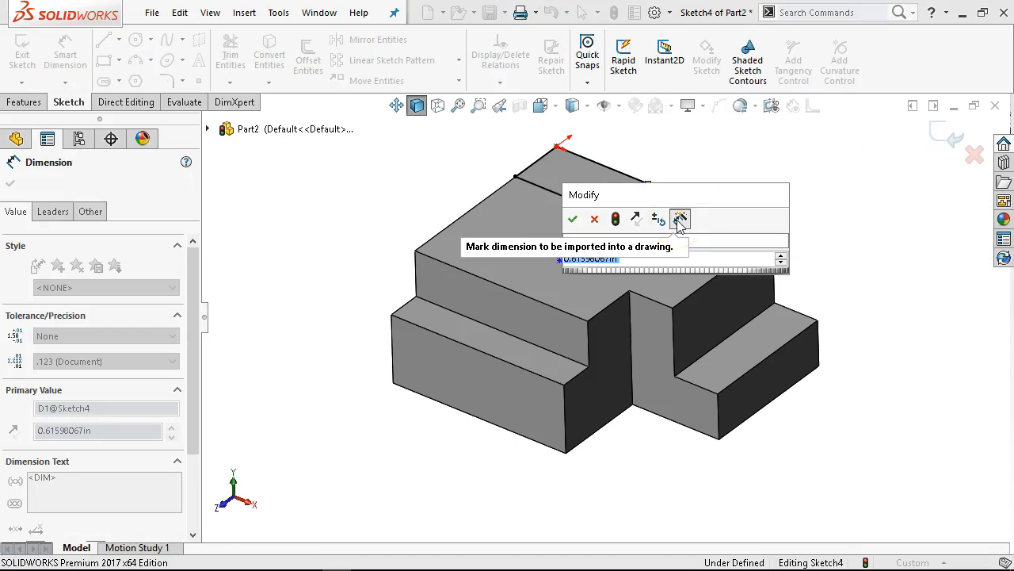
pyautogui.write('1')
pyautogui.press('Return')
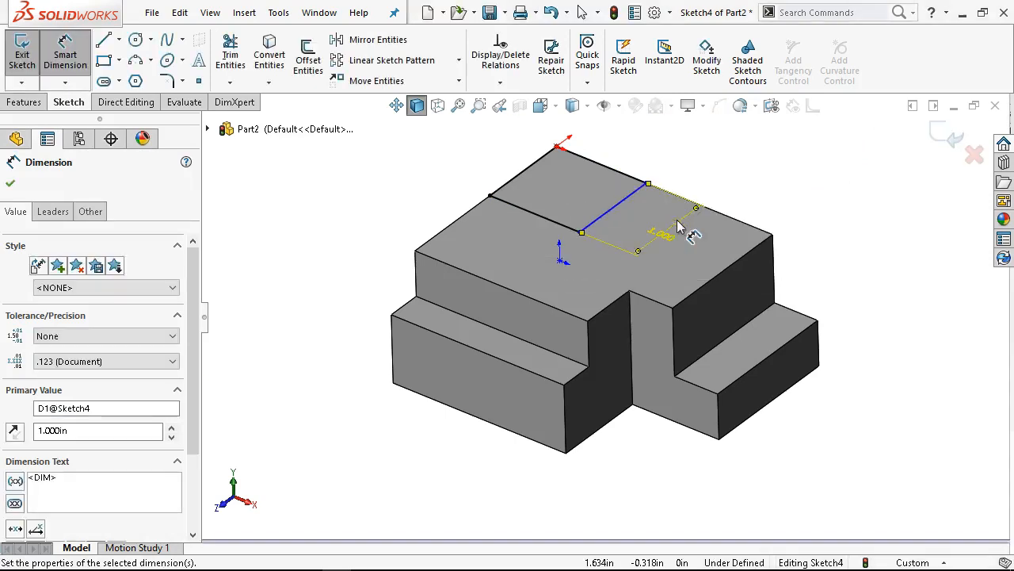
pyautogui.click(539, 232)
pyautogui.click(531, 239)
pyautogui.write('1')
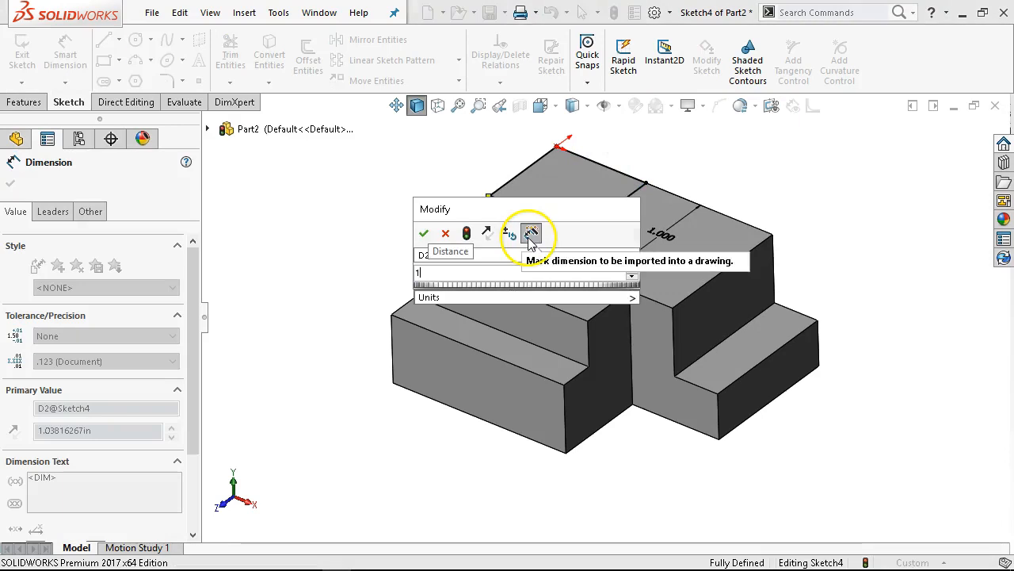
pyautogui.press('Return')
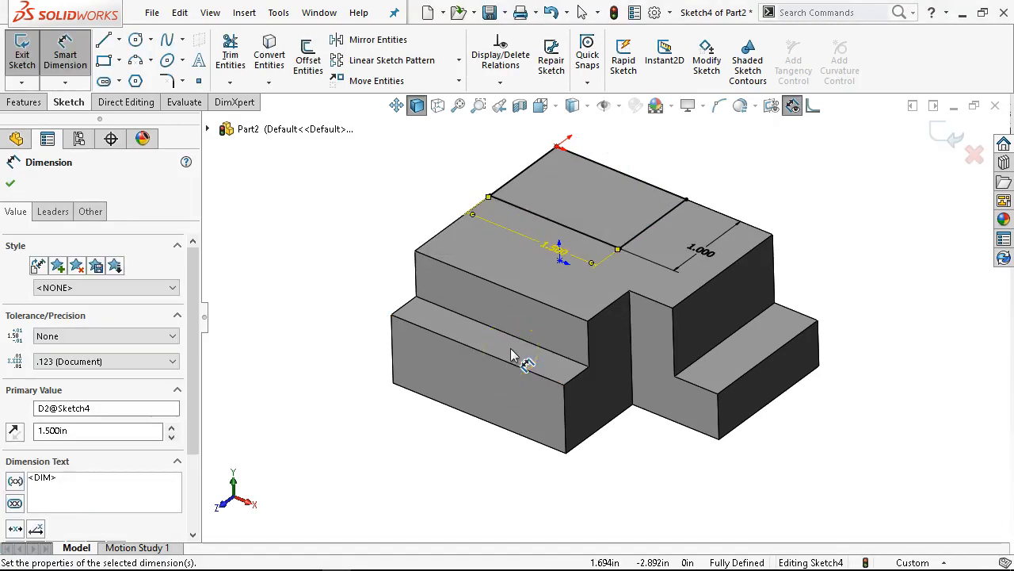
pyautogui.click(10, 185)
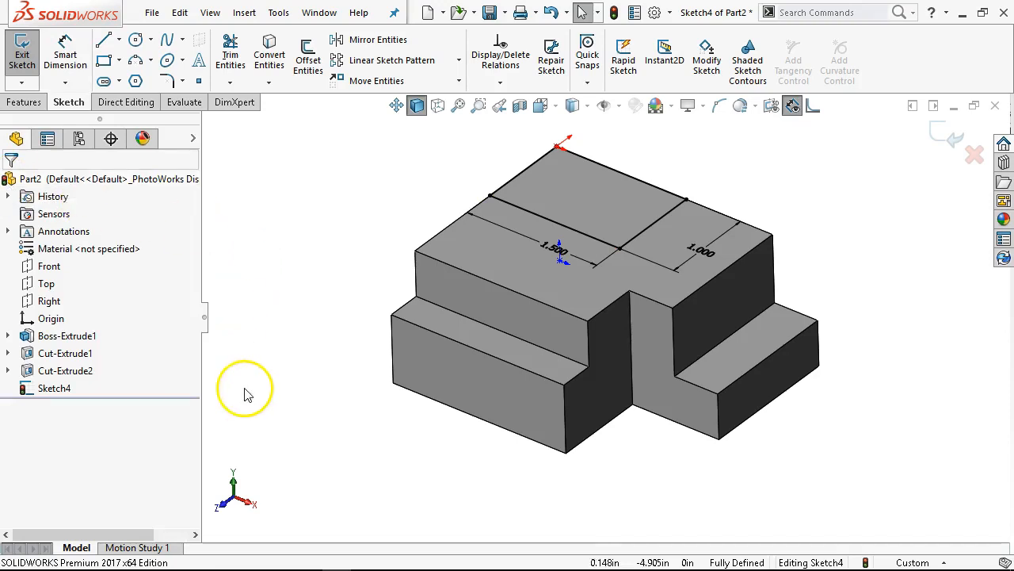
# Step: Extrude the pillar rectangle upward using Offset From Surface, with a 2.5 in offset from the base's bottom face
pyautogui.click(24, 102)
pyautogui.click(29, 57)
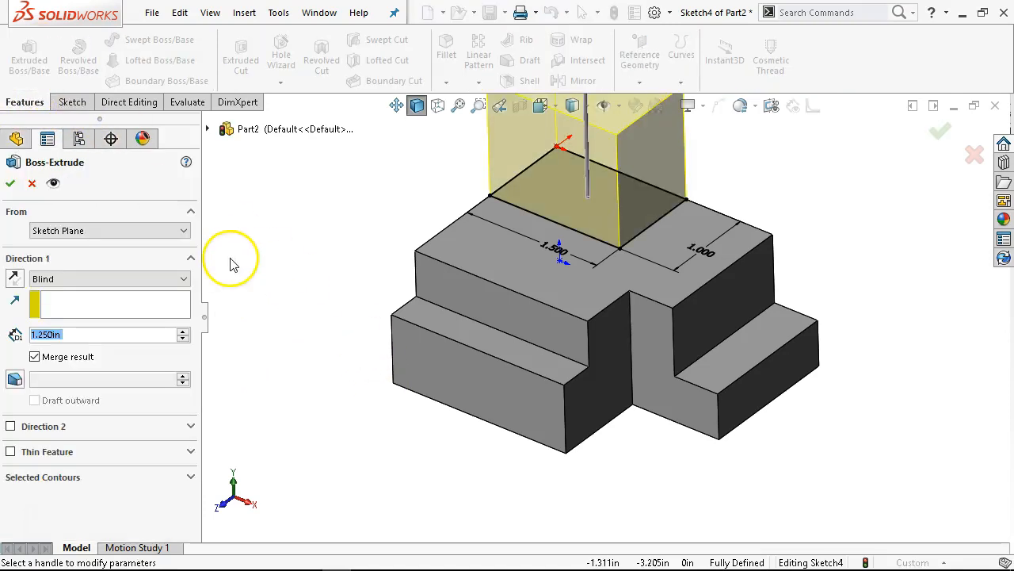
pyautogui.click(112, 279)
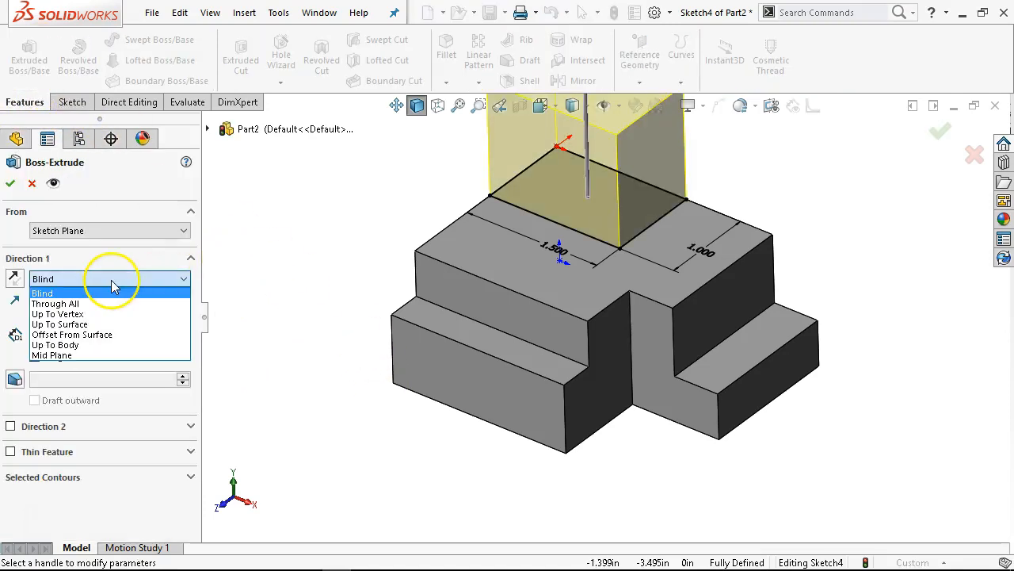
pyautogui.click(102, 334)
pyautogui.moveTo(433, 516); pyautogui.dragTo(421, 388, button='middle')
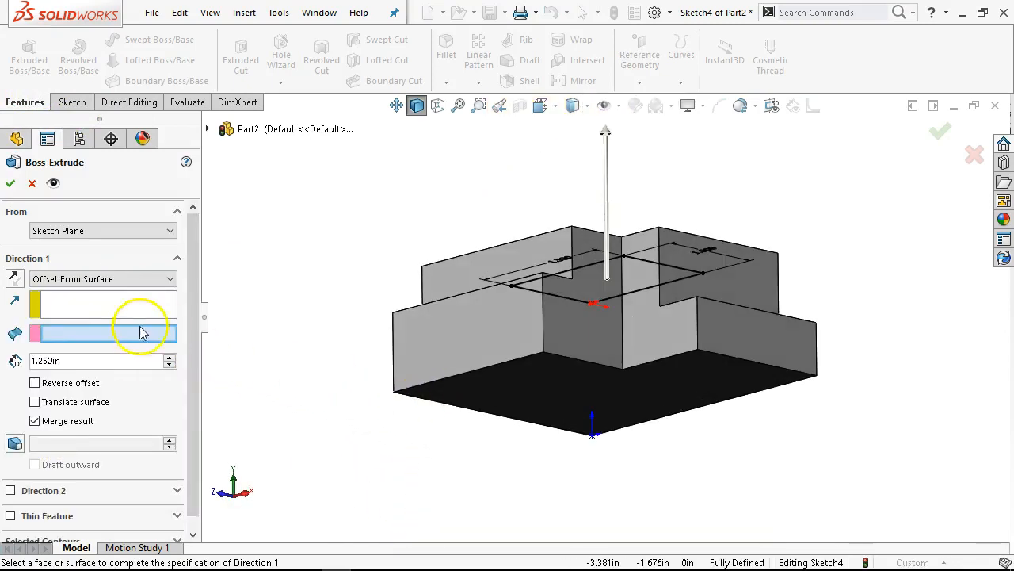
pyautogui.click(530, 393)
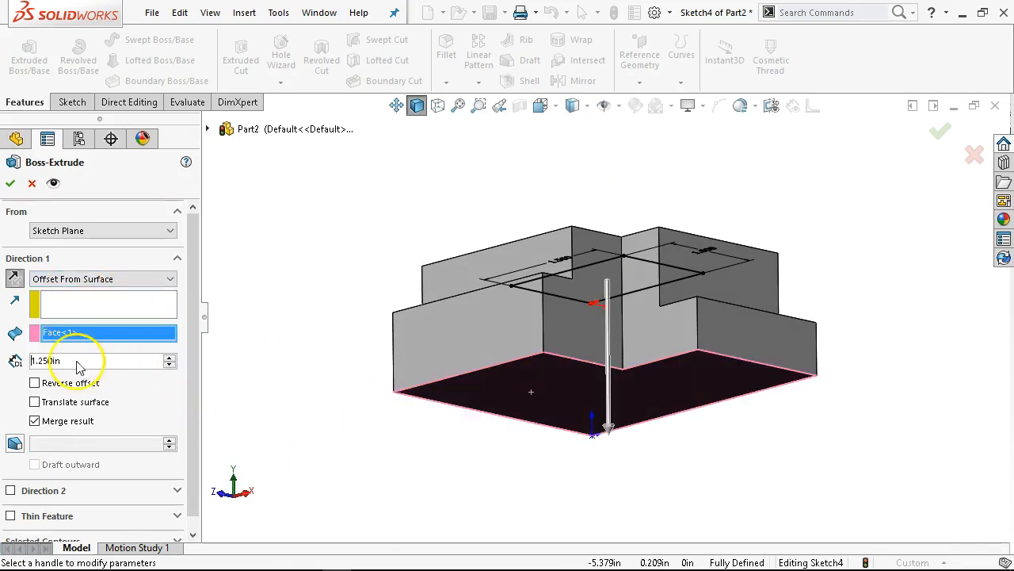
pyautogui.write('2.5')
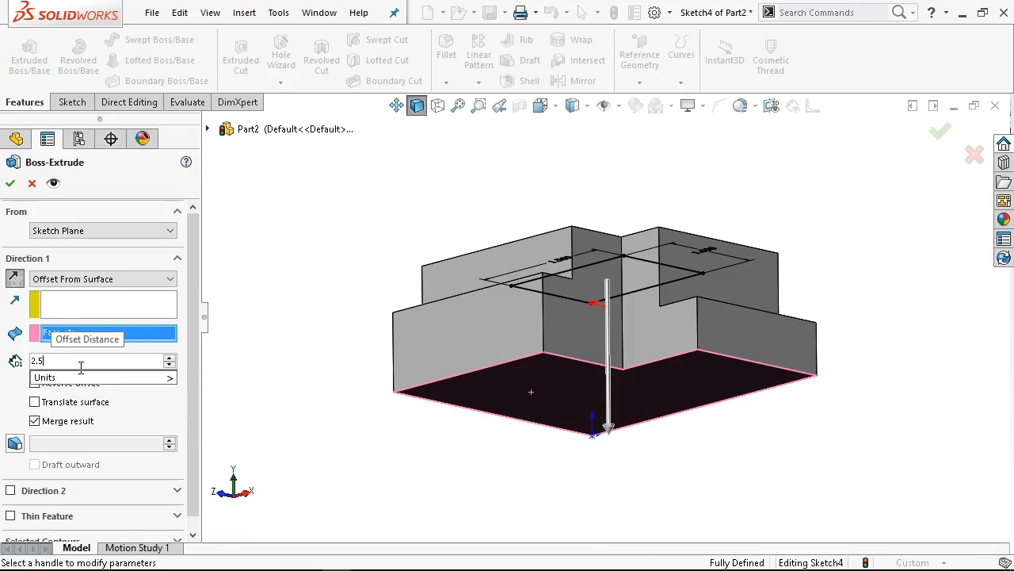
pyautogui.press('Return')
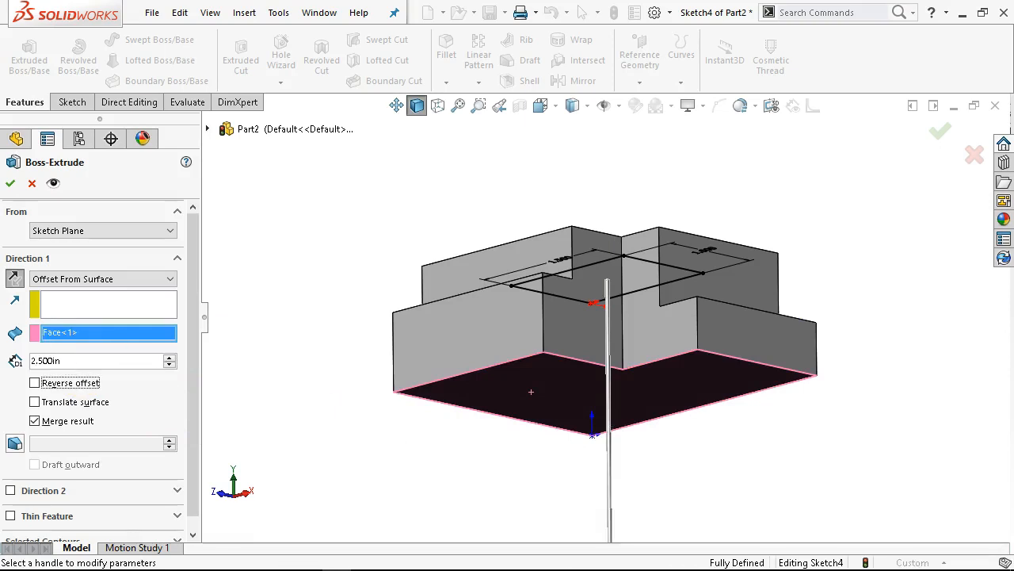
pyautogui.click(13, 279)
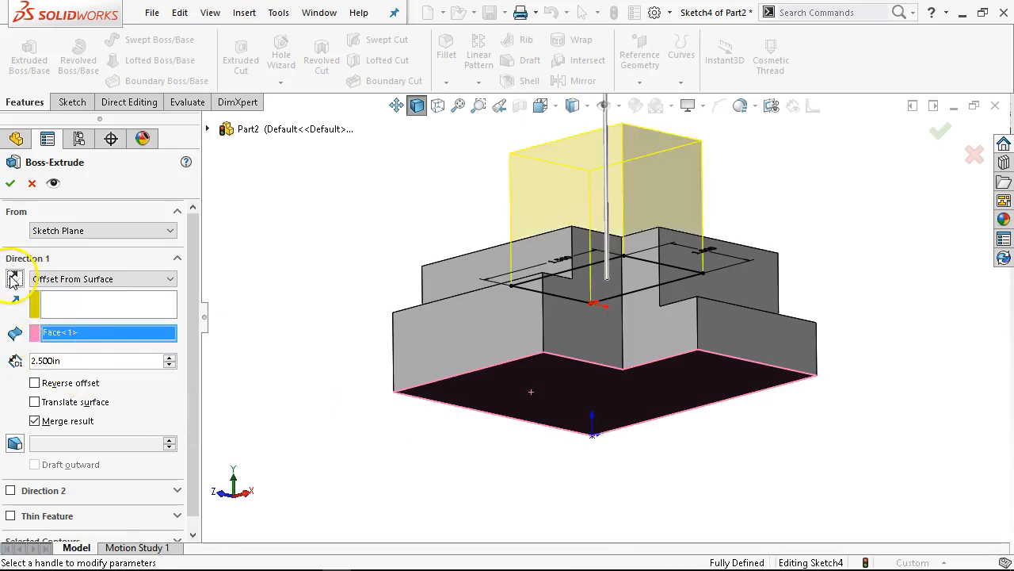
pyautogui.moveTo(299, 227); pyautogui.dragTo(301, 350, button='middle')
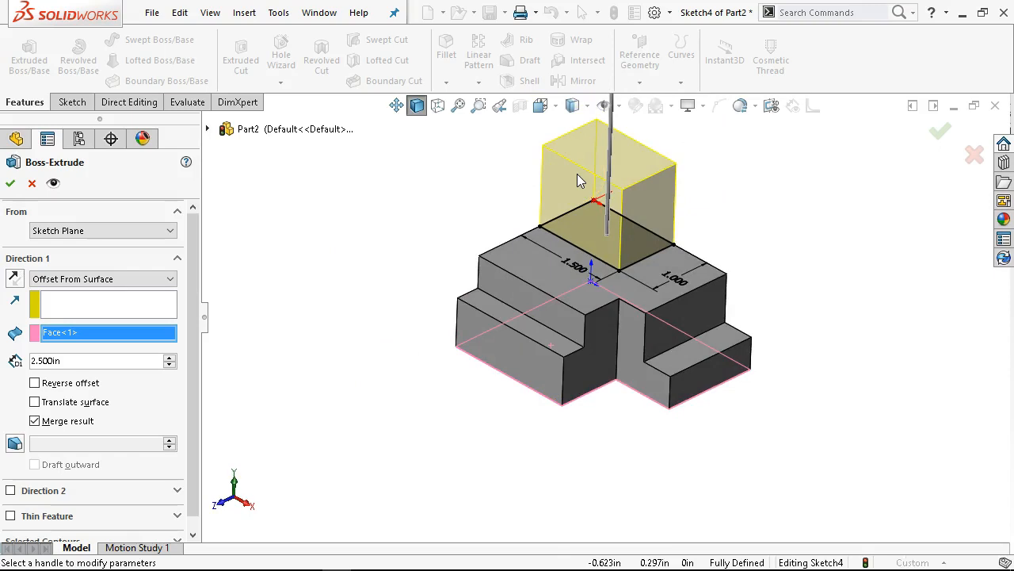
# Step: Change the pillar extrusion's end condition to Blind
pyautogui.click(119, 279)
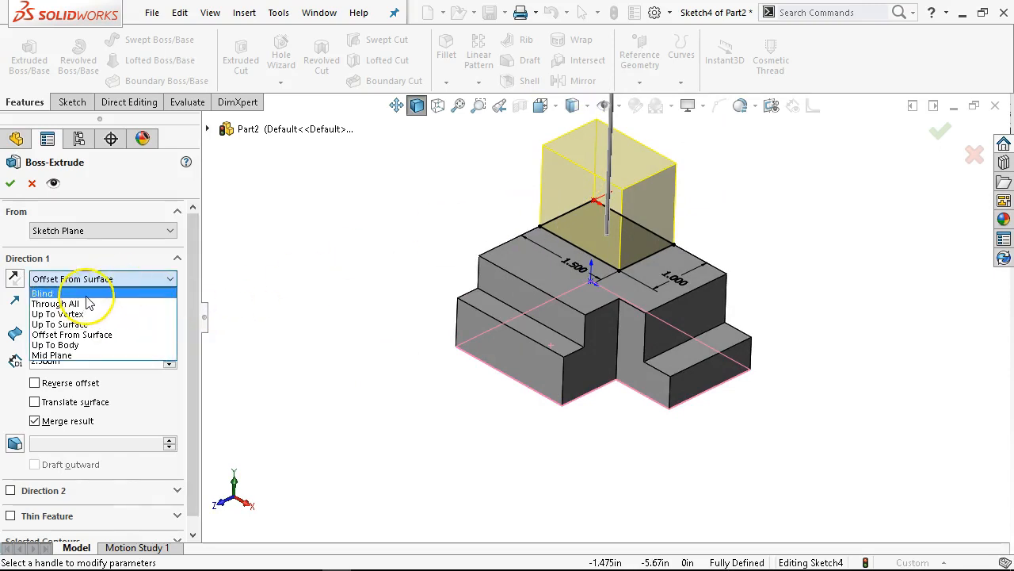
pyautogui.click(88, 294)
pyautogui.press('f')
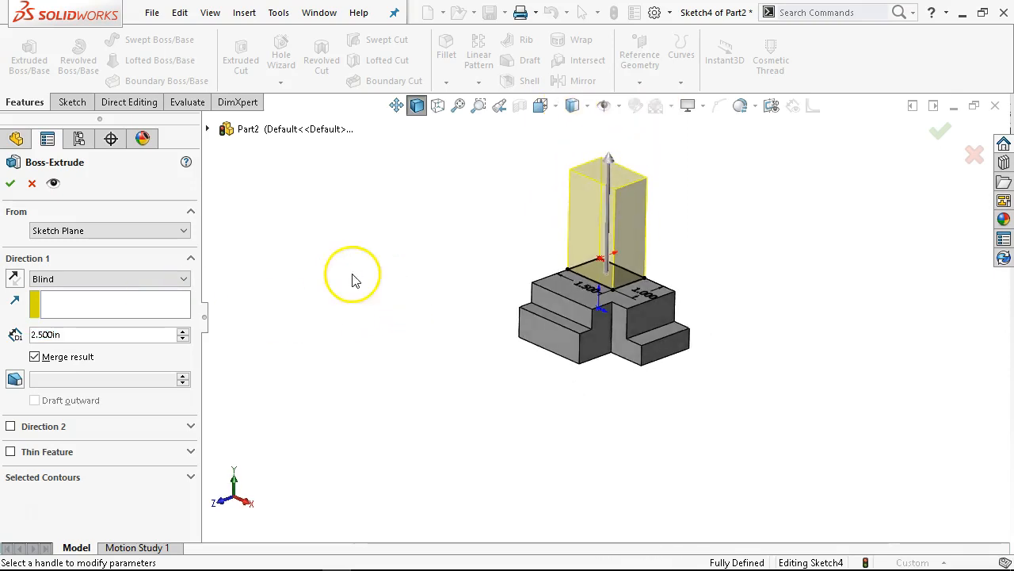
# Step: Set the pillar extrusion to start from the base's bottom face with the Surface/Face/Plane option and accept the boss
pyautogui.click(137, 231)
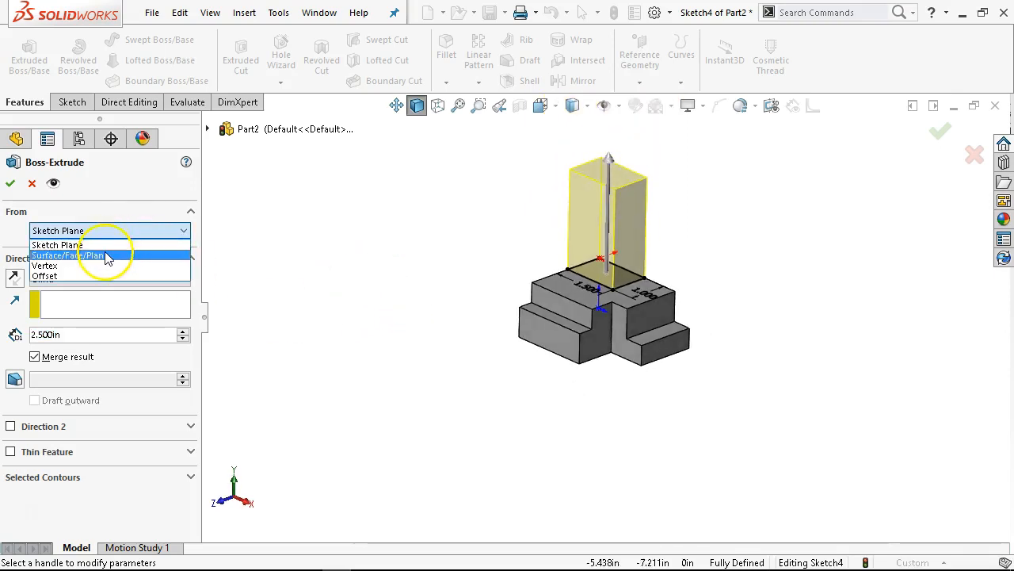
pyautogui.click(41, 199)
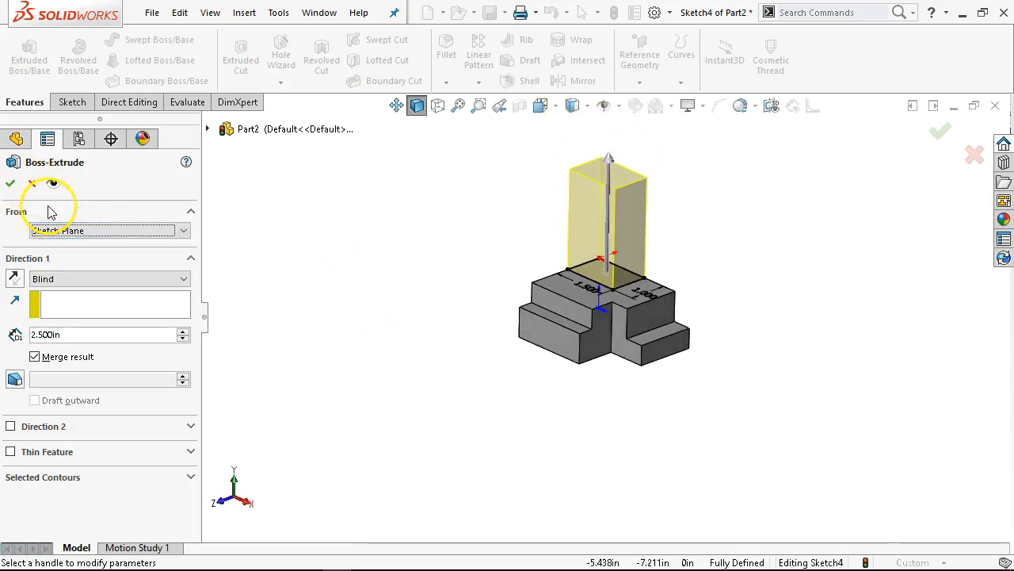
pyautogui.click(67, 231)
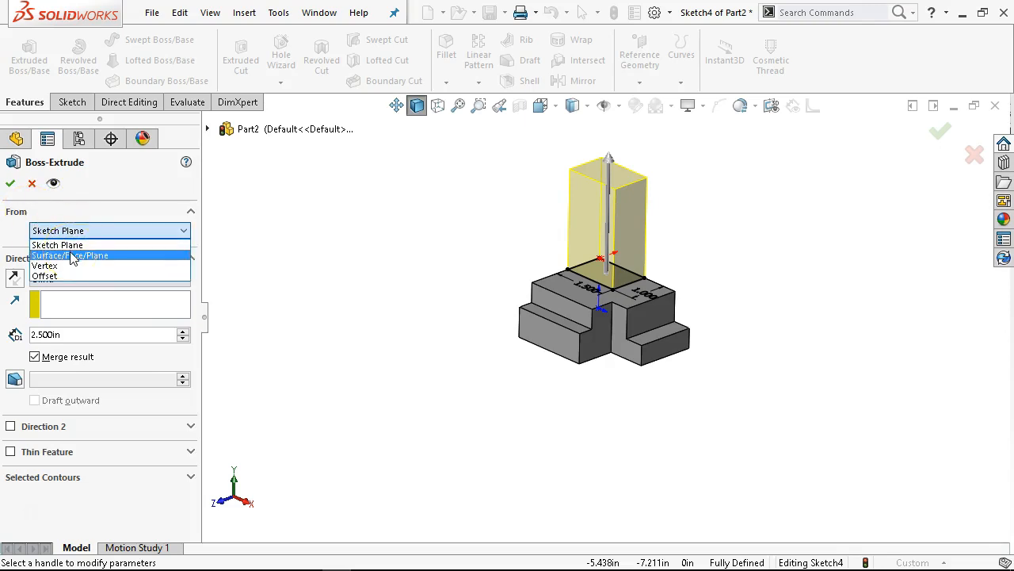
pyautogui.click(71, 255)
pyautogui.moveTo(467, 378); pyautogui.dragTo(467, 287, button='middle')
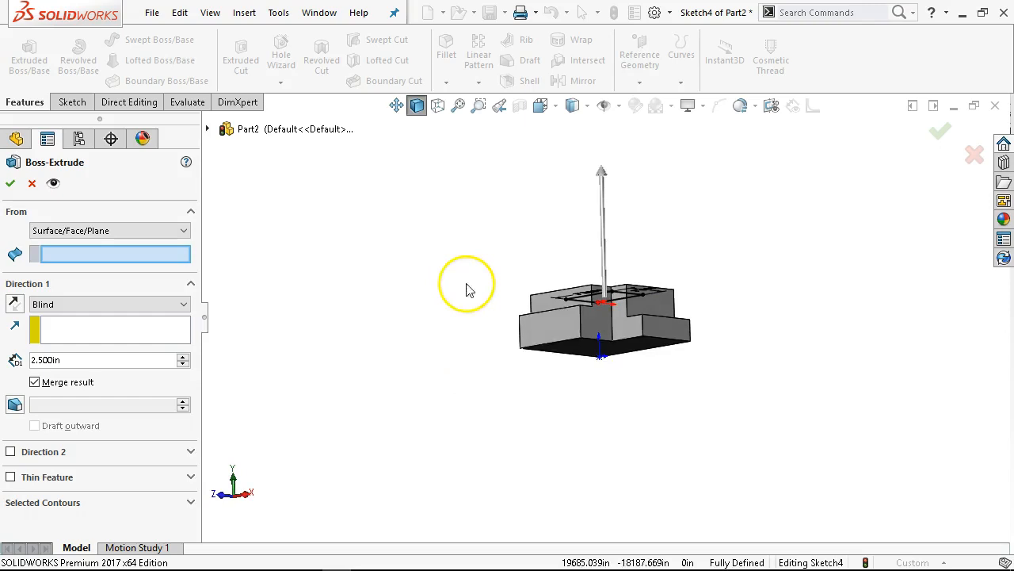
pyautogui.click(577, 349)
pyautogui.moveTo(392, 328); pyautogui.dragTo(480, 400, button='middle')
pyautogui.scroll(-4, 575, 304)
pyautogui.moveTo(547, 189); pyautogui.dragTo(546, 210, button='middle')
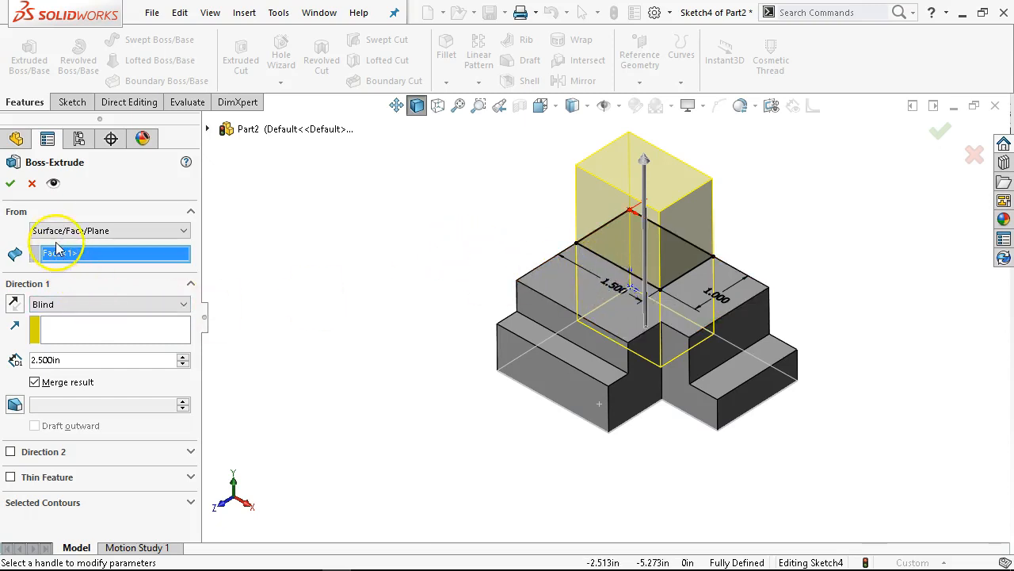
pyautogui.click(11, 184)
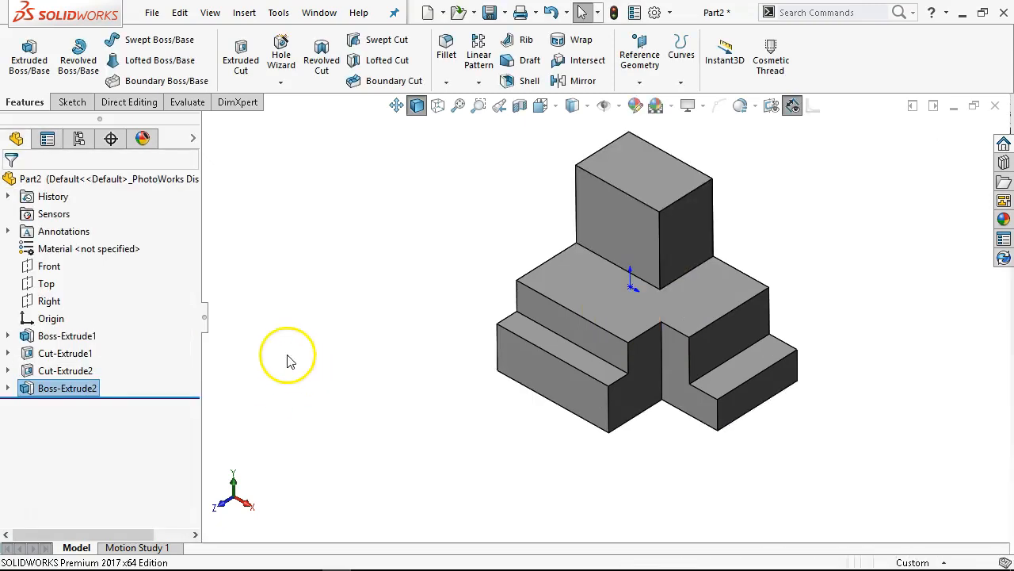
# Step: Check the pillar's vertical edge length and the normal distance between its top face and the base's bottom face, and return to isometric view
pyautogui.moveTo(575, 238); pyautogui.dragTo(561, 236, button='middle')
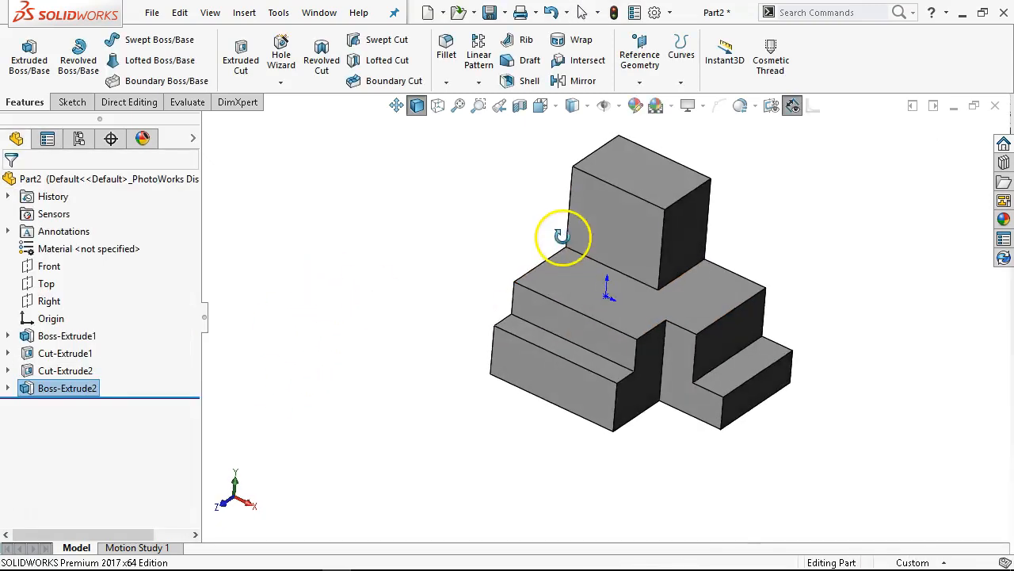
pyautogui.click(661, 255)
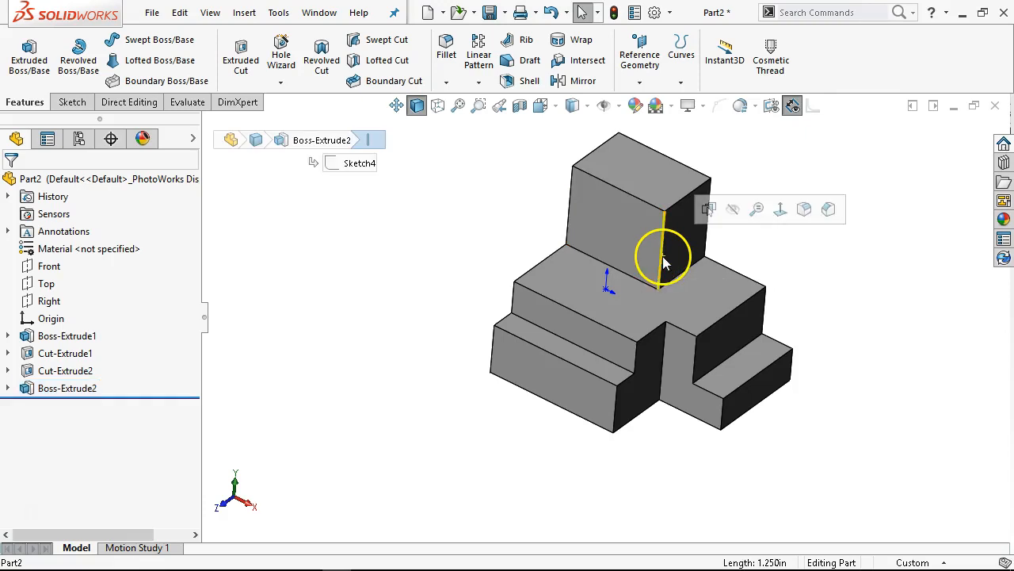
pyautogui.click(661, 192)
pyautogui.moveTo(702, 267); pyautogui.dragTo(698, 154, button='middle')
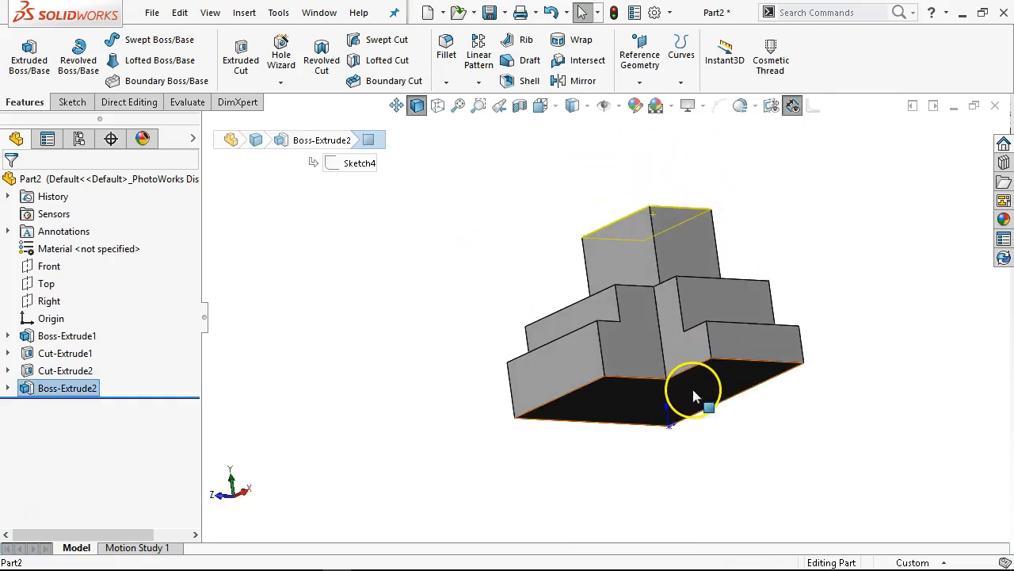
pyautogui.keyDown('ctrl'); pyautogui.click(692, 388); pyautogui.keyUp('ctrl')
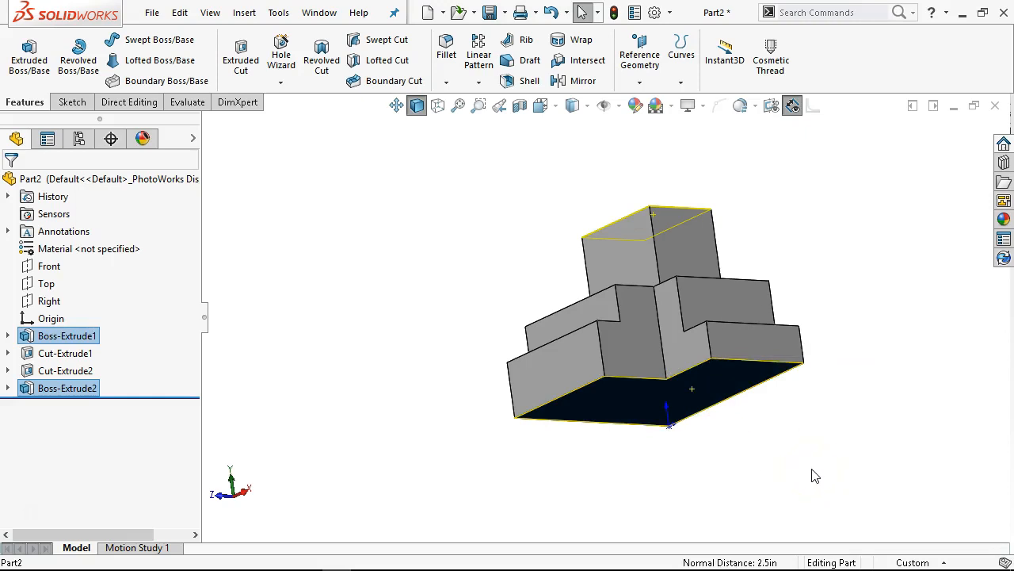
pyautogui.hotkey('ctrl', '7')
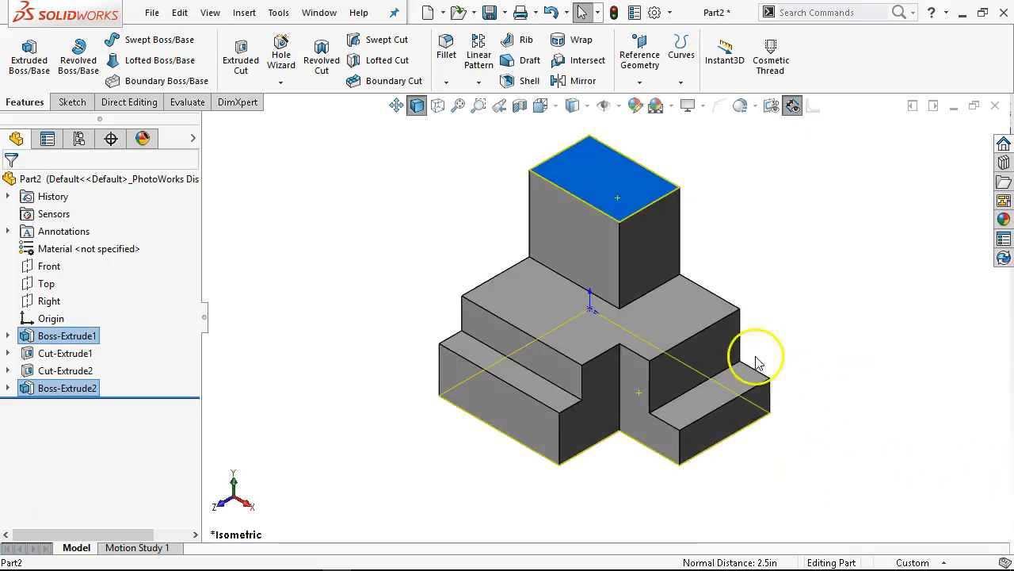
pyautogui.click(444, 261)
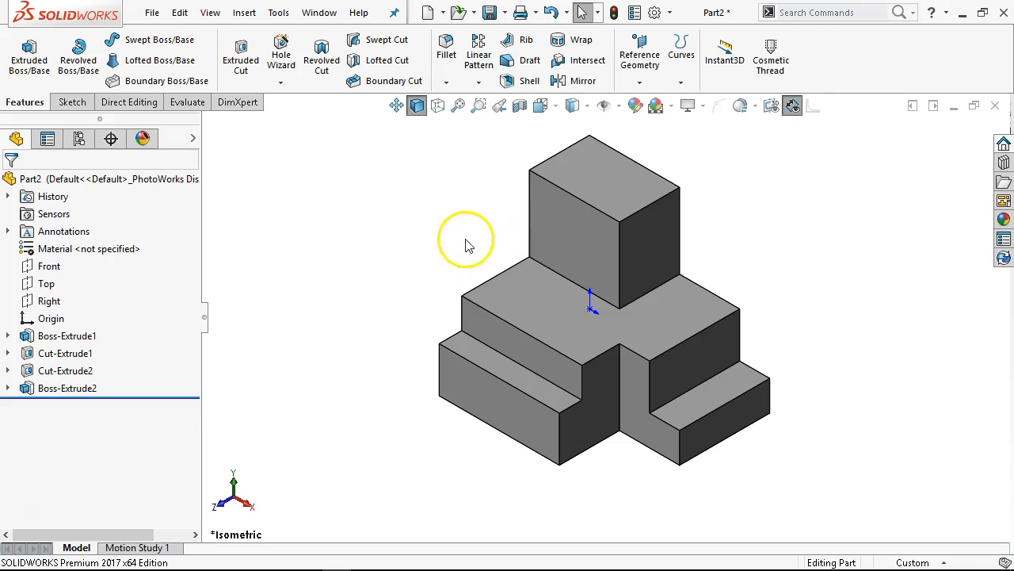
# Step: Open the pillar extrusion's definition, review its start condition and available end conditions, and accept it without edits
pyautogui.click(8, 388)
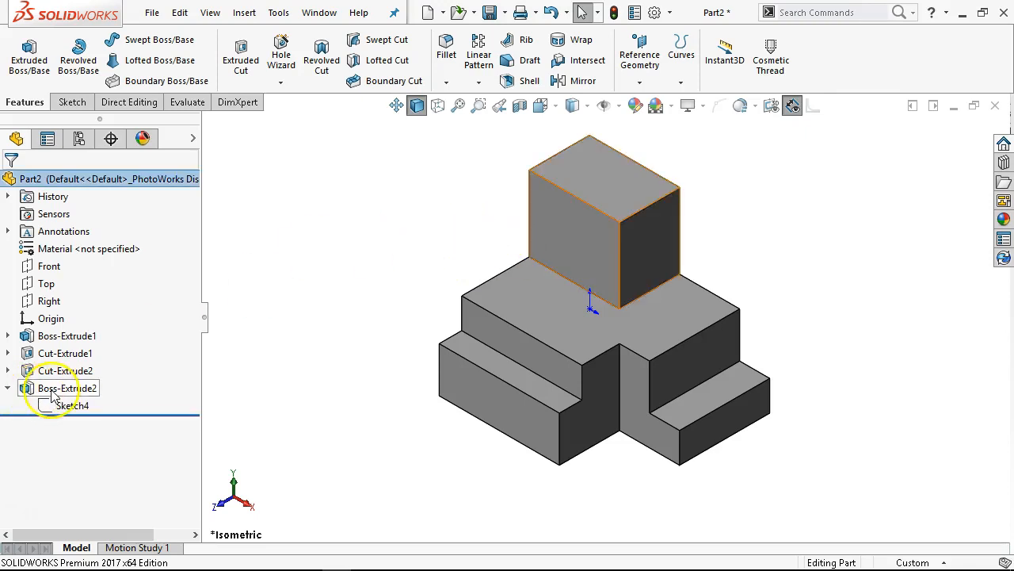
pyautogui.click(32, 389)
pyautogui.click(64, 339)
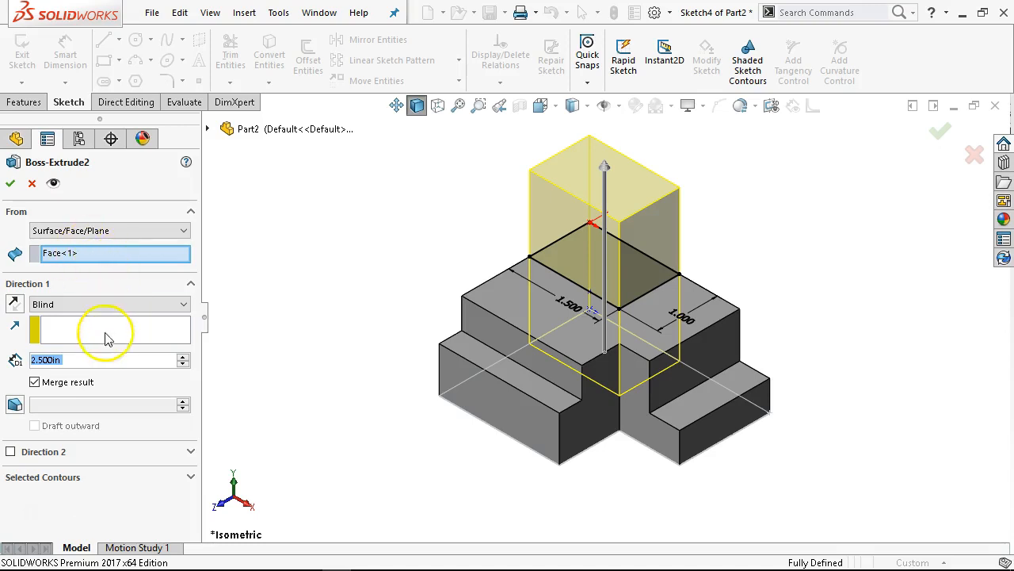
pyautogui.click(108, 307)
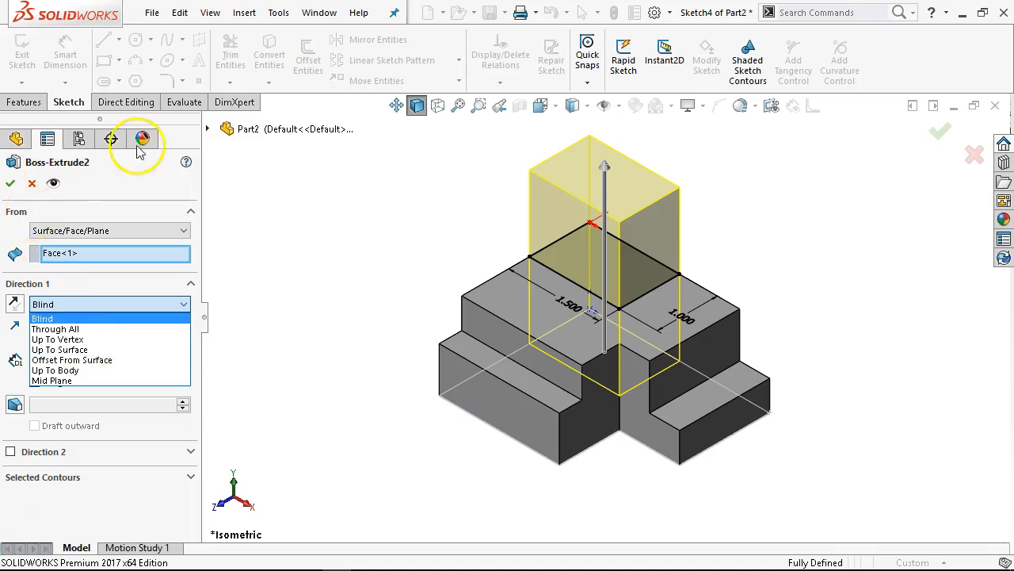
pyautogui.click(120, 183)
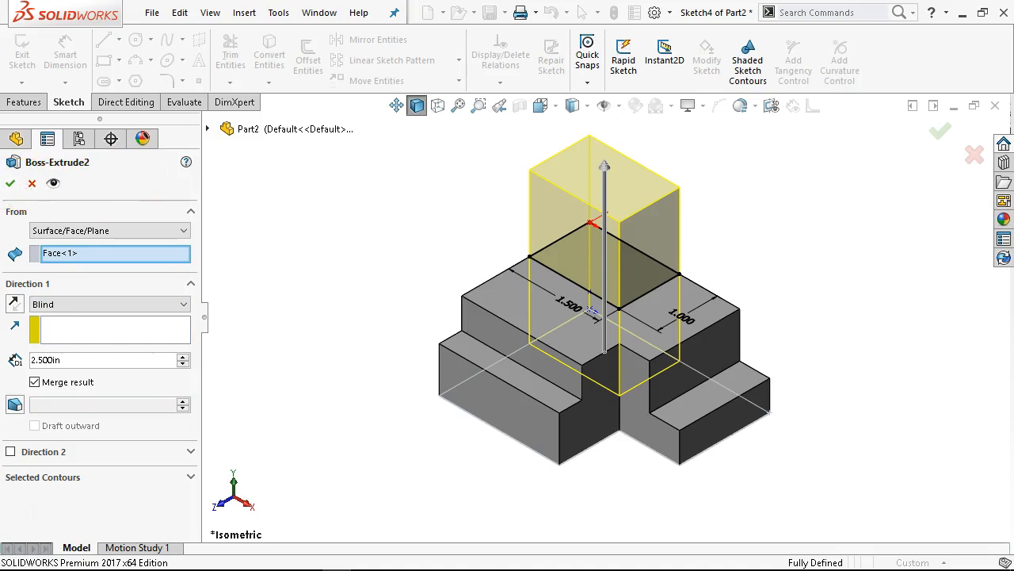
pyautogui.click(11, 185)
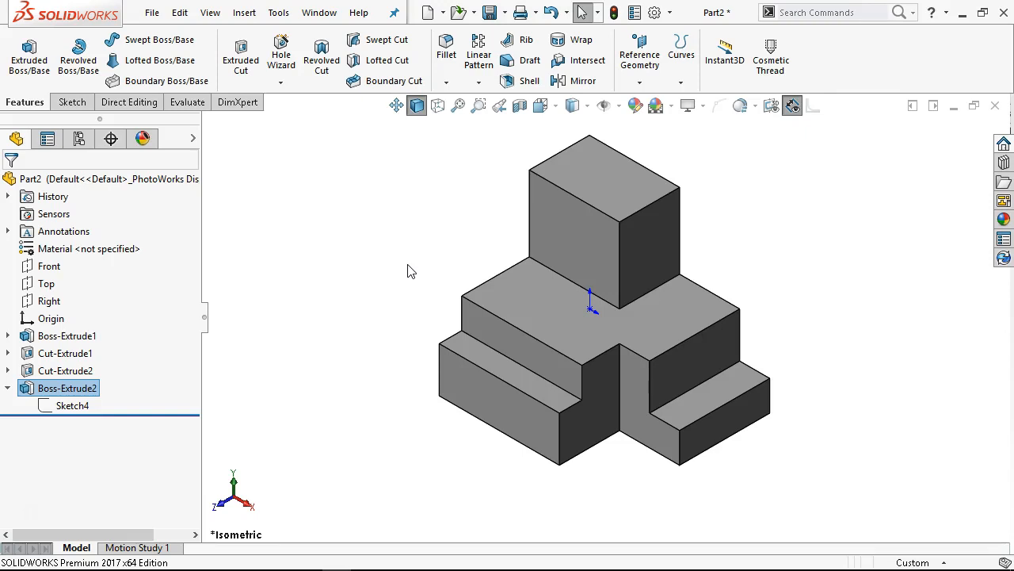
# Step: Save the pillar stop part as JL P3-2 in the Ch3 folder and close it
pyautogui.click(489, 13)
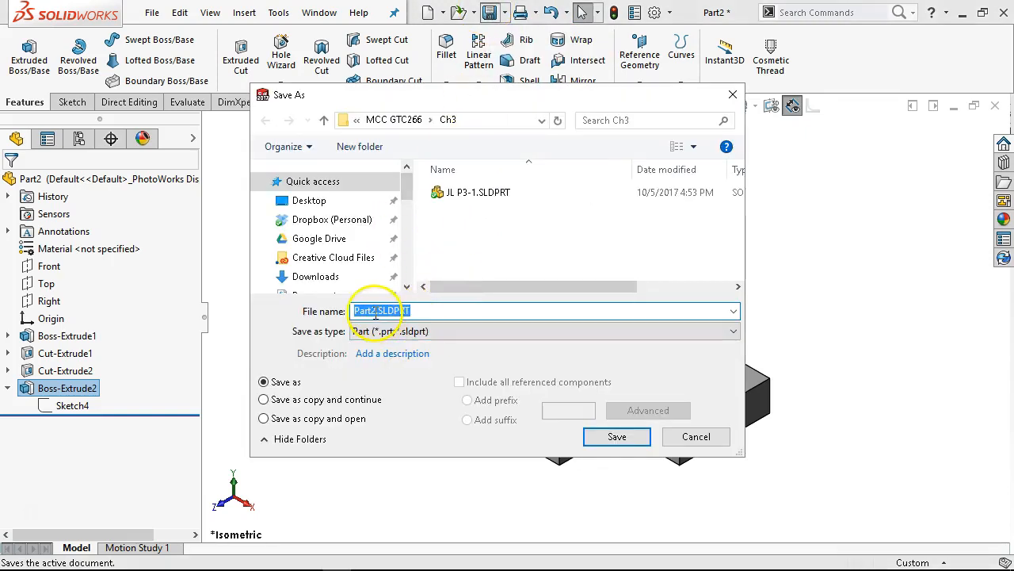
pyautogui.click(456, 194)
pyautogui.click(383, 310)
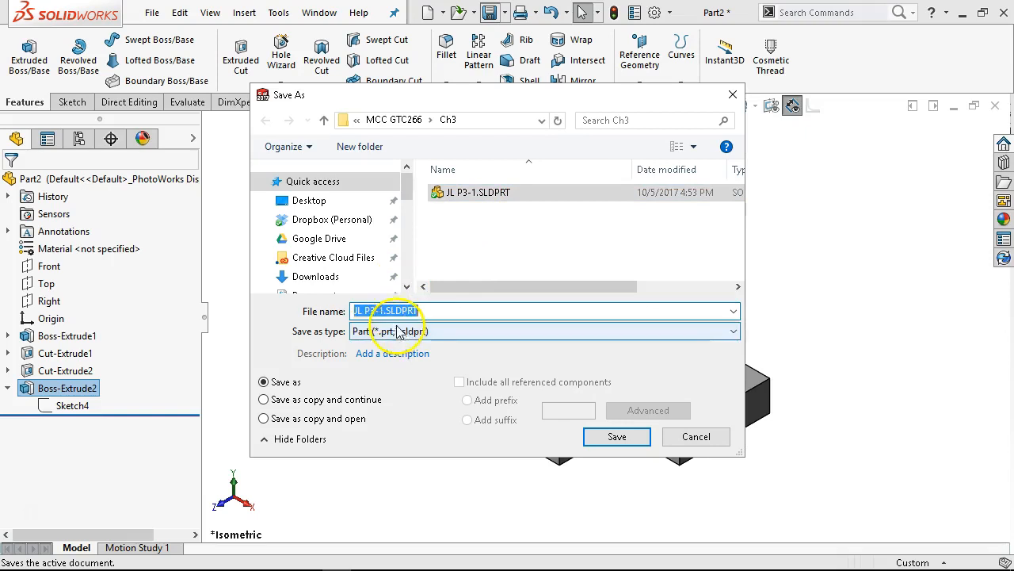
pyautogui.press('BackSpace')
pyautogui.write('2')
pyautogui.click(617, 437)
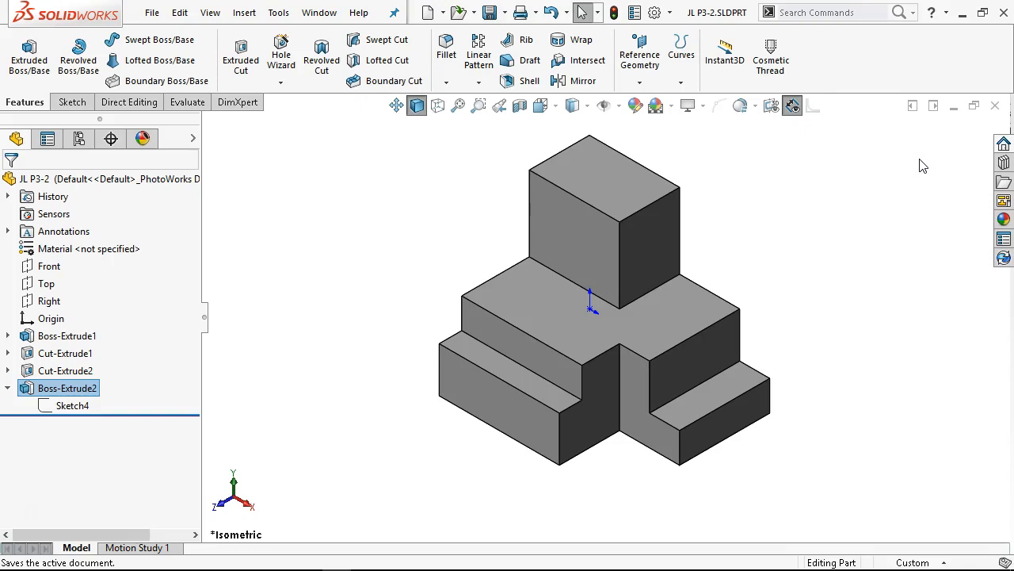
pyautogui.click(996, 108)
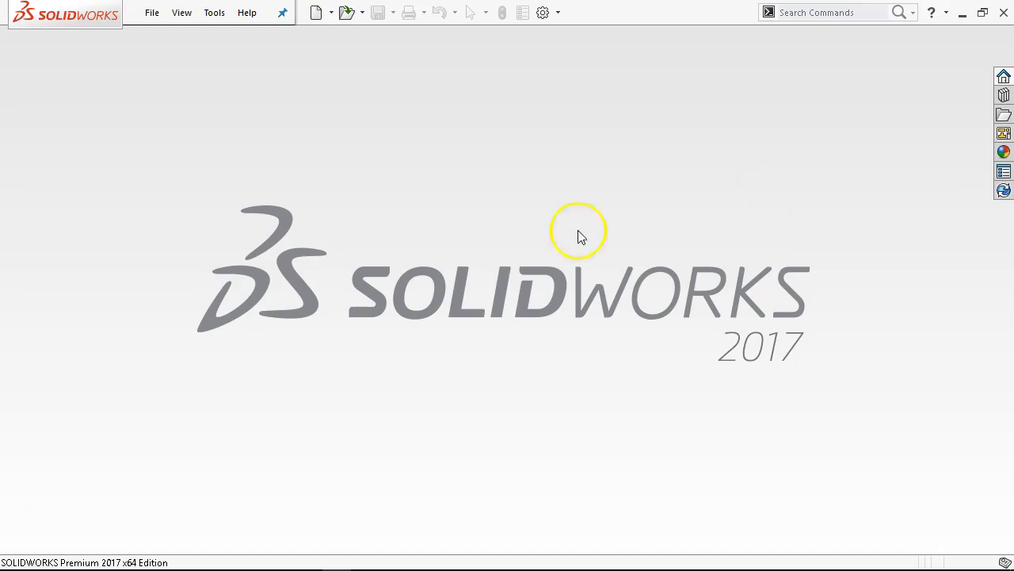
# Step: Switch to the course page in Chrome, examine the Project 3-1 drawings including Split Block and Square Clip, and return to SOLIDWORKS
pyautogui.click(275, 560)
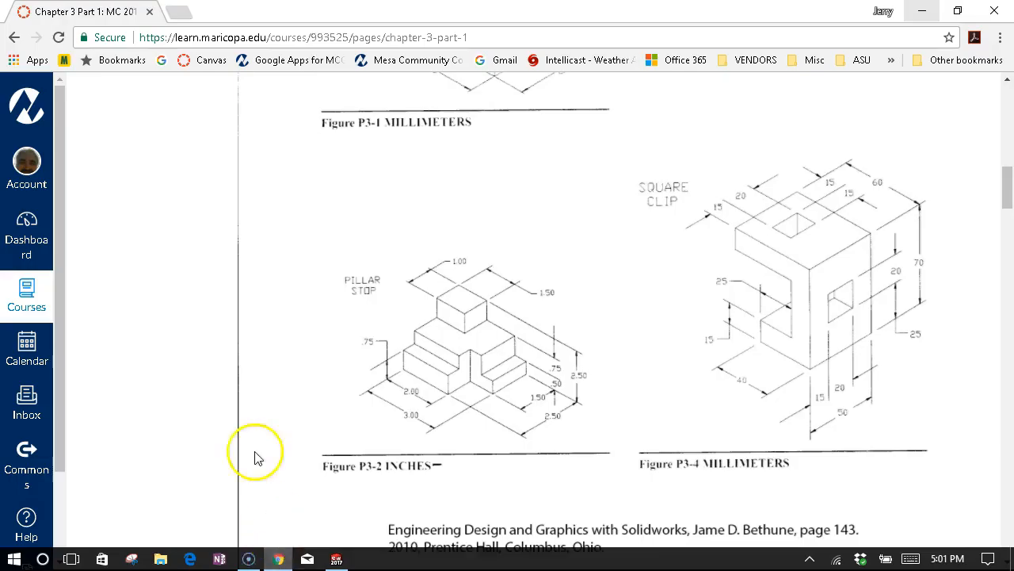
pyautogui.scroll(4, 420, 268)
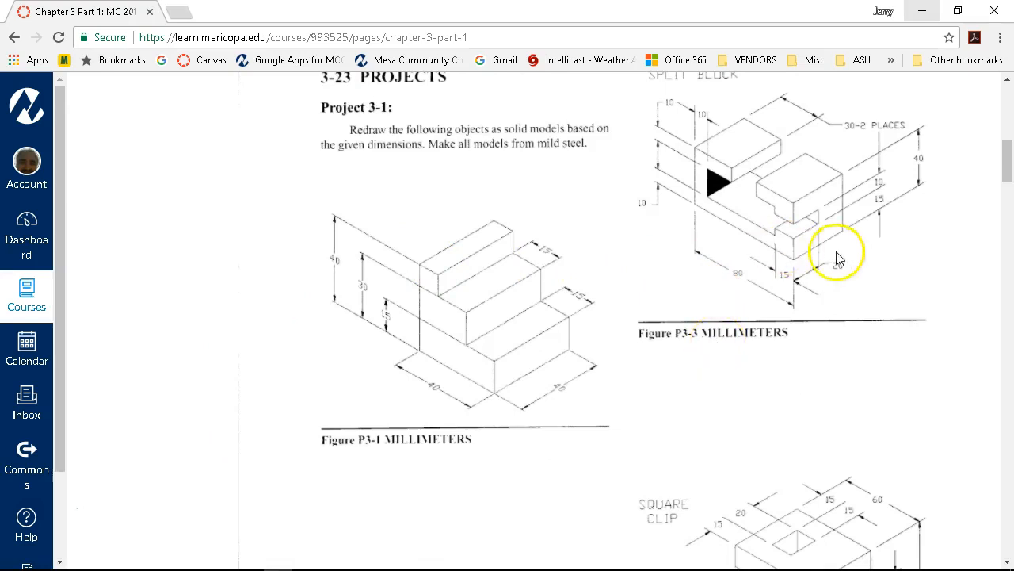
pyautogui.scroll(-2, 835, 261)
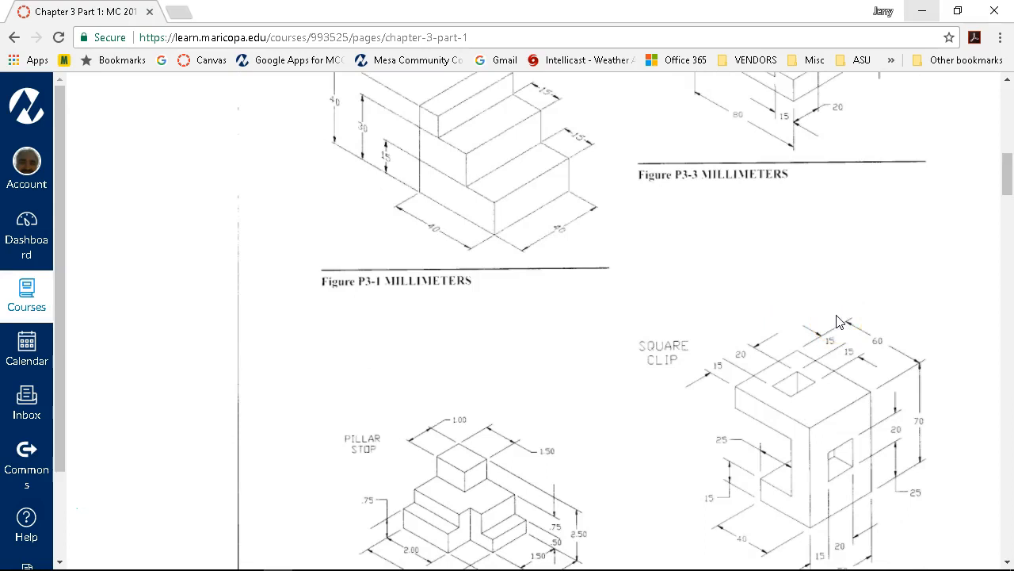
pyautogui.scroll(3, 838, 321)
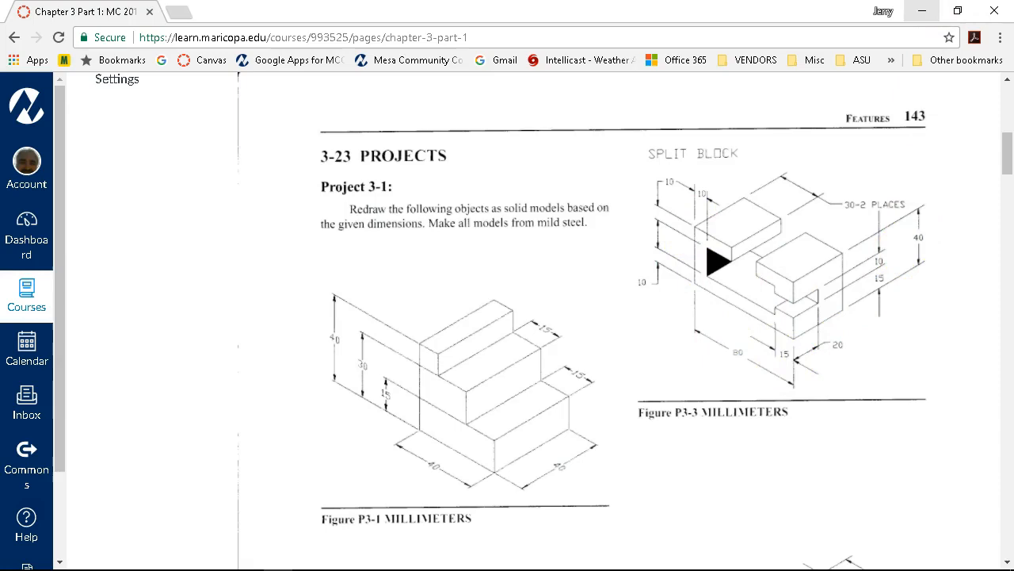
pyautogui.click(921, 11)
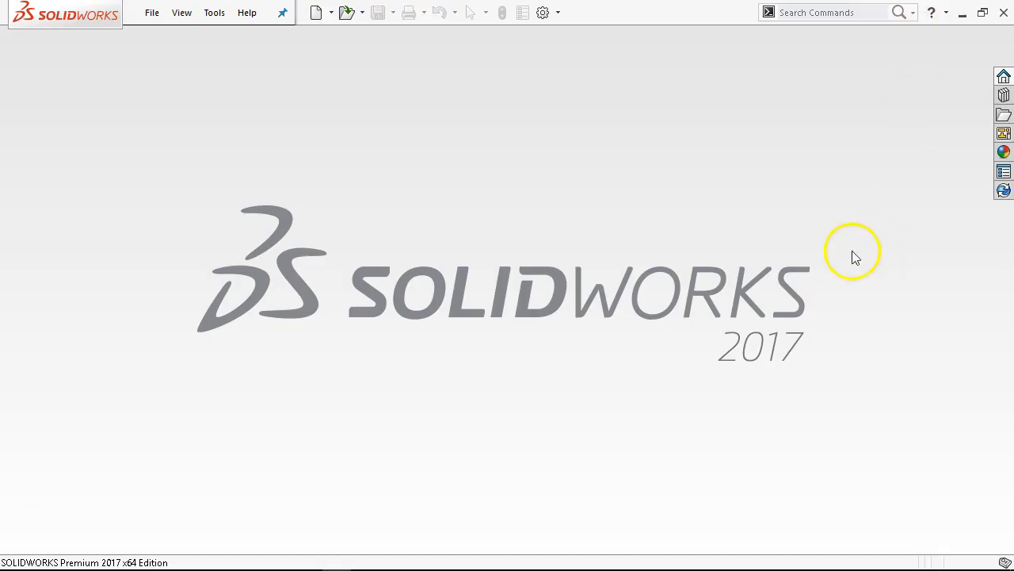
# Step: Create a new part from the Part Metric template and start a sketch on the Front Plane
pyautogui.click(151, 12)
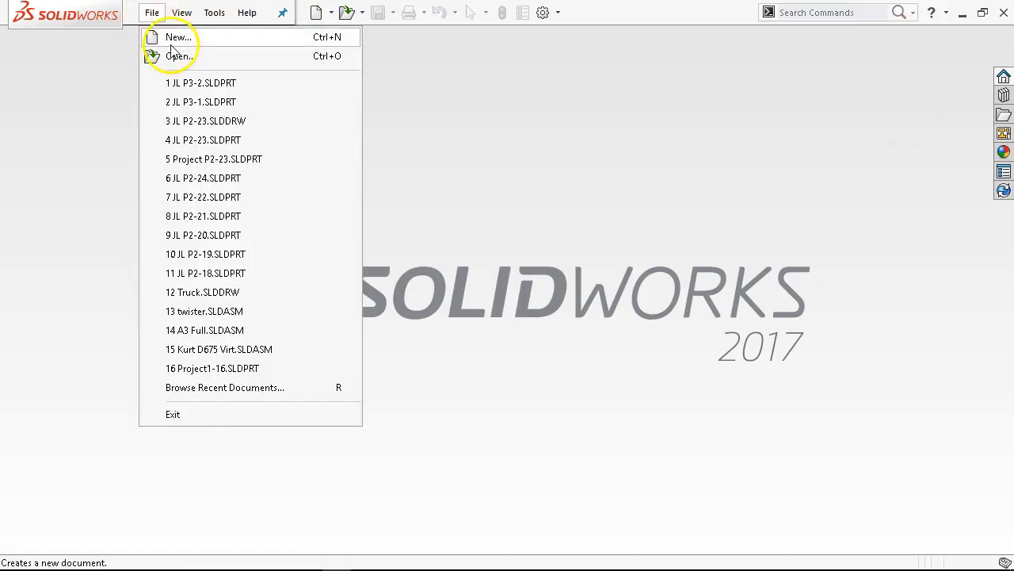
pyautogui.click(168, 37)
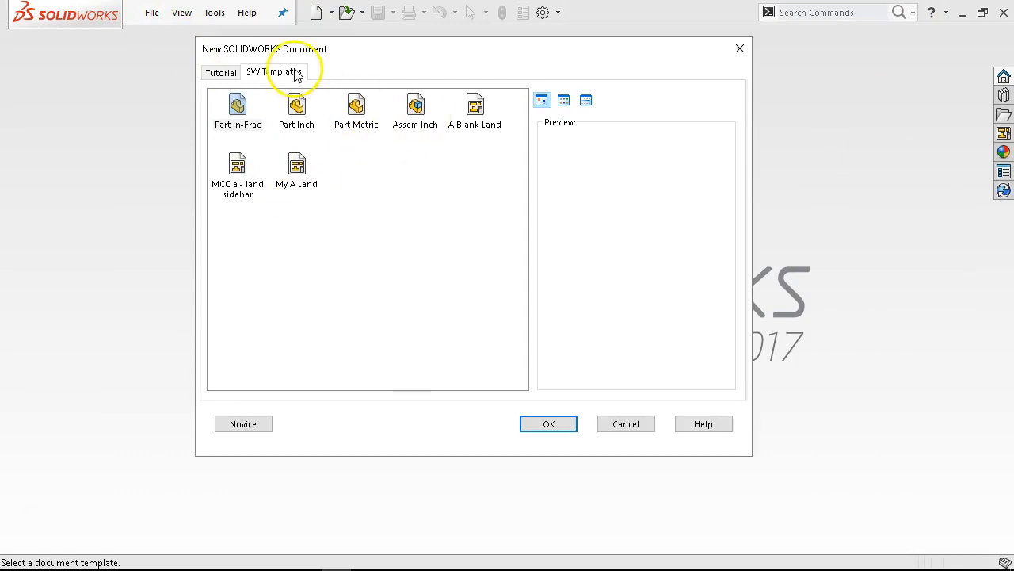
pyautogui.doubleClick(352, 107)
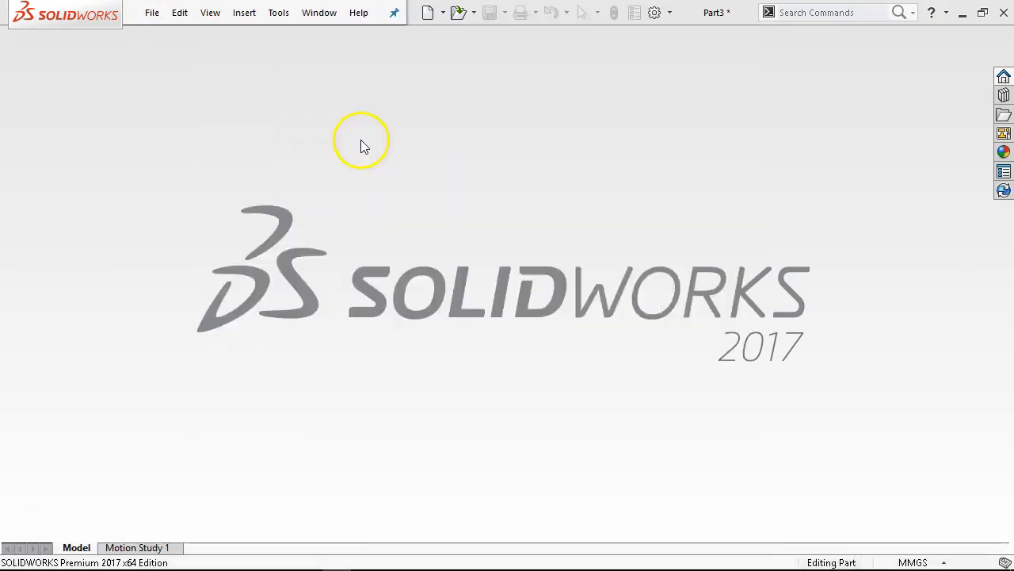
pyautogui.click(79, 265)
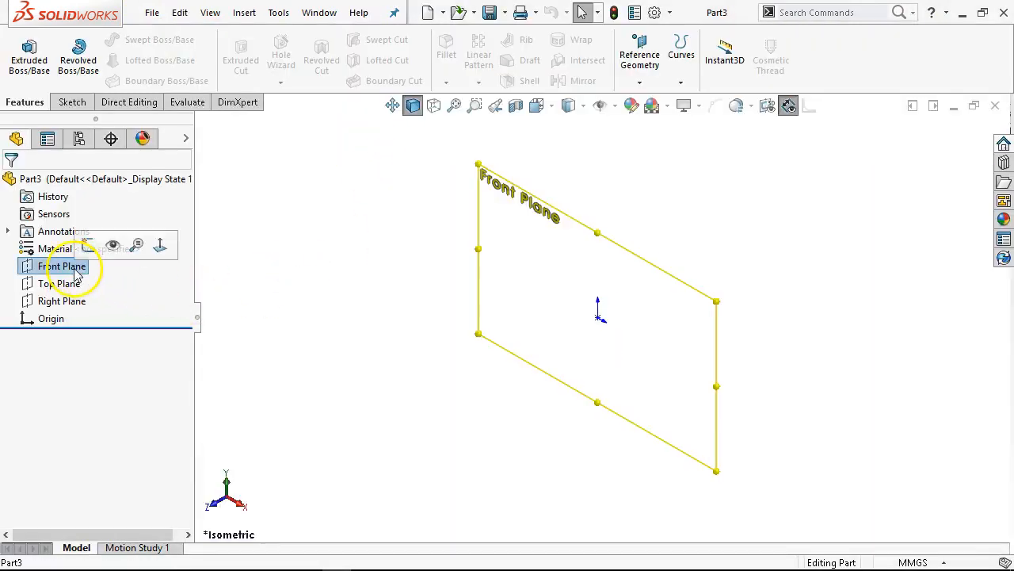
pyautogui.click(89, 245)
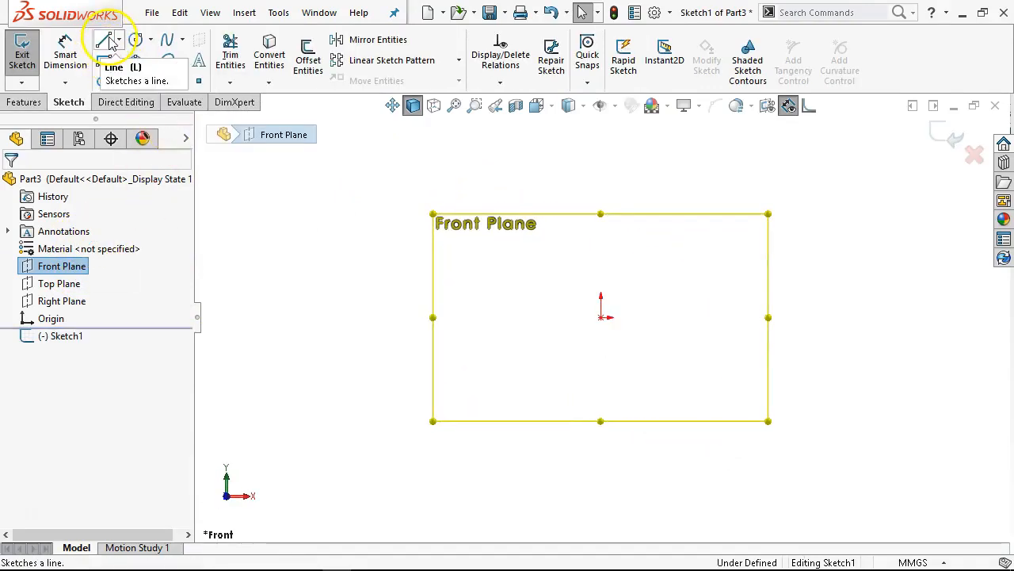
# Step: Sketch an open C-shaped line profile above the origin, about 130 mm wide, with two short horizontal upper segments separated by a gap
pyautogui.click(103, 41)
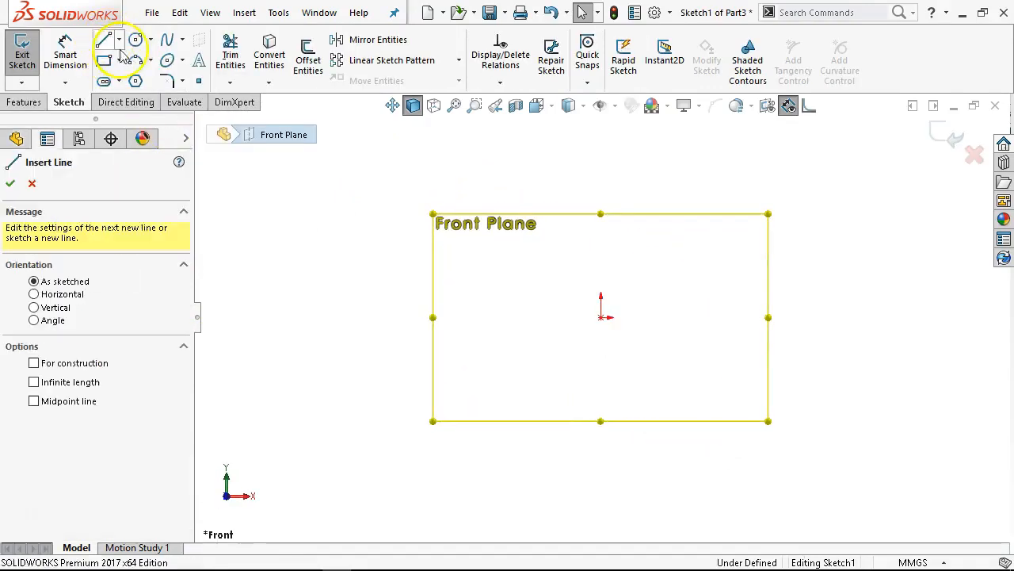
pyautogui.click(508, 294)
pyautogui.click(752, 294)
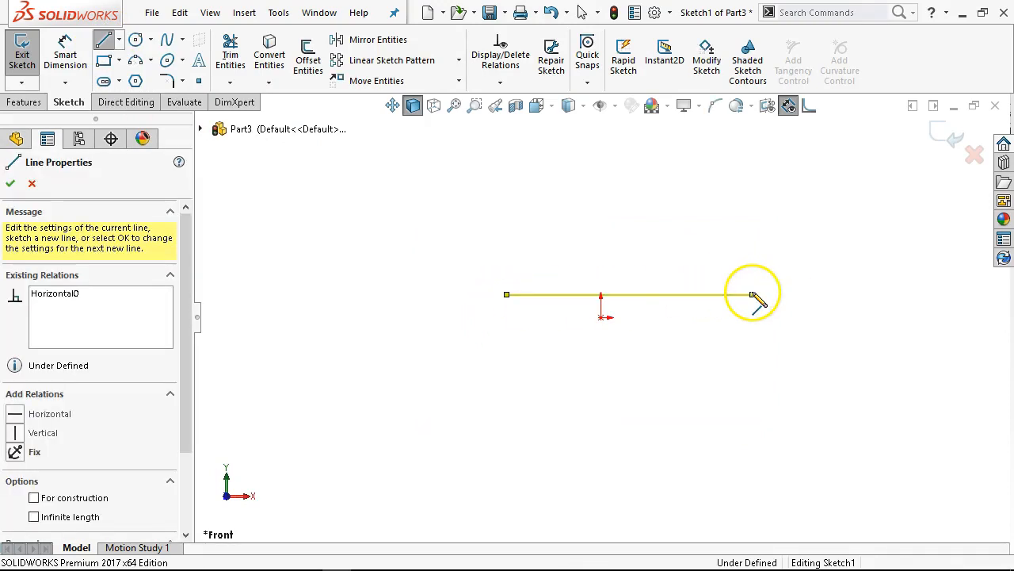
pyautogui.click(752, 193)
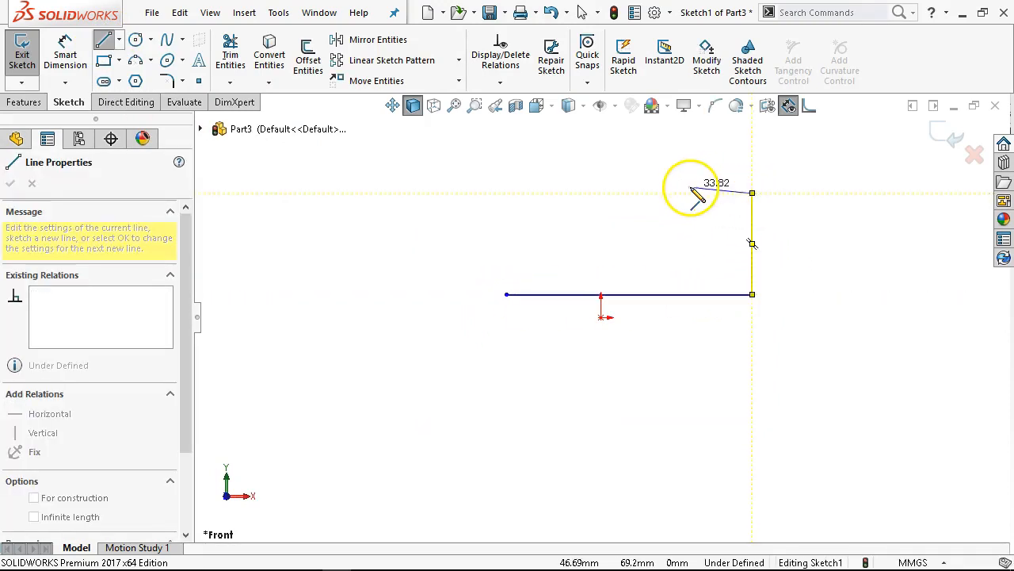
pyautogui.doubleClick(682, 192)
pyautogui.click(507, 295)
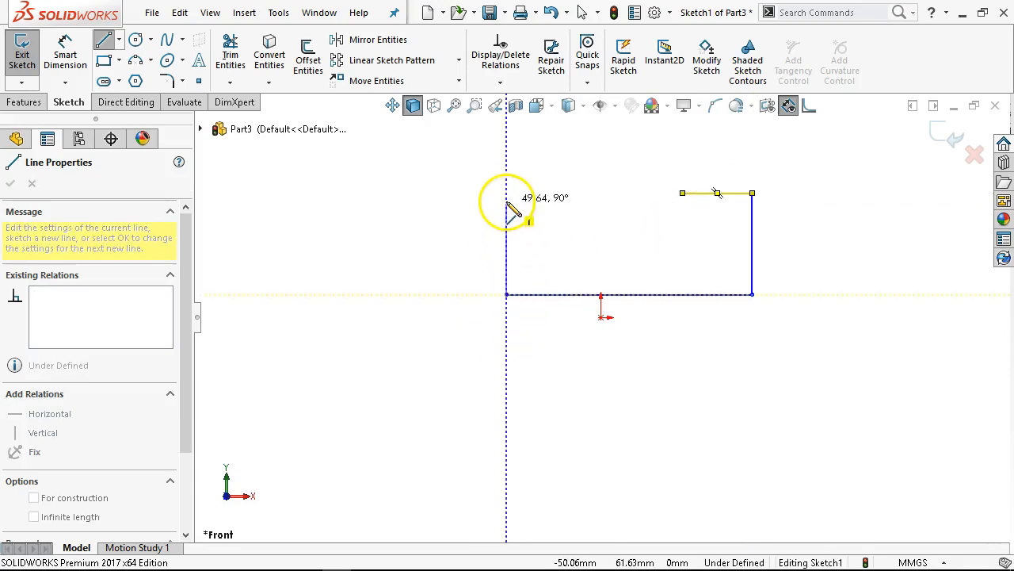
pyautogui.click(507, 193)
pyautogui.doubleClick(563, 193)
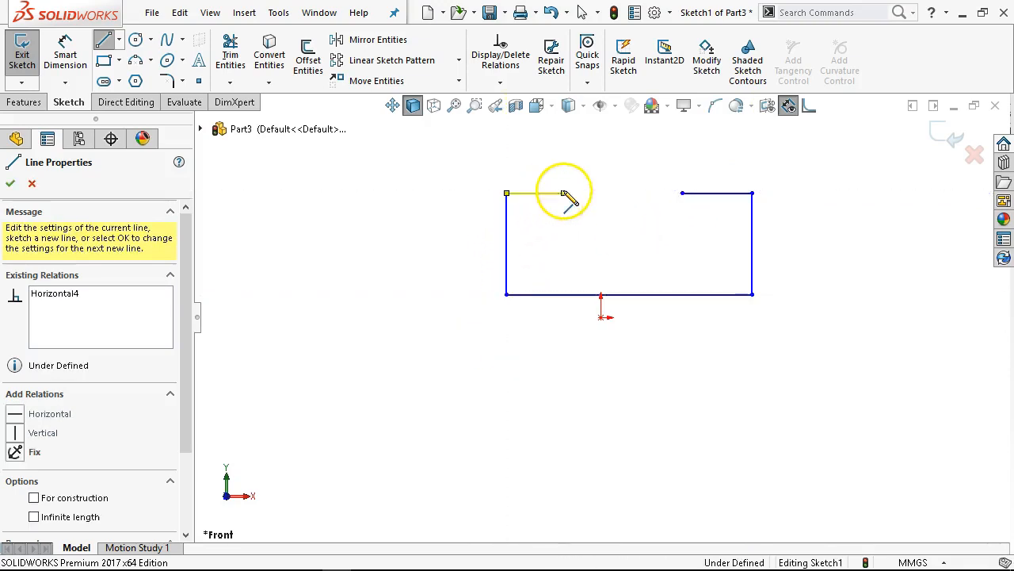
pyautogui.rightClick(634, 158)
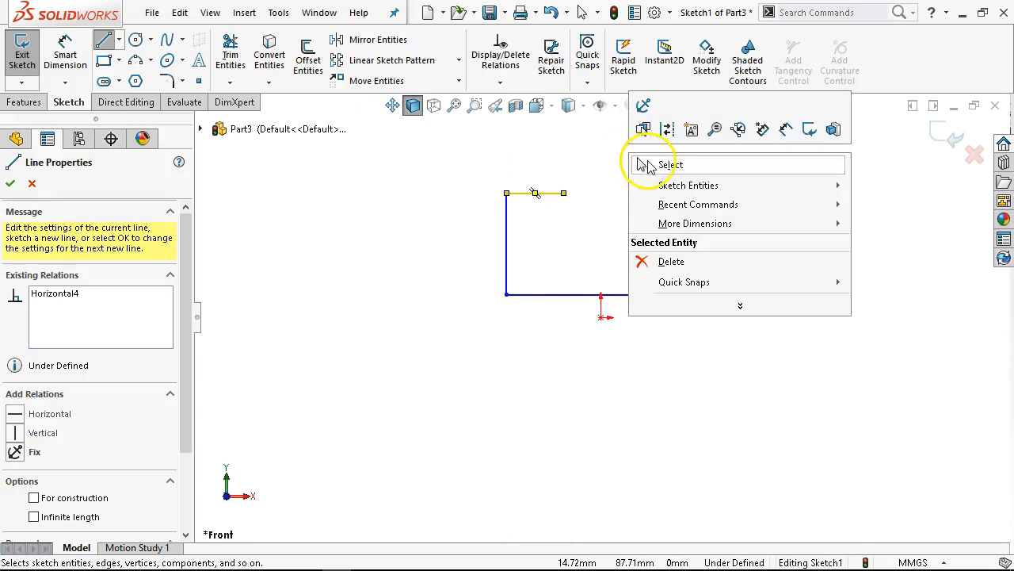
pyautogui.click(648, 162)
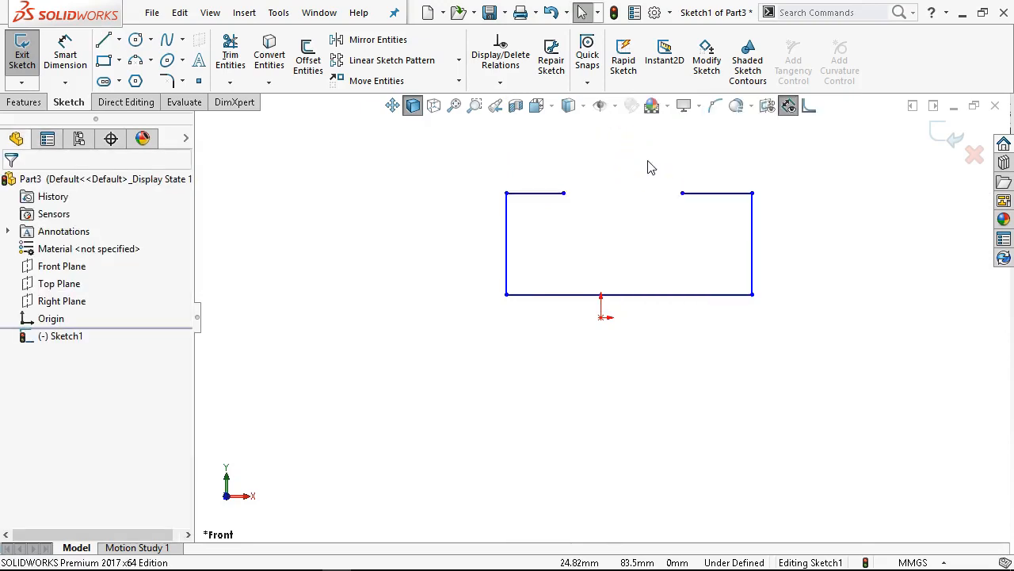
pyautogui.click(727, 150)
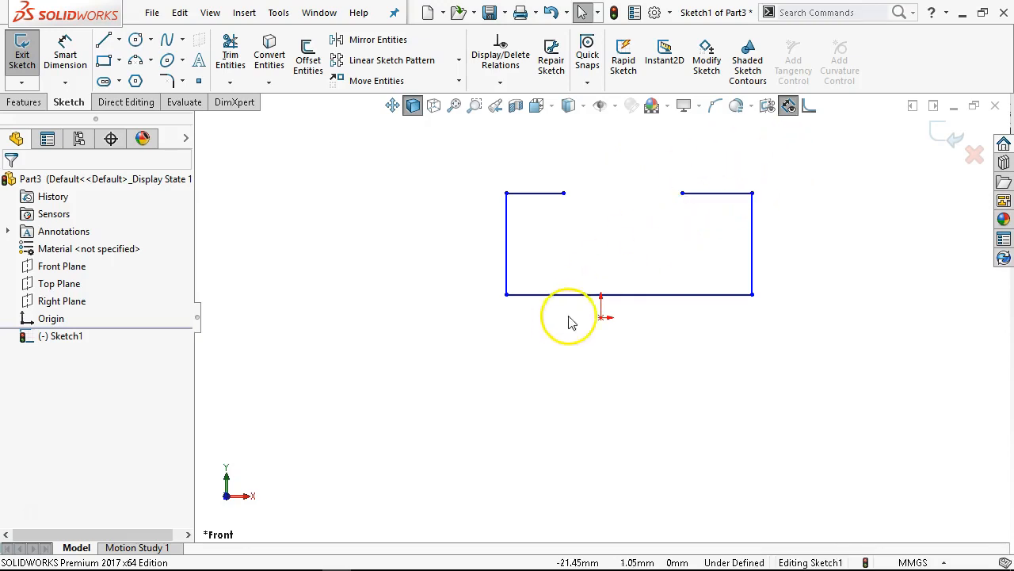
# Step: Add a Midpoint relation between the profile's lower horizontal line and the origin
pyautogui.click(597, 304)
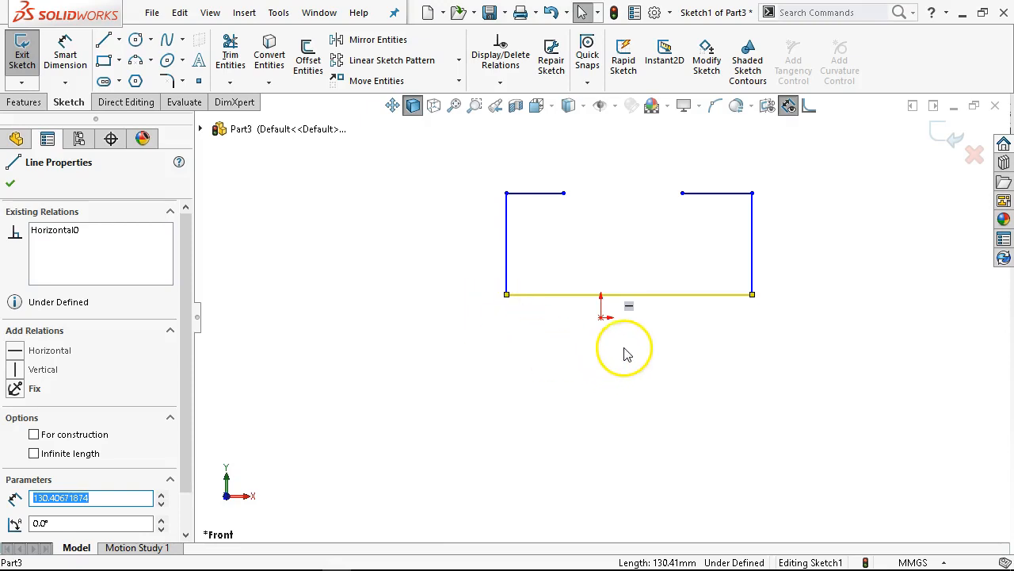
pyautogui.keyDown('ctrl'); pyautogui.click(601, 317); pyautogui.keyUp('ctrl')
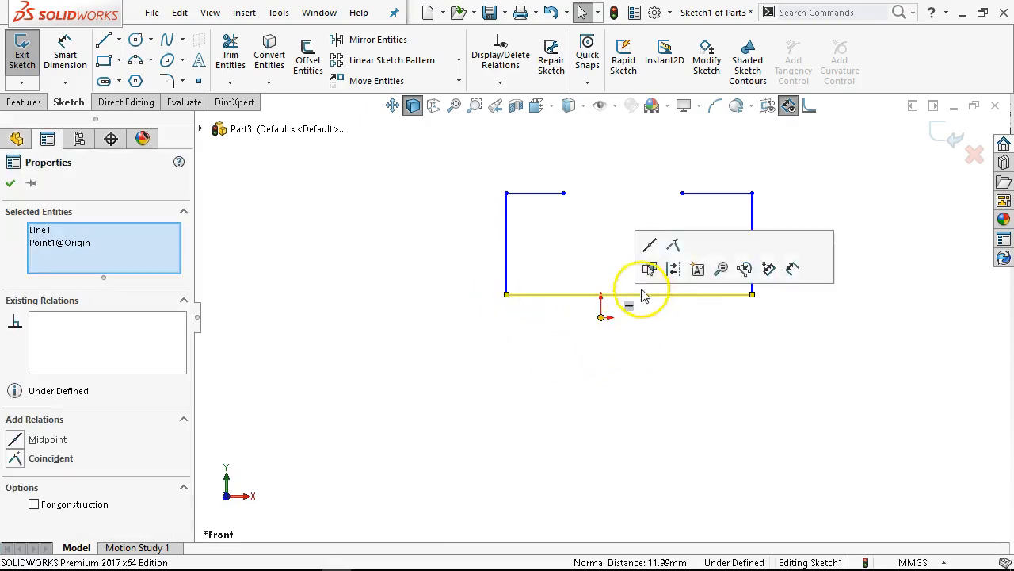
pyautogui.click(651, 246)
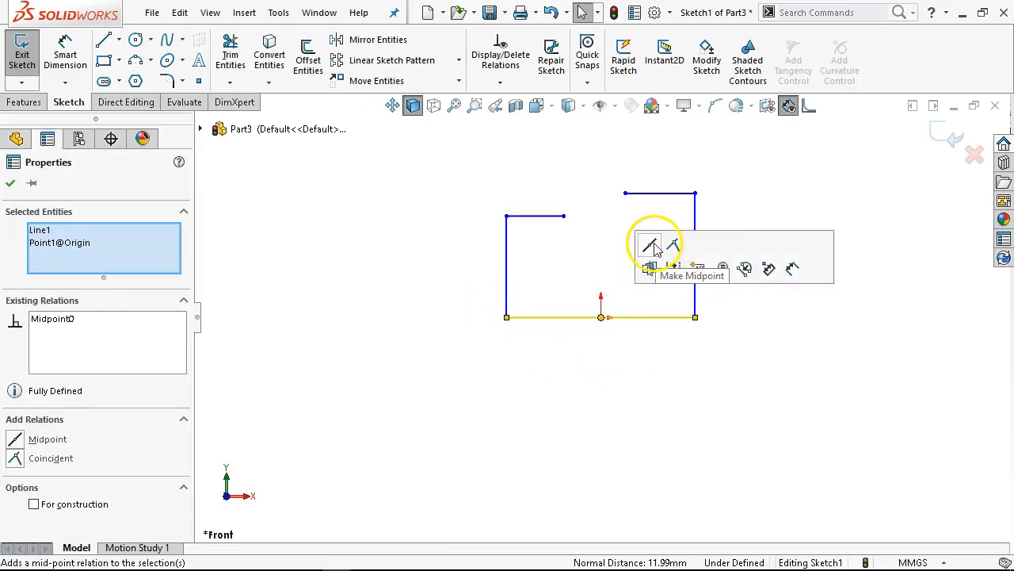
pyautogui.click(591, 269)
# Step: Make the two short upper lines of the profile collinear
pyautogui.click(550, 216)
pyautogui.keyDown('ctrl'); pyautogui.click(658, 194); pyautogui.keyUp('ctrl')
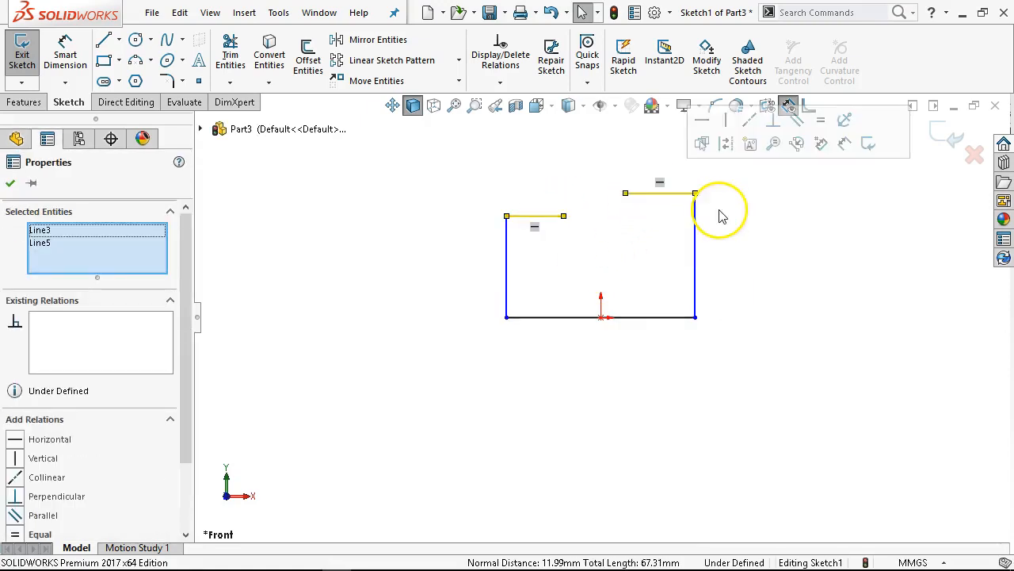
pyautogui.click(748, 127)
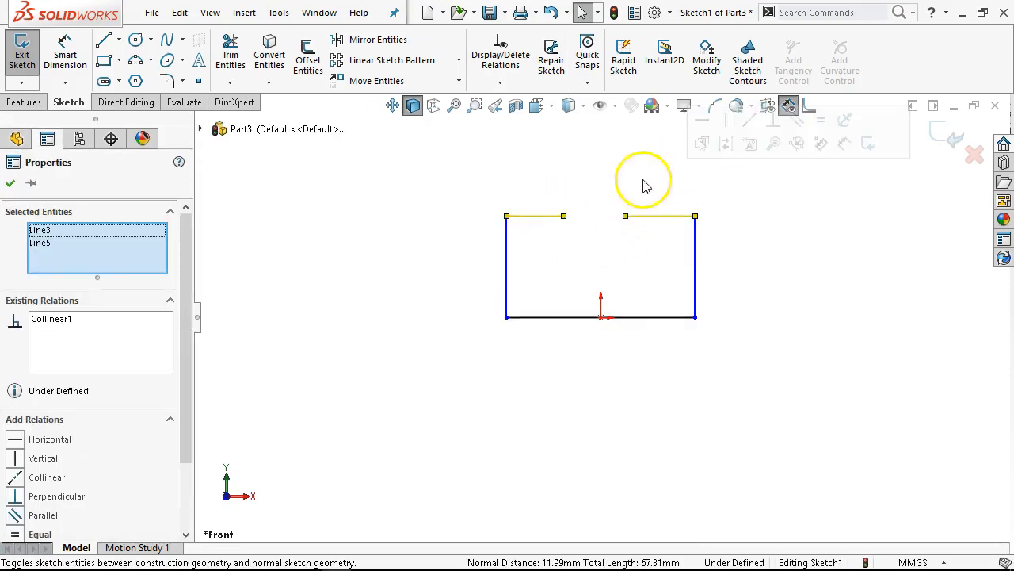
pyautogui.rightClick(597, 185)
pyautogui.click(756, 161)
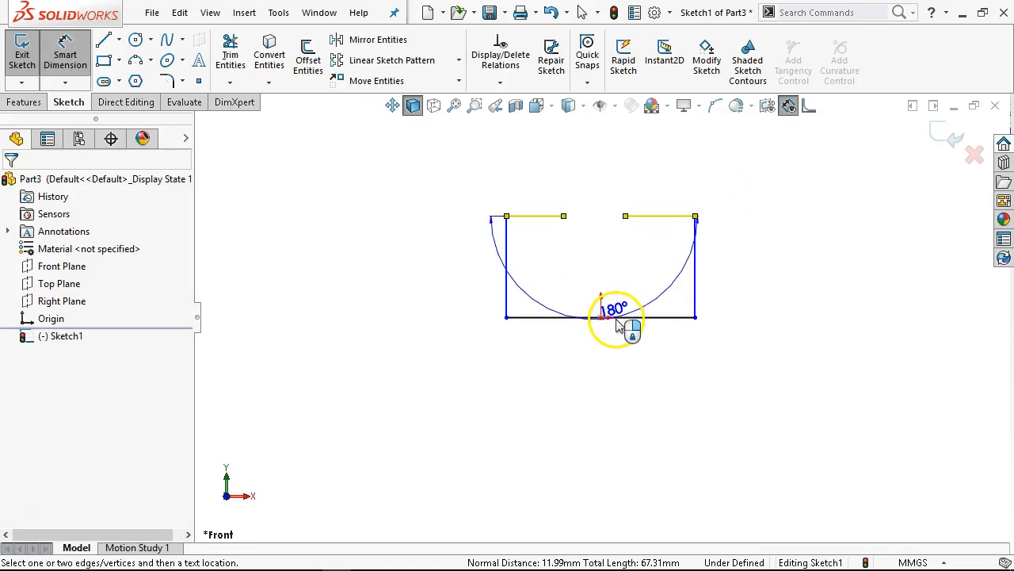
pyautogui.press('Escape')
# Step: Dimension the profile's lower horizontal line to 80 mm
pyautogui.rightClick(639, 230)
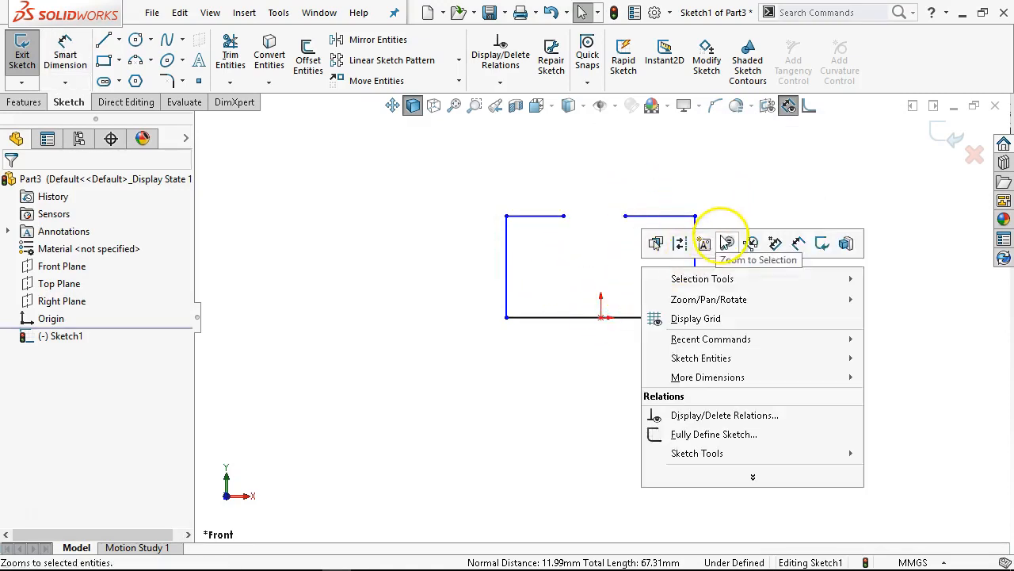
pyautogui.click(782, 241)
pyautogui.click(640, 317)
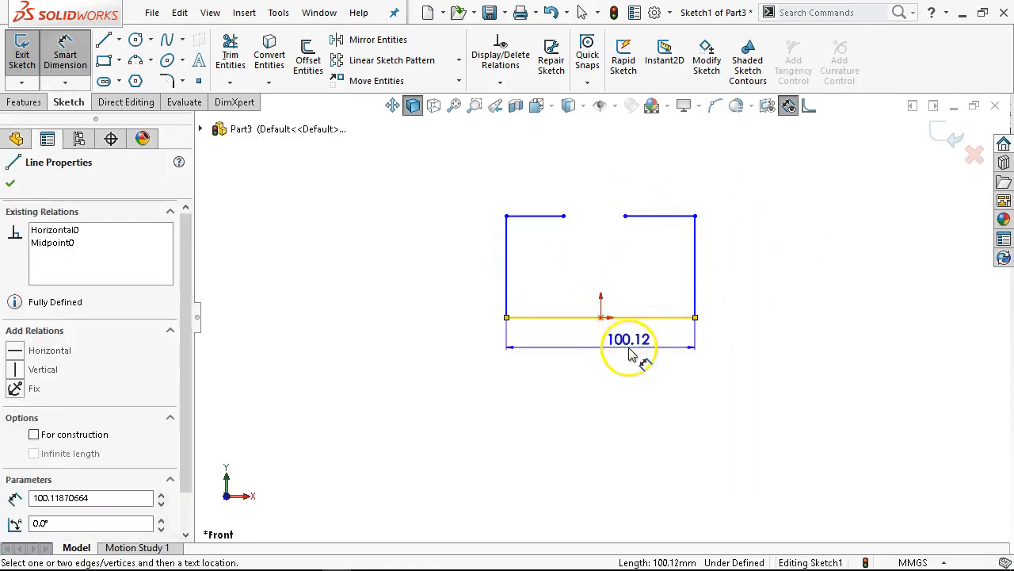
pyautogui.click(641, 386)
pyautogui.write('80')
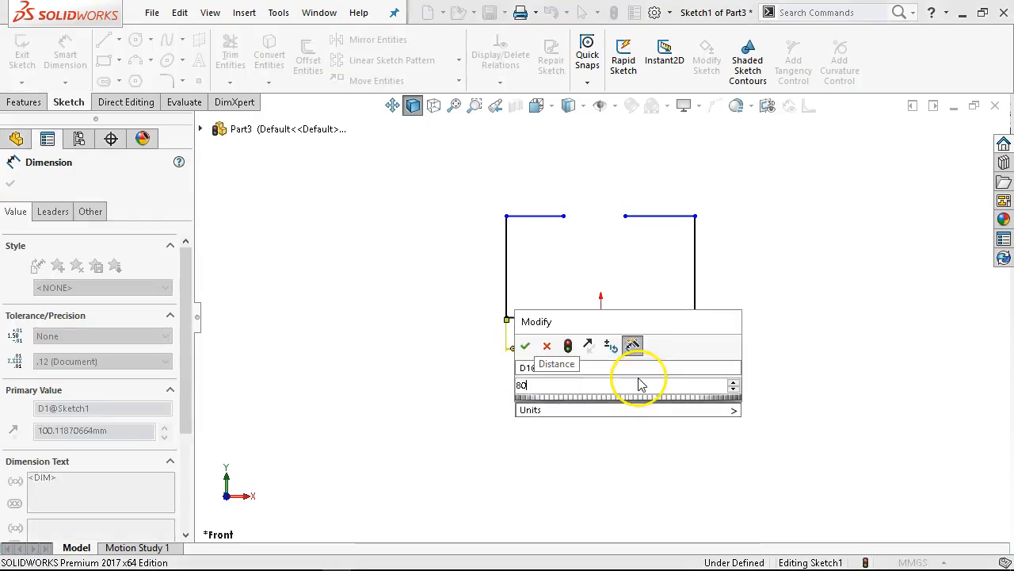
pyautogui.press('Return')
# Step: Dimension the profile's right vertical line to 40 mm
pyautogui.click(695, 285)
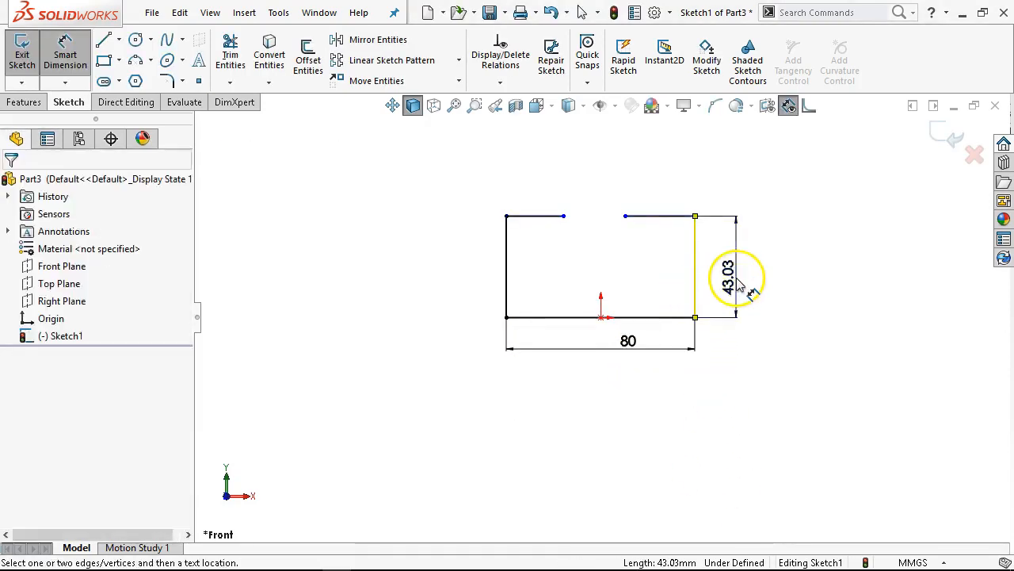
pyautogui.click(737, 278)
pyautogui.write('40')
pyautogui.press('Return')
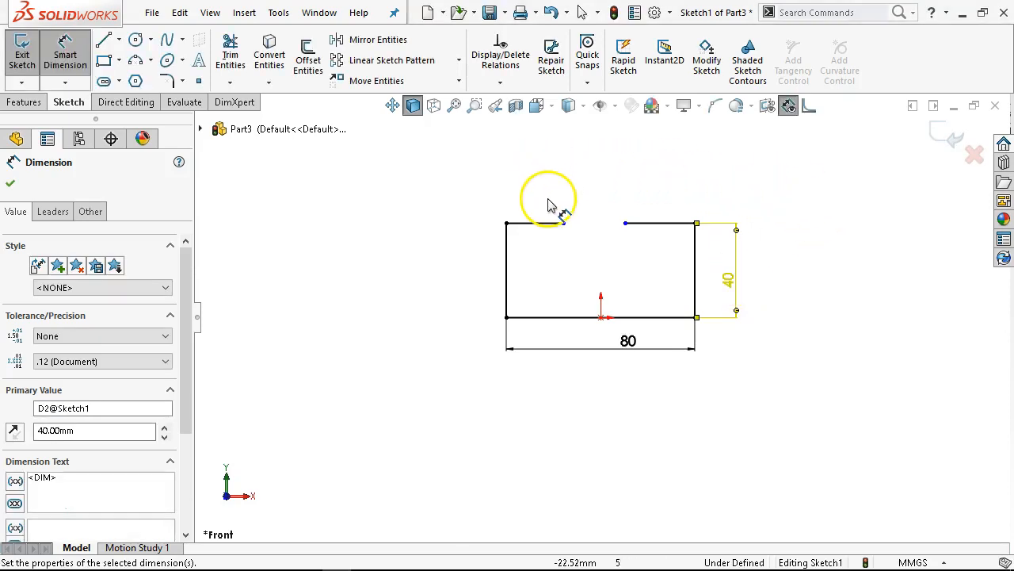
# Step: Dimension the upper-left horizontal line to 30 mm and leave the dimension tool
pyautogui.click(541, 228)
pyautogui.click(537, 181)
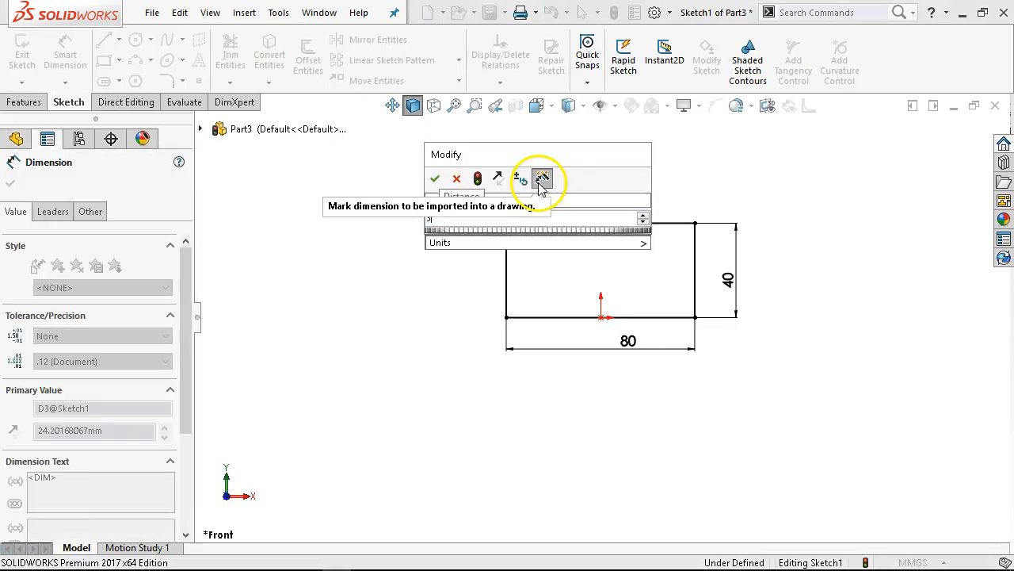
pyautogui.press('Return')
pyautogui.rightClick(638, 97)
pyautogui.rightClick(603, 163)
pyautogui.click(645, 215)
# Step: Add an Equal relation between the two short upper lines
pyautogui.click(555, 224)
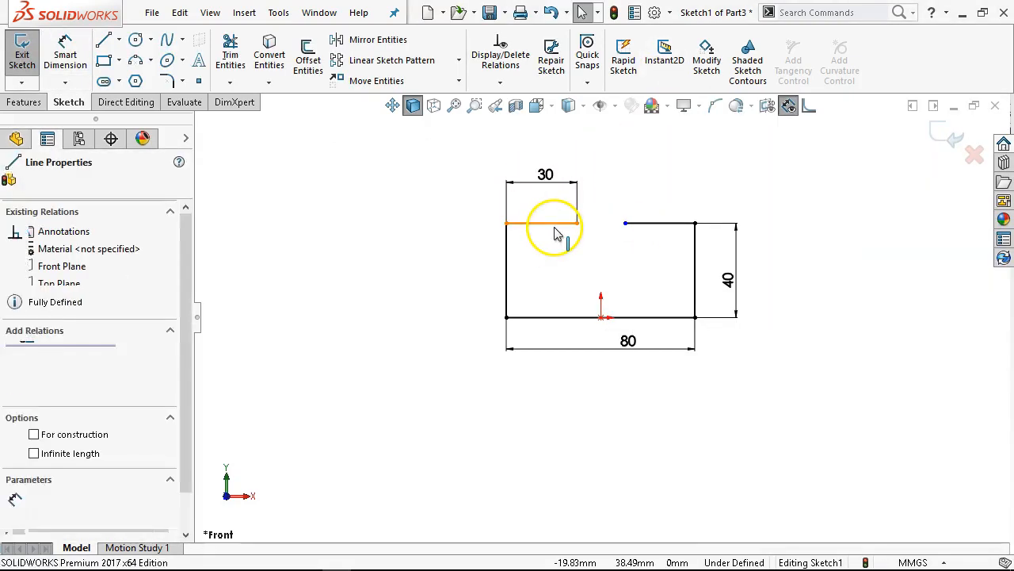
pyautogui.keyDown('ctrl'); pyautogui.click(657, 223); pyautogui.keyUp('ctrl')
pyautogui.click(825, 156)
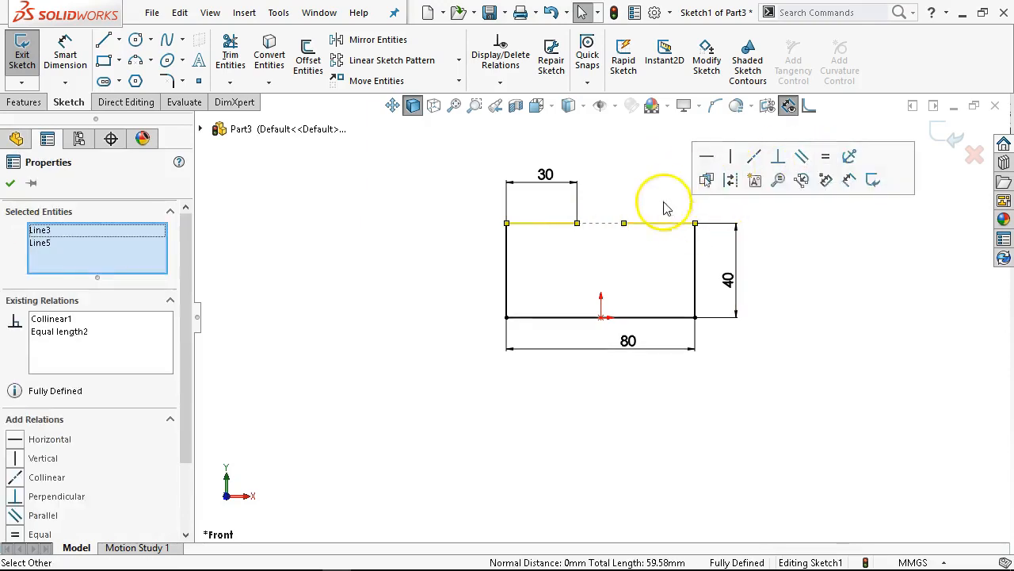
pyautogui.click(638, 296)
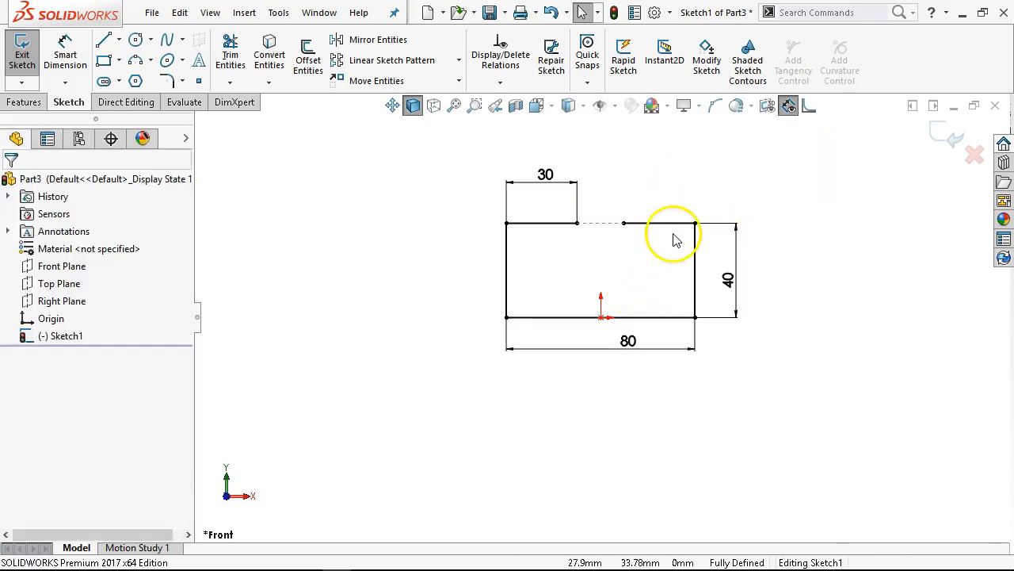
# Step: Start an Extruded Boss of the open profile with a 40 mm depth and the Mid Plane end condition
pyautogui.click(24, 101)
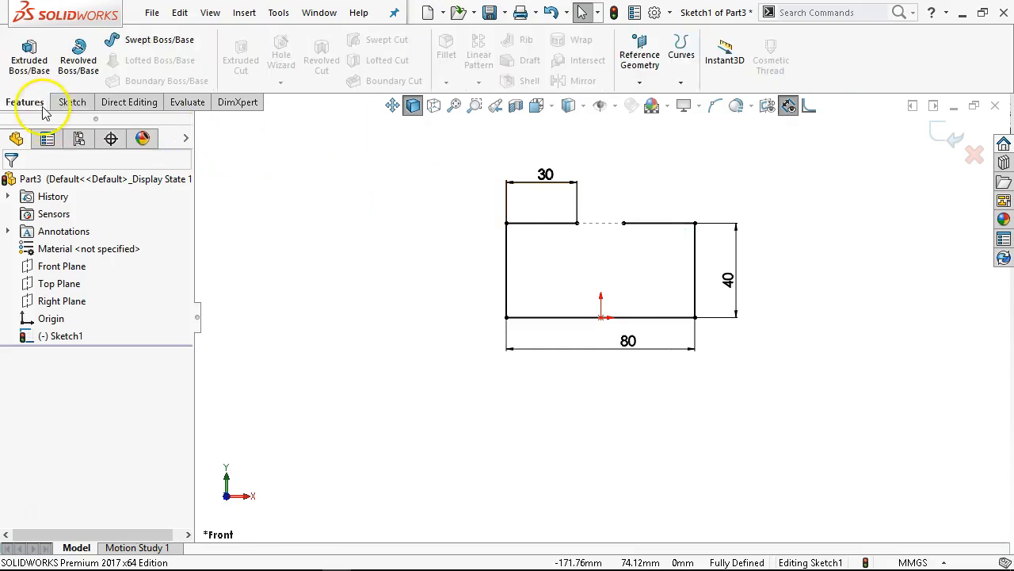
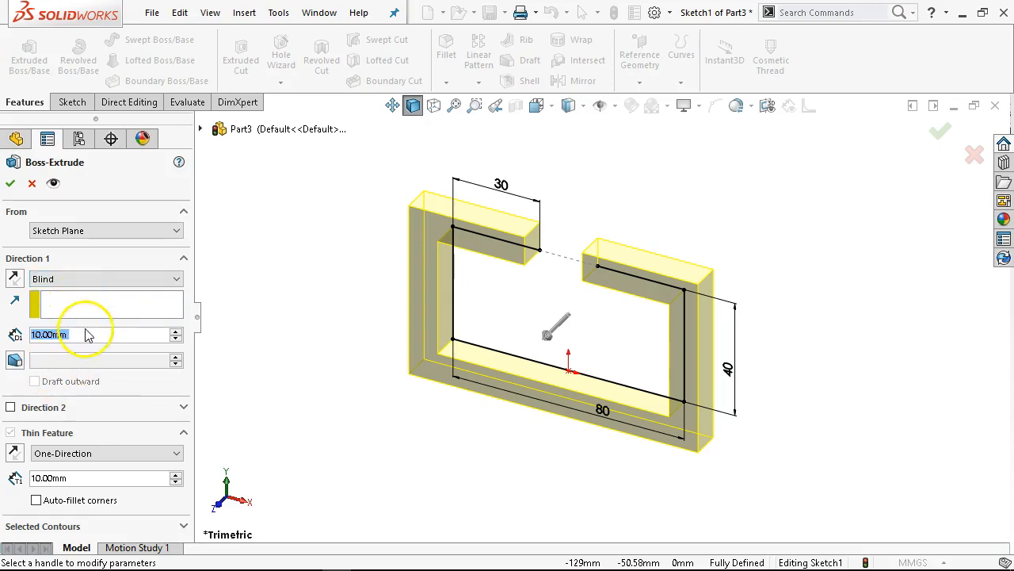
pyautogui.write('40')
pyautogui.press('Return')
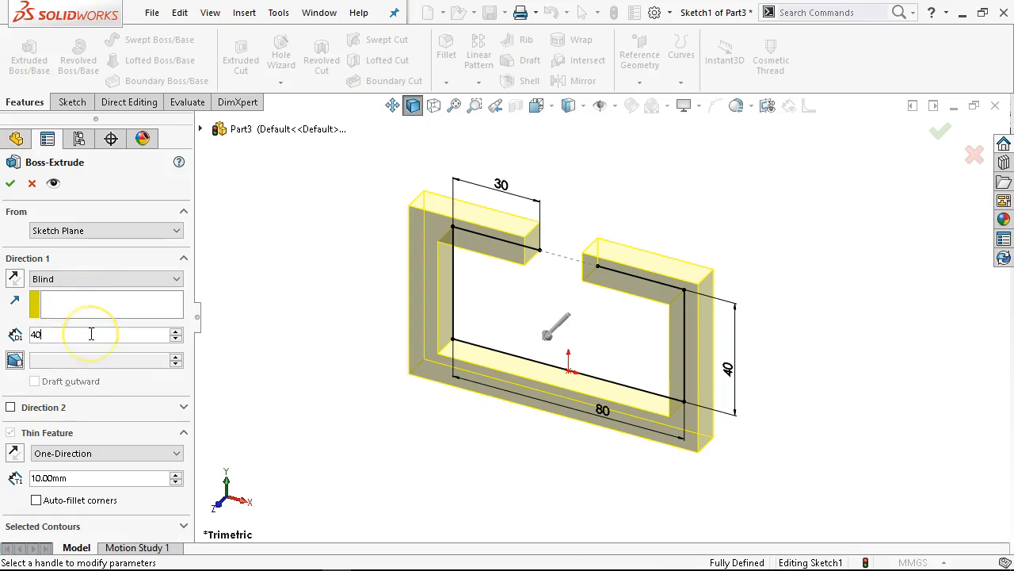
pyautogui.click(14, 279)
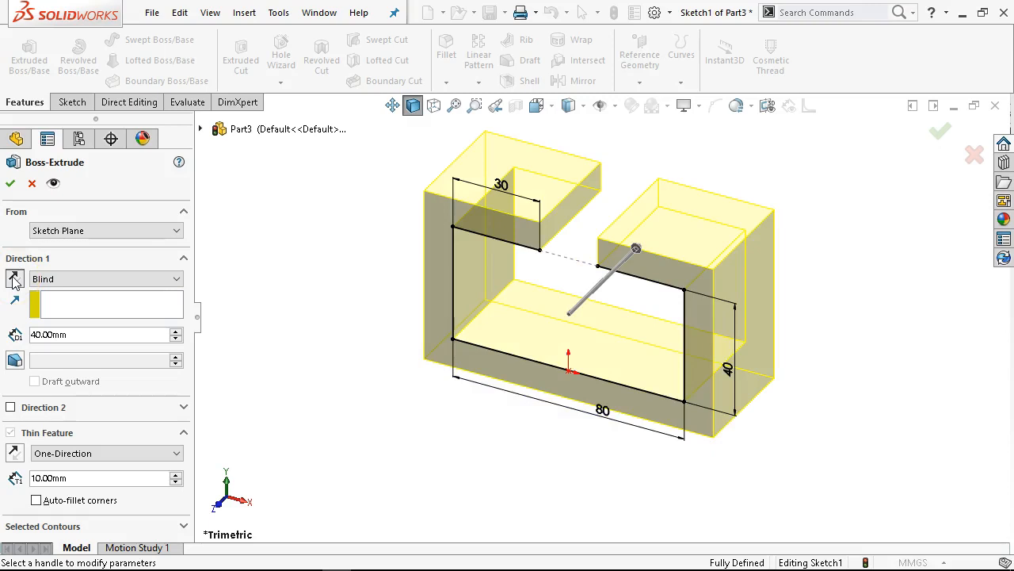
pyautogui.click(35, 278)
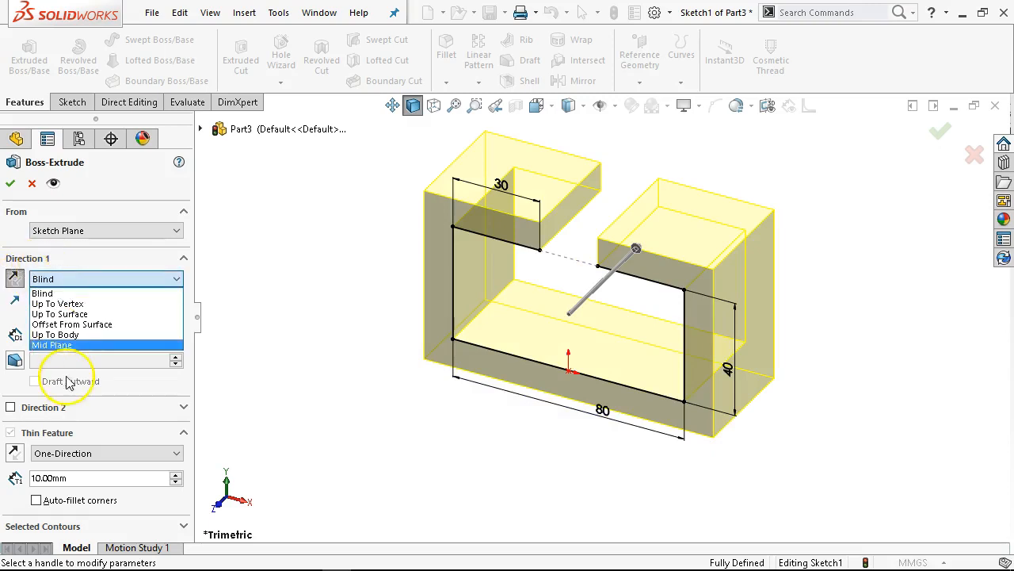
pyautogui.click(65, 343)
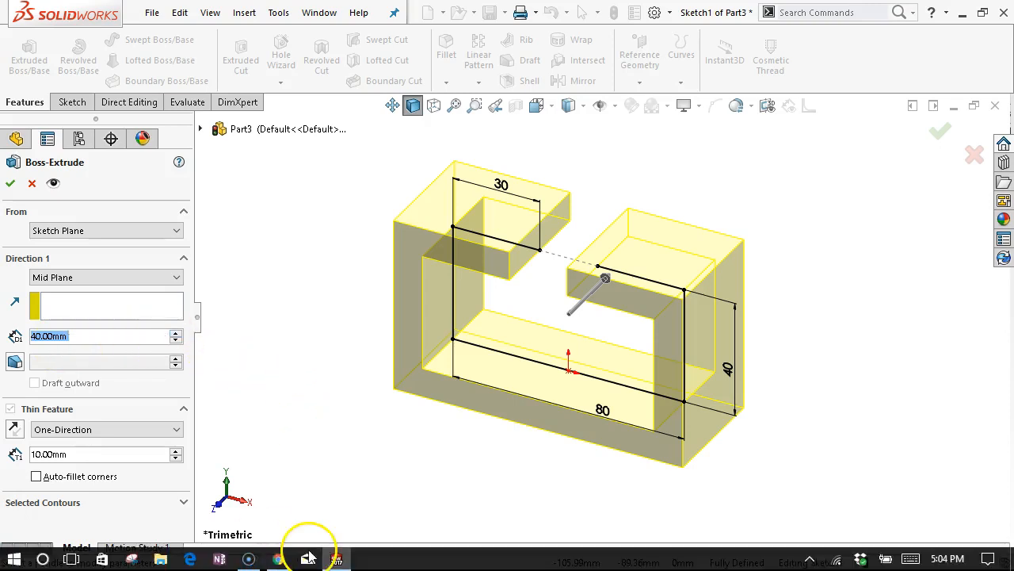
# Step: Check the Split Block dimensions in Figure P3-3 in the Chrome browser and return to the SOLIDWORKS extrusion preview
pyautogui.click(276, 559)
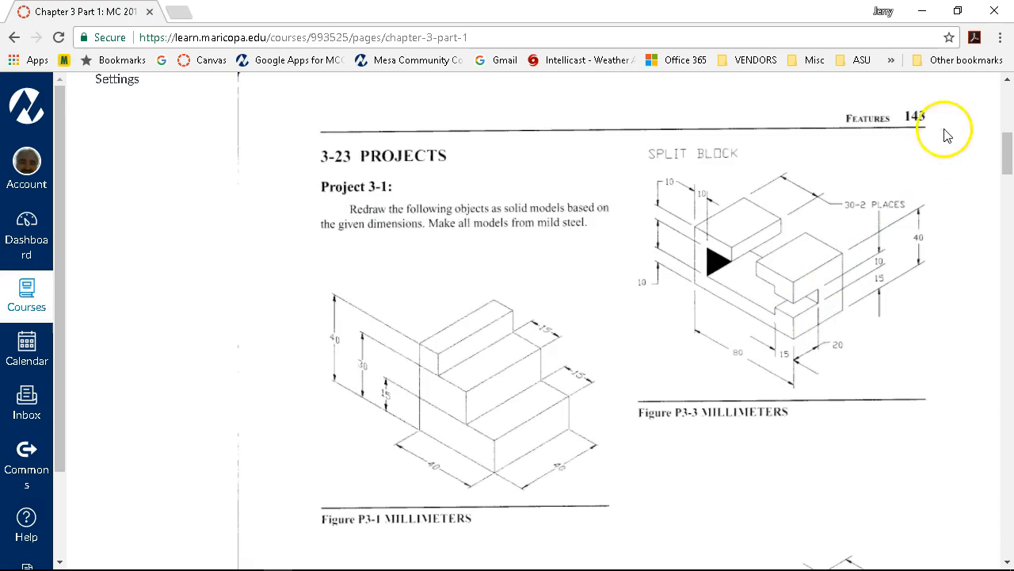
pyautogui.click(924, 13)
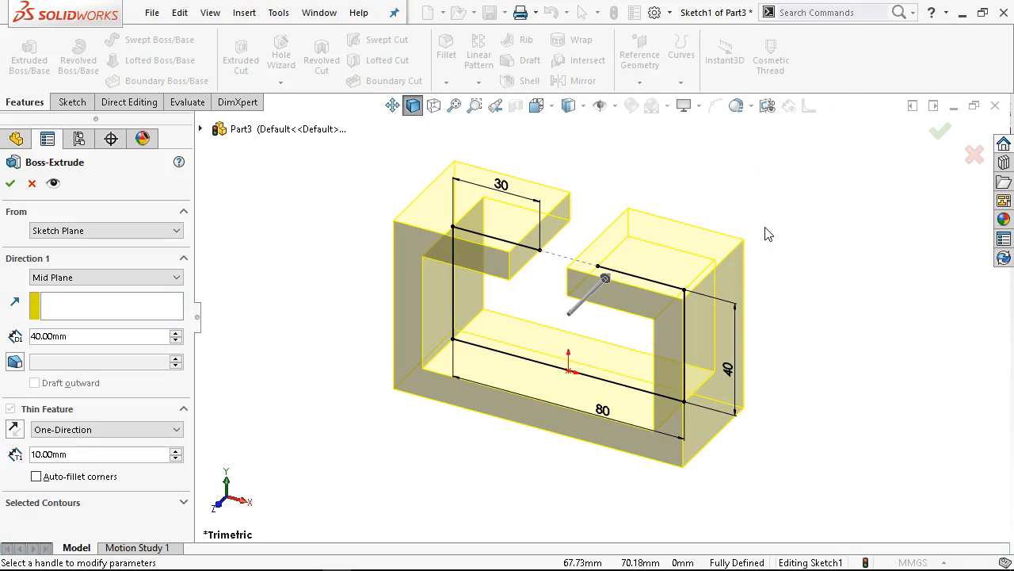
pyautogui.moveTo(769, 232); pyautogui.dragTo(807, 143, button='middle')
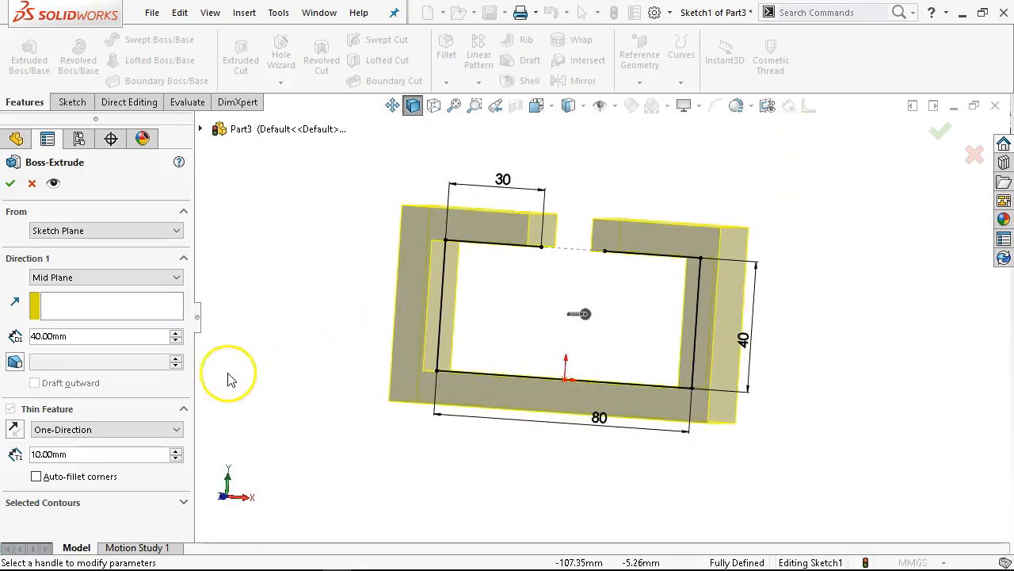
# Step: Try the Two-Direction thin feature type and set it back to One-Direction
pyautogui.click(88, 430)
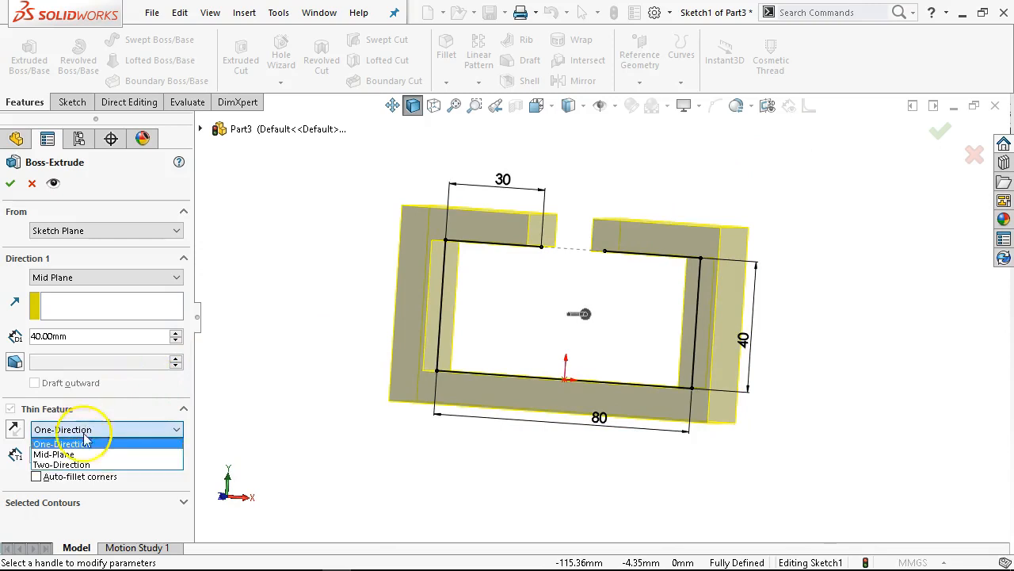
pyautogui.click(73, 448)
pyautogui.click(75, 428)
pyautogui.click(68, 463)
pyautogui.click(72, 430)
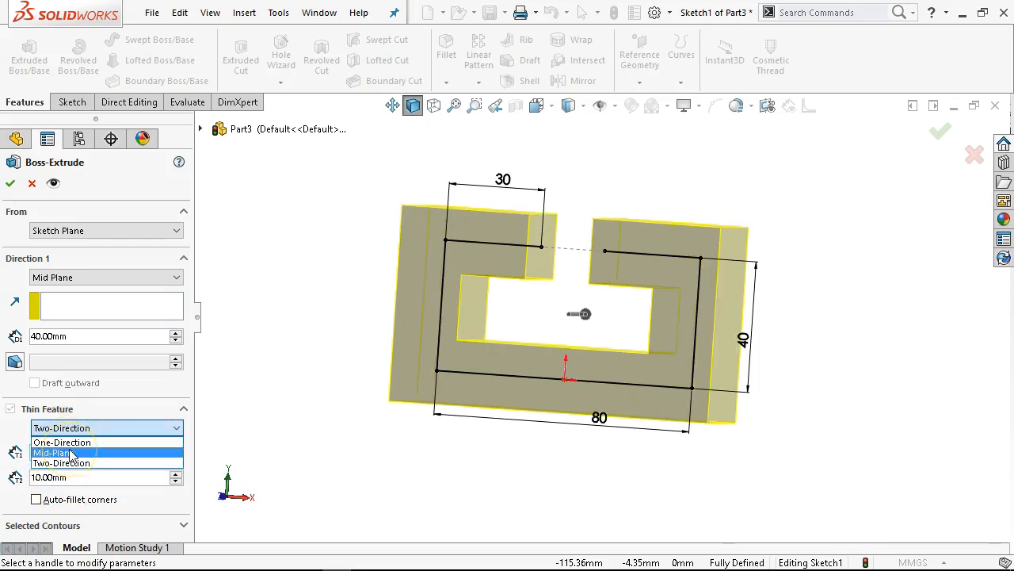
pyautogui.press('Up')
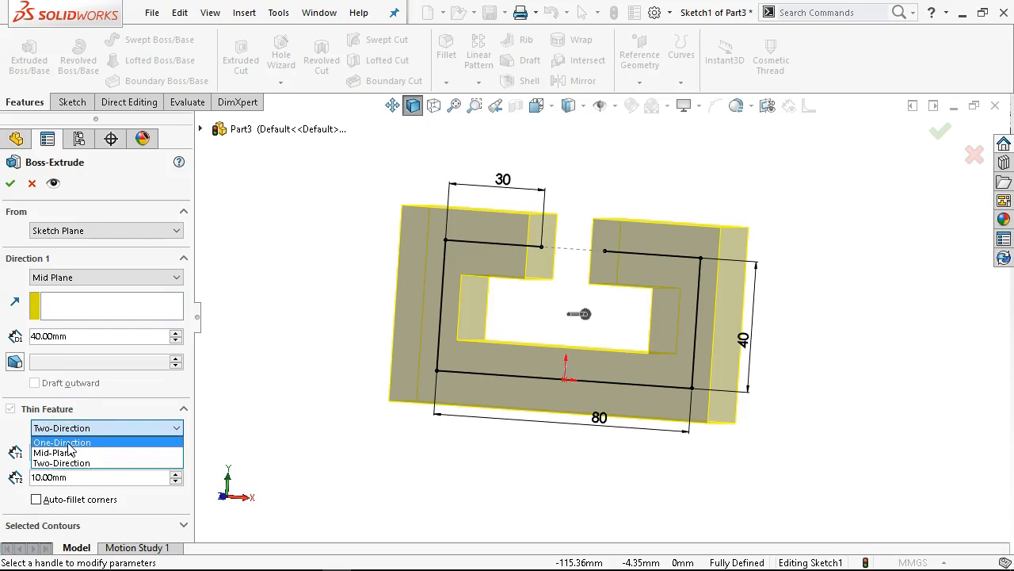
pyautogui.click(68, 446)
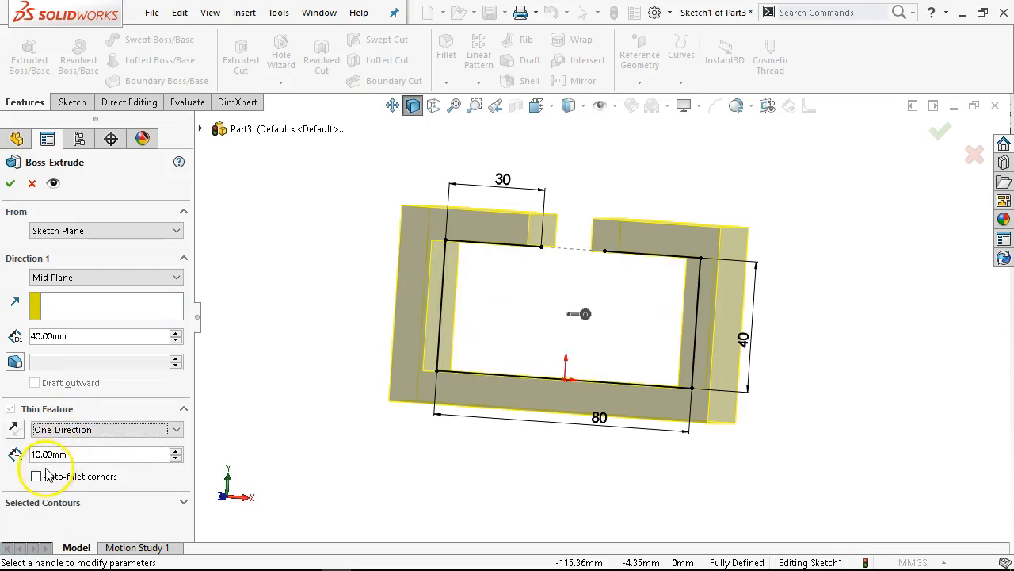
# Step: Reverse the 10 mm thin wall to the inside of the profile, leave auto-fillet corners off, and accept the extrusion
pyautogui.click(12, 431)
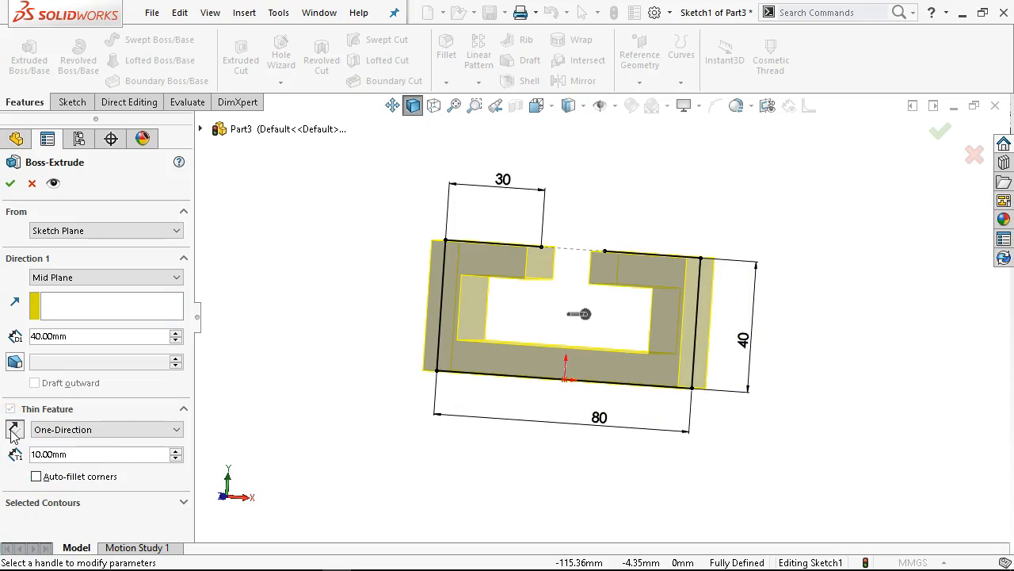
pyautogui.click(36, 476)
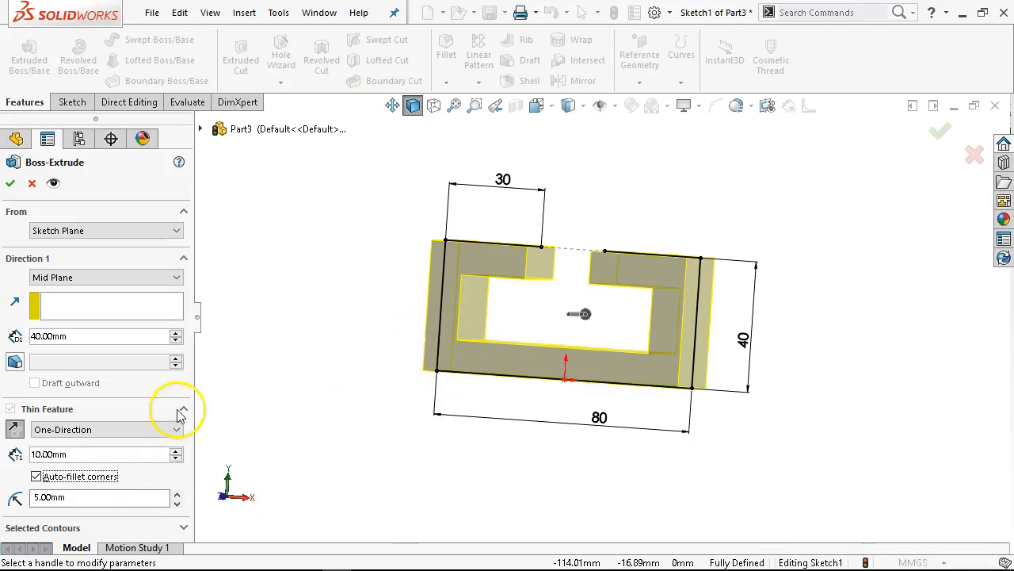
pyautogui.click(45, 476)
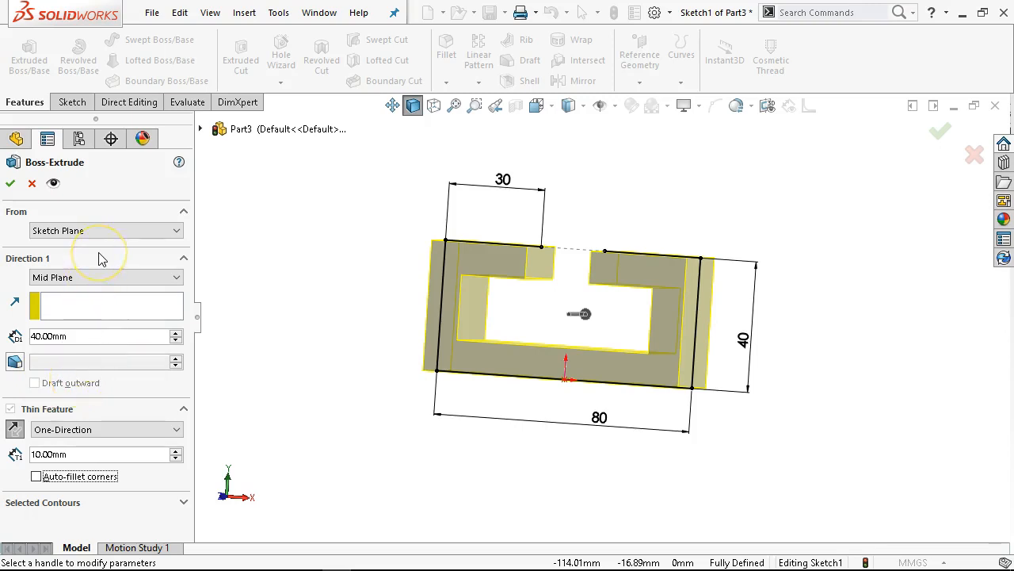
pyautogui.click(9, 183)
pyautogui.moveTo(346, 351); pyautogui.dragTo(153, 389, button='middle')
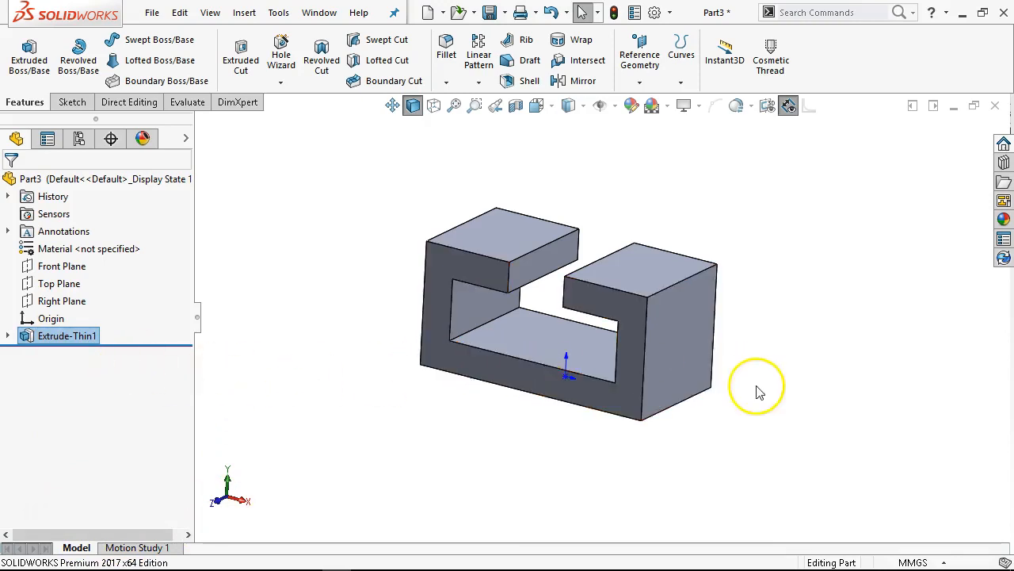
# Step: Start a sketch on the block's right end face and draw a corner rectangle about 8.5 mm high near its middle
pyautogui.click(670, 352)
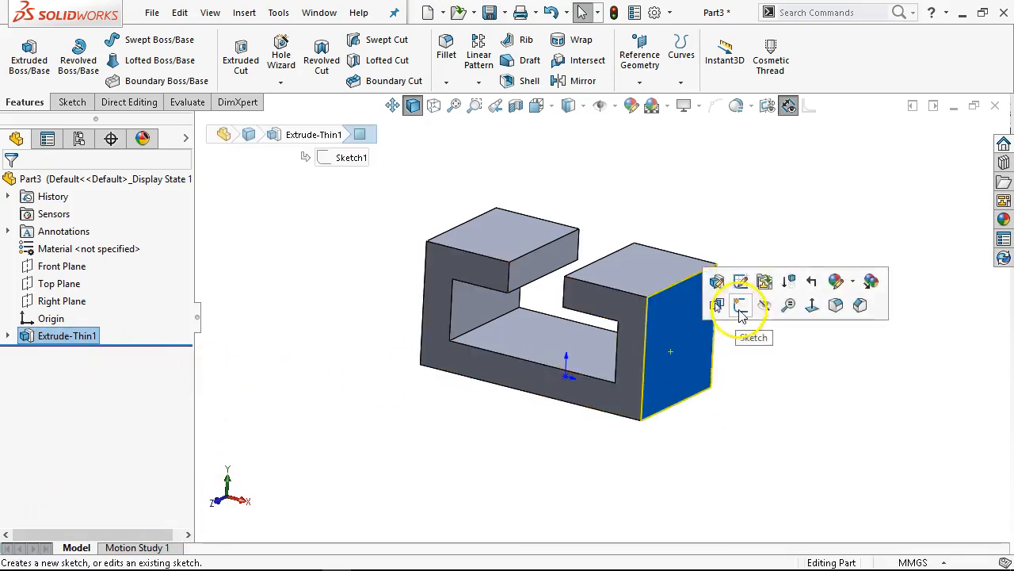
pyautogui.click(741, 307)
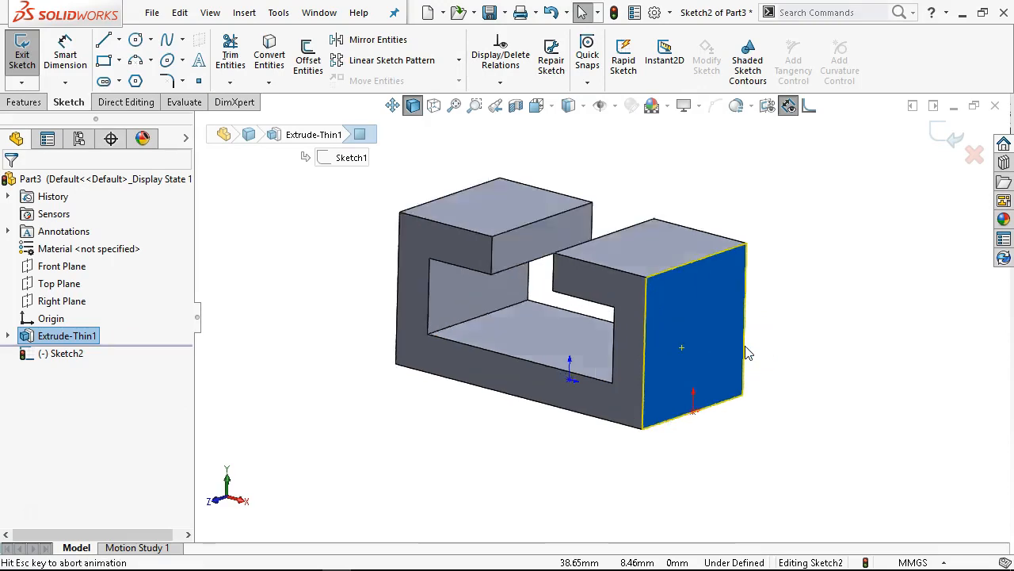
pyautogui.click(104, 61)
pyautogui.click(446, 266)
pyautogui.click(626, 342)
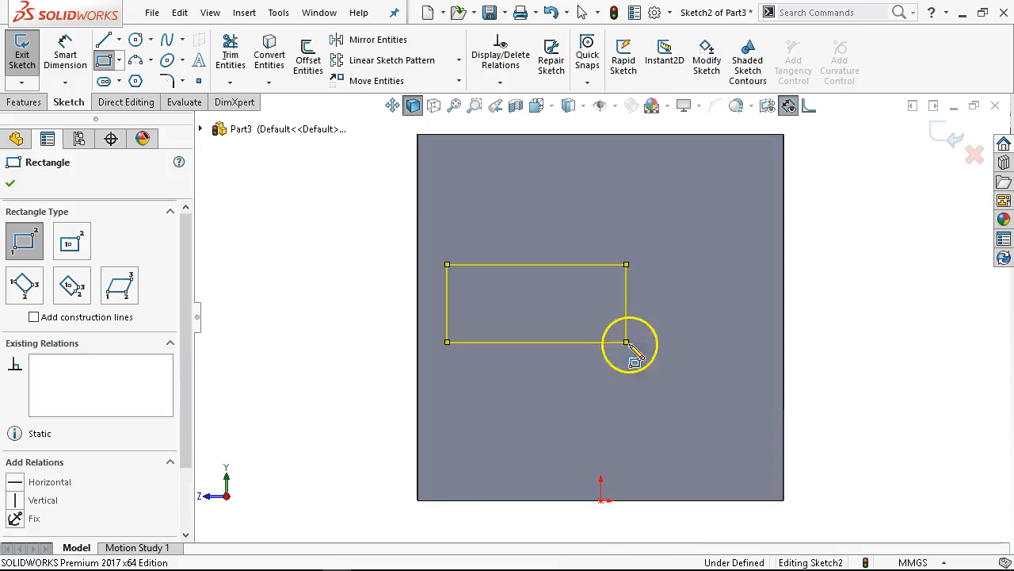
# Step: Dimension the rectangle's height to 10 mm and leave the dimension tool
pyautogui.rightClick(680, 319)
pyautogui.click(855, 299)
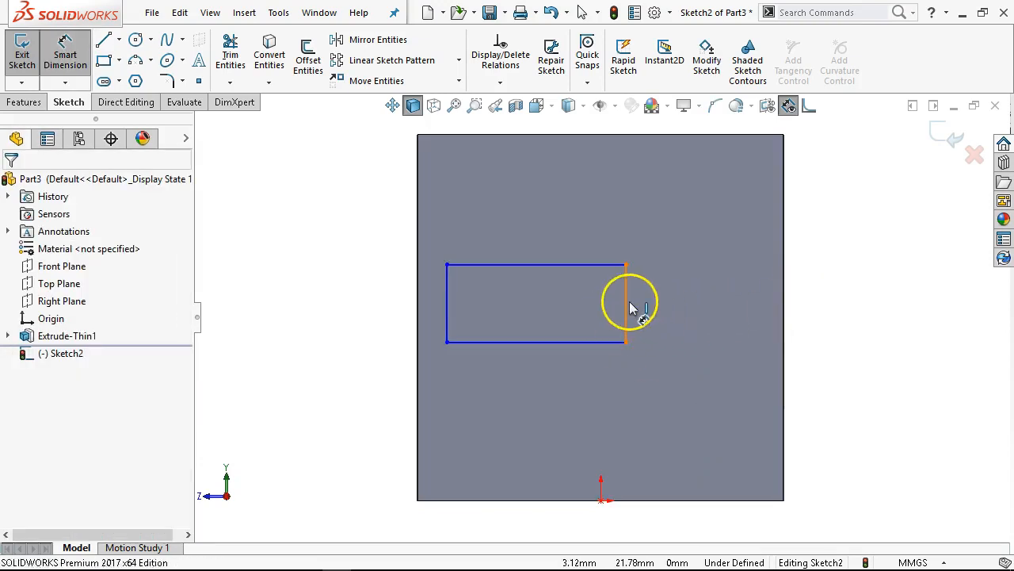
pyautogui.click(627, 306)
pyautogui.click(838, 310)
pyautogui.write('10')
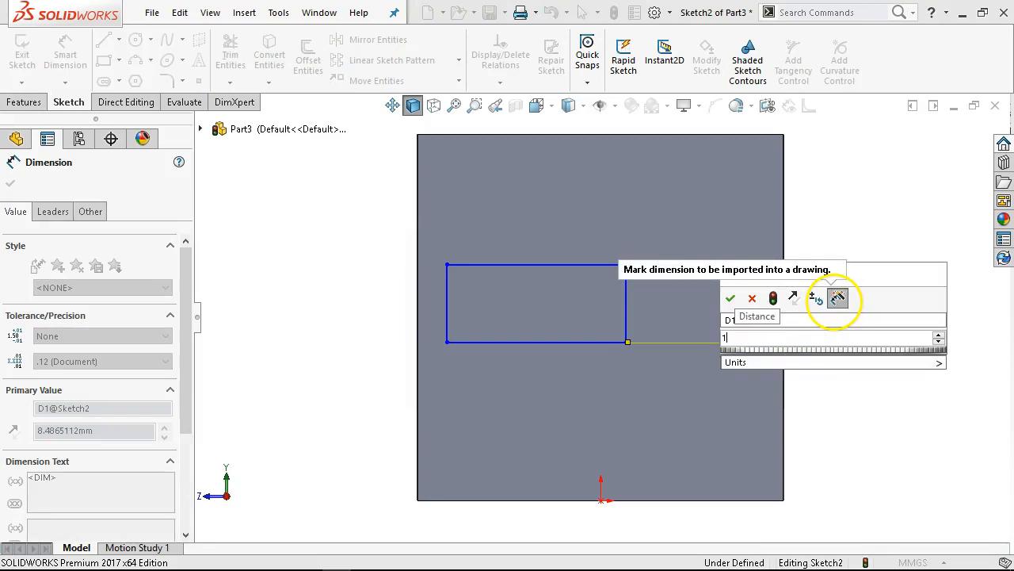
pyautogui.press('Return')
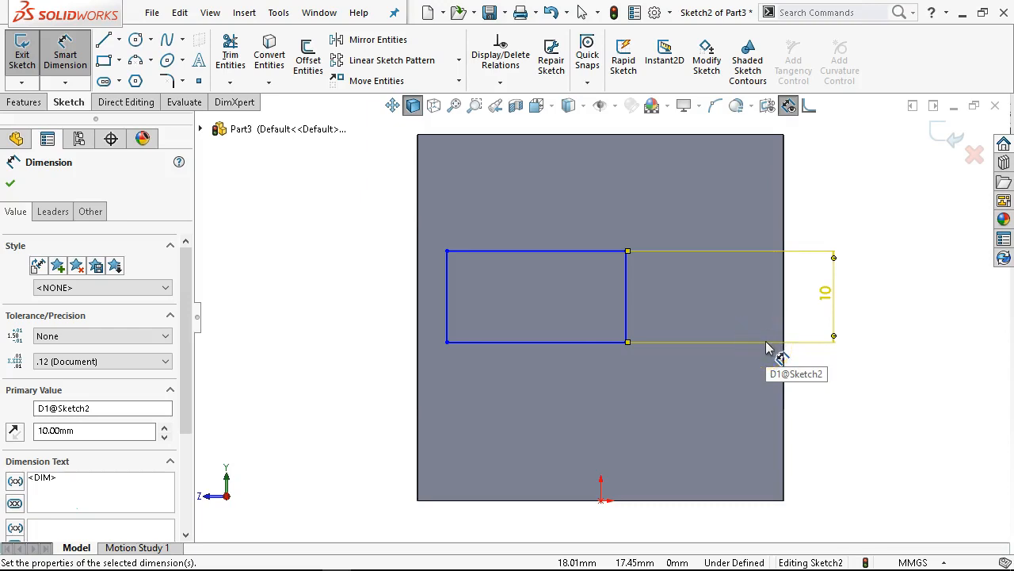
pyautogui.click(758, 341)
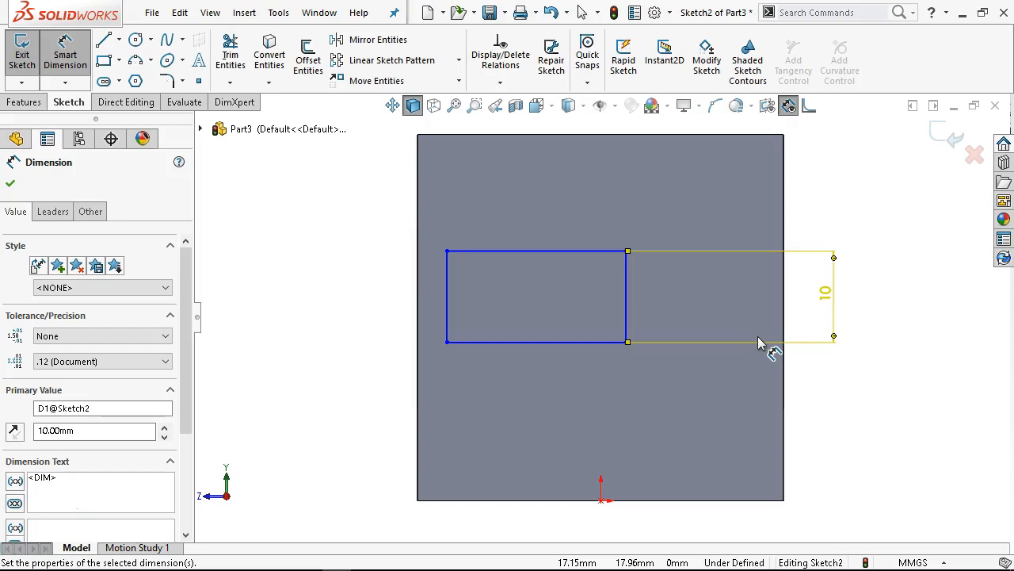
pyautogui.rightClick(389, 267)
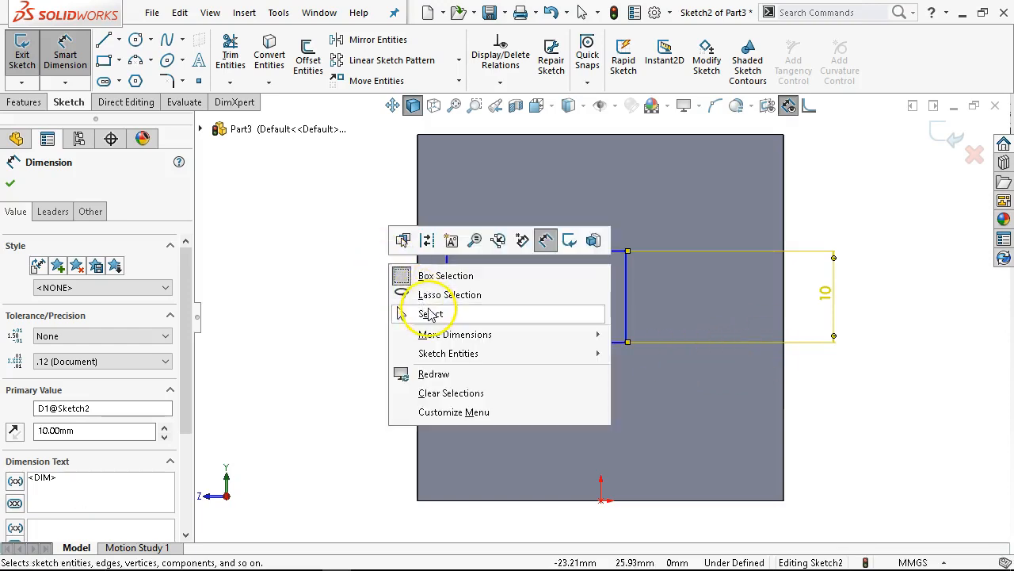
pyautogui.click(431, 315)
# Step: Add a Midpoint relation between the midpoint of the rectangle's left line and the face's left vertical edge
pyautogui.rightClick(448, 313)
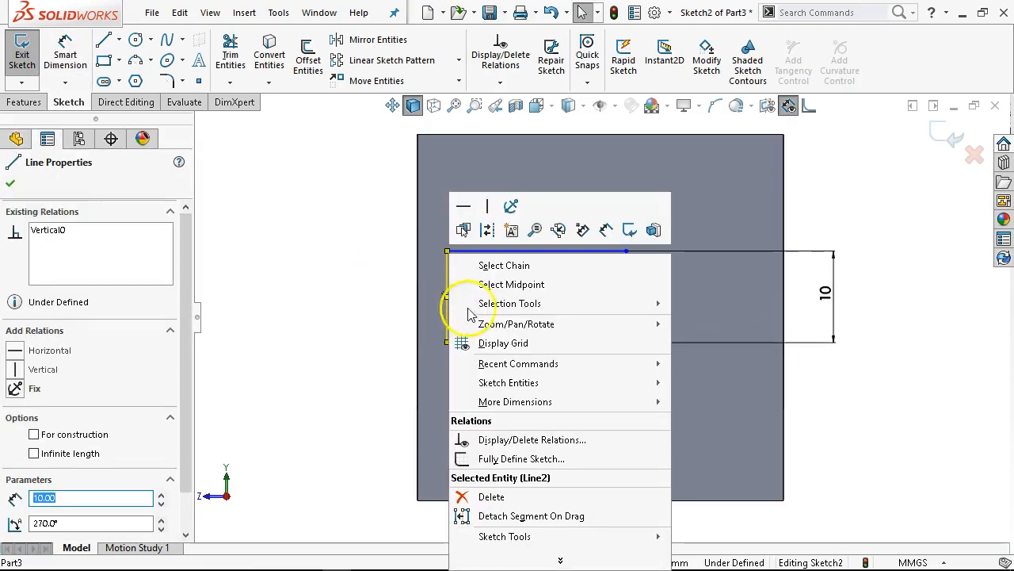
pyautogui.click(511, 284)
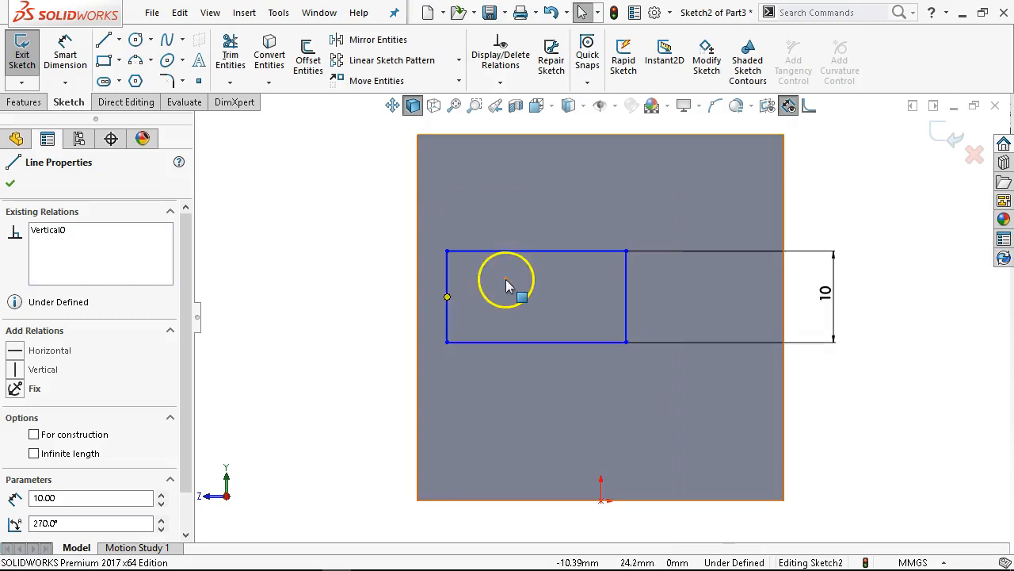
pyautogui.keyDown('ctrl'); pyautogui.click(422, 342); pyautogui.keyUp('ctrl')
pyautogui.click(466, 266)
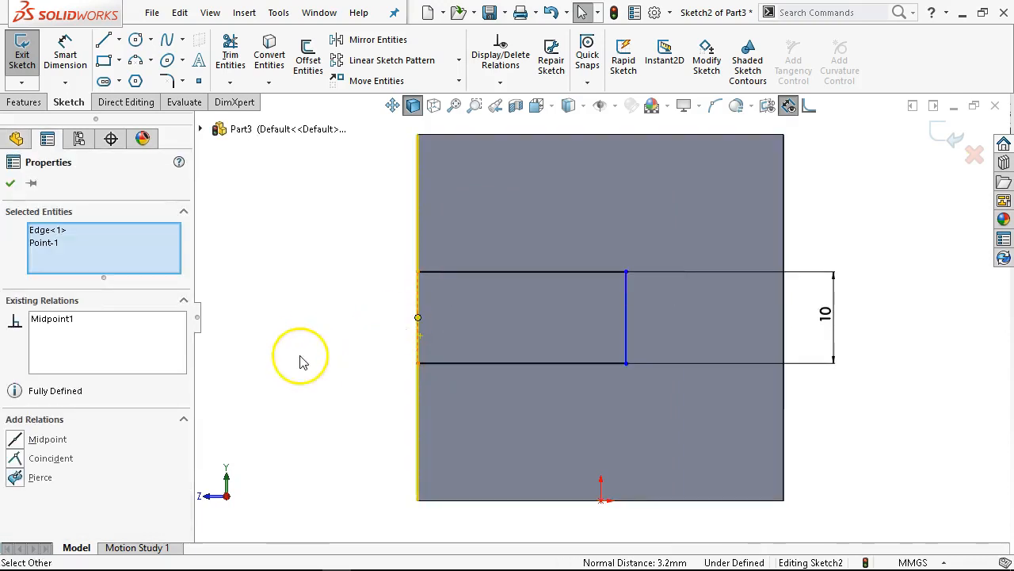
pyautogui.click(301, 362)
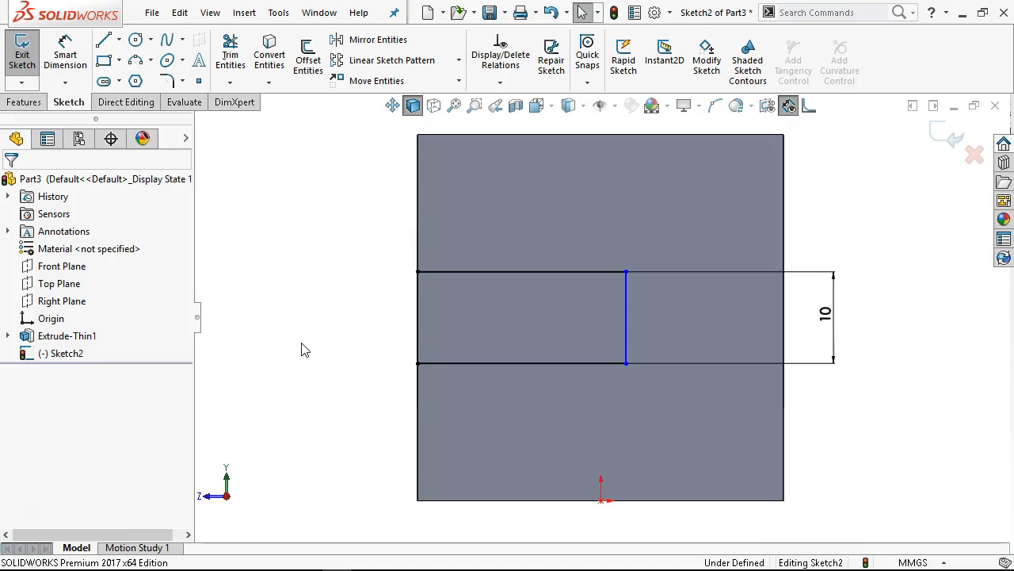
# Step: Add a Coincident relation between the rectangle's right vertical line and the origin
pyautogui.click(601, 500)
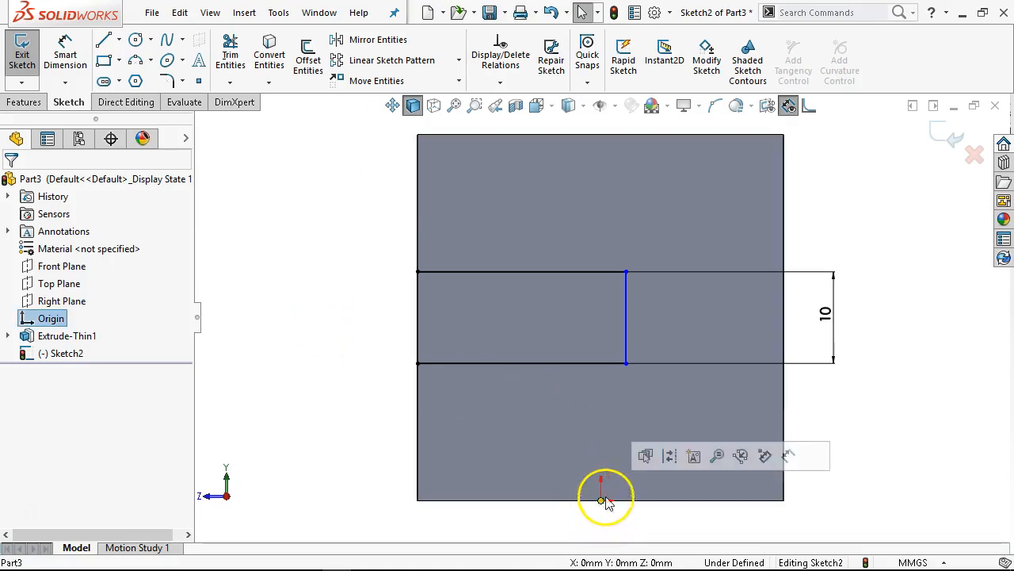
pyautogui.keyDown('ctrl'); pyautogui.click(626, 311); pyautogui.keyUp('ctrl')
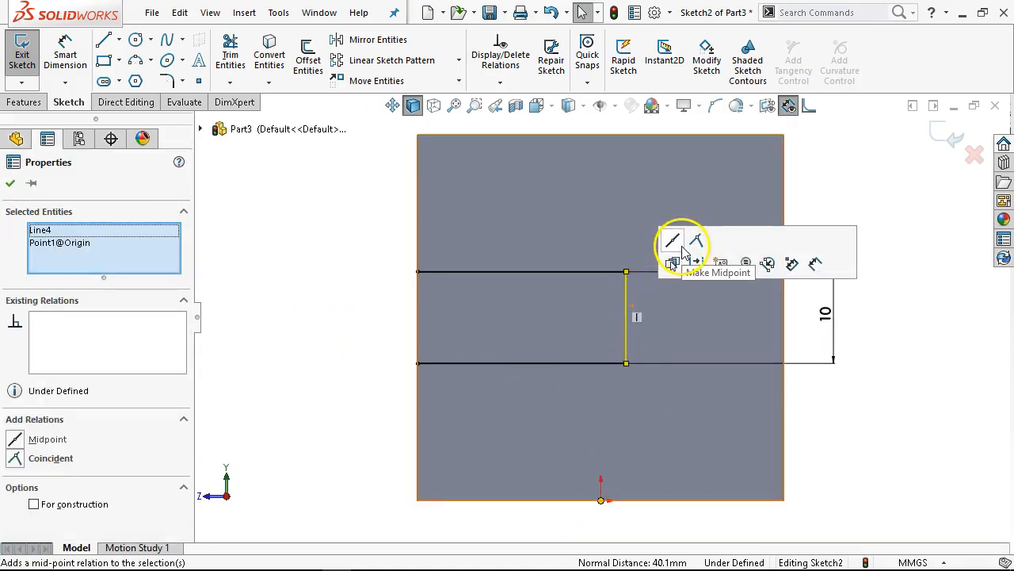
pyautogui.click(702, 242)
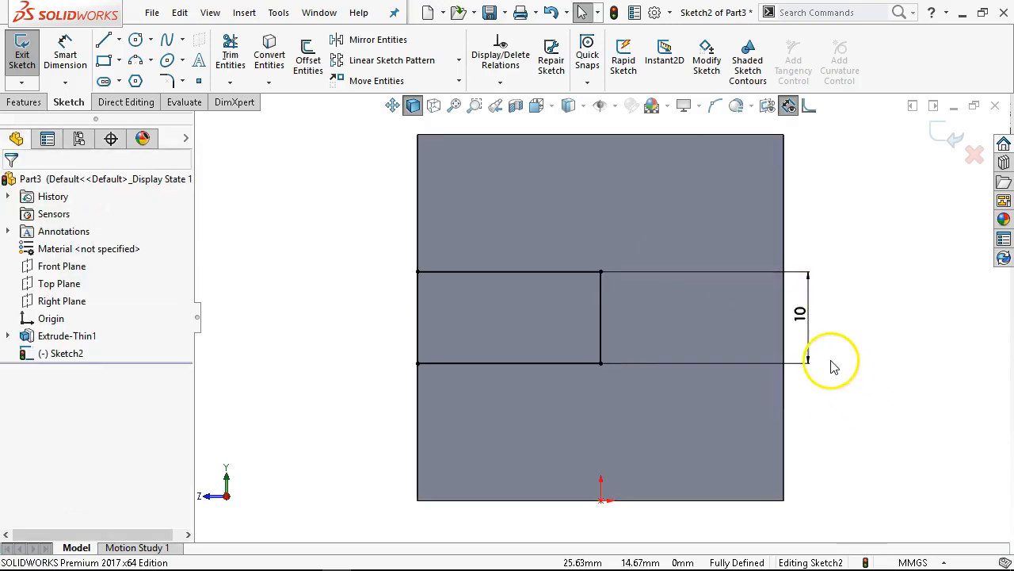
pyautogui.moveTo(829, 356)
pyautogui.mouseDown(button='middle')
pyautogui.moveTo(872, 378)
pyautogui.moveTo(863, 449)
pyautogui.mouseUp(button='middle')
pyautogui.moveTo(763, 353); pyautogui.dragTo(781, 354)
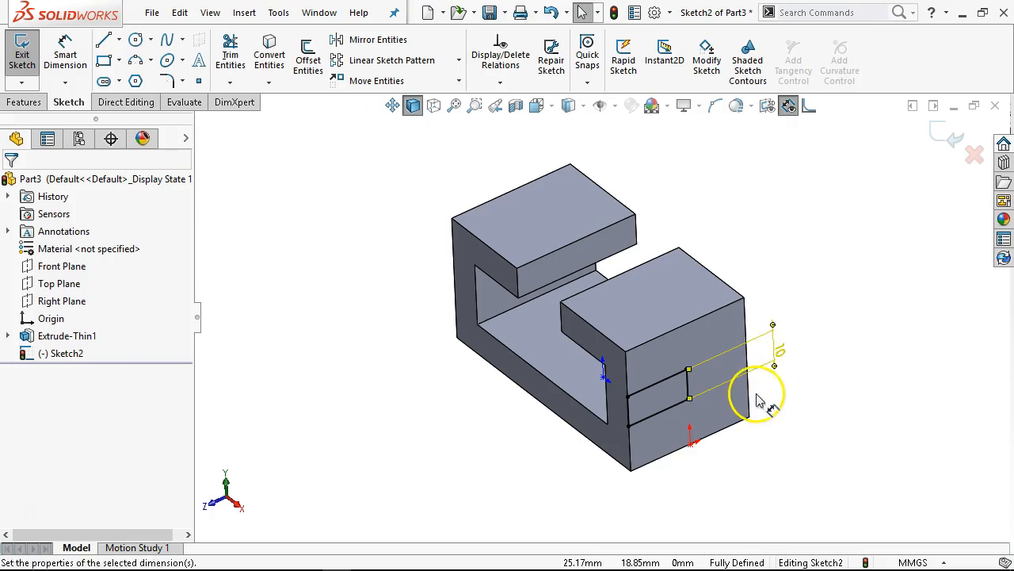
pyautogui.moveTo(765, 396); pyautogui.dragTo(770, 362, button='middle')
pyautogui.scroll(-2, 626, 366)
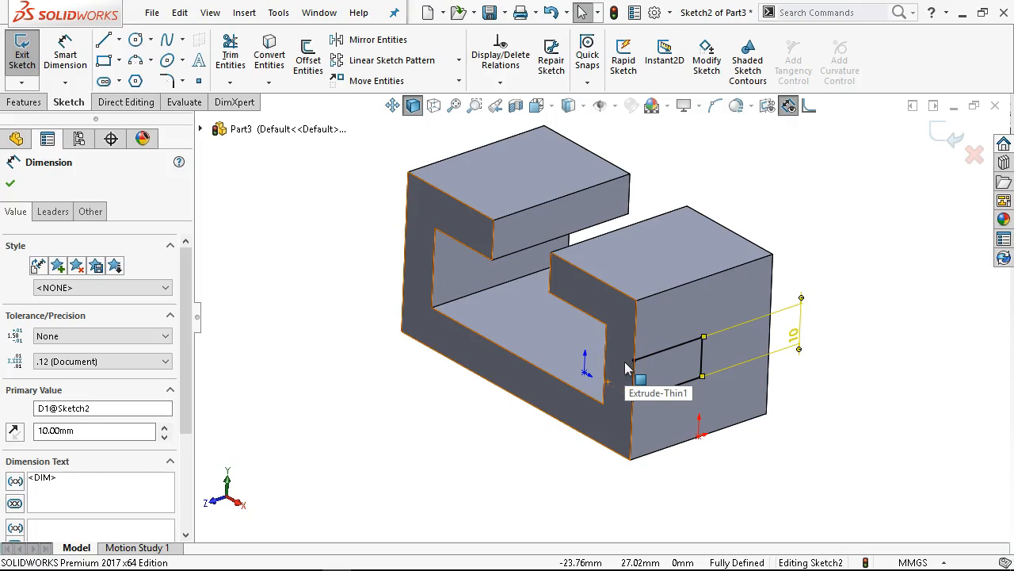
pyautogui.click(673, 345)
pyautogui.click(670, 350)
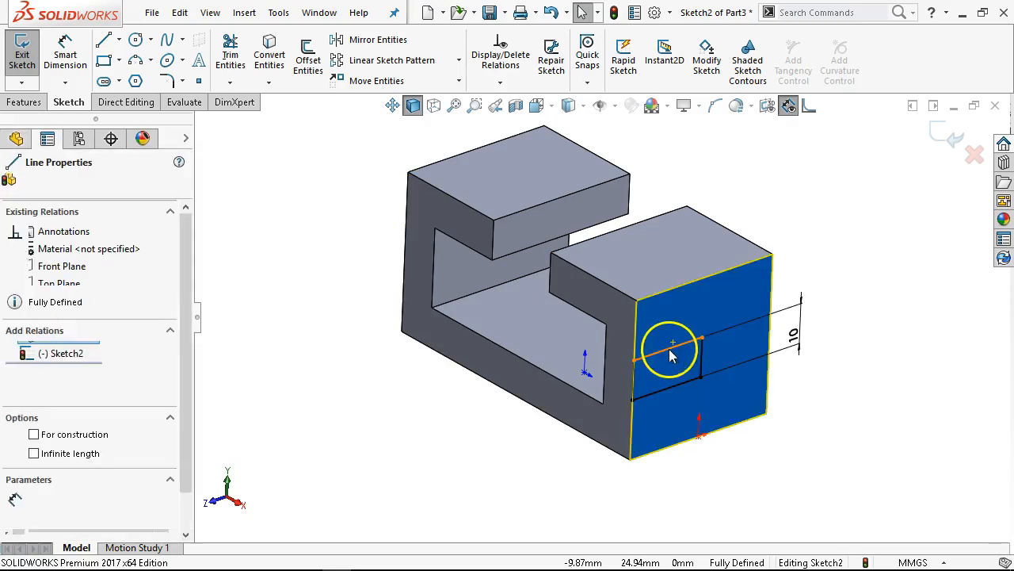
pyautogui.click(638, 382)
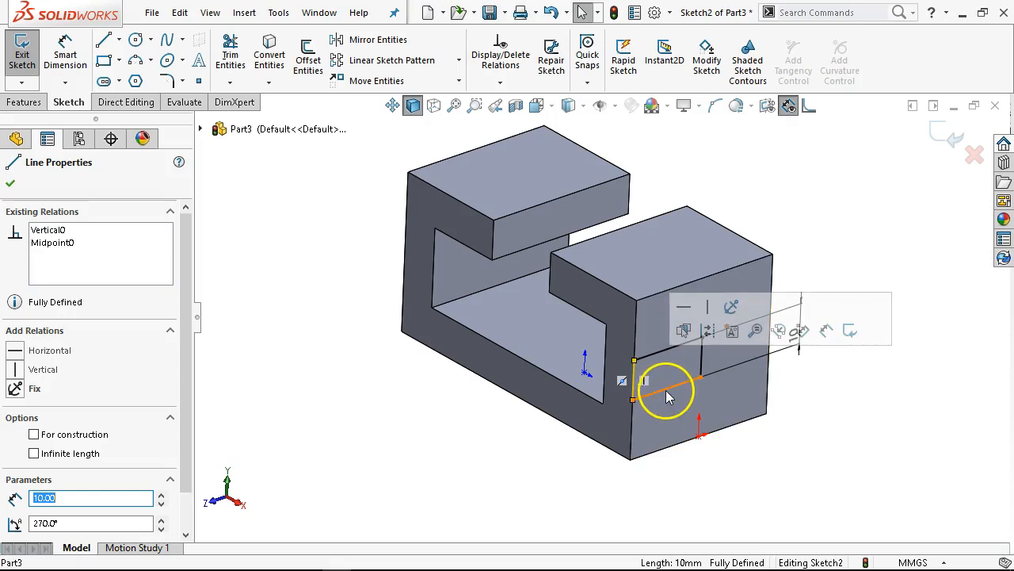
pyautogui.click(666, 392)
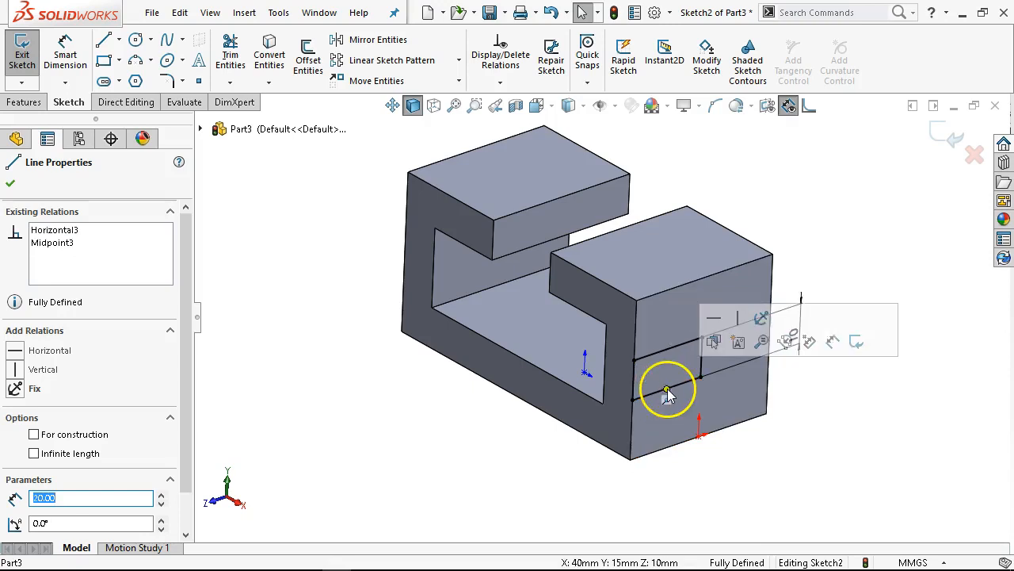
pyautogui.click(420, 401)
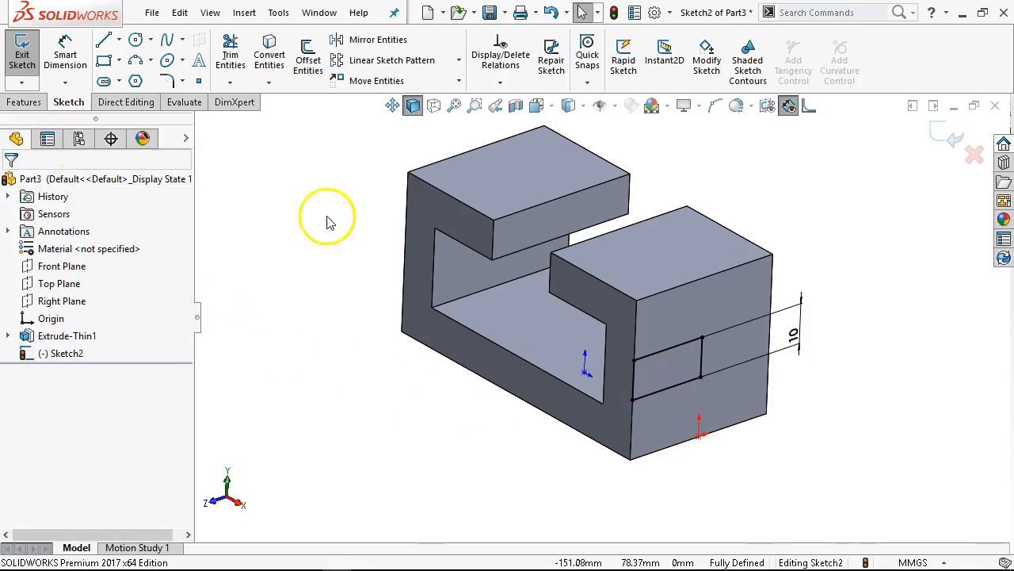
pyautogui.click(702, 356)
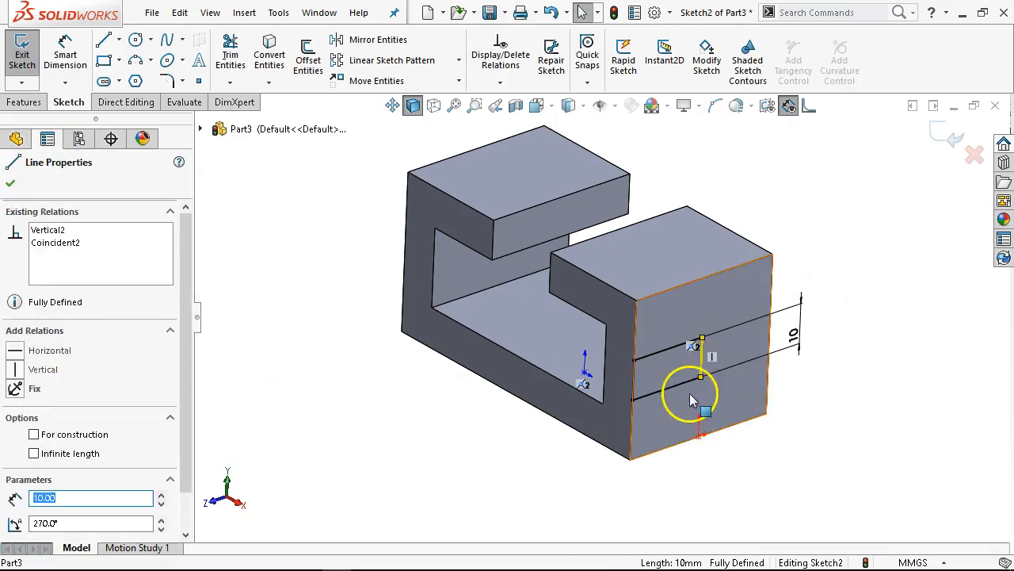
# Step: Start an Extruded Cut from the 10 mm slot sketch and try the Through All end condition
pyautogui.click(25, 102)
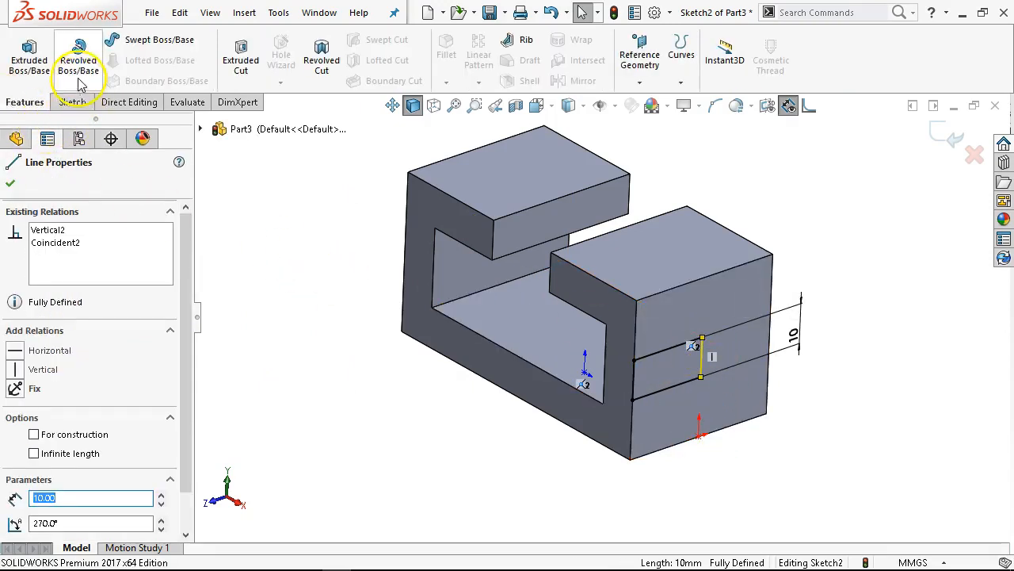
pyautogui.click(238, 55)
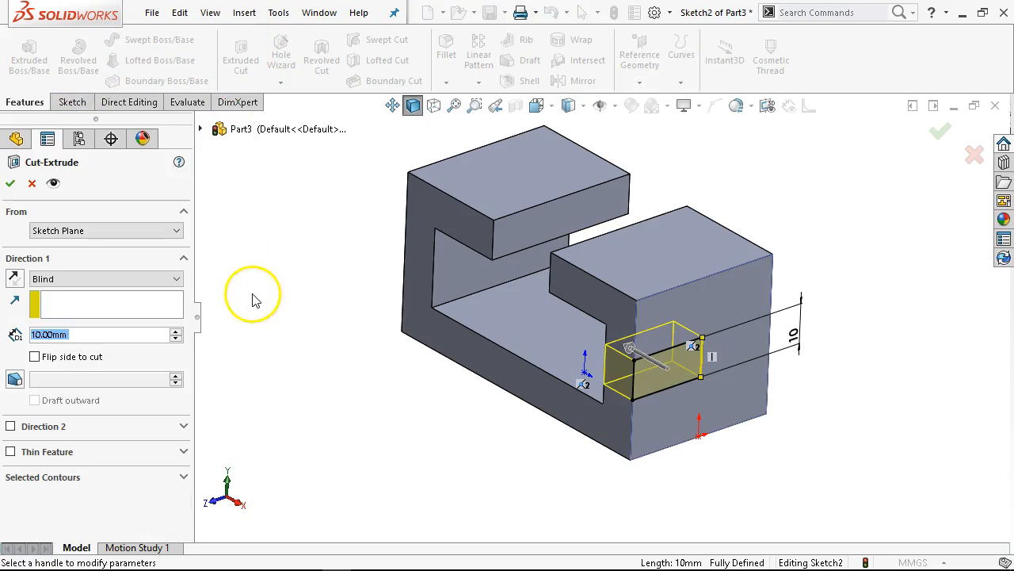
pyautogui.click(89, 279)
pyautogui.click(85, 304)
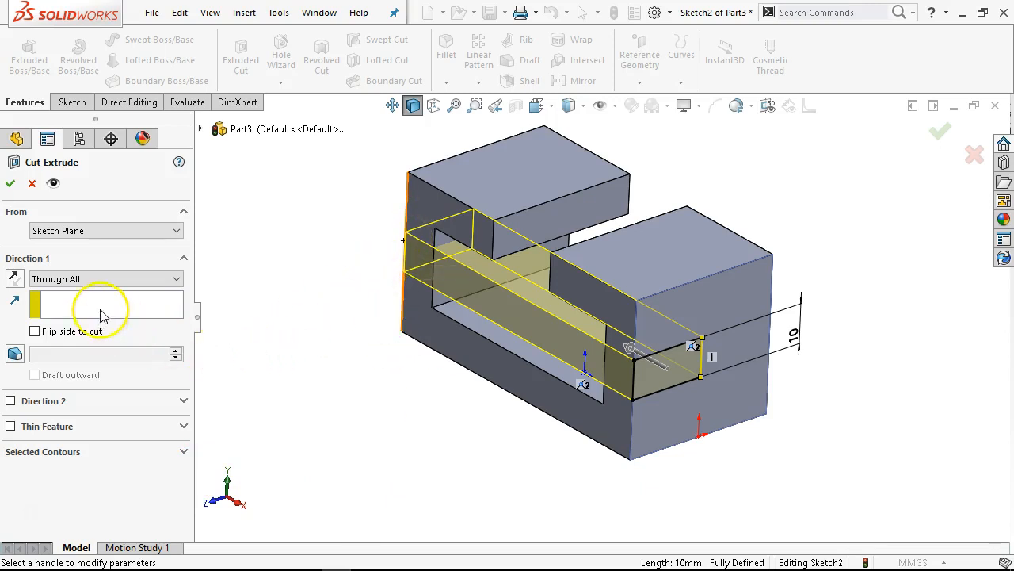
# Step: Try the Up To Next end condition on the cut, and Up To Vertex against several different corners of the block
pyautogui.click(91, 279)
pyautogui.click(66, 325)
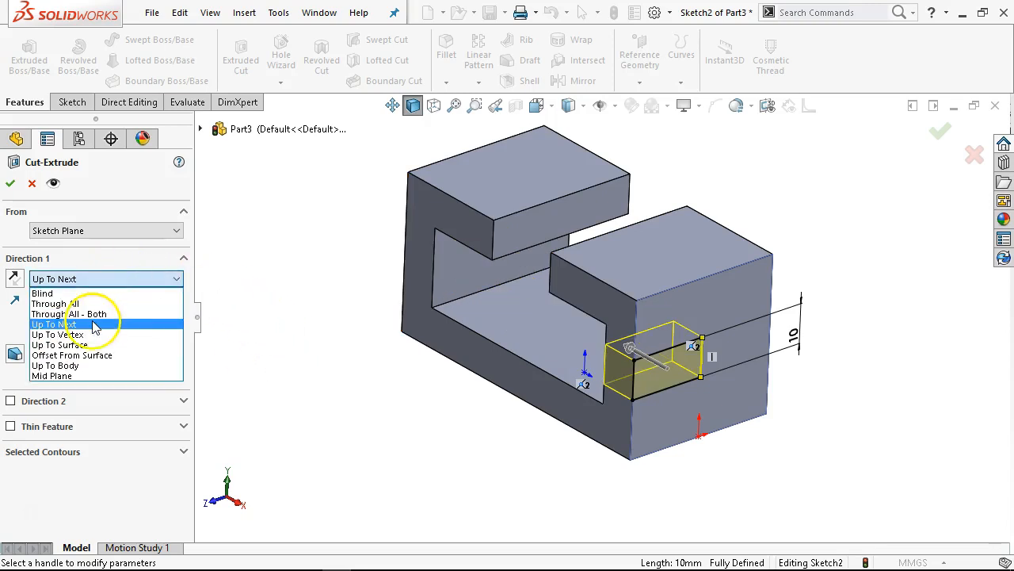
pyautogui.click(60, 334)
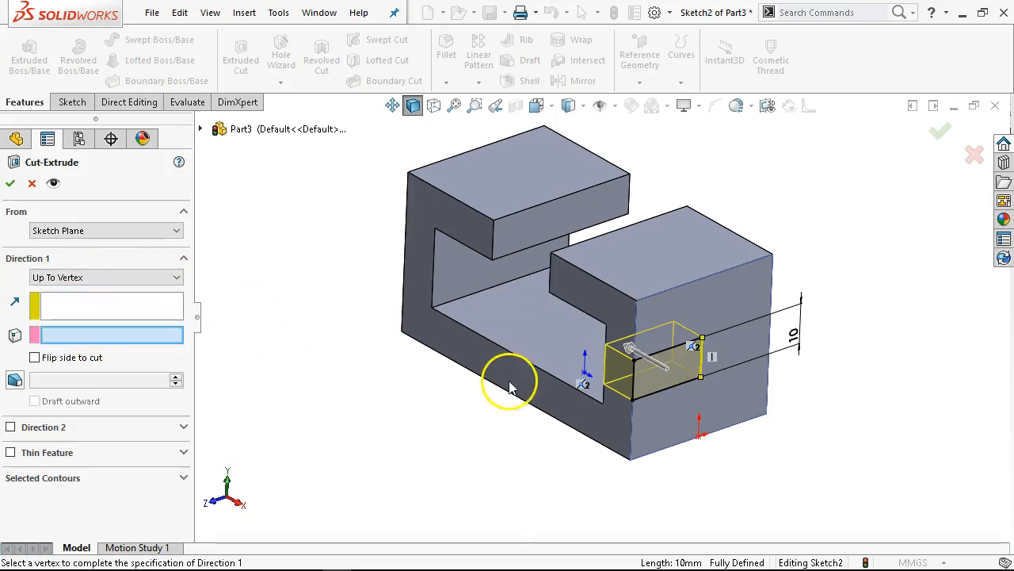
pyautogui.click(602, 405)
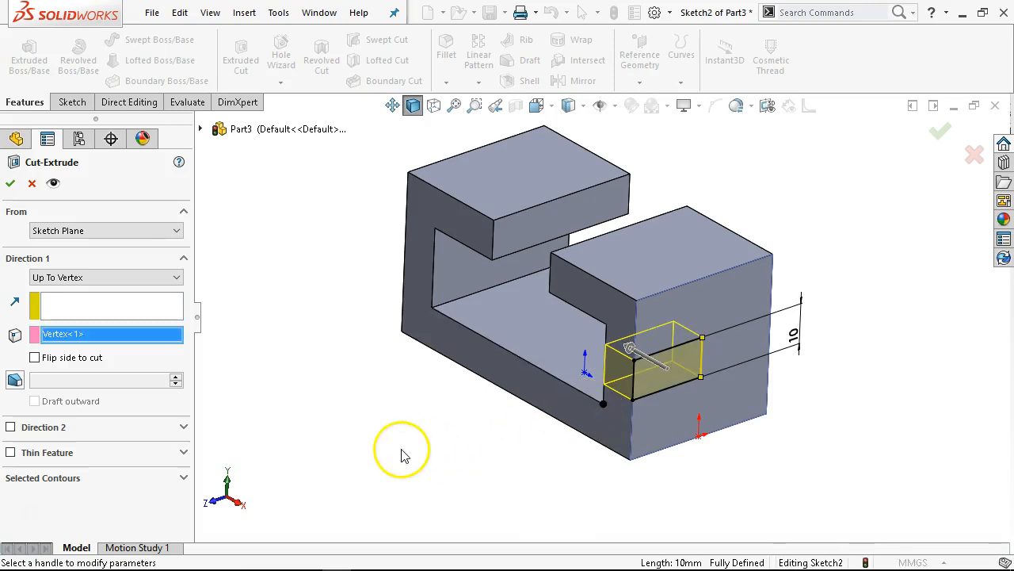
pyautogui.click(432, 309)
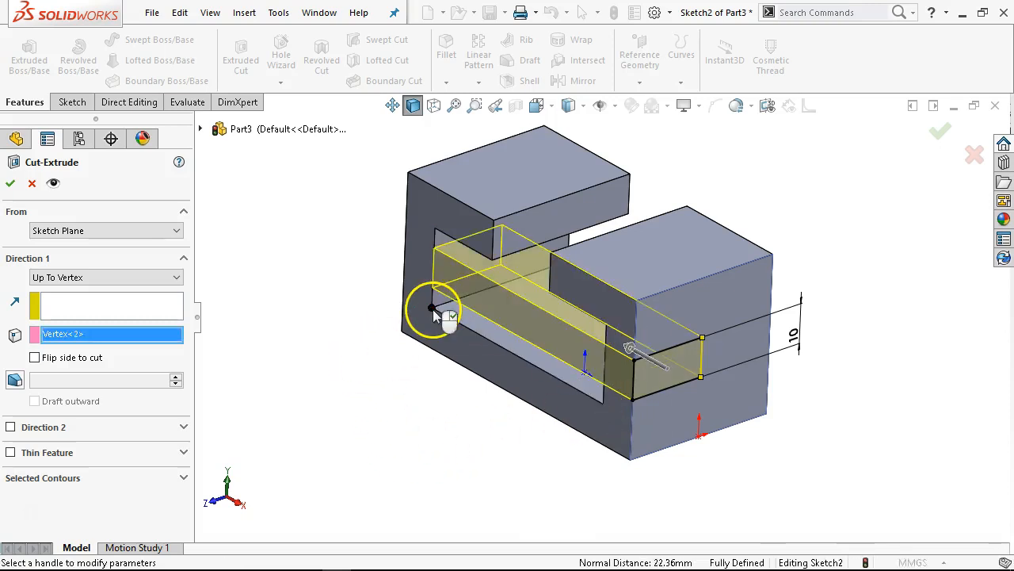
pyautogui.click(409, 173)
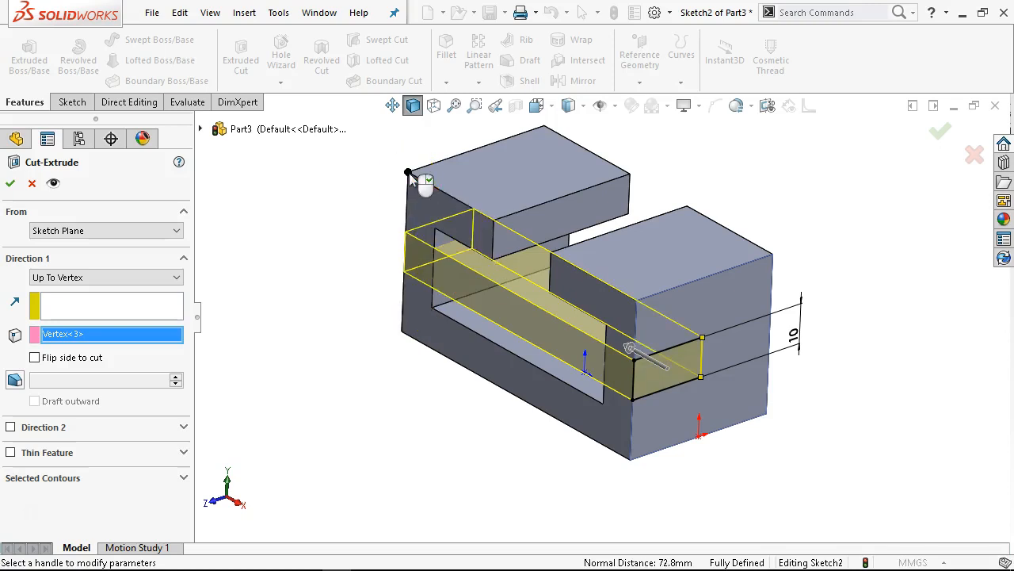
pyautogui.click(603, 404)
# Step: Try ending the cut with Up To Surface at the inner face of the block's right-hand leg
pyautogui.click(98, 279)
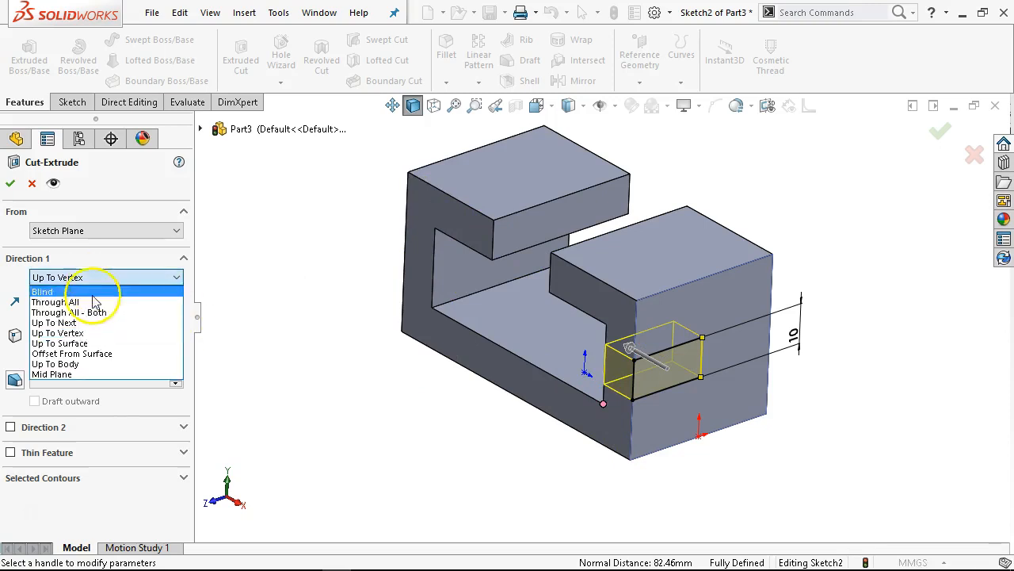
pyautogui.click(102, 345)
pyautogui.moveTo(245, 363); pyautogui.dragTo(340, 356, button='middle')
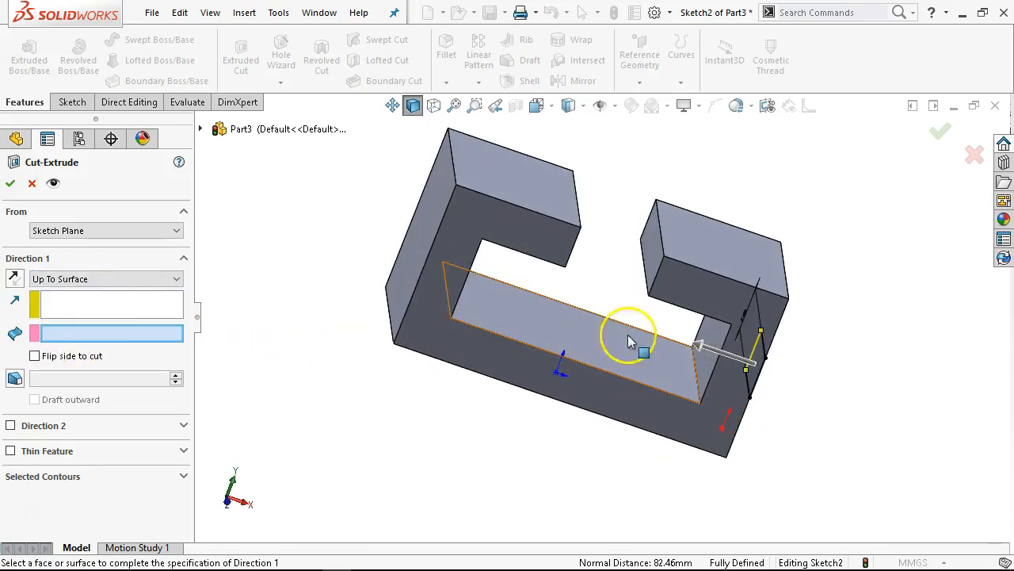
pyautogui.click(706, 340)
pyautogui.moveTo(306, 294); pyautogui.dragTo(238, 296, button='middle')
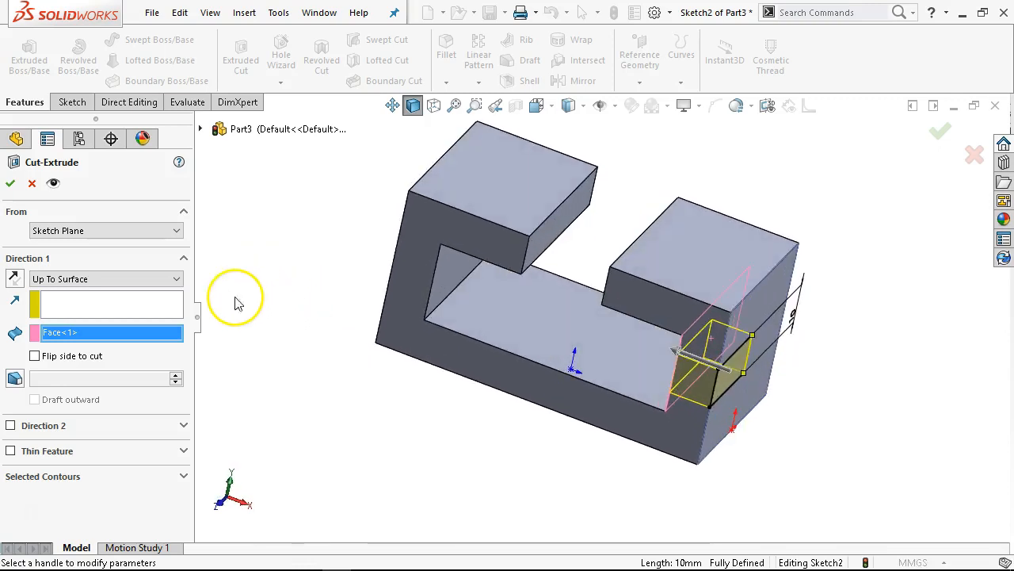
# Step: Try the cut as Offset From Surface with a reversed 10 mm offset, and as Mid Plane
pyautogui.click(127, 279)
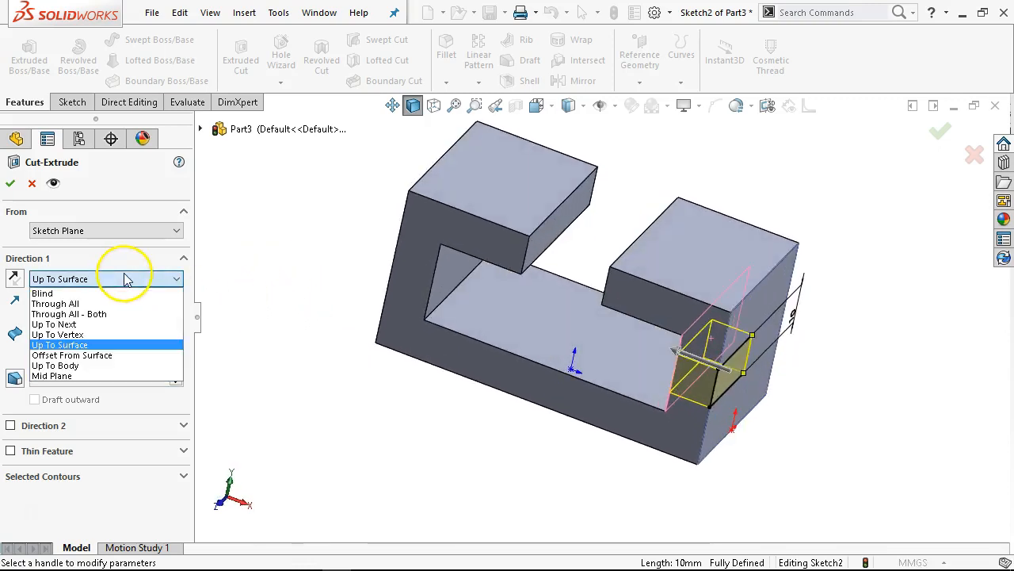
pyautogui.click(124, 355)
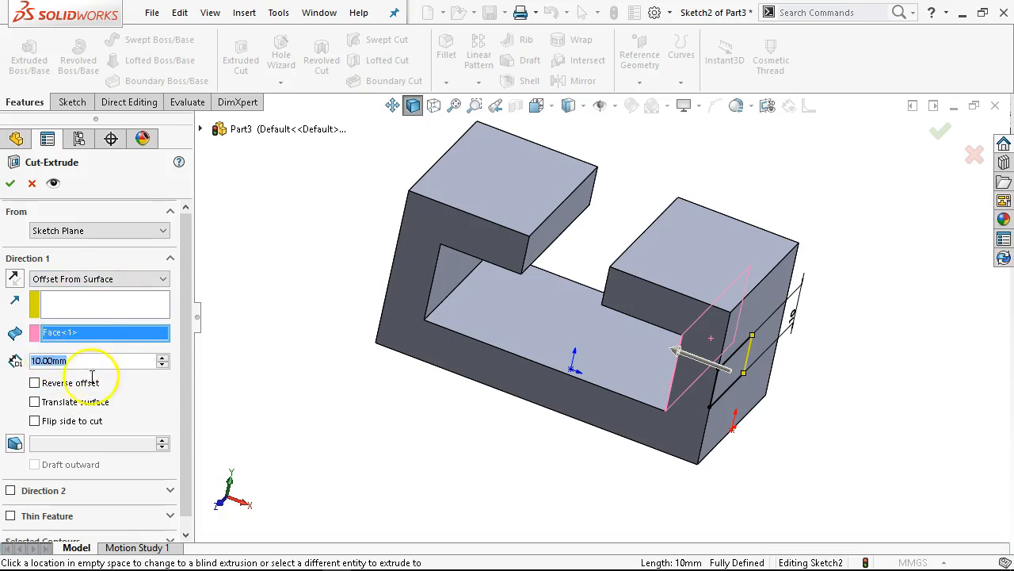
pyautogui.click(35, 382)
pyautogui.moveTo(296, 417); pyautogui.dragTo(390, 381, button='middle')
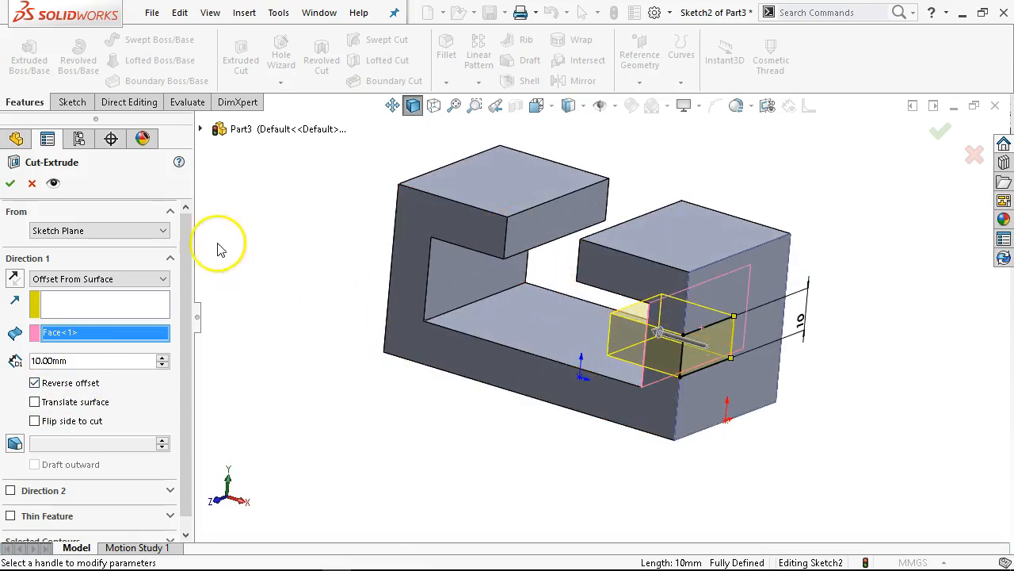
pyautogui.click(109, 282)
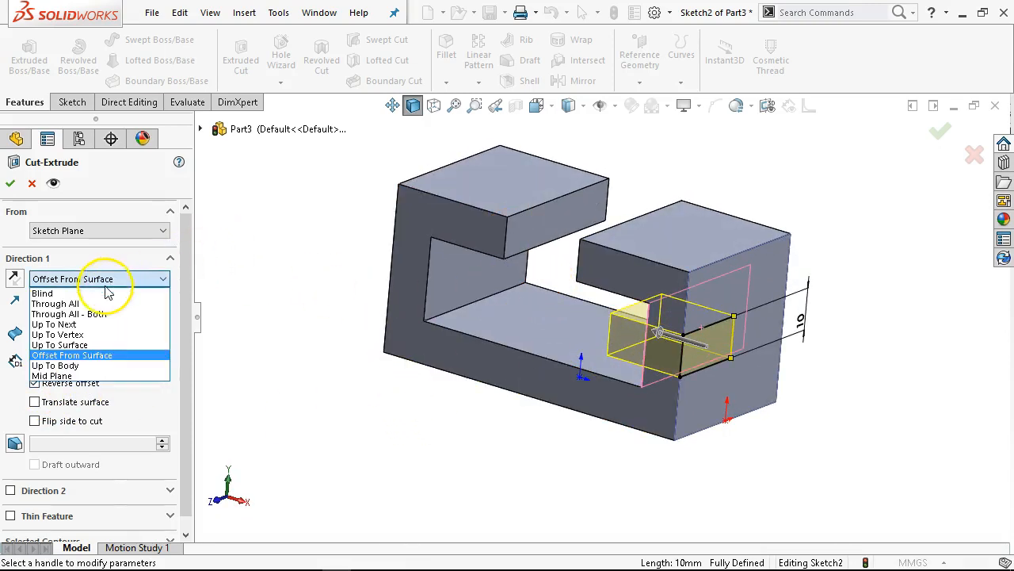
pyautogui.click(79, 376)
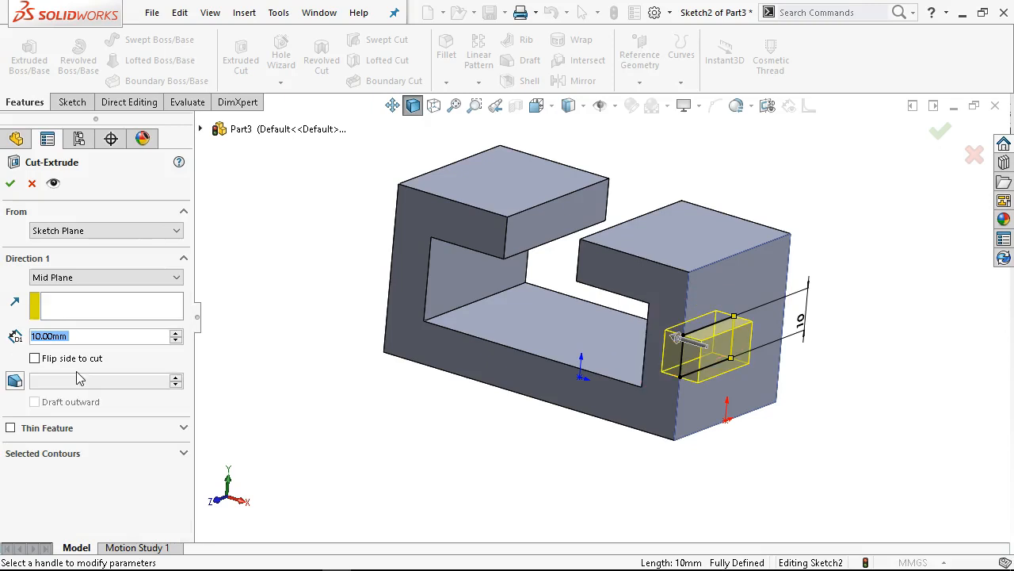
# Step: Set the slot cut's end condition to Up To Next and accept the cut
pyautogui.click(79, 276)
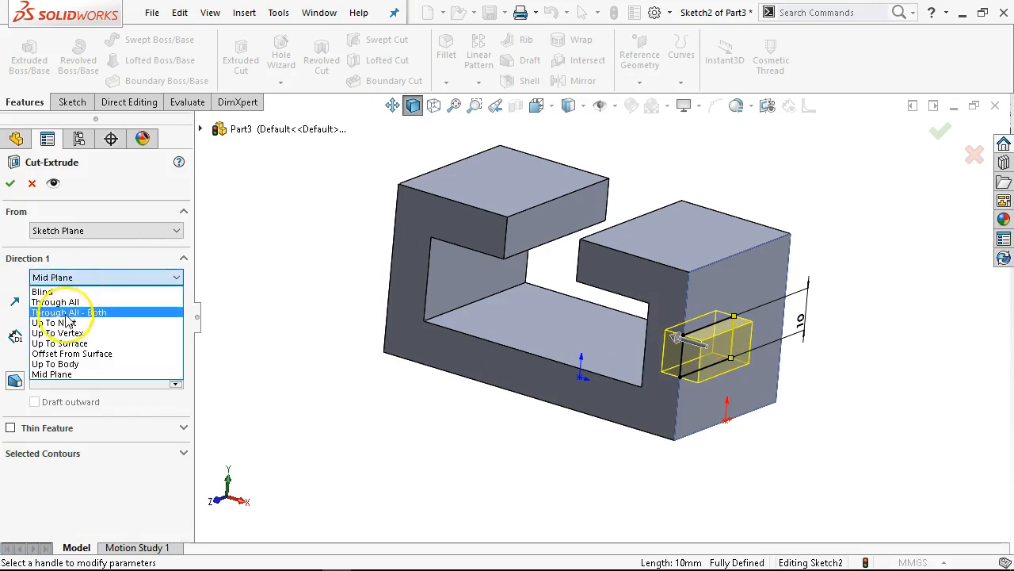
pyautogui.click(57, 323)
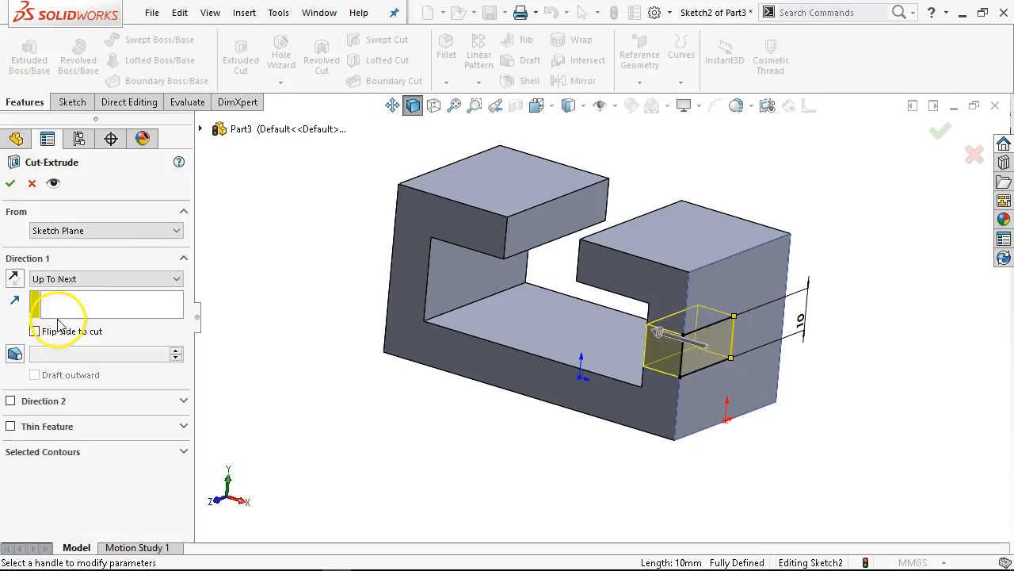
pyautogui.click(12, 184)
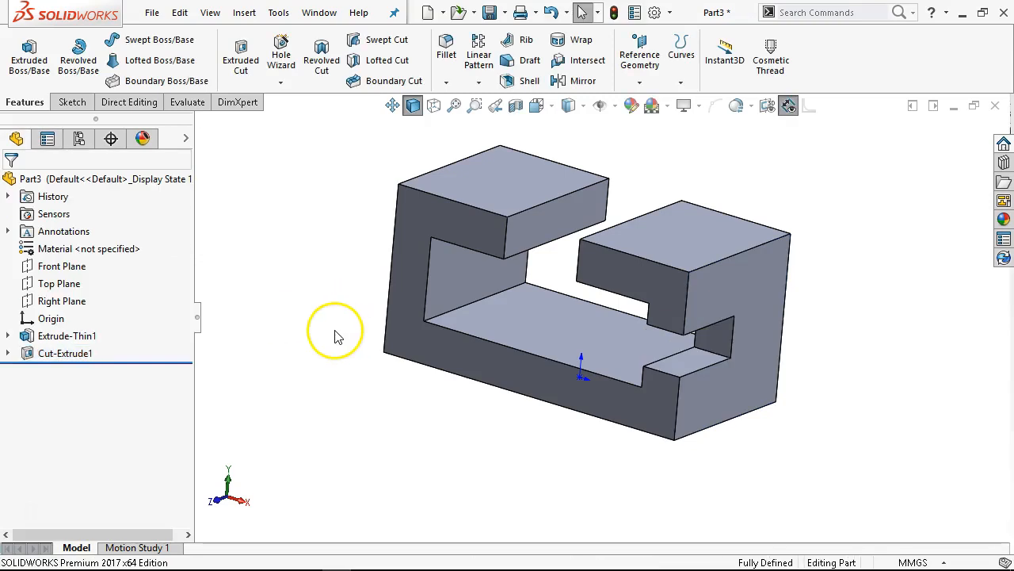
# Step: Save the part as JL P3-3.SLDPRT in the Ch3 folder and close it
pyautogui.hotkey('ctrl', 's')
pyautogui.click(475, 208)
pyautogui.click(382, 312)
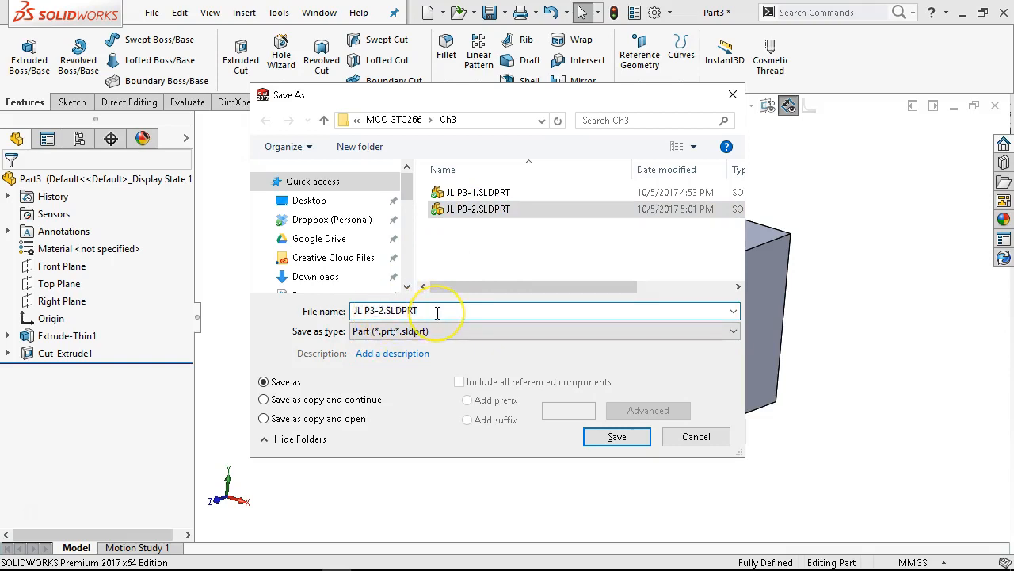
pyautogui.press('BackSpace')
pyautogui.press('BackSpace')
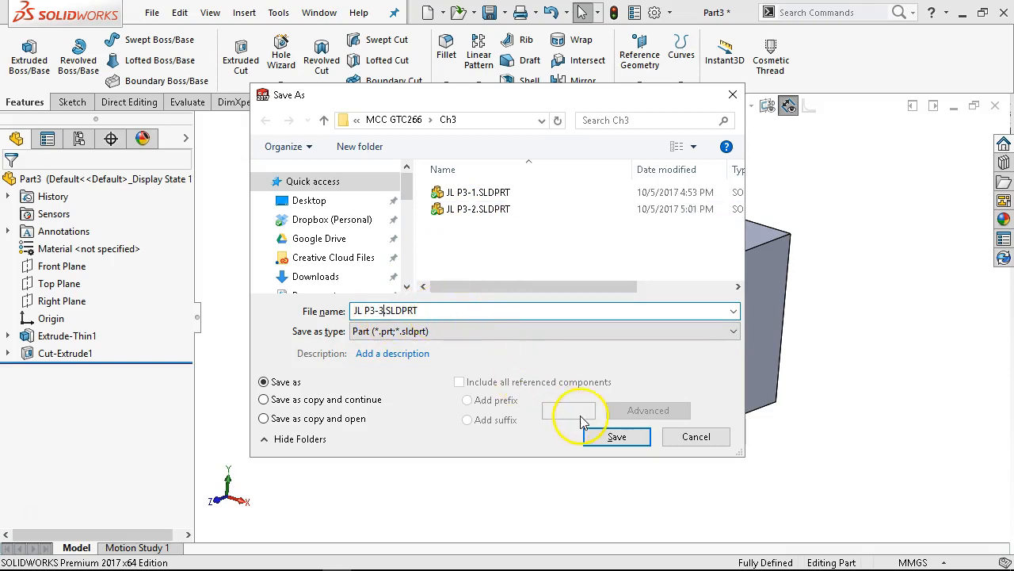
pyautogui.click(600, 437)
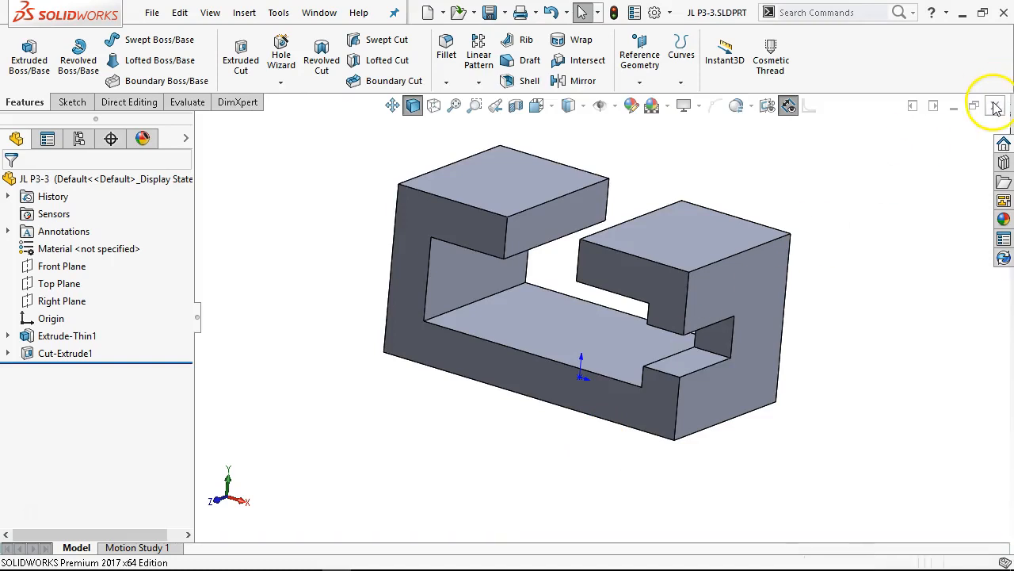
pyautogui.click(997, 107)
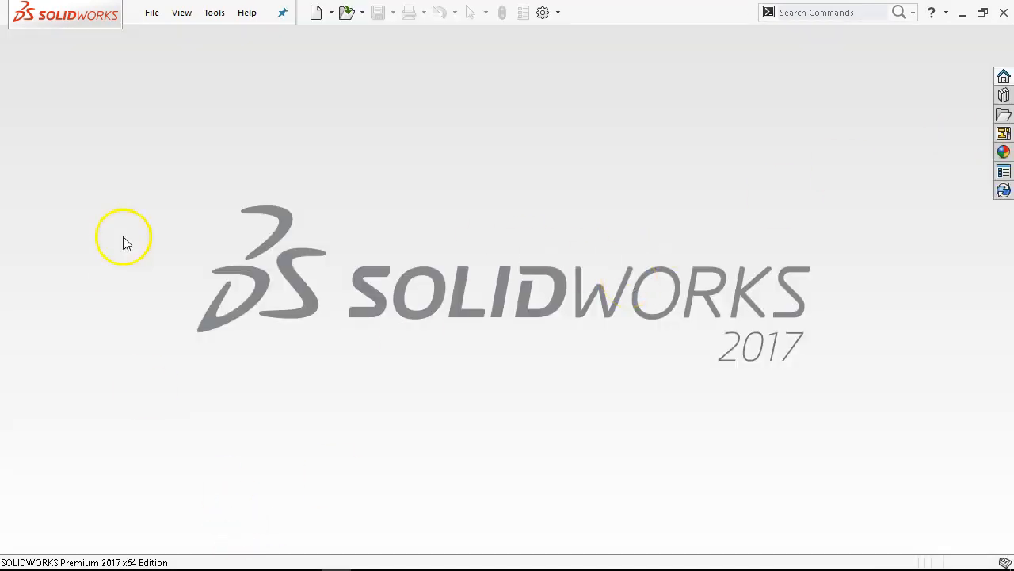
# Step: Create a new part document from the Part Metric template
pyautogui.click(152, 13)
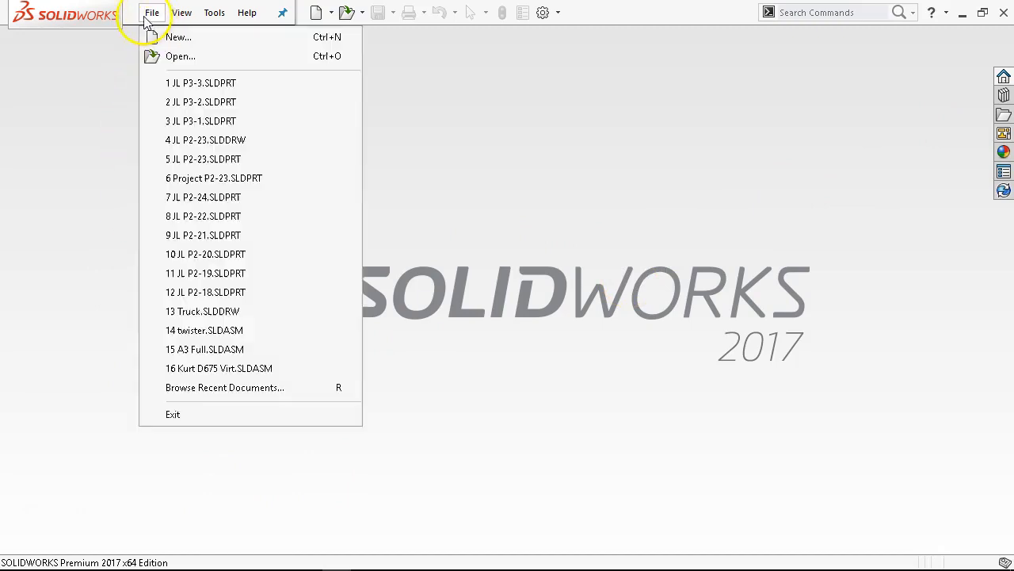
pyautogui.click(163, 37)
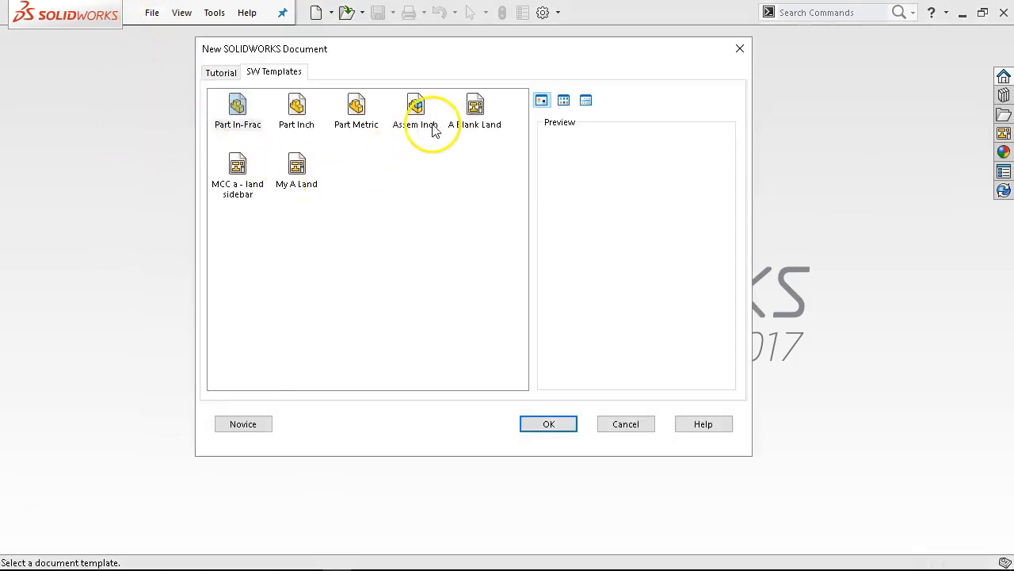
pyautogui.click(348, 113)
pyautogui.doubleClick(349, 113)
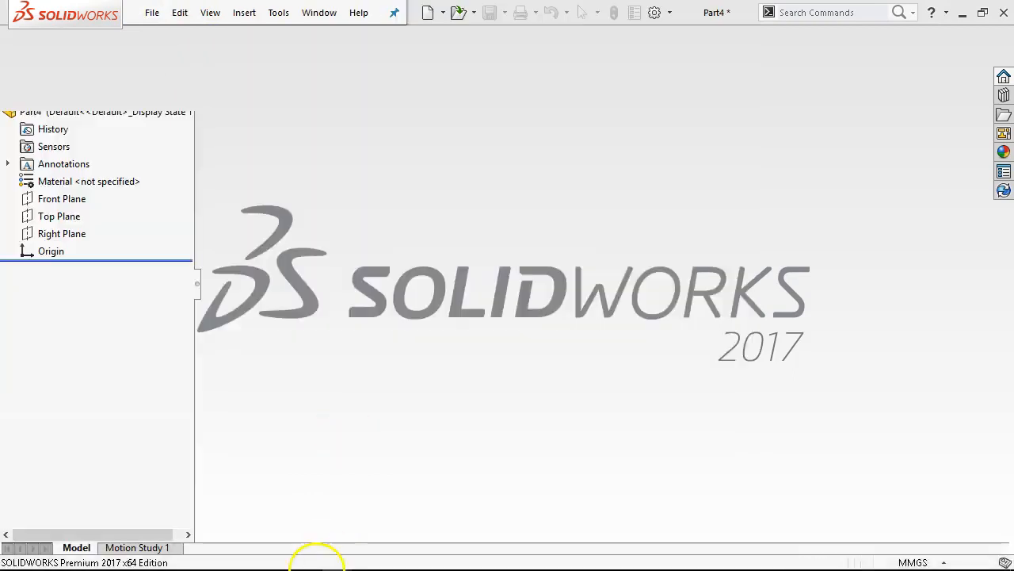
# Step: Switch to the Chrome course page, examine the Square Clip dimensions in Figure P3-4, and return to SOLIDWORKS
pyautogui.click(277, 558)
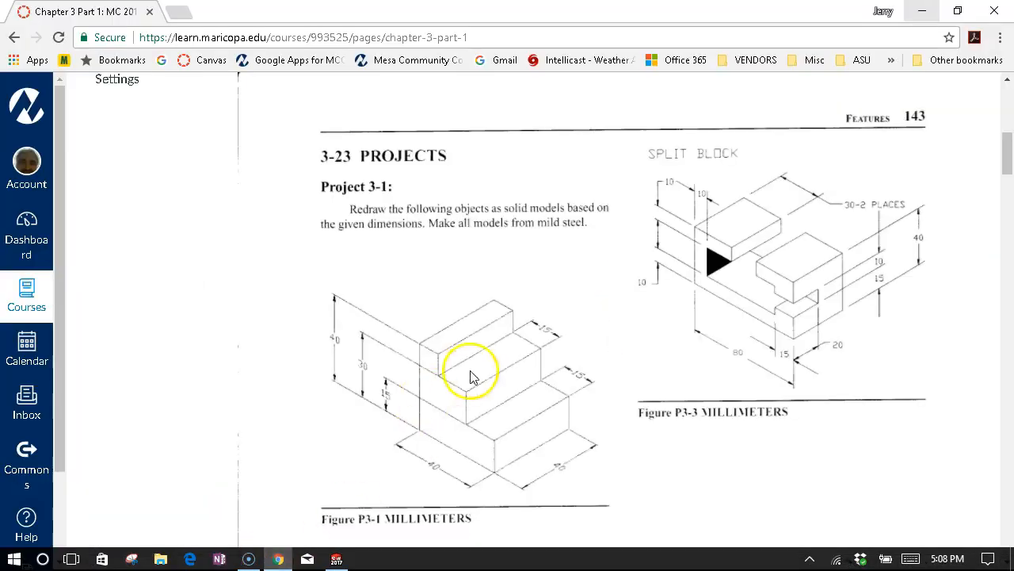
pyautogui.scroll(-5, 475, 365)
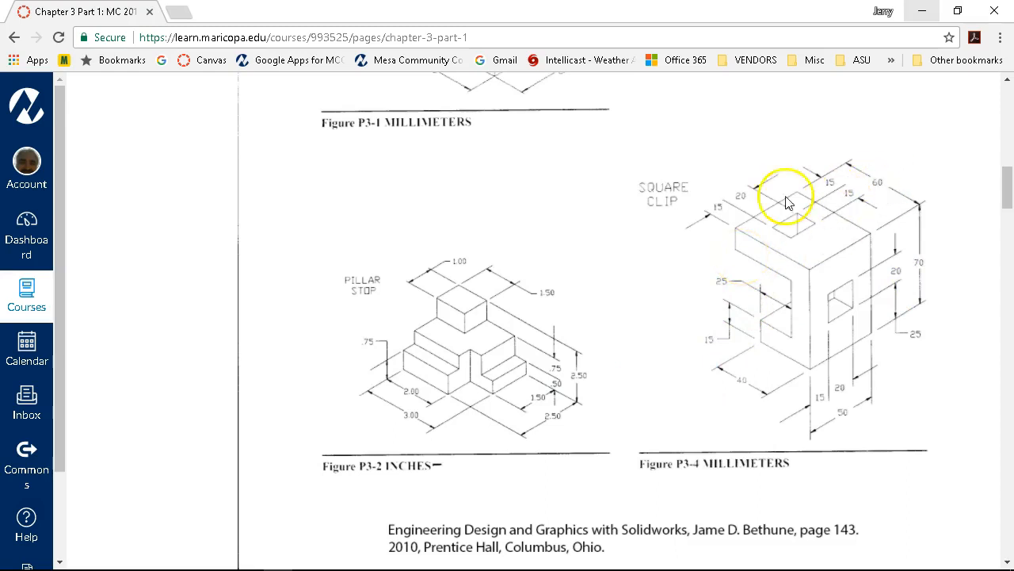
pyautogui.click(925, 16)
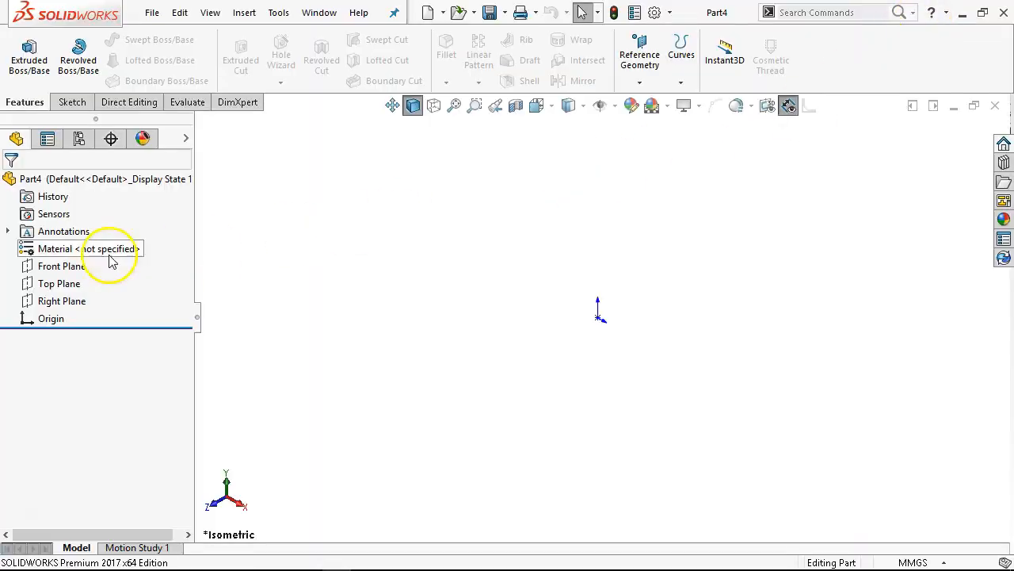
# Step: Sketch an open C-shaped profile on the Front Plane with its lower corner at the origin and both horizontal legs extending left
pyautogui.click(55, 266)
pyautogui.click(59, 241)
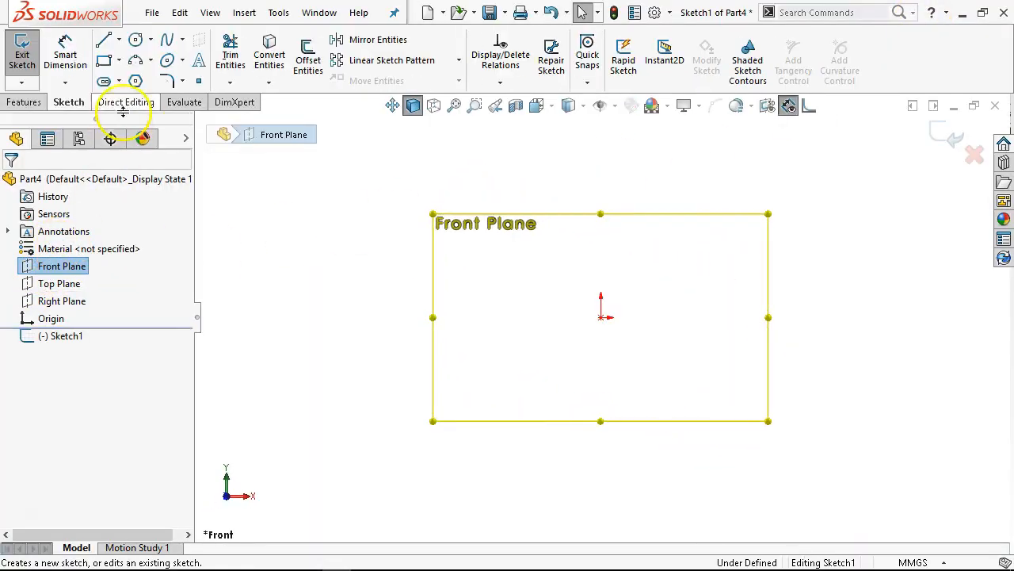
pyautogui.click(103, 39)
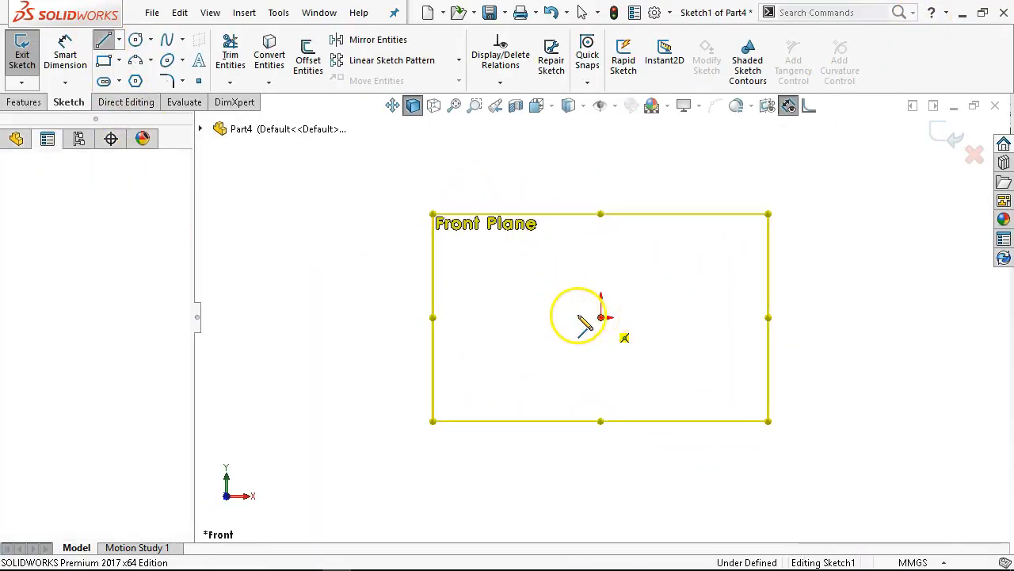
pyautogui.moveTo(601, 317); pyautogui.dragTo(524, 317)
pyautogui.click(601, 317)
pyautogui.click(601, 176)
pyautogui.click(483, 177)
# Step: Dimension the profile's vertical line to 70 mm
pyautogui.rightClick(545, 223)
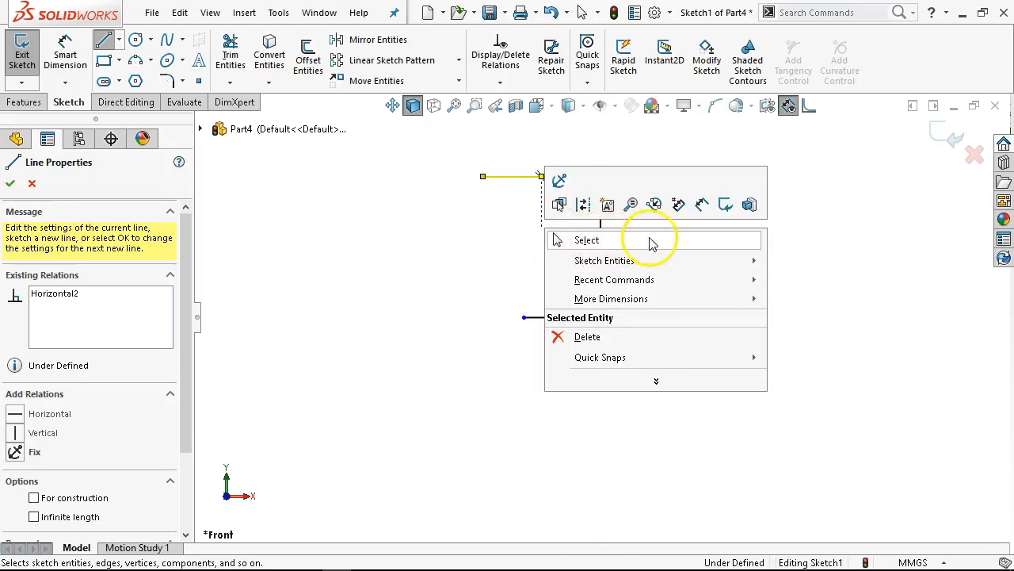
pyautogui.click(702, 204)
pyautogui.click(599, 246)
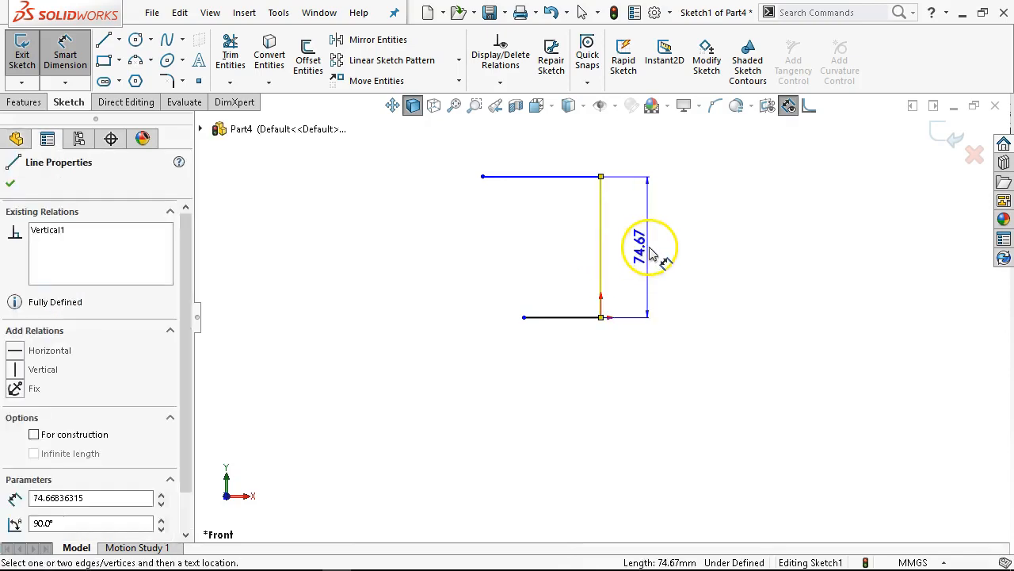
pyautogui.click(648, 241)
pyautogui.write('70')
pyautogui.press('Return')
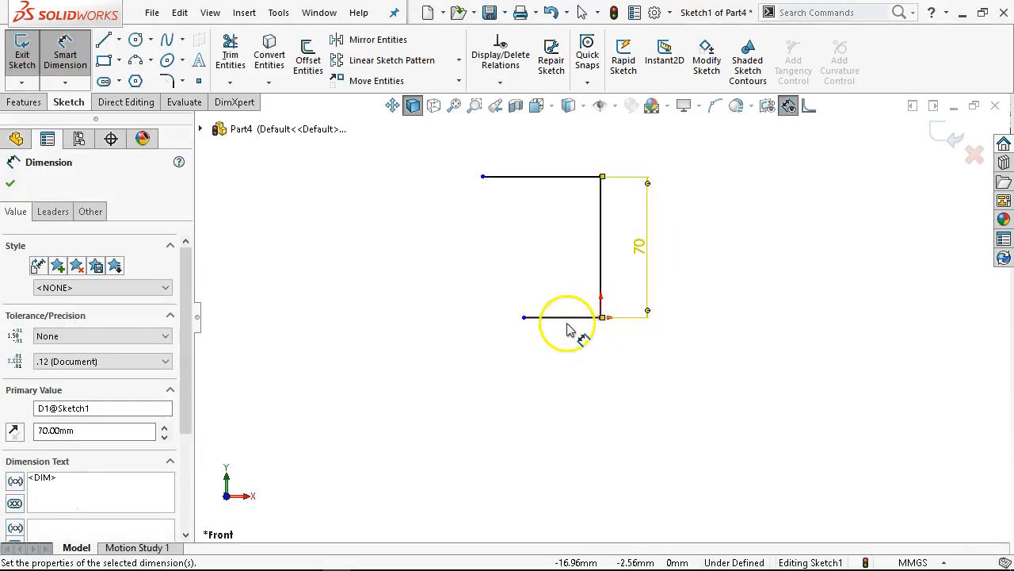
# Step: Dimension the profile's lower horizontal line to 40 mm
pyautogui.click(567, 323)
pyautogui.click(566, 351)
pyautogui.write('40')
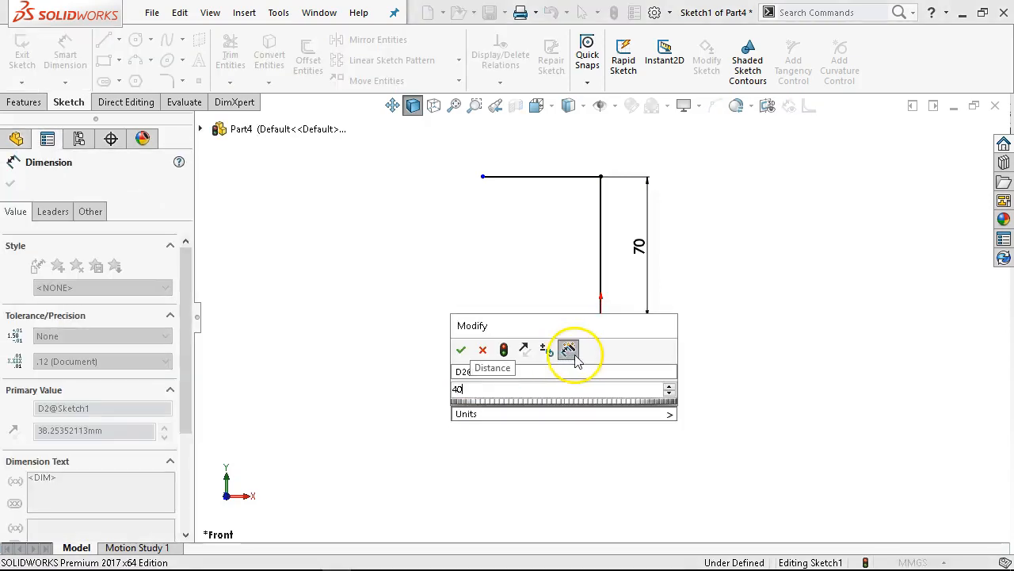
pyautogui.press('Return')
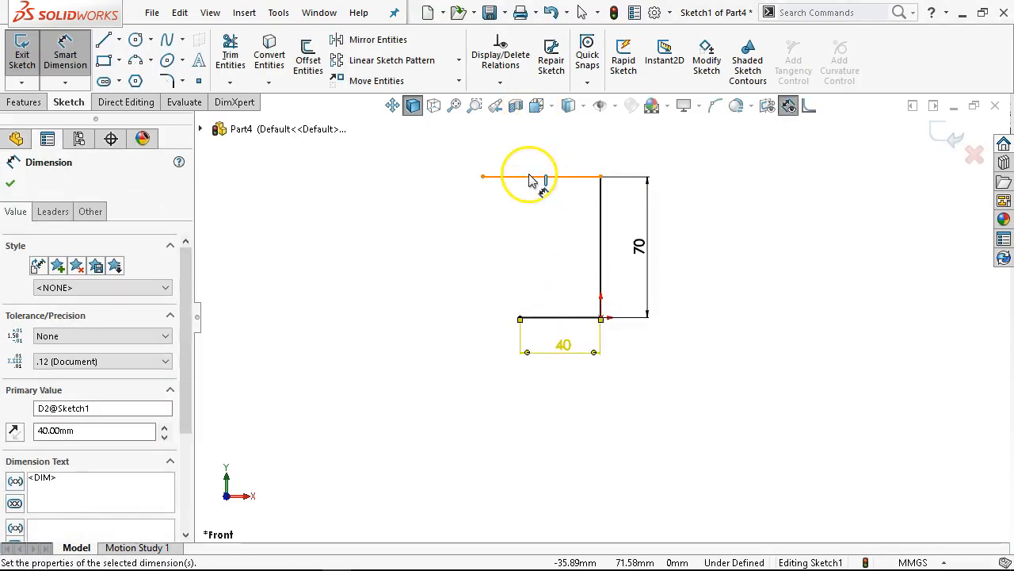
# Step: Dimension the profile's upper horizontal line to 60 mm and finish dimensioning
pyautogui.click(531, 181)
pyautogui.click(532, 140)
pyautogui.write('6')
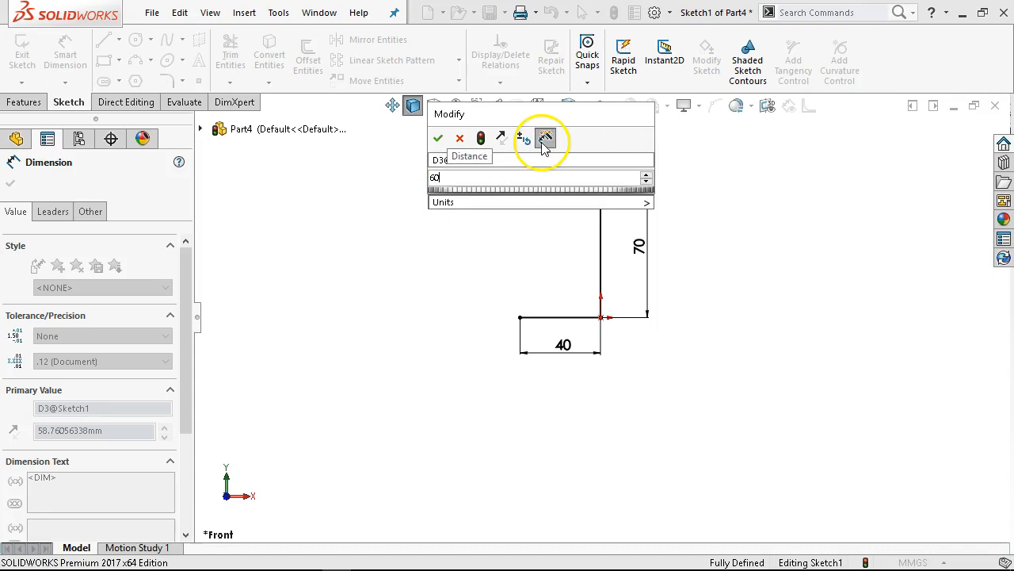
pyautogui.write('0')
pyautogui.press('Return')
pyautogui.rightClick(474, 214)
pyautogui.click(476, 263)
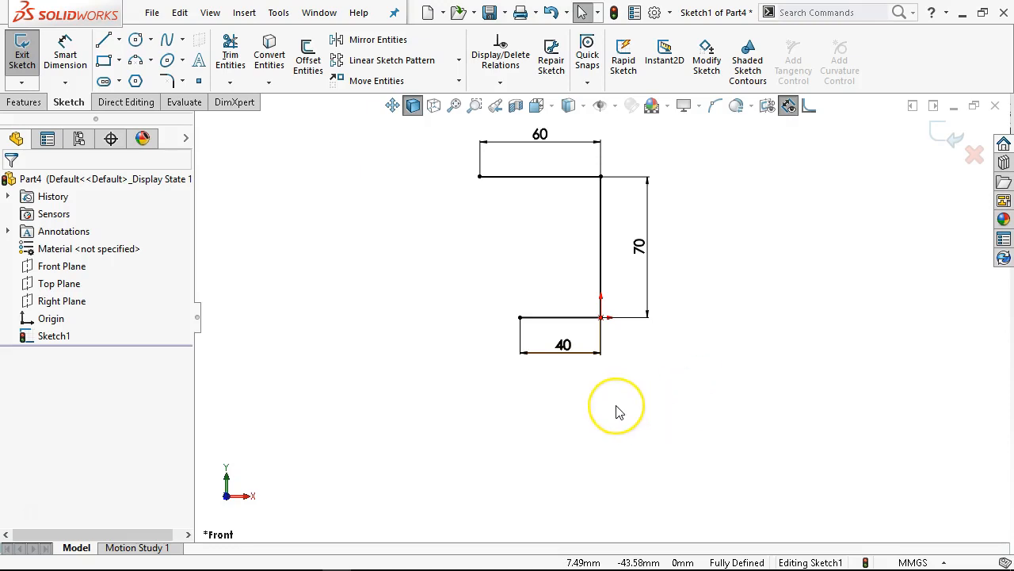
pyautogui.click(307, 49)
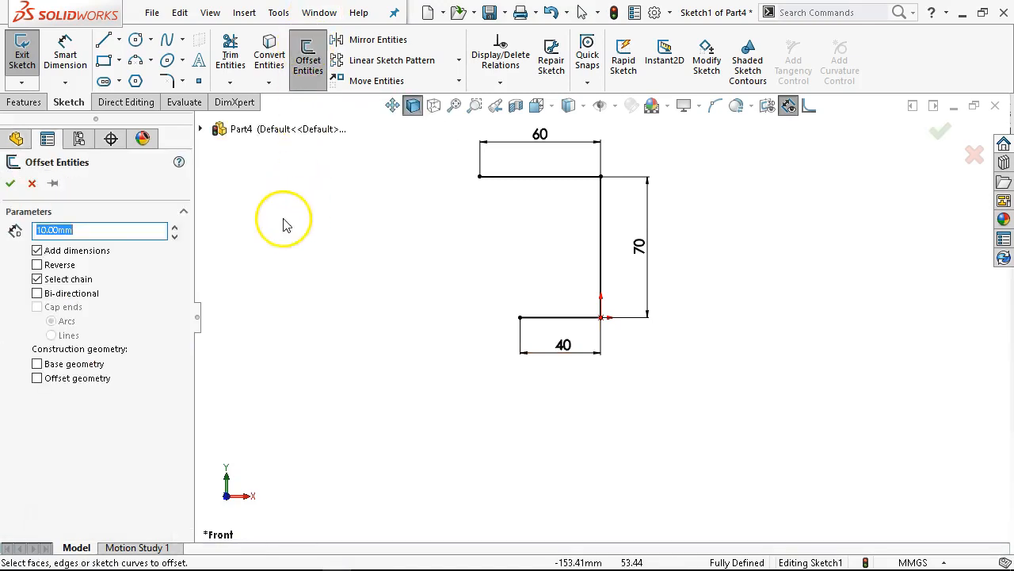
pyautogui.write('15')
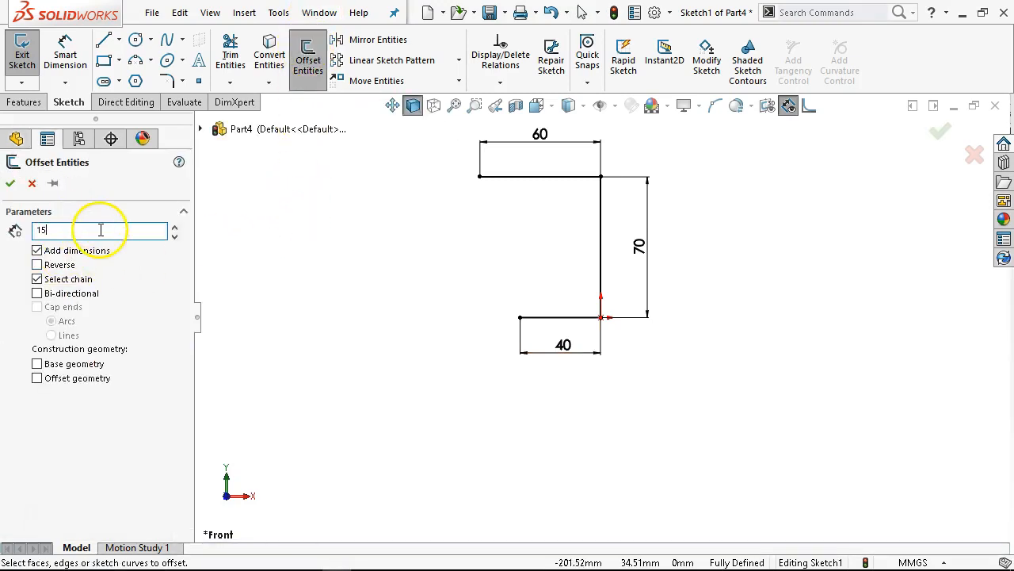
pyautogui.rightClick(539, 177)
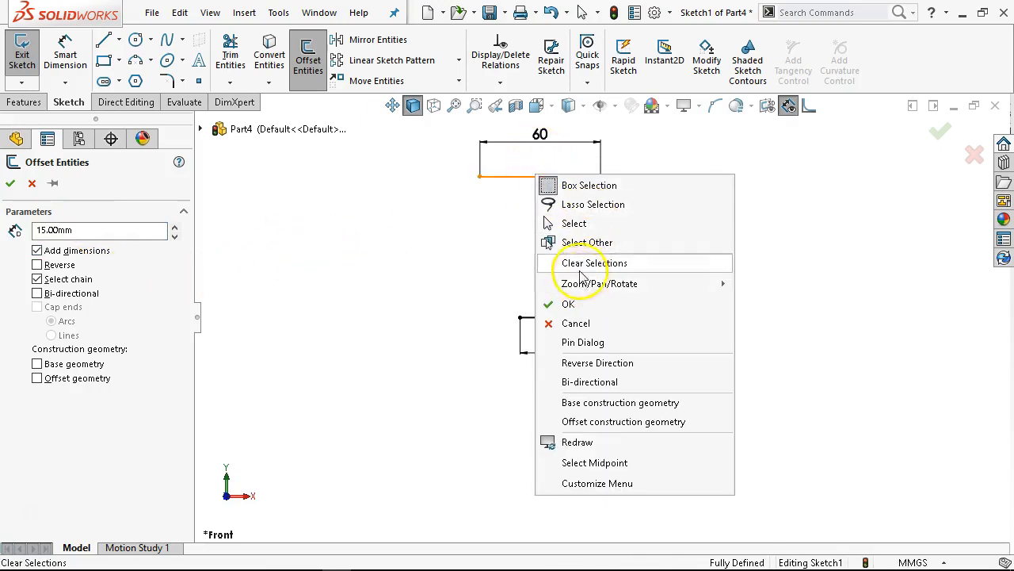
pyautogui.click(487, 211)
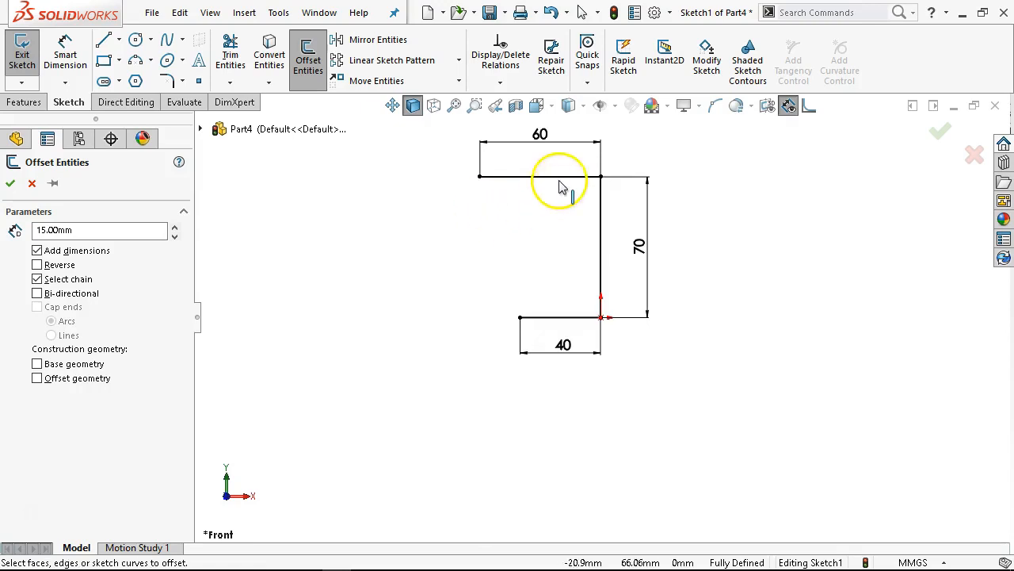
pyautogui.click(600, 225)
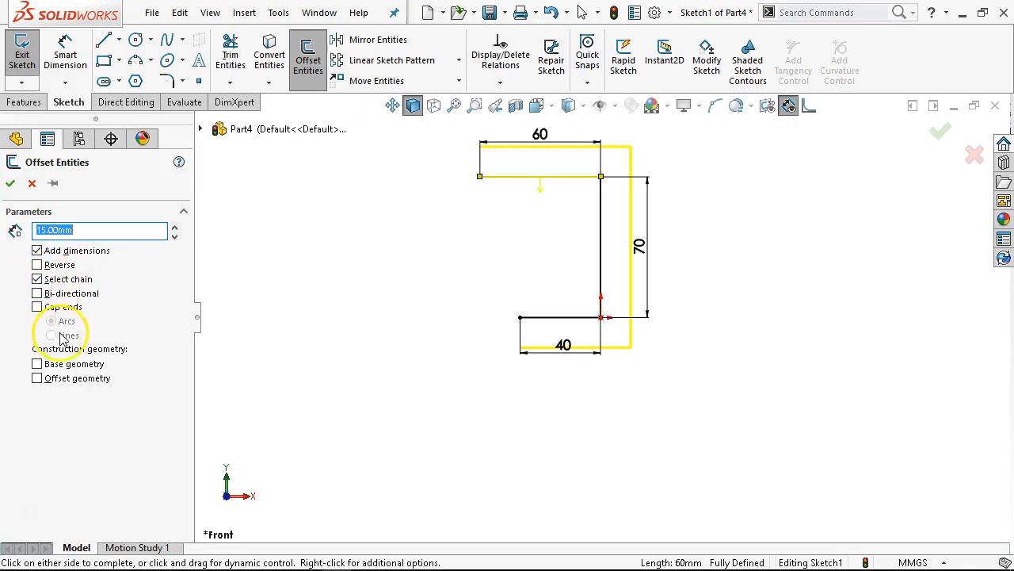
pyautogui.click(36, 265)
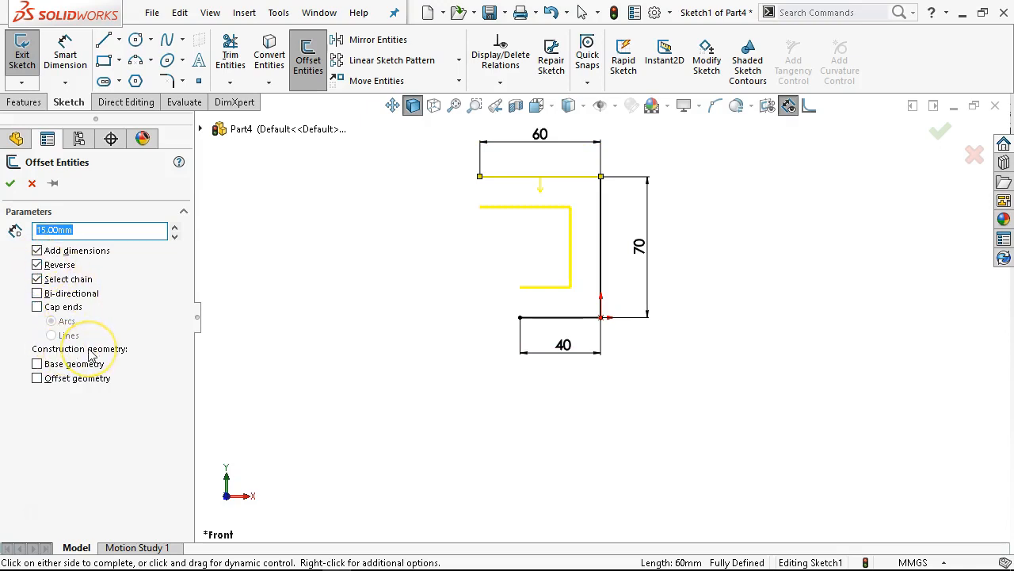
pyautogui.click(37, 306)
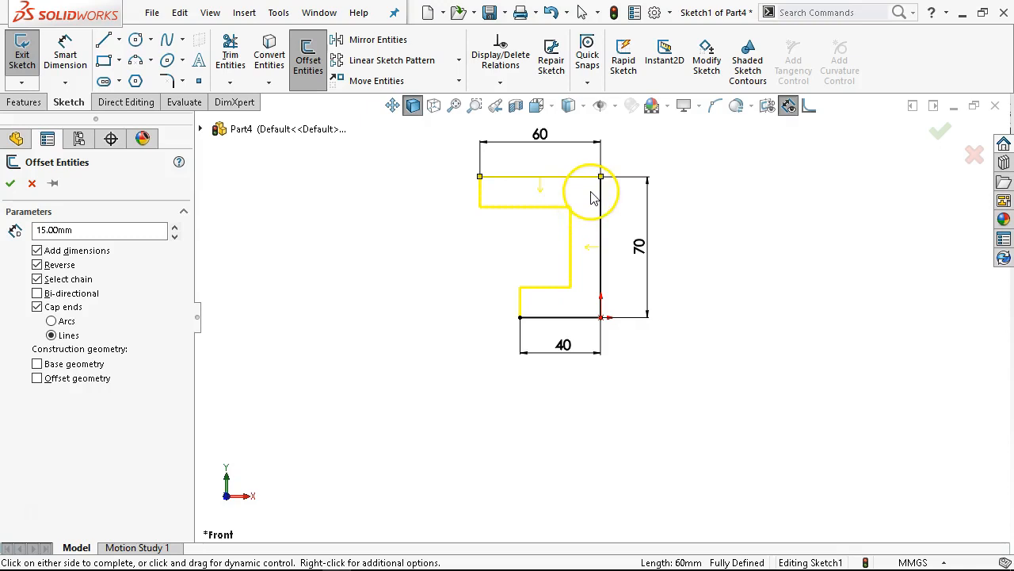
pyautogui.scroll(-2, 581, 207)
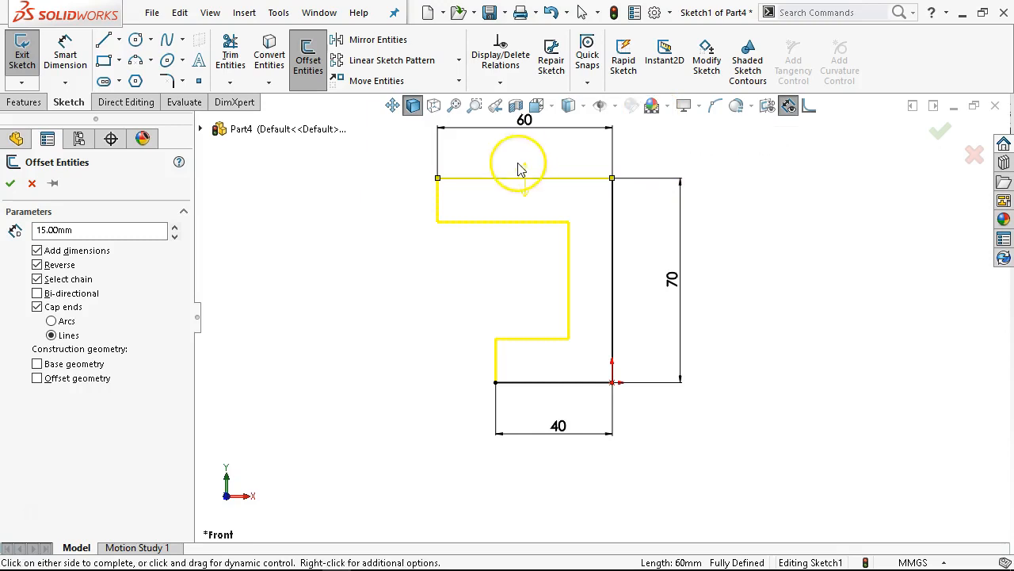
pyautogui.click(31, 187)
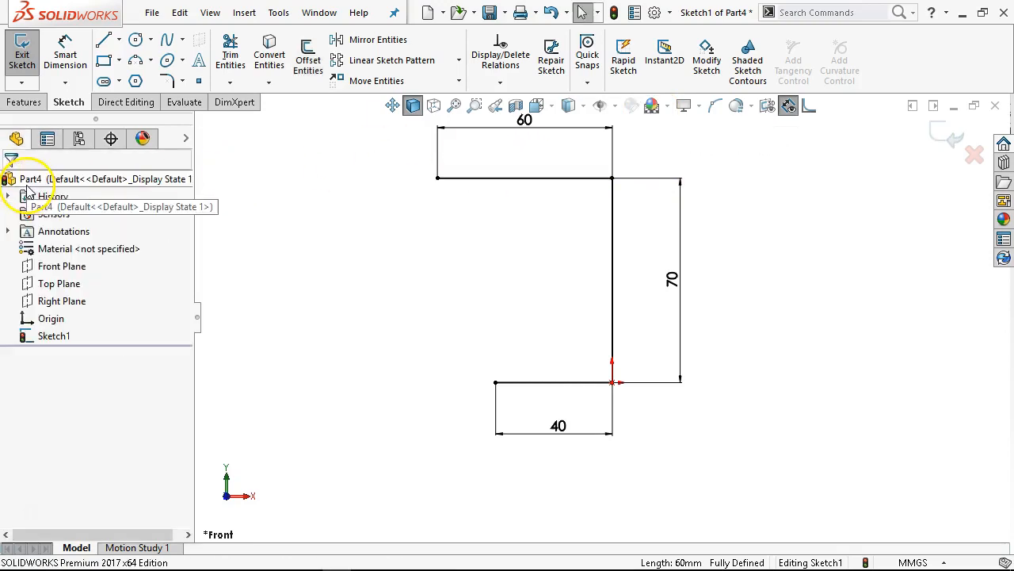
# Step: Start a thin-feature Extruded Boss from the open C profile with a blind depth of 15 mm
pyautogui.click(57, 338)
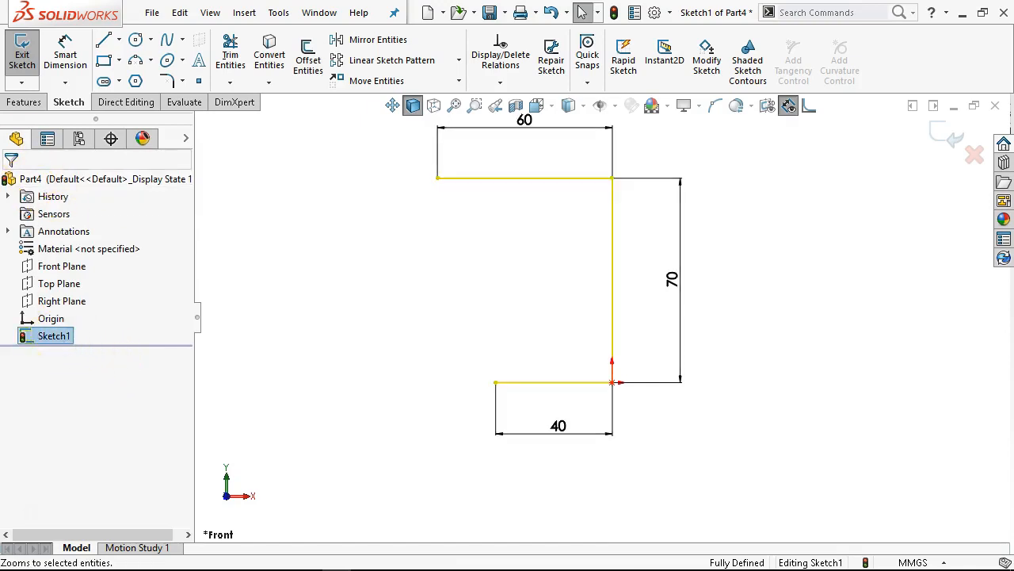
pyautogui.click(23, 102)
pyautogui.click(24, 58)
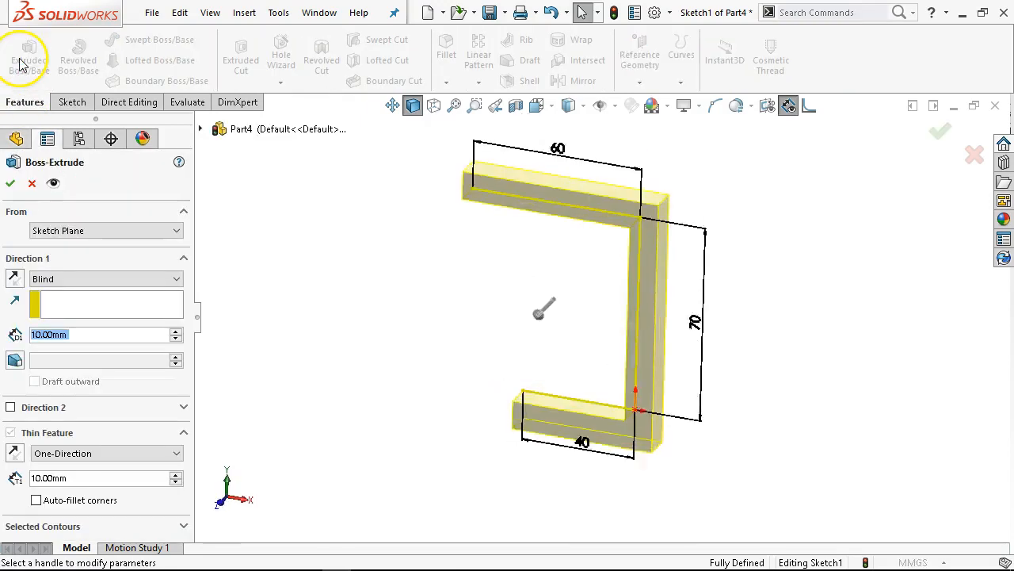
pyautogui.write('15')
pyautogui.press('Return')
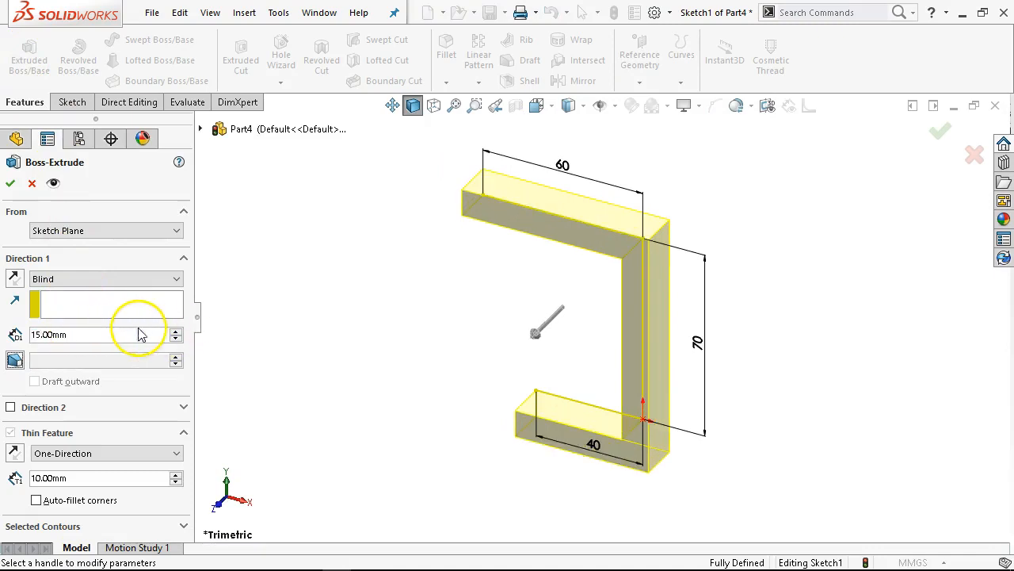
pyautogui.moveTo(374, 275); pyautogui.dragTo(406, 201, button='middle')
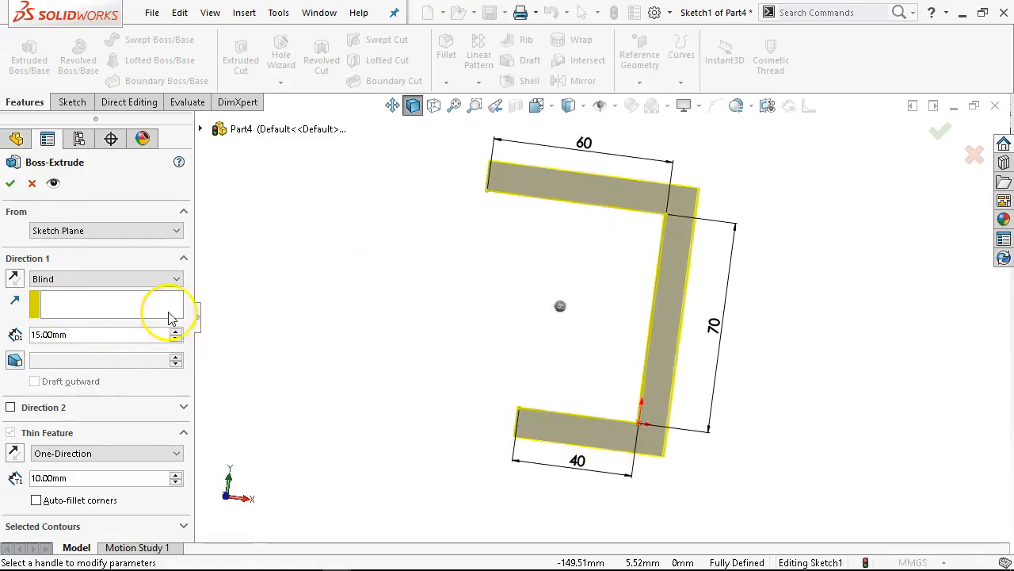
# Step: Reverse the thin feature so its wall lies inside the profile, and set the wall thickness to 15 mm
pyautogui.click(16, 452)
pyautogui.doubleClick(85, 476)
pyautogui.write('15')
pyautogui.press('Return')
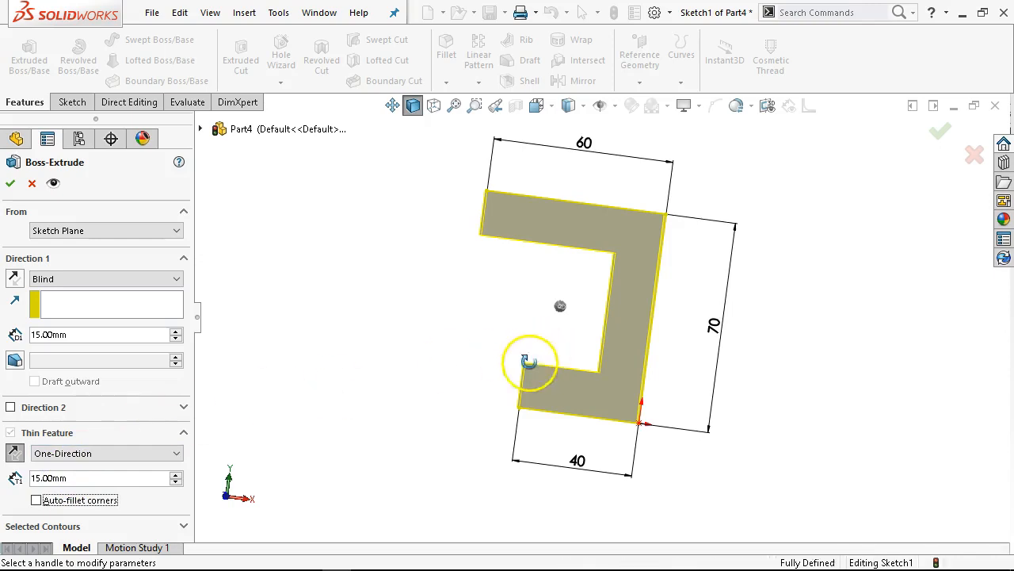
# Step: Set the extrusion depth to 50 mm and accept the thin extrusion
pyautogui.moveTo(529, 362); pyautogui.dragTo(480, 414, button='middle')
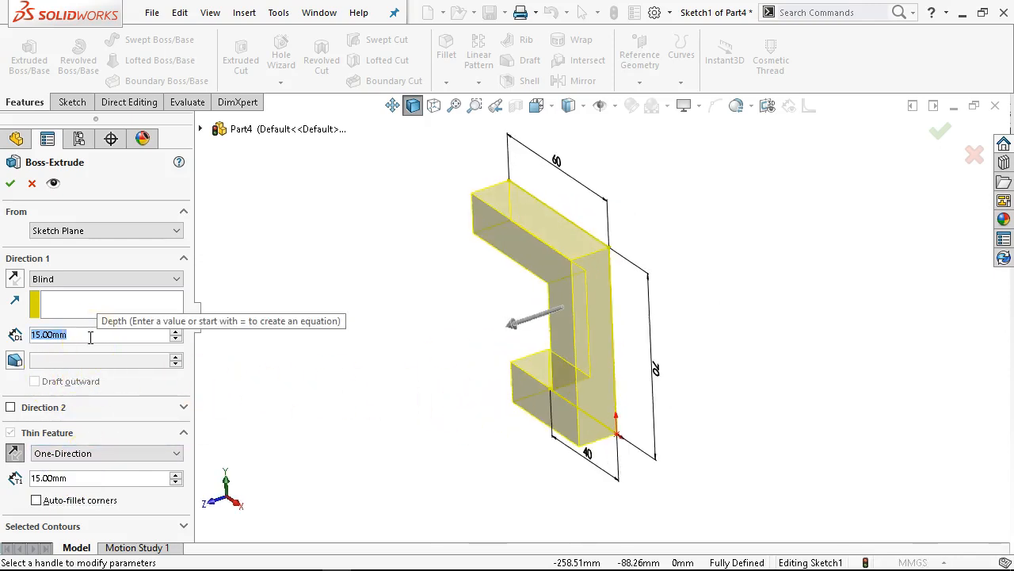
pyautogui.write('5')
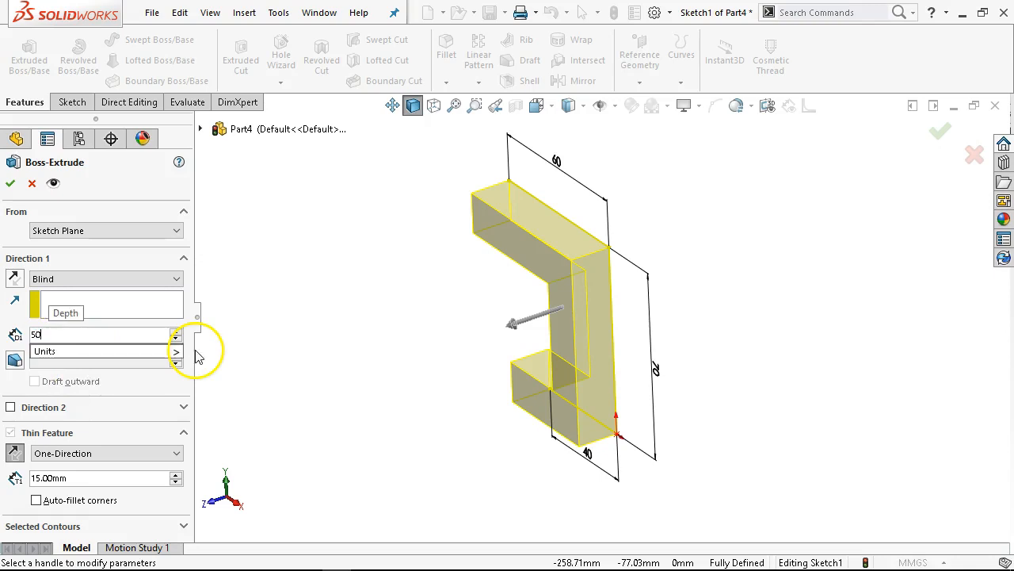
pyautogui.write('00mm')
pyautogui.press('Return')
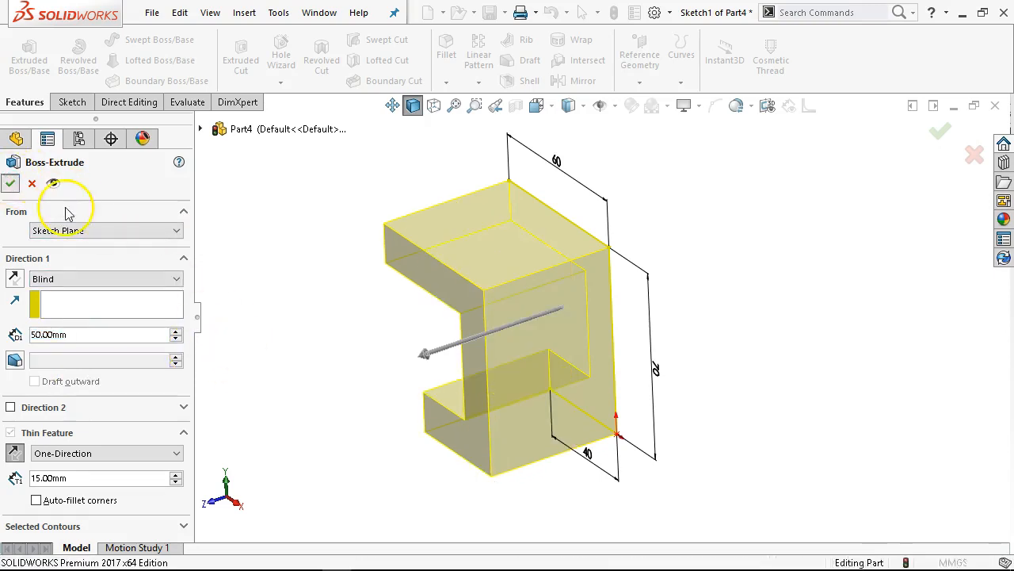
pyautogui.press('Return')
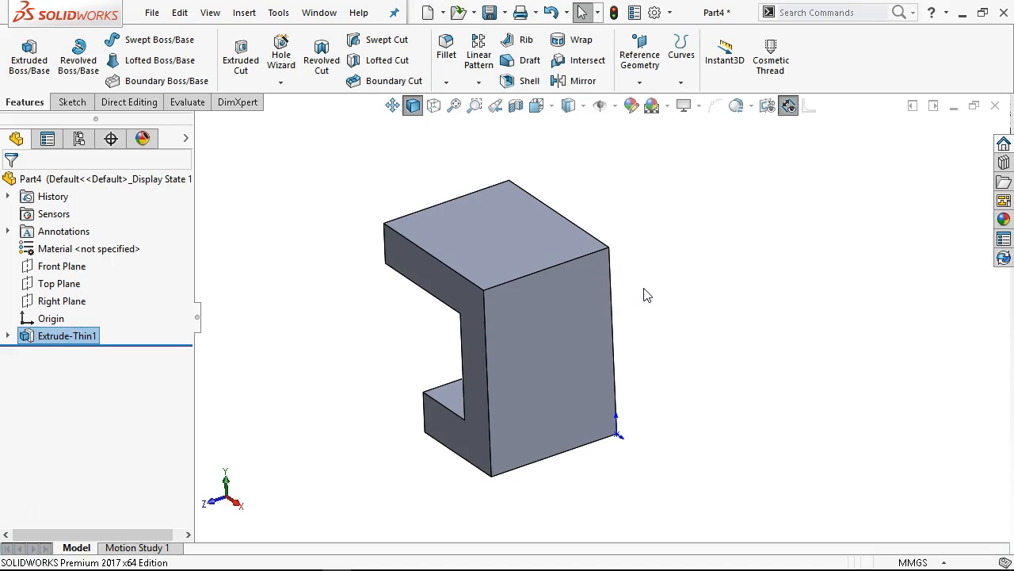
pyautogui.click(612, 292)
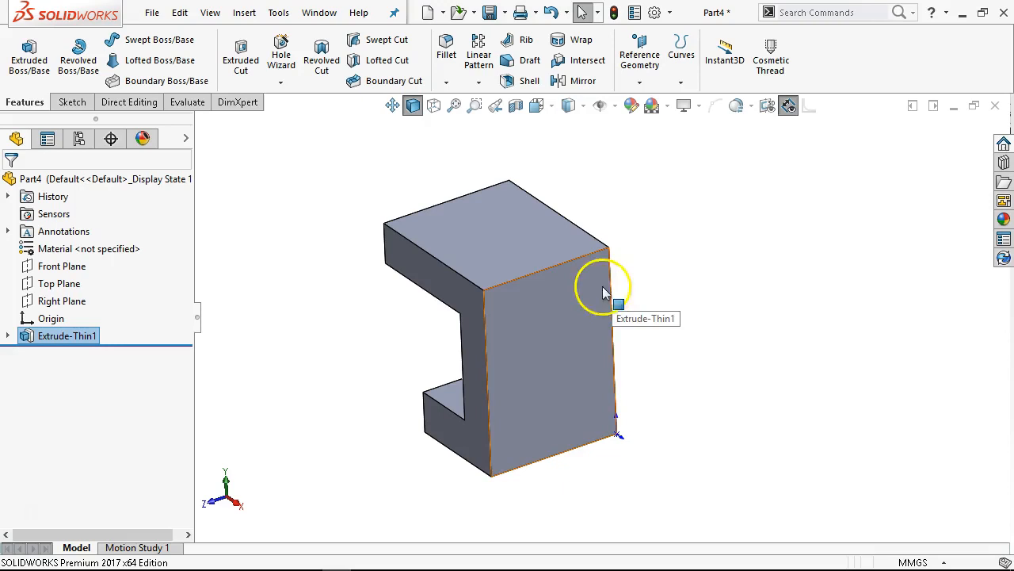
pyautogui.click(672, 327)
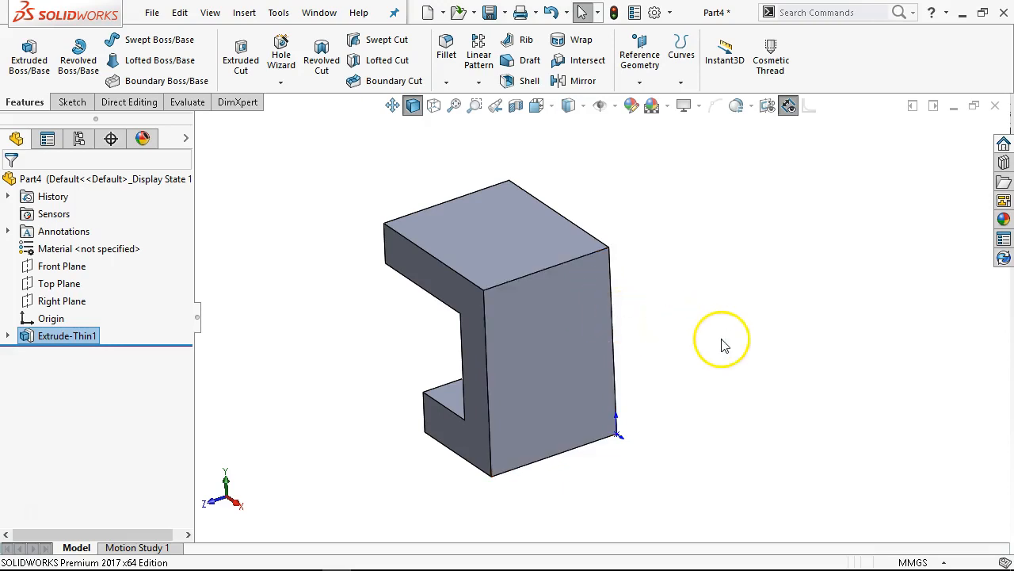
# Step: Start a sketch on the clip's tall outer face and draw a diagonal centerline from its upper right corner to its lower left corner
pyautogui.click(556, 367)
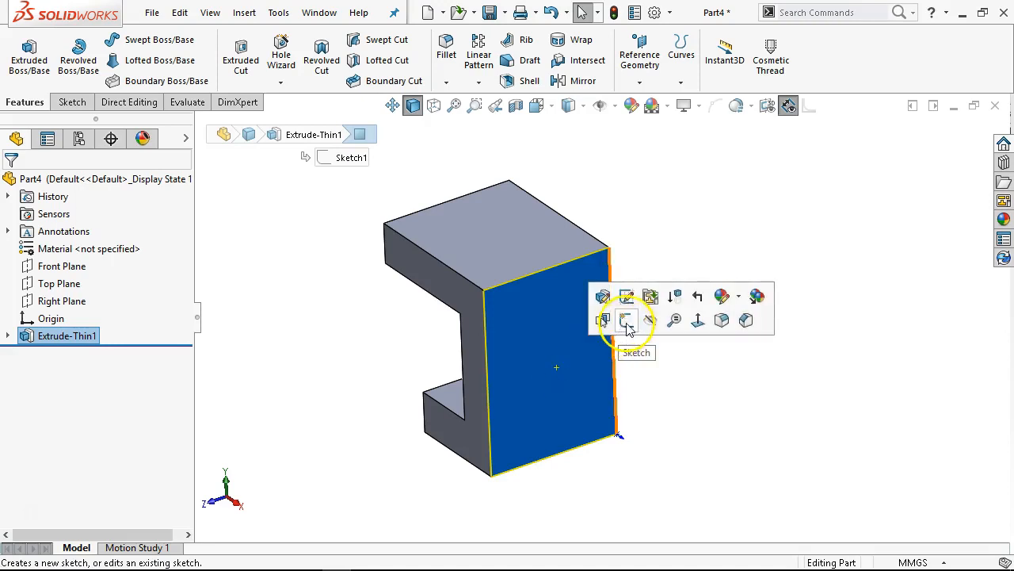
pyautogui.click(627, 321)
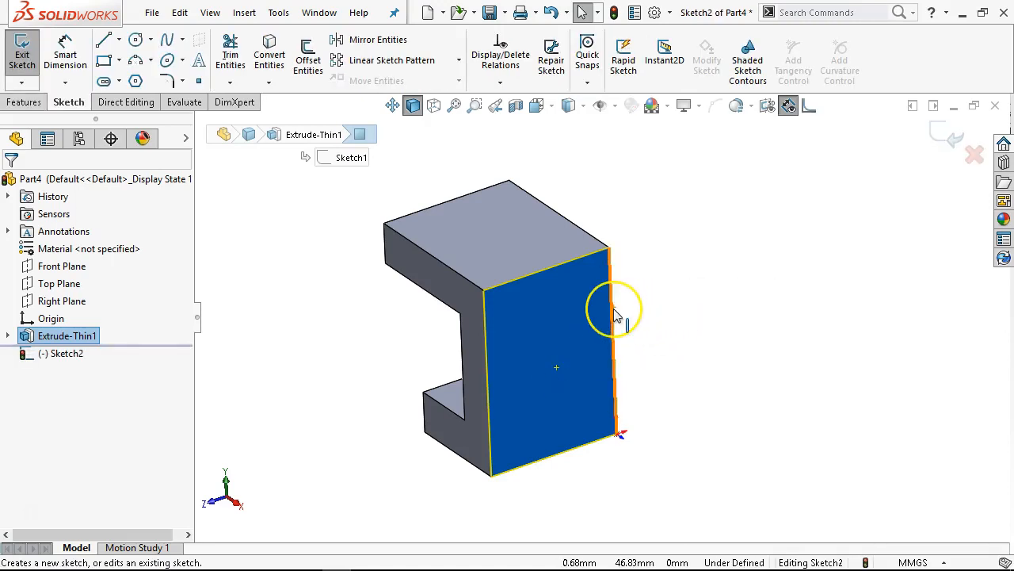
pyautogui.click(119, 39)
pyautogui.click(119, 60)
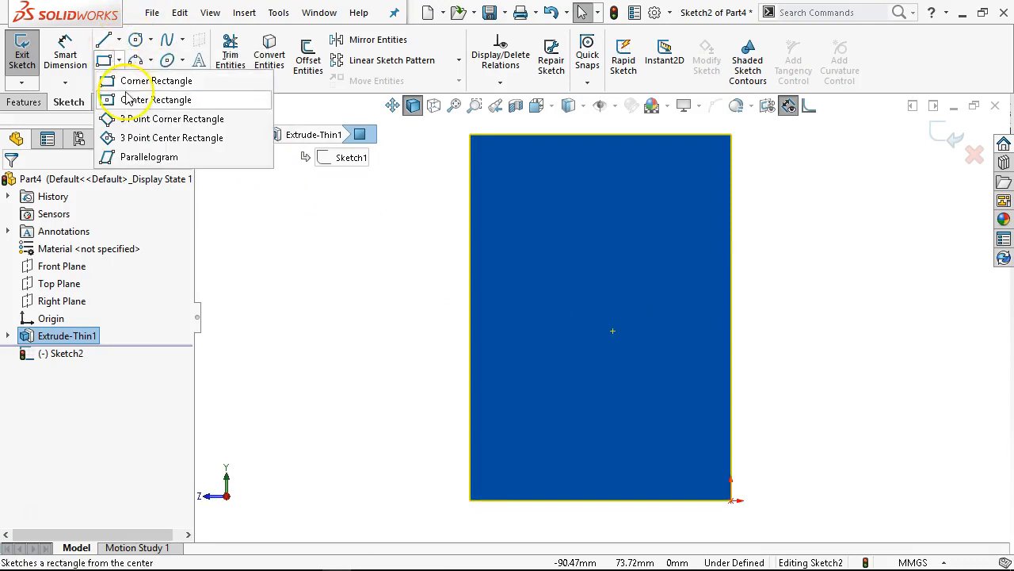
pyautogui.click(119, 40)
pyautogui.click(145, 80)
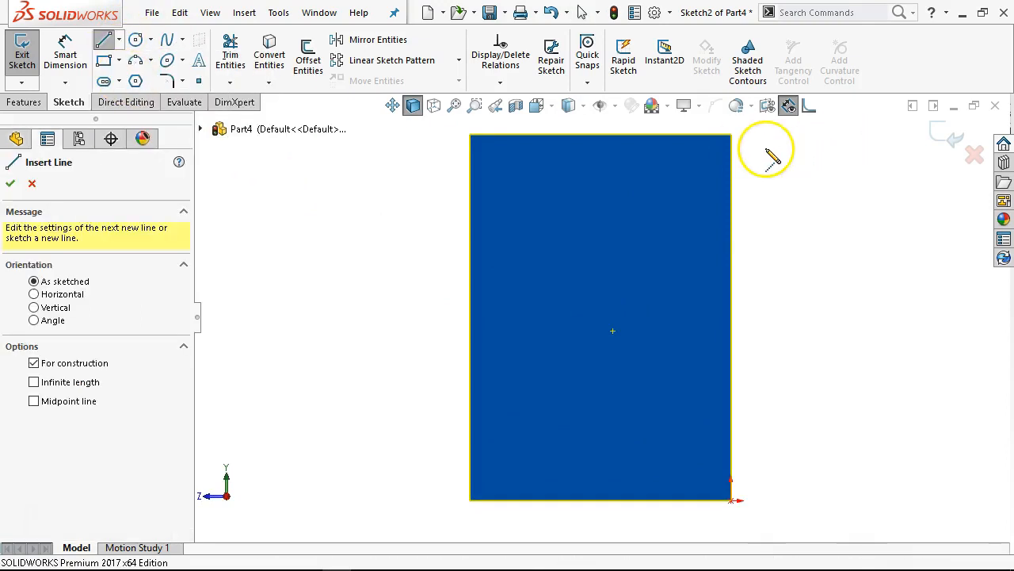
pyautogui.click(730, 135)
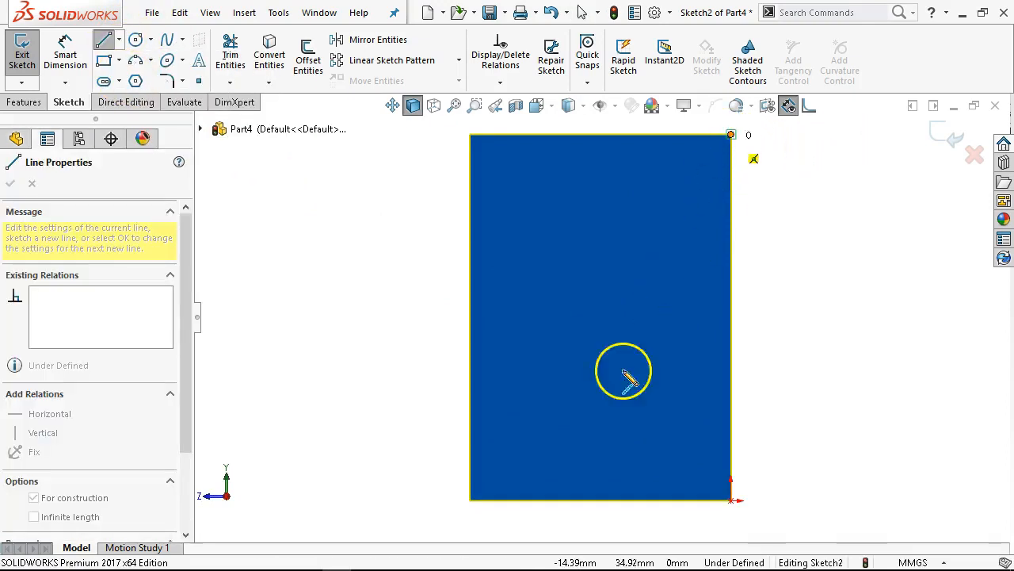
pyautogui.click(470, 499)
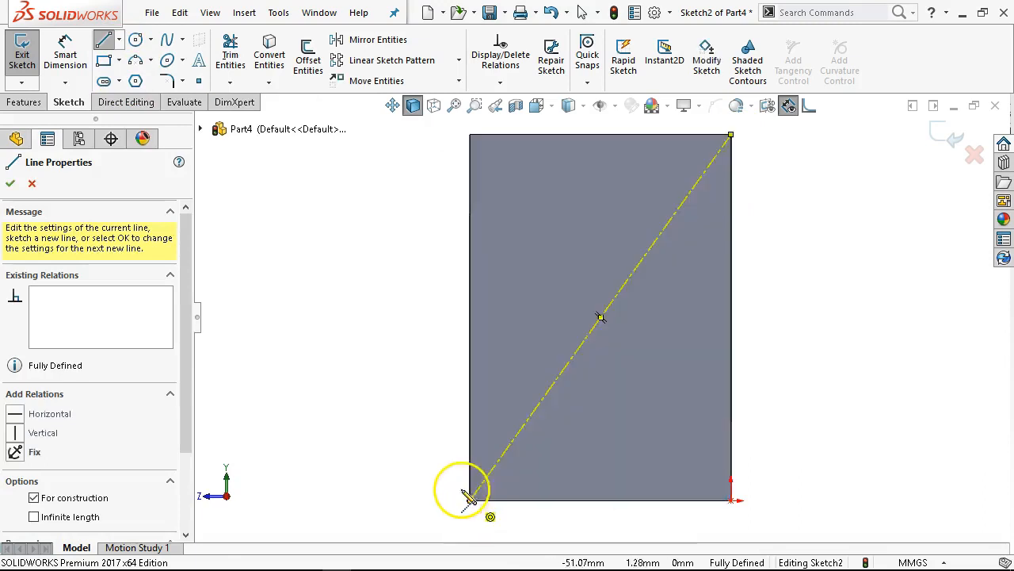
# Step: Draw a center rectangle about 22 mm high on the tall outer face, centred on the midpoint of the diagonal centerline
pyautogui.click(120, 61)
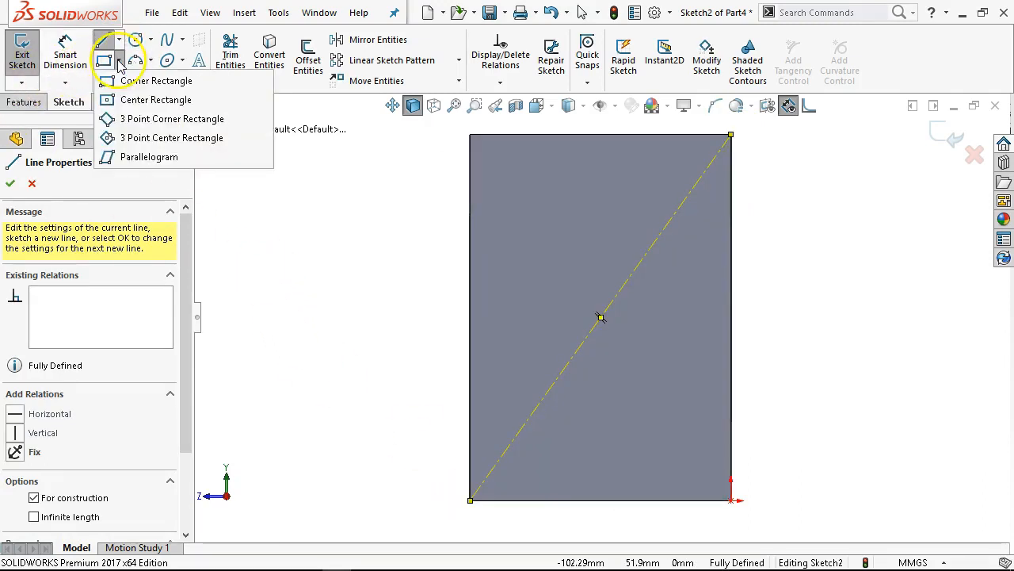
pyautogui.click(135, 101)
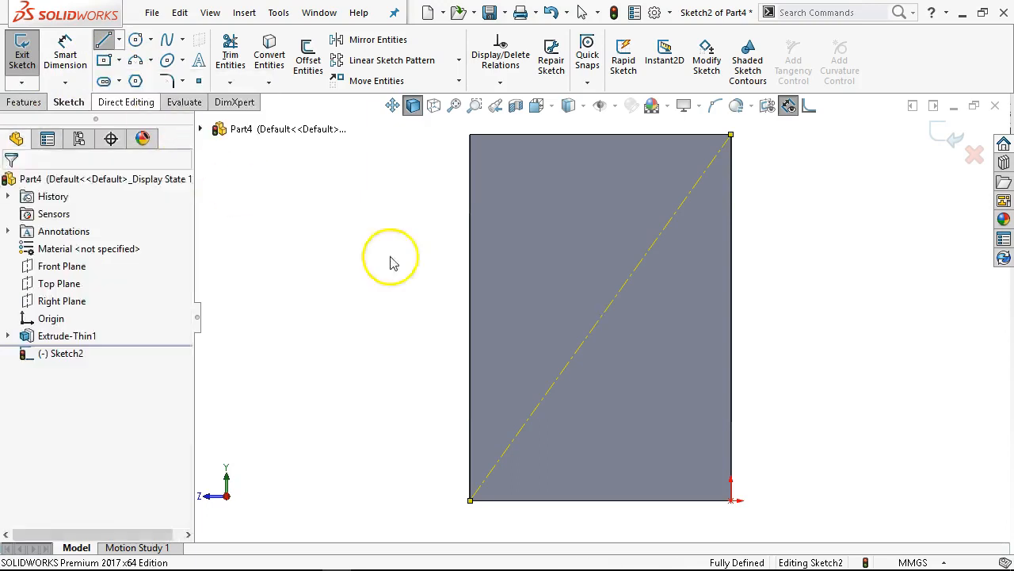
pyautogui.click(601, 317)
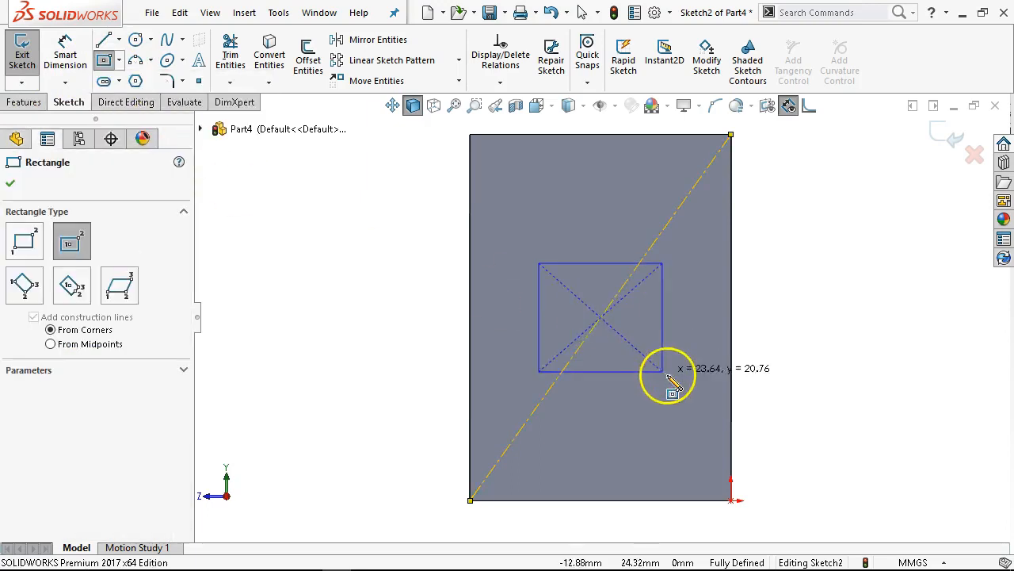
pyautogui.click(669, 373)
# Step: Dimension the vertical side of the center rectangle to 20 mm
pyautogui.rightClick(668, 369)
pyautogui.click(821, 334)
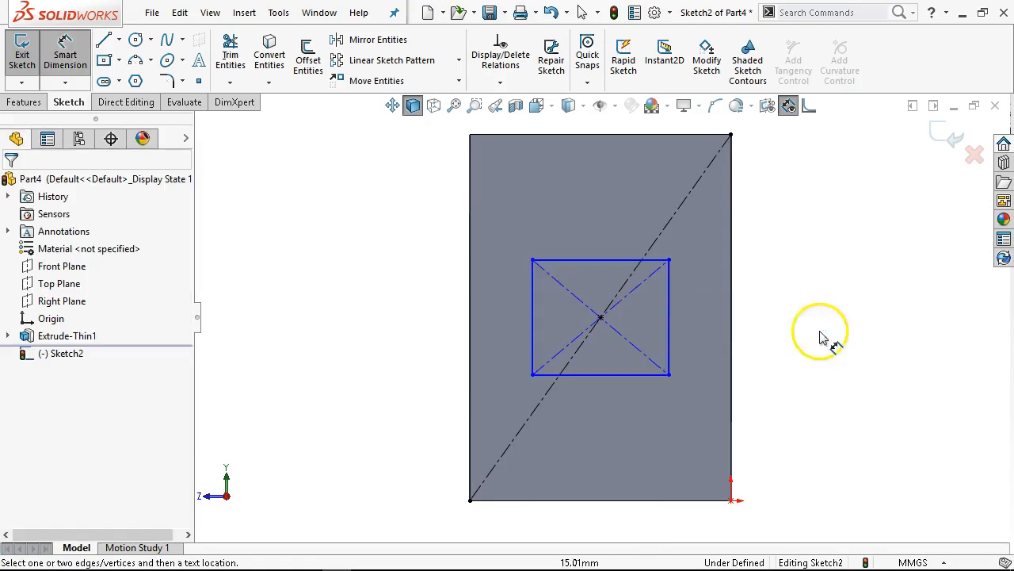
pyautogui.click(669, 321)
pyautogui.click(771, 318)
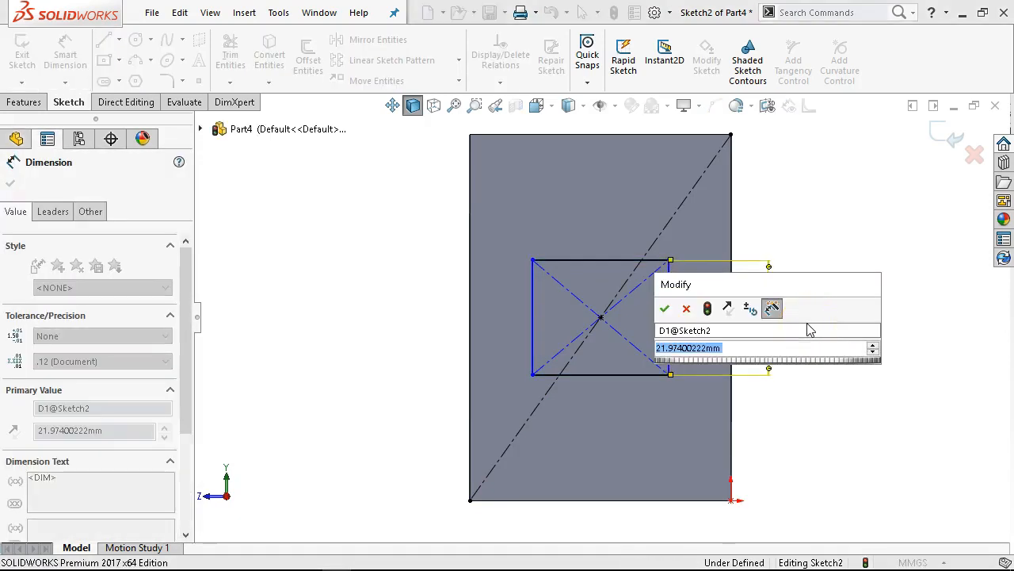
pyautogui.write('20')
pyautogui.press('Return')
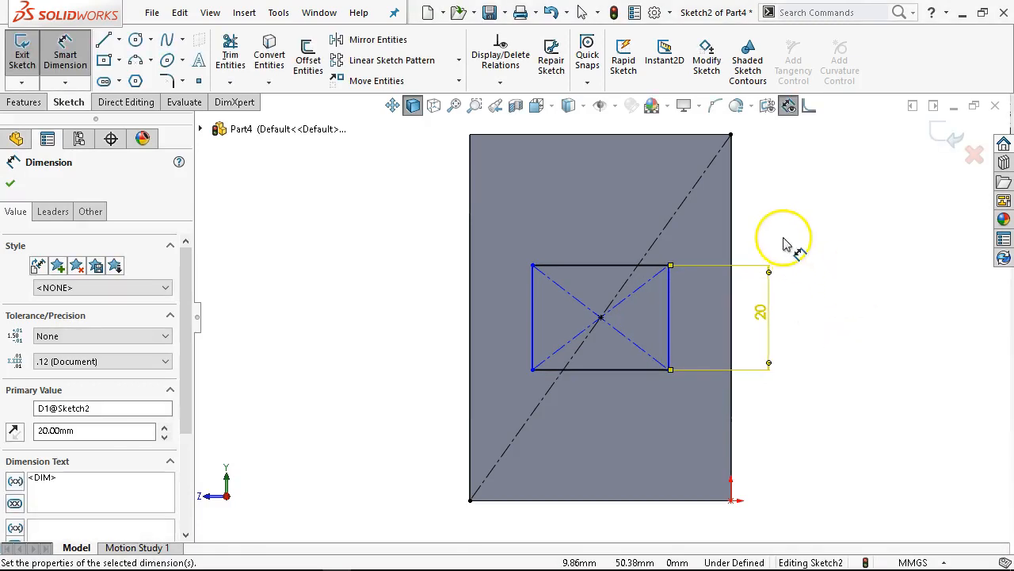
pyautogui.rightClick(782, 237)
pyautogui.click(816, 288)
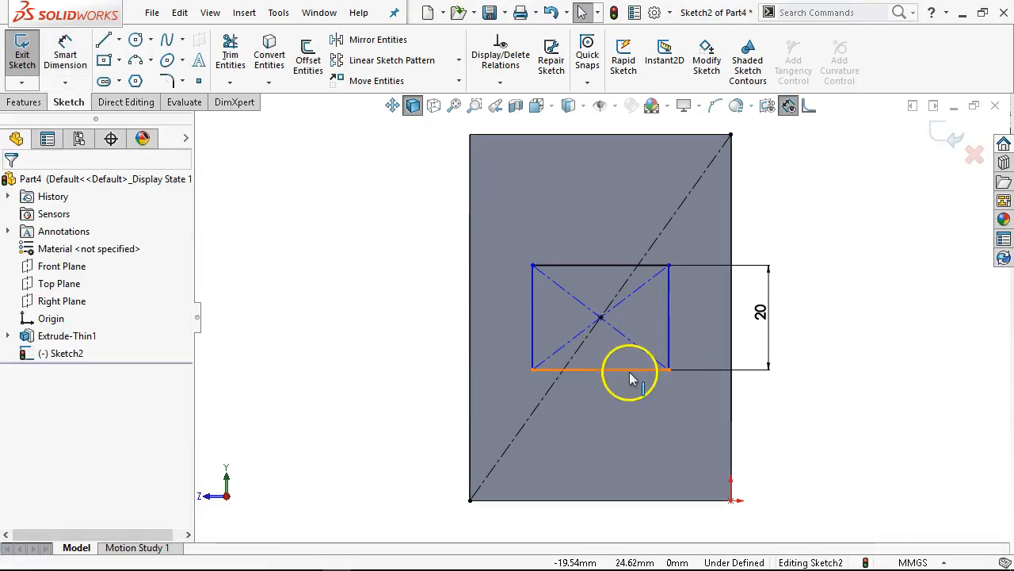
# Step: Make the rectangle's lower horizontal side and right vertical side equal in length
pyautogui.click(626, 369)
pyautogui.keyDown('ctrl'); pyautogui.click(669, 349); pyautogui.keyUp('ctrl')
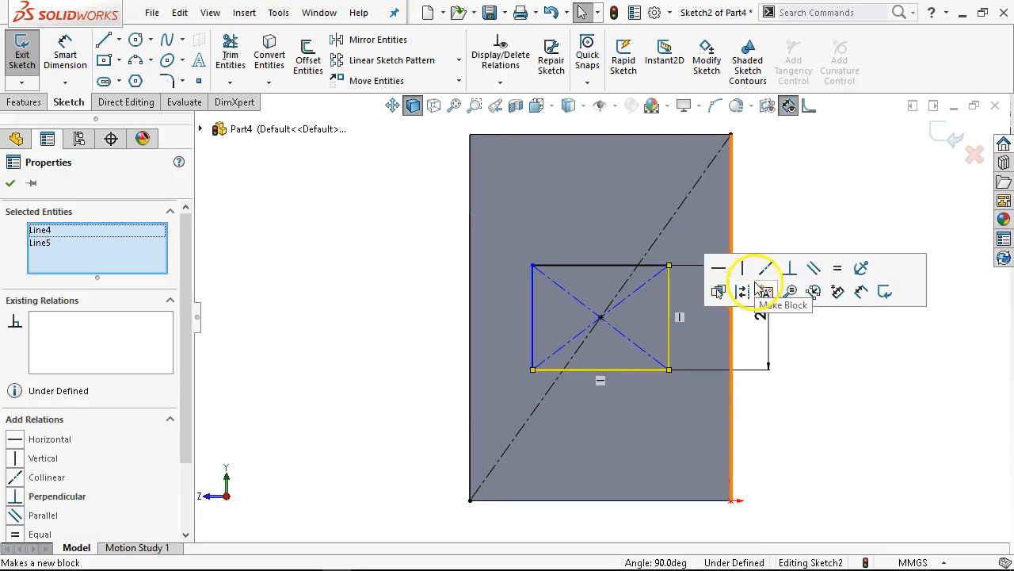
pyautogui.click(836, 272)
pyautogui.click(800, 172)
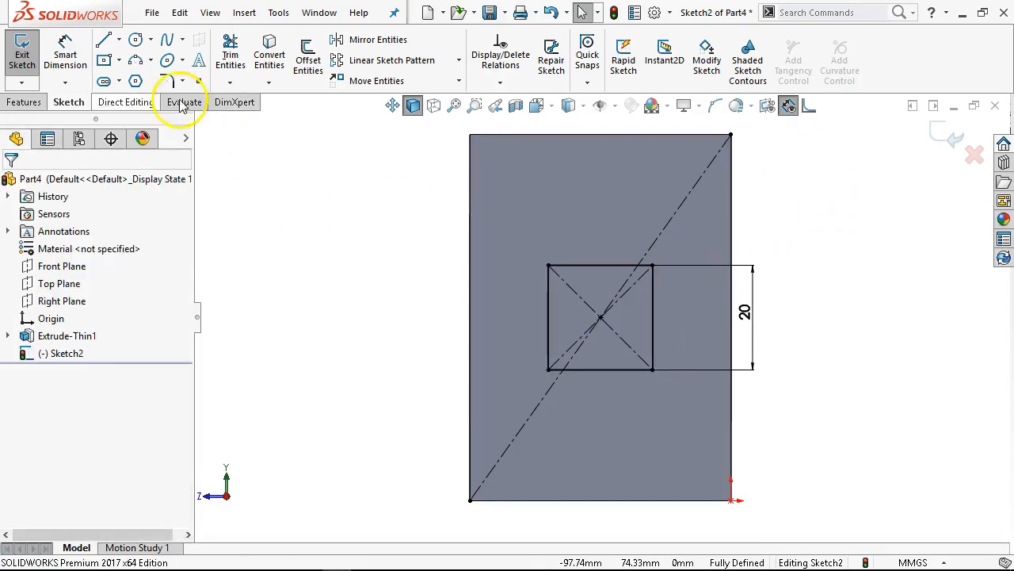
# Step: Cut the square into the tall outer face with a blind Extruded Cut 10 mm deep
pyautogui.click(24, 102)
pyautogui.click(240, 68)
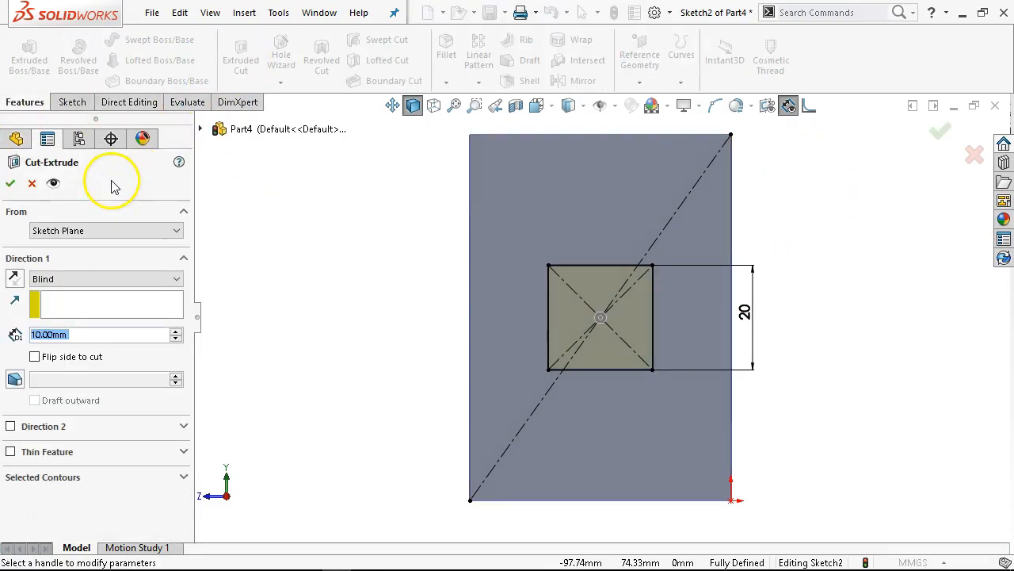
pyautogui.click(10, 182)
# Step: Start a sketch on the clip's top face and draw a corner rectangle about 15 by 19 mm in its left half
pyautogui.moveTo(415, 261); pyautogui.dragTo(596, 280, button='middle')
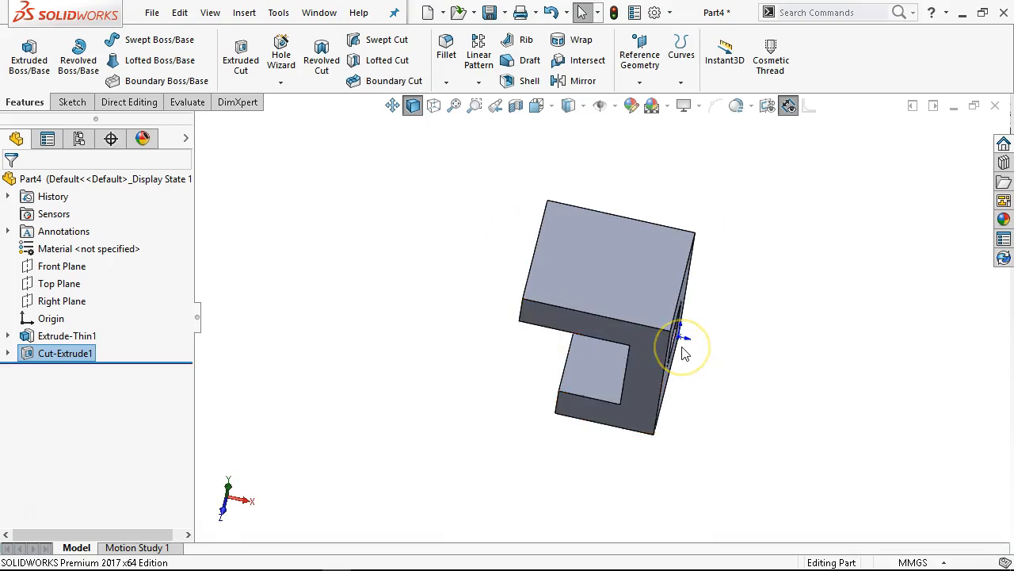
pyautogui.click(590, 293)
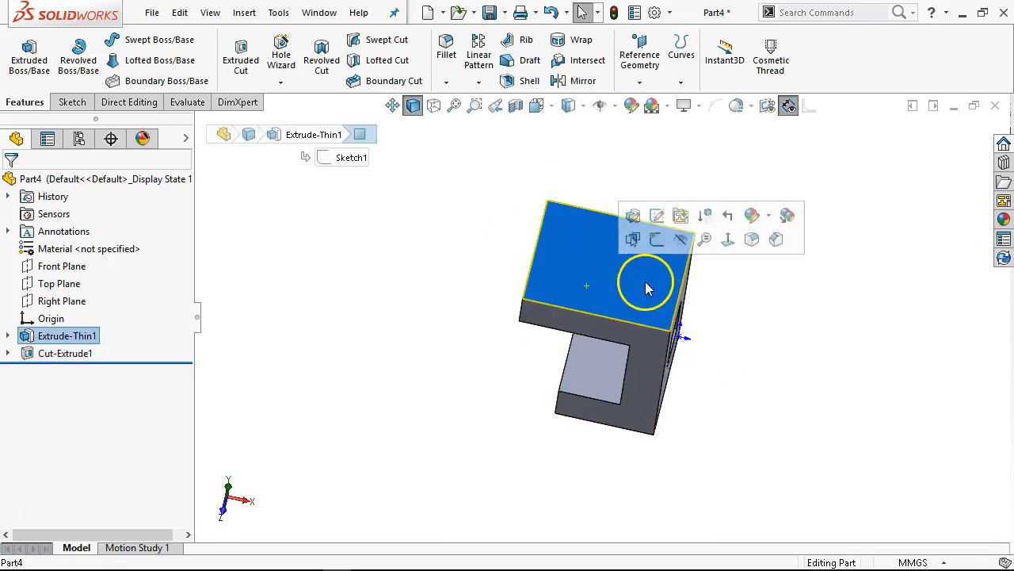
pyautogui.click(654, 236)
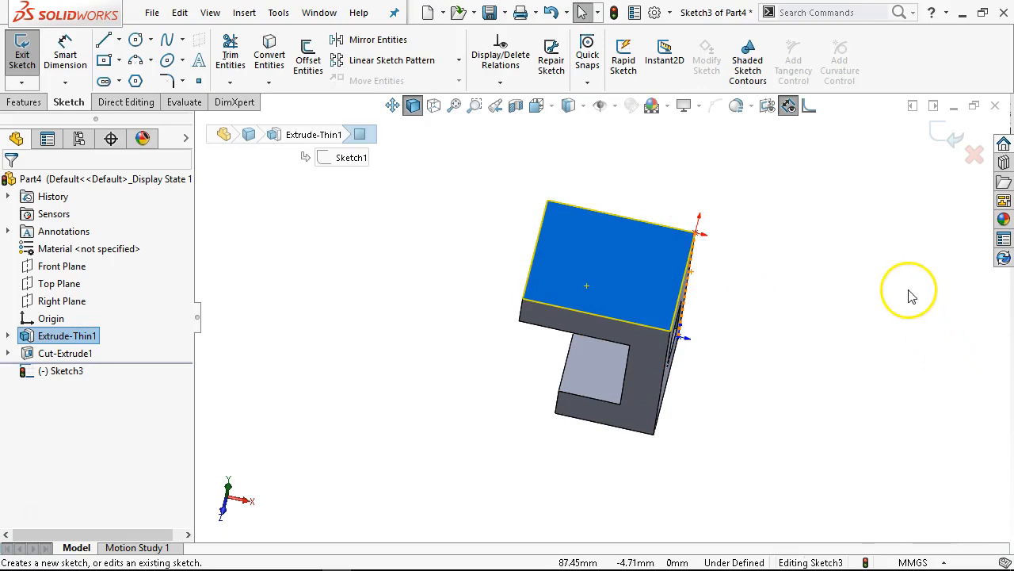
pyautogui.click(119, 60)
pyautogui.click(151, 81)
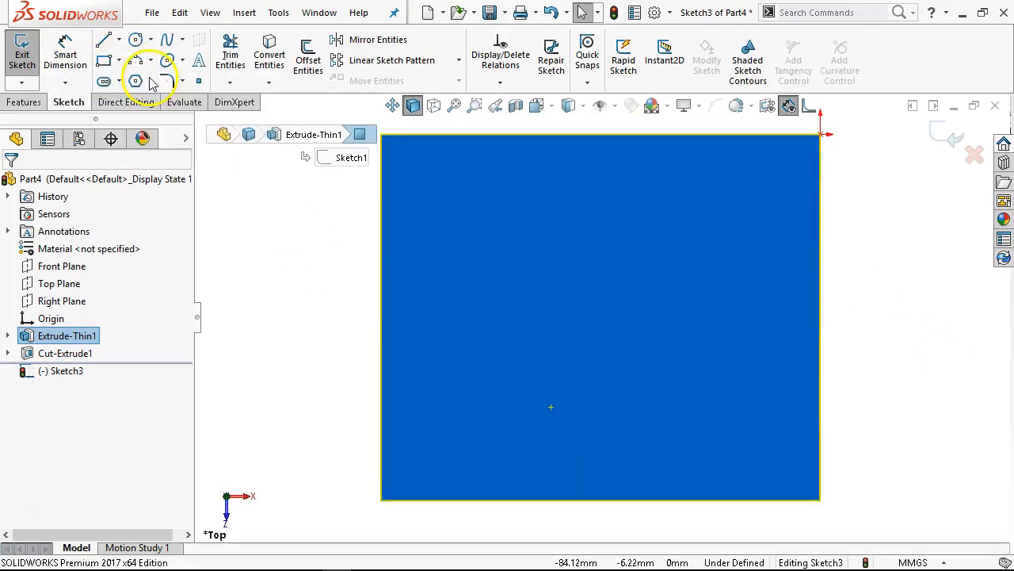
pyautogui.click(432, 240)
pyautogui.click(542, 375)
pyautogui.rightClick(349, 238)
pyautogui.click(389, 246)
pyautogui.press('Escape')
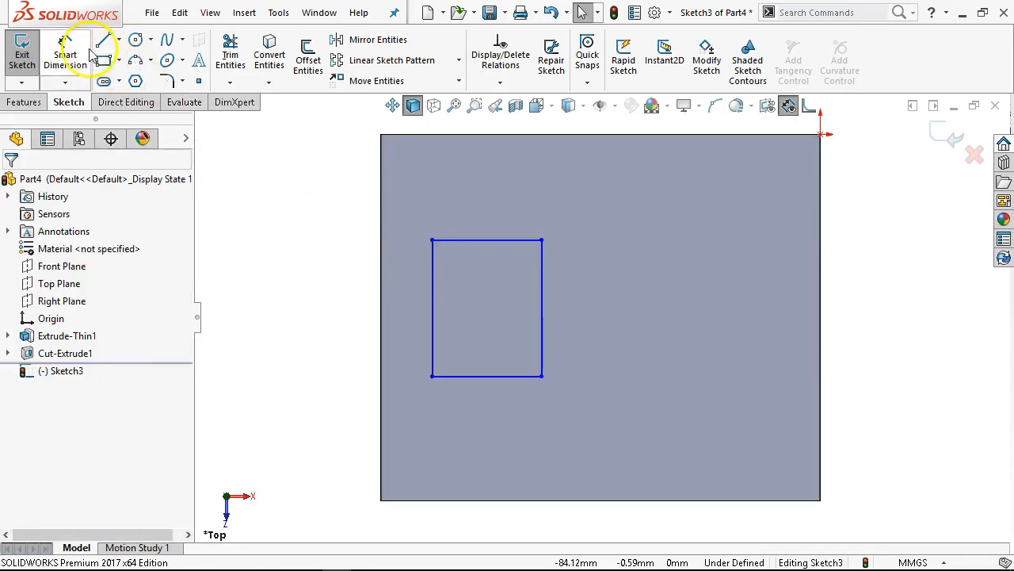
# Step: Dimension the top-face rectangle to 15 mm wide and 20 mm high
pyautogui.click(65, 54)
pyautogui.click(490, 240)
pyautogui.click(493, 201)
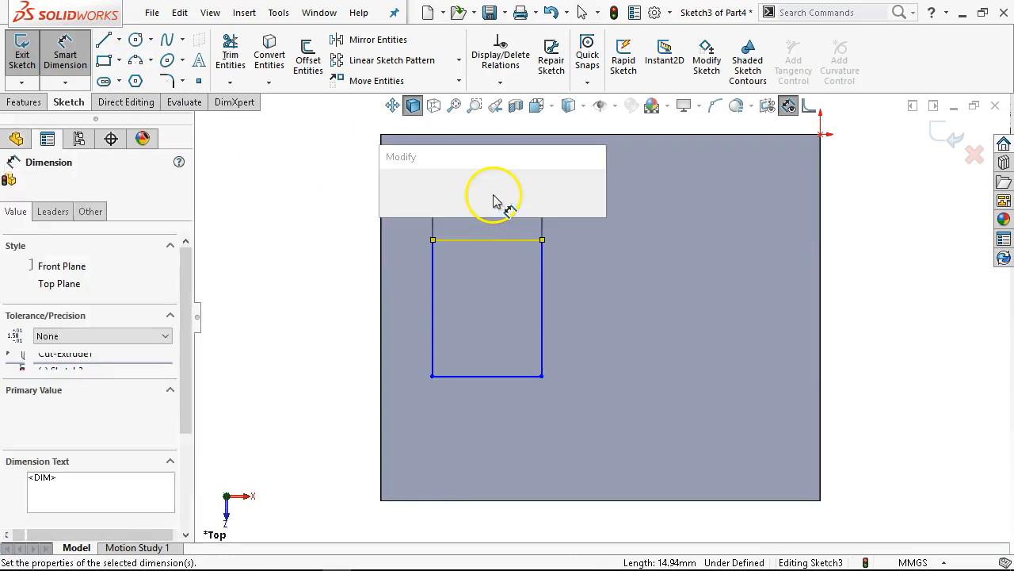
pyautogui.write('15')
pyautogui.press('Return')
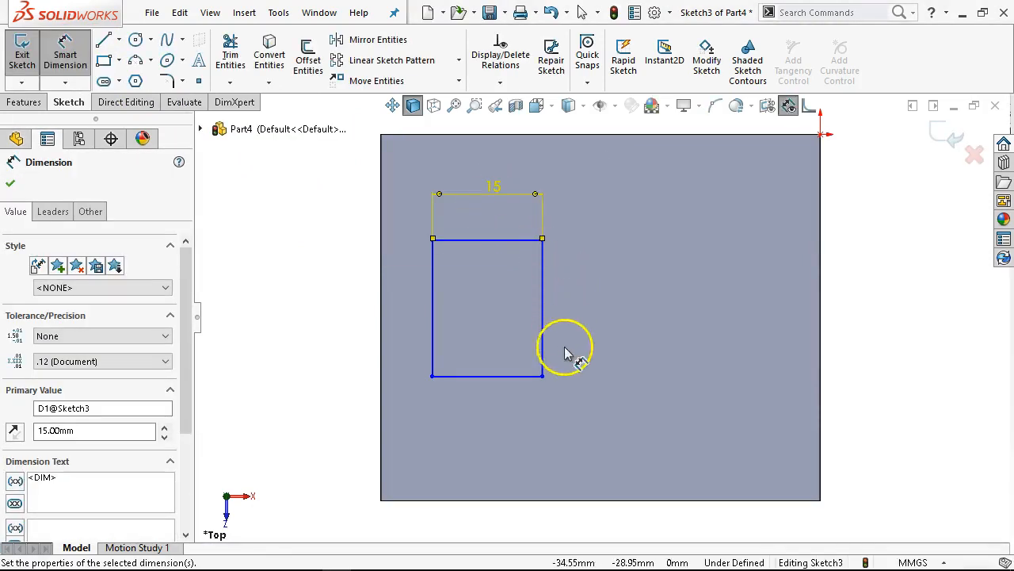
pyautogui.click(547, 323)
pyautogui.click(640, 315)
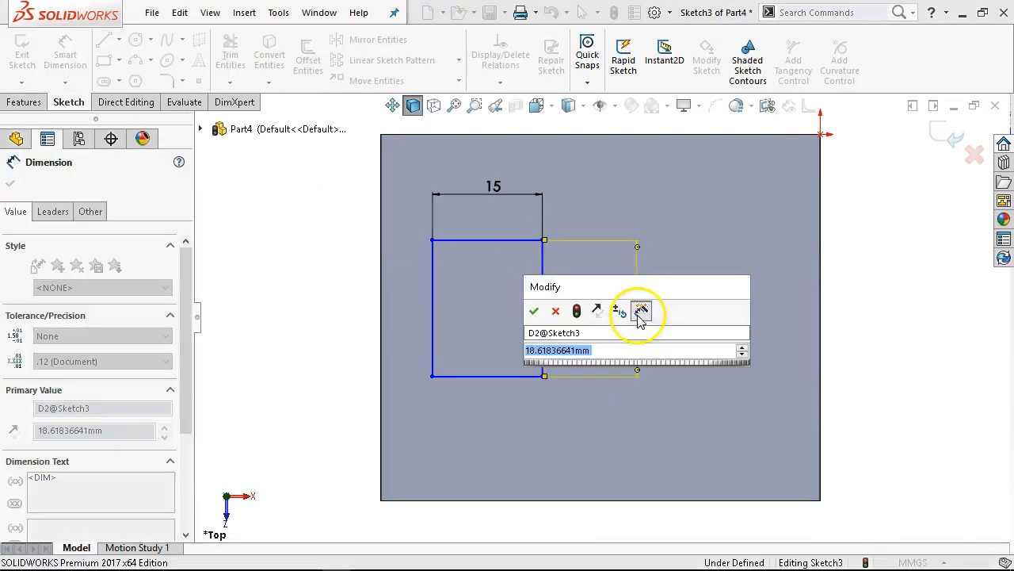
pyautogui.write('20')
pyautogui.press('Return')
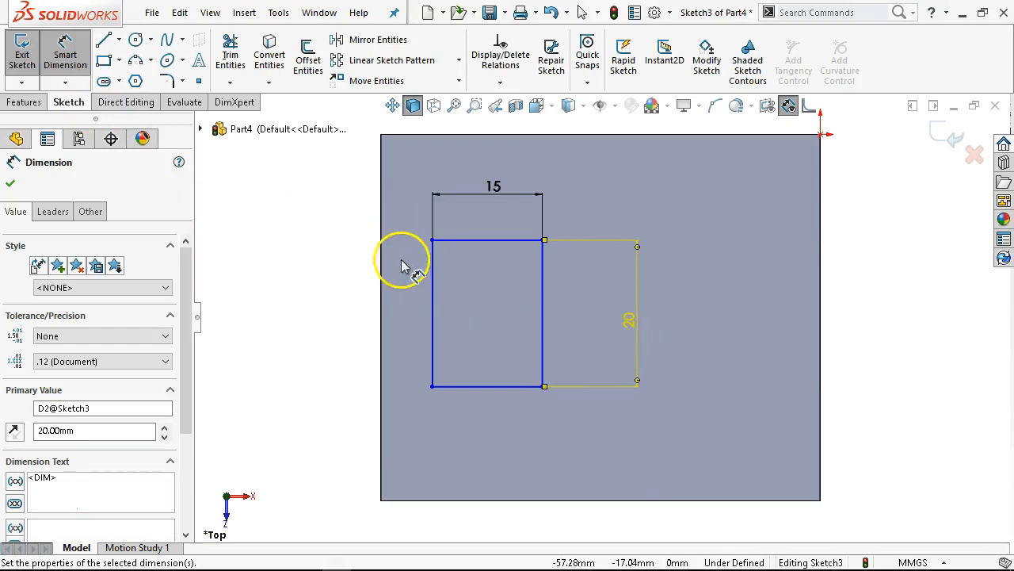
# Step: Set the distance between the rectangle's left side and the face's left edge to 15 mm
pyautogui.click(432, 279)
pyautogui.click(382, 274)
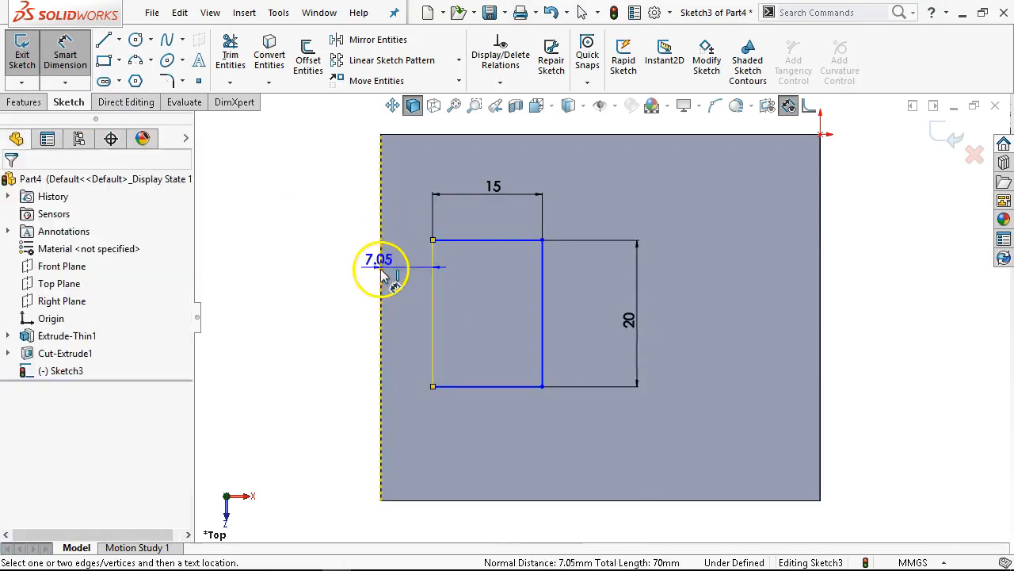
pyautogui.click(321, 213)
pyautogui.write('15')
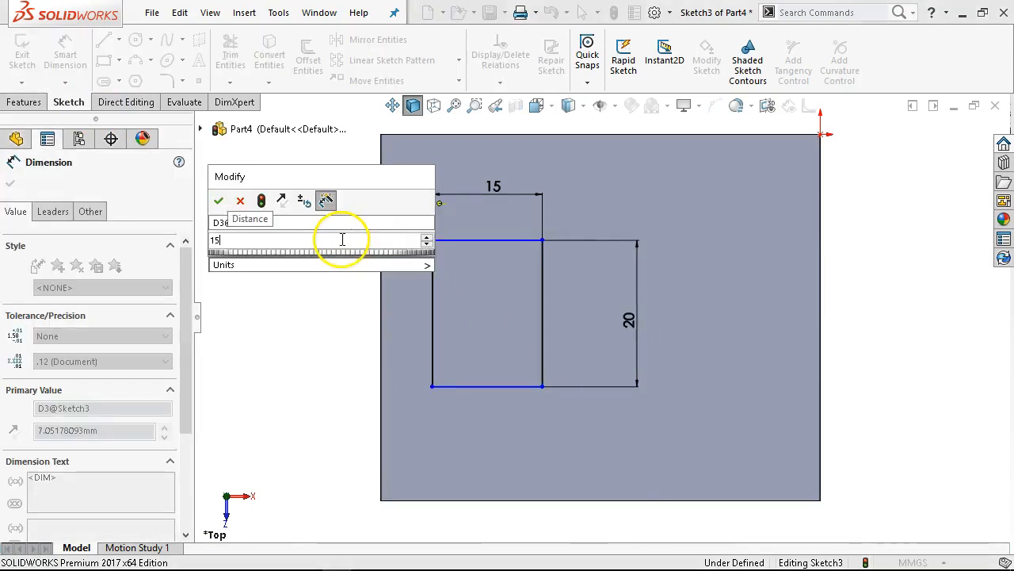
pyautogui.press('Return')
pyautogui.rightClick(341, 241)
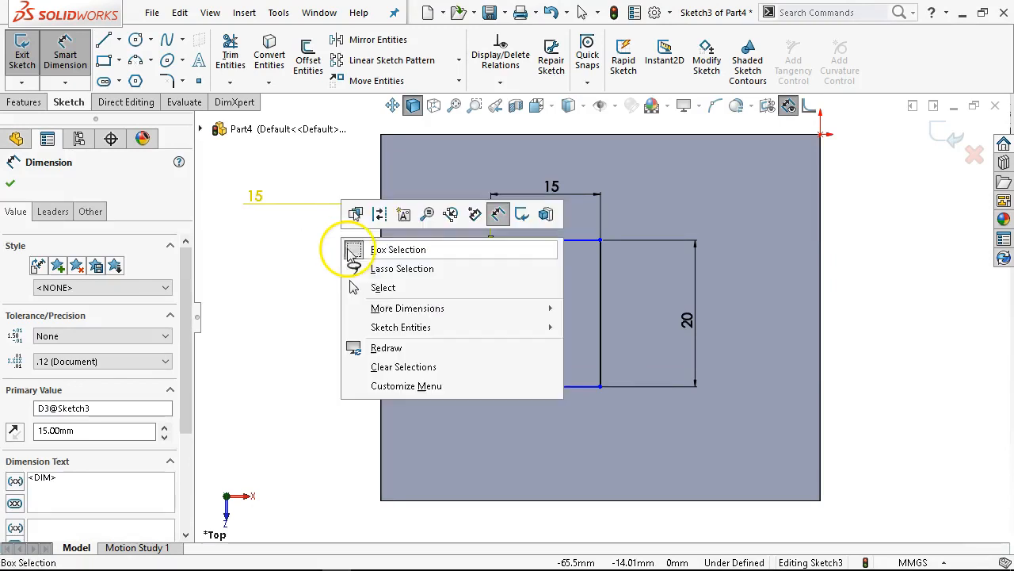
pyautogui.click(383, 287)
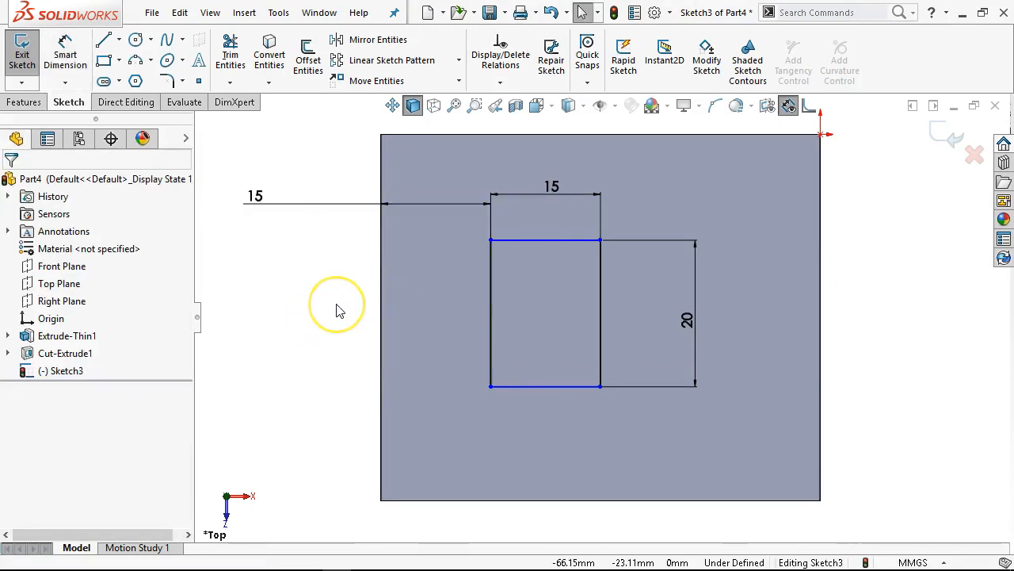
# Step: Draw a centerline from the midpoint of the rectangle's left side to the midpoint of the face's left edge and make it horizontal
pyautogui.click(119, 40)
pyautogui.click(135, 79)
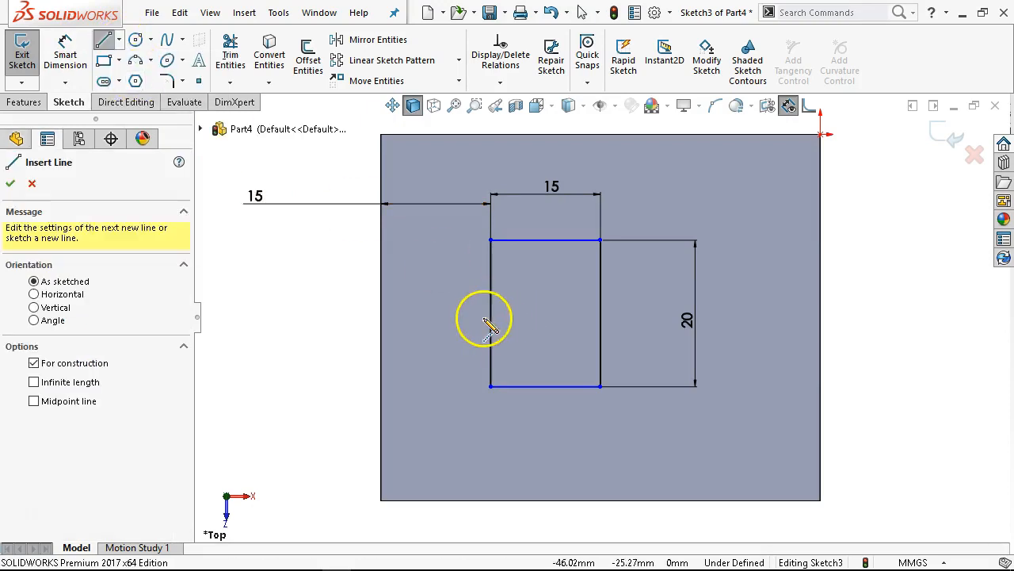
pyautogui.click(491, 313)
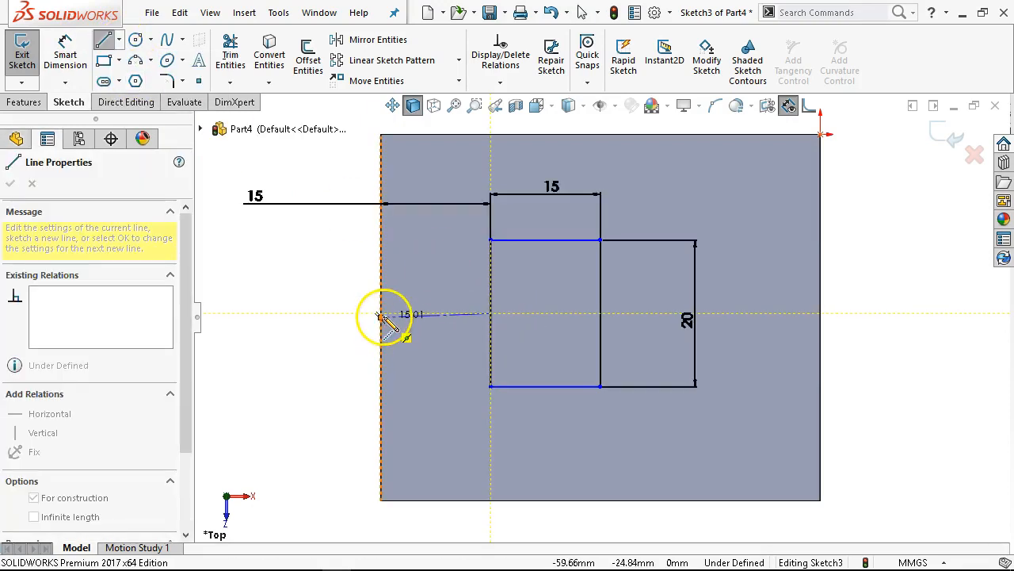
pyautogui.doubleClick(381, 317)
pyautogui.click(46, 413)
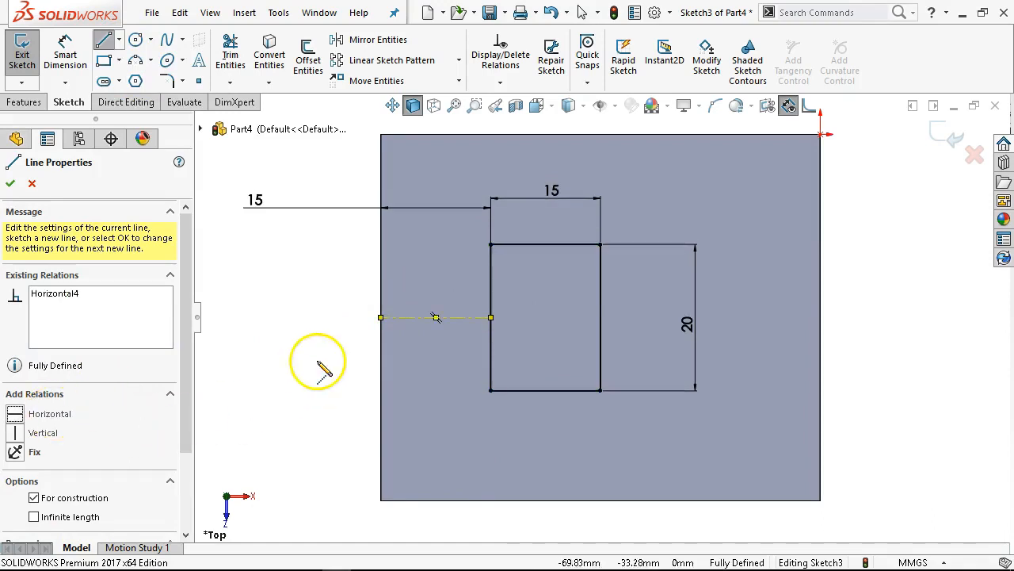
pyautogui.rightClick(260, 250)
pyautogui.click(313, 257)
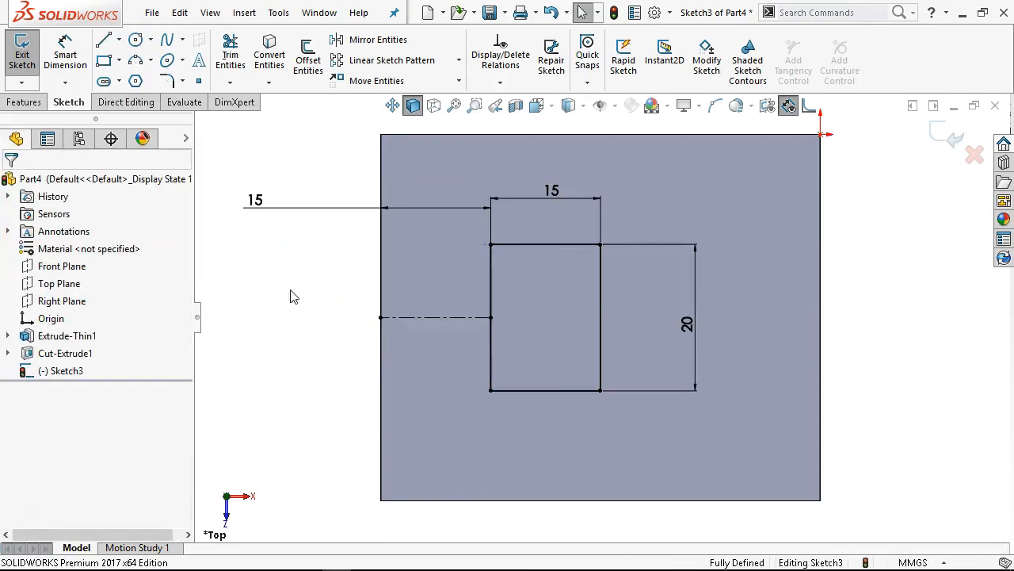
# Step: Undo the horizontal relation and delete the centerline between the rectangle and the face's left edge
pyautogui.hotkey('ctrl', 'z')
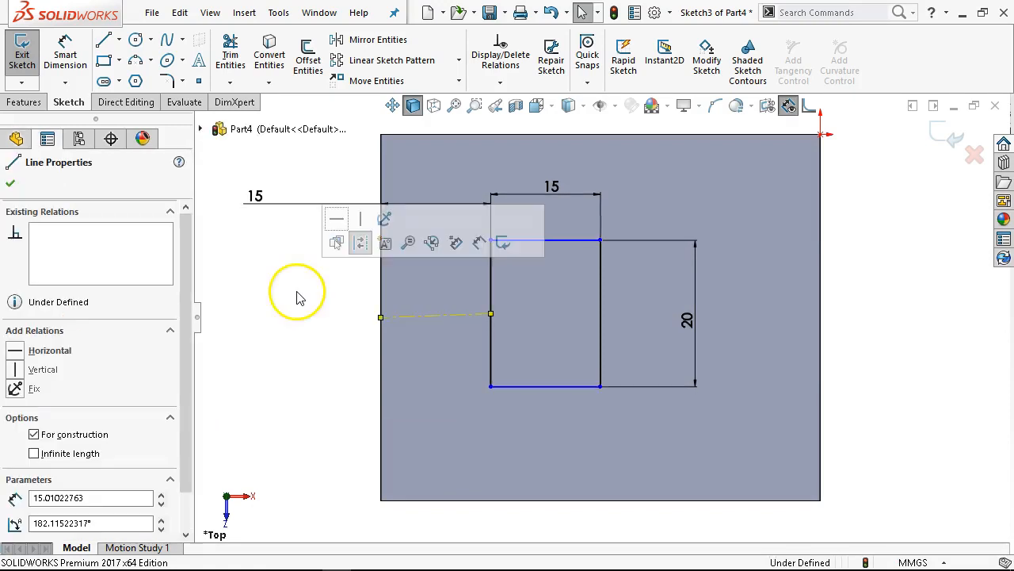
pyautogui.press('Delete')
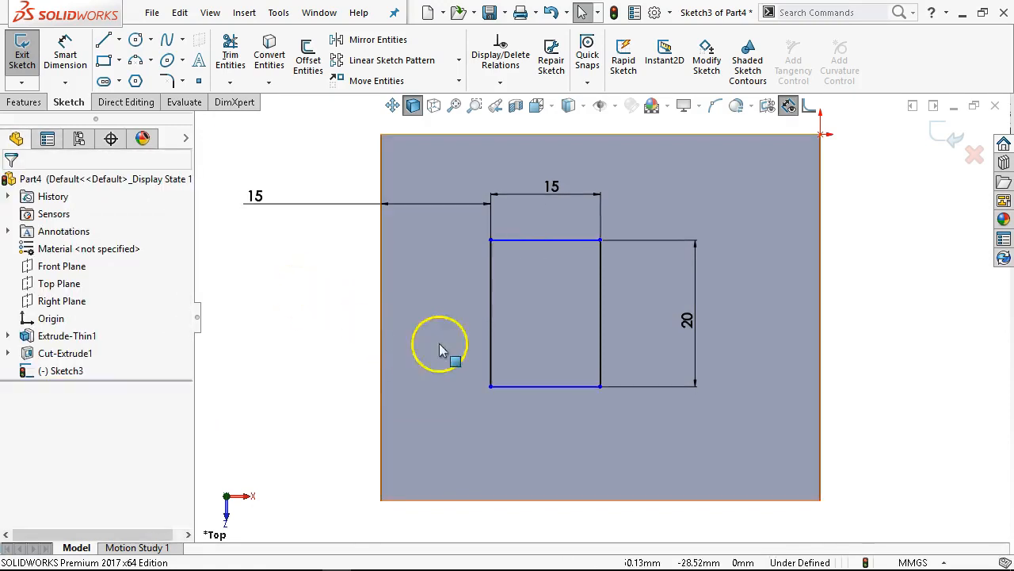
# Step: Try to select the midpoints of the rectangle's left side and the face's left edge together
pyautogui.rightClick(491, 335)
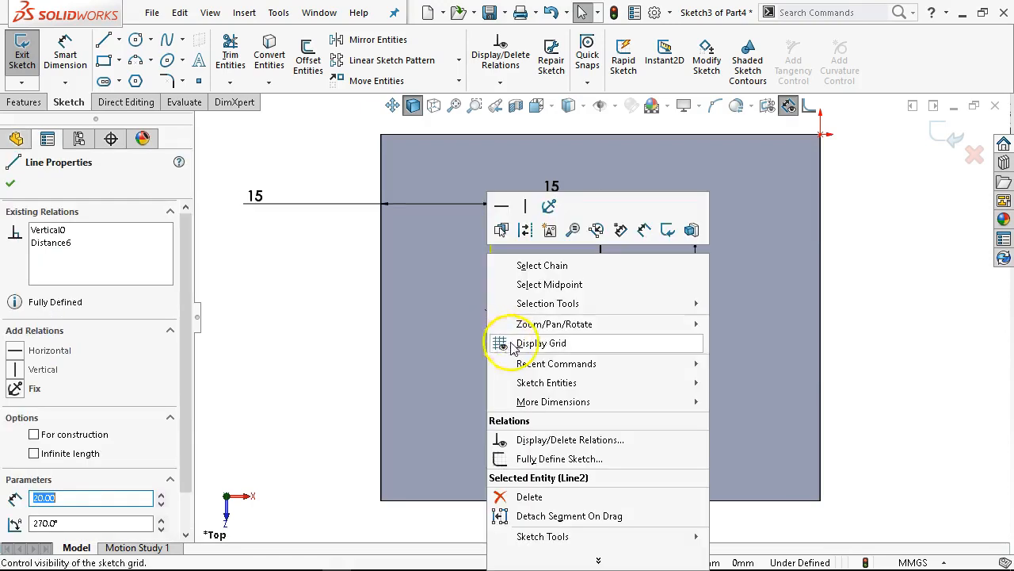
pyautogui.click(550, 287)
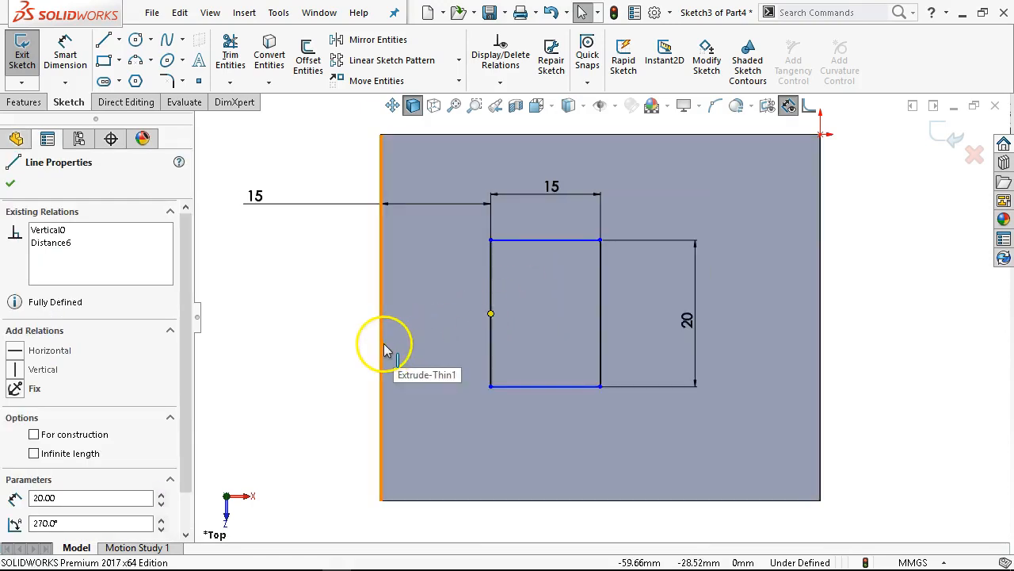
pyautogui.rightClick(381, 341)
pyautogui.click(425, 295)
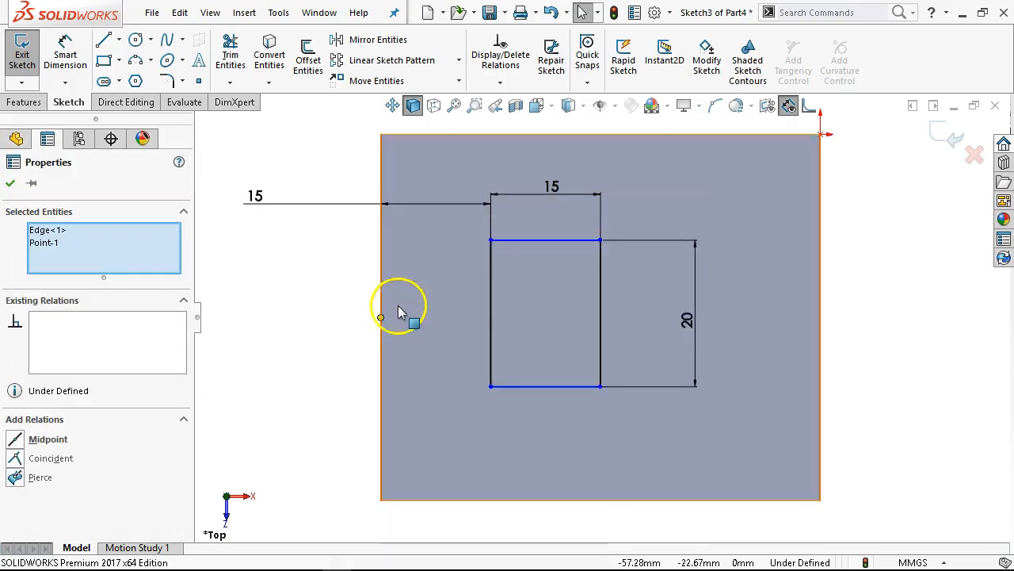
pyautogui.rightClick(496, 337)
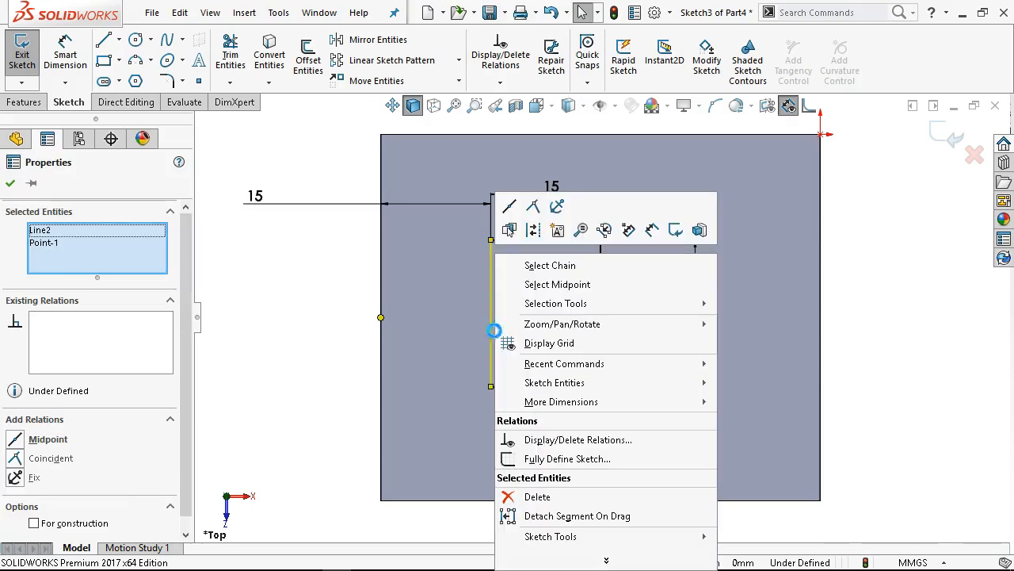
pyautogui.click(569, 278)
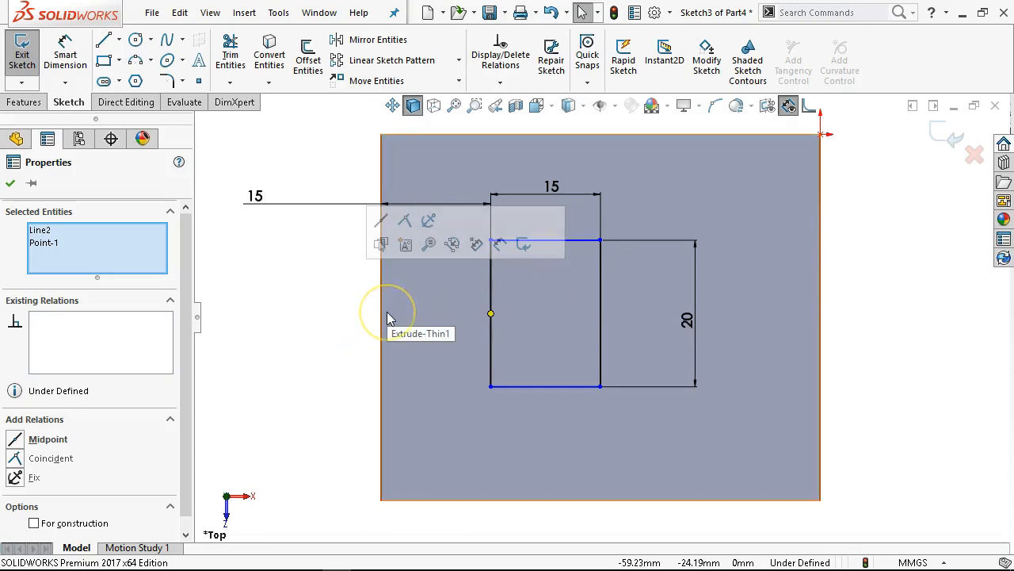
# Step: Place a sketch point at the midpoint of the rectangle's left side
pyautogui.click(199, 83)
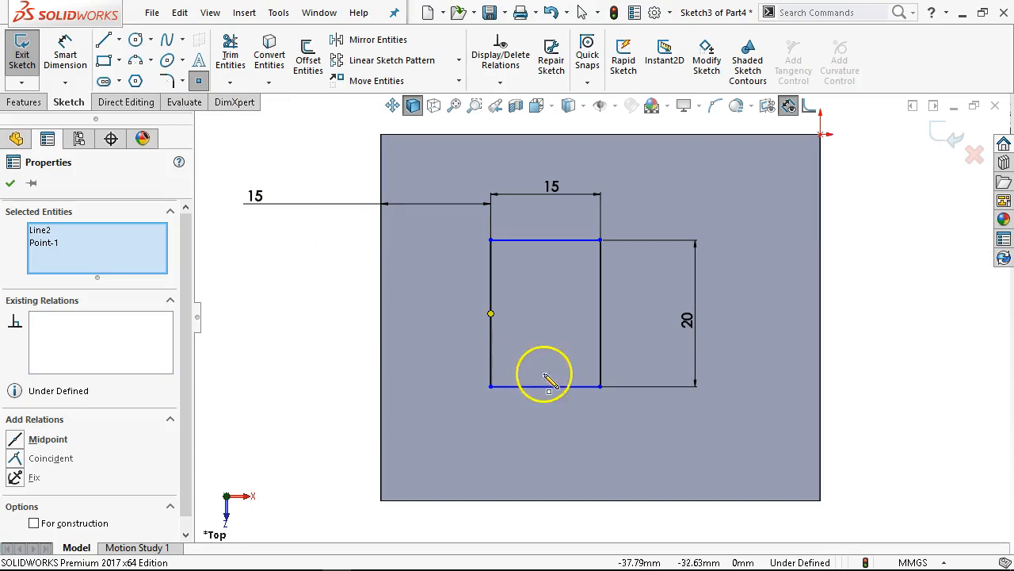
pyautogui.click(490, 314)
pyautogui.rightClick(293, 309)
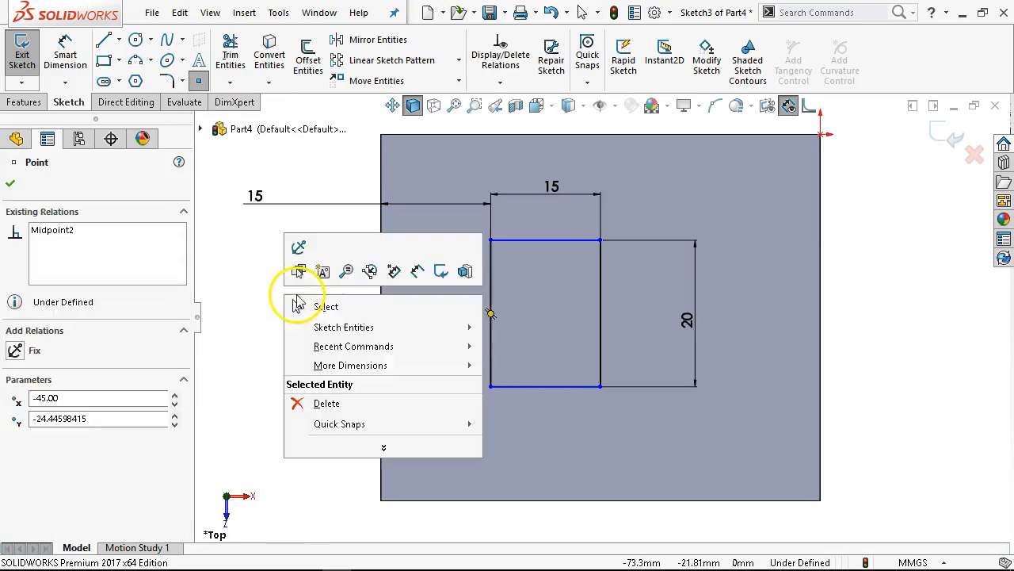
pyautogui.click(287, 306)
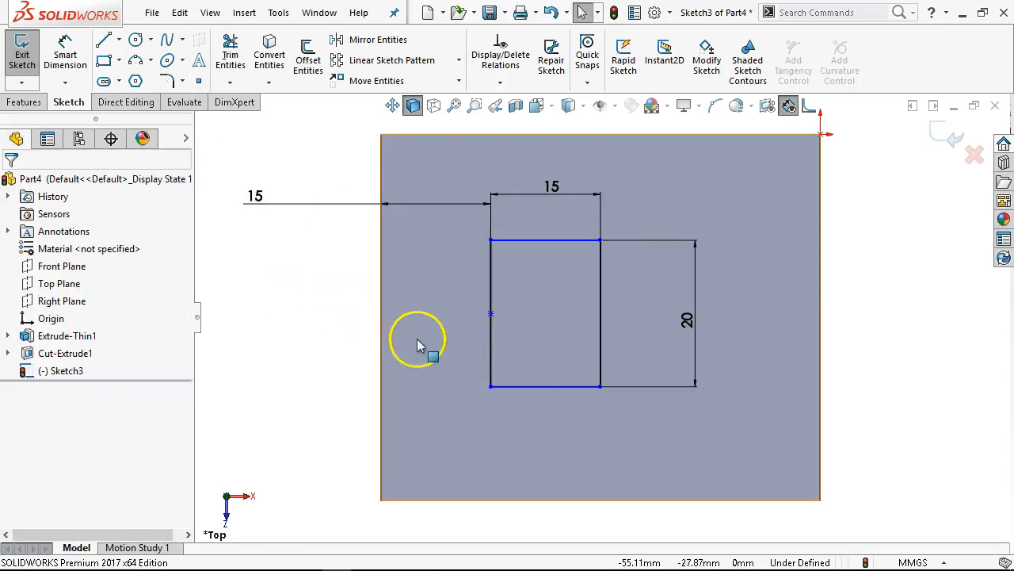
# Step: Add a horizontal relation between the point on the rectangle's left side and the midpoint of the face's left edge
pyautogui.click(491, 314)
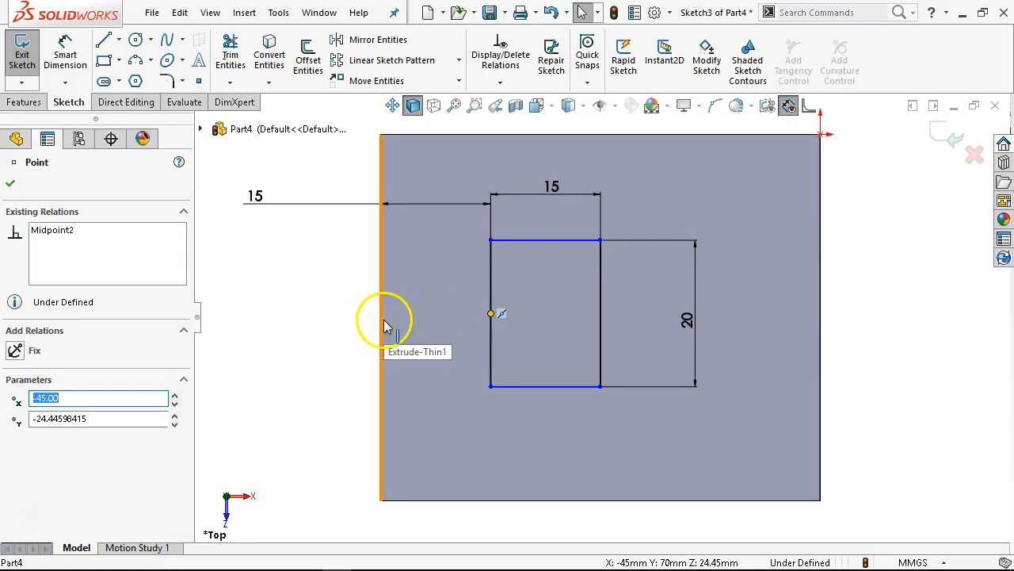
pyautogui.keyDown('ctrl'); pyautogui.click(381, 324); pyautogui.keyUp('ctrl')
pyautogui.rightClick(381, 324)
pyautogui.click(435, 281)
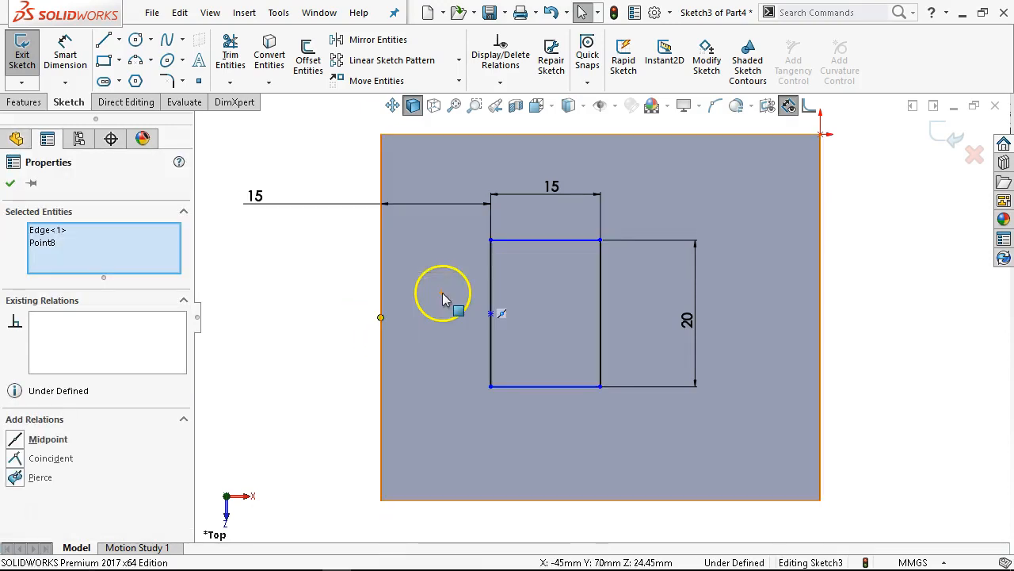
pyautogui.keyDown('ctrl'); pyautogui.click(490, 313); pyautogui.keyUp('ctrl')
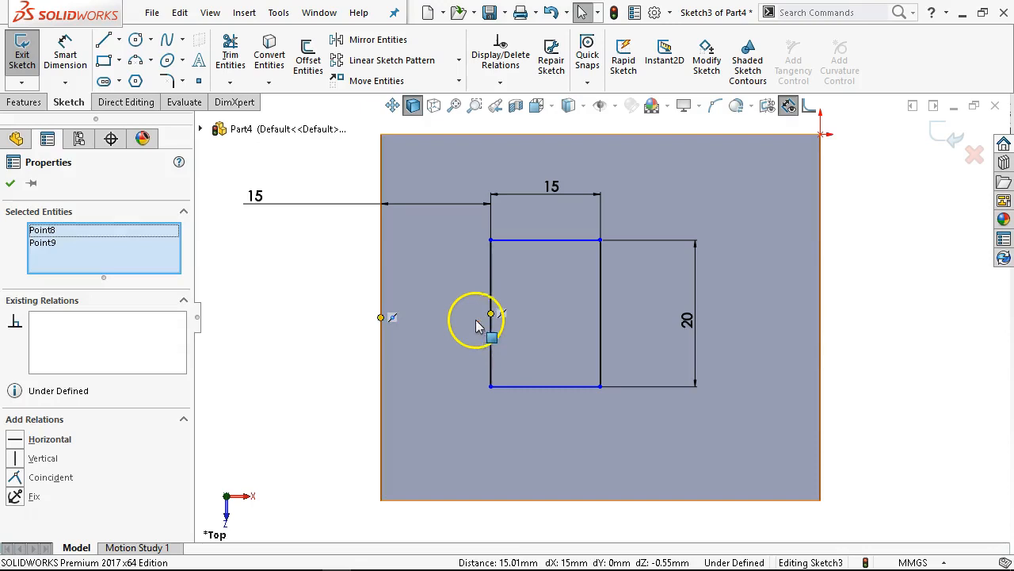
pyautogui.click(20, 441)
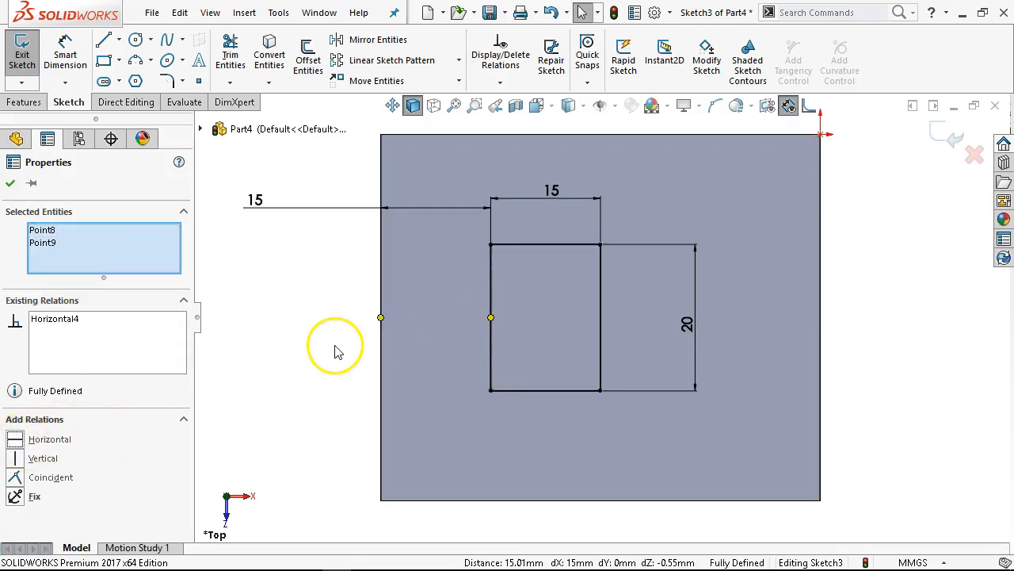
pyautogui.click(335, 348)
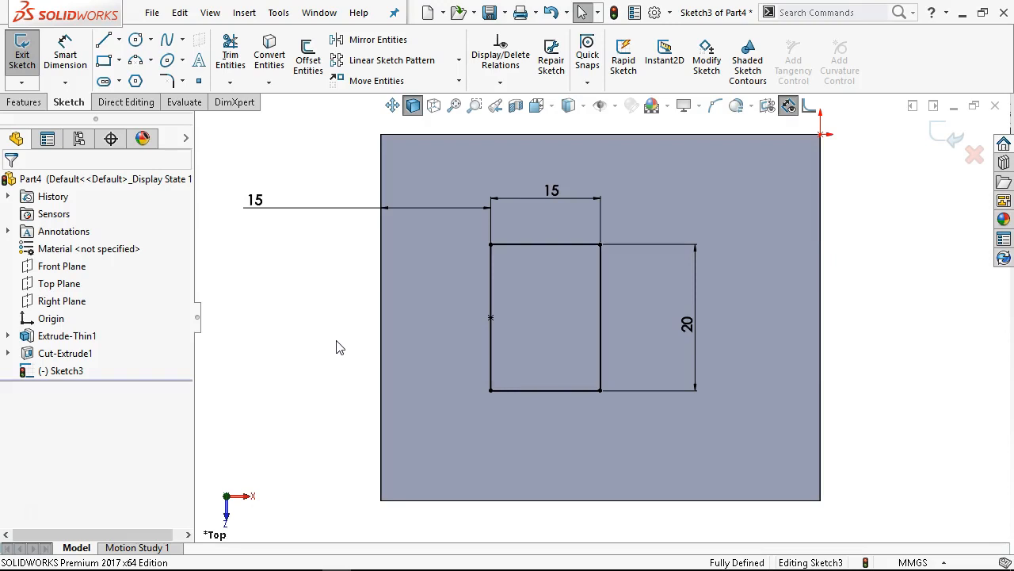
# Step: Cut-extrude the top-face rectangle with the Up To Next end condition
pyautogui.hotkey('ctrl', '7')
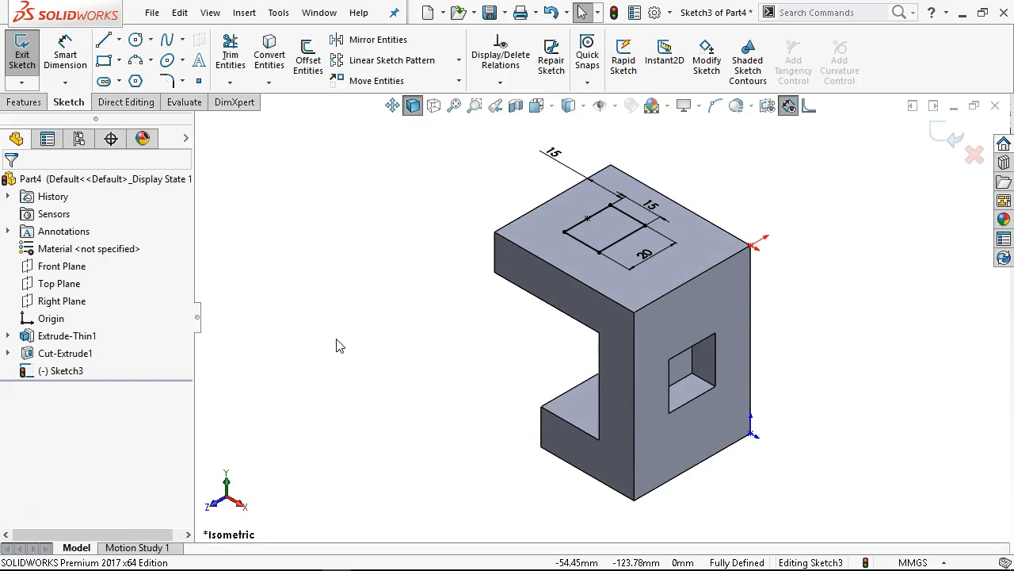
pyautogui.click(24, 102)
pyautogui.click(240, 59)
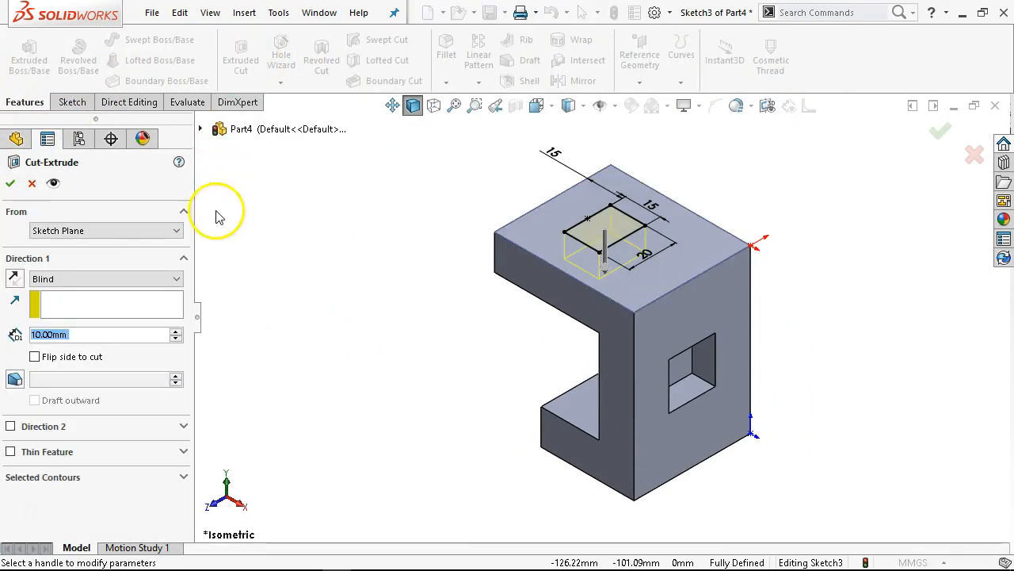
pyautogui.click(75, 279)
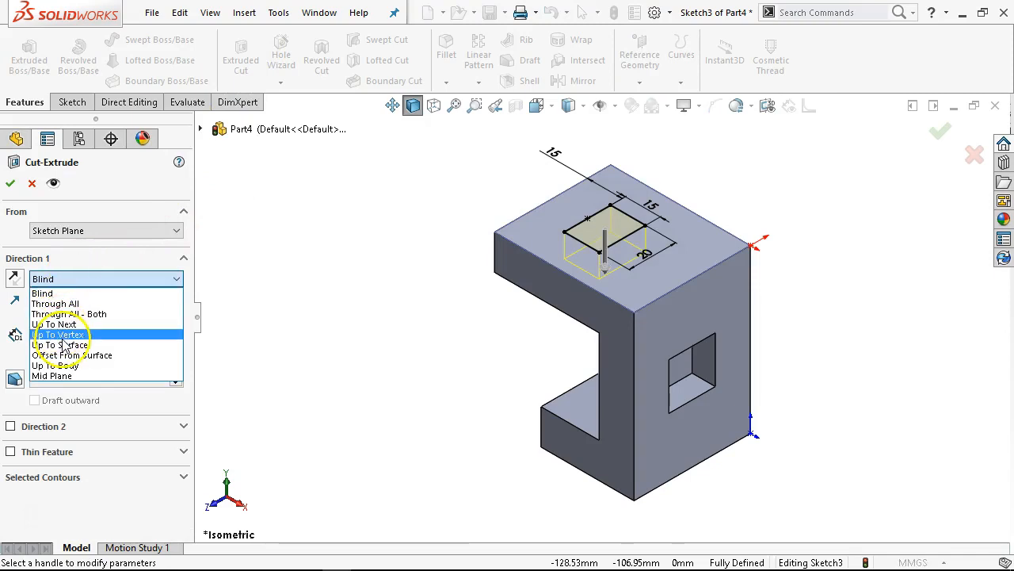
pyautogui.click(56, 324)
pyautogui.click(10, 183)
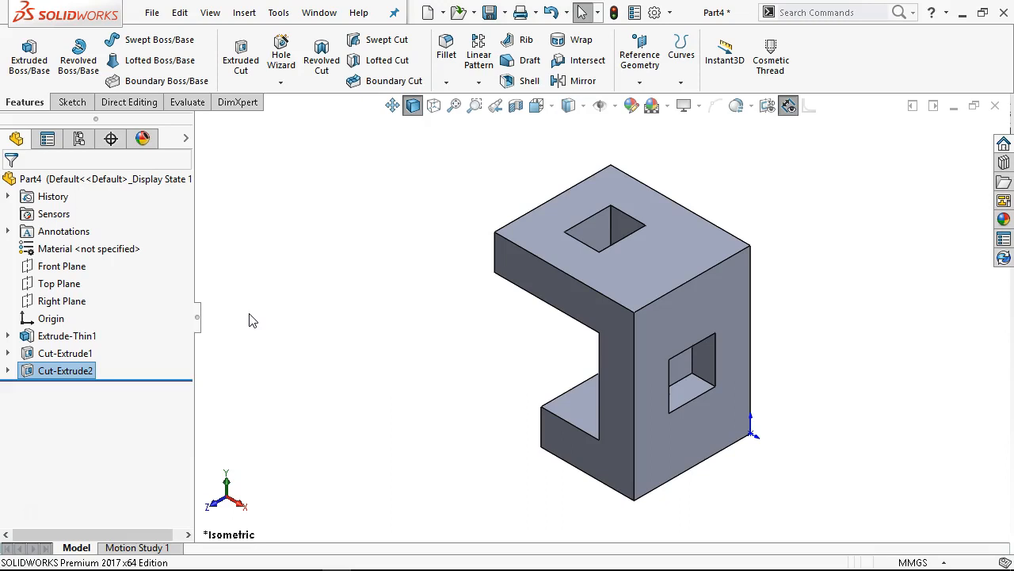
# Step: Change the top-face cut's end condition to Through All and inspect its effect on the clip's lower arm
pyautogui.hotkey('ctrl', '5')
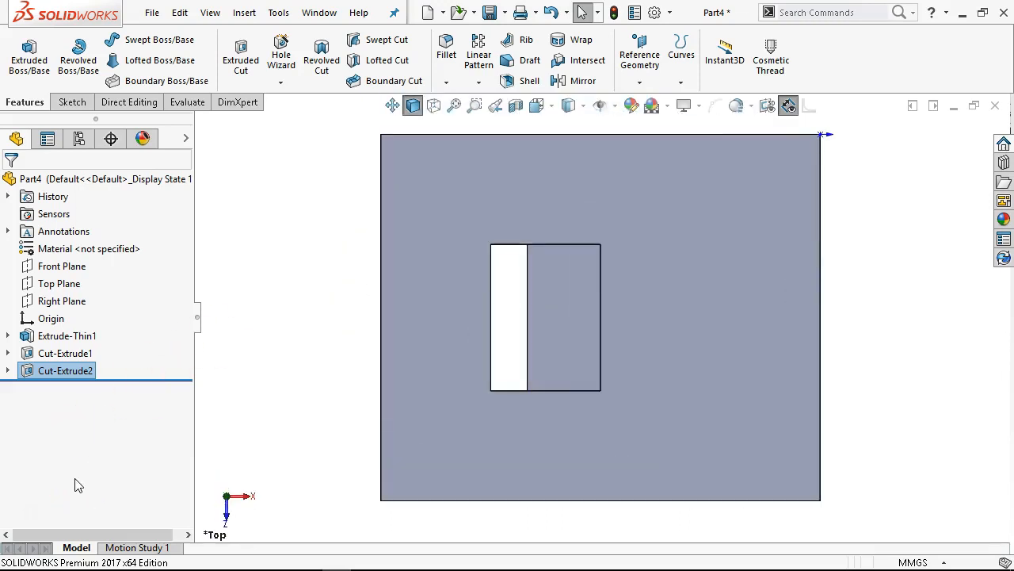
pyautogui.rightClick(57, 371)
pyautogui.click(67, 191)
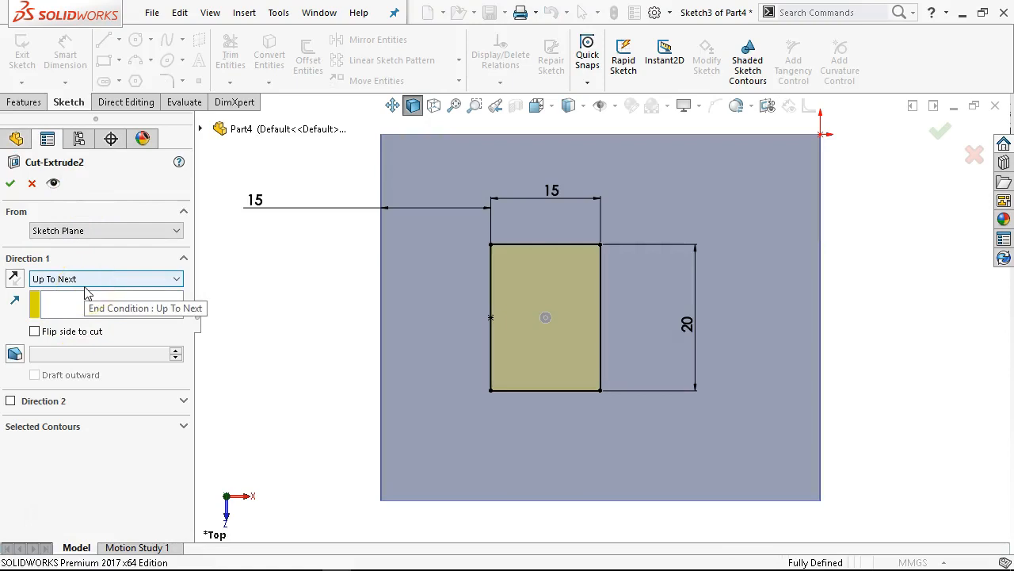
pyautogui.moveTo(344, 386); pyautogui.dragTo(351, 190, button='middle')
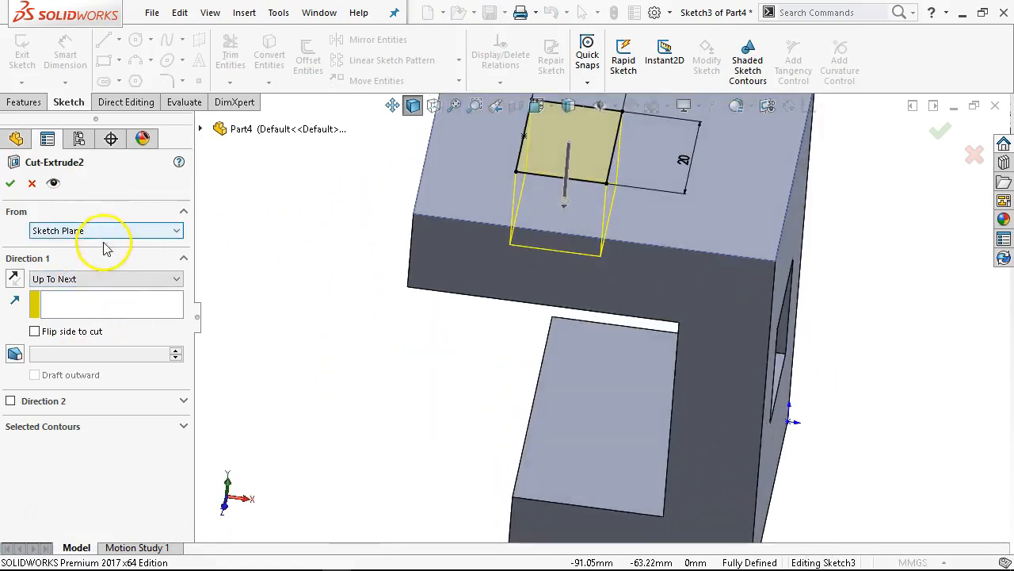
pyautogui.click(103, 278)
pyautogui.click(63, 301)
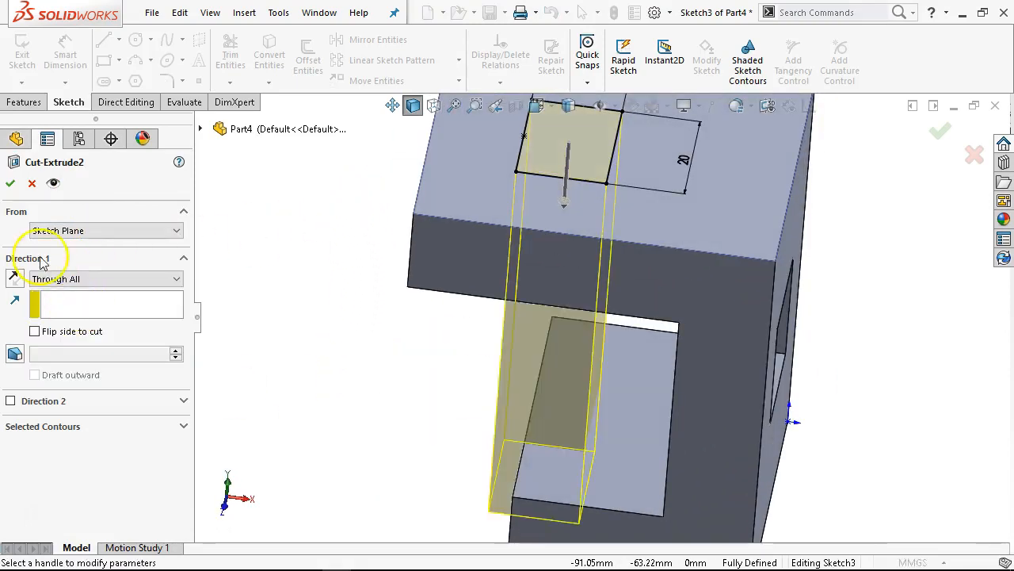
pyautogui.click(11, 183)
pyautogui.moveTo(256, 381); pyautogui.dragTo(336, 335, button='middle')
pyautogui.scroll(-5, 294, 341)
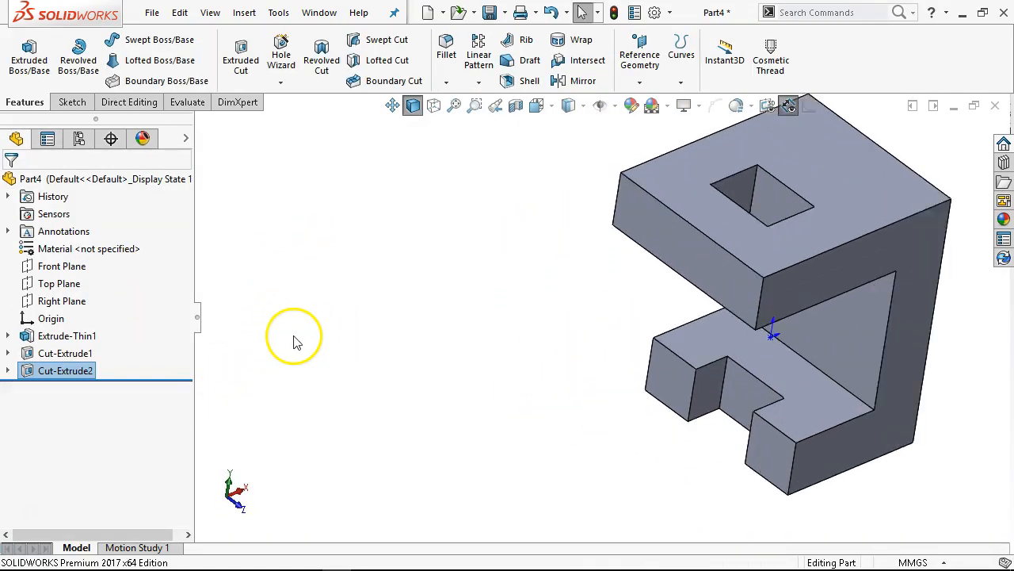
pyautogui.scroll(-2, 295, 341)
# Step: Set the top-face cut's end condition back to Up To Next
pyautogui.rightClick(86, 369)
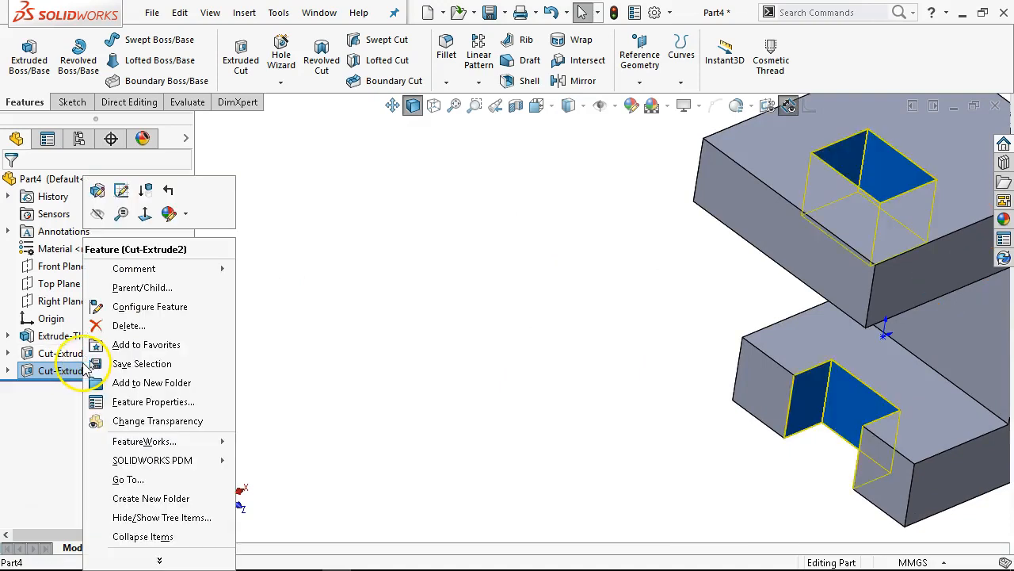
pyautogui.click(96, 190)
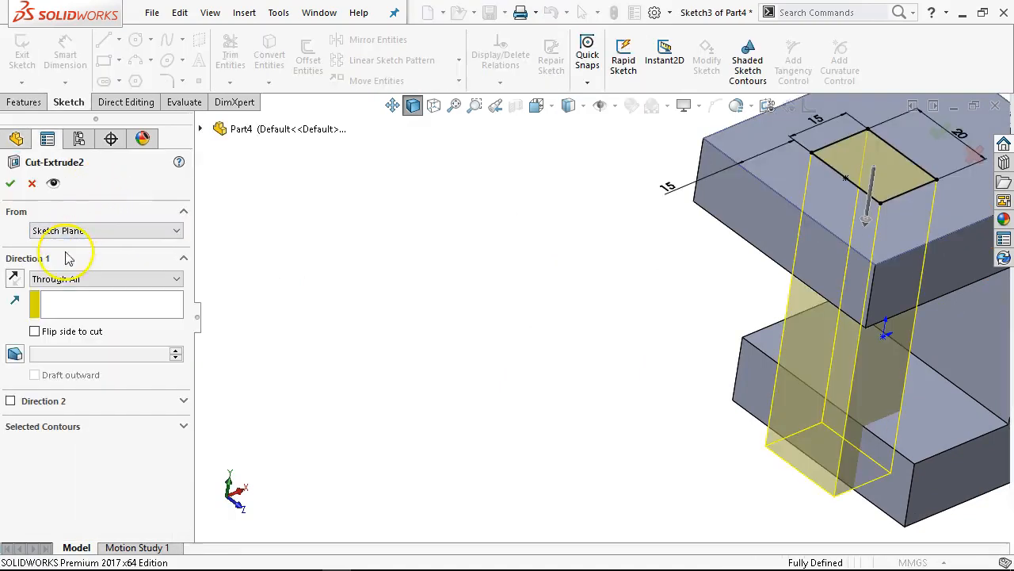
pyautogui.click(68, 279)
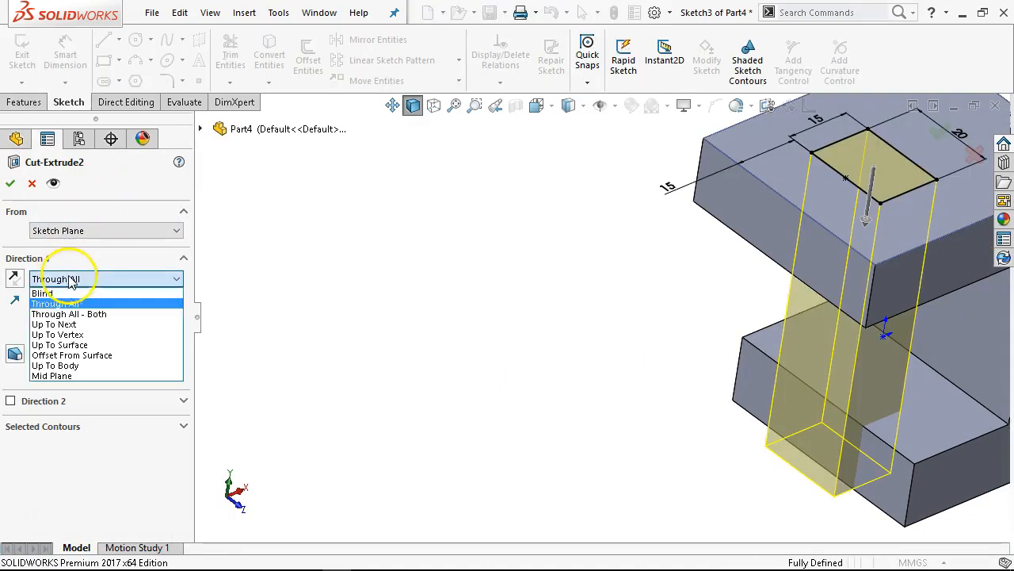
pyautogui.click(54, 324)
pyautogui.click(11, 183)
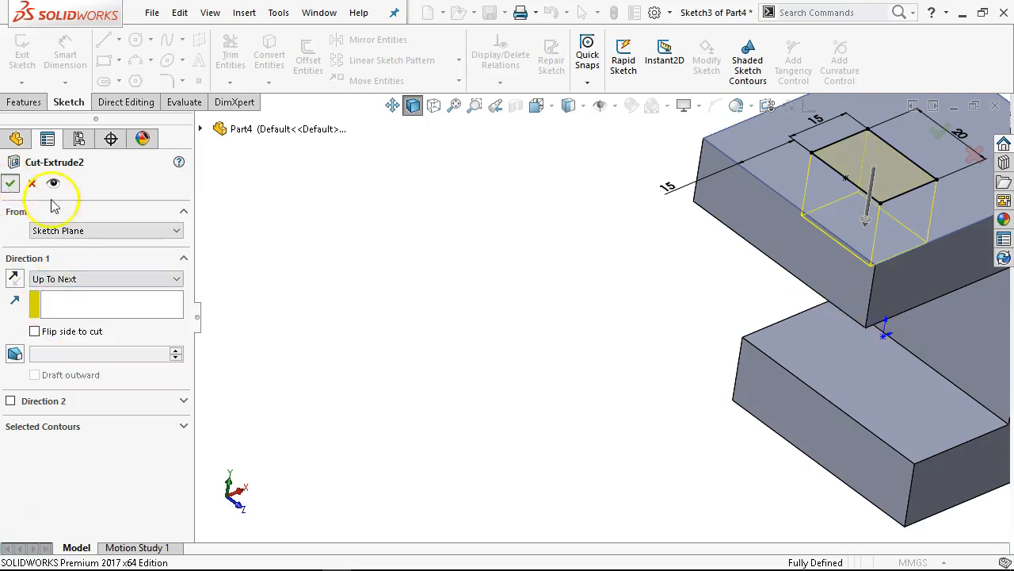
# Step: Show the clip in isometric view, save it as JL P3-4.SLDPRT in the Ch3 folder and close the part
pyautogui.hotkey('ctrl', '7')
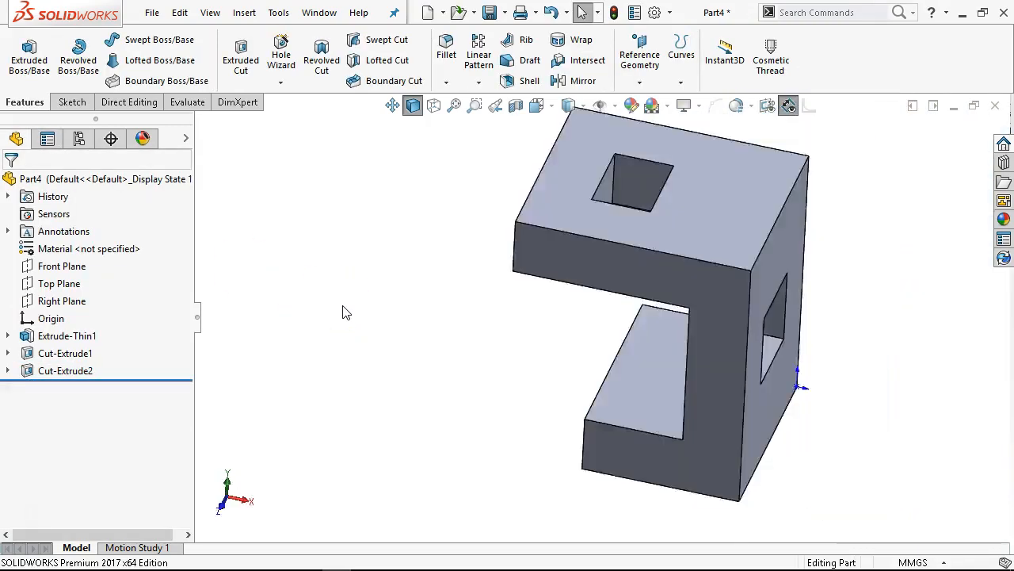
pyautogui.hotkey('ctrl', 's')
pyautogui.click(468, 225)
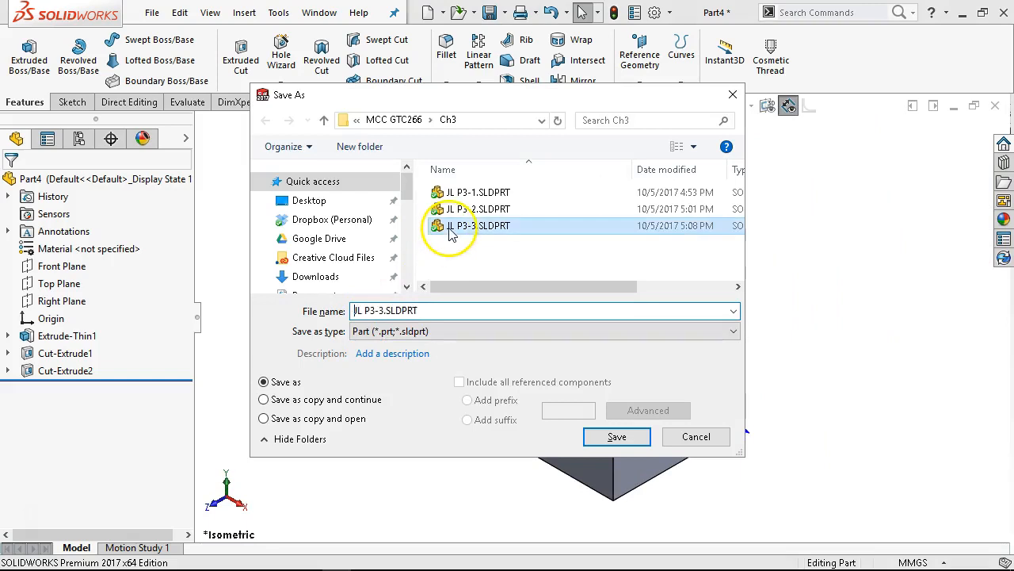
pyautogui.click(403, 353)
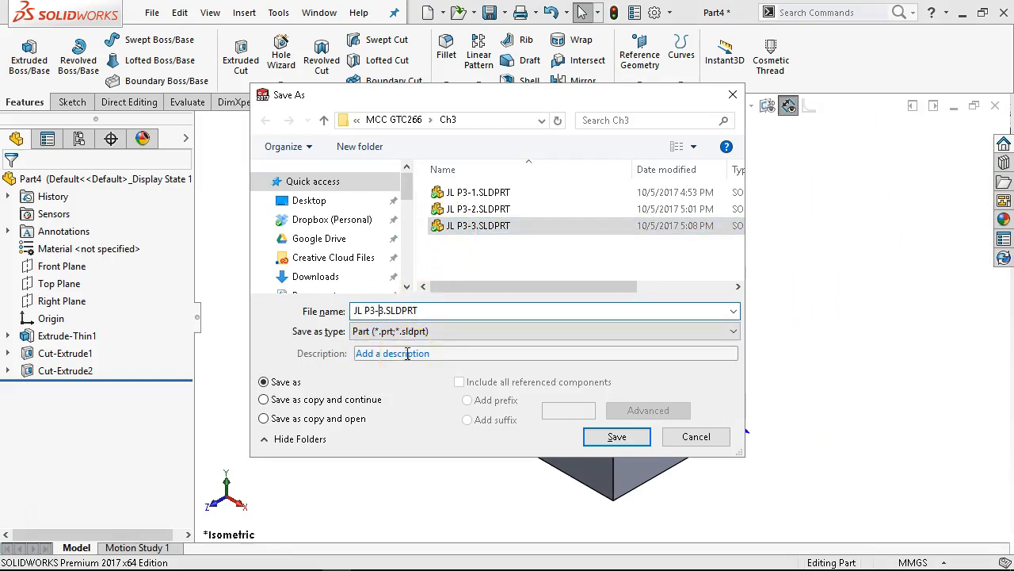
pyautogui.press('BackSpace')
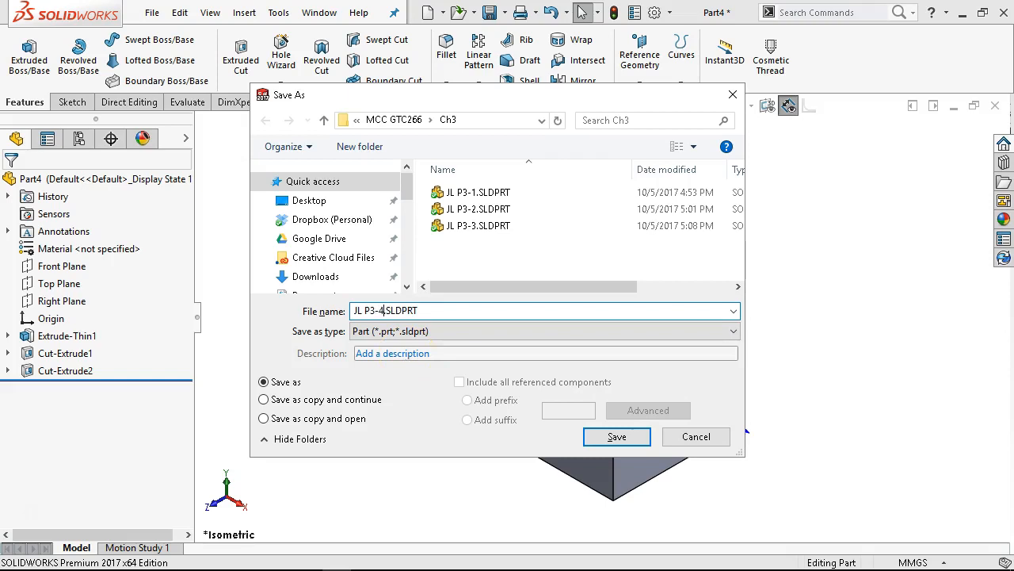
pyautogui.click(615, 436)
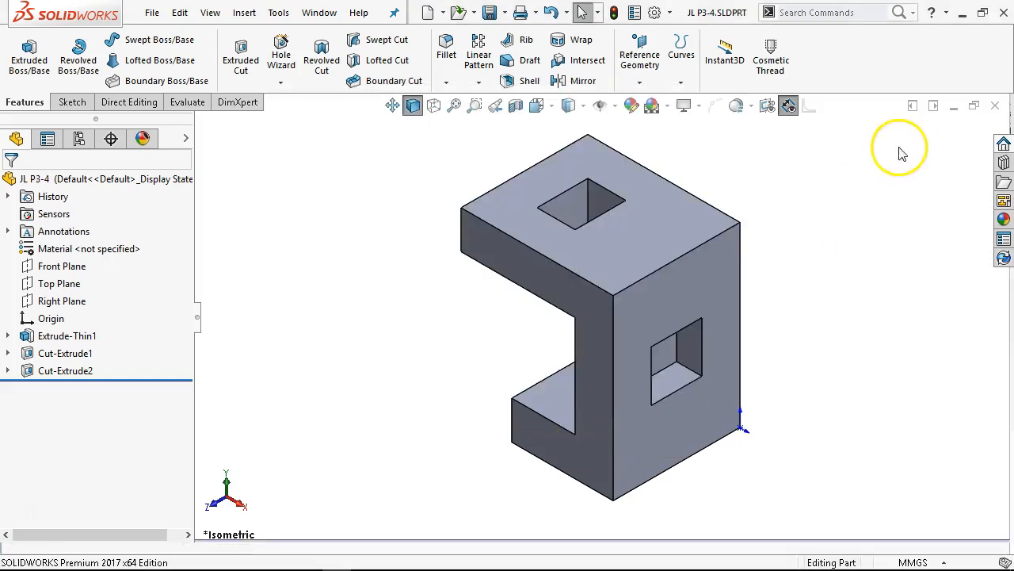
pyautogui.click(995, 106)
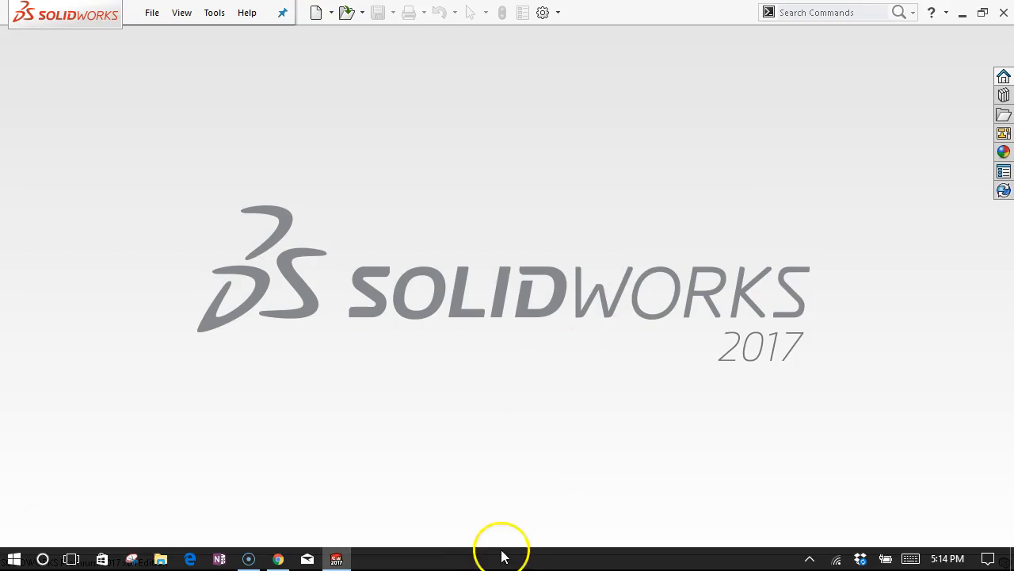
# Step: Switch to Chrome and examine the Setter Bracket drawing in Figure P3-5 on the course page
pyautogui.click(278, 558)
pyautogui.scroll(-7, 373, 328)
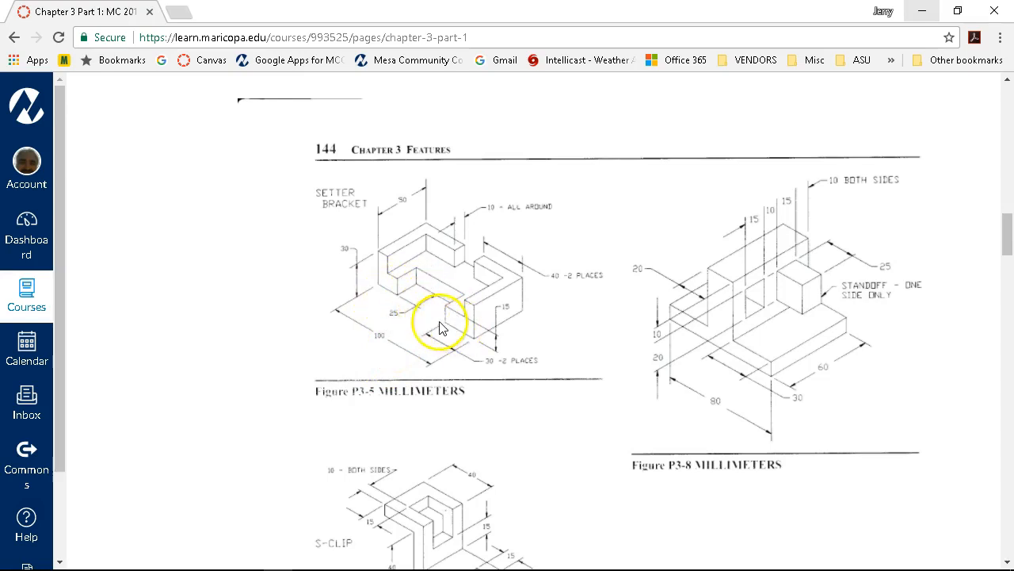
# Step: Switch back to SOLIDWORKS, create a new part and open a sketch on the Top Plane
pyautogui.moveTo(301, 559)
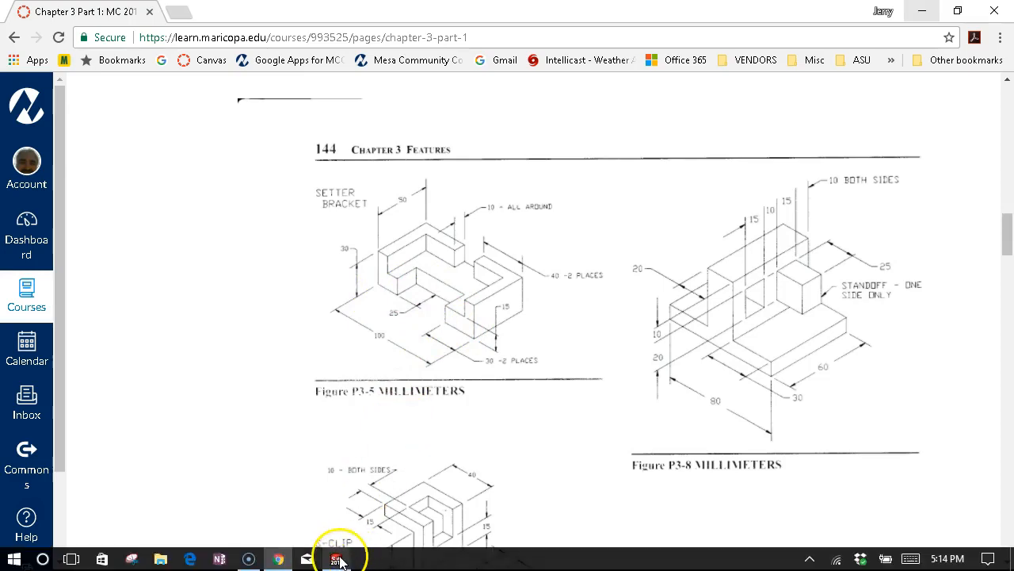
pyautogui.click(337, 559)
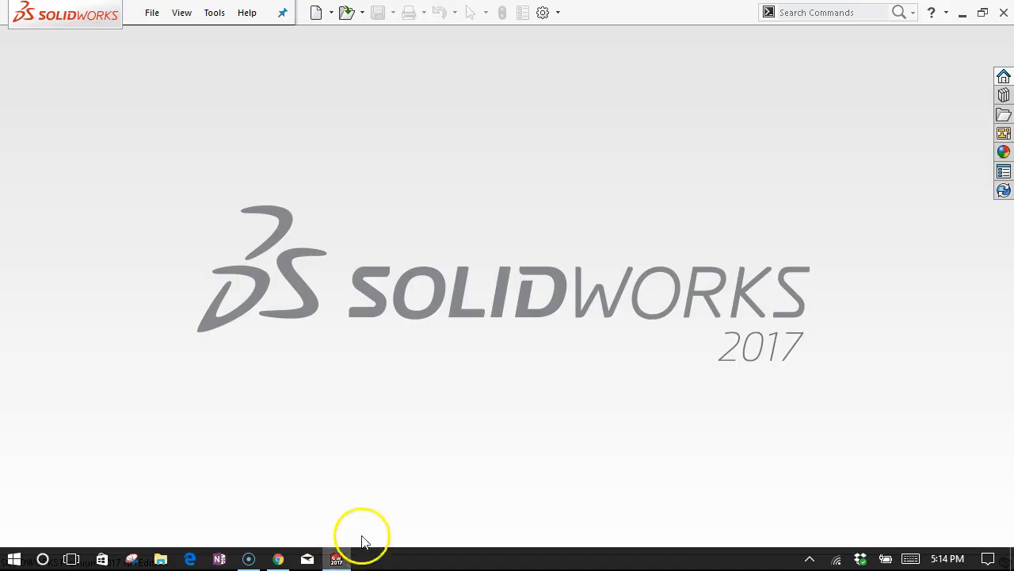
pyautogui.click(152, 13)
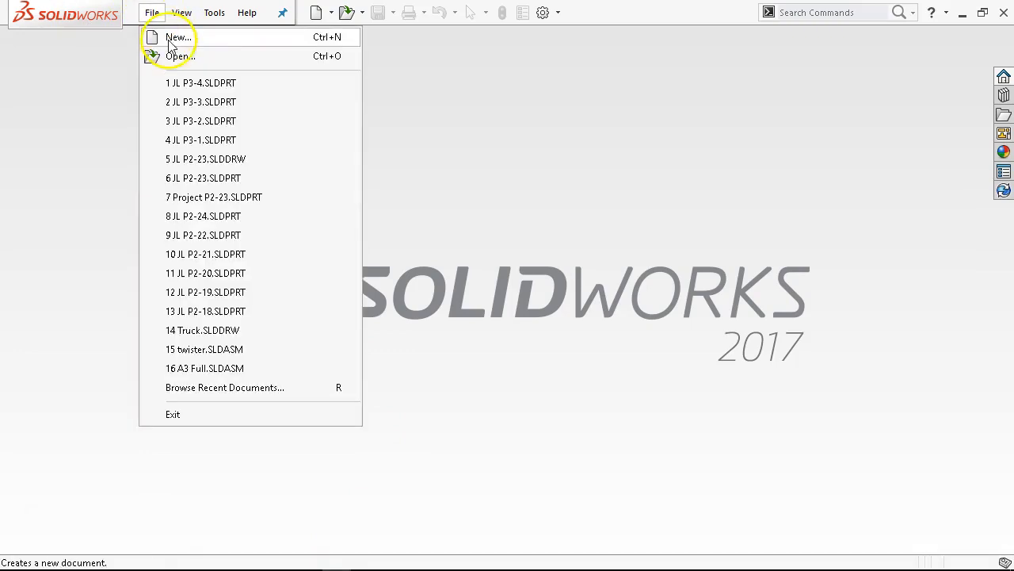
pyautogui.click(170, 36)
pyautogui.doubleClick(356, 107)
pyautogui.click(59, 283)
pyautogui.click(75, 256)
# Step: Draw a vertical centerline of infinite length through the origin
pyautogui.click(119, 39)
pyautogui.click(122, 79)
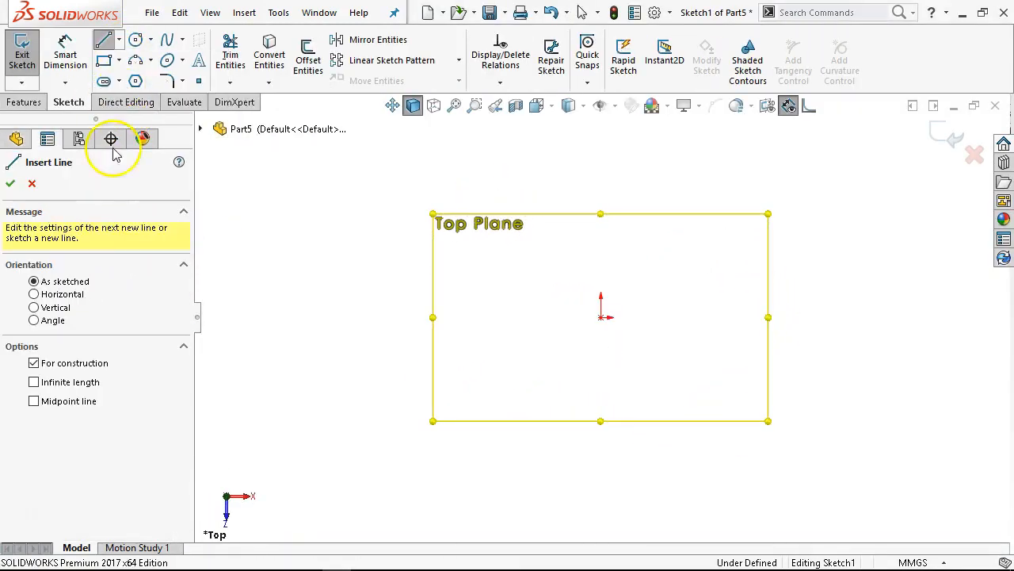
pyautogui.click(55, 307)
pyautogui.click(54, 383)
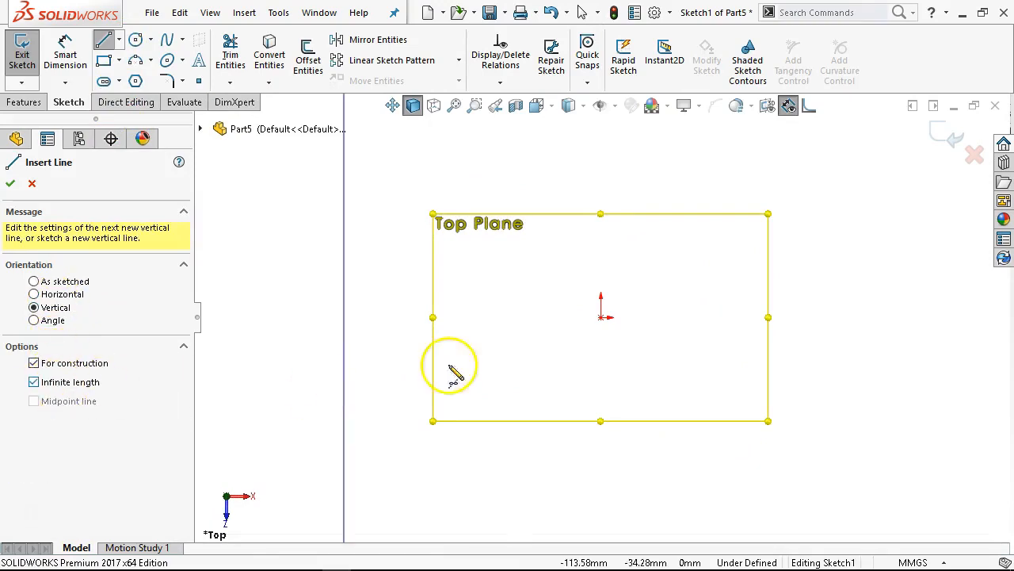
pyautogui.click(603, 319)
pyautogui.rightClick(596, 293)
pyautogui.click(634, 299)
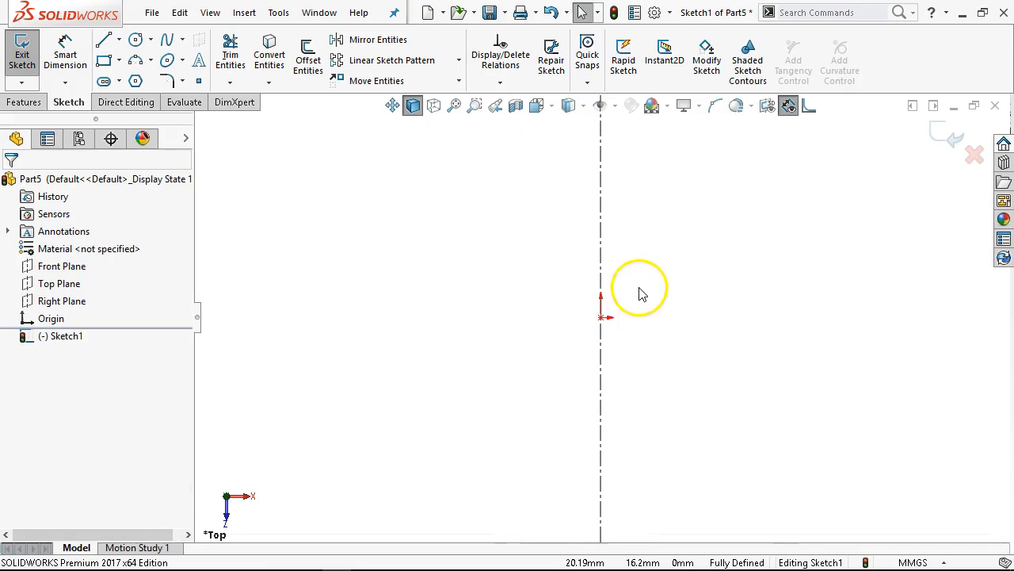
# Step: Draw the right half of a notched profile, about 87.5 mm wide and 49 mm tall, from the origin back to the centerline
pyautogui.click(103, 40)
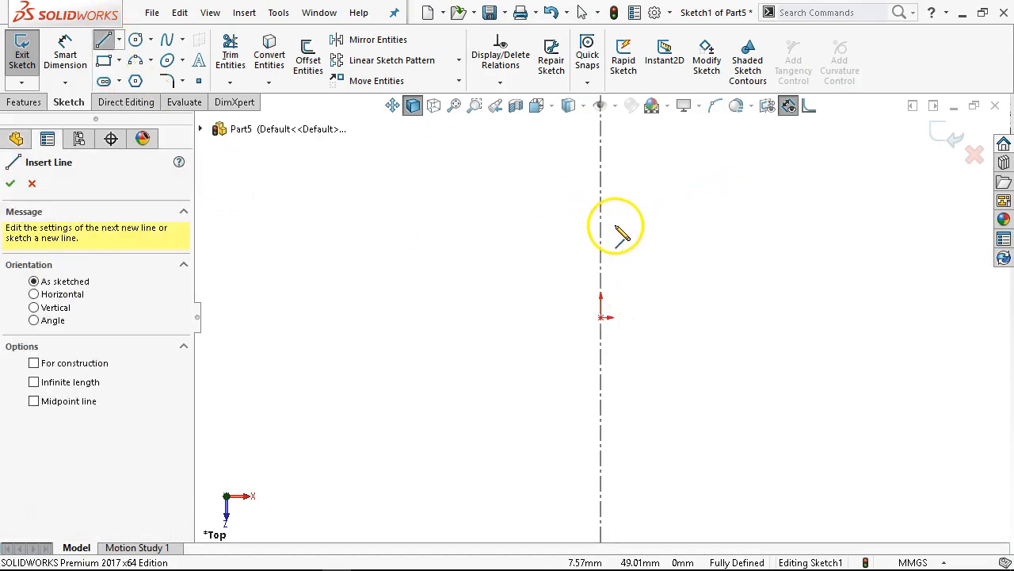
pyautogui.click(602, 317)
pyautogui.click(766, 317)
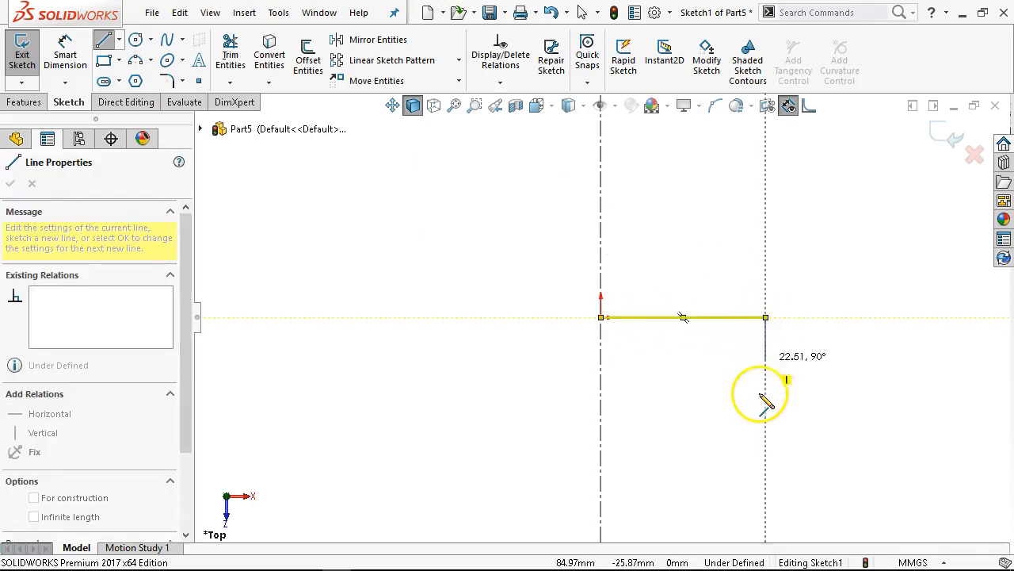
pyautogui.click(765, 408)
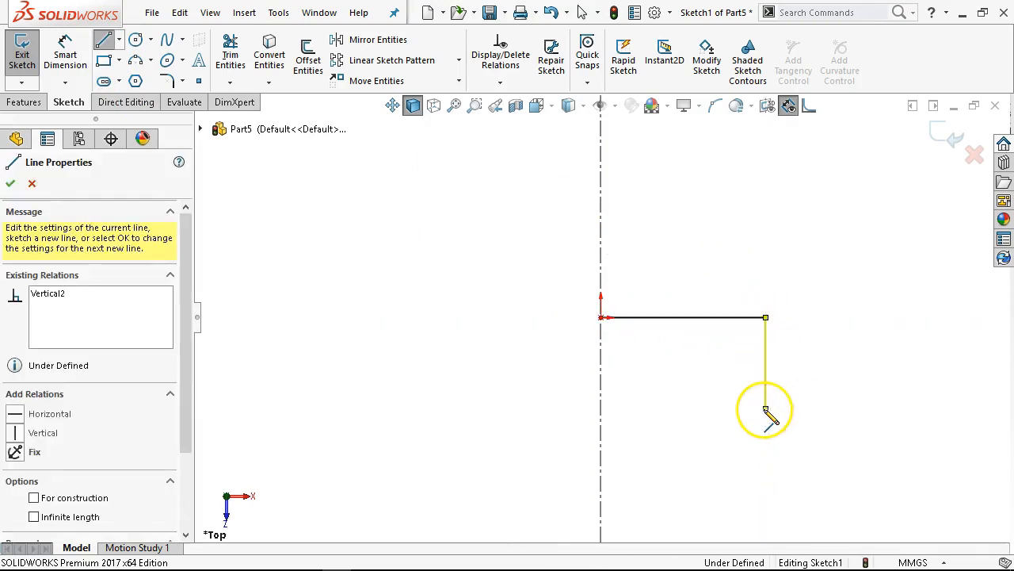
pyautogui.click(690, 408)
pyautogui.click(690, 378)
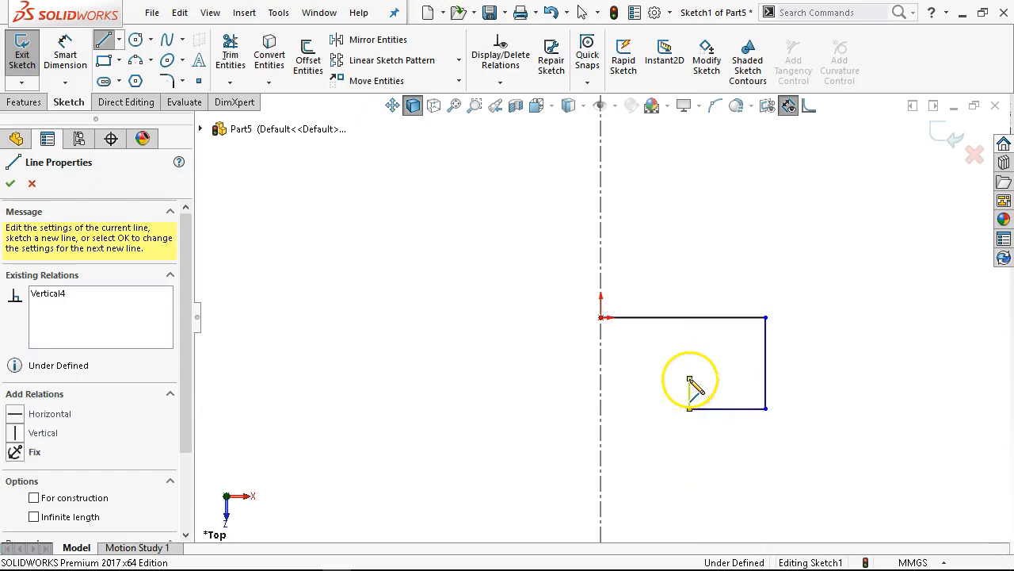
pyautogui.click(601, 379)
pyautogui.rightClick(578, 344)
pyautogui.click(586, 351)
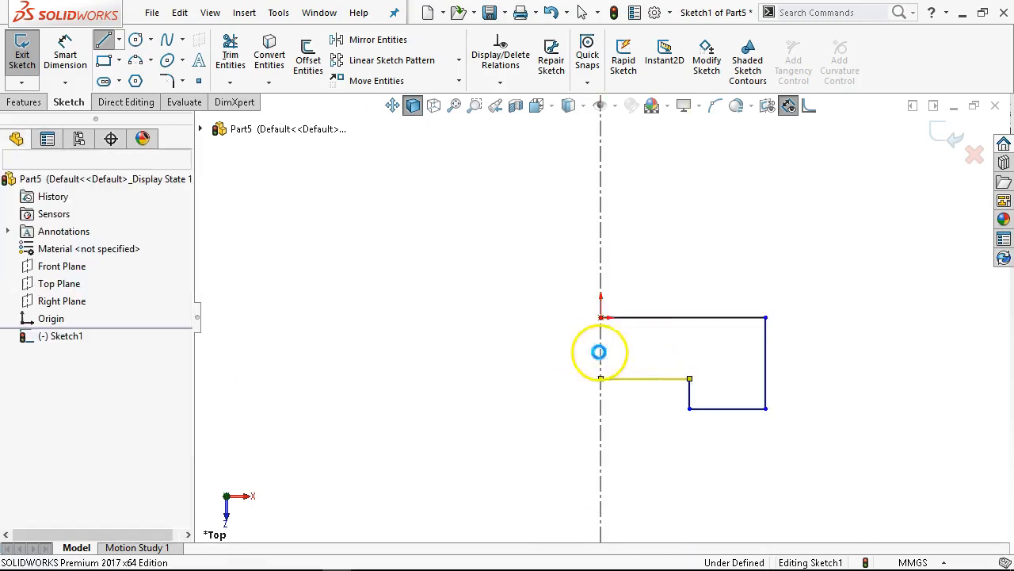
pyautogui.moveTo(797, 274); pyautogui.dragTo(527, 476)
pyautogui.click(440, 317)
# Step: Dimension the profile's full width as a doubled distance across the centerline and set it to 100 mm
pyautogui.click(65, 57)
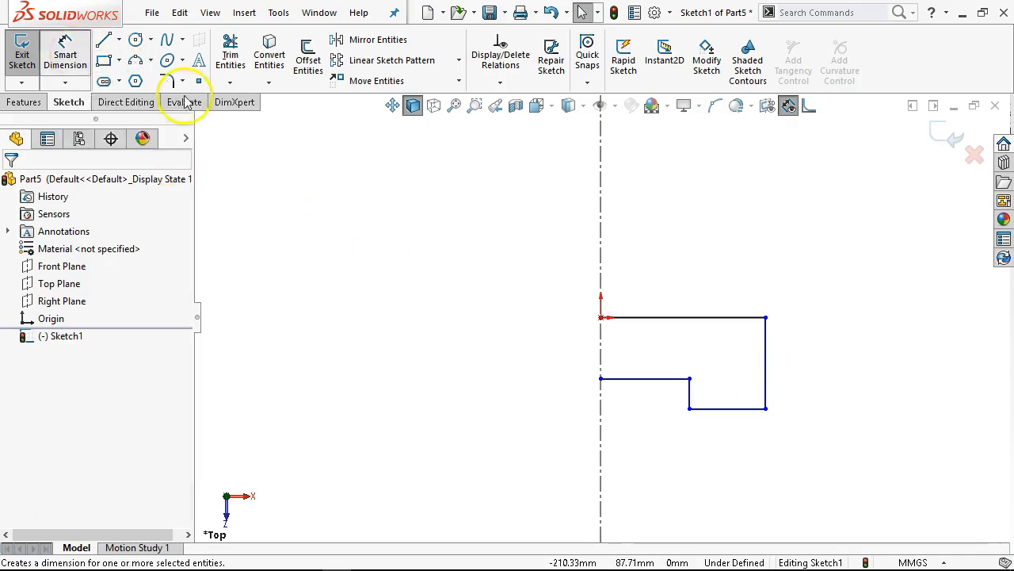
pyautogui.click(602, 272)
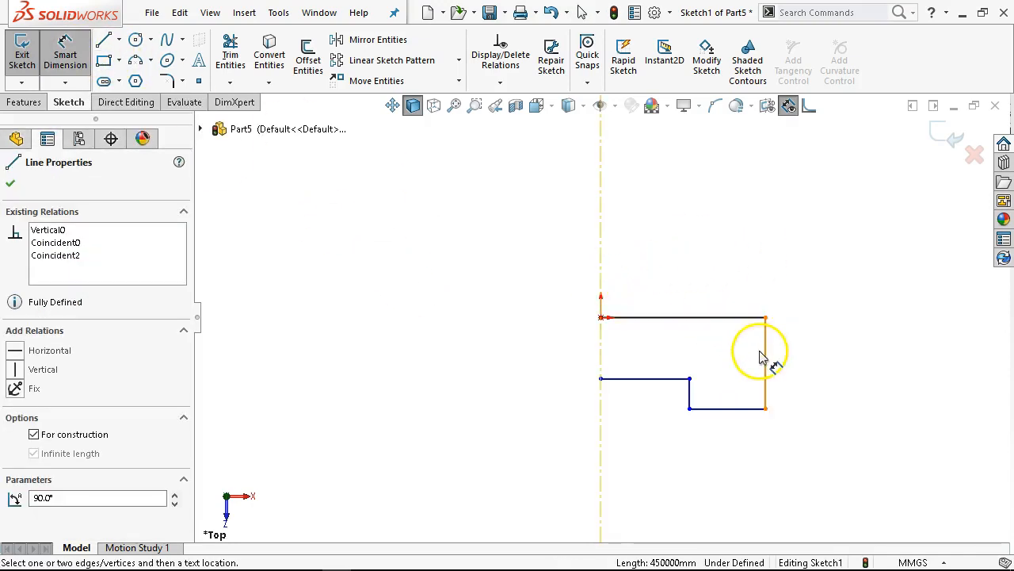
pyautogui.click(767, 355)
pyautogui.click(604, 290)
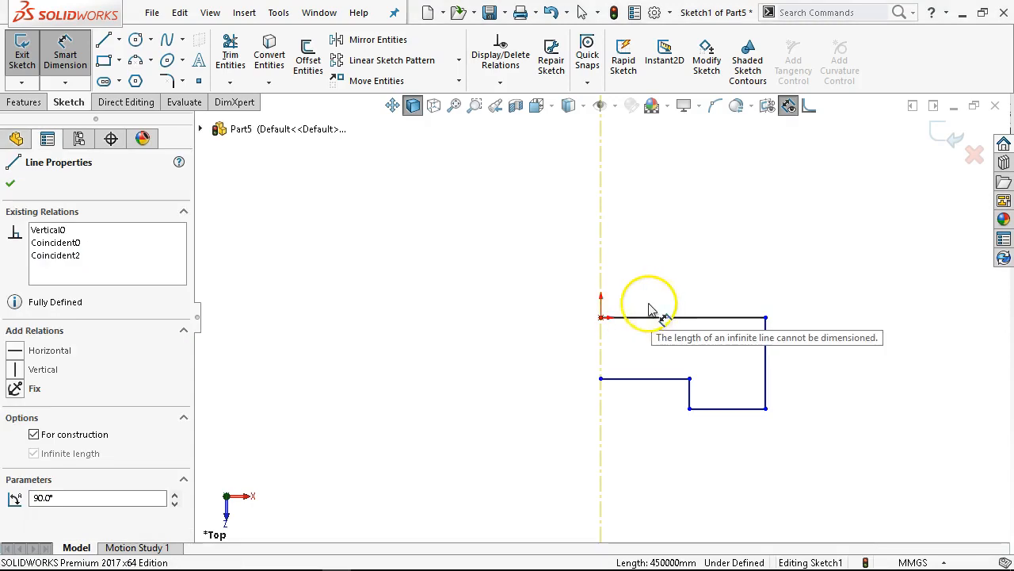
pyautogui.click(767, 353)
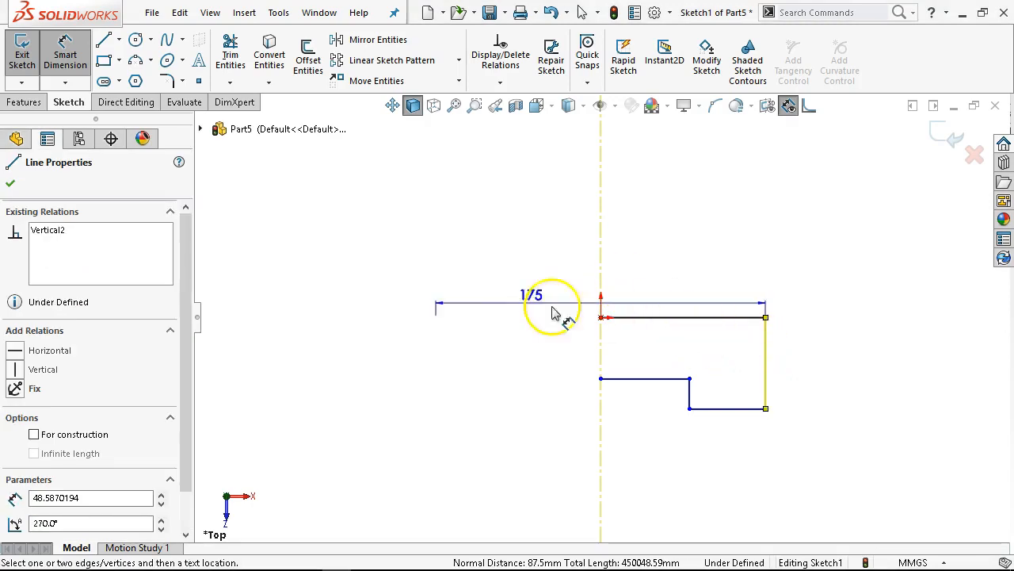
pyautogui.click(444, 251)
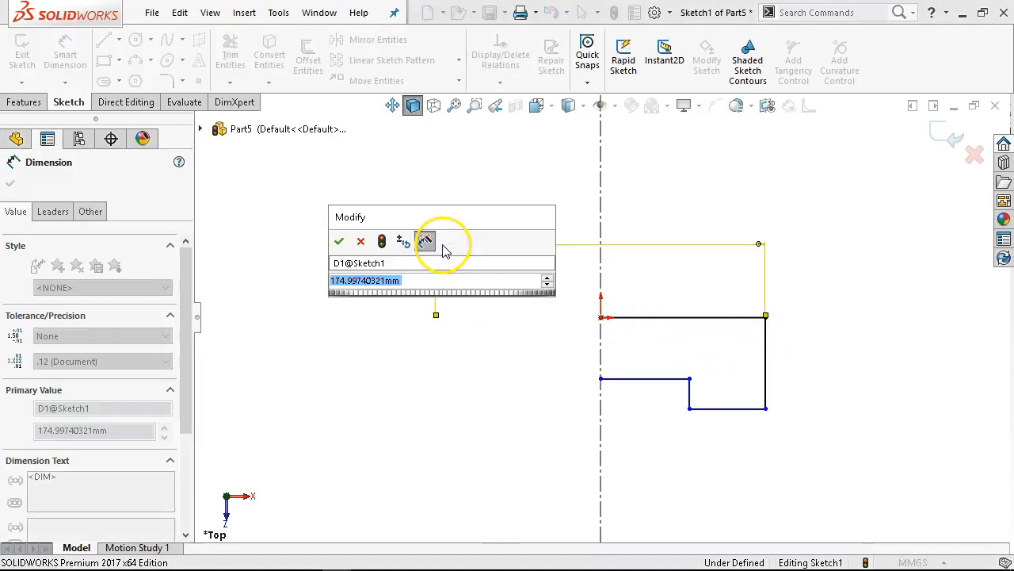
pyautogui.write('100')
pyautogui.press('Return')
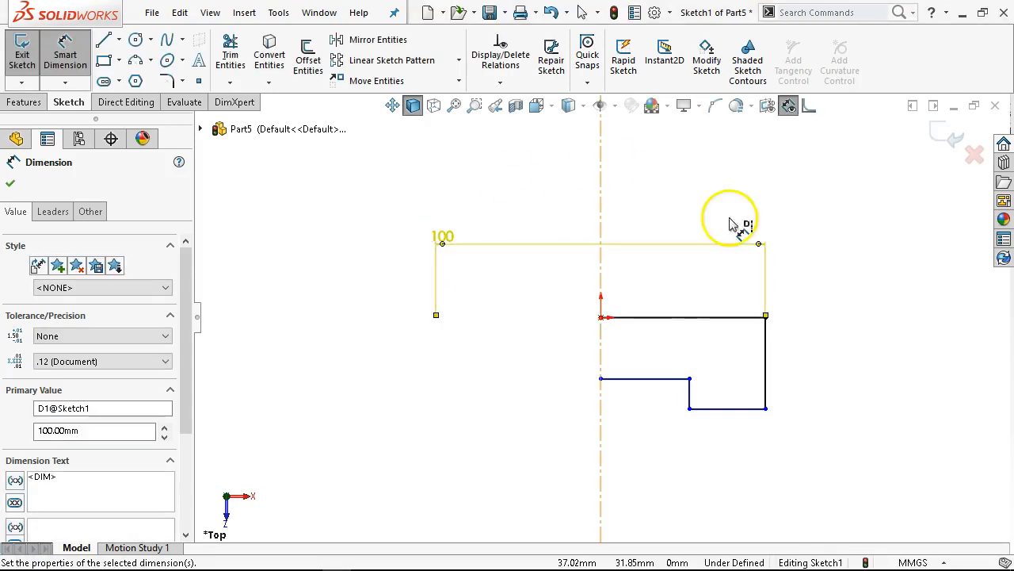
pyautogui.click(766, 363)
pyautogui.click(820, 368)
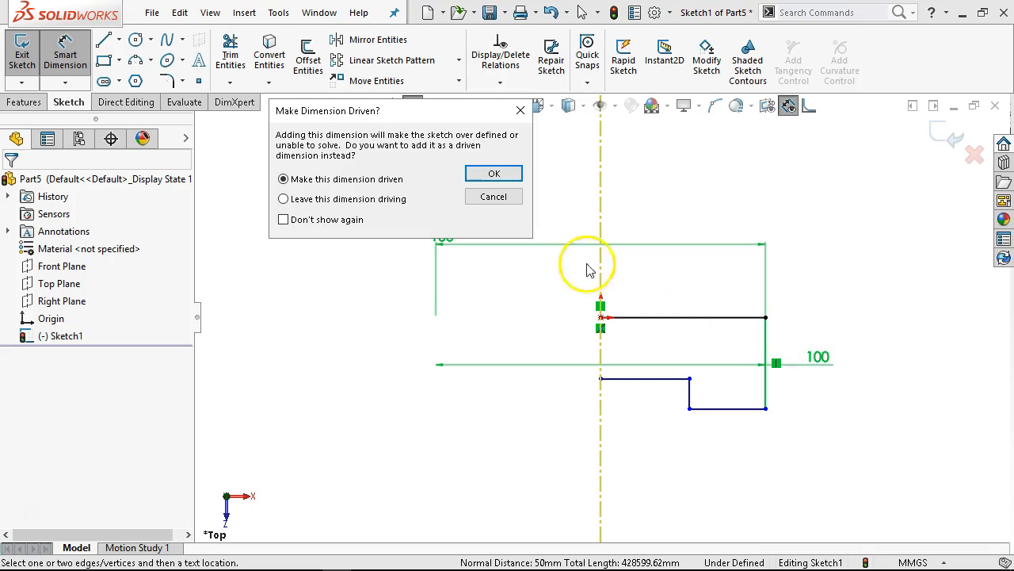
pyautogui.click(498, 198)
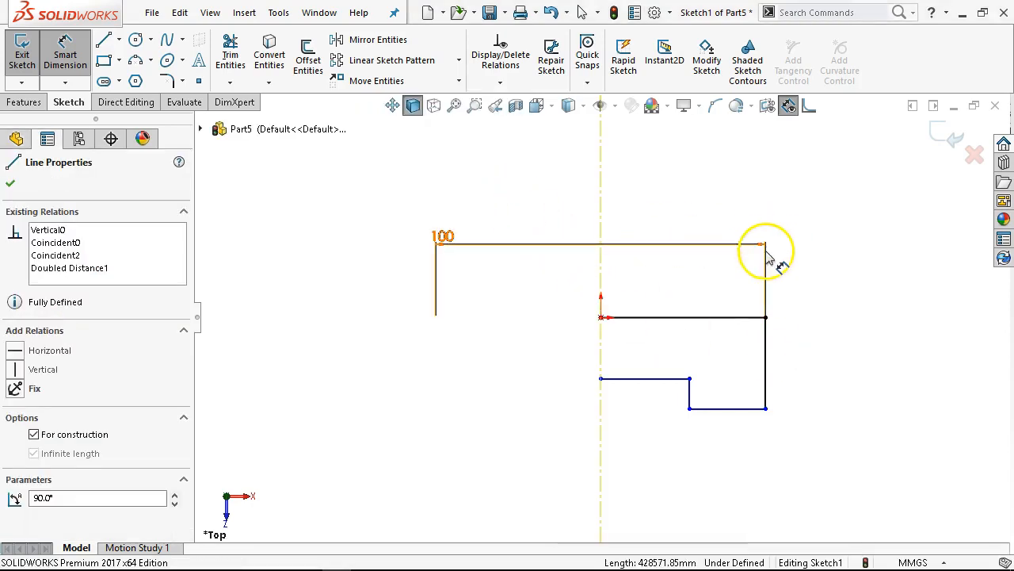
# Step: Dimension the half profile's outer vertical side as 50 mm and the notch's vertical side as 25 mm
pyautogui.click(767, 364)
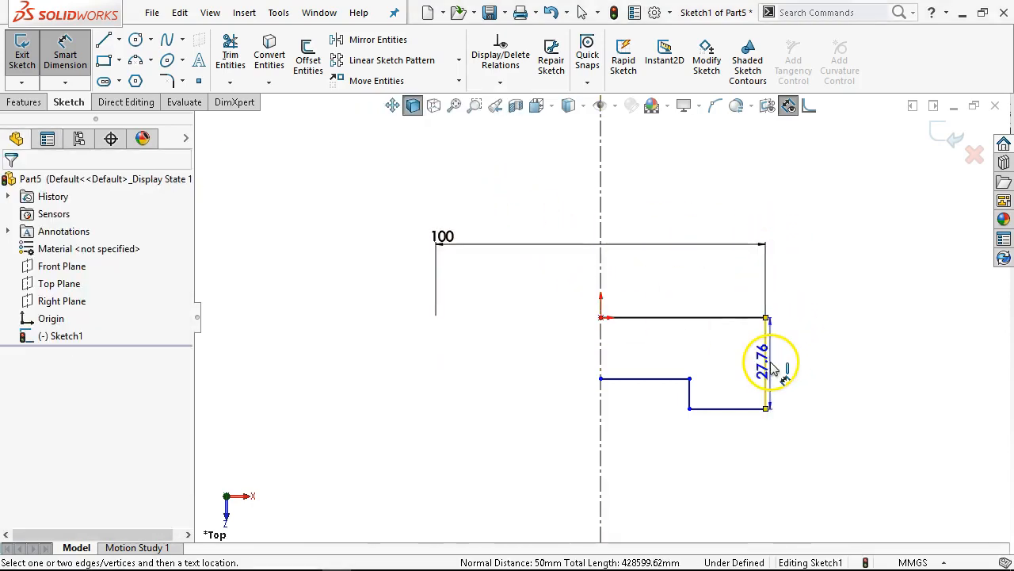
pyautogui.click(824, 366)
pyautogui.write('50')
pyautogui.press('Return')
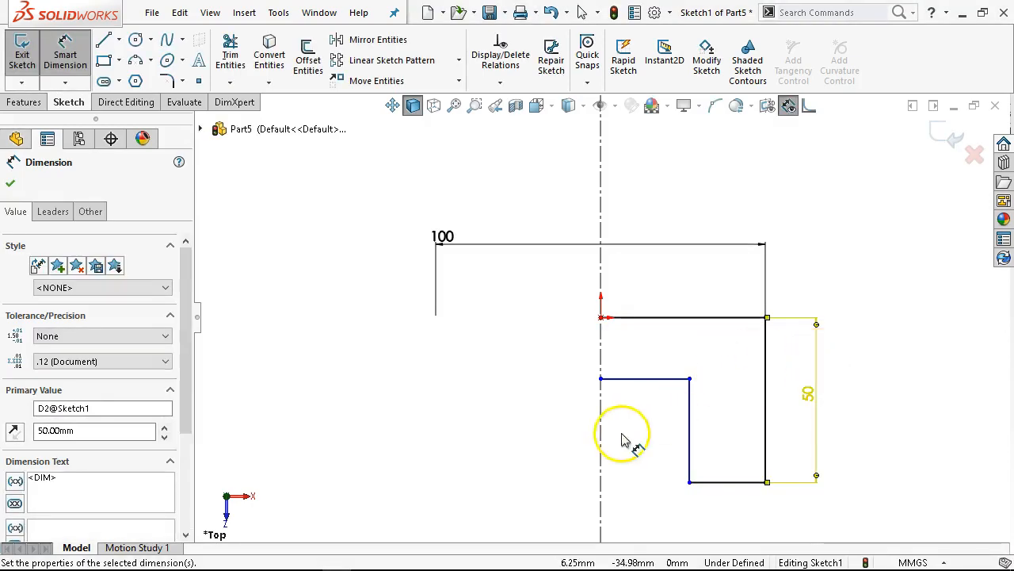
pyautogui.click(700, 462)
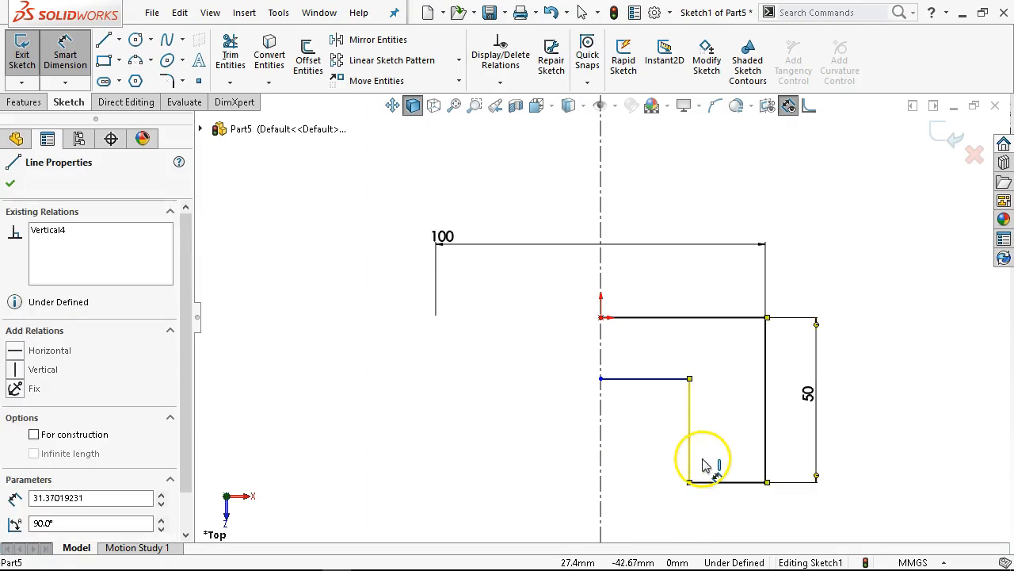
pyautogui.click(706, 465)
pyautogui.write('25')
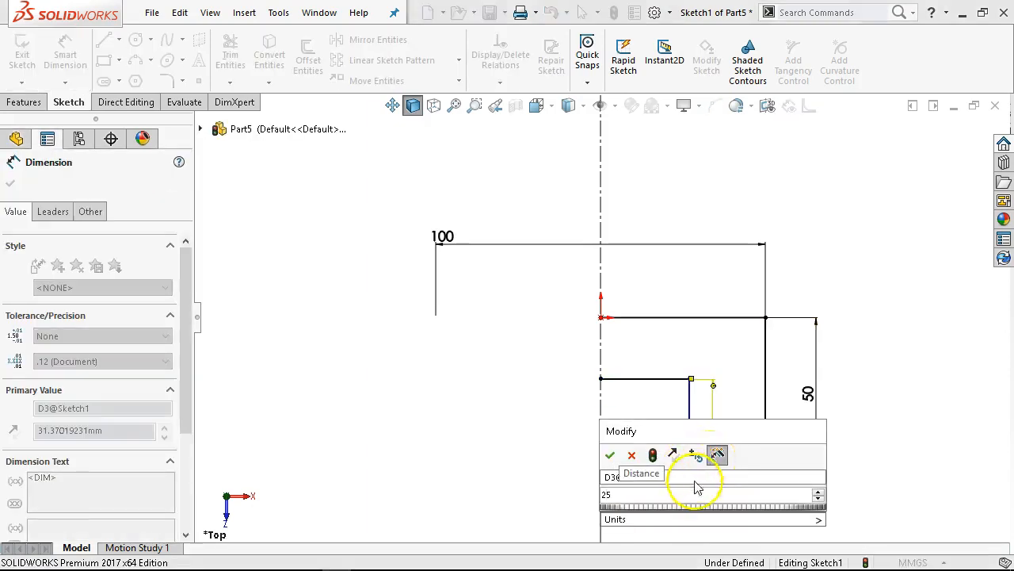
pyautogui.click(609, 454)
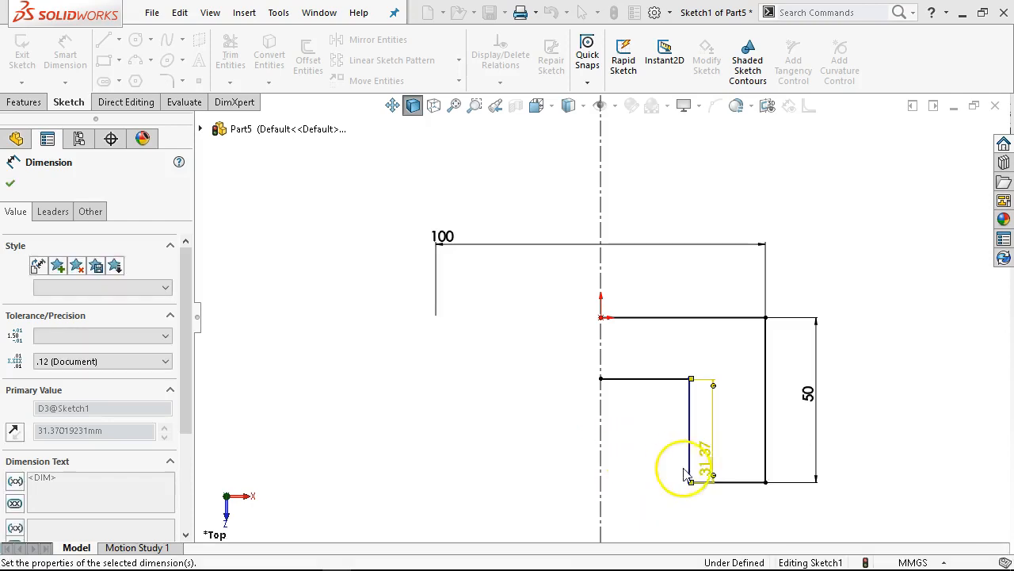
# Step: Dimension the foot's horizontal edge as 30 mm and mirror the half profile about the centerline
pyautogui.click(727, 485)
pyautogui.click(729, 515)
pyautogui.write('3')
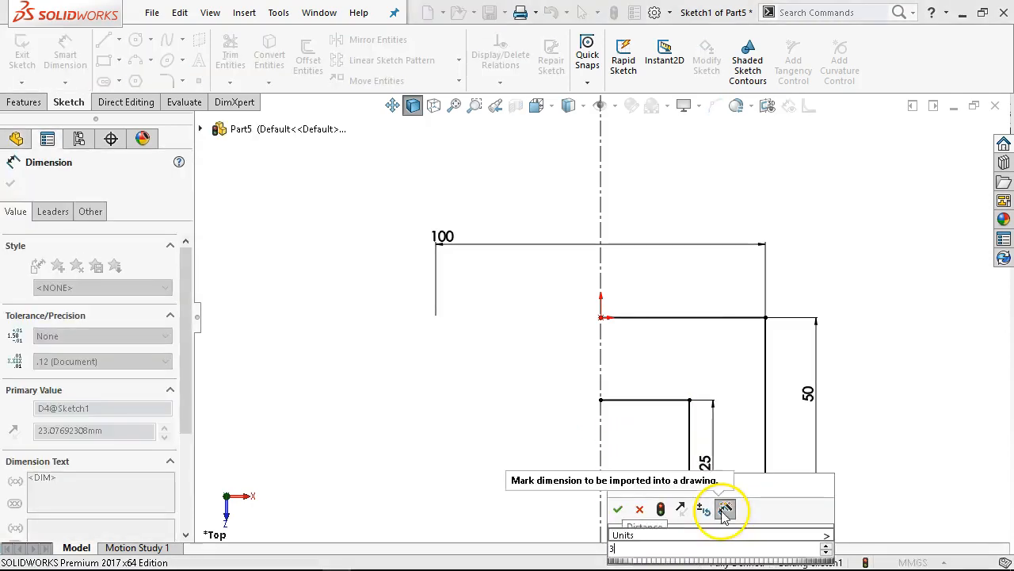
pyautogui.write('0')
pyautogui.press('Return')
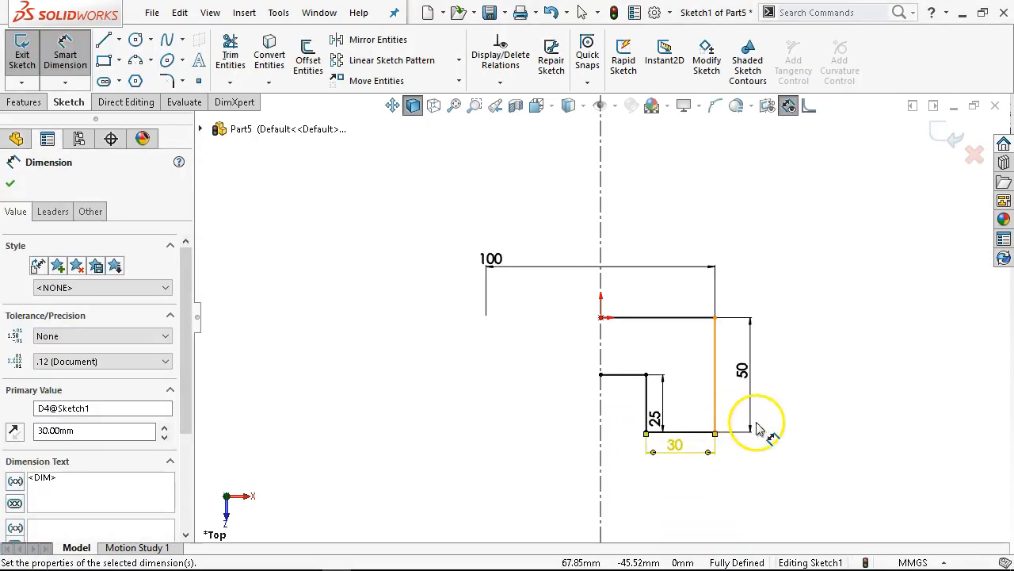
pyautogui.rightClick(467, 323)
pyautogui.click(523, 328)
pyautogui.moveTo(801, 282); pyautogui.dragTo(511, 462)
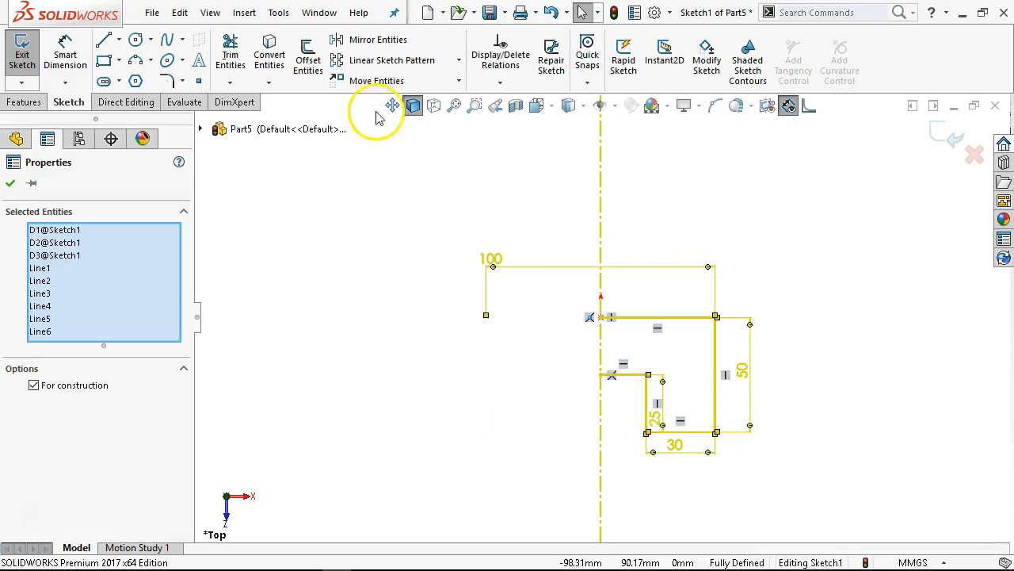
pyautogui.click(382, 41)
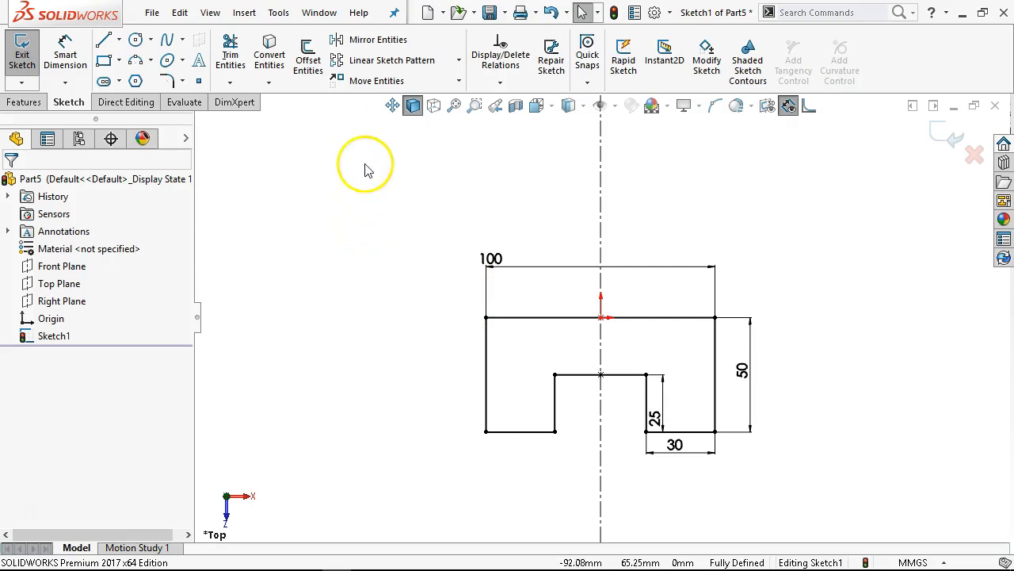
# Step: Extrude the closed profile 15 mm as a blind boss from the sketch plane
pyautogui.click(24, 103)
pyautogui.click(28, 63)
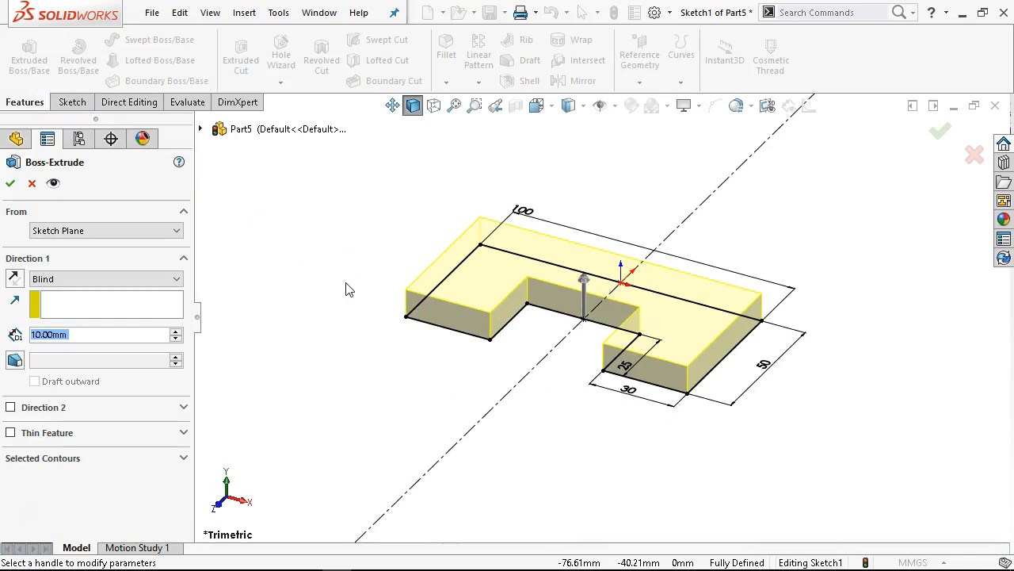
pyautogui.write('15')
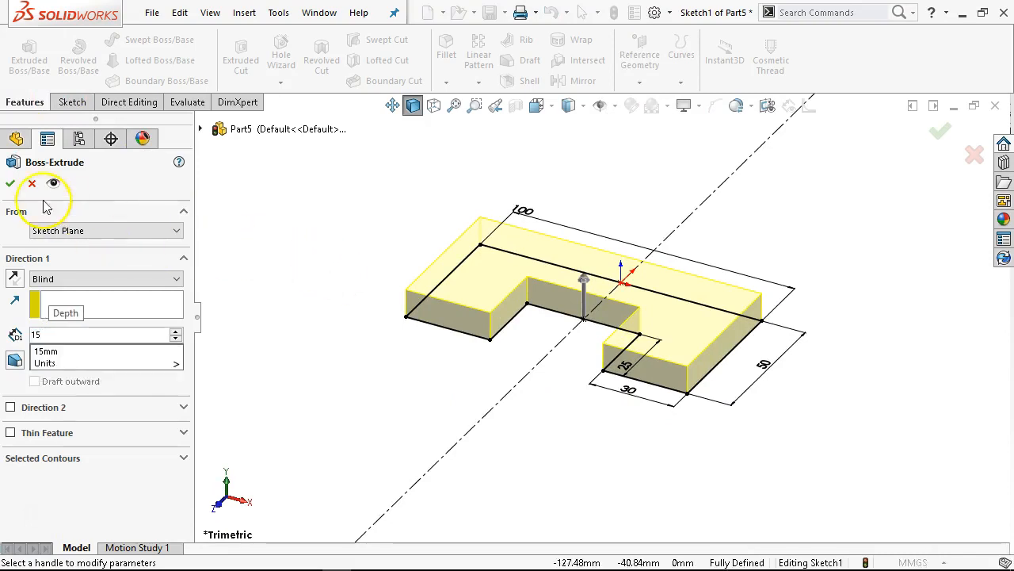
pyautogui.click(13, 184)
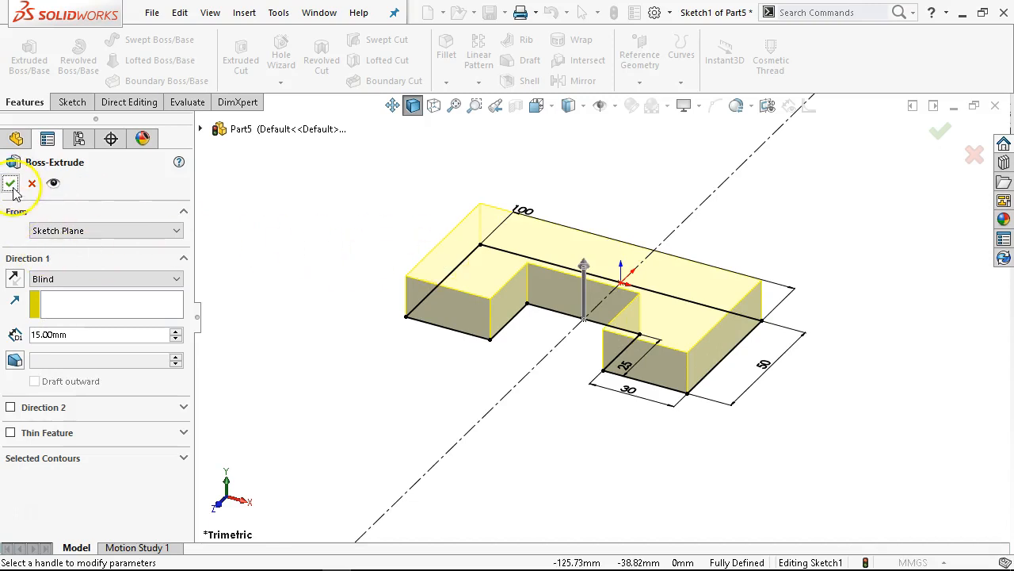
pyautogui.click(11, 185)
# Step: Open a sketch on the block's top face and draw a vertical centerline from the notch edge's midpoint to the origin
pyautogui.click(558, 222)
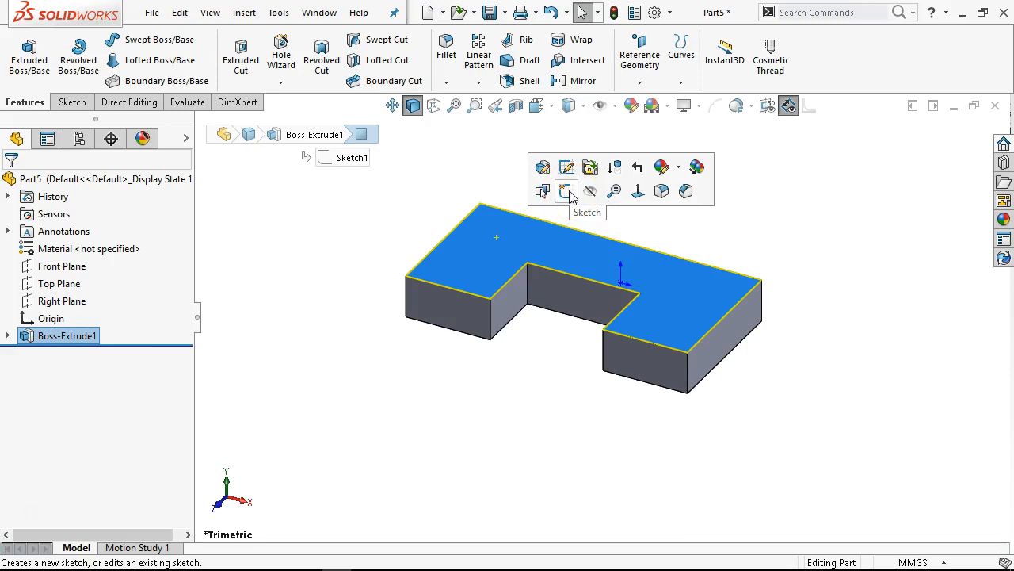
pyautogui.click(567, 192)
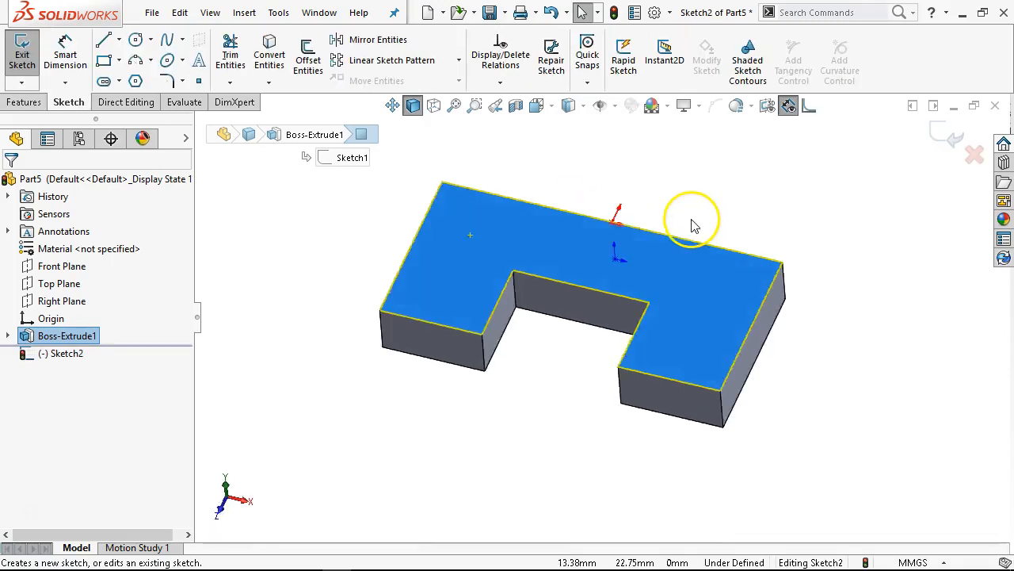
pyautogui.click(119, 41)
pyautogui.click(133, 75)
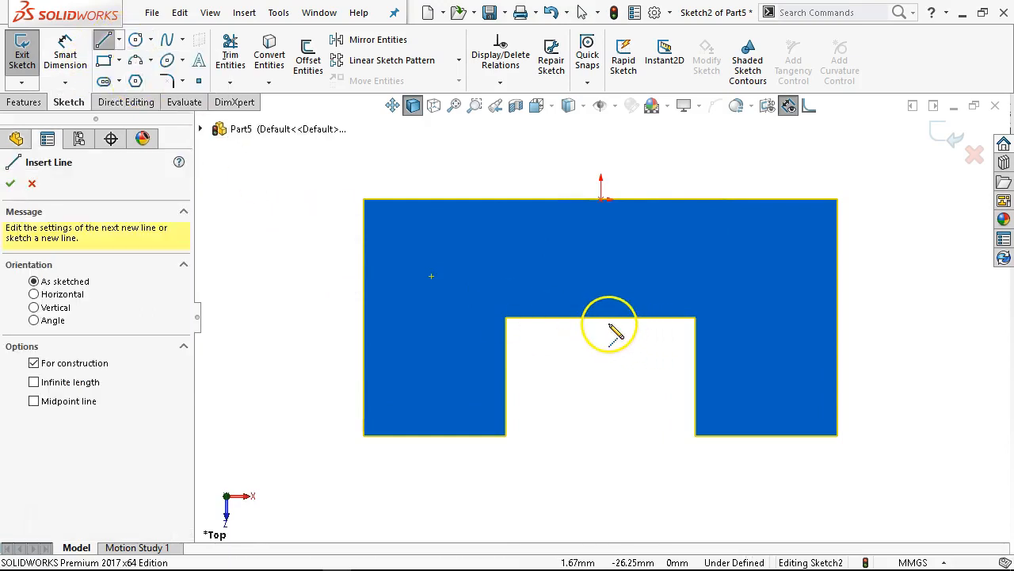
pyautogui.click(600, 317)
pyautogui.click(601, 198)
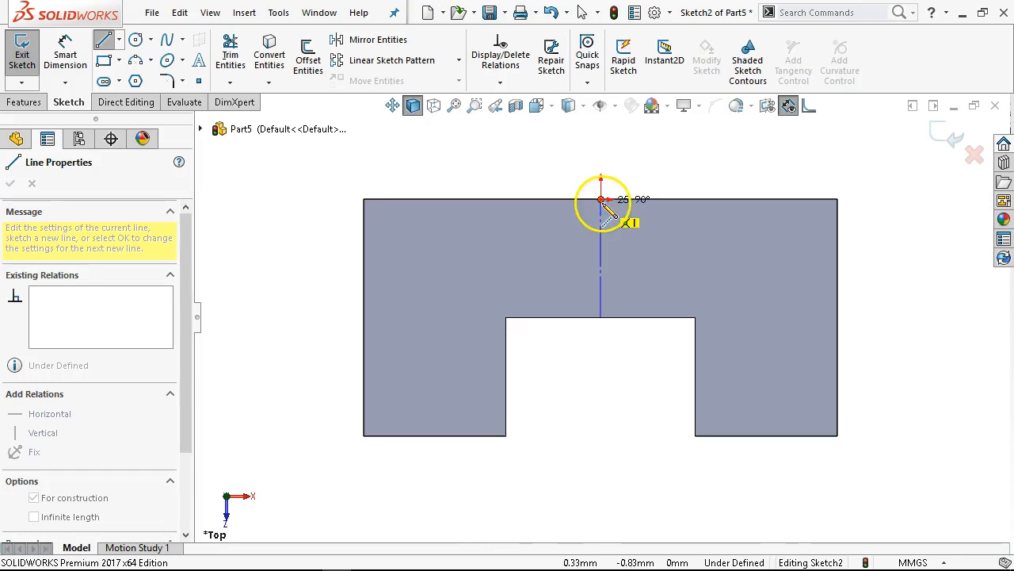
pyautogui.rightClick(658, 169)
pyautogui.click(679, 175)
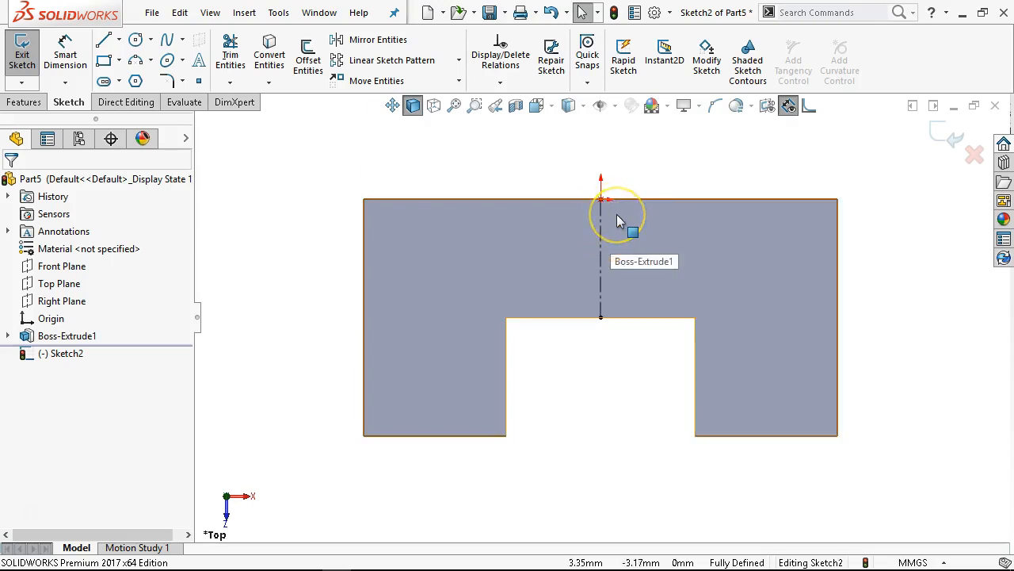
# Step: Convert the right outer edge and rear edge of the block's top face into sketch lines
pyautogui.click(838, 350)
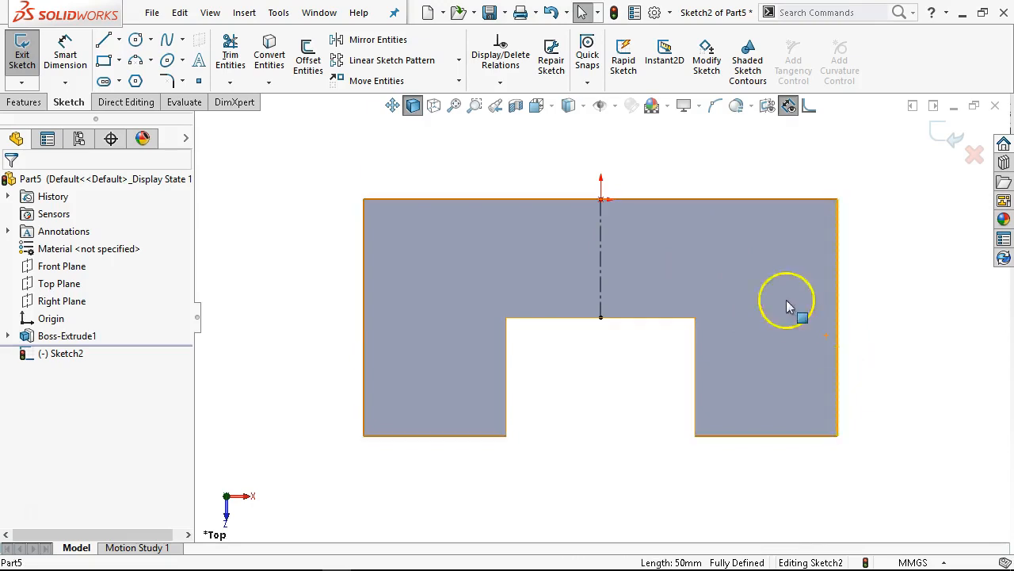
pyautogui.keyDown('ctrl'); pyautogui.click(739, 203); pyautogui.keyUp('ctrl')
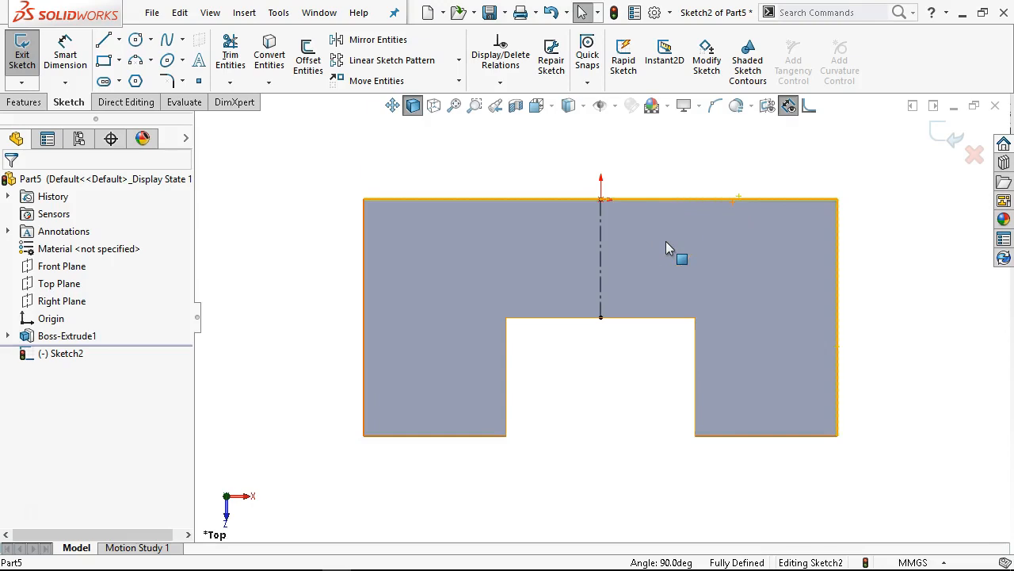
pyautogui.hotkey('ctrl', '7')
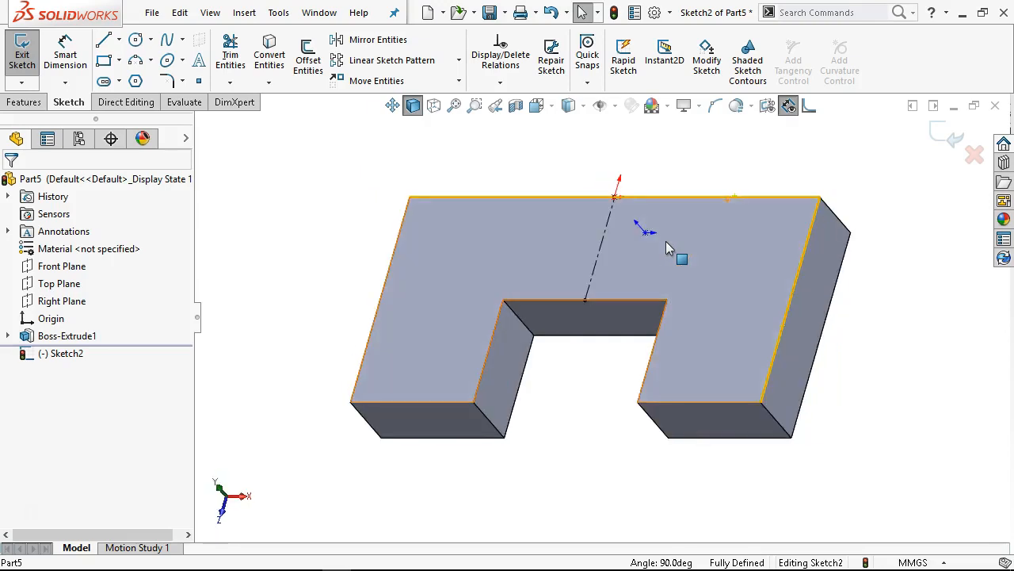
pyautogui.click(269, 52)
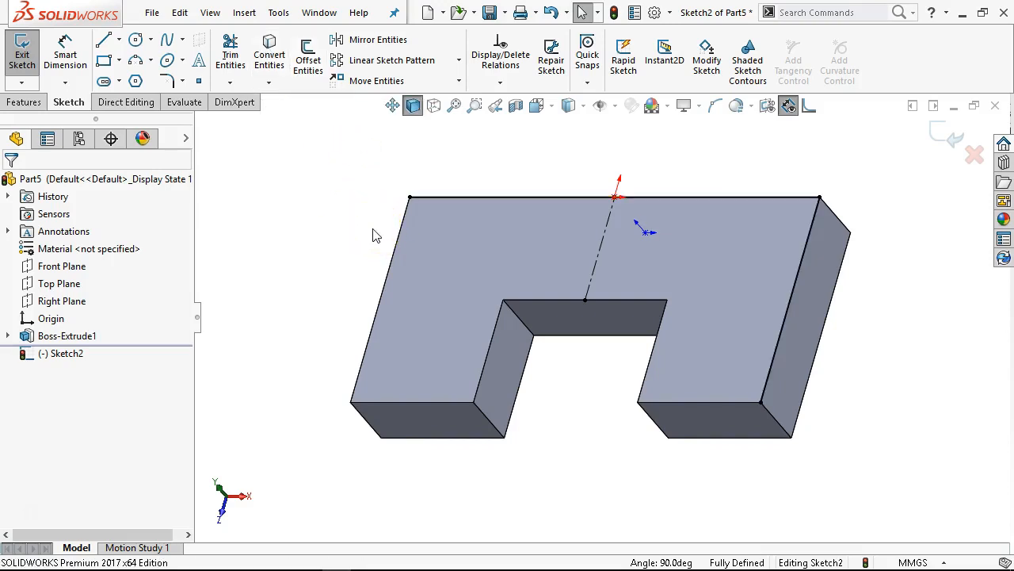
# Step: Shorten the converted rear line to about 28 mm by moving its far endpoint along the edge to between the centerline and right corner
pyautogui.click(403, 211)
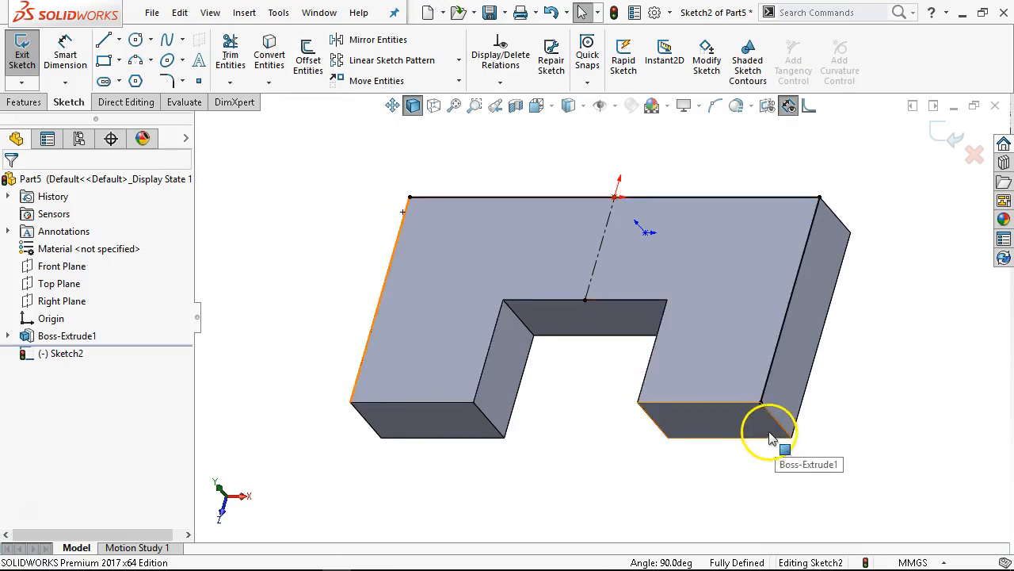
pyautogui.moveTo(404, 196)
pyautogui.mouseDown()
pyautogui.moveTo(454, 209)
pyautogui.moveTo(706, 193)
pyautogui.mouseUp()
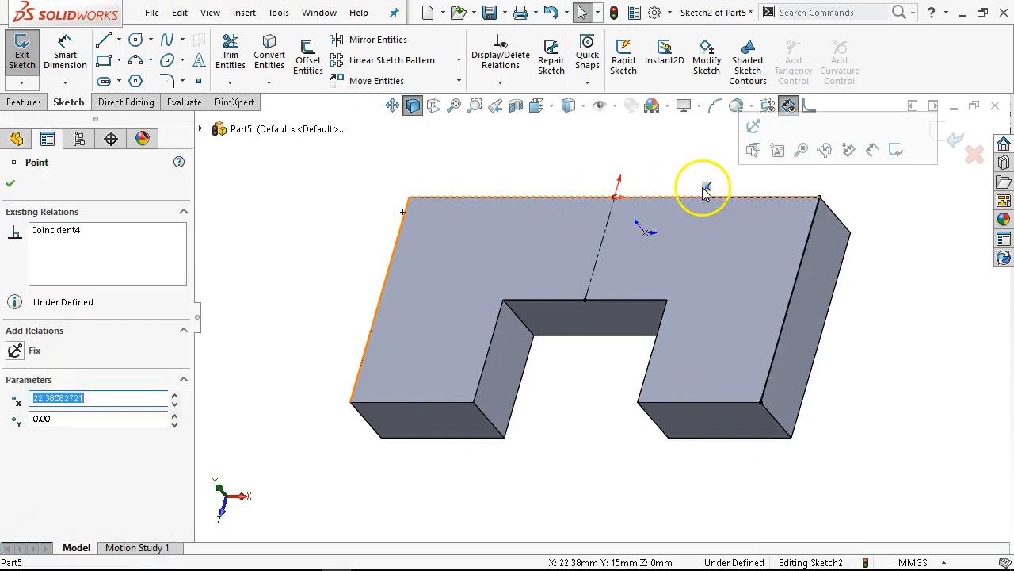
pyautogui.click(674, 150)
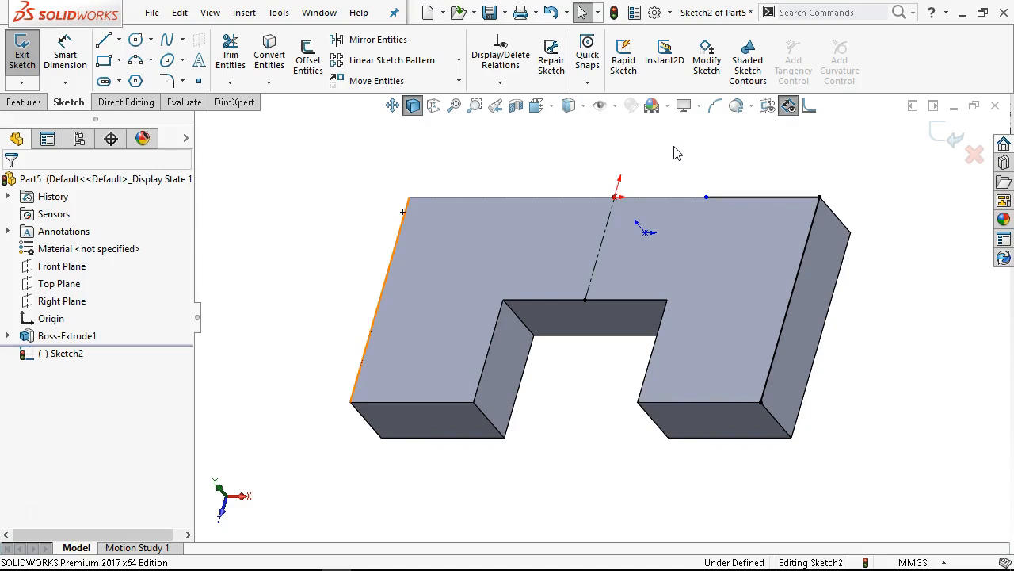
pyautogui.click(674, 152)
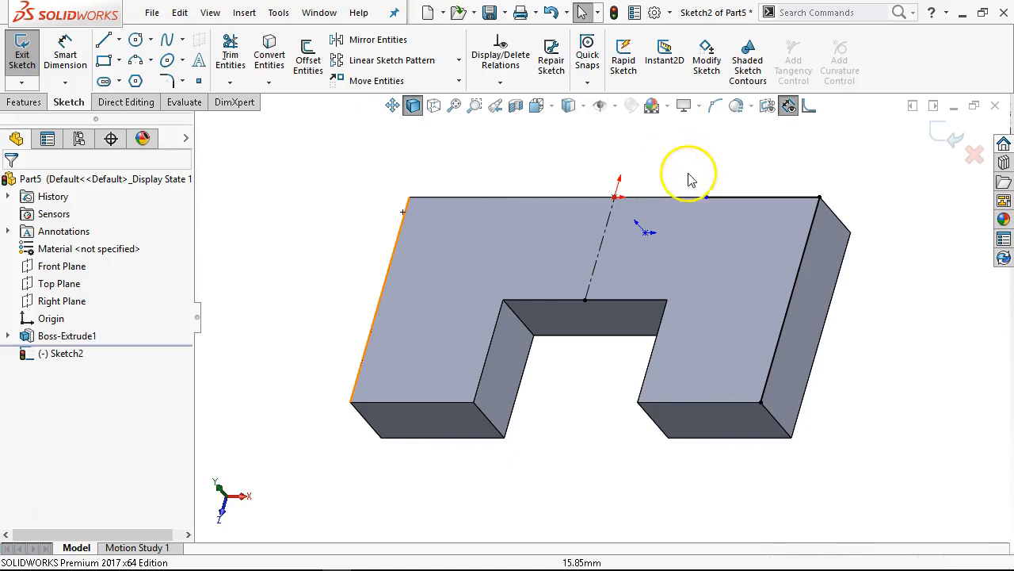
# Step: Dimension the shortened rear line as 40 mm
pyautogui.click(65, 54)
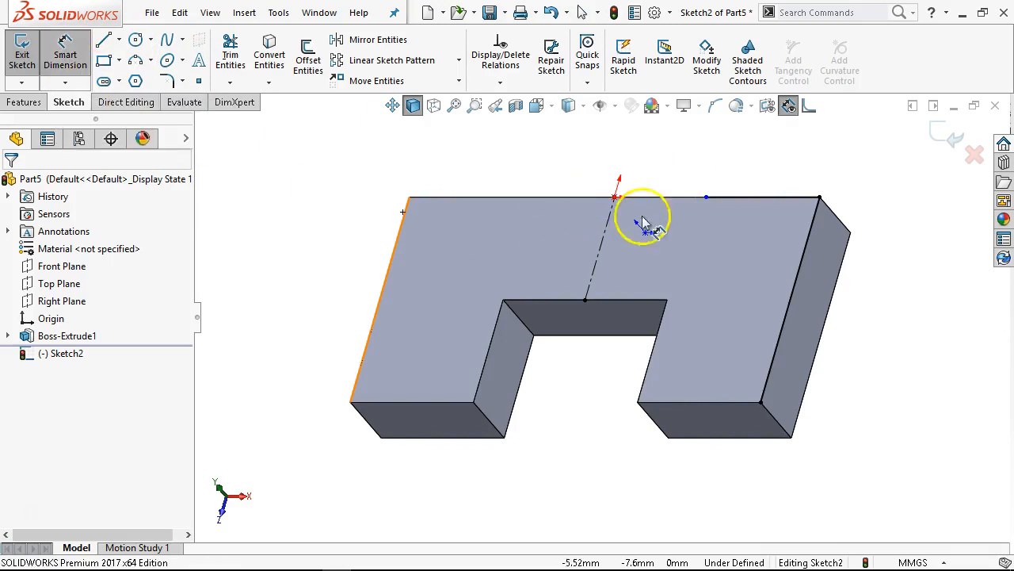
pyautogui.click(738, 200)
pyautogui.click(745, 188)
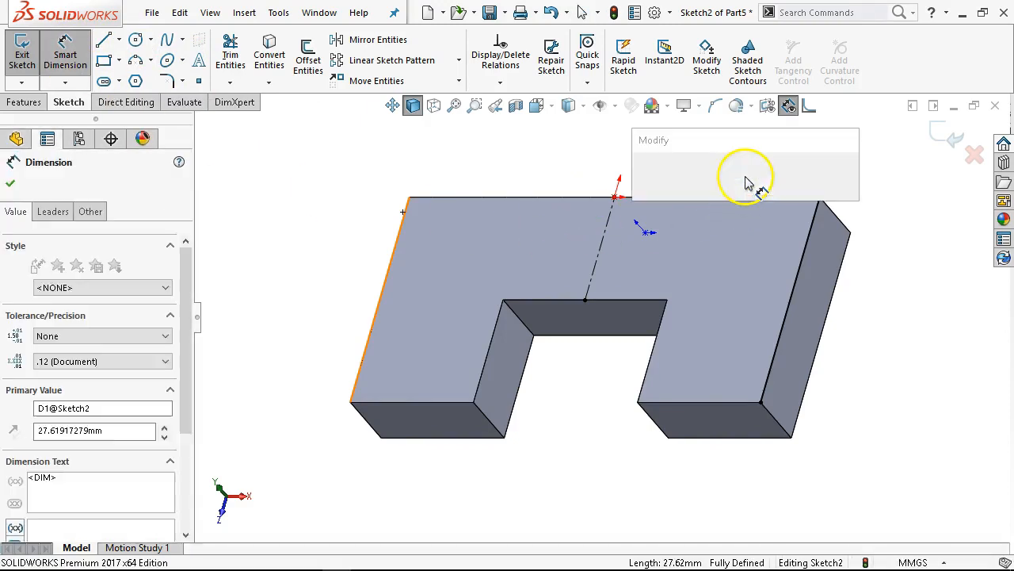
pyautogui.write('40')
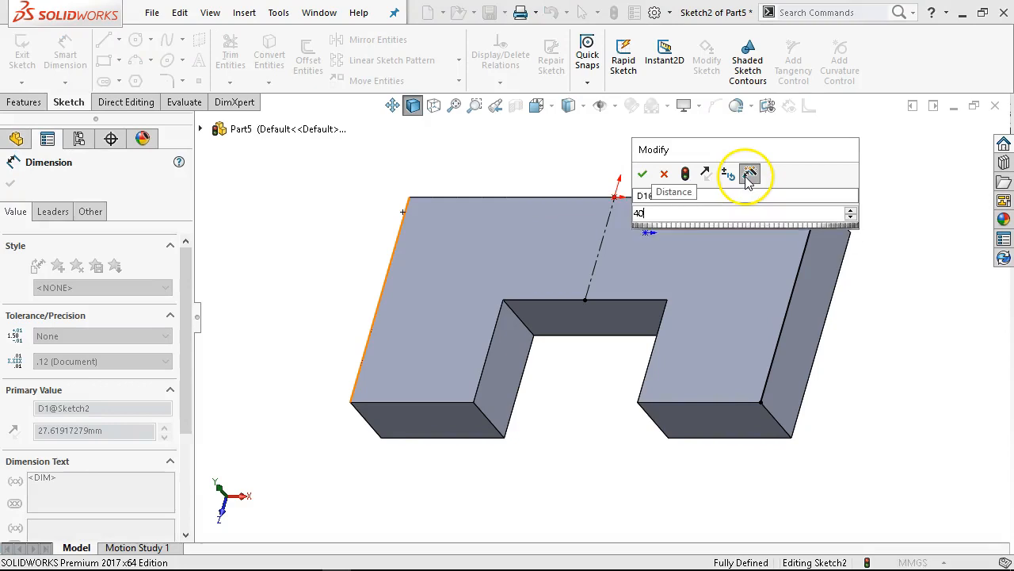
pyautogui.press('Return')
pyautogui.rightClick(349, 164)
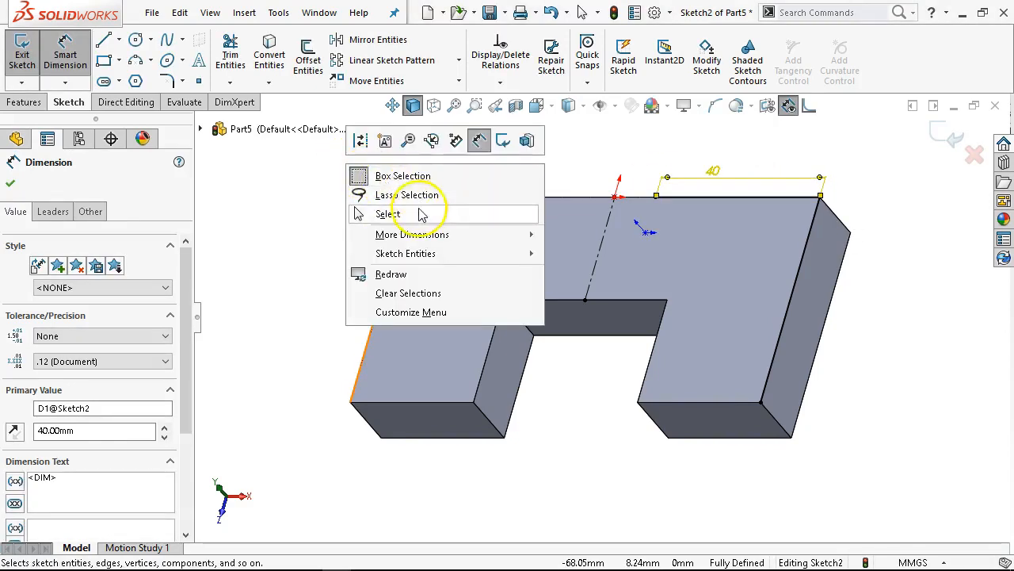
pyautogui.click(388, 211)
# Step: Offset the two converted lines 10 mm inward onto the face as a chain, capping the ends with lines
pyautogui.click(665, 198)
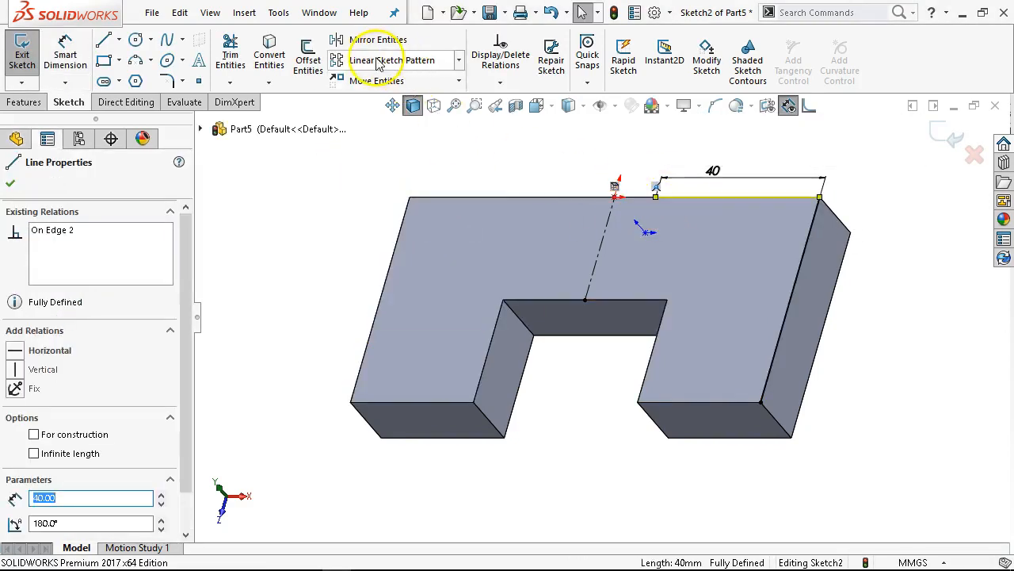
pyautogui.click(308, 59)
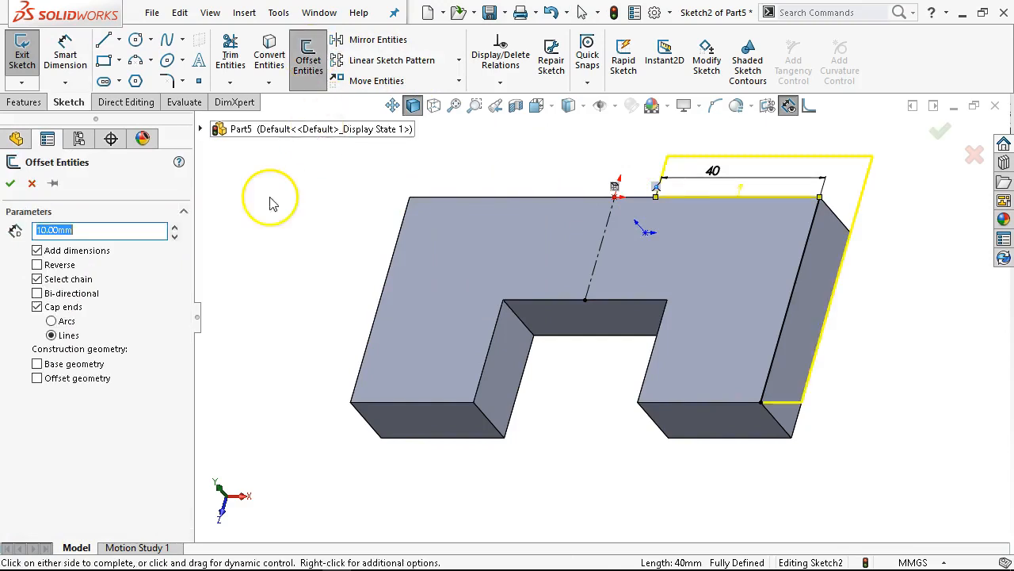
pyautogui.click(37, 267)
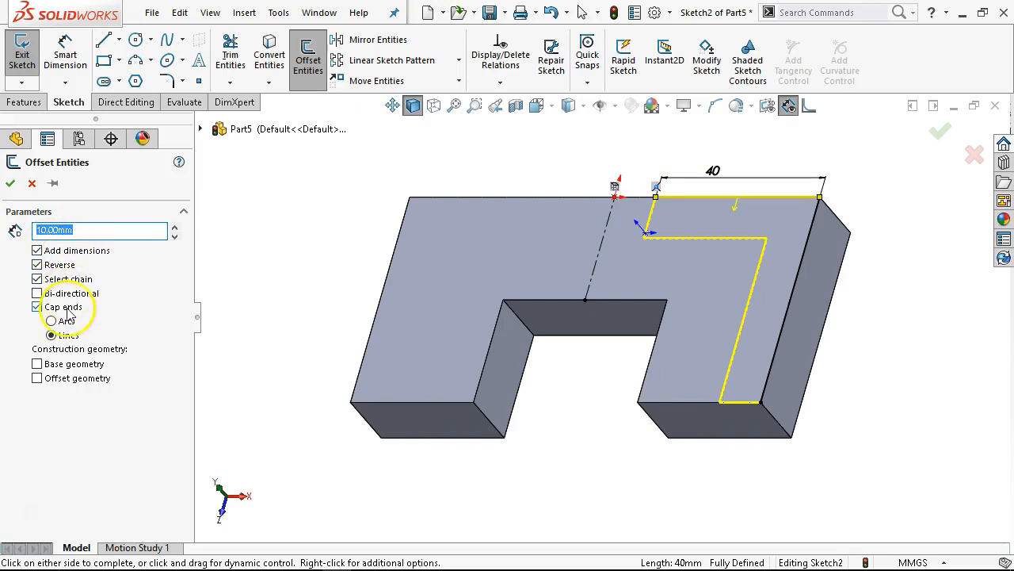
pyautogui.click(53, 333)
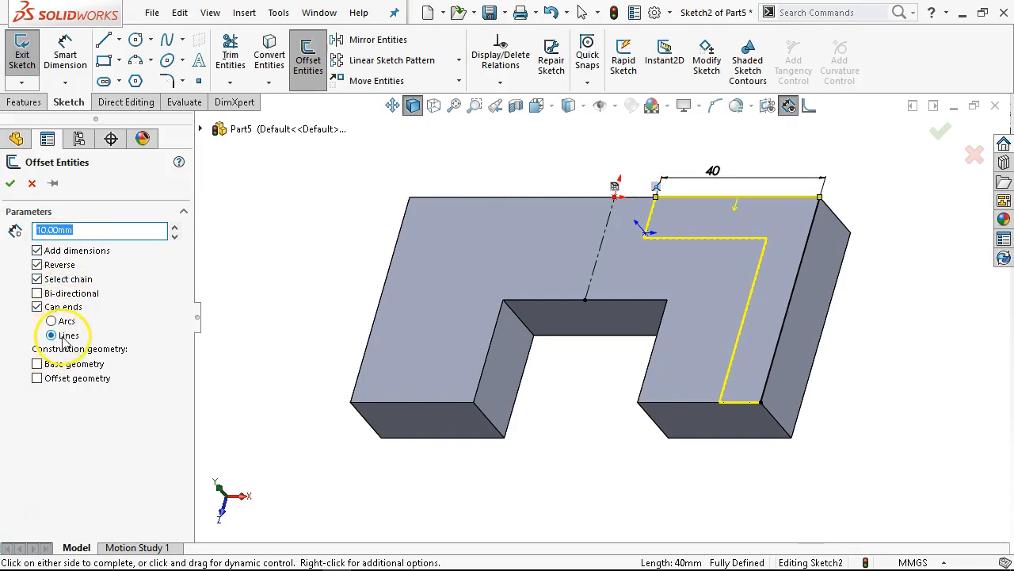
pyautogui.click(11, 184)
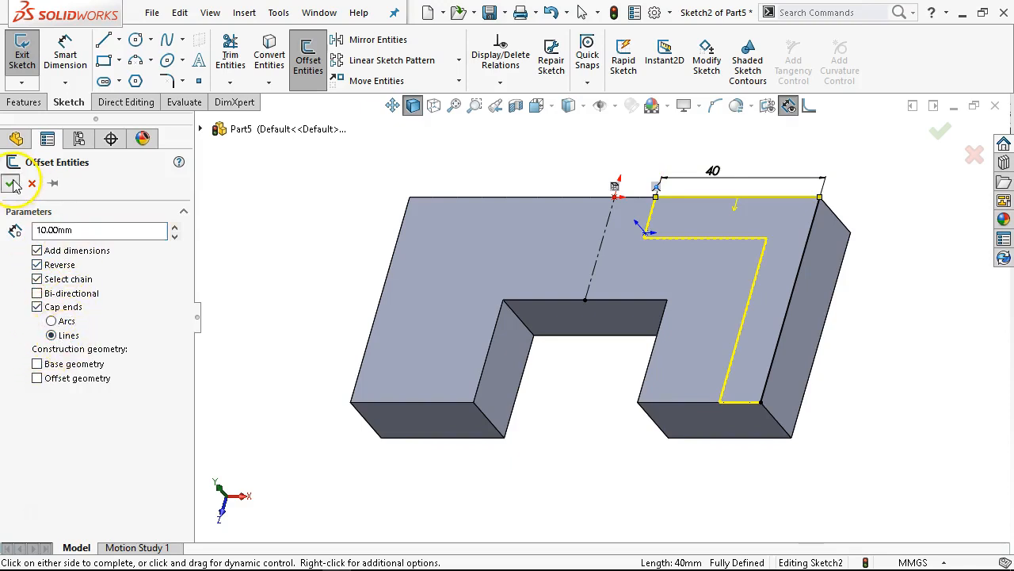
# Step: Extrude the closed L-shaped profile 15 mm as a blind boss merged with the base
pyautogui.click(31, 103)
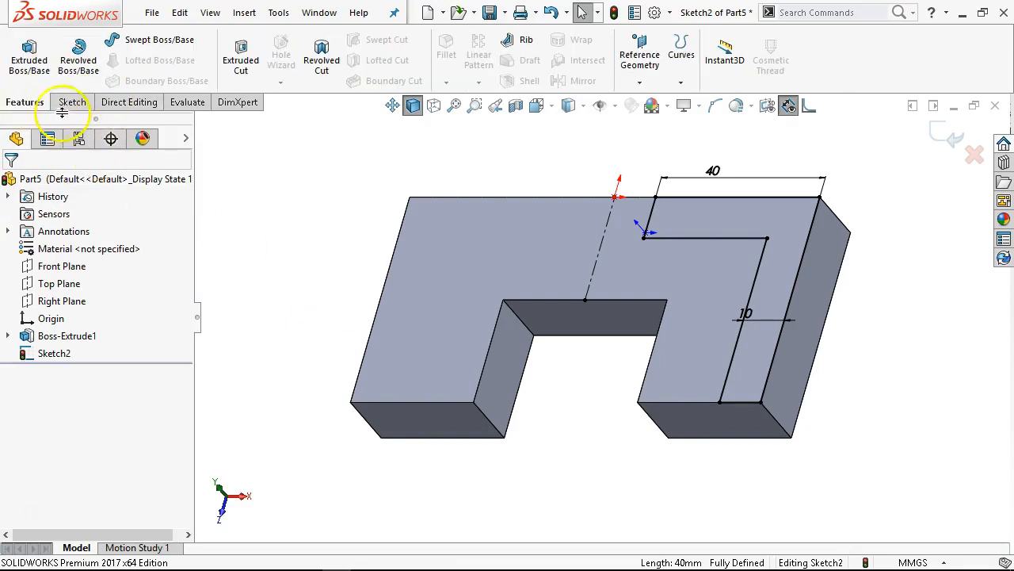
pyautogui.click(30, 56)
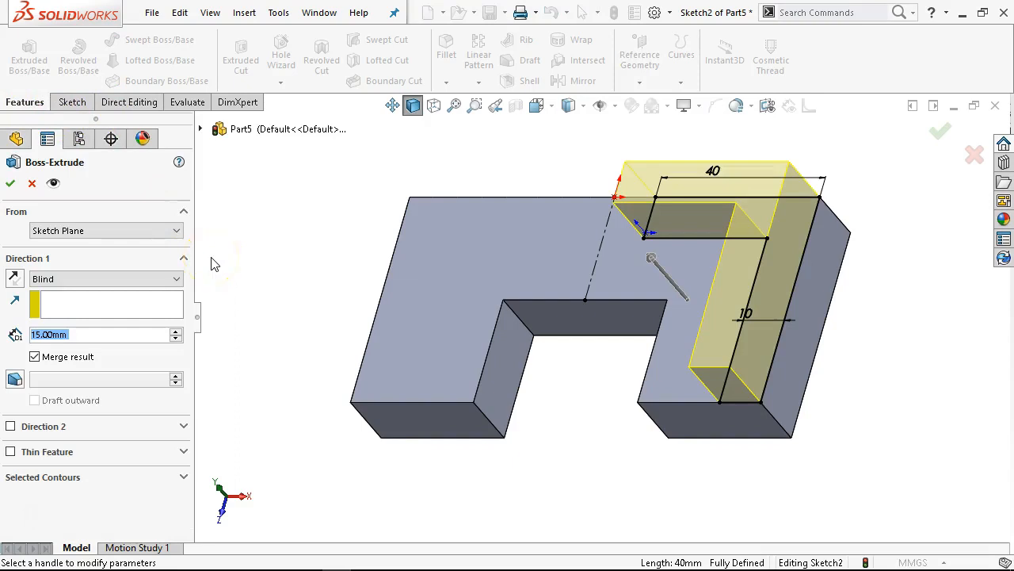
pyautogui.click(11, 183)
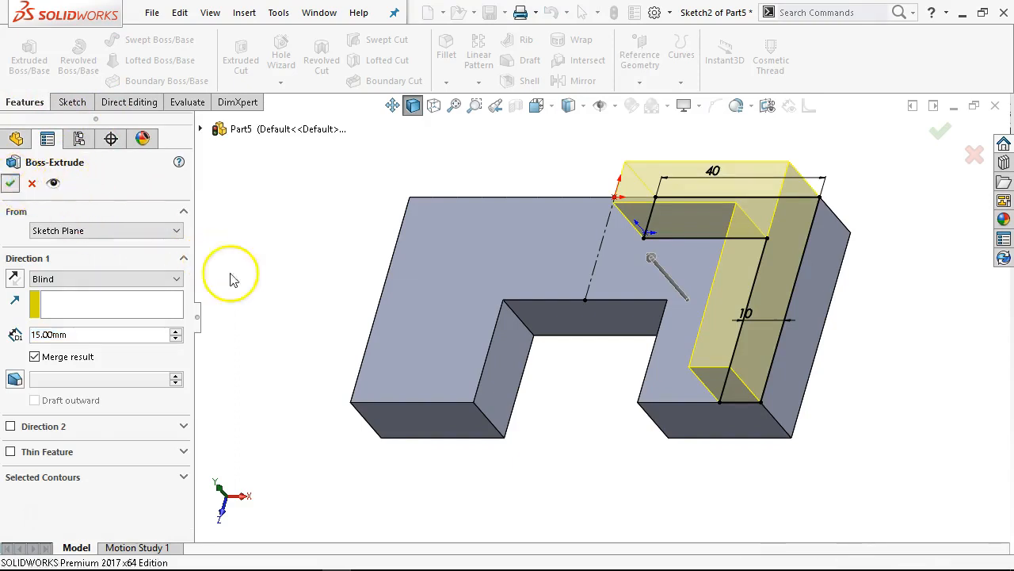
# Step: Reopen the raised L-shaped wall's sketch to examine its profile, and exit it without changes
pyautogui.moveTo(305, 395); pyautogui.dragTo(291, 270, button='middle')
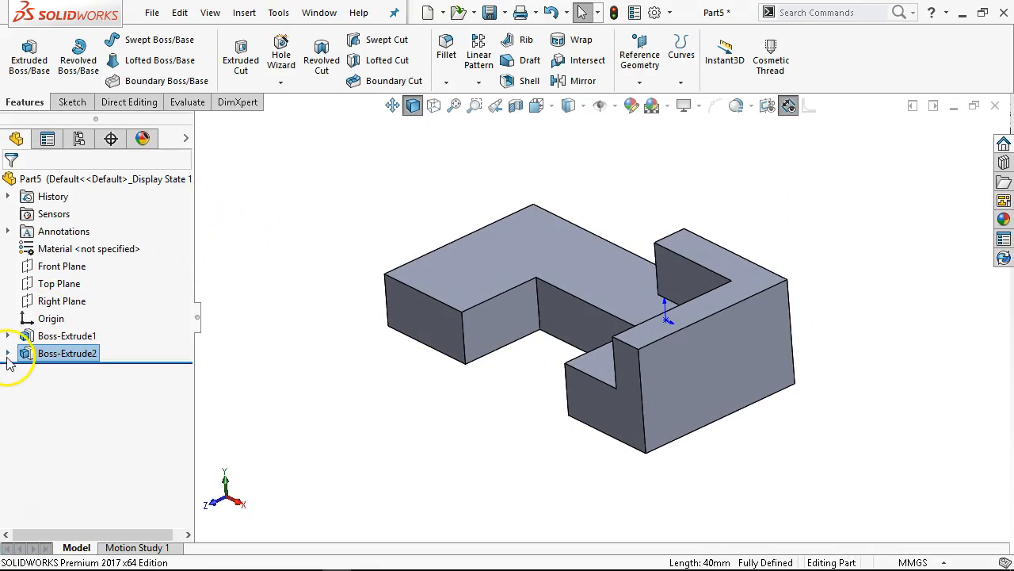
pyautogui.click(8, 353)
pyautogui.click(69, 370)
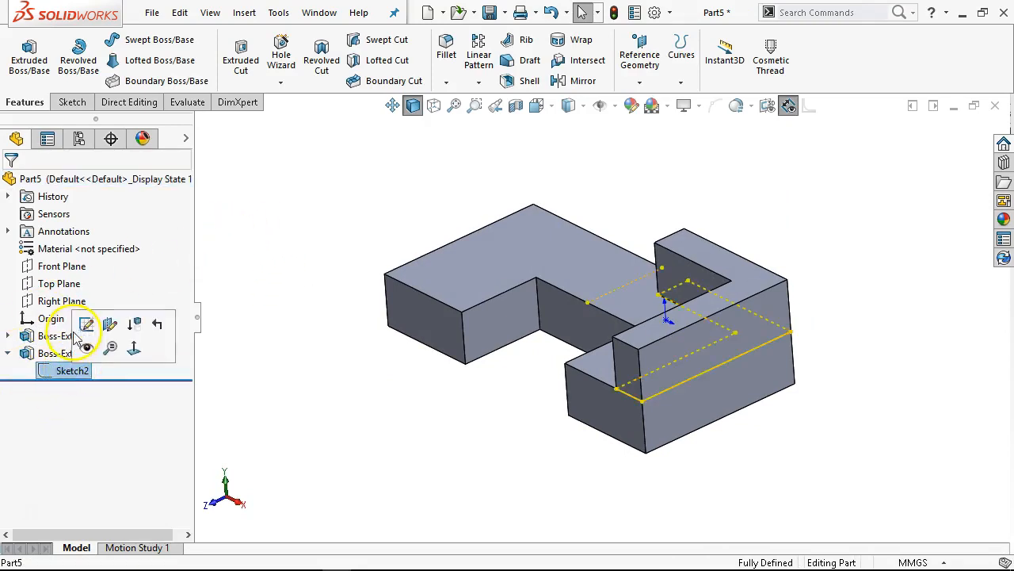
pyautogui.click(86, 325)
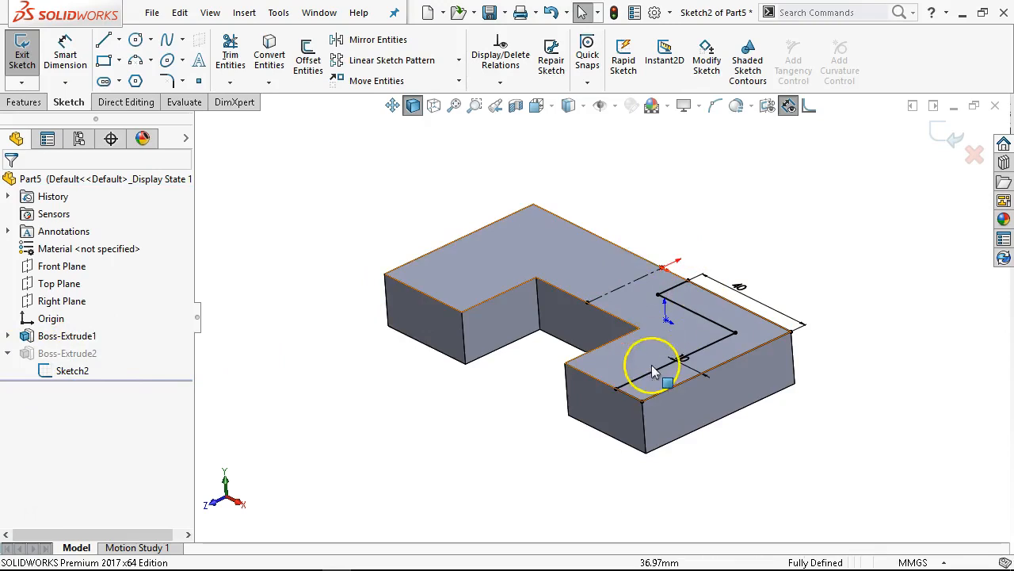
pyautogui.click(937, 133)
pyautogui.moveTo(373, 209)
pyautogui.mouseDown(button='middle')
pyautogui.moveTo(376, 245)
pyautogui.moveTo(363, 149)
pyautogui.moveTo(396, 213)
pyautogui.mouseUp(button='middle')
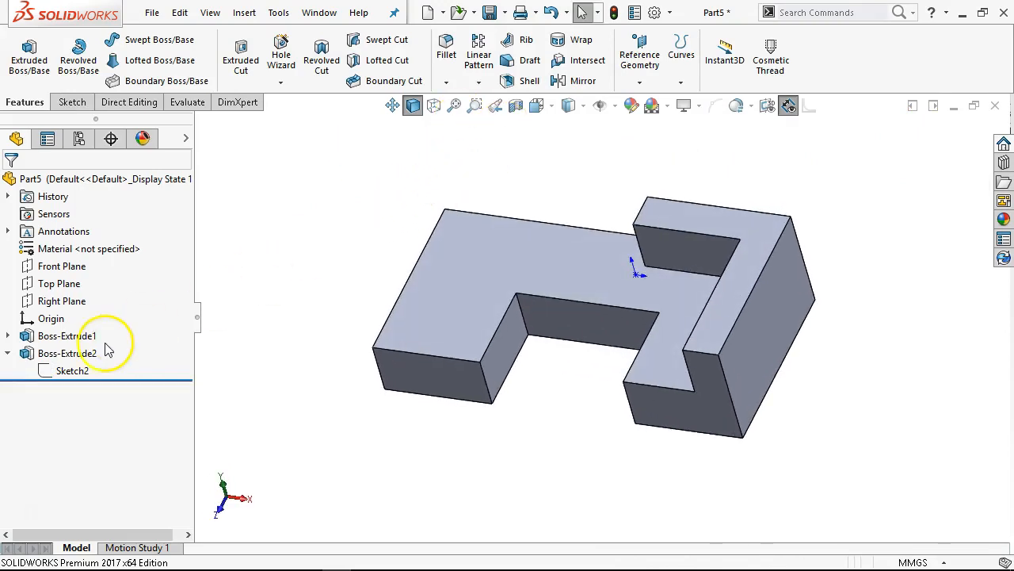
pyautogui.click(8, 355)
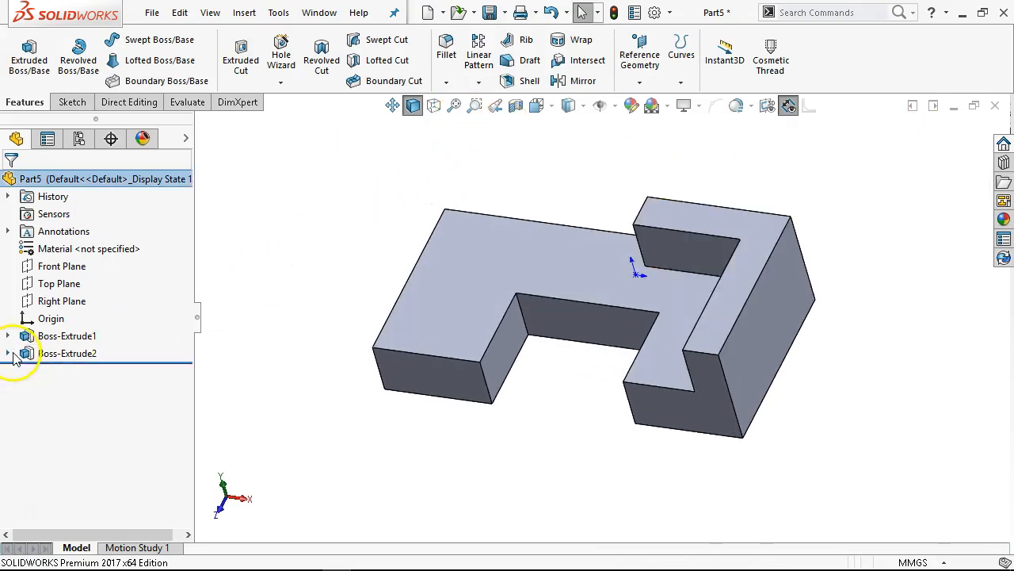
# Step: Mirror the raised L-shaped boss about the Right Plane
pyautogui.click(477, 84)
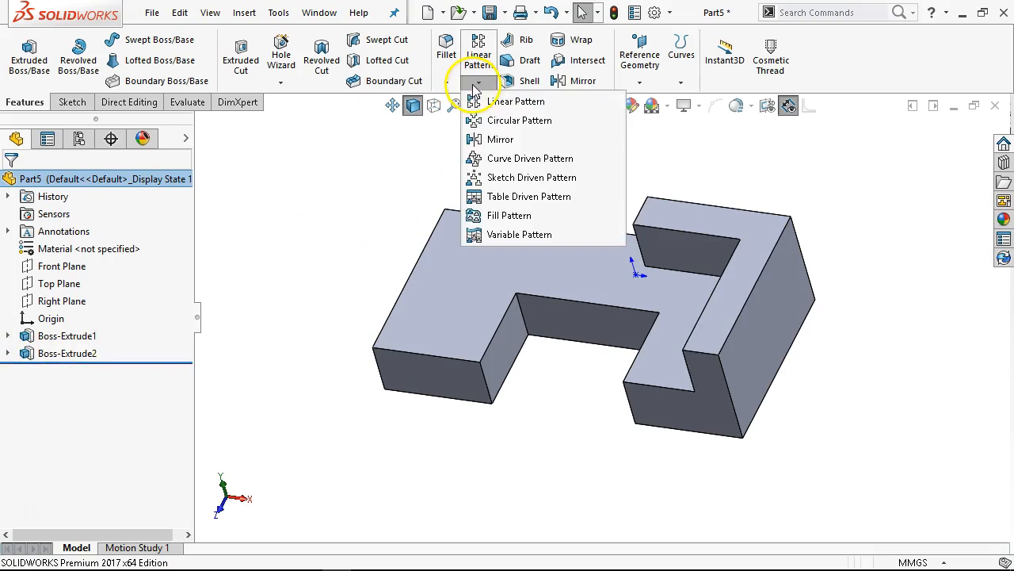
pyautogui.click(500, 139)
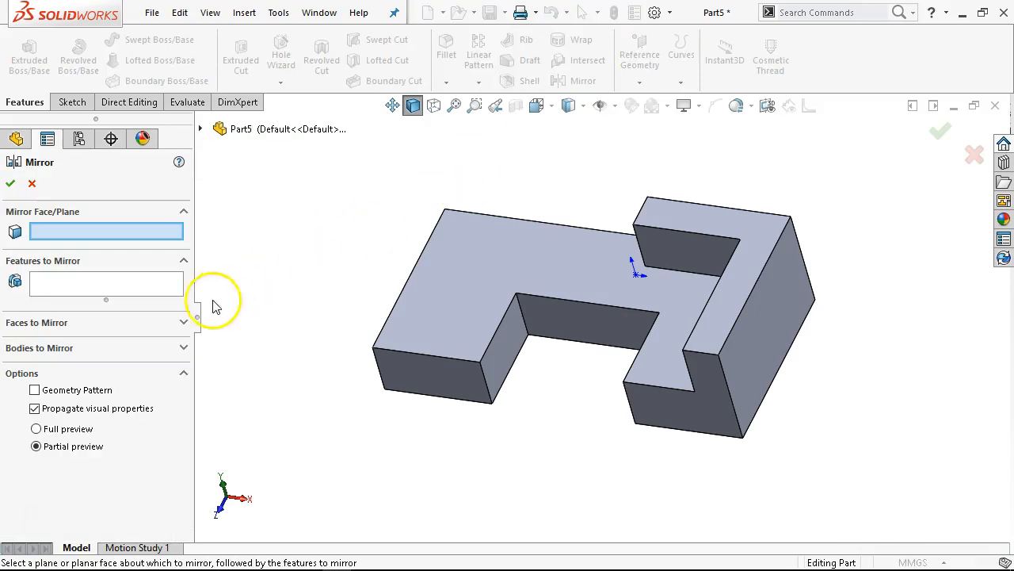
pyautogui.click(201, 129)
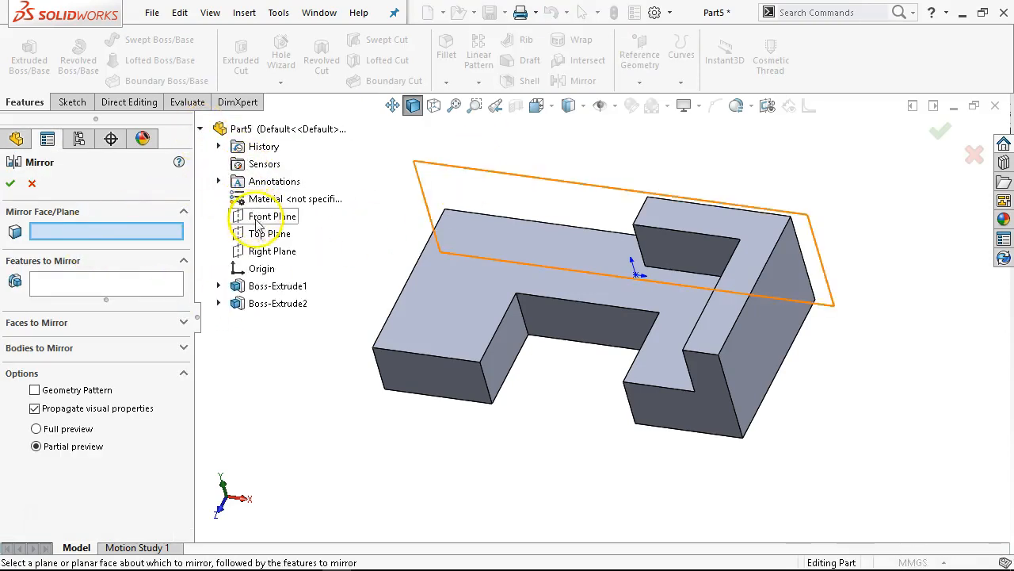
pyautogui.click(256, 251)
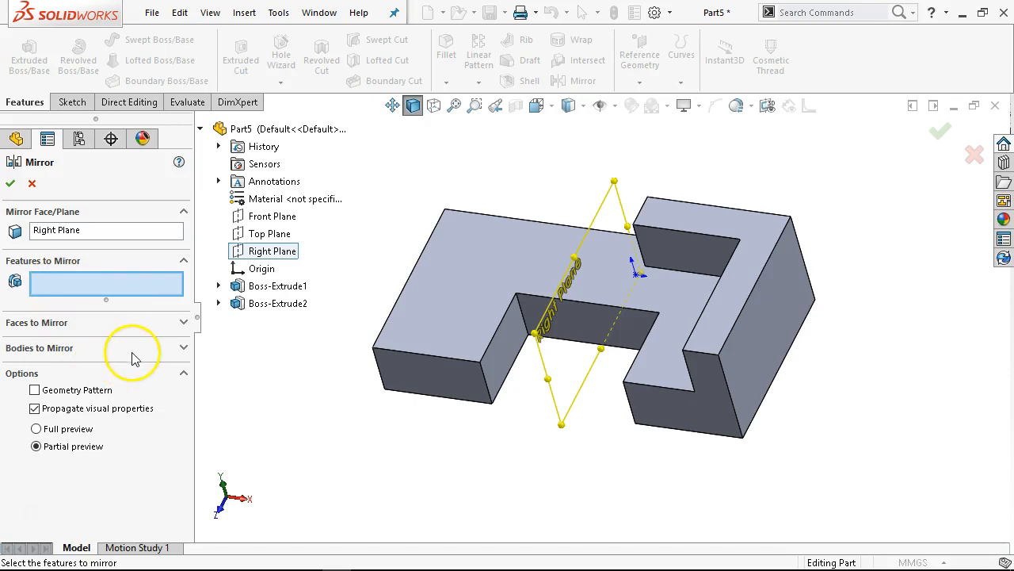
pyautogui.click(264, 306)
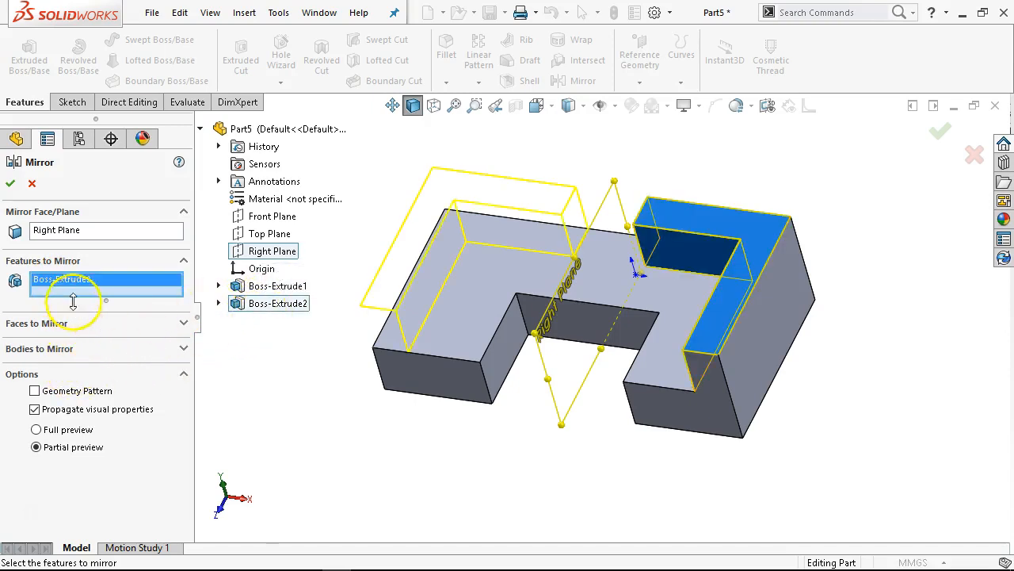
pyautogui.click(11, 184)
pyautogui.moveTo(344, 313); pyautogui.dragTo(449, 246, button='middle')
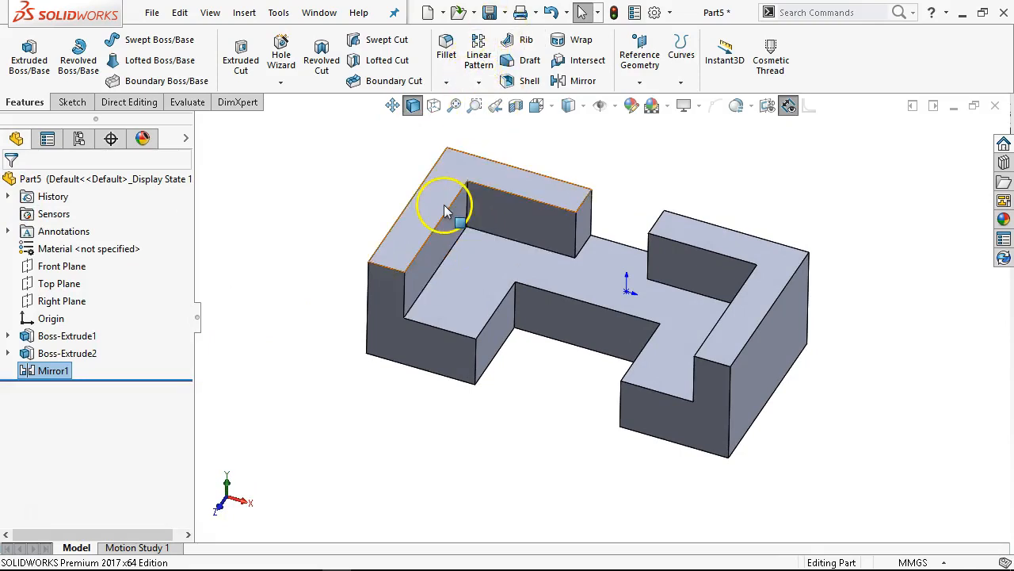
pyautogui.moveTo(623, 271); pyautogui.dragTo(609, 255, button='middle')
pyautogui.scroll(1, 606, 238)
pyautogui.scroll(-1, 608, 210)
pyautogui.moveTo(609, 209); pyautogui.dragTo(607, 231, button='middle')
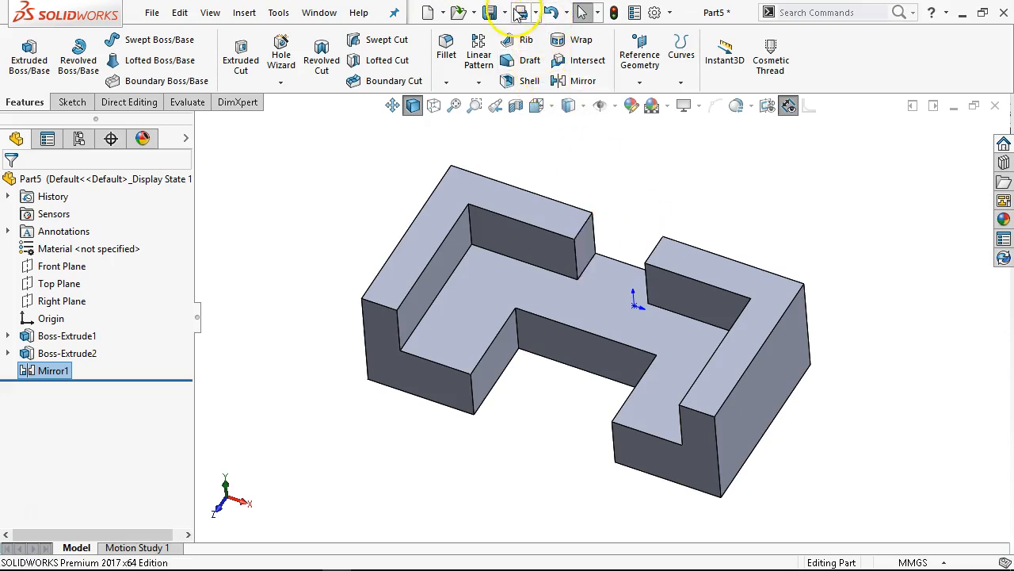
# Step: Save the finished bracket as JL P3-5.SLDPRT in the Ch3 folder and close the part
pyautogui.click(490, 13)
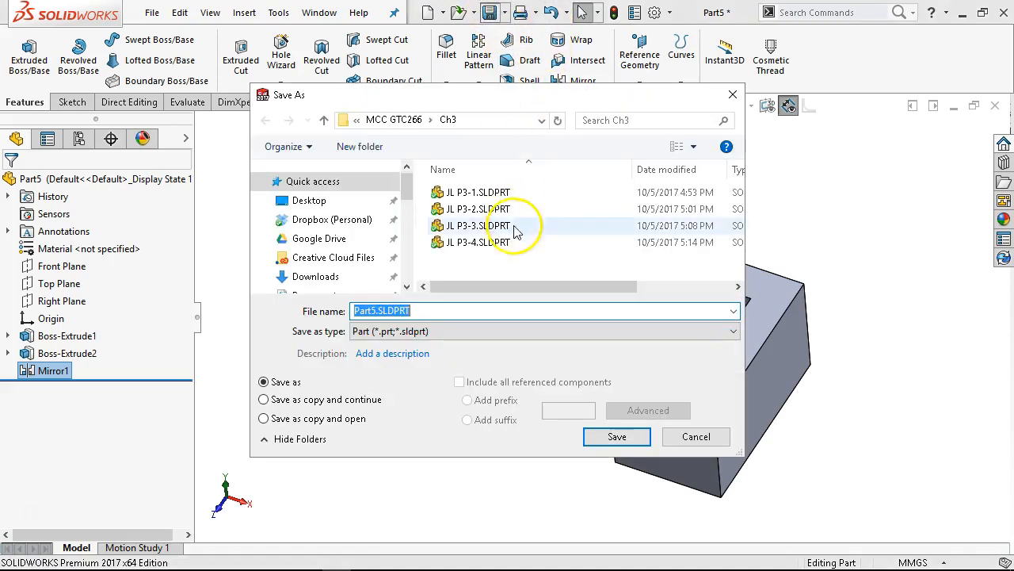
pyautogui.click(483, 241)
pyautogui.click(400, 310)
pyautogui.tripleClick(385, 311)
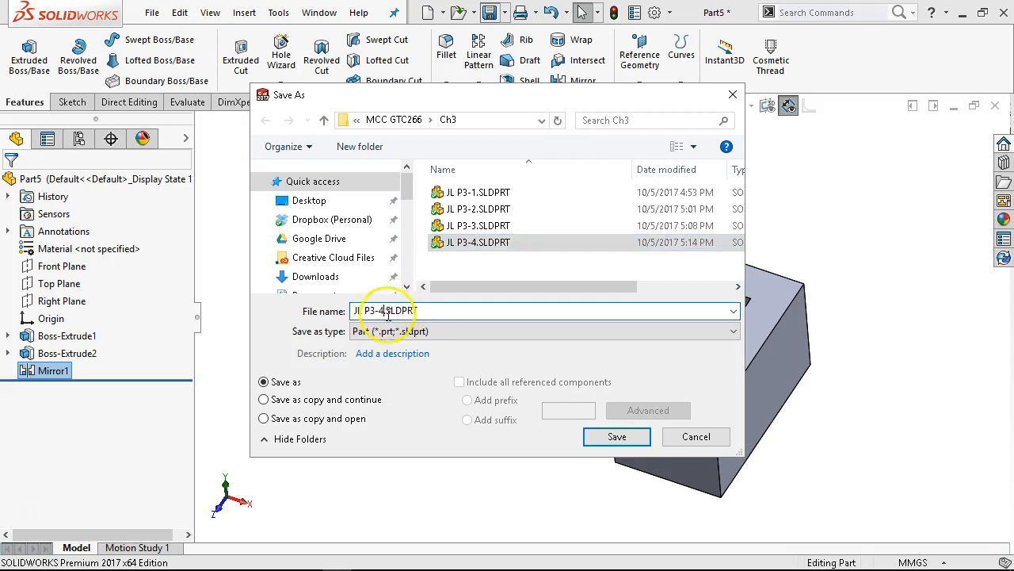
pyautogui.press('BackSpace')
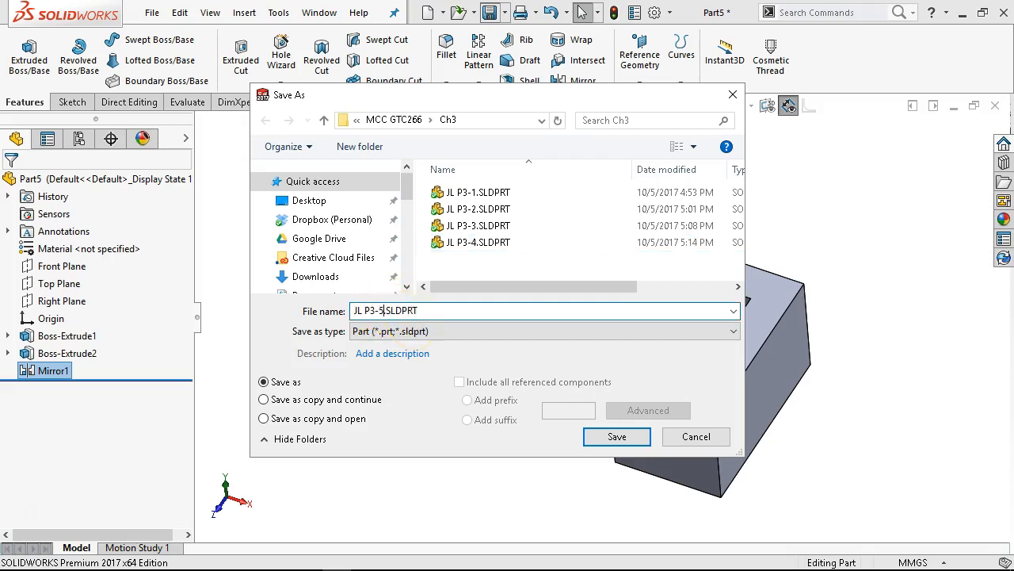
pyautogui.click(612, 439)
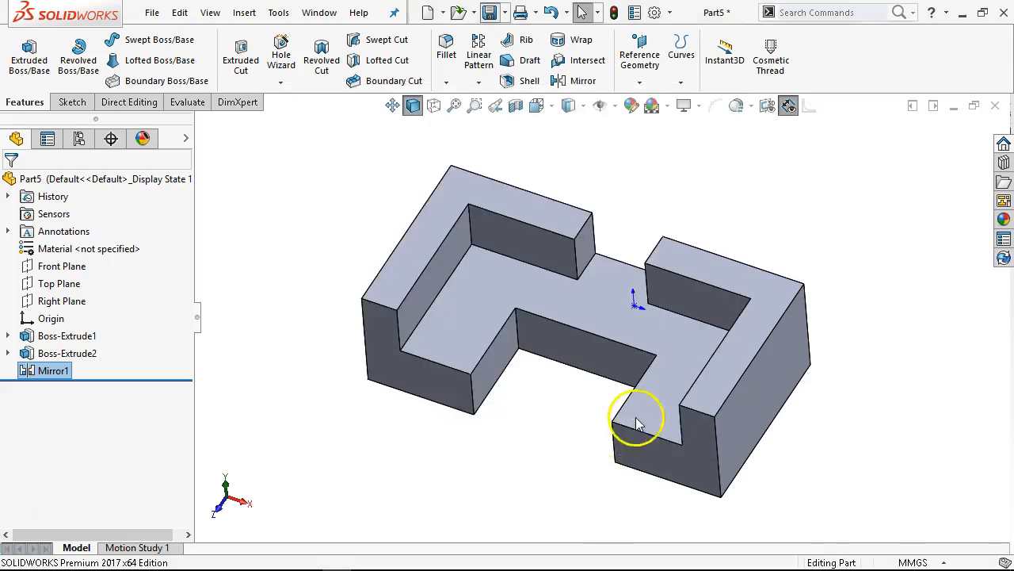
pyautogui.click(997, 106)
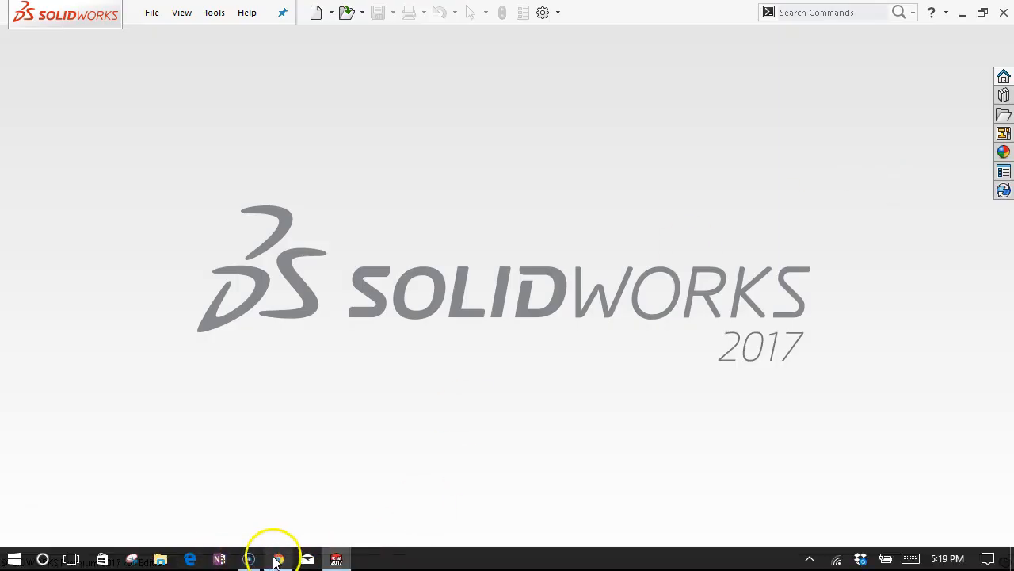
# Step: Consult the S-Clip drawing in Figure P3-6 in Chrome, and create a new SOLIDWORKS part from the Part Metric template
pyautogui.click(276, 557)
pyautogui.scroll(-2, 363, 341)
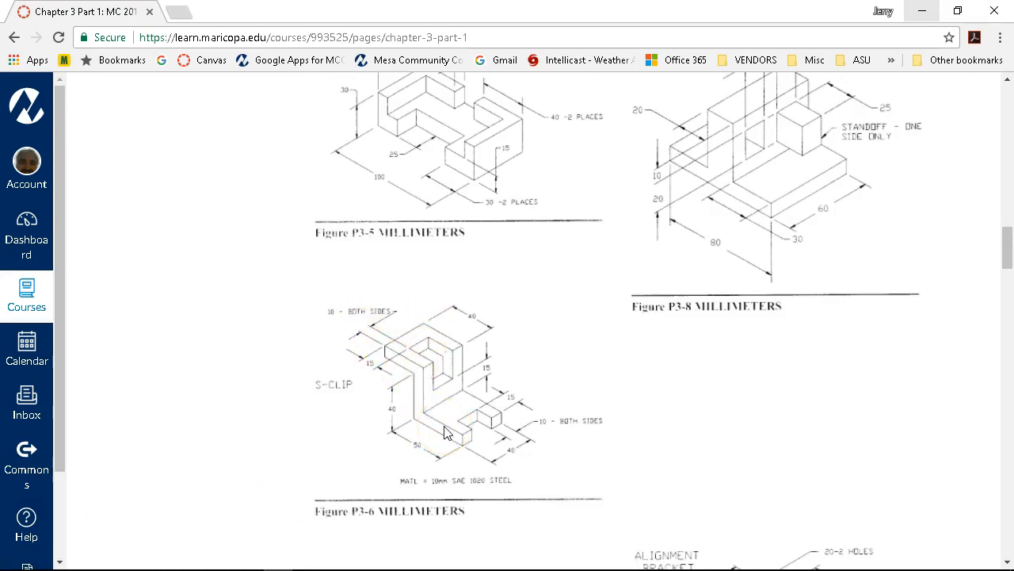
pyautogui.click(925, 9)
pyautogui.click(151, 14)
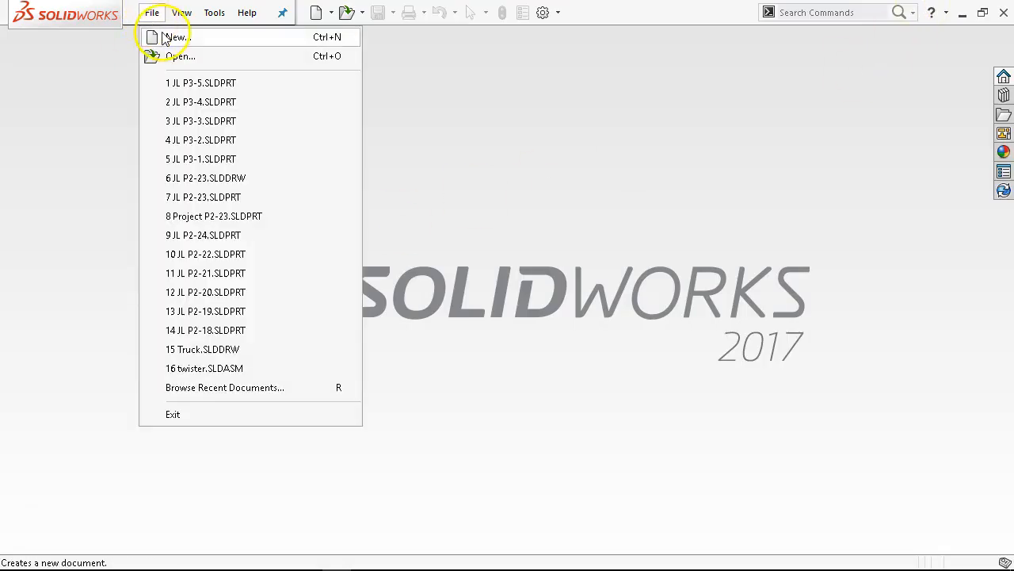
pyautogui.click(165, 37)
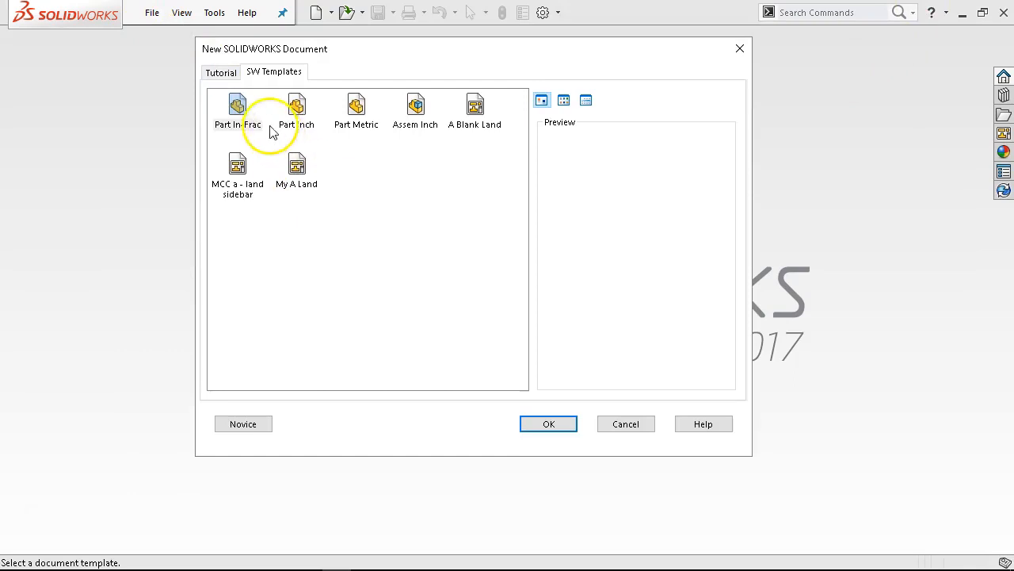
pyautogui.click(239, 107)
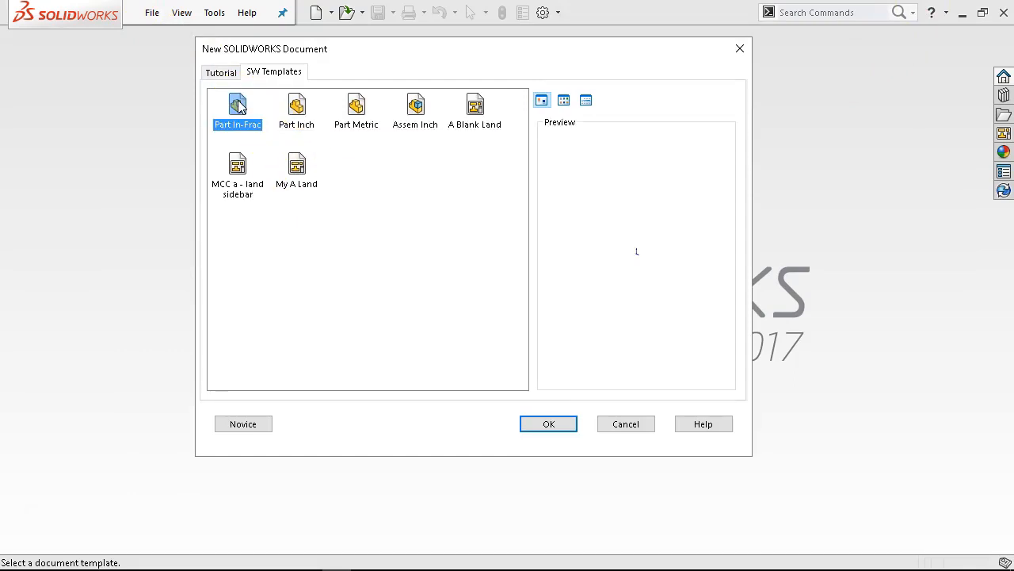
pyautogui.doubleClick(357, 107)
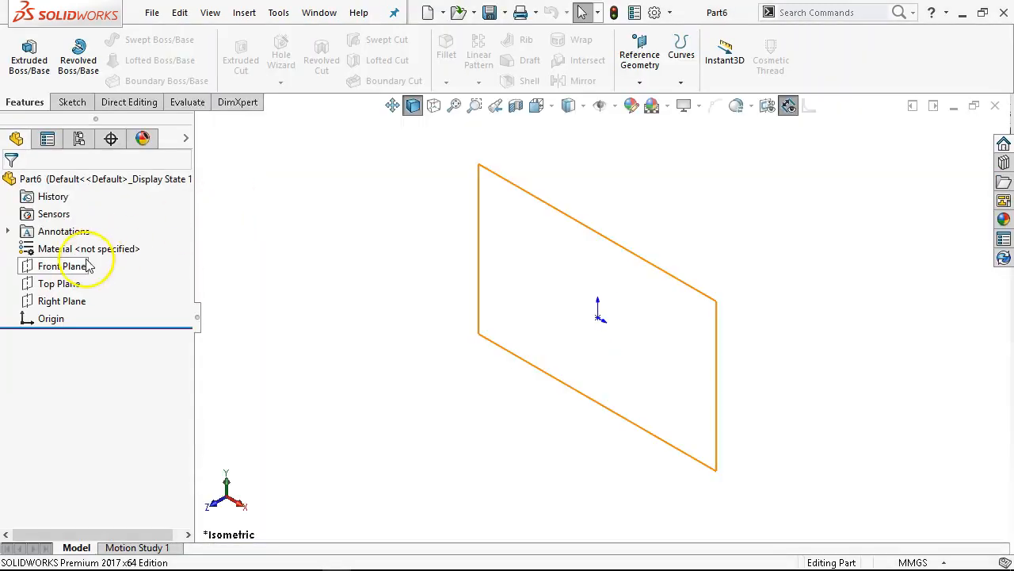
# Step: Sketch an open Z-shaped chain on the Front Plane: about 49 mm up from the origin, about 59 mm leftward, and about 30 mm rightward from the origin
pyautogui.click(80, 270)
pyautogui.click(87, 245)
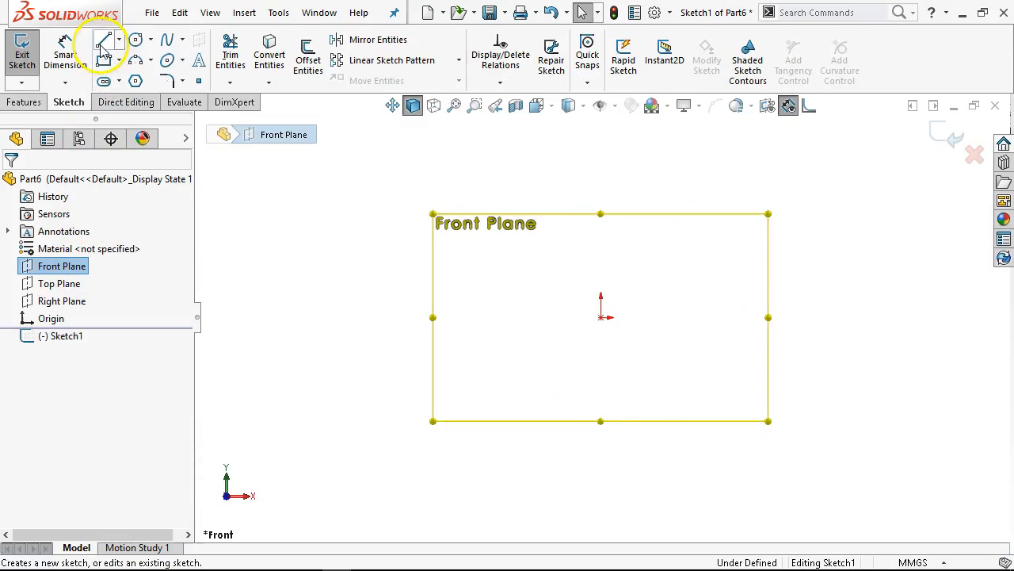
pyautogui.click(102, 39)
pyautogui.click(603, 317)
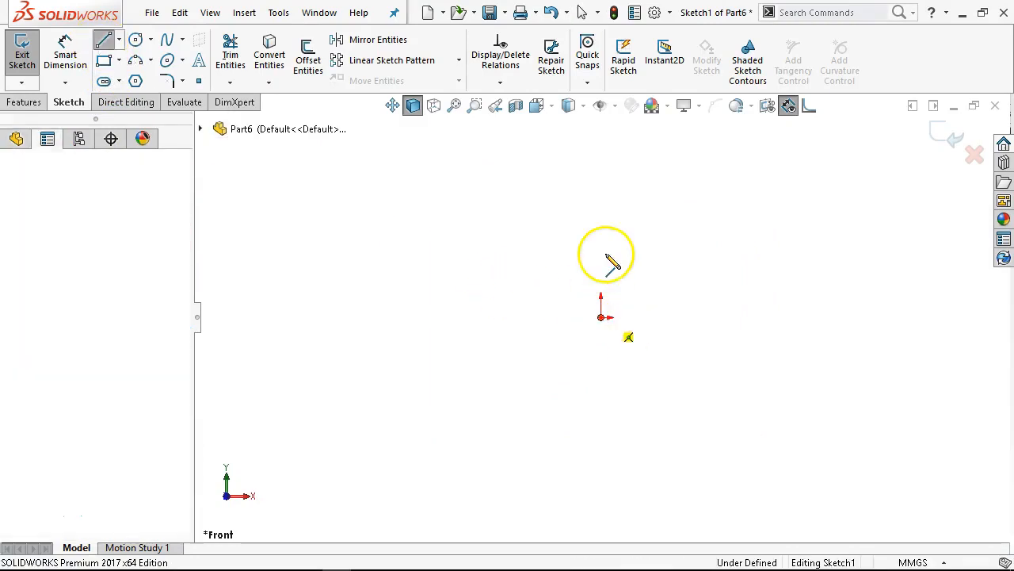
pyautogui.click(601, 181)
pyautogui.doubleClick(490, 186)
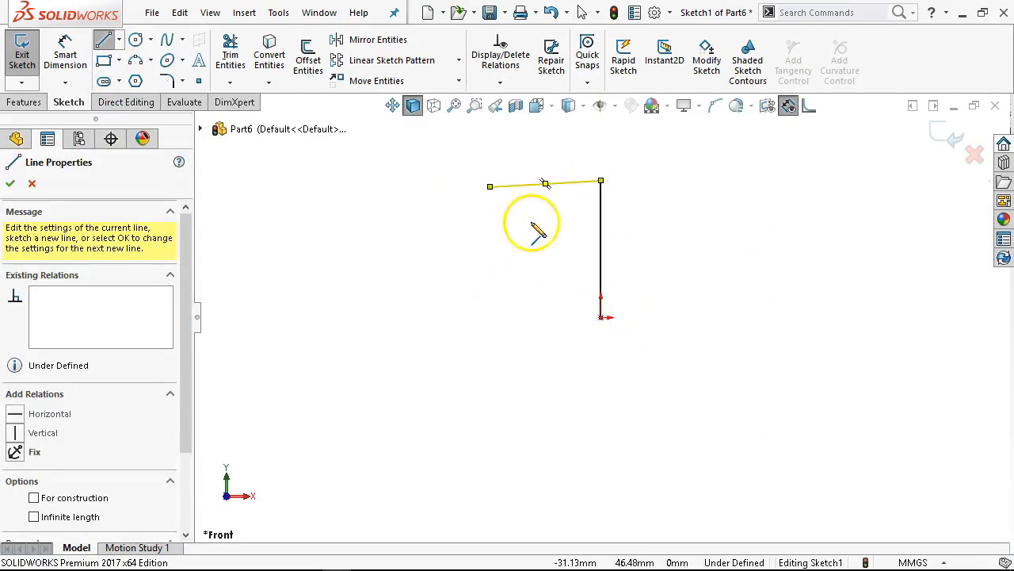
pyautogui.click(600, 317)
pyautogui.doubleClick(679, 317)
pyautogui.rightClick(676, 253)
pyautogui.click(710, 254)
# Step: Make the upper line of the Z-shaped chain horizontal and dimension its length to 40 mm
pyautogui.click(513, 185)
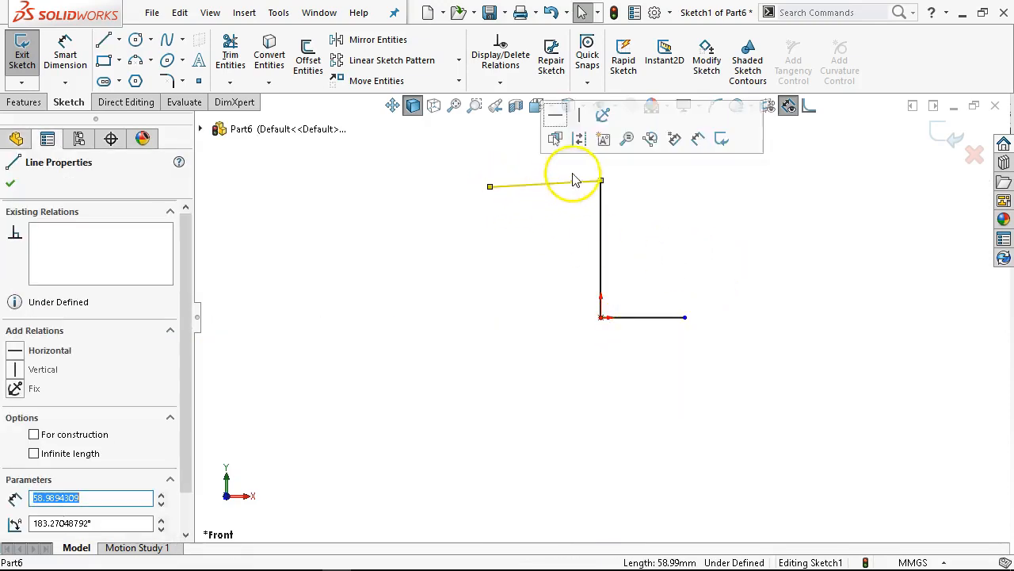
pyautogui.click(555, 116)
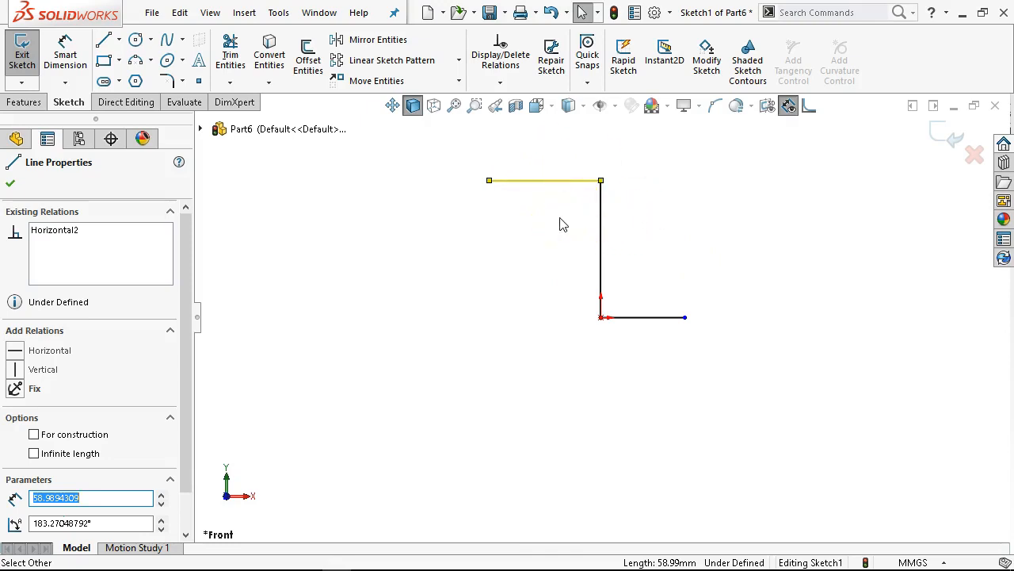
pyautogui.click(59, 61)
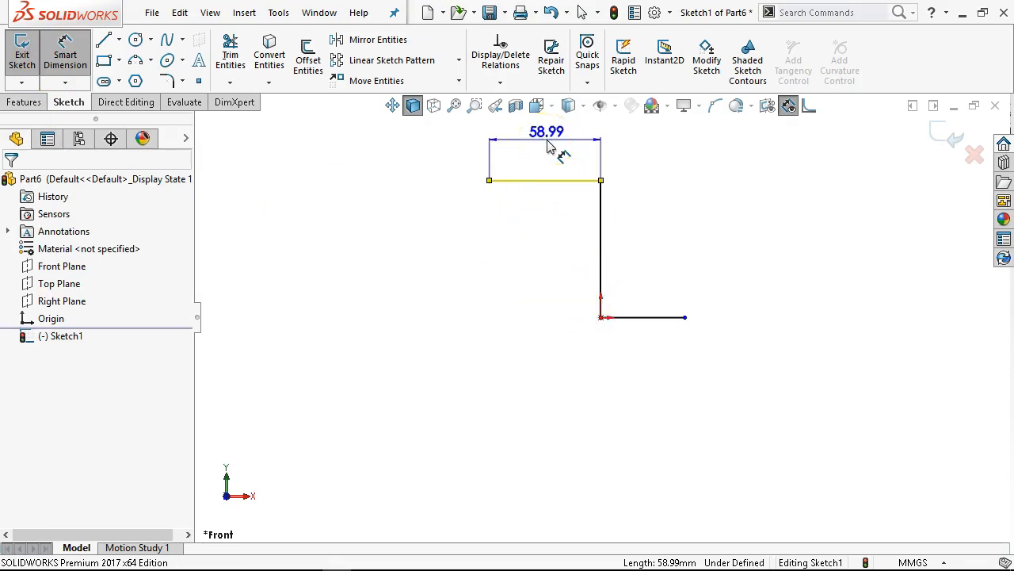
pyautogui.click(547, 146)
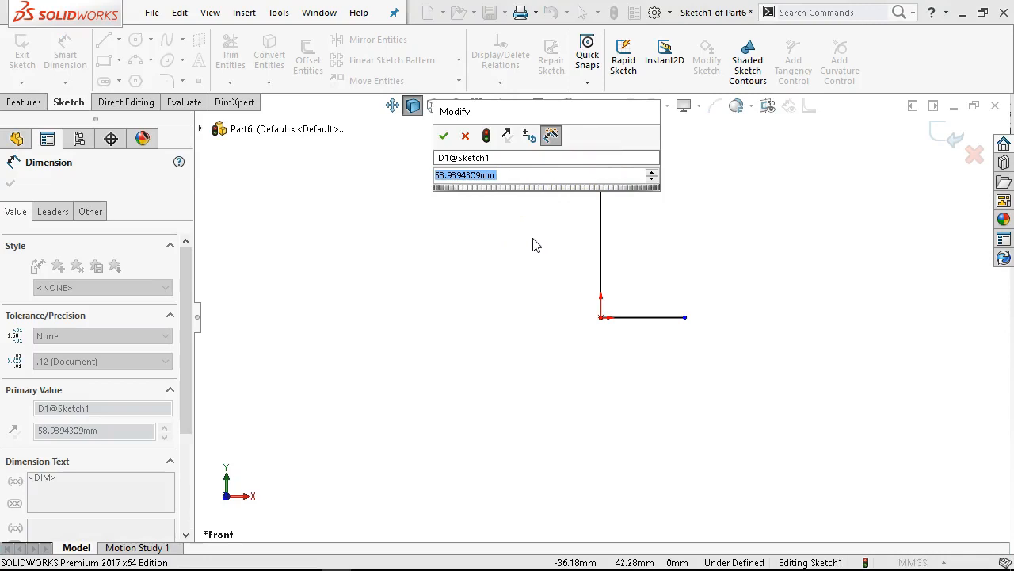
pyautogui.write('40')
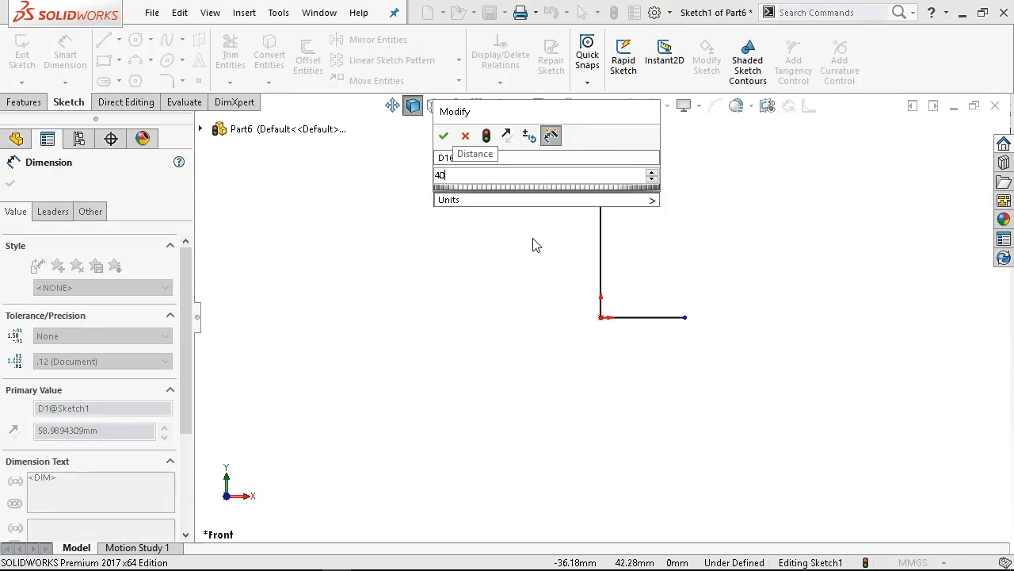
pyautogui.press('Return')
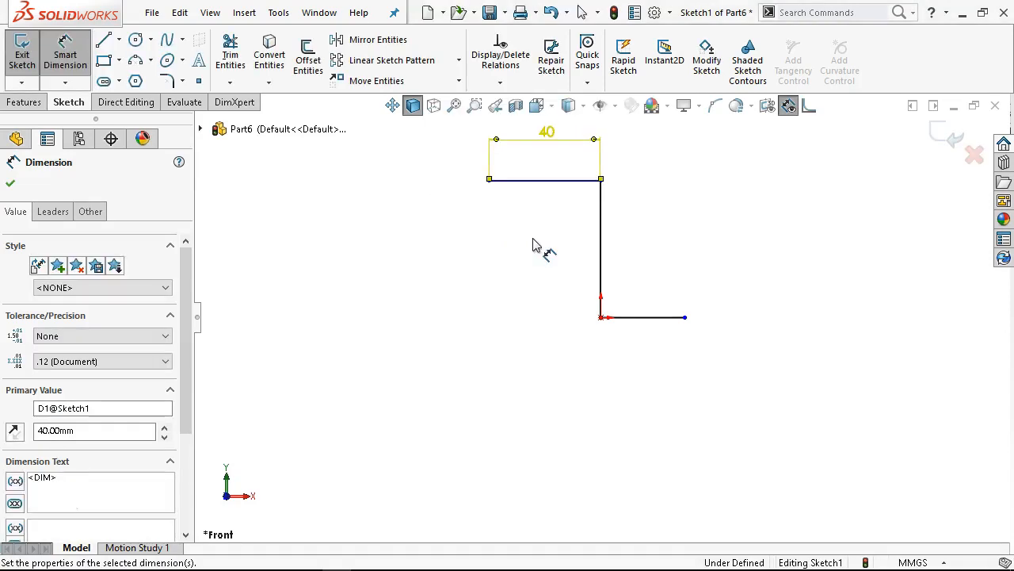
# Step: Dimension the vertical line to 30 mm and the lower horizontal line to 40 mm
pyautogui.click(604, 242)
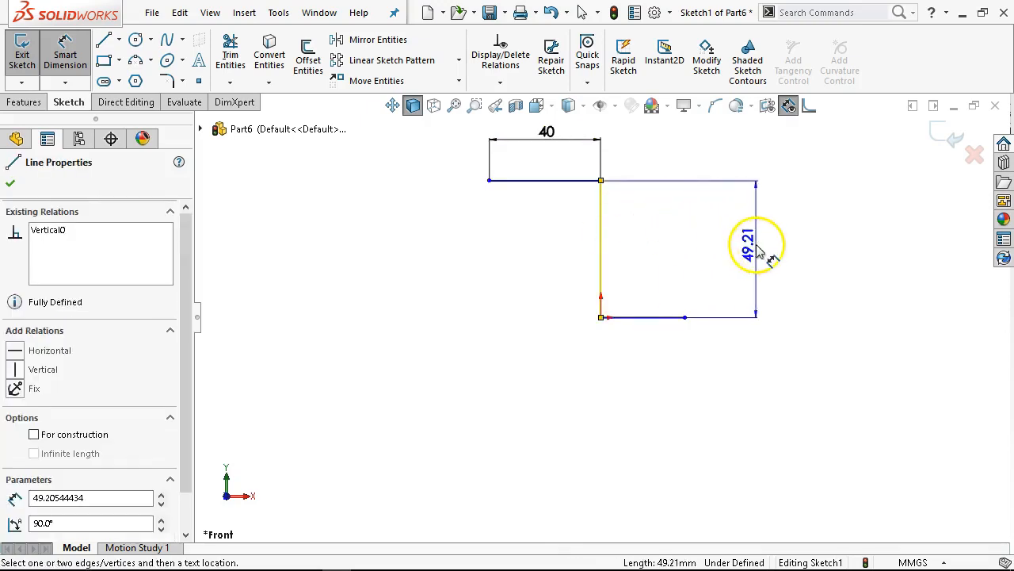
pyautogui.click(769, 259)
pyautogui.write('30')
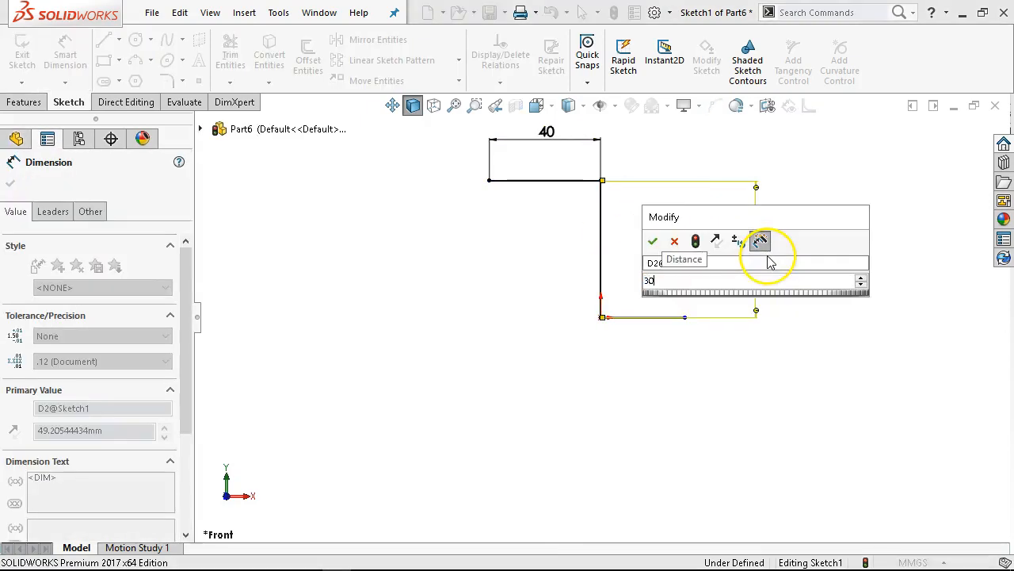
pyautogui.press('Return')
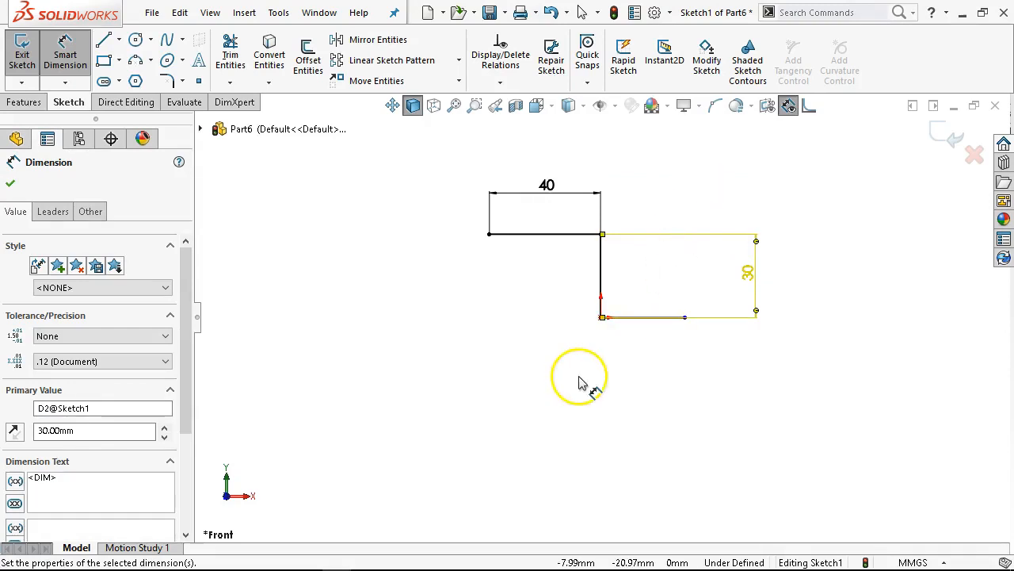
pyautogui.click(624, 319)
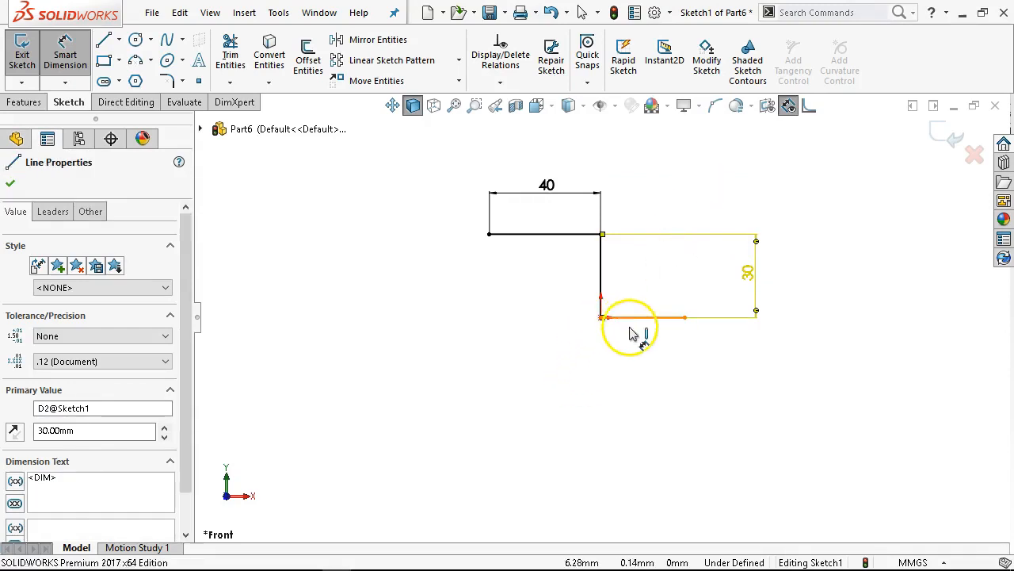
pyautogui.click(644, 378)
pyautogui.write('40')
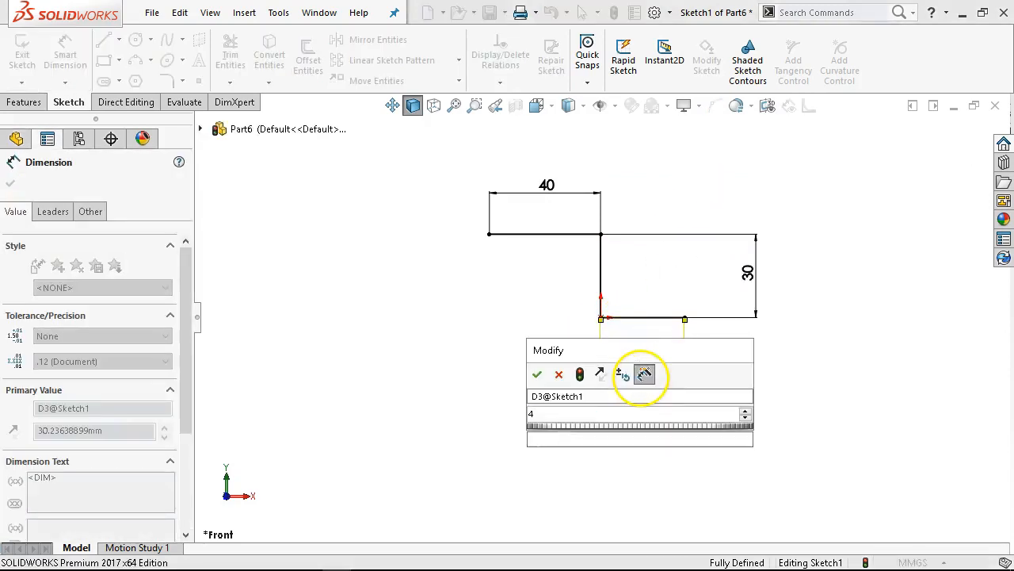
pyautogui.press('Return')
pyautogui.rightClick(675, 177)
pyautogui.click(712, 221)
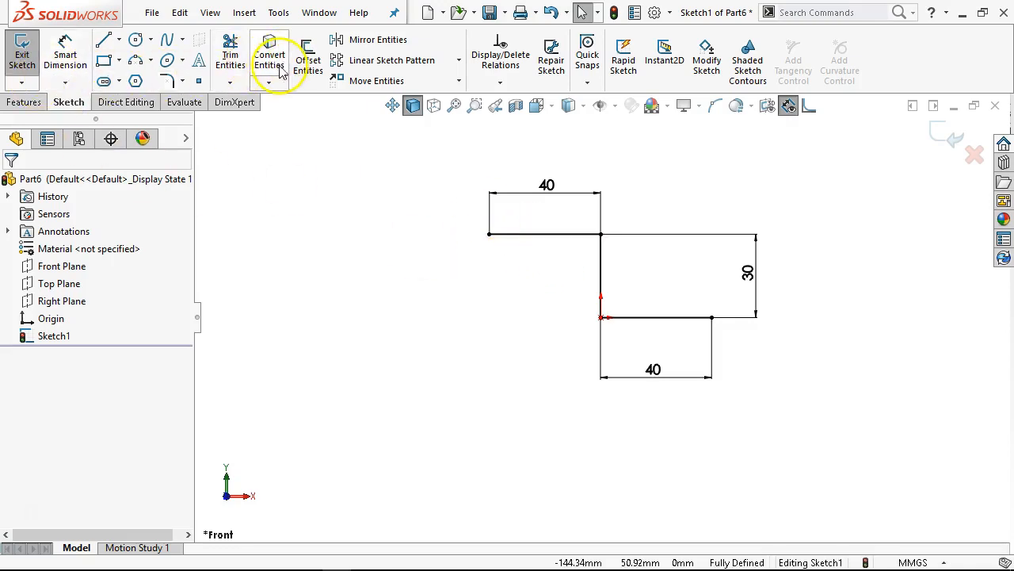
# Step: Offset the line chain 10 mm in reverse with line-capped ends, and move the thickness and lower length dimensions clear of the profile
pyautogui.click(306, 63)
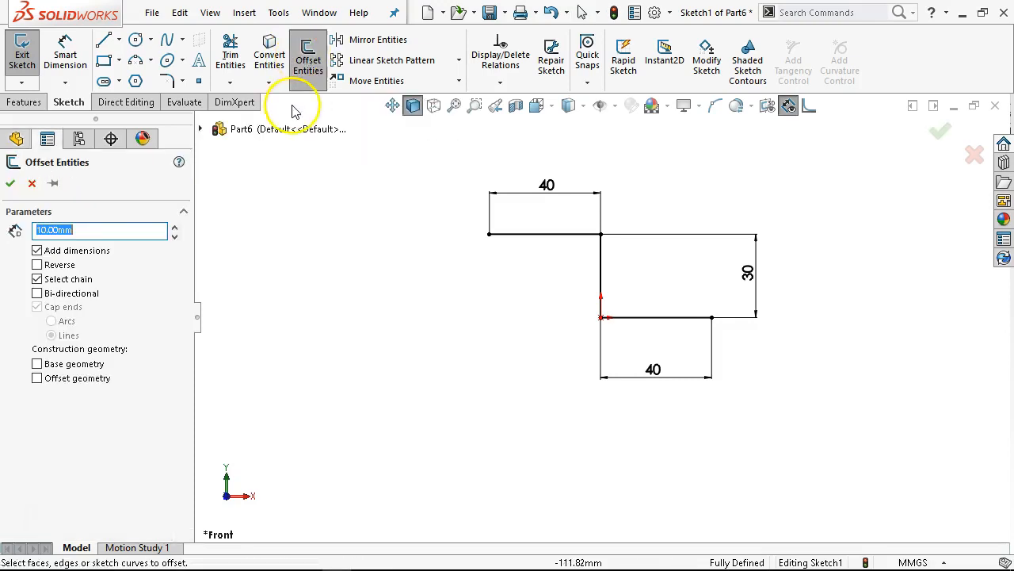
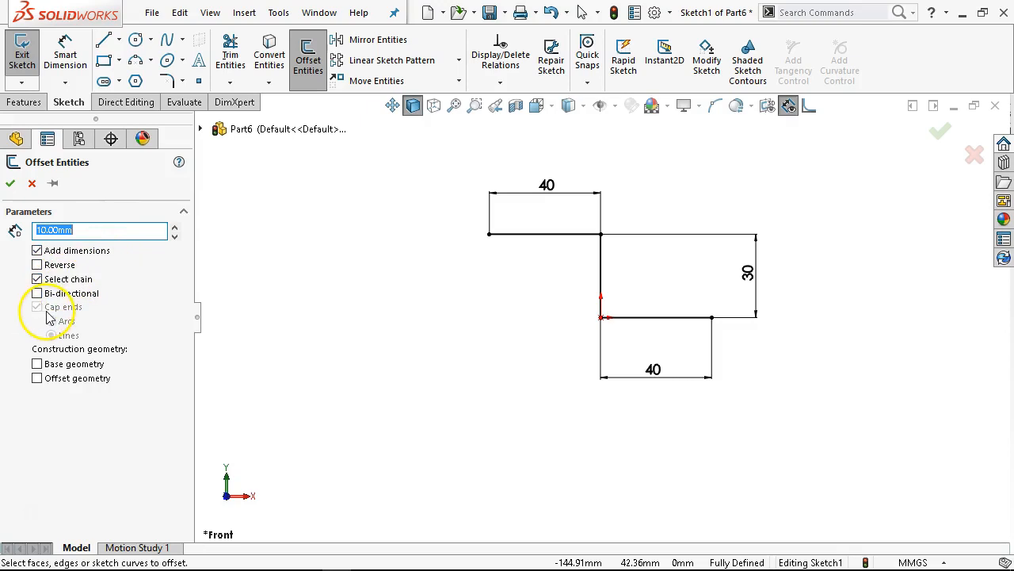
pyautogui.click(567, 234)
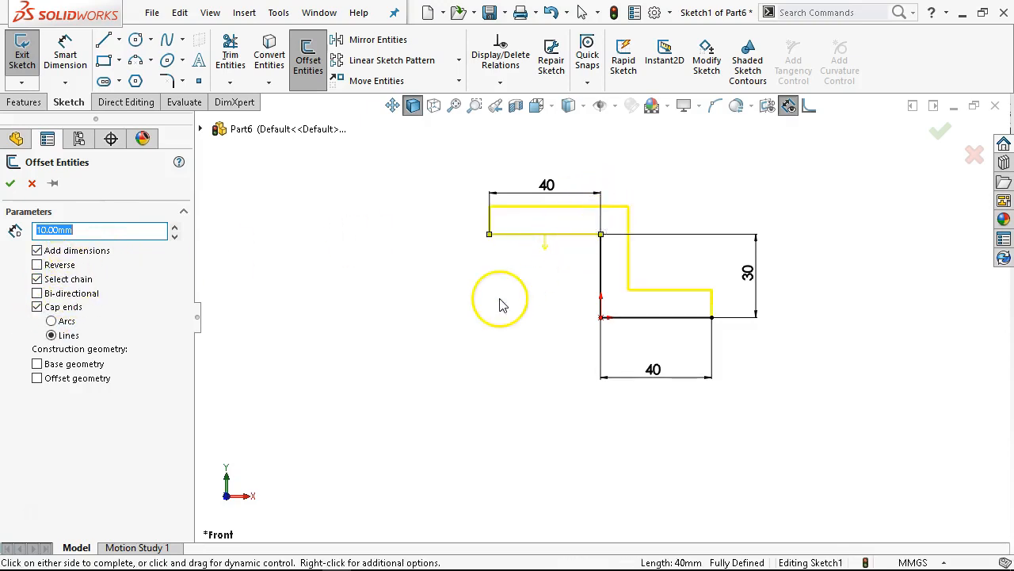
pyautogui.click(35, 264)
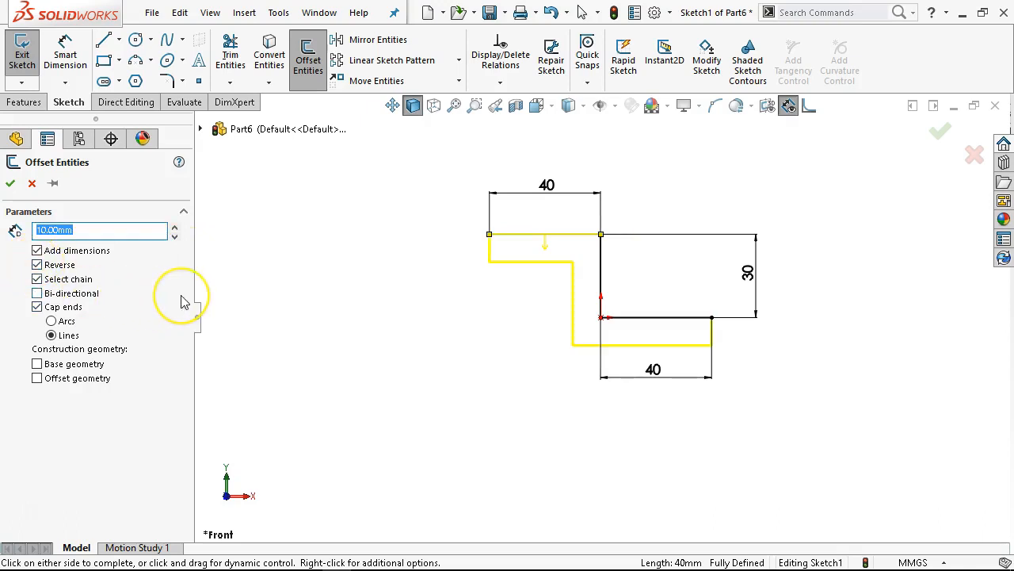
pyautogui.click(10, 184)
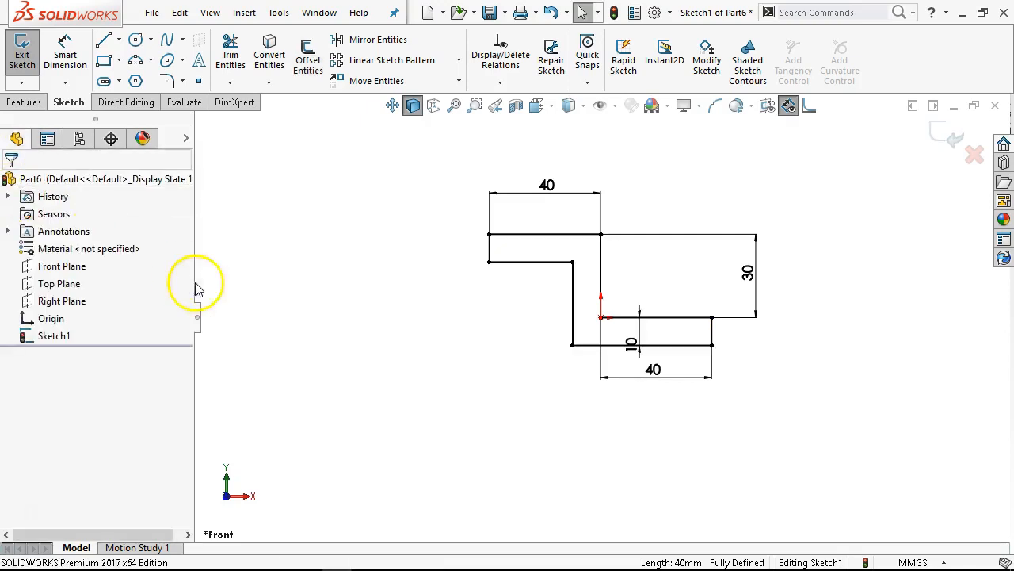
pyautogui.moveTo(639, 345)
pyautogui.mouseDown()
pyautogui.moveTo(748, 372)
pyautogui.moveTo(807, 400)
pyautogui.mouseUp()
pyautogui.moveTo(657, 381); pyautogui.dragTo(657, 420)
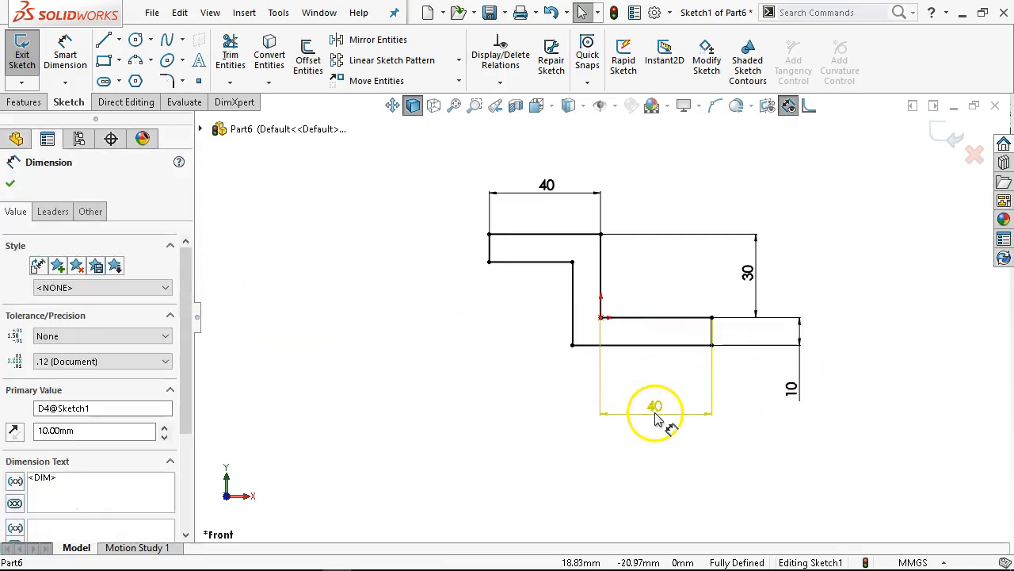
# Step: Check the lengths of the bottom and vertical offset lines, and set the vertical line's dimension to 40 mm
pyautogui.click(639, 347)
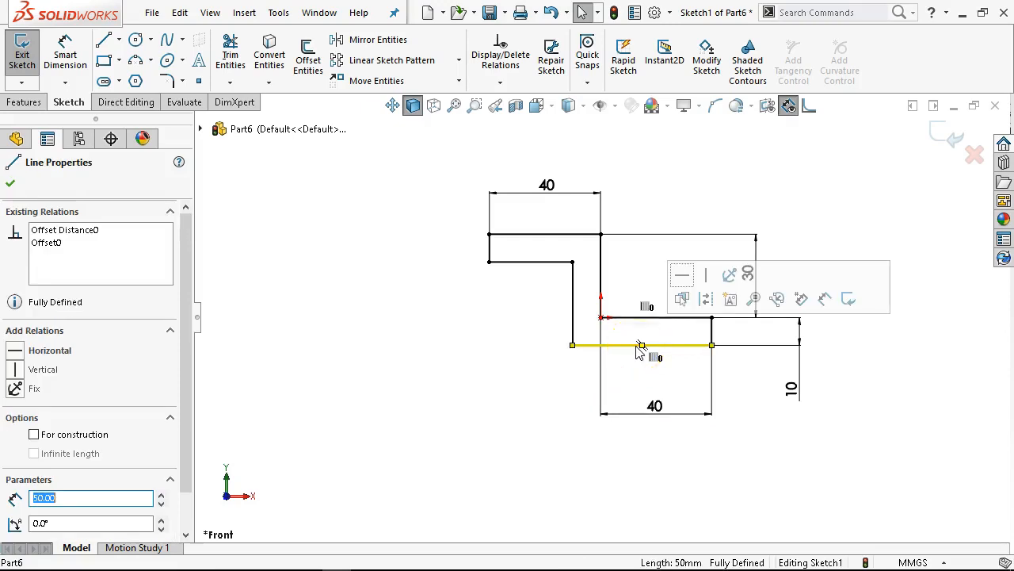
pyautogui.click(571, 309)
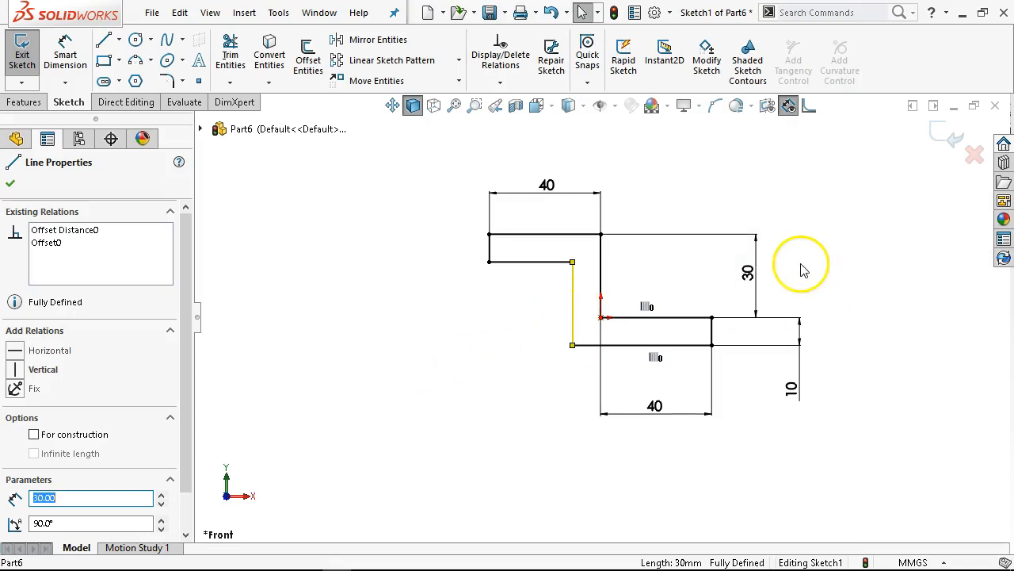
pyautogui.click(755, 279)
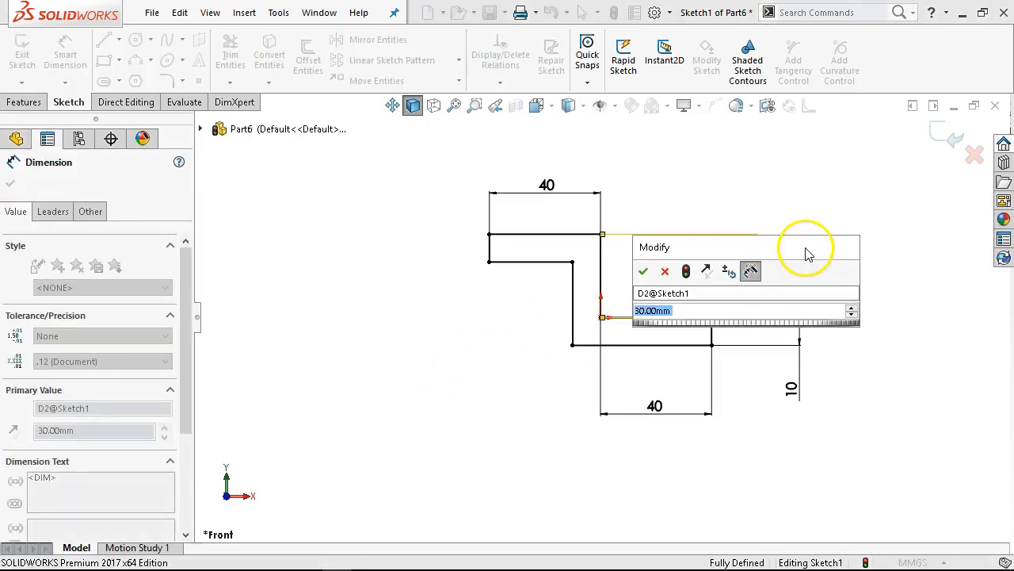
pyautogui.write('40')
pyautogui.press('Return')
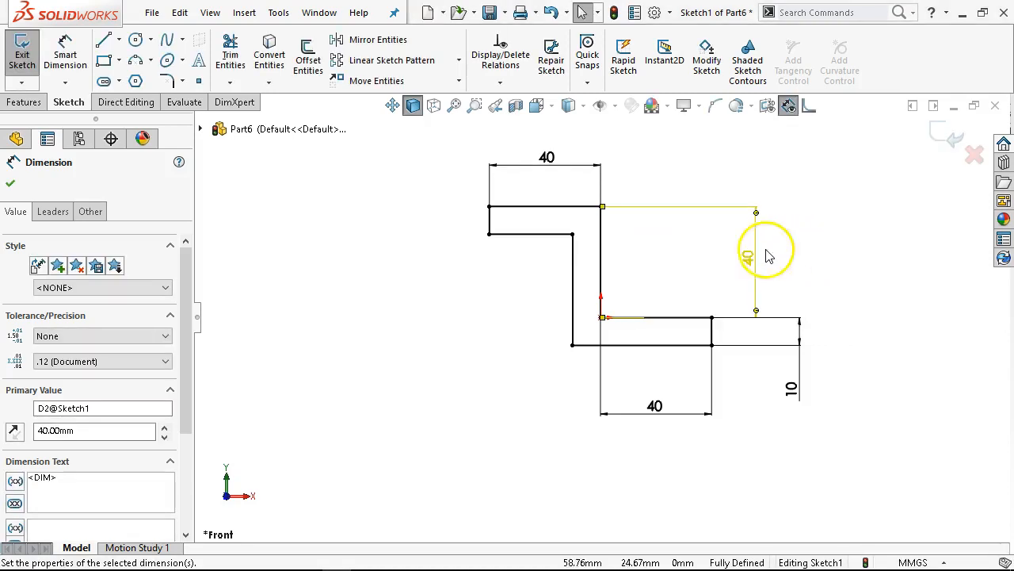
# Step: Add a driven dimension for the length of the inner vertical offset line and place it beside the profile
pyautogui.click(549, 207)
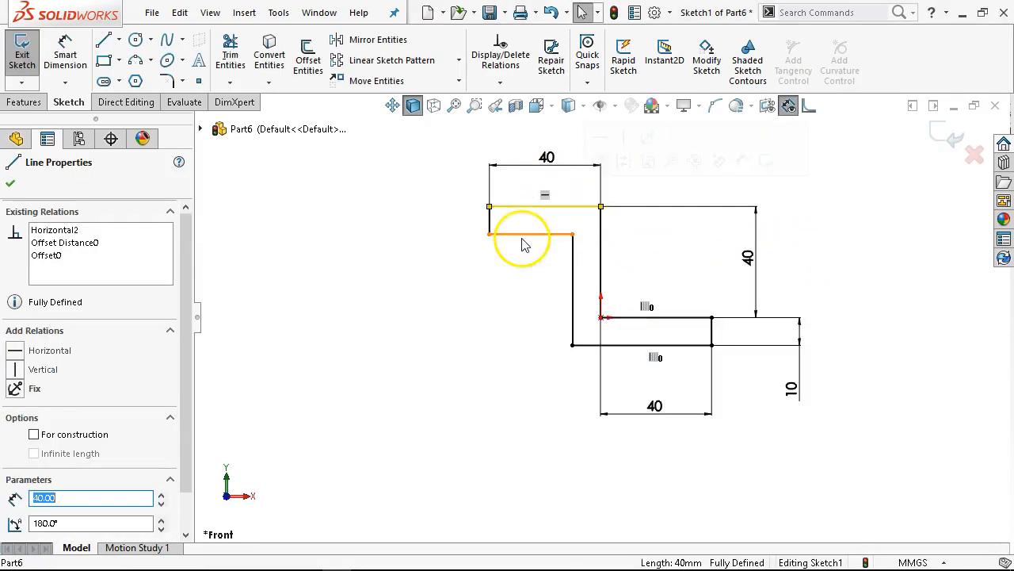
pyautogui.click(550, 271)
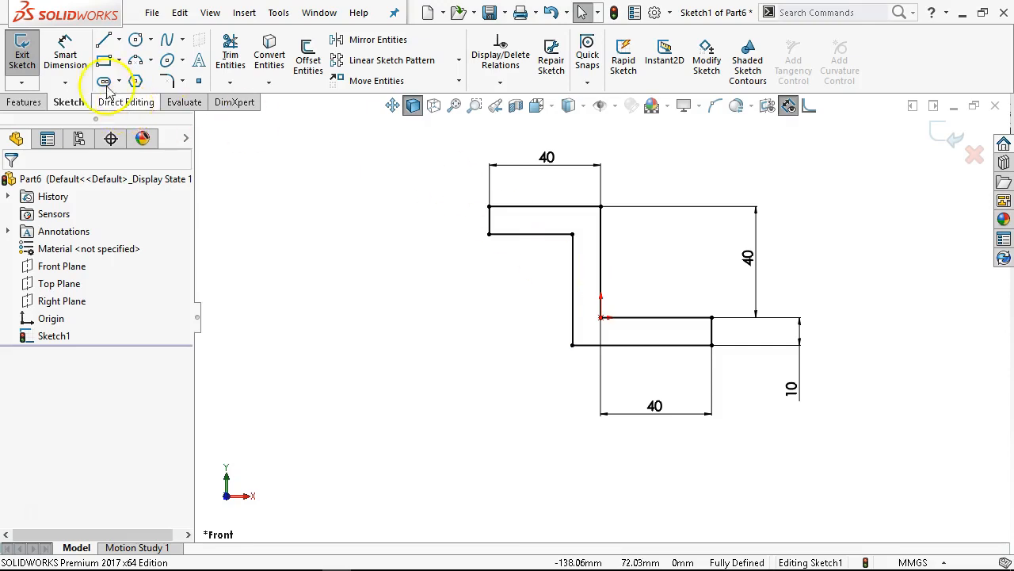
pyautogui.click(65, 53)
pyautogui.click(576, 302)
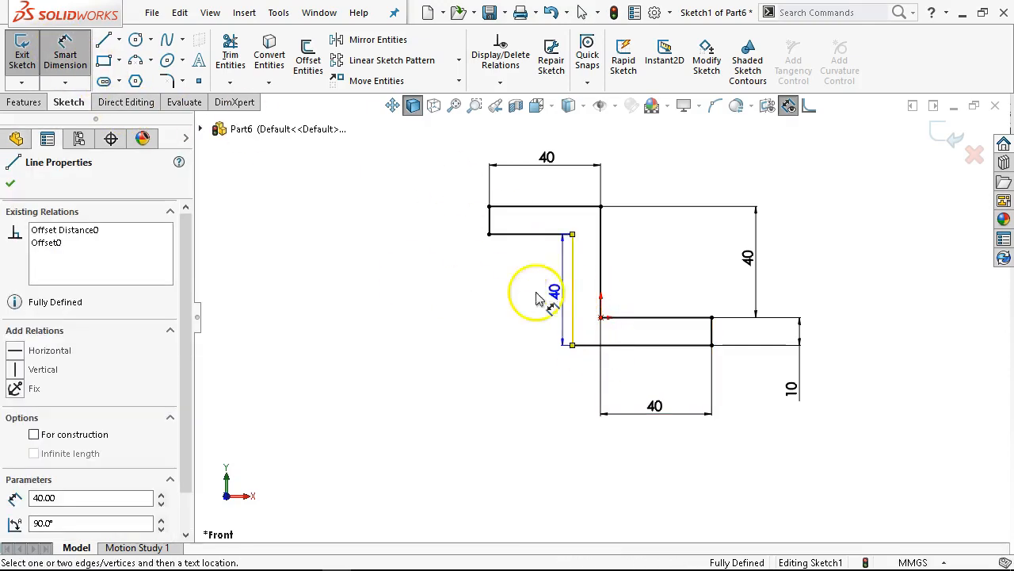
pyautogui.click(432, 291)
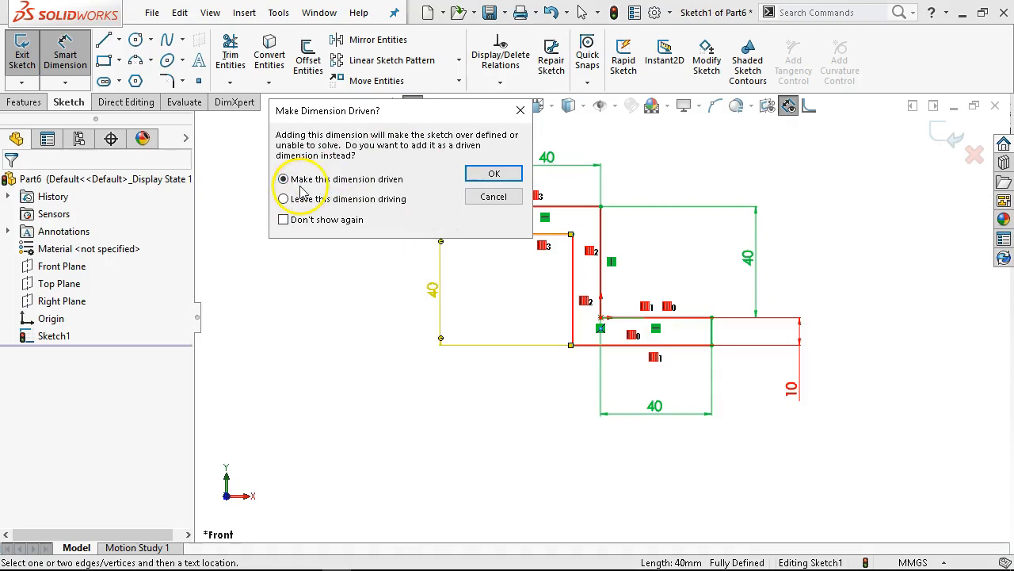
pyautogui.click(476, 175)
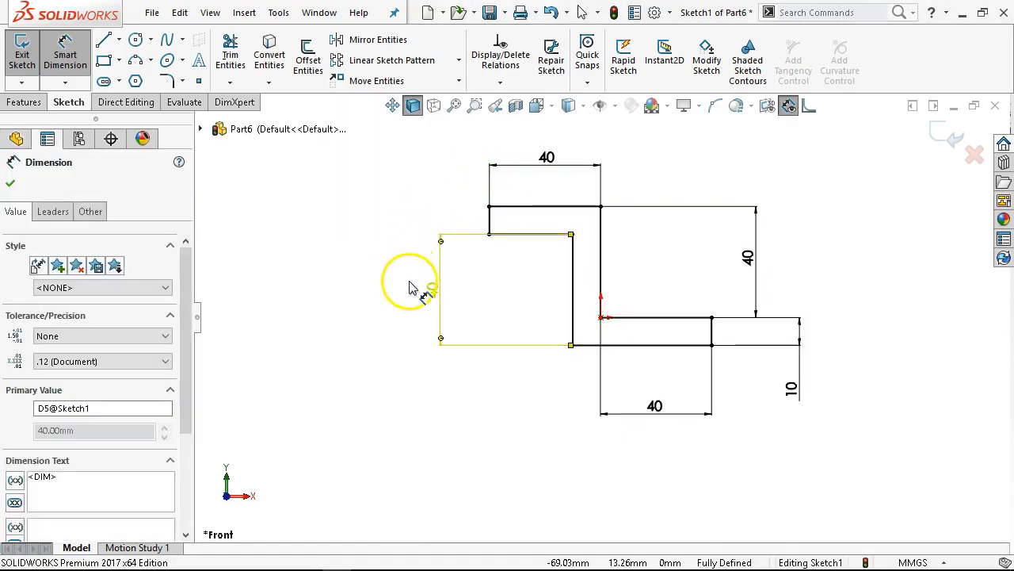
pyautogui.rightClick(373, 288)
pyautogui.click(415, 338)
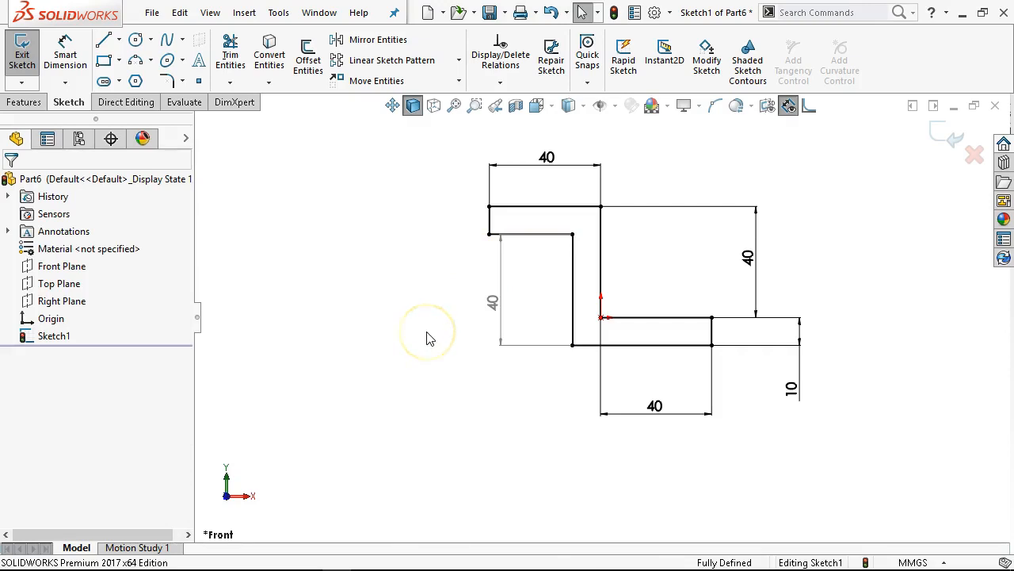
# Step: Add a driven dimension for the bottom offset line's length, and move the 10 mm thickness dimension closer to the profile
pyautogui.click(65, 55)
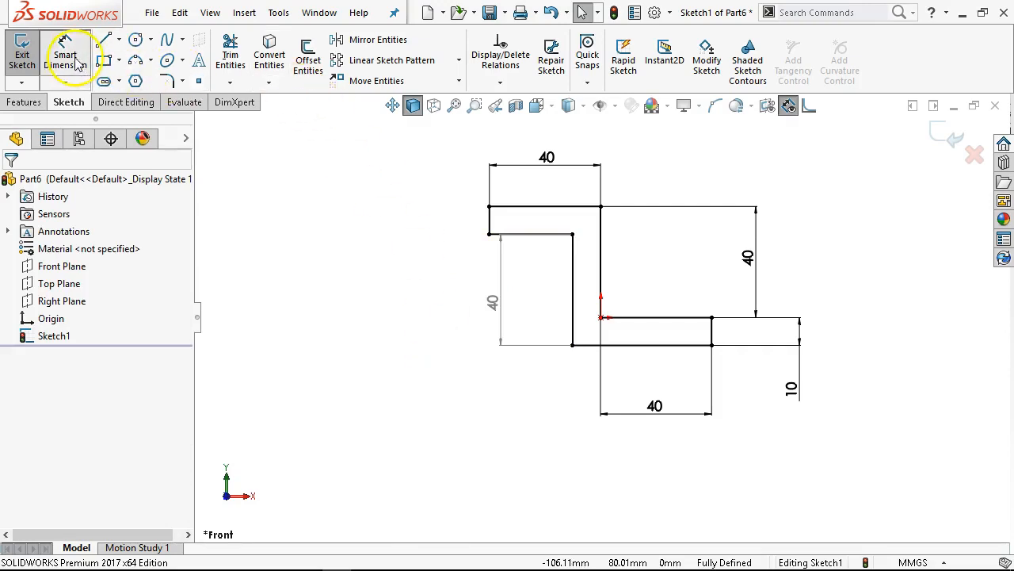
pyautogui.click(652, 346)
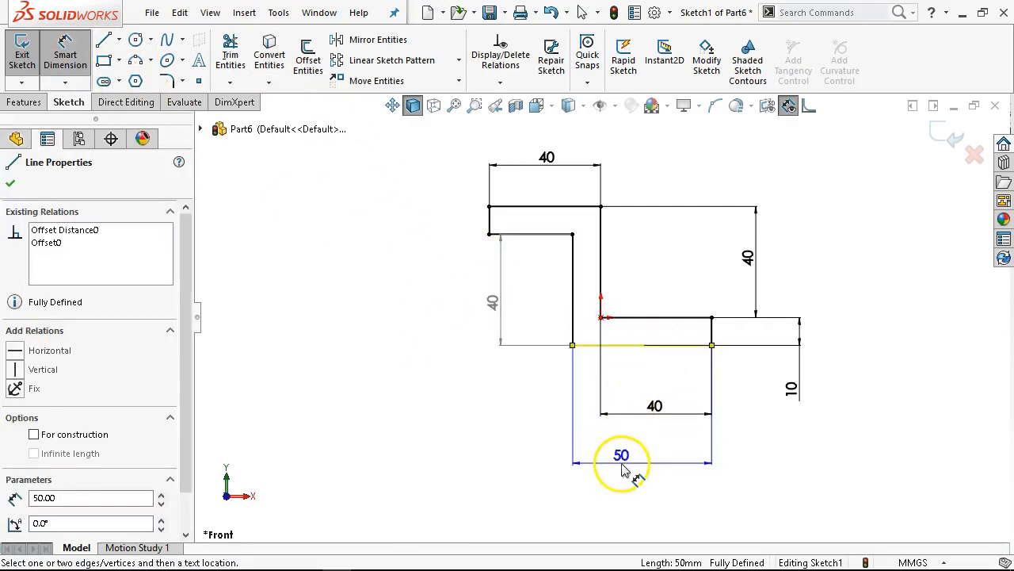
pyautogui.click(638, 460)
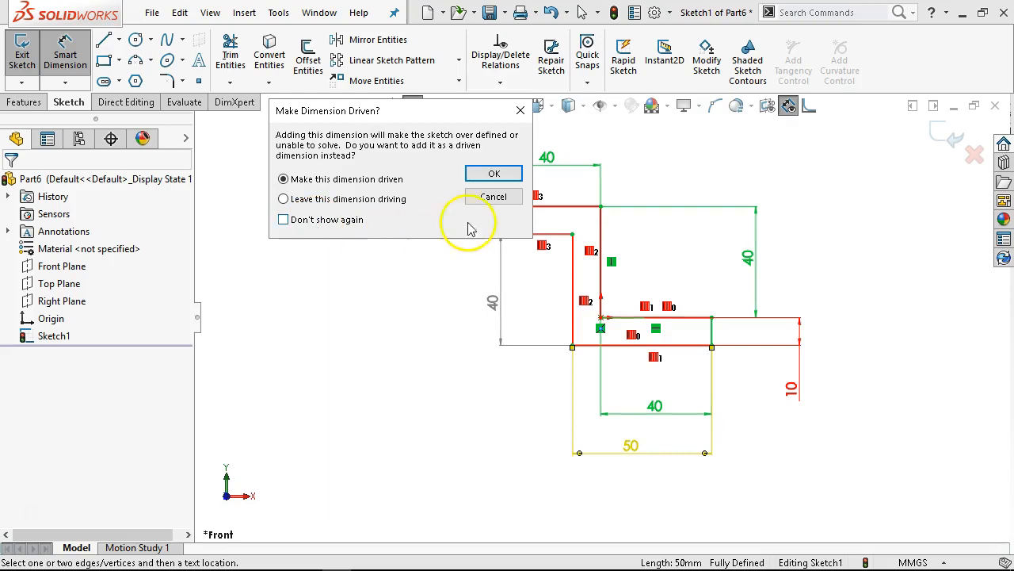
pyautogui.click(494, 176)
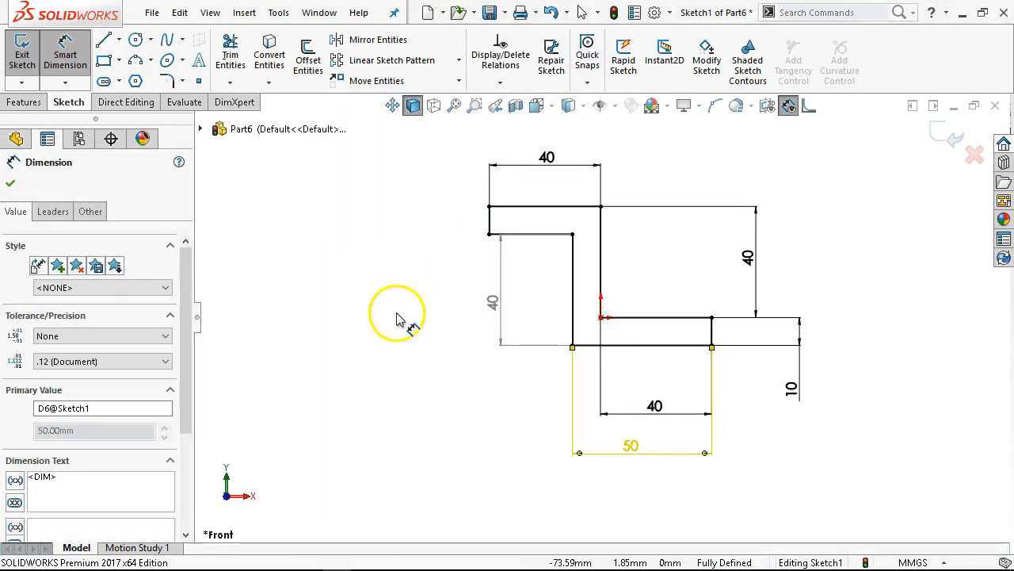
pyautogui.rightClick(691, 190)
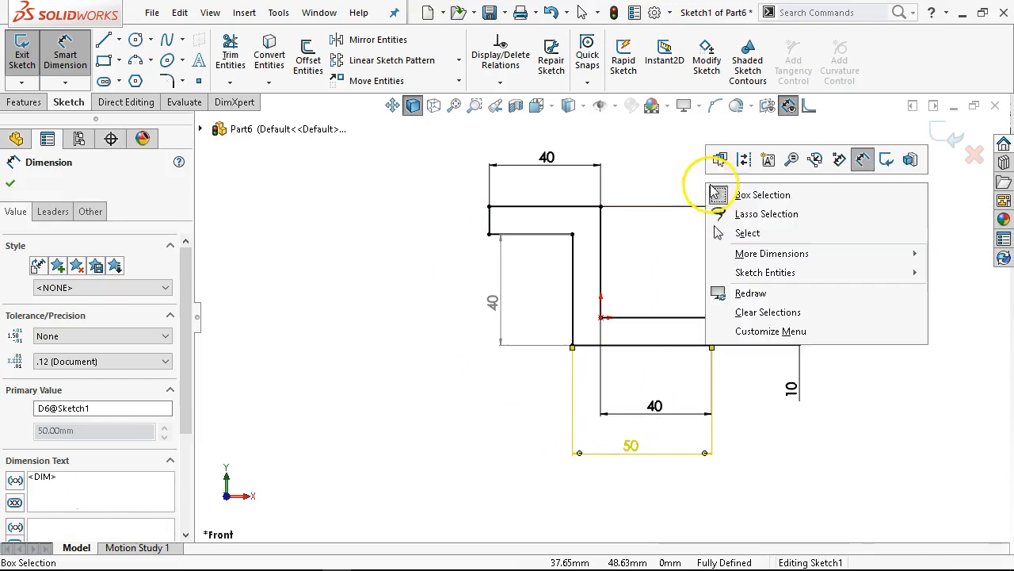
pyautogui.click(755, 229)
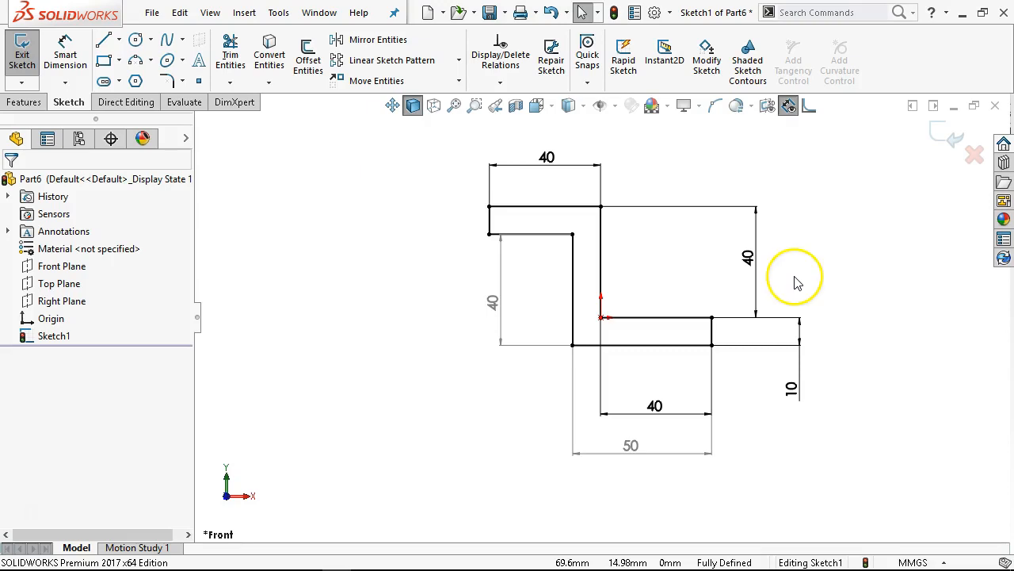
pyautogui.moveTo(802, 394); pyautogui.dragTo(753, 385)
pyautogui.click(802, 404)
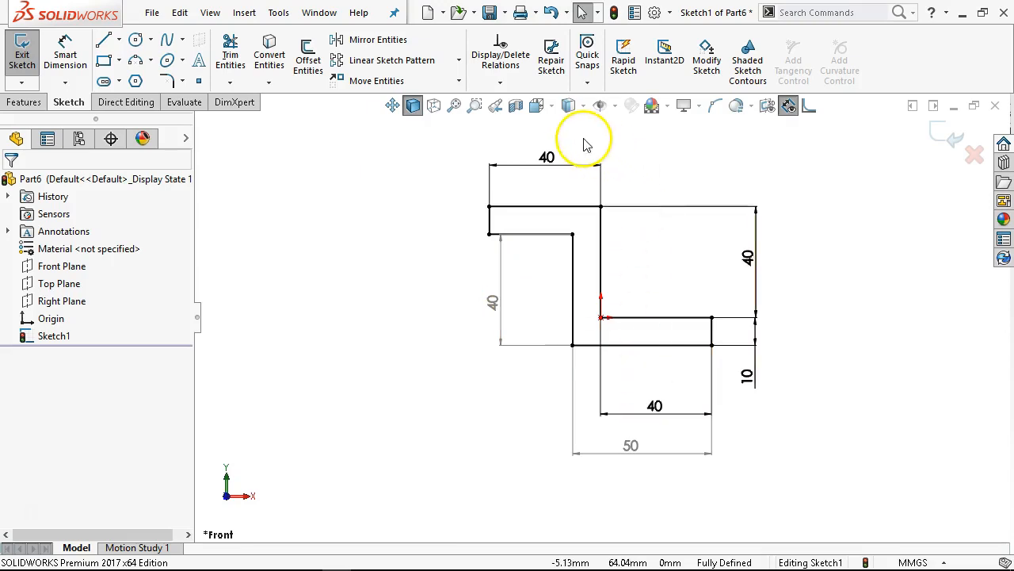
# Step: Extrude the Z-shaped profile 40 mm as a Mid Plane boss
pyautogui.click(23, 101)
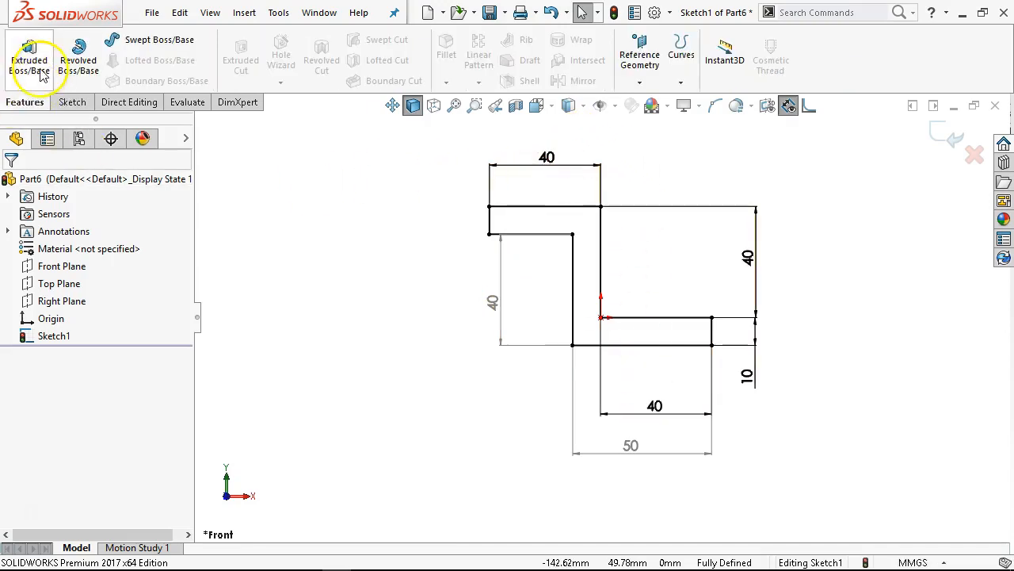
pyautogui.click(40, 70)
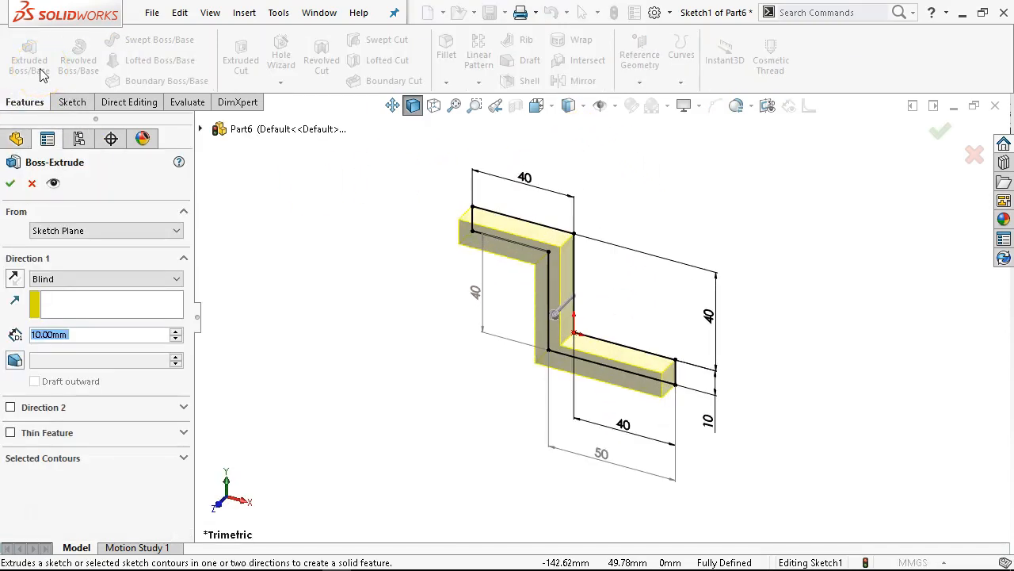
pyautogui.write('40')
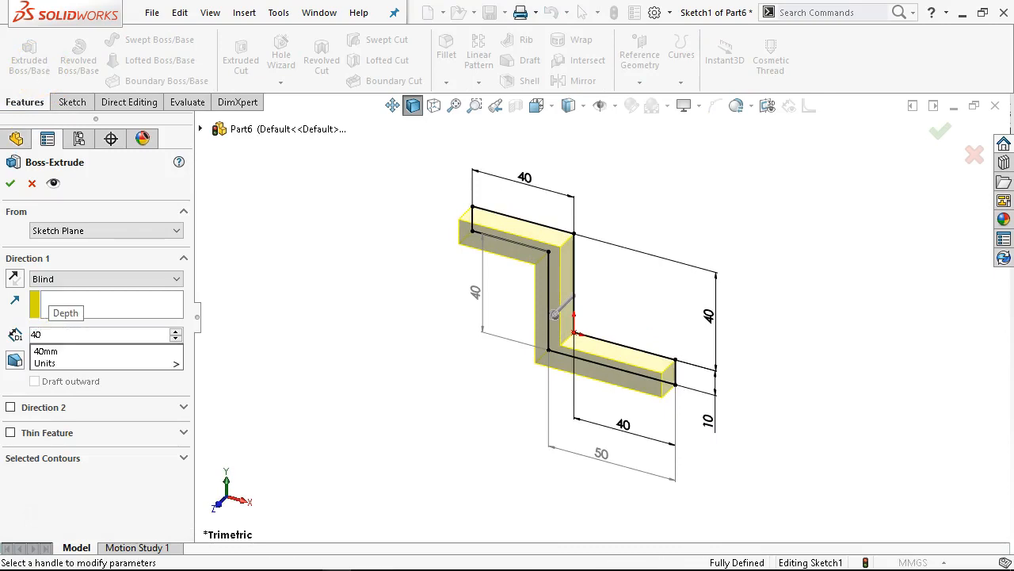
pyautogui.click(73, 284)
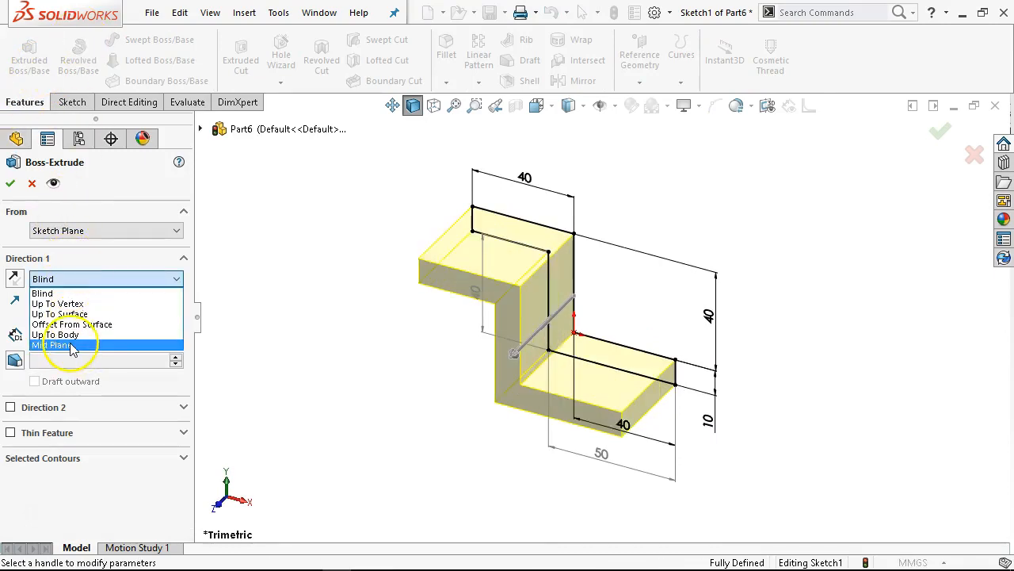
pyautogui.click(71, 345)
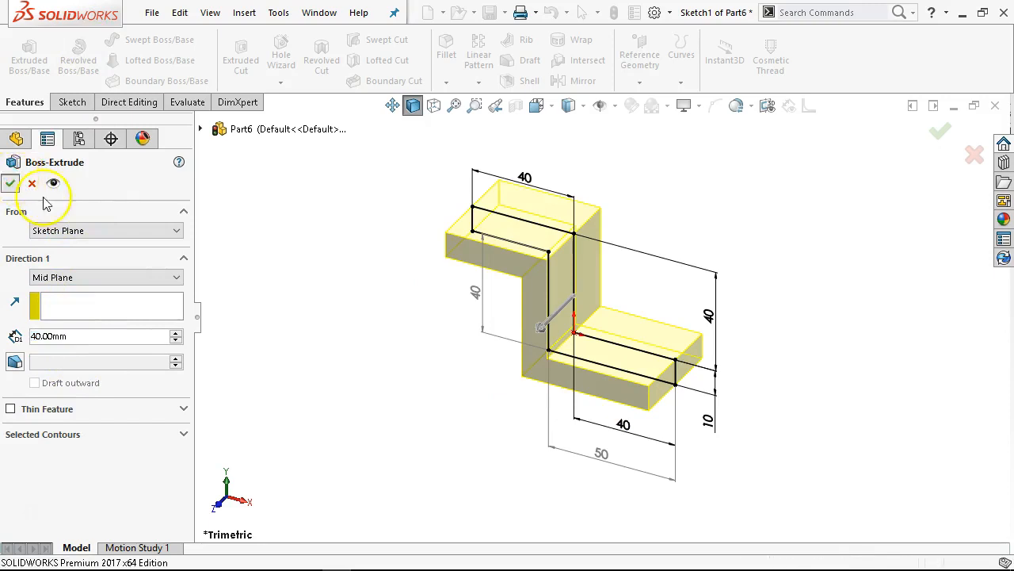
pyautogui.click(11, 183)
# Step: Start a sketch on the top face of the upper flange and draw a corner rectangle near the step edge
pyautogui.click(531, 219)
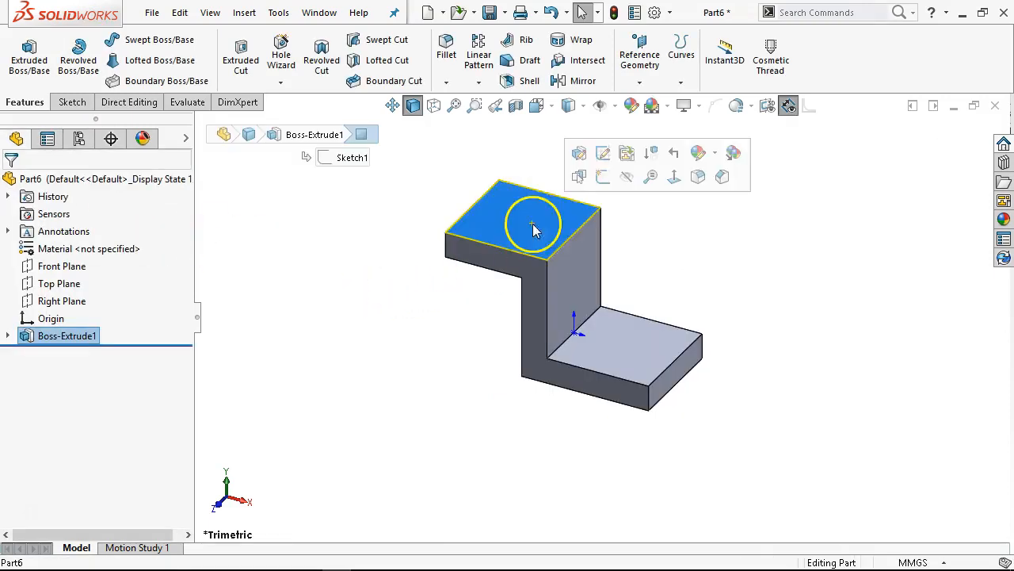
pyautogui.click(602, 181)
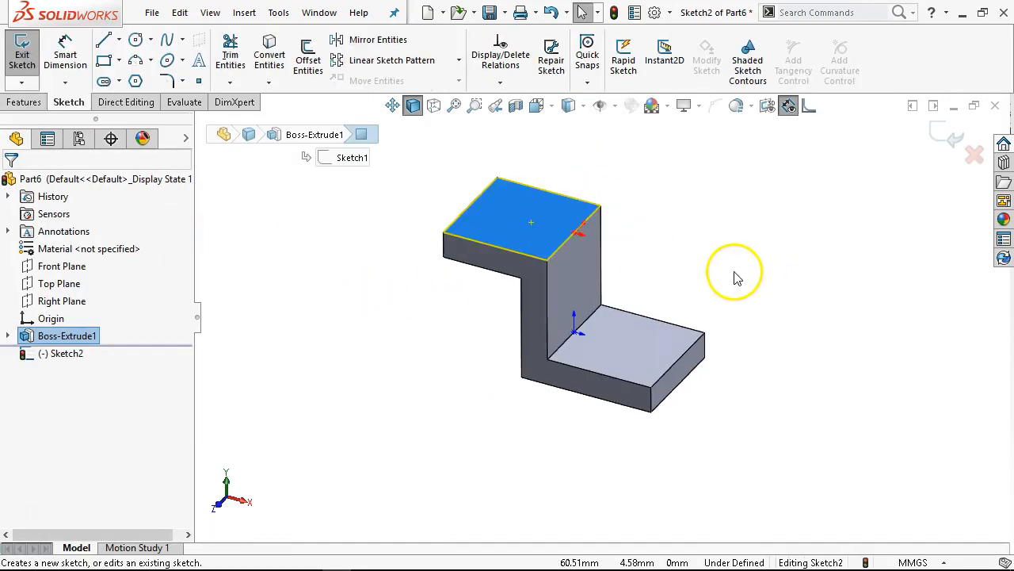
pyautogui.click(103, 60)
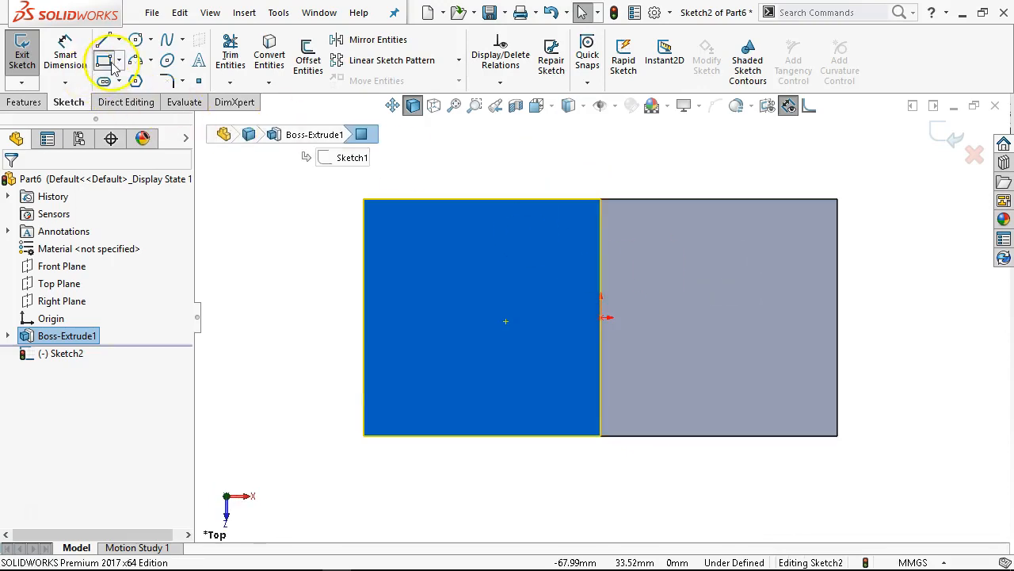
pyautogui.click(482, 266)
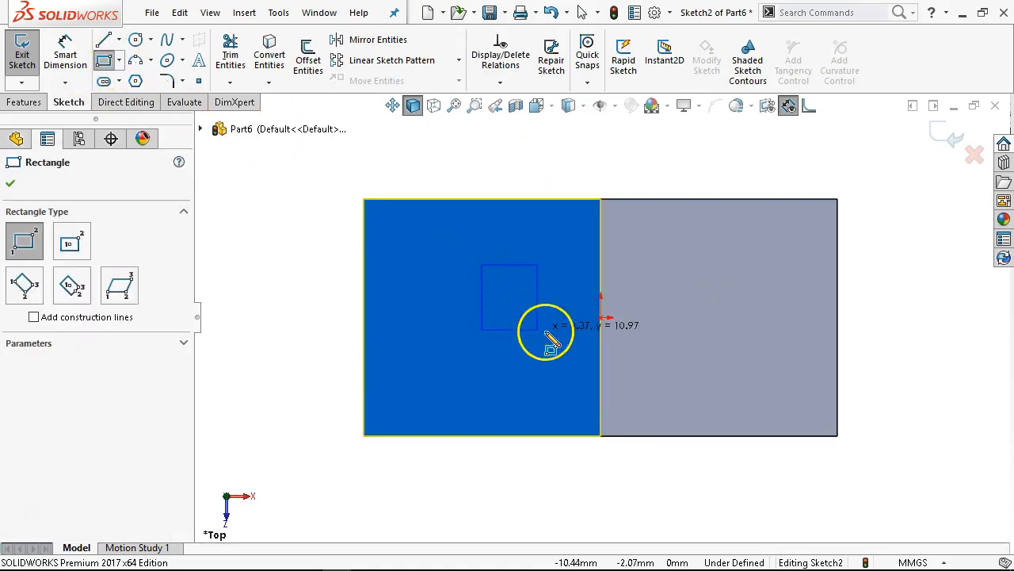
pyautogui.click(575, 360)
pyautogui.rightClick(575, 358)
pyautogui.click(634, 360)
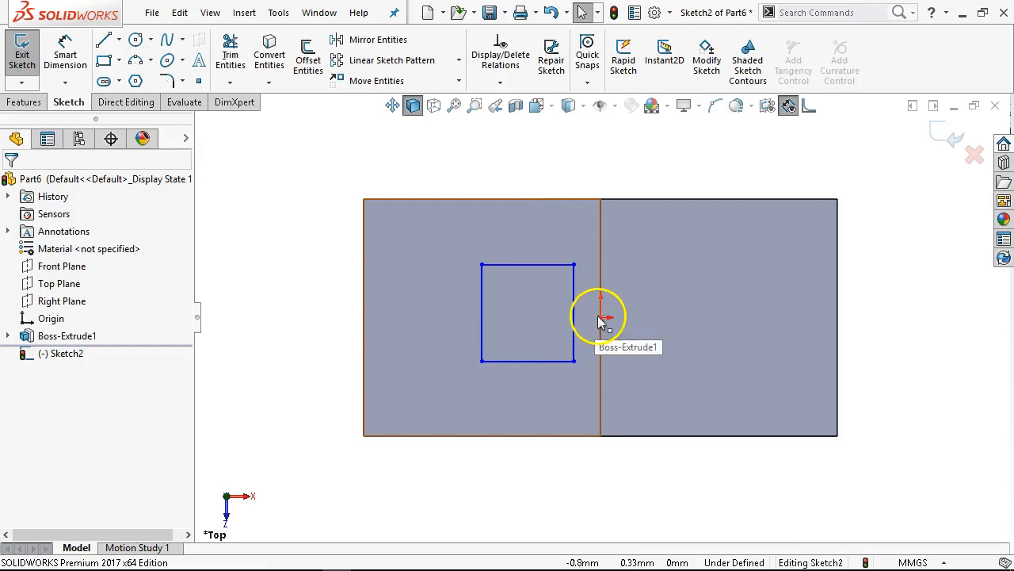
# Step: Add a Midpoint relation between the origin and the rectangle side nearest to it
pyautogui.click(602, 317)
pyautogui.click(573, 328)
pyautogui.keyDown('ctrl'); pyautogui.click(601, 317); pyautogui.keyUp('ctrl')
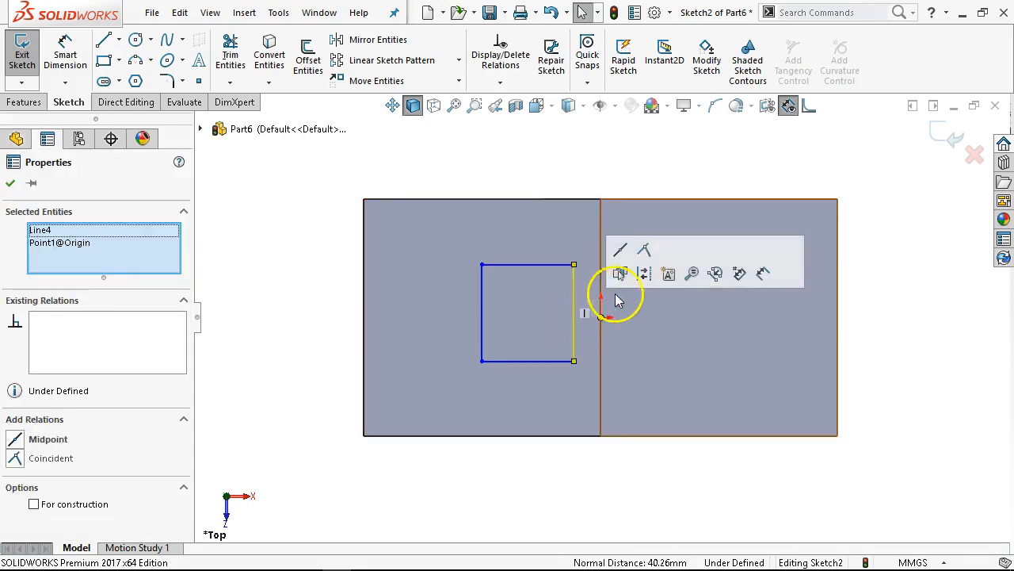
pyautogui.click(619, 272)
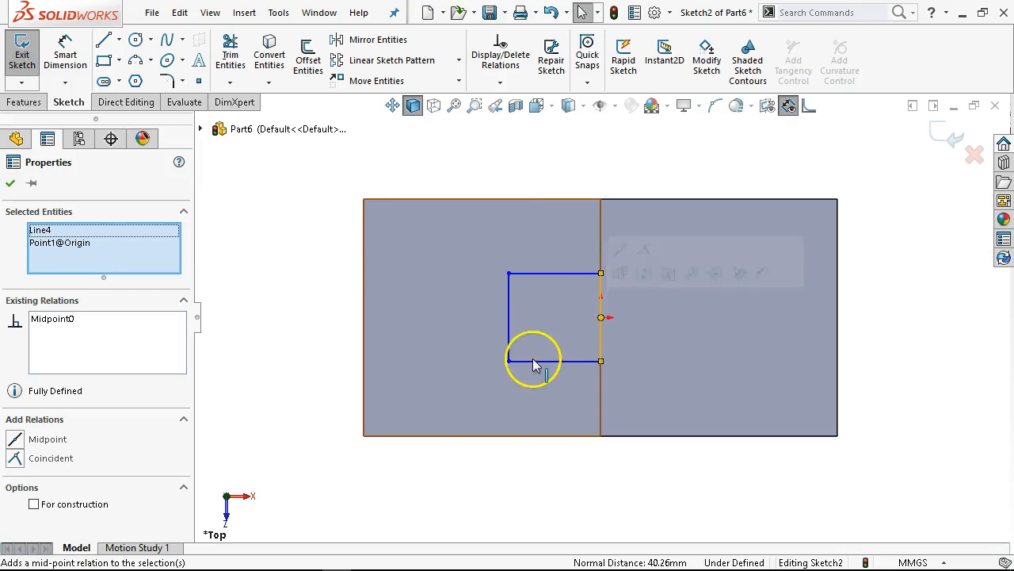
pyautogui.click(64, 63)
pyautogui.press('Escape')
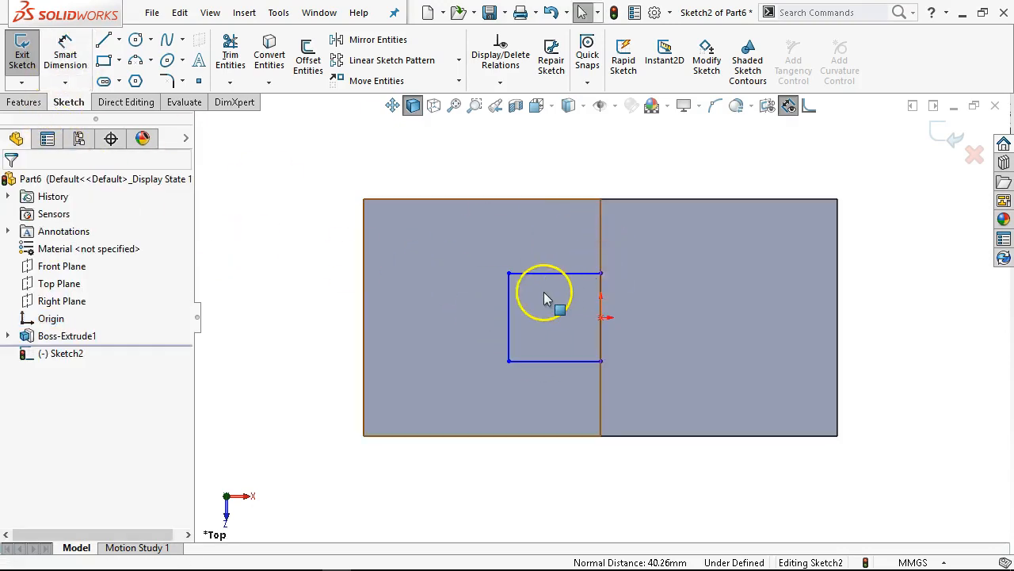
# Step: Dimension the distance from the flange's outer end edge to the rectangle's parallel side as 15 mm
pyautogui.click(510, 323)
pyautogui.click(366, 329)
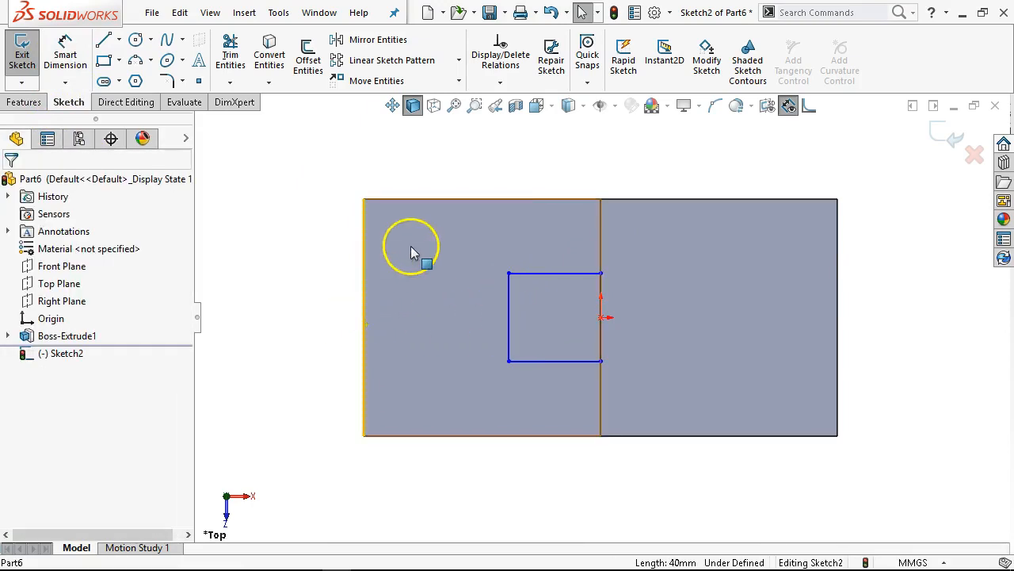
pyautogui.click(65, 57)
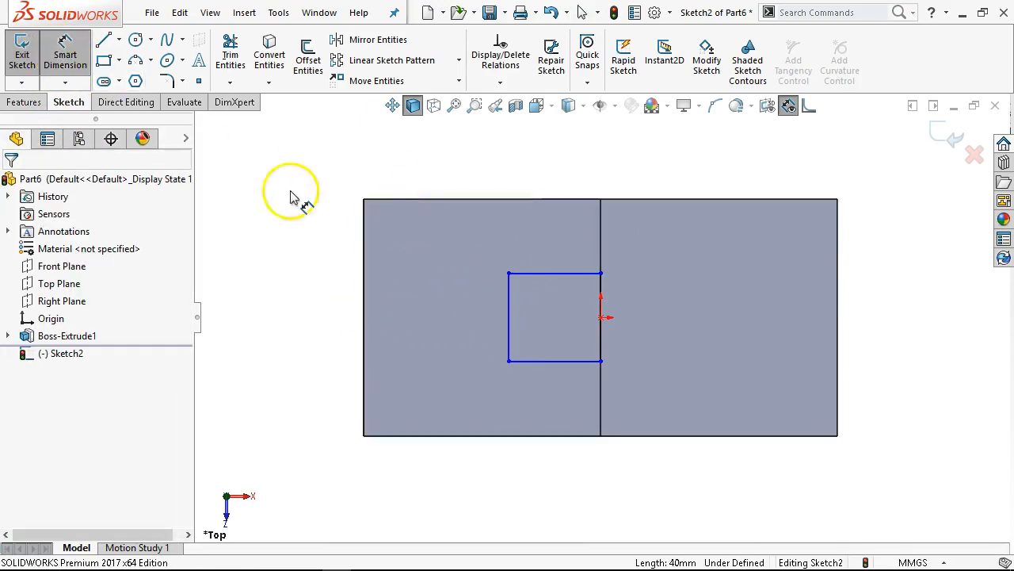
pyautogui.click(363, 276)
pyautogui.click(510, 307)
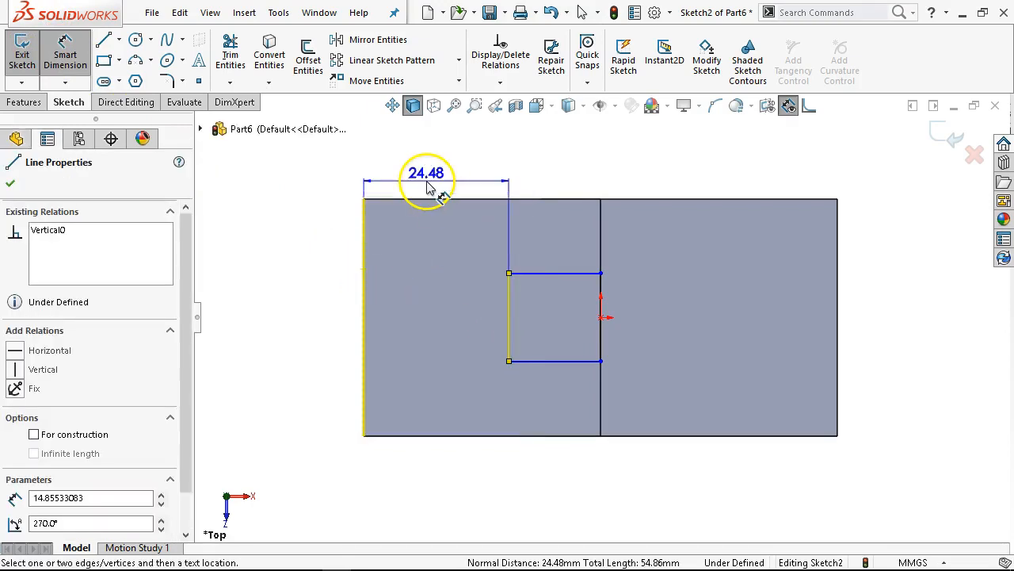
pyautogui.click(428, 187)
pyautogui.write('15')
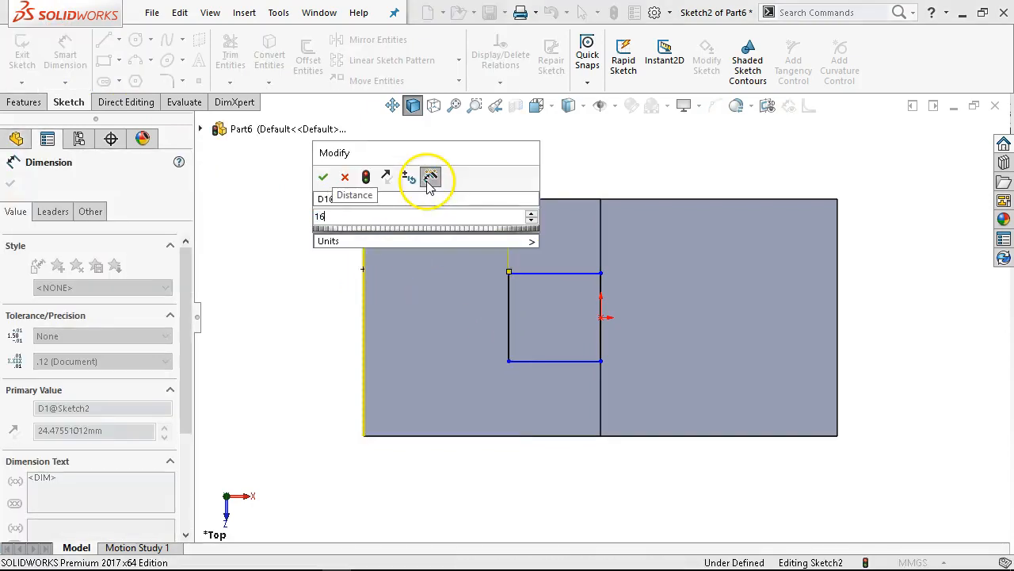
pyautogui.press('Return')
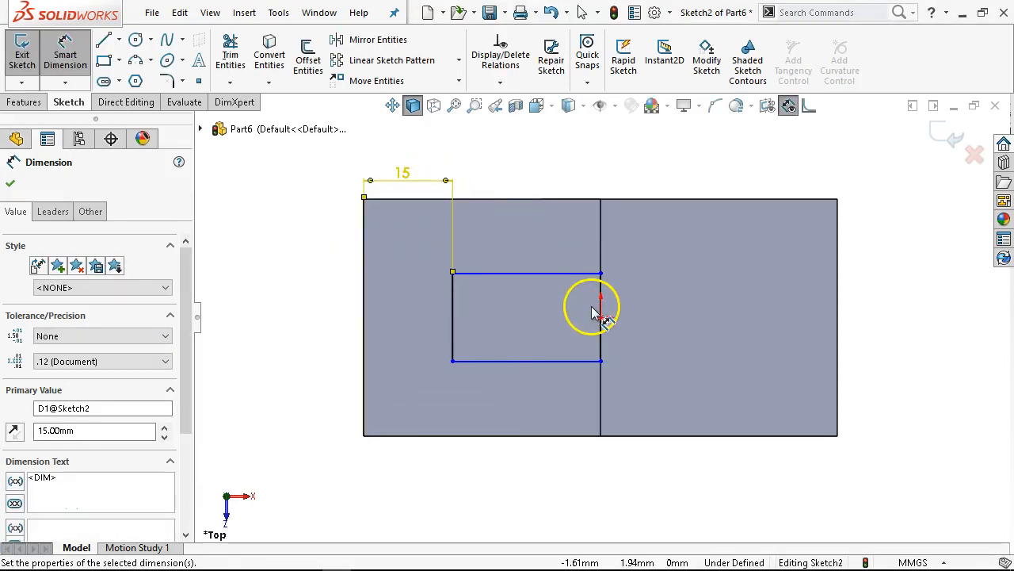
# Step: Dimension the distance between the rectangle's lower side and the flange's front edge as 10 mm
pyautogui.click(517, 365)
pyautogui.click(499, 435)
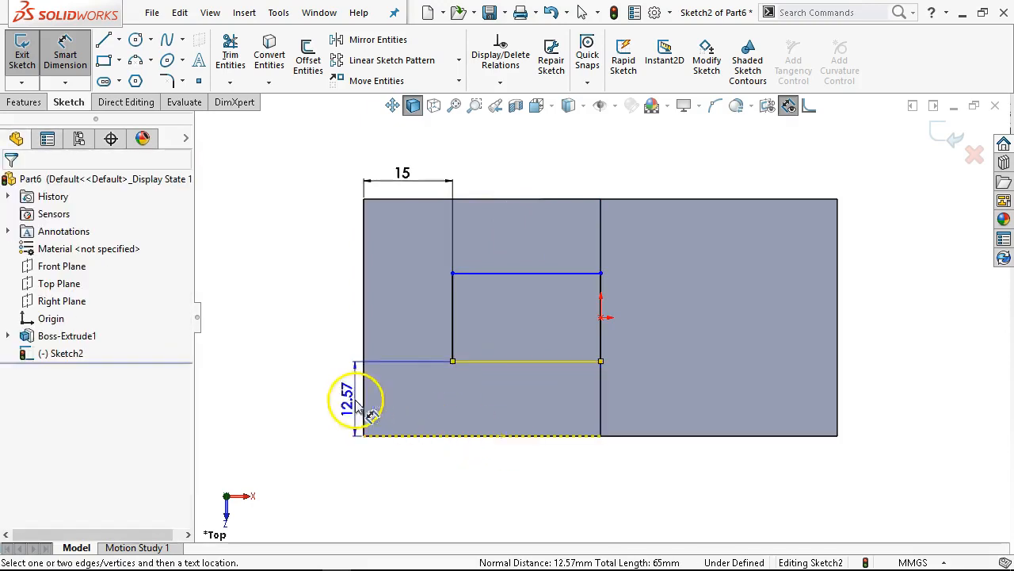
pyautogui.click(321, 403)
pyautogui.write('10')
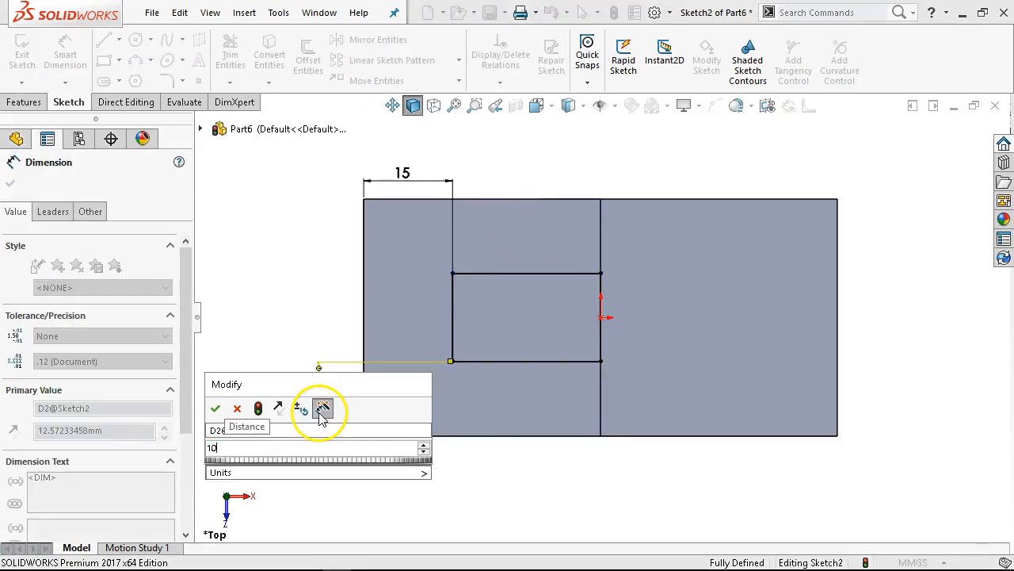
pyautogui.press('Return')
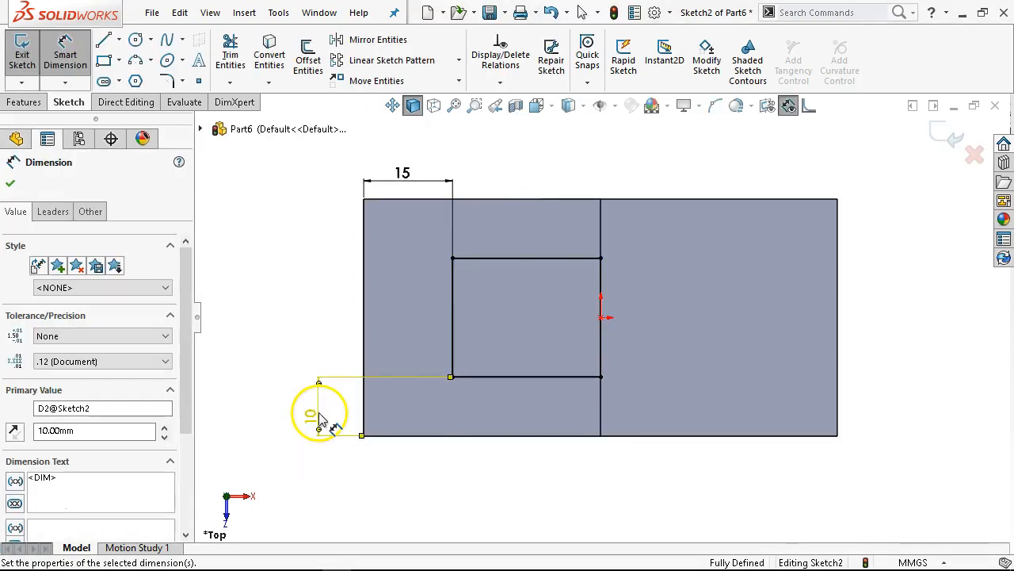
# Step: Cut-extrude the rectangle using Offset From Surface, ending 15 mm from the top face of the lower flange
pyautogui.click(21, 101)
pyautogui.click(241, 57)
pyautogui.moveTo(441, 379); pyautogui.dragTo(410, 258, button='middle')
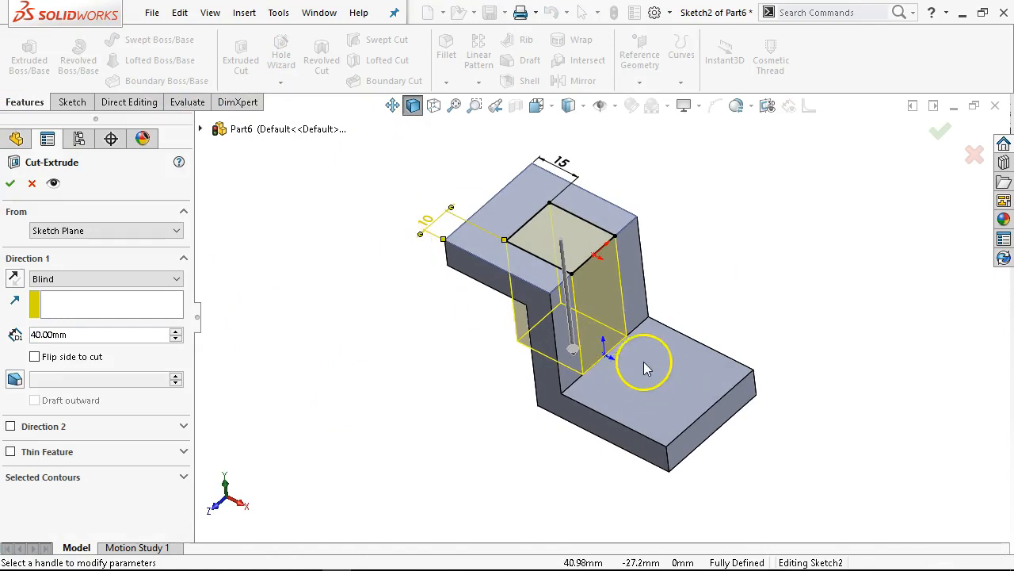
pyautogui.click(128, 278)
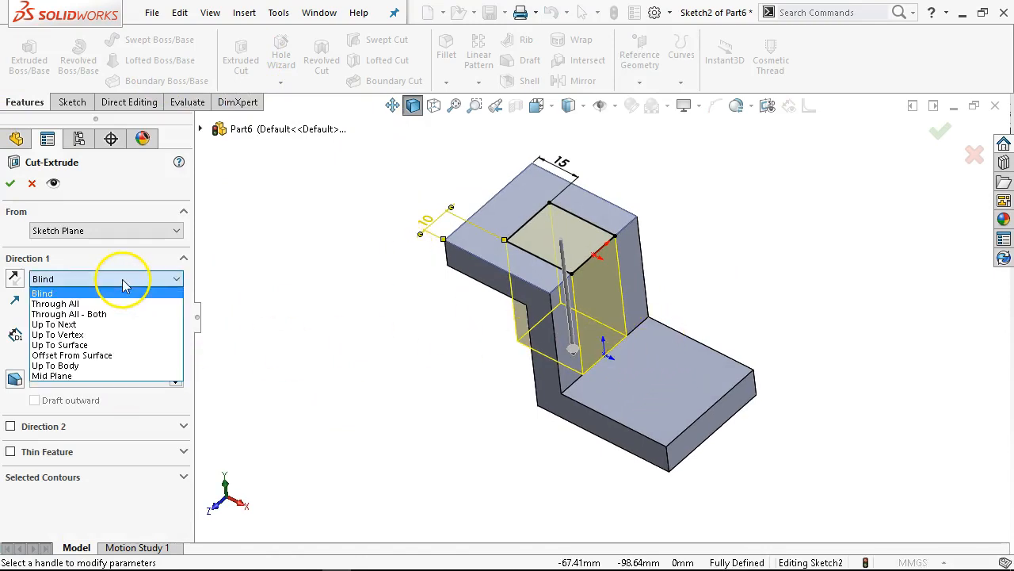
pyautogui.click(107, 358)
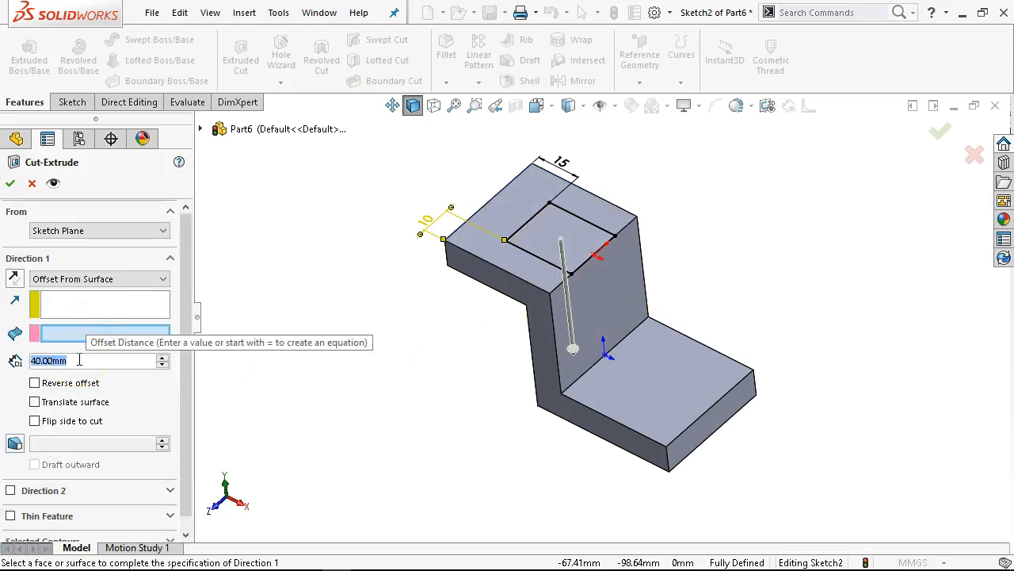
pyautogui.write('15')
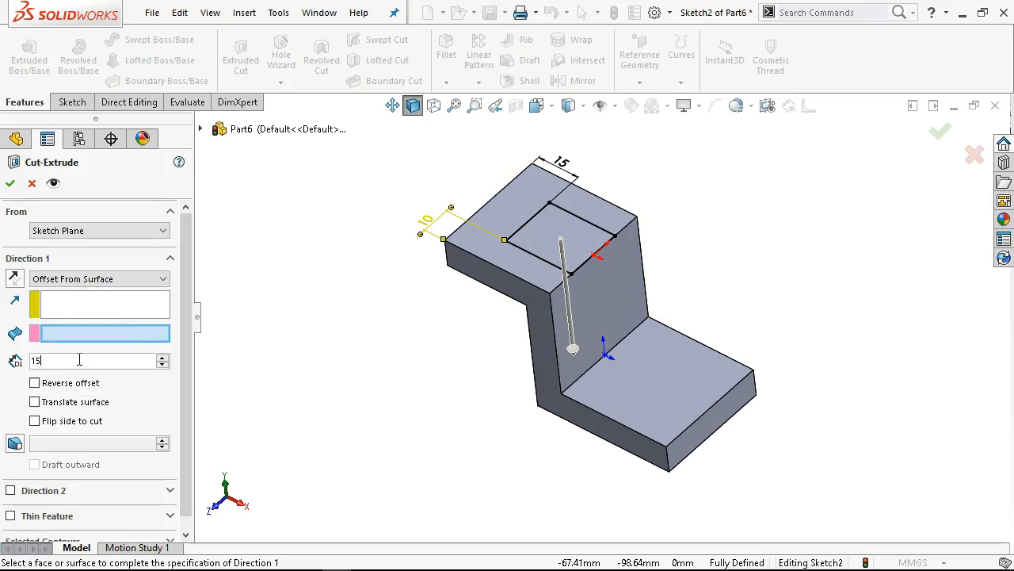
pyautogui.click(661, 362)
pyautogui.moveTo(452, 381); pyautogui.dragTo(409, 345, button='middle')
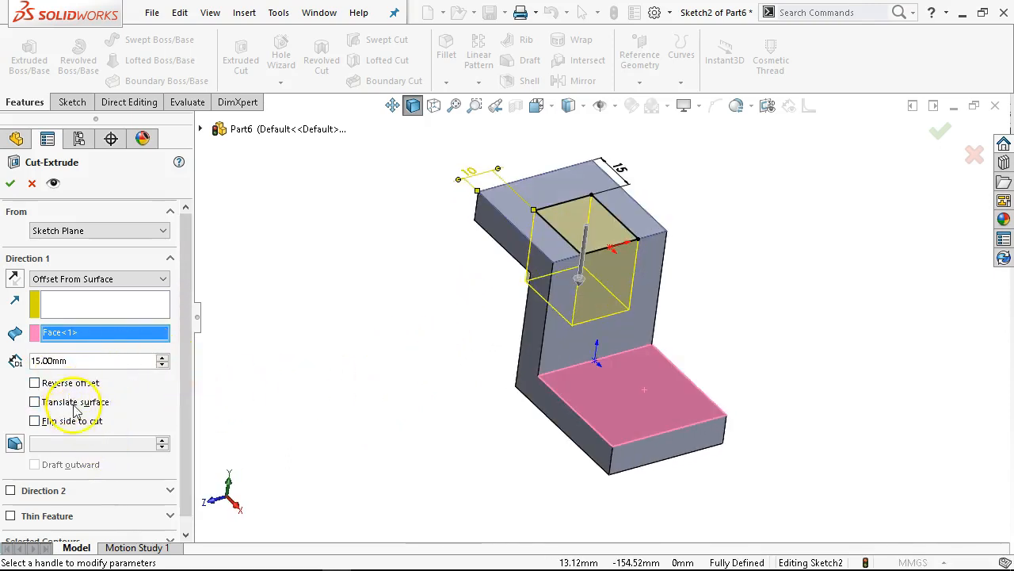
pyautogui.click(11, 183)
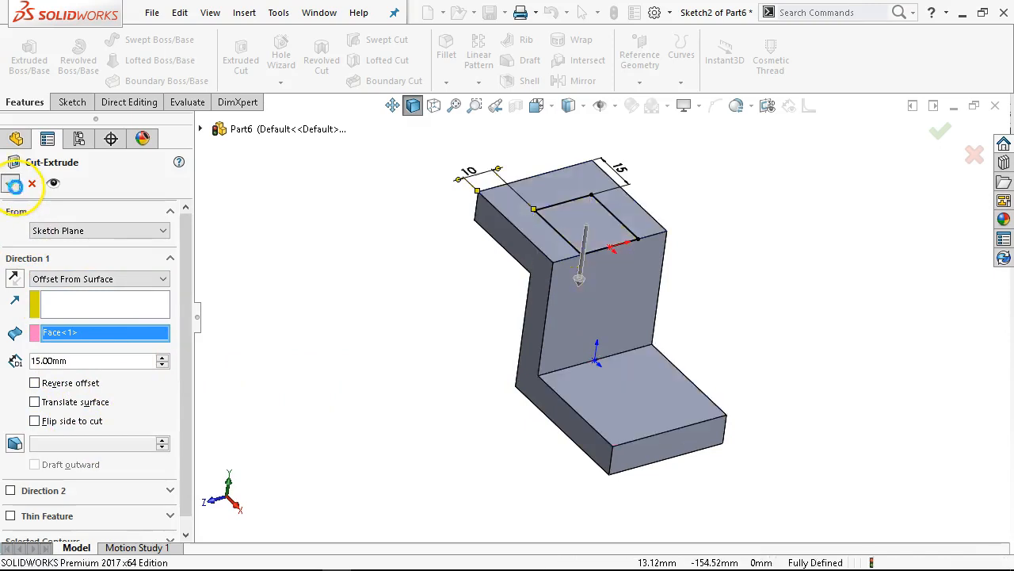
pyautogui.moveTo(385, 396)
pyautogui.mouseDown(button='middle')
pyautogui.moveTo(396, 446)
pyautogui.moveTo(376, 430)
pyautogui.moveTo(385, 385)
pyautogui.mouseUp(button='middle')
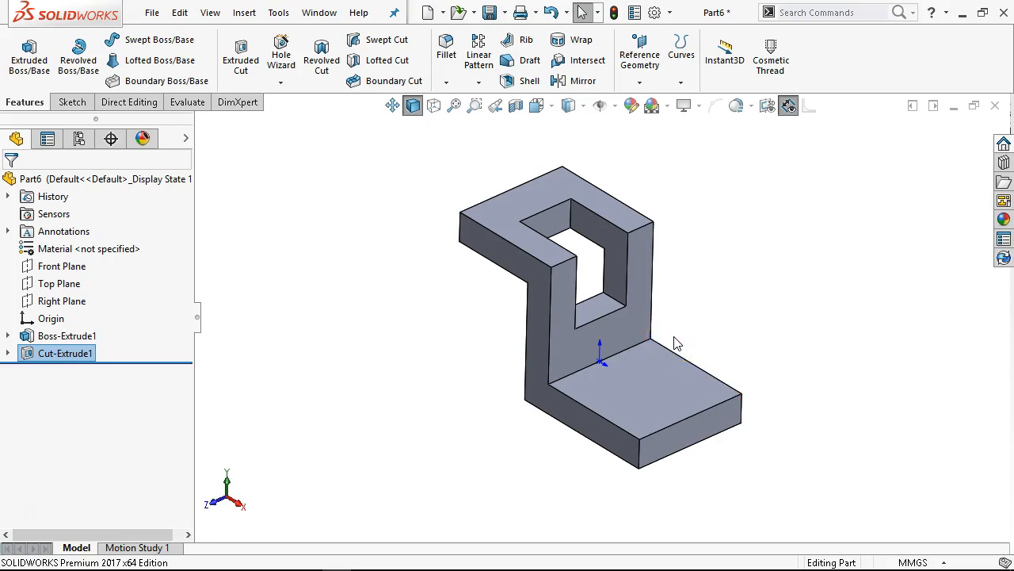
pyautogui.click(725, 283)
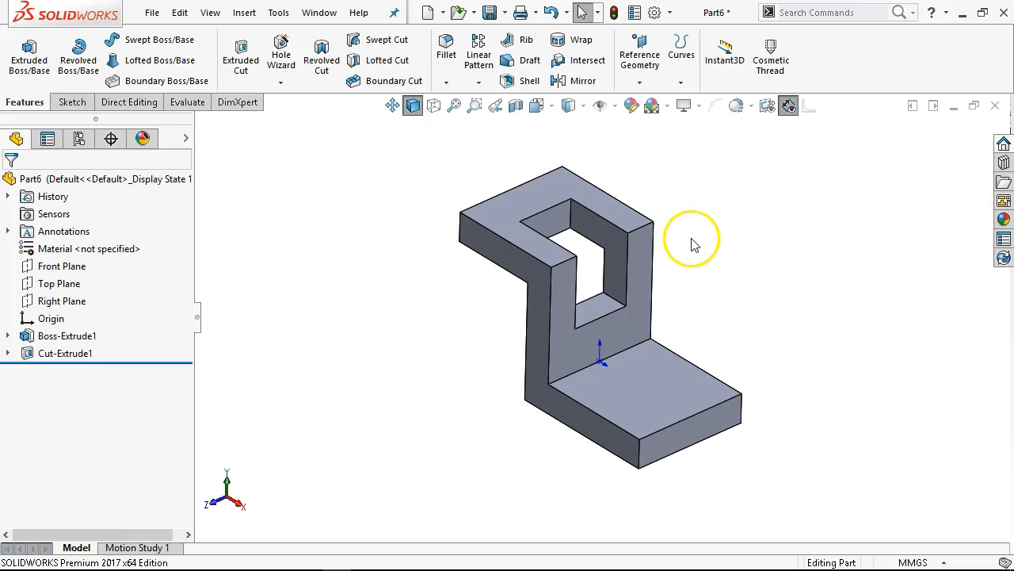
# Step: Start a sketch on the lower flange's top face and draw a corner rectangle about 11 x 15.5 mm near its outer end
pyautogui.hotkey('ctrl', '5')
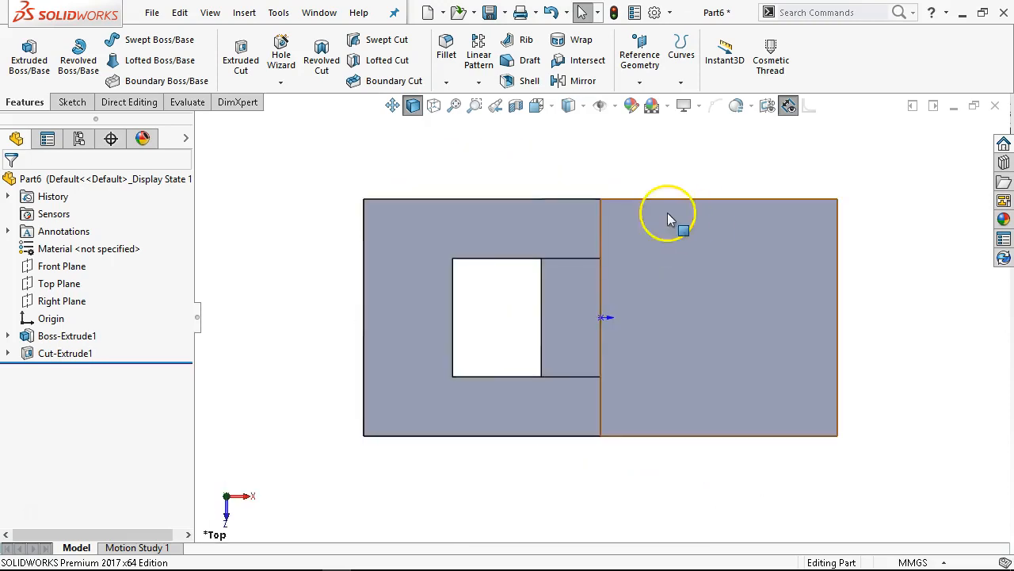
pyautogui.click(748, 288)
pyautogui.click(805, 240)
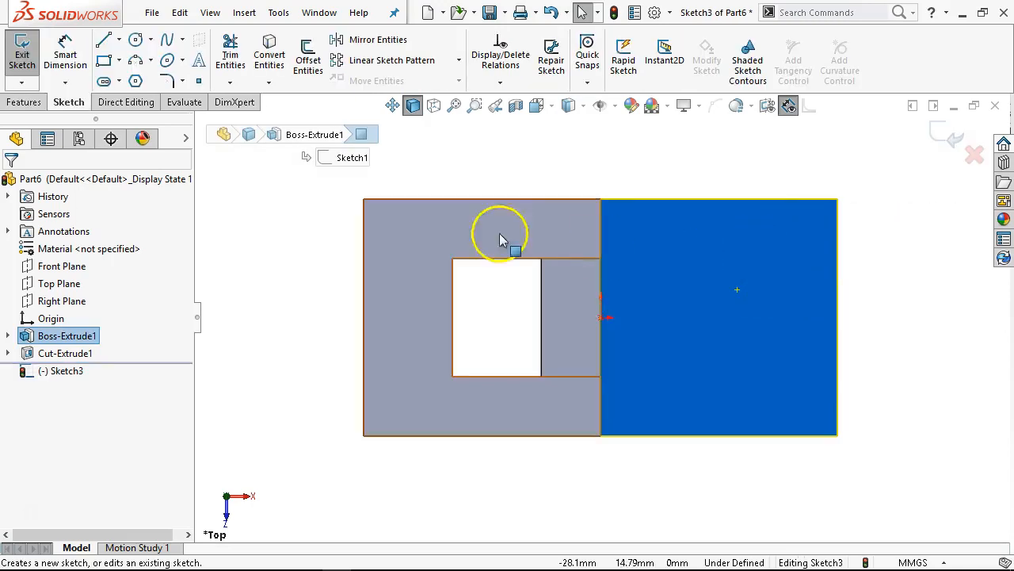
pyautogui.click(103, 60)
pyautogui.click(808, 274)
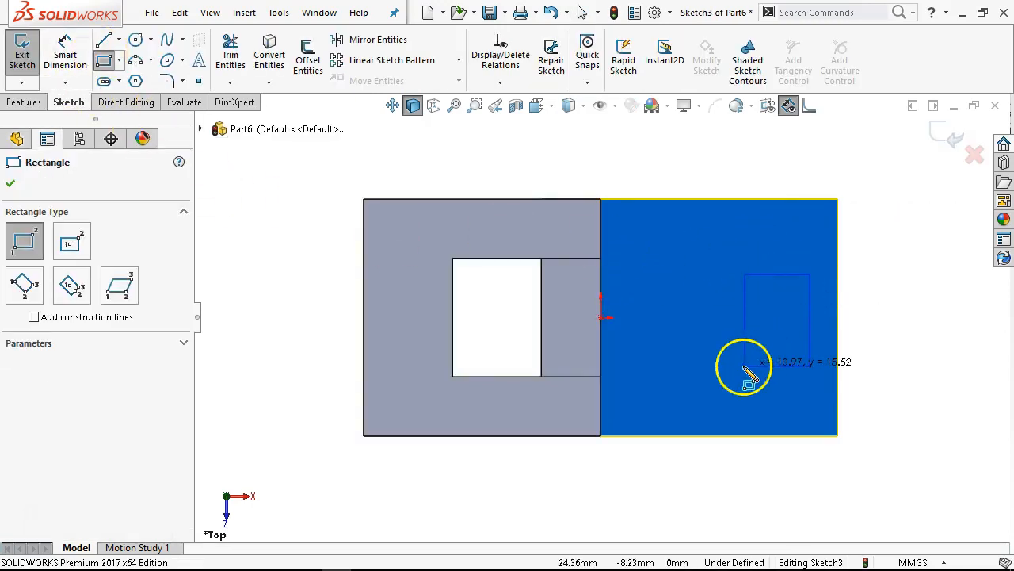
pyautogui.click(745, 365)
# Step: Start a Smart Dimension from the new rectangle's side nearest the lower flange's outer end
pyautogui.rightClick(762, 184)
pyautogui.click(923, 158)
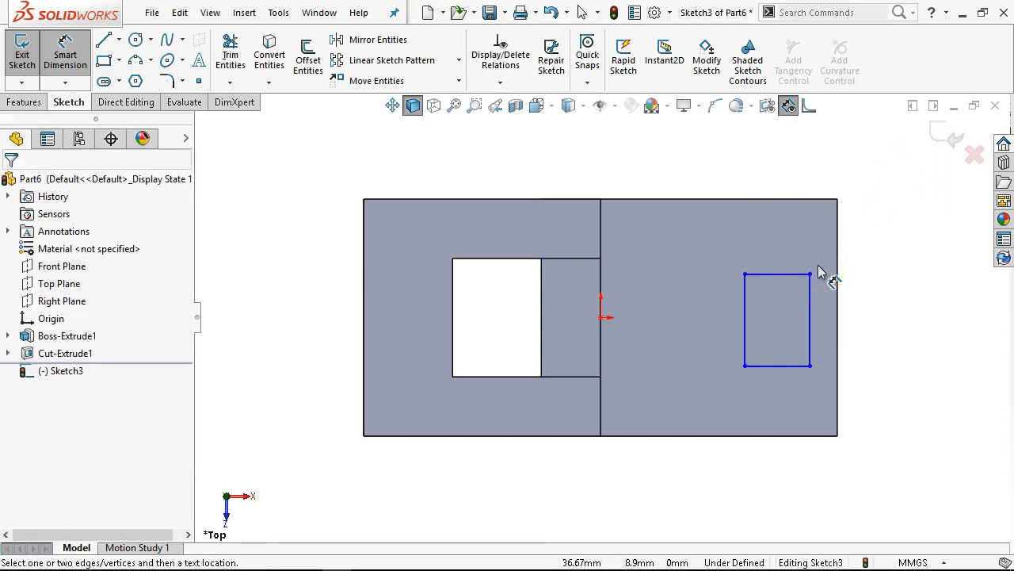
pyautogui.click(817, 313)
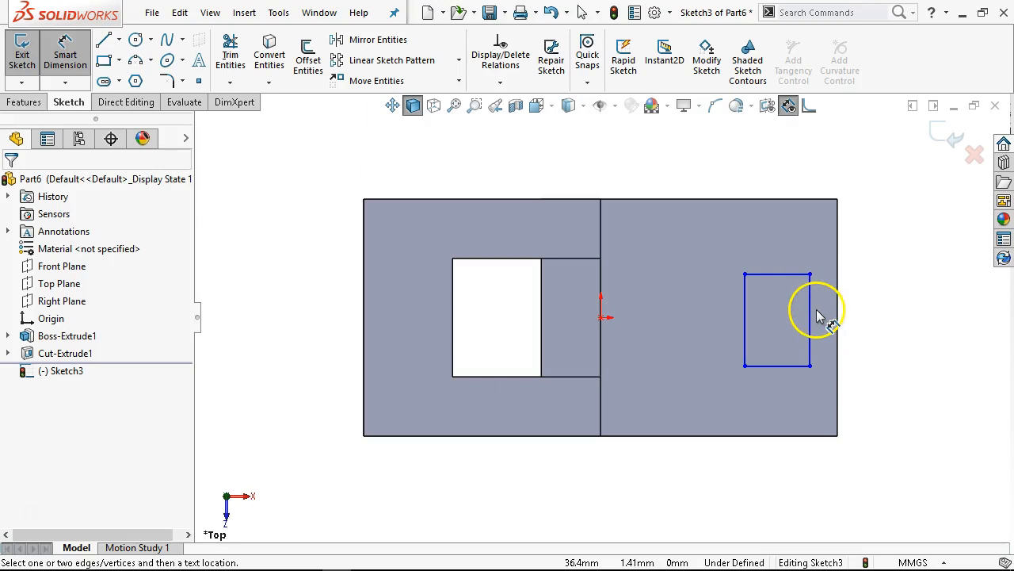
# Step: Dimension the width of the sketched rectangle on the lower flange as 15 mm
pyautogui.click(783, 274)
pyautogui.click(767, 179)
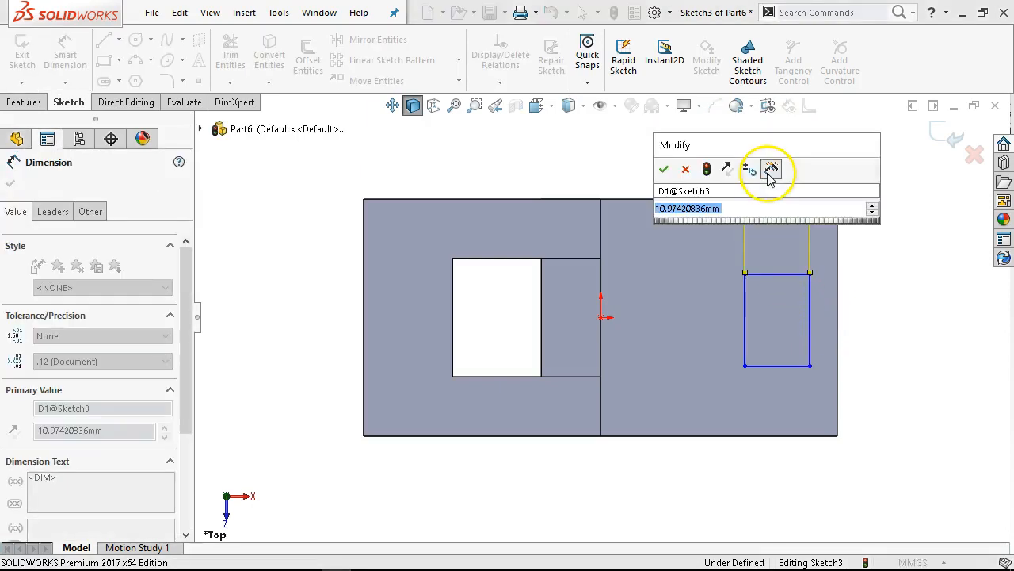
pyautogui.write('16')
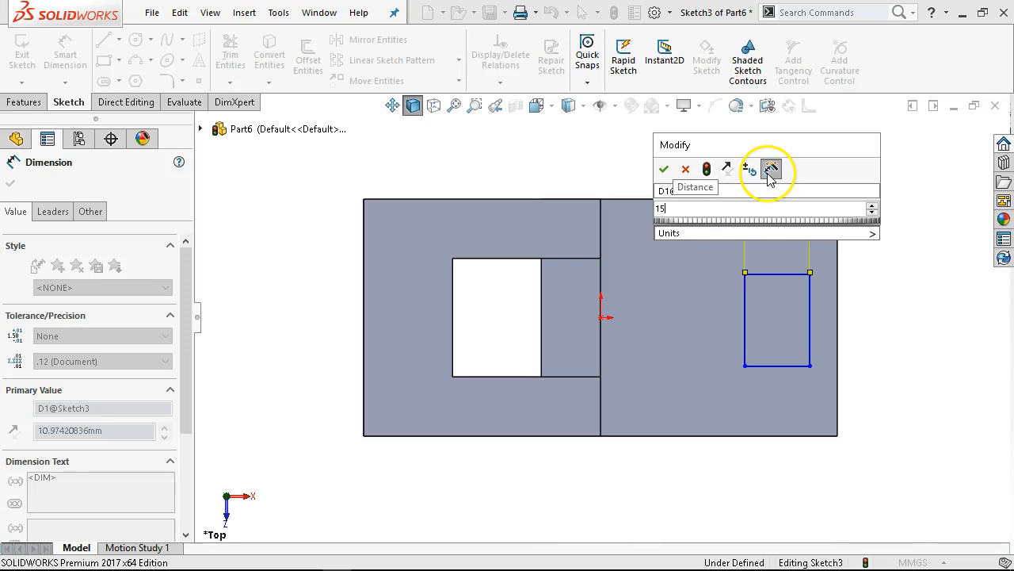
pyautogui.press('Return')
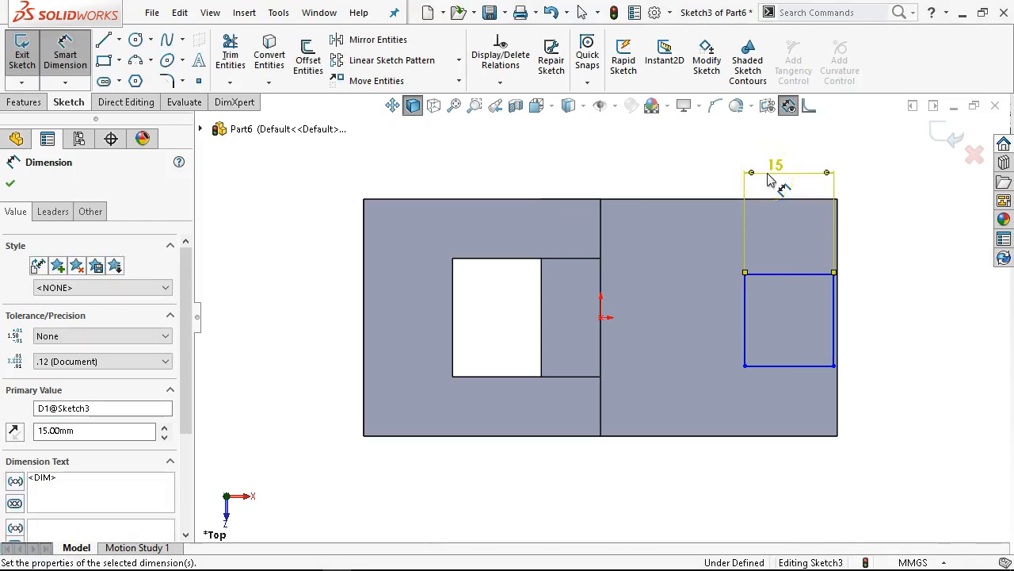
pyautogui.rightClick(872, 270)
pyautogui.click(840, 320)
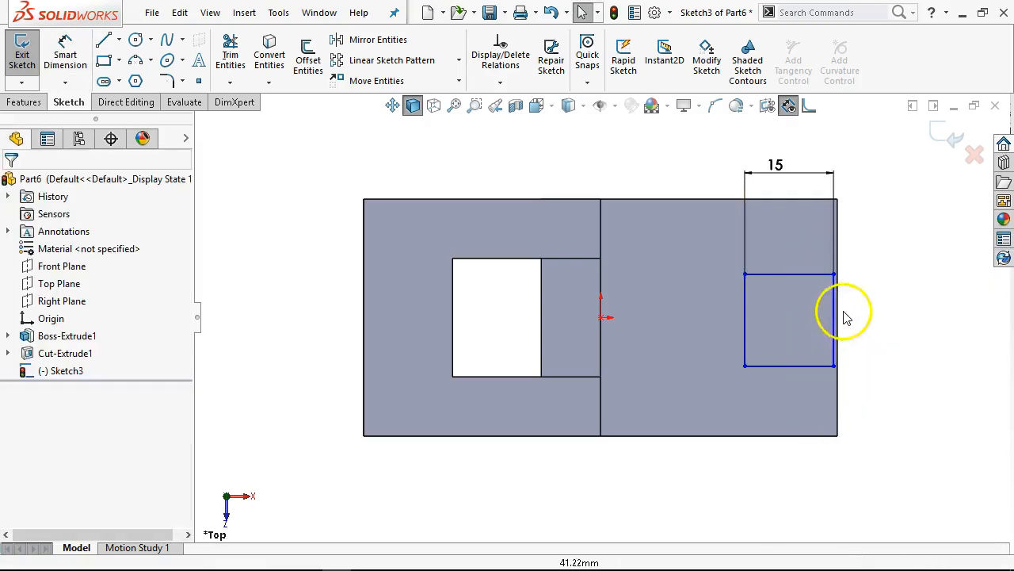
# Step: Add a Midpoint relation between the midpoint of the rectangle's outer vertical line and the flange's outer end edge
pyautogui.rightClick(836, 317)
pyautogui.click(842, 283)
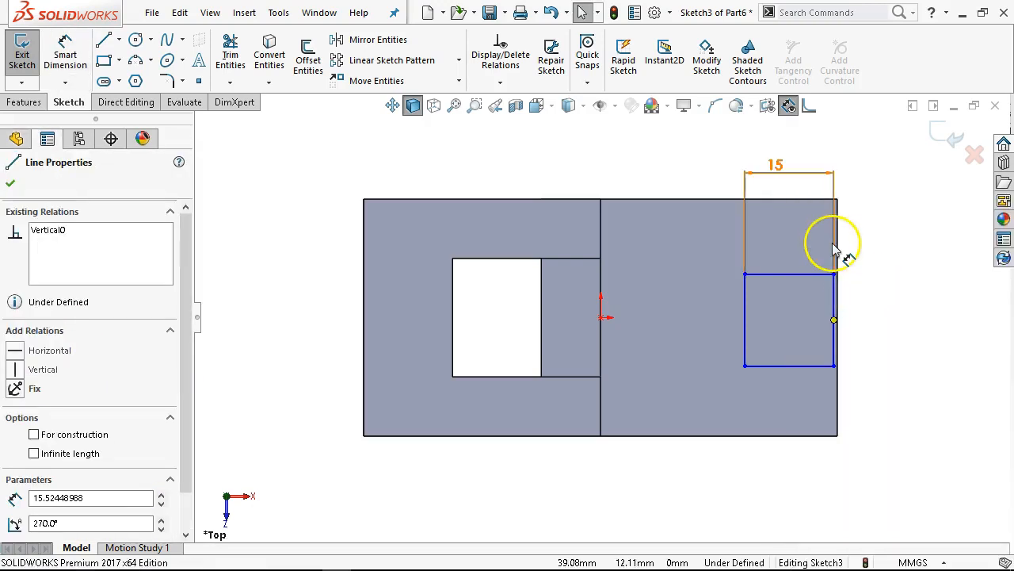
pyautogui.keyDown('ctrl'); pyautogui.click(837, 245); pyautogui.keyUp('ctrl')
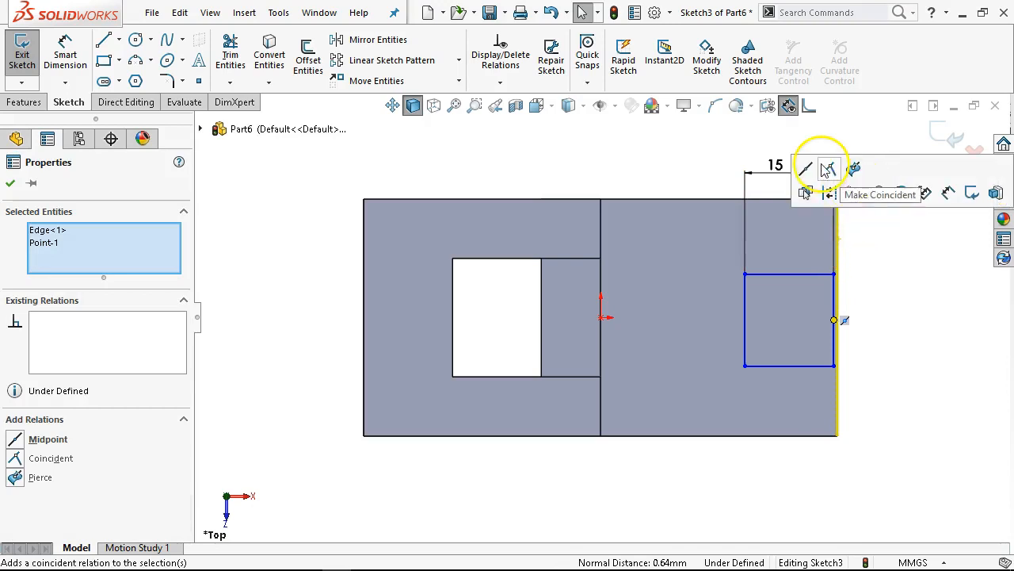
pyautogui.click(805, 168)
# Step: Make the rectangle's upper horizontal line collinear with the upper edge of the existing rectangular window
pyautogui.click(801, 276)
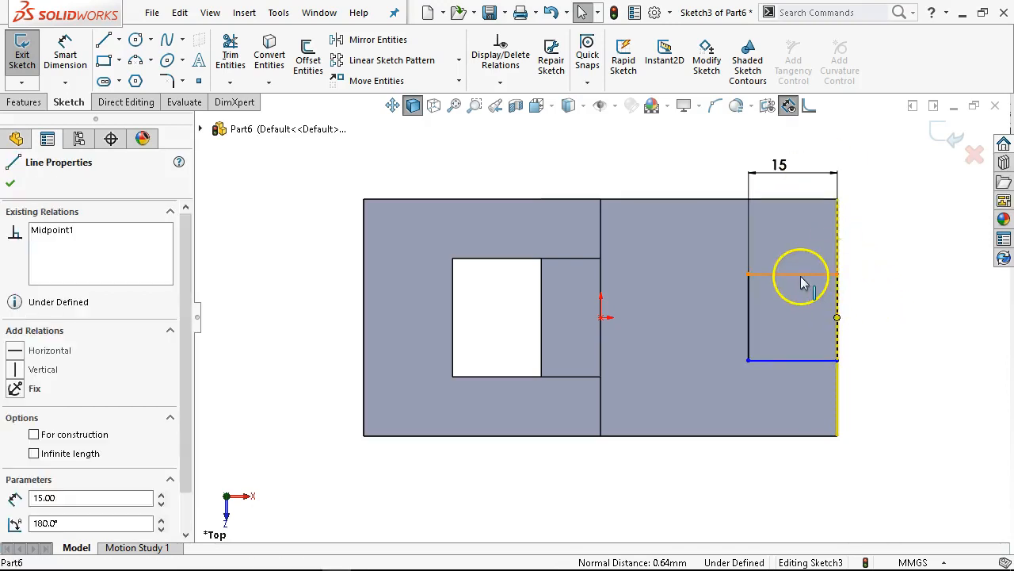
pyautogui.click(802, 277)
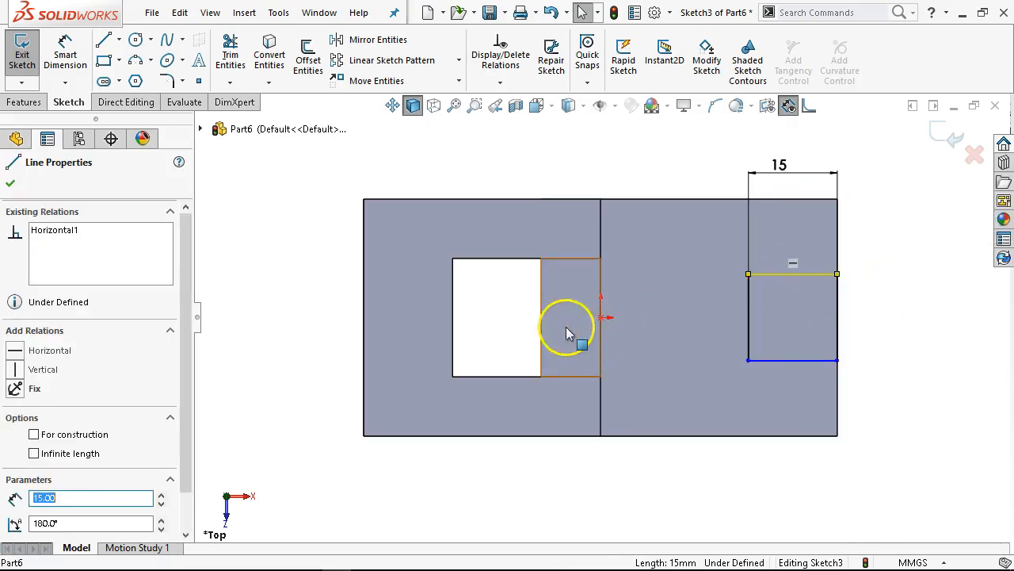
pyautogui.keyDown('ctrl'); pyautogui.click(509, 262); pyautogui.keyUp('ctrl')
pyautogui.click(550, 195)
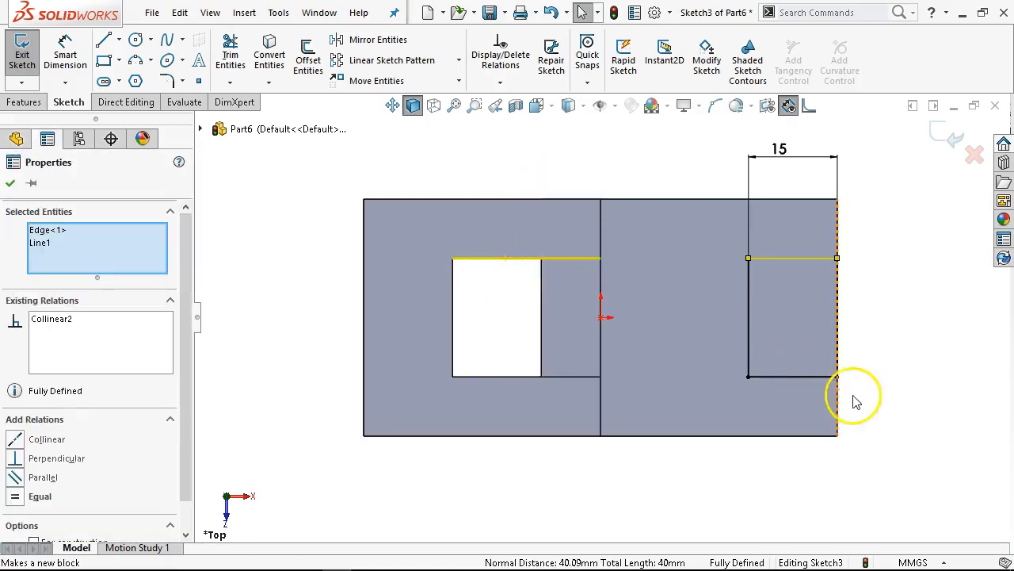
pyautogui.click(917, 321)
# Step: Cut the rectangle Through All with Extruded Cut to form an open slot in the end of the lower flange
pyautogui.moveTo(917, 321); pyautogui.dragTo(889, 188, button='middle')
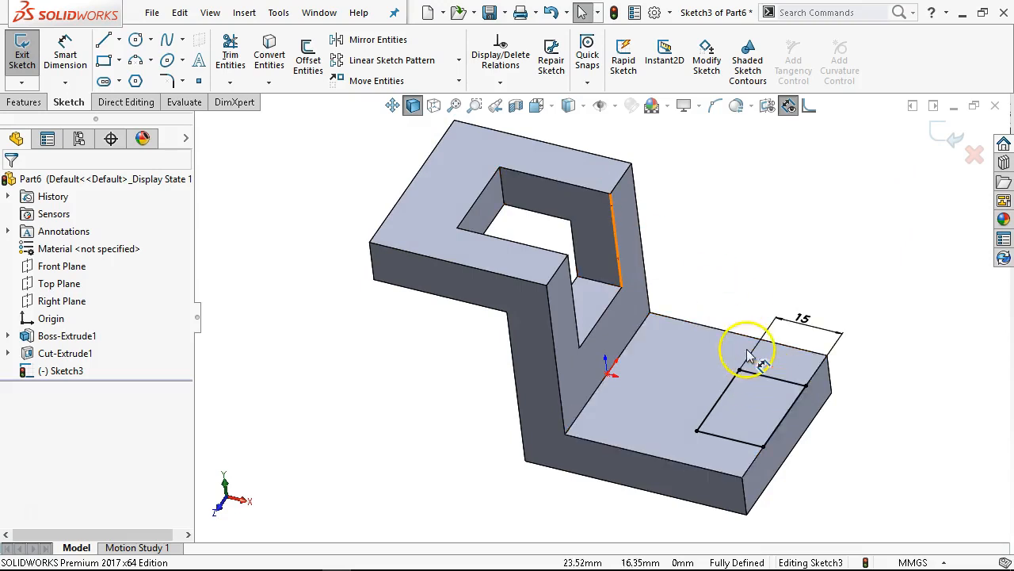
pyautogui.click(37, 104)
pyautogui.click(240, 59)
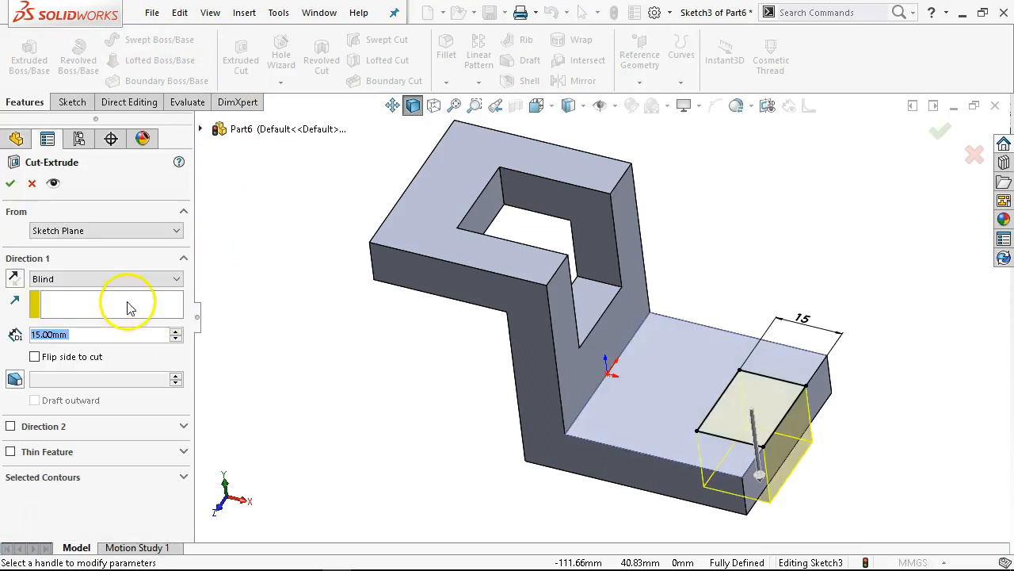
pyautogui.click(83, 278)
pyautogui.click(60, 309)
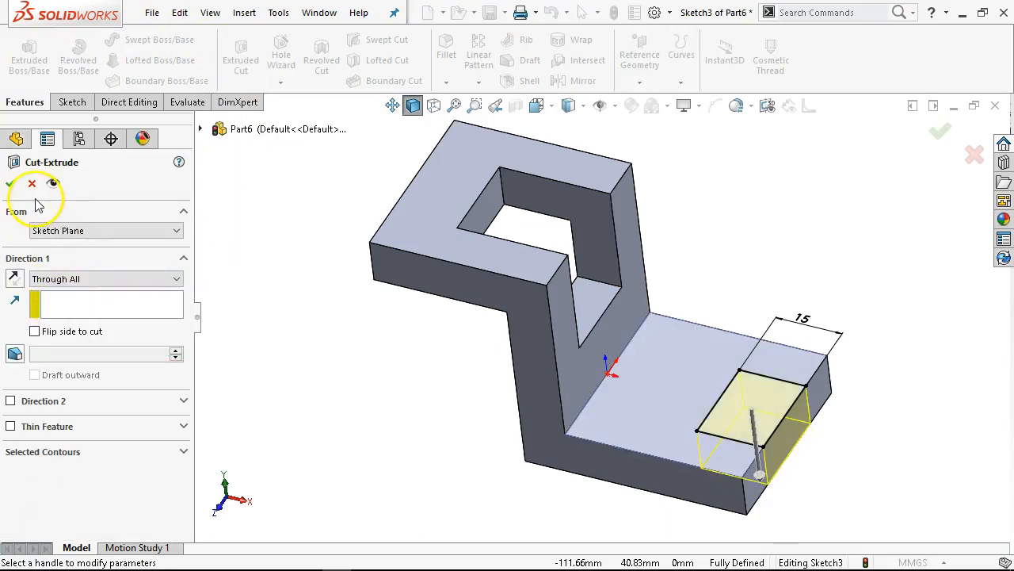
pyautogui.click(11, 183)
pyautogui.moveTo(393, 370); pyautogui.dragTo(503, 370, button='middle')
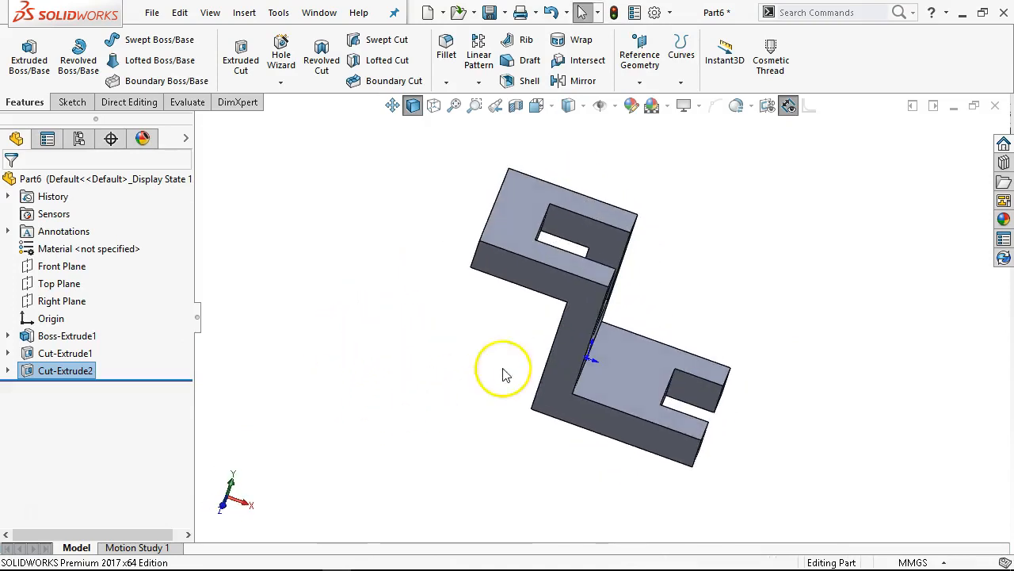
pyautogui.moveTo(686, 398); pyautogui.dragTo(690, 423, button='middle')
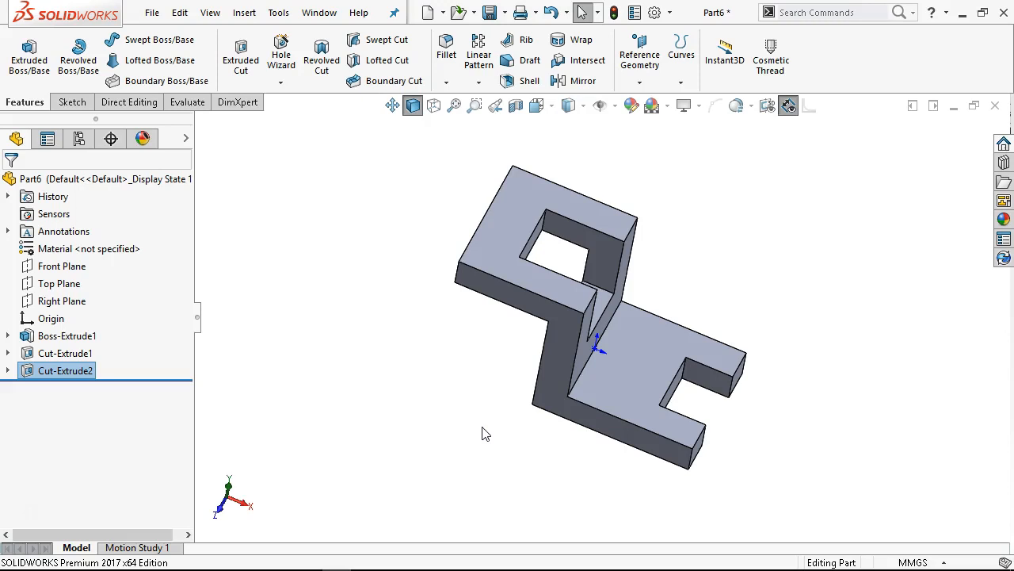
# Step: Save the part in the Ch3 folder under the file name JL P3-6.SLDPRT
pyautogui.hotkey('ctrl', 's')
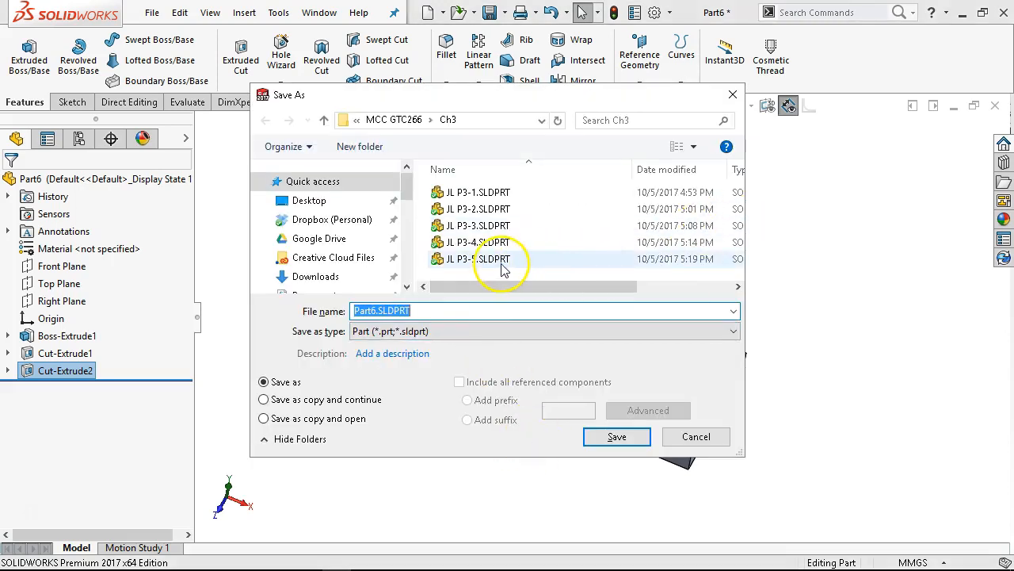
pyautogui.click(502, 262)
pyautogui.tripleClick(387, 311)
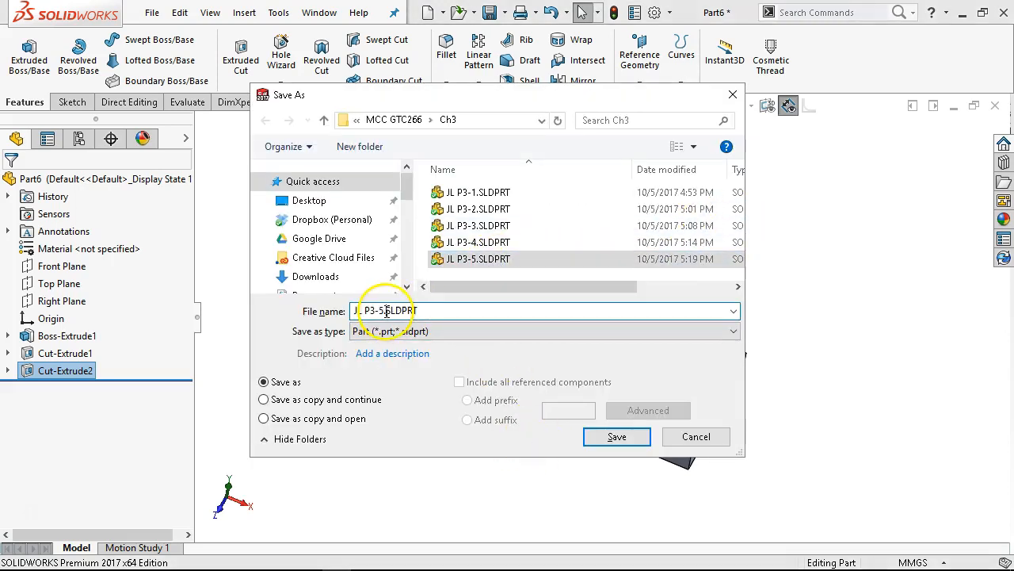
pyautogui.press('BackSpace')
pyautogui.write('6')
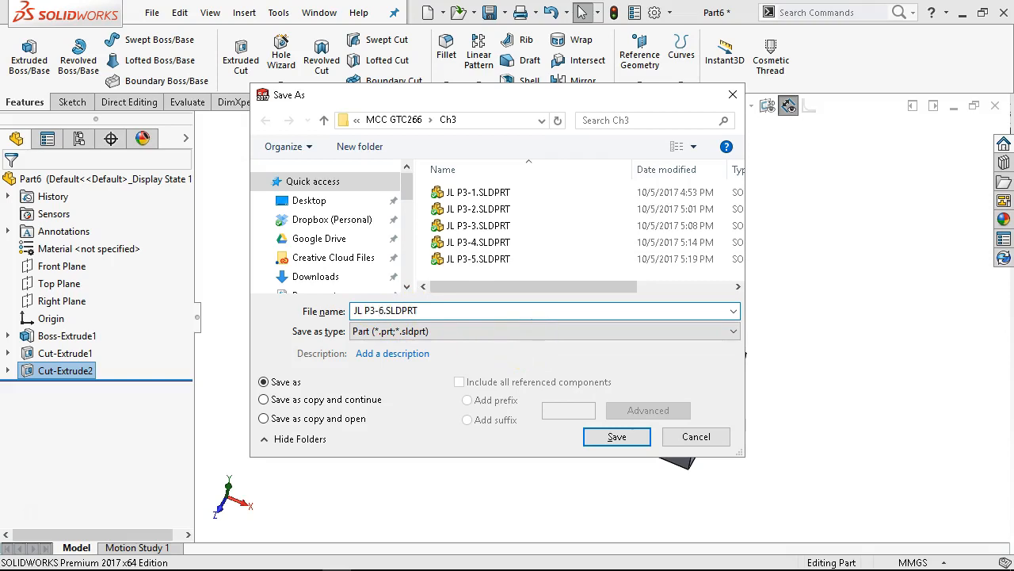
pyautogui.click(533, 348)
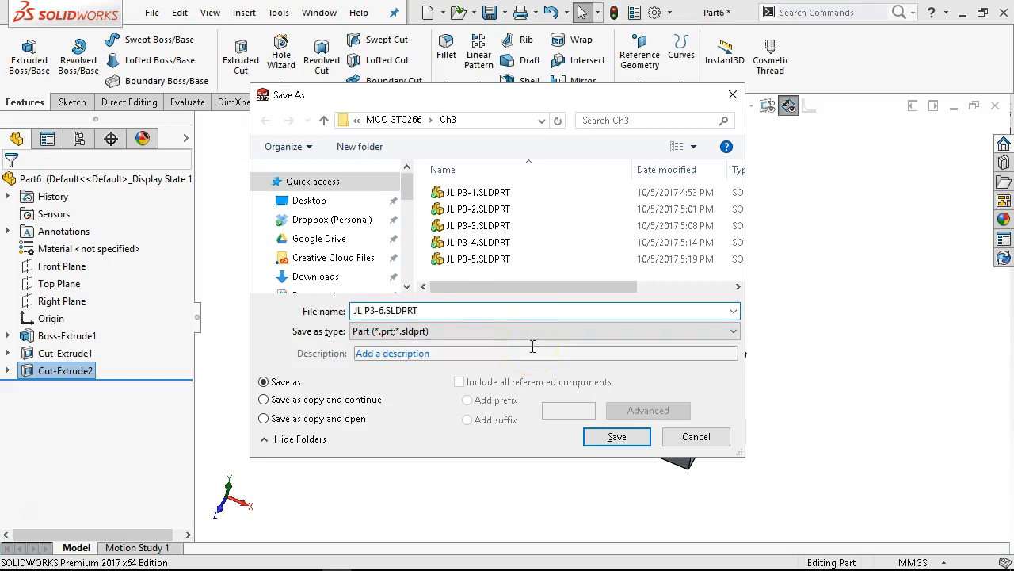
pyautogui.click(601, 441)
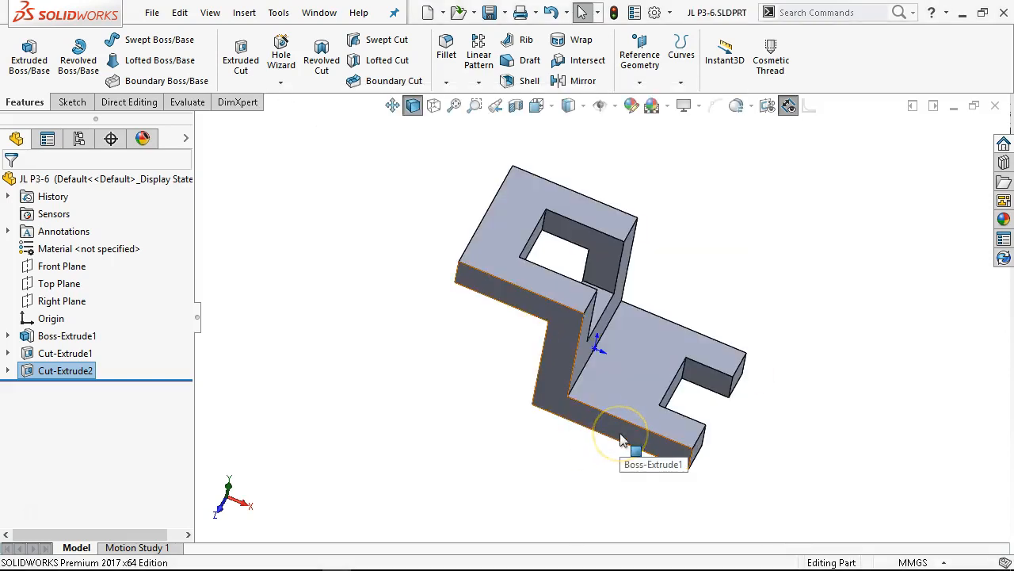
# Step: Save the part in isometric view and close it
pyautogui.hotkey('ctrl', '7')
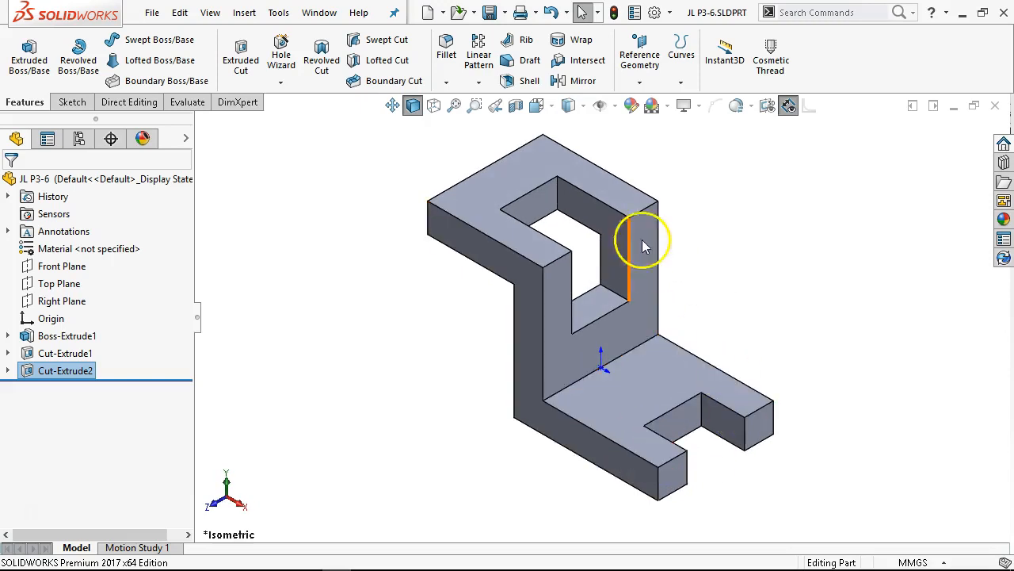
pyautogui.click(490, 14)
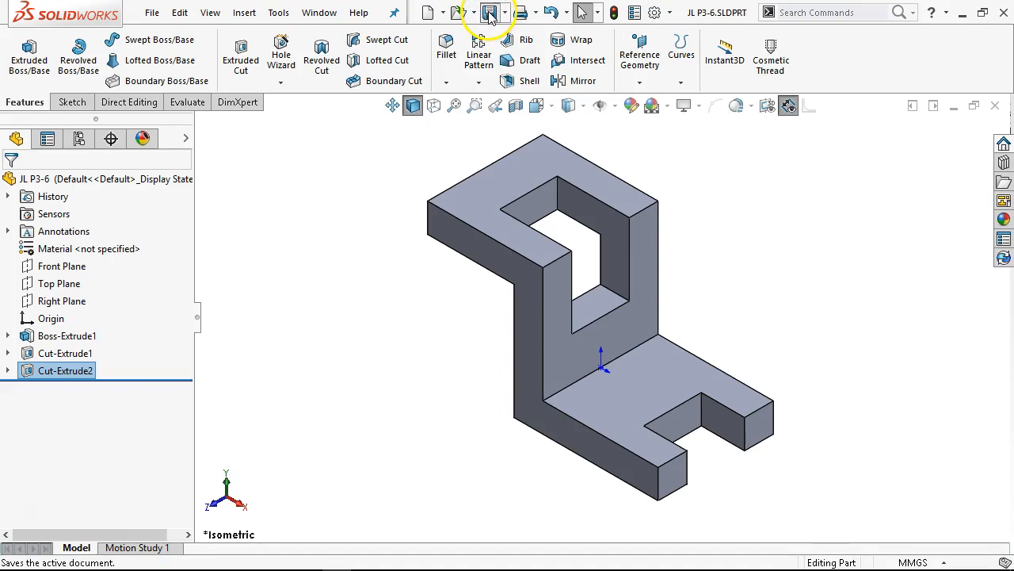
pyautogui.click(996, 106)
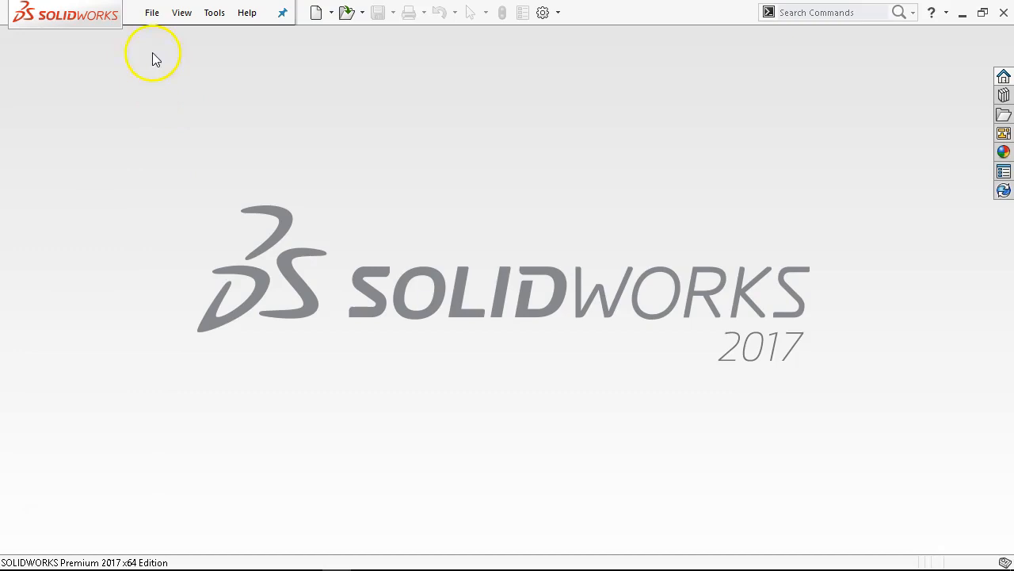
# Step: Begin creating a new document, and switch to Chrome to study the dimensions of Figure P3-8 on the Chapter 3 page
pyautogui.click(150, 14)
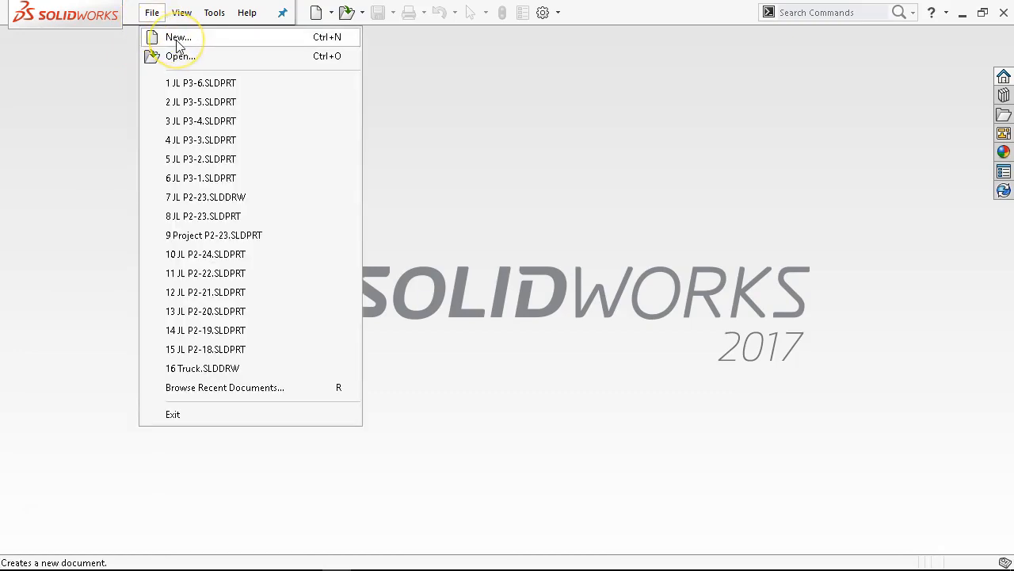
pyautogui.click(178, 39)
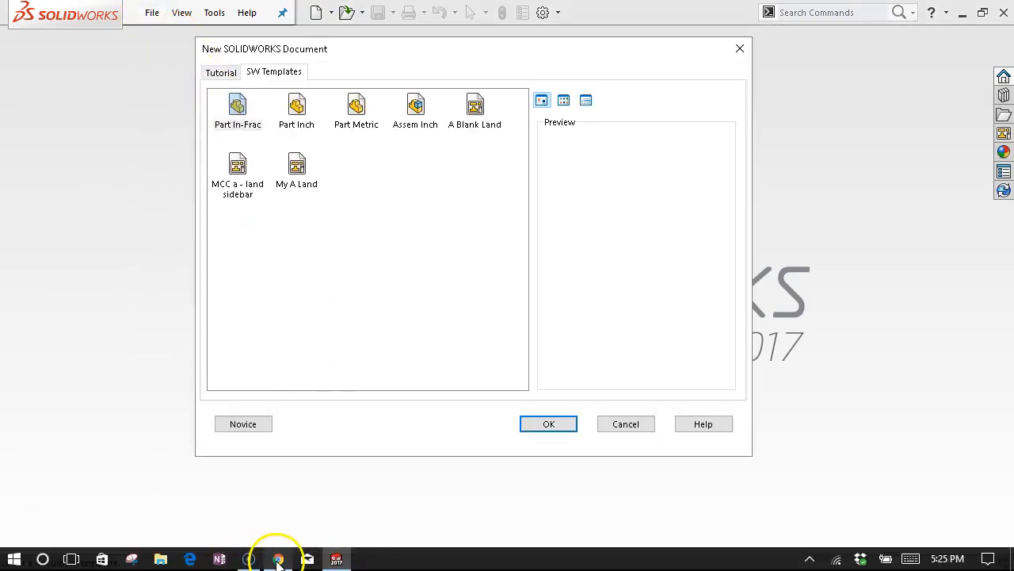
pyautogui.click(278, 560)
pyautogui.scroll(-2, 385, 337)
pyautogui.scroll(8, 386, 332)
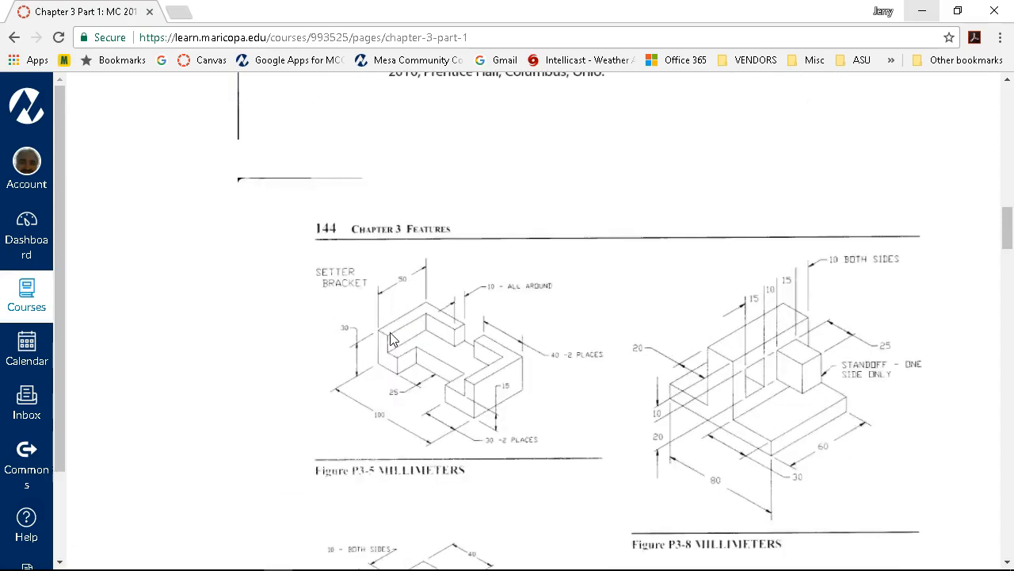
pyautogui.scroll(-1, 390, 338)
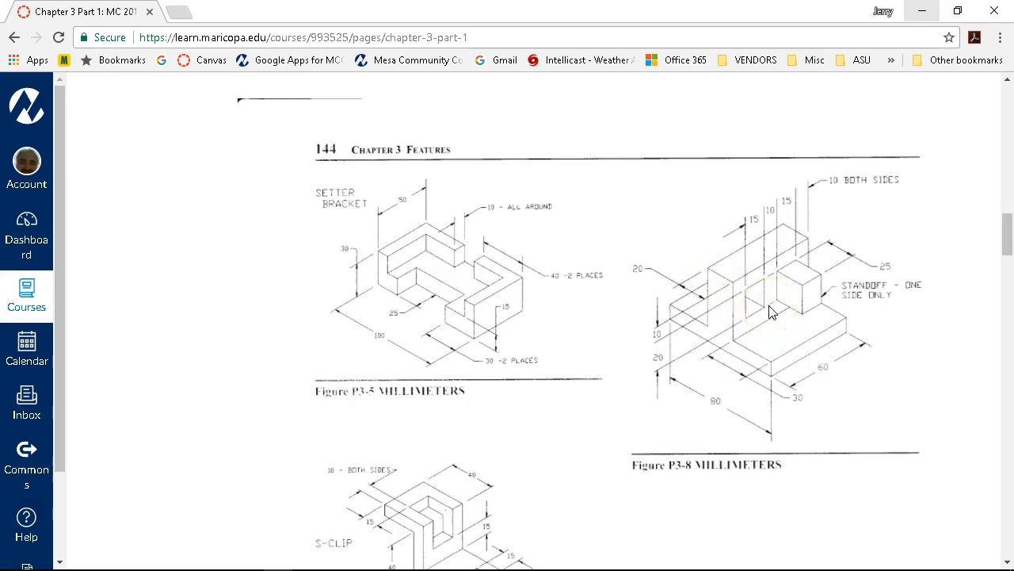
# Step: Return to SOLIDWORKS, create a part from the Part Metric template and start a sketch on the Front Plane
pyautogui.click(924, 16)
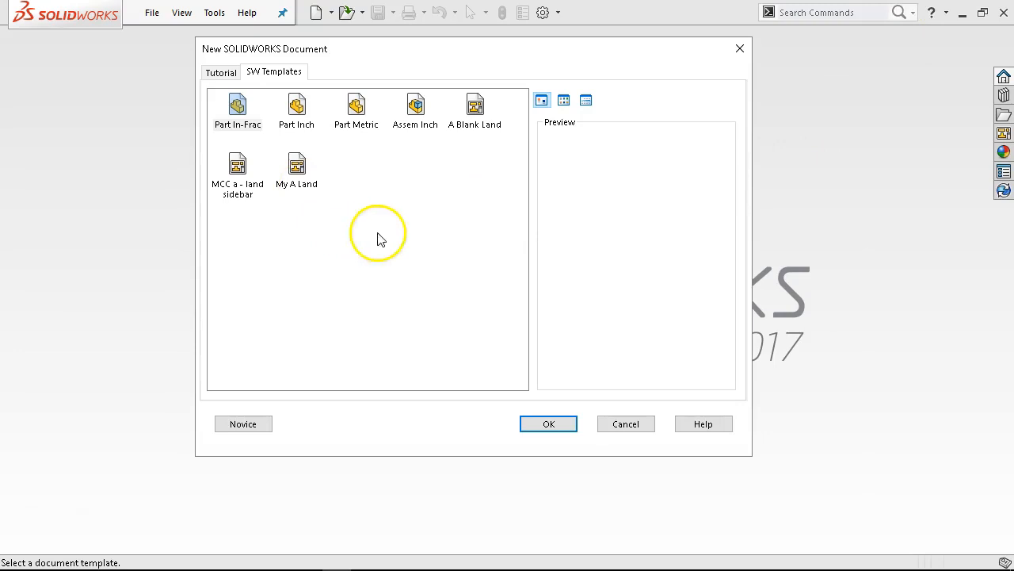
pyautogui.doubleClick(366, 103)
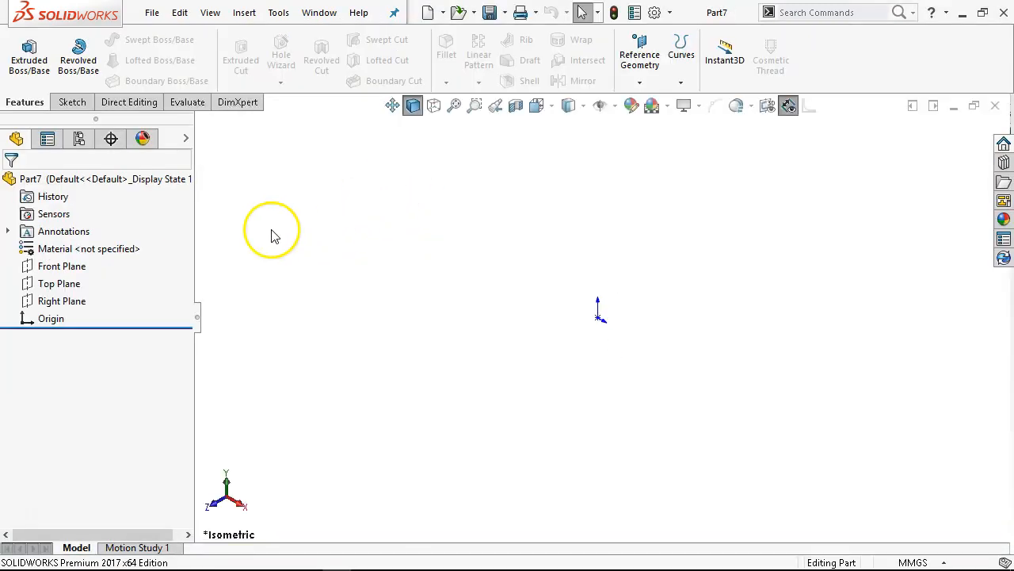
pyautogui.click(64, 272)
pyautogui.click(77, 249)
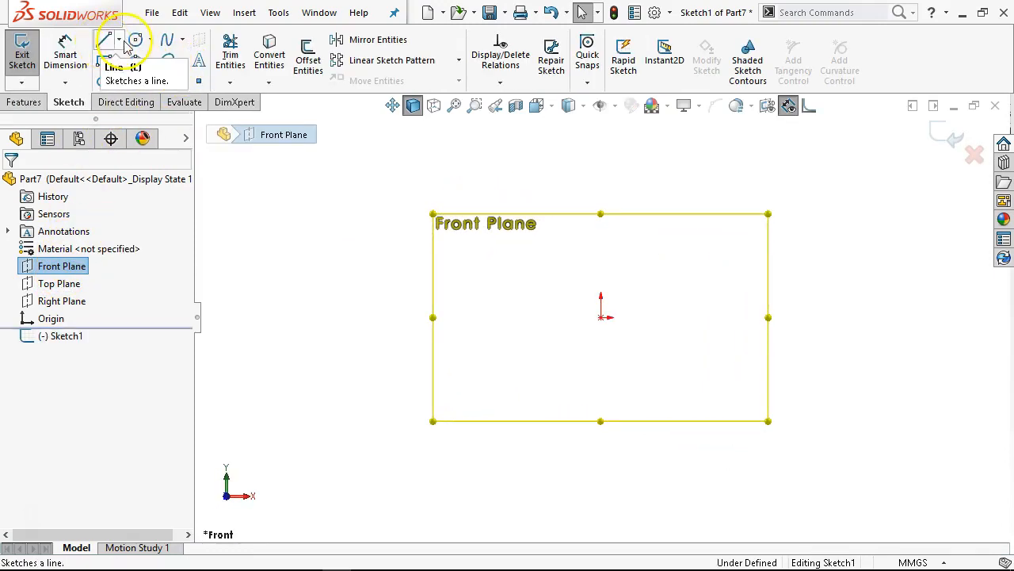
# Step: Sketch a vertical centerline of infinite length close to the origin
pyautogui.click(119, 40)
pyautogui.click(132, 77)
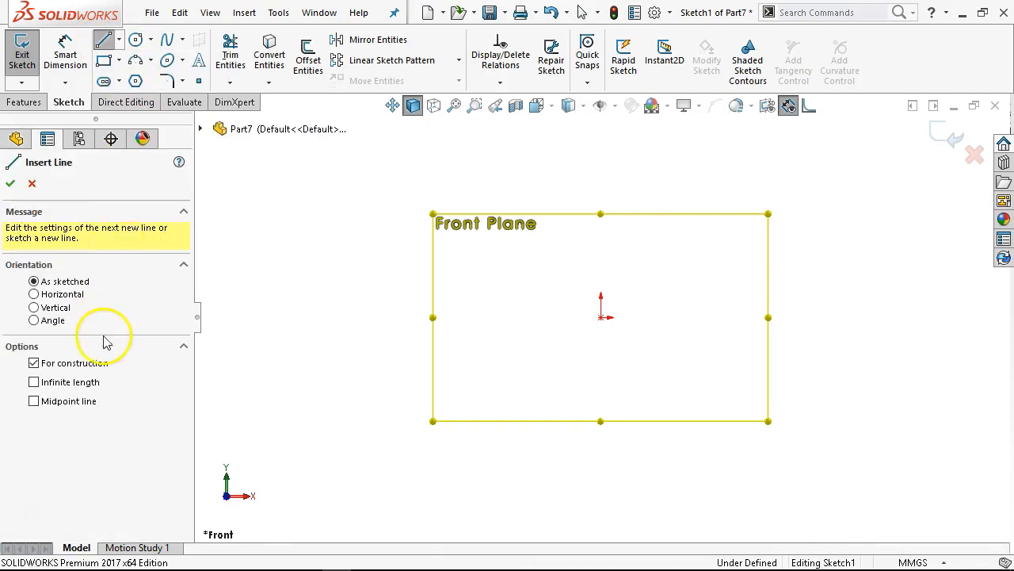
pyautogui.click(33, 382)
pyautogui.click(33, 307)
pyautogui.click(606, 317)
pyautogui.rightClick(669, 309)
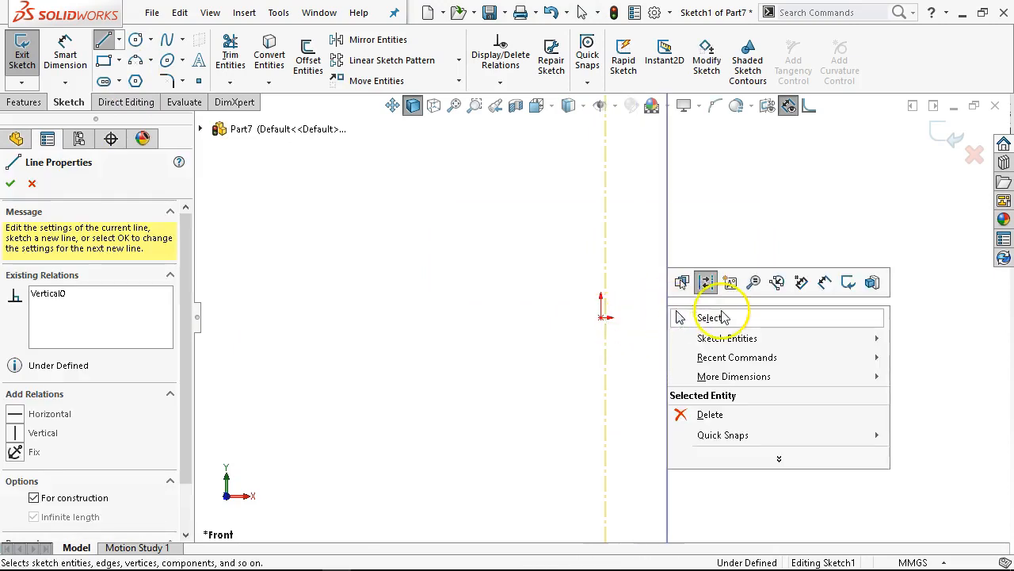
pyautogui.click(713, 317)
# Step: Add a Coincident relation between the vertical centerline and the origin
pyautogui.click(601, 317)
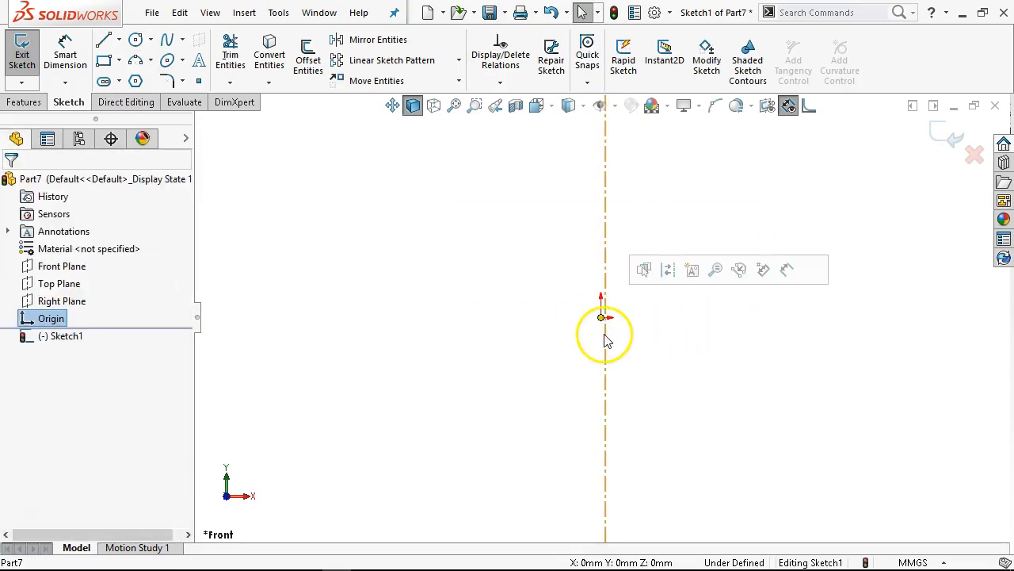
pyautogui.keyDown('ctrl'); pyautogui.click(606, 342); pyautogui.keyUp('ctrl')
pyautogui.click(652, 266)
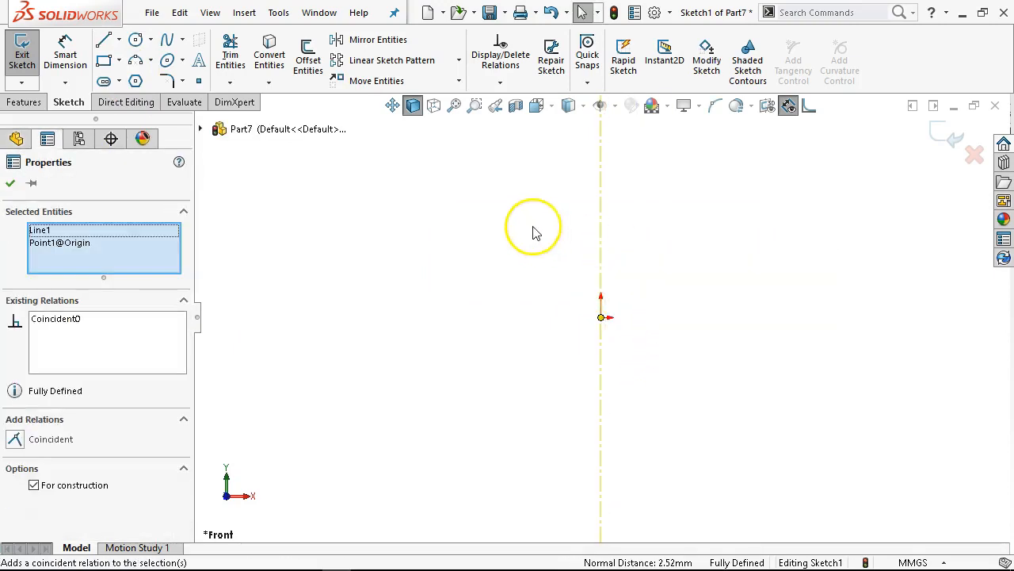
pyautogui.click(532, 227)
# Step: Sketch an open stepped half profile from the origin back to the centerline, with a base about 66 mm long and a flange about 26 mm high
pyautogui.click(103, 39)
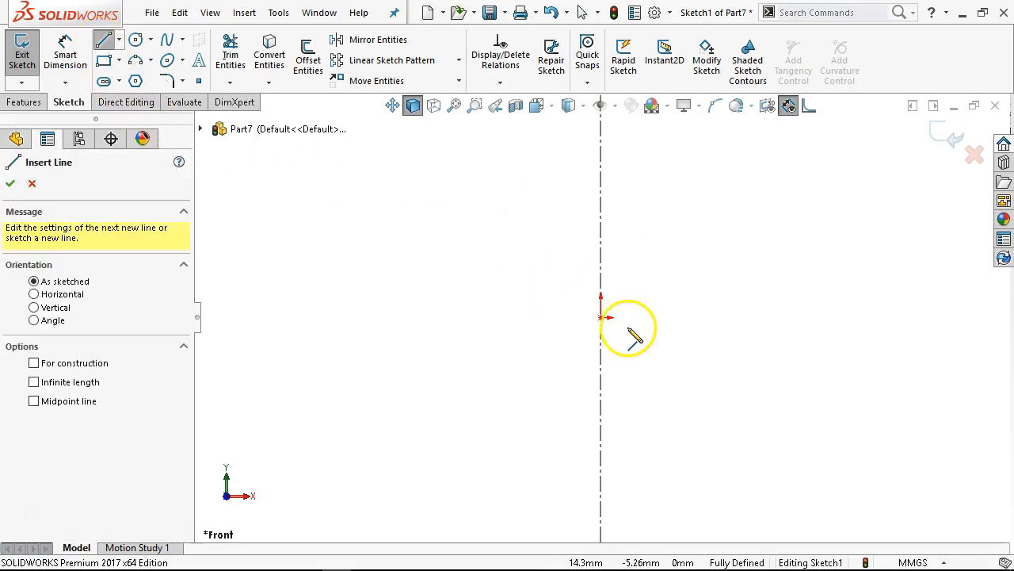
pyautogui.click(600, 317)
pyautogui.click(727, 317)
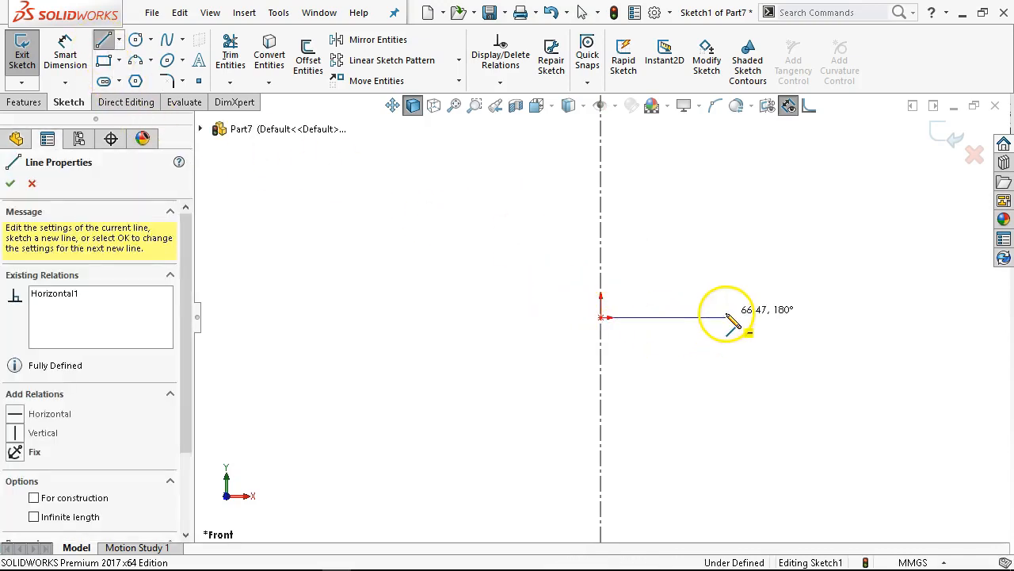
pyautogui.click(726, 268)
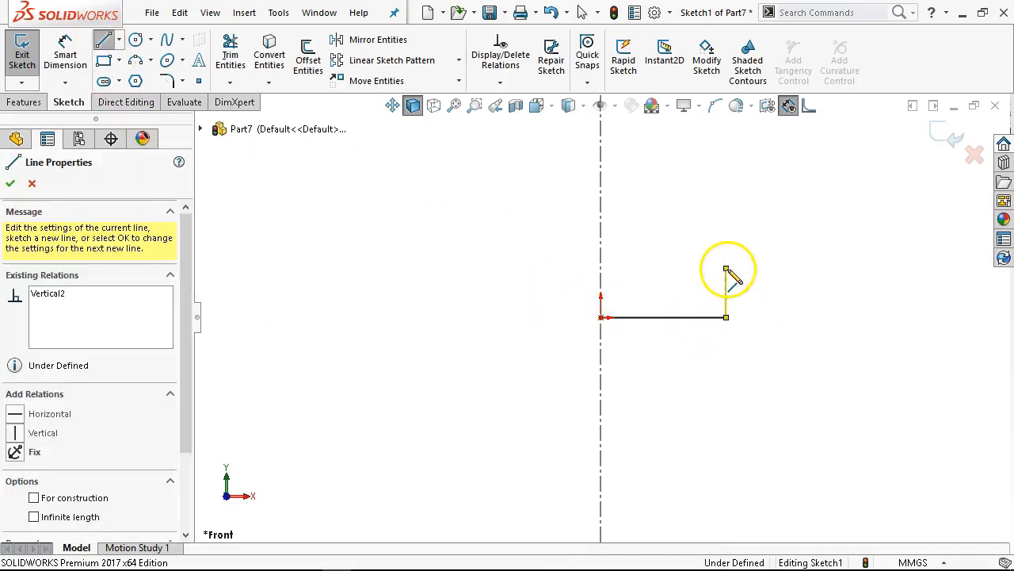
pyautogui.click(635, 269)
pyautogui.click(636, 141)
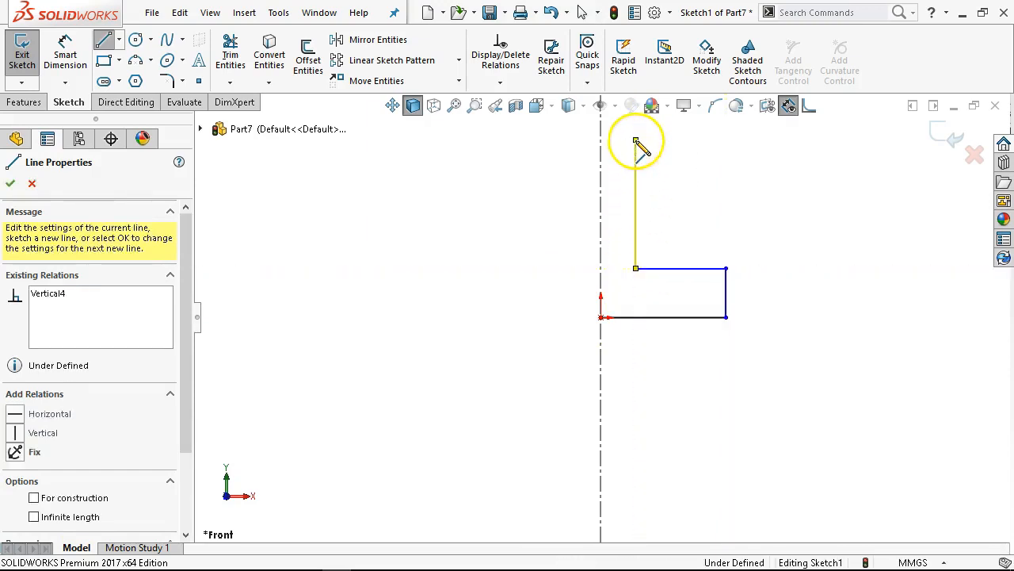
pyautogui.click(600, 140)
pyautogui.rightClick(740, 212)
pyautogui.click(737, 204)
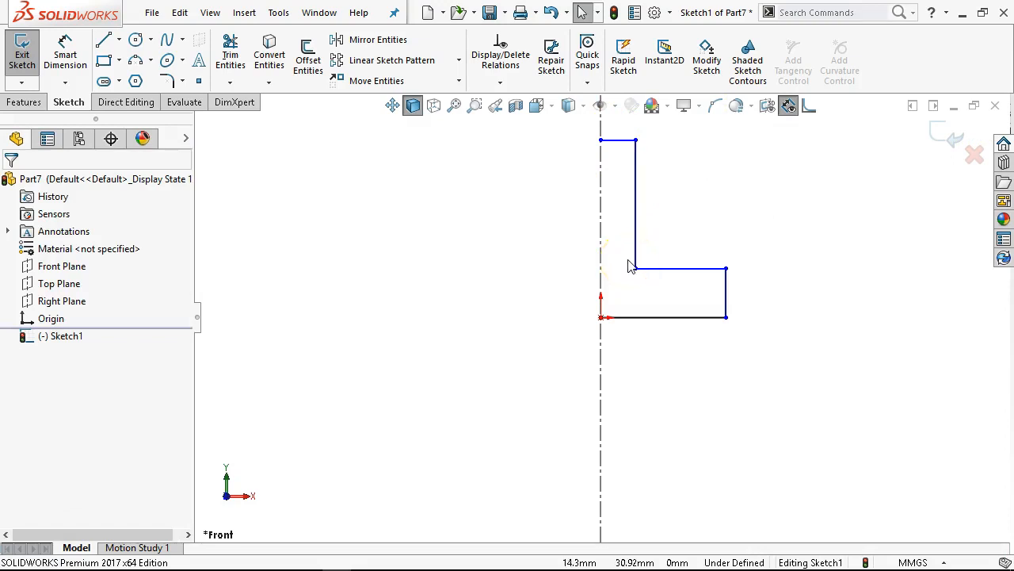
# Step: Dimension the profile's full base width symmetrically about the centerline as 80 mm
pyautogui.click(67, 52)
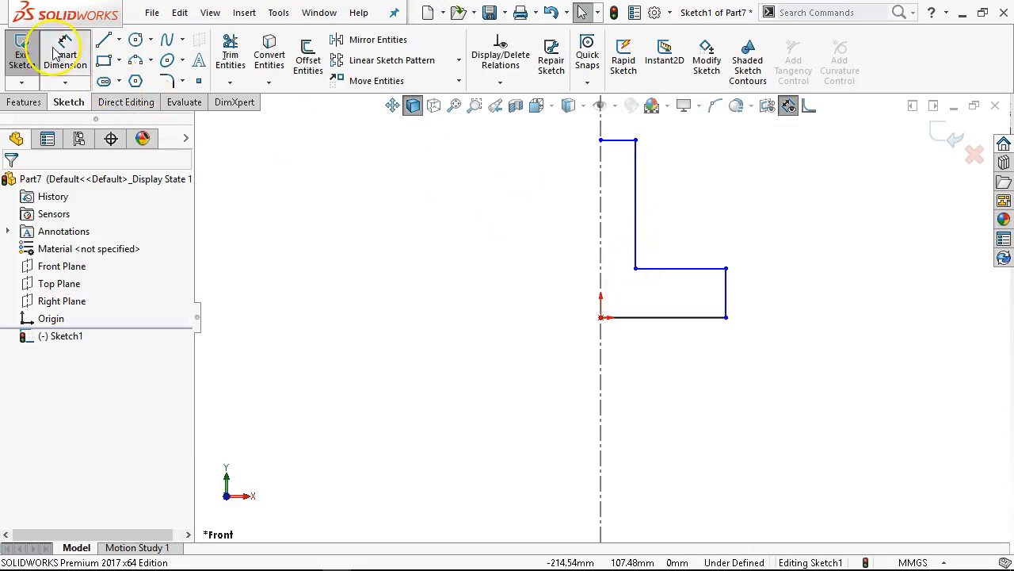
pyautogui.click(604, 380)
pyautogui.click(725, 293)
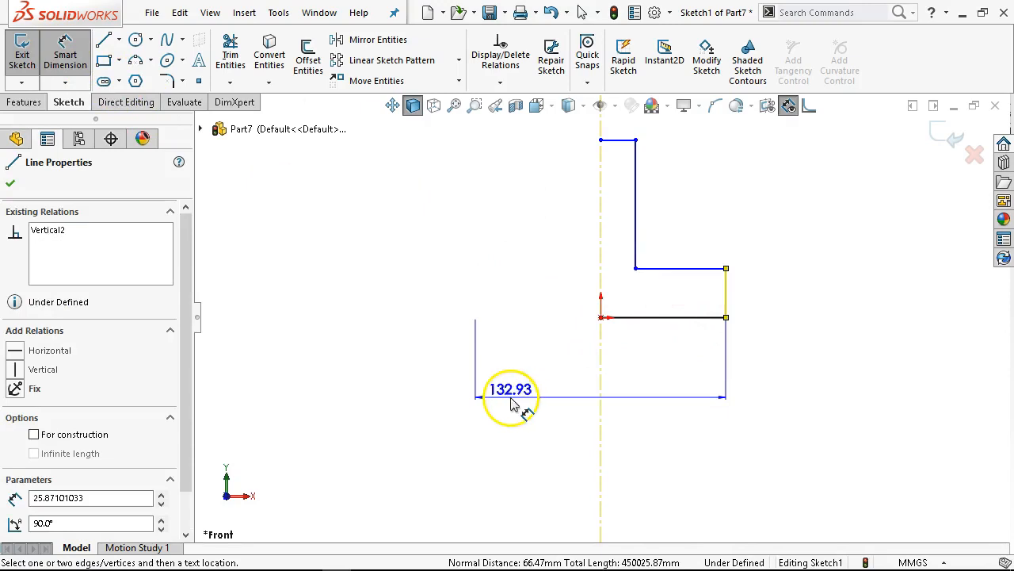
pyautogui.click(511, 404)
pyautogui.write('80')
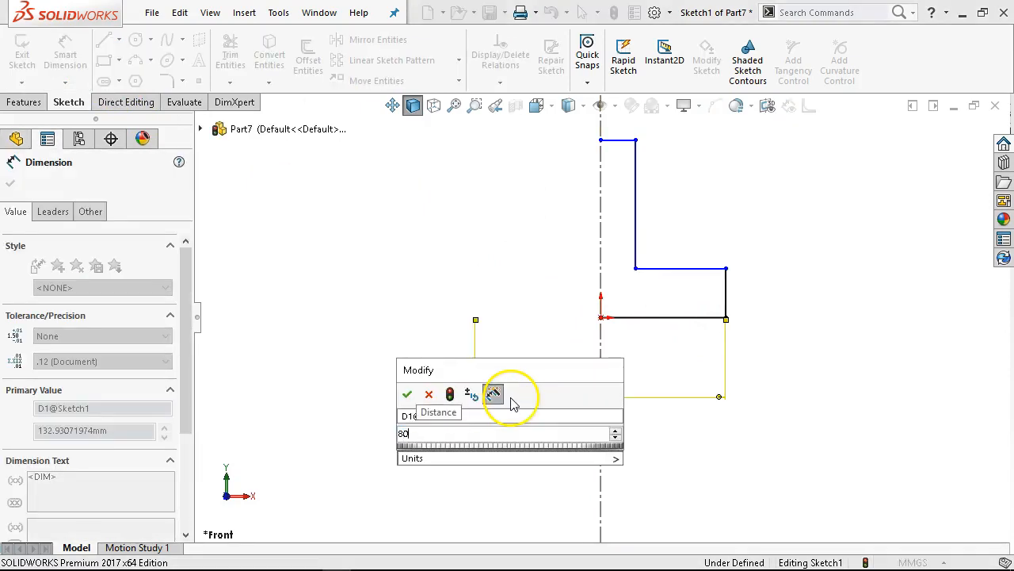
pyautogui.press('Return')
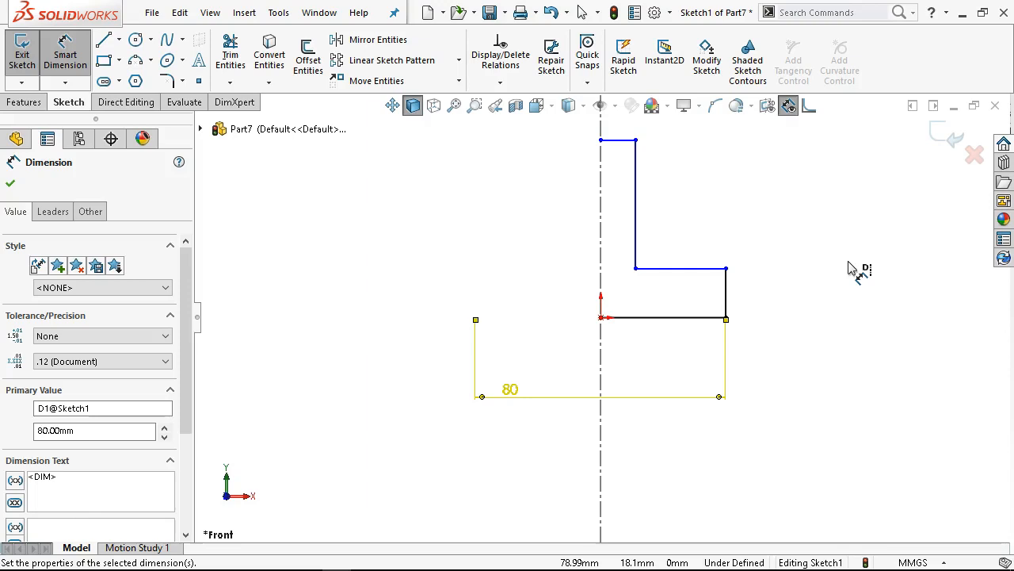
pyautogui.click(832, 255)
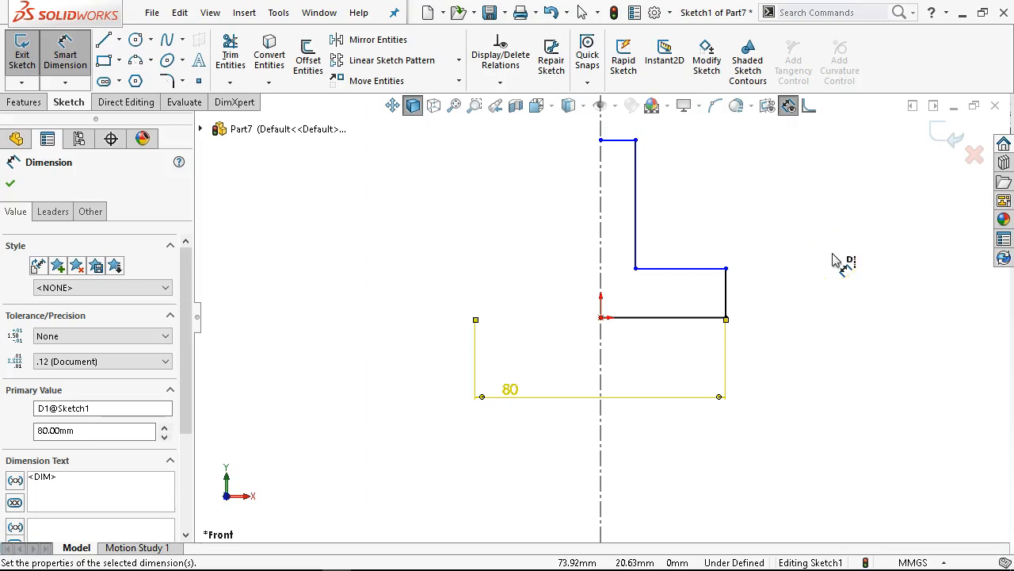
# Step: Add a 20 mm length dimension to the flange's upper horizontal line and correct it to 30 mm
pyautogui.click(682, 269)
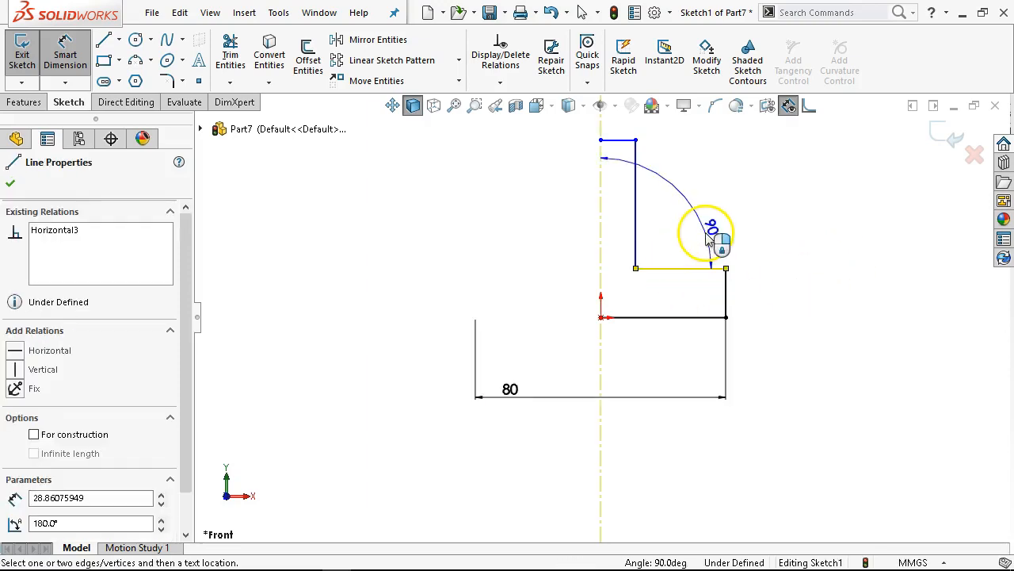
pyautogui.click(687, 230)
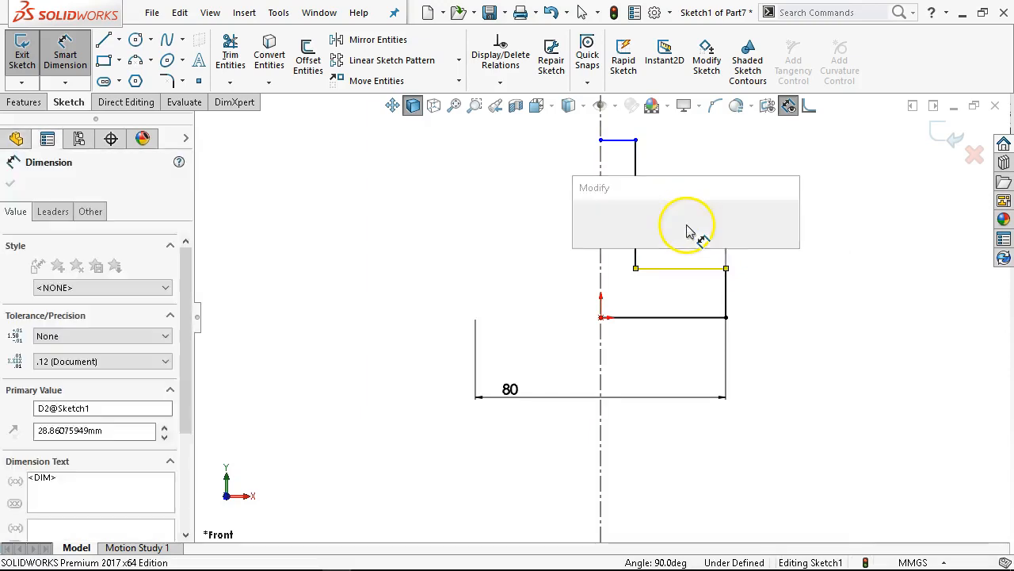
pyautogui.write('20')
pyautogui.press('Return')
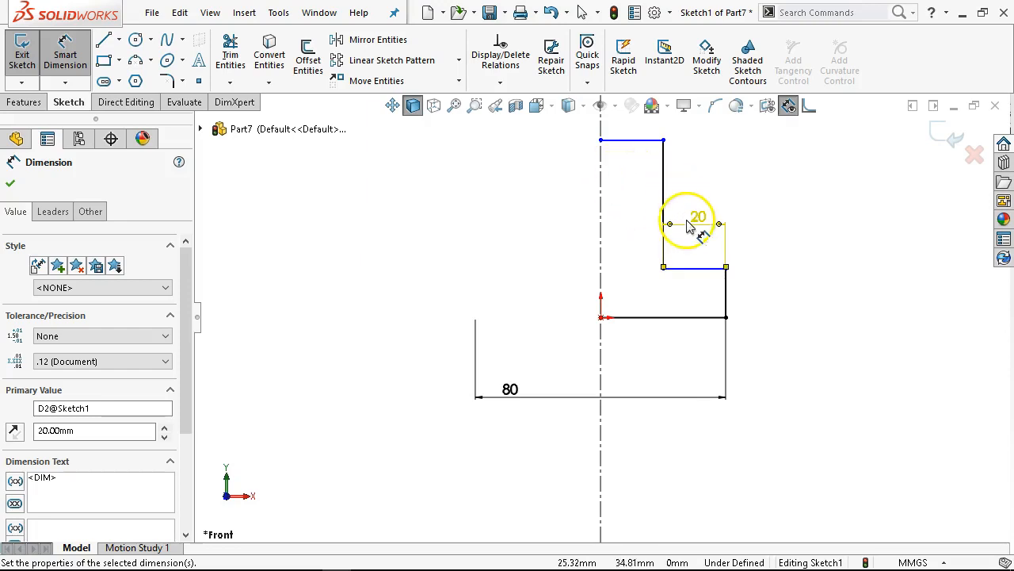
pyautogui.doubleClick(701, 218)
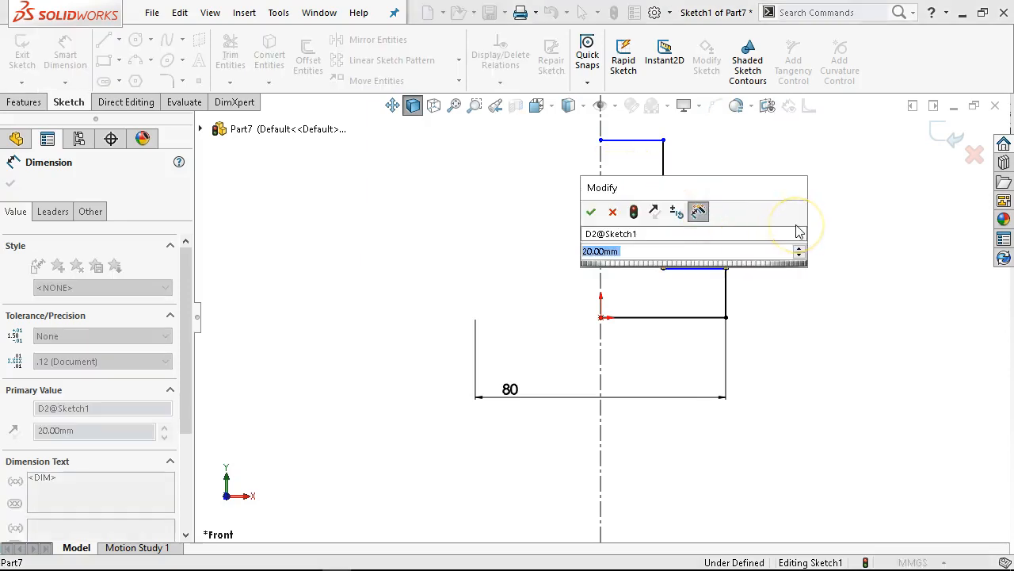
pyautogui.write('30')
pyautogui.press('Return')
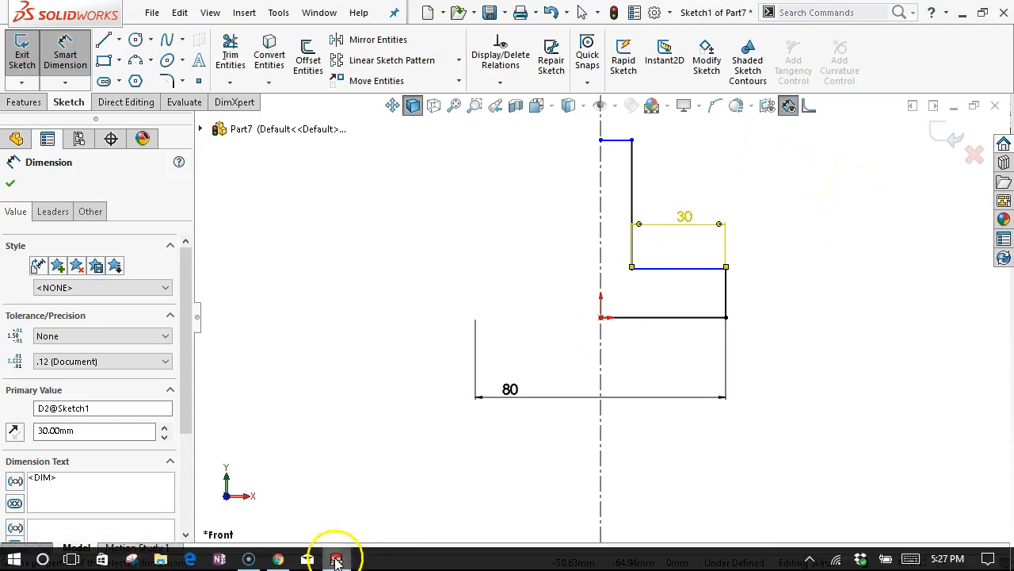
# Step: Check Figure P3-8 in Chrome, return to SOLIDWORKS and dimension the flange's vertical end line as 10 mm
pyautogui.click(278, 559)
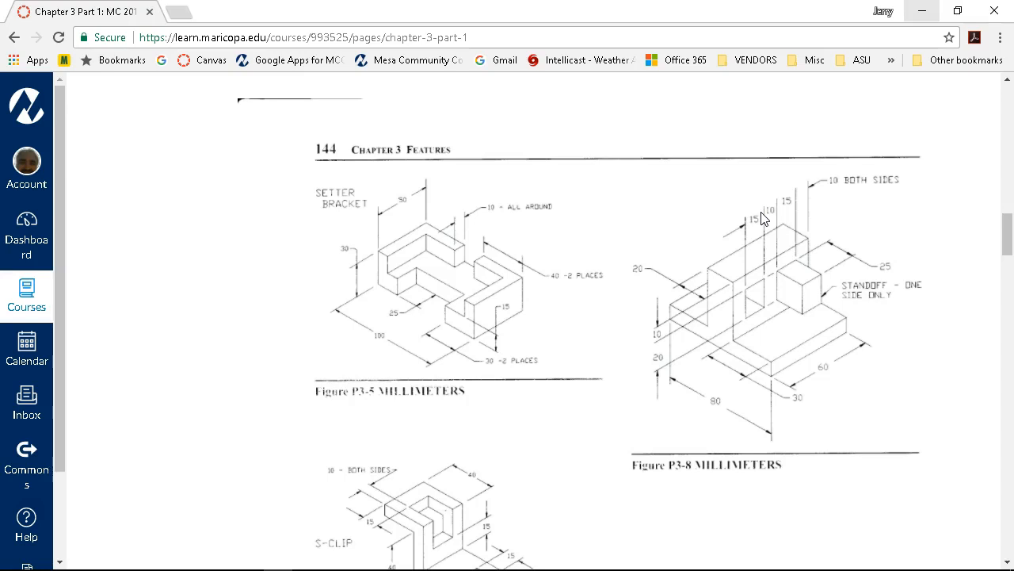
pyautogui.click(921, 12)
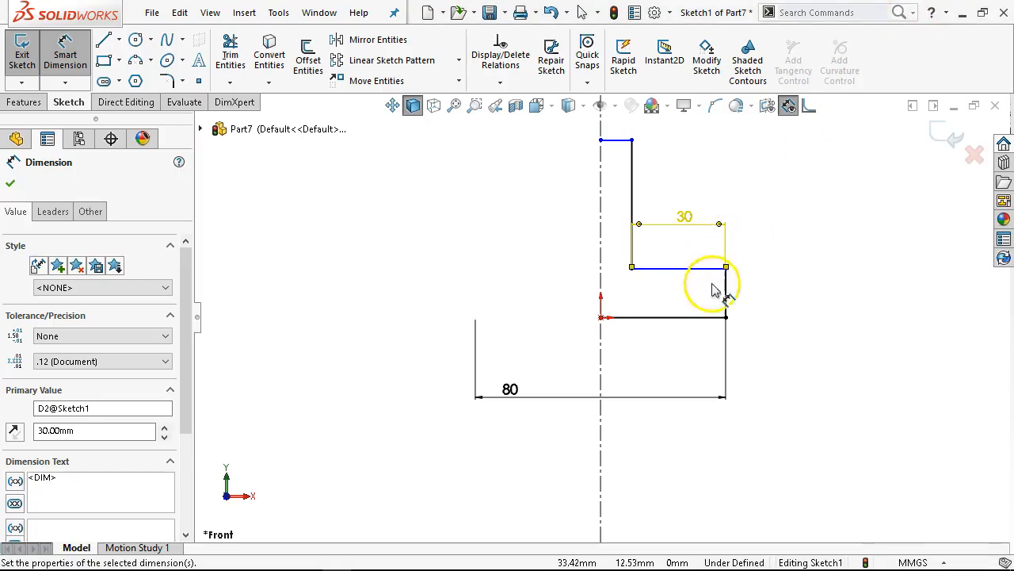
pyautogui.click(746, 289)
pyautogui.click(804, 351)
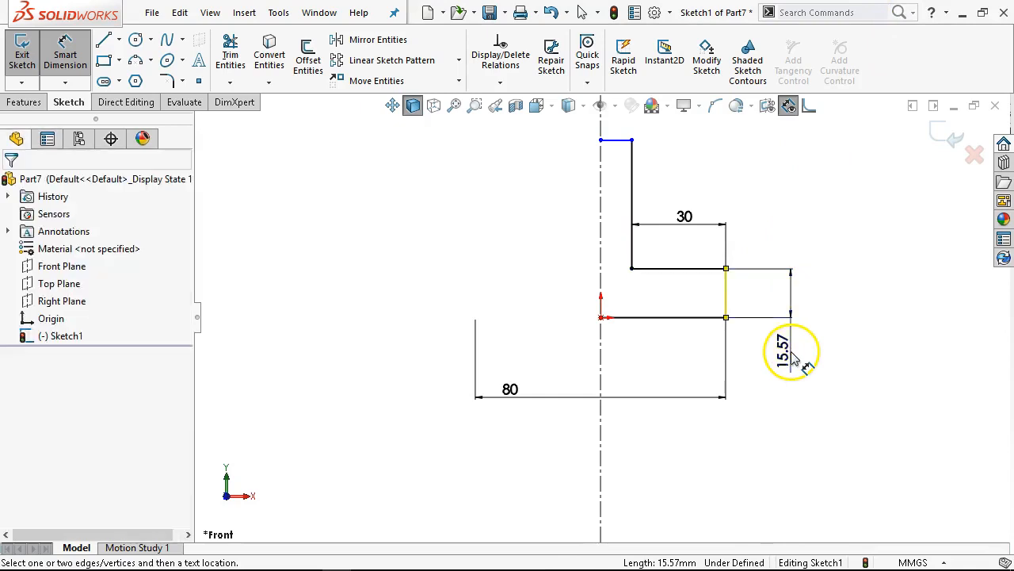
pyautogui.write('10')
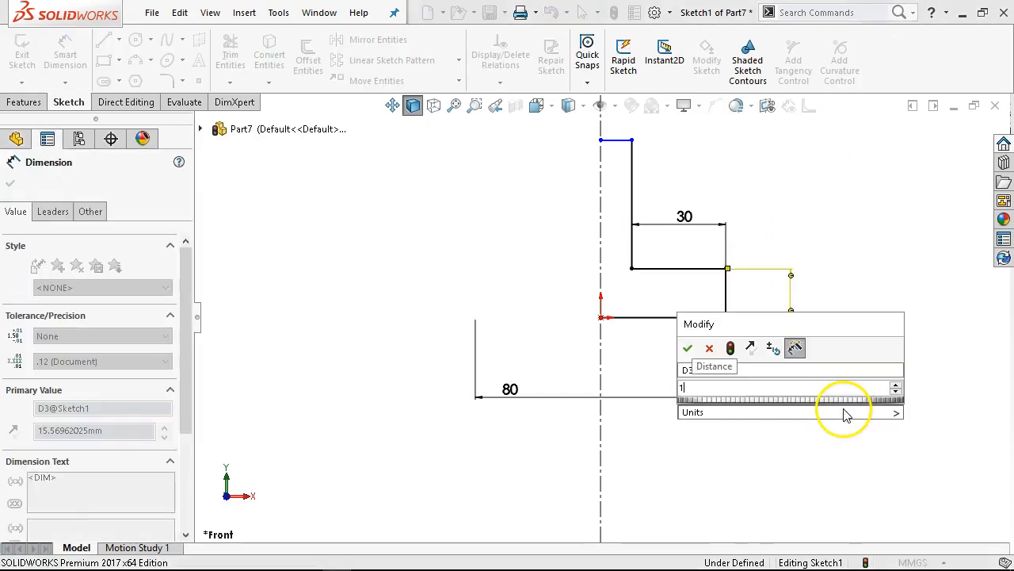
pyautogui.click(687, 348)
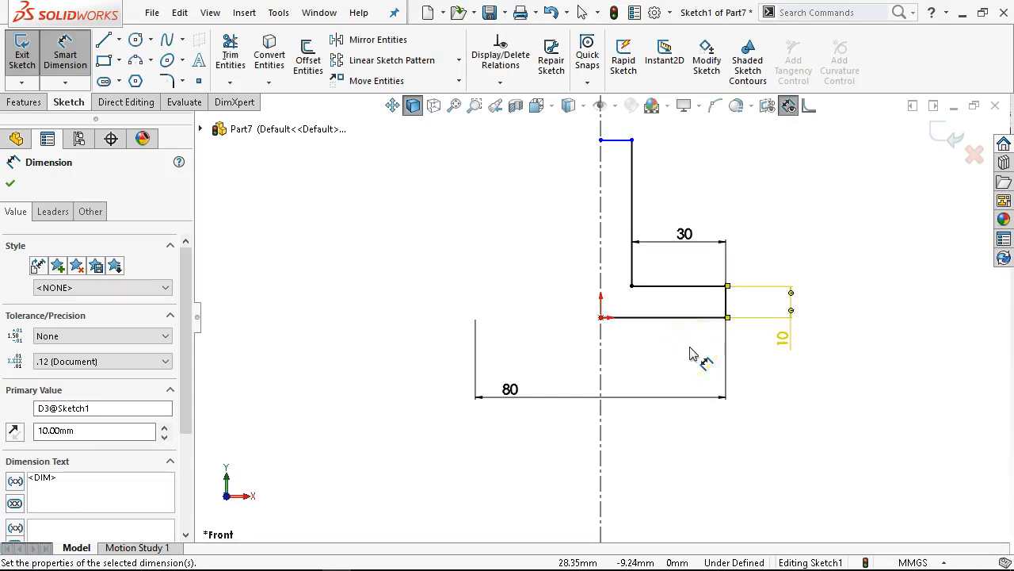
# Step: Dimension the upright's vertical line above the flange as 40 mm
pyautogui.click(633, 198)
pyautogui.click(802, 207)
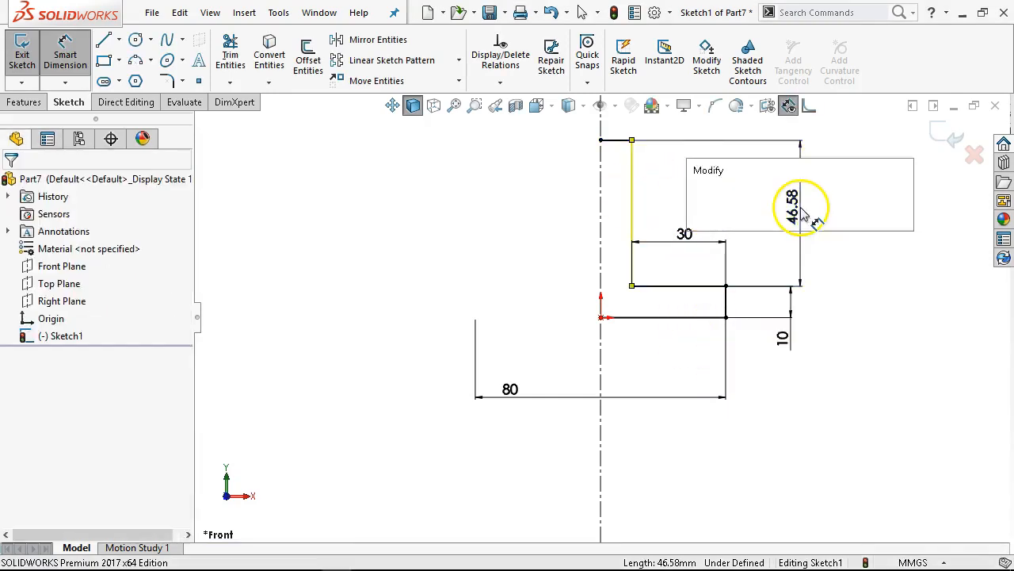
pyautogui.write('40')
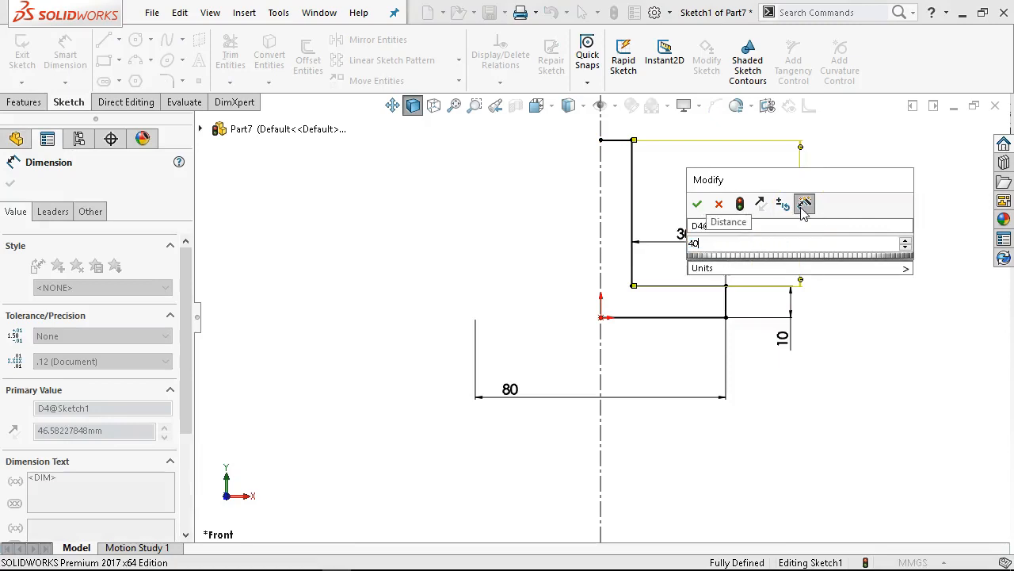
pyautogui.press('Return')
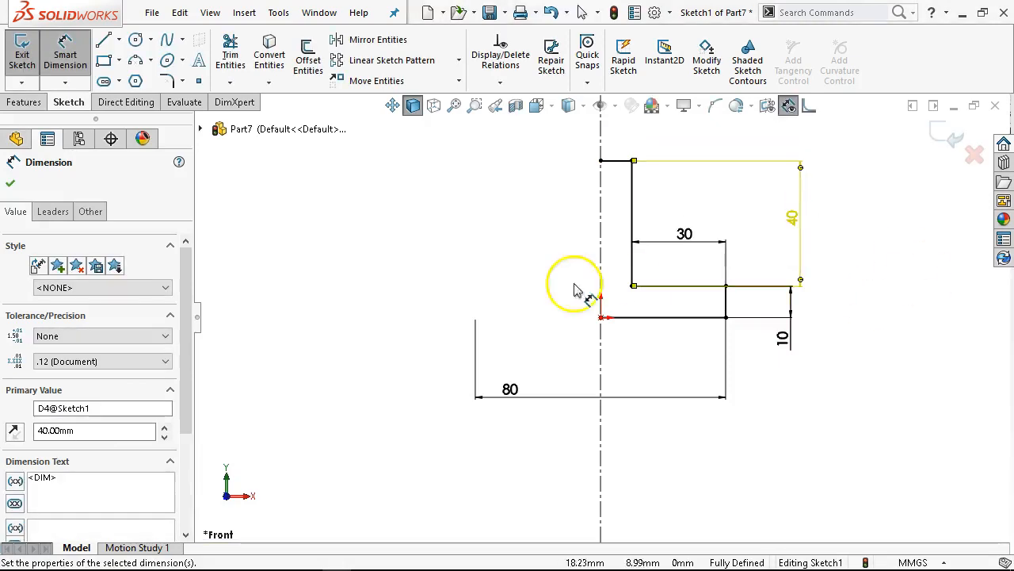
pyautogui.click(36, 101)
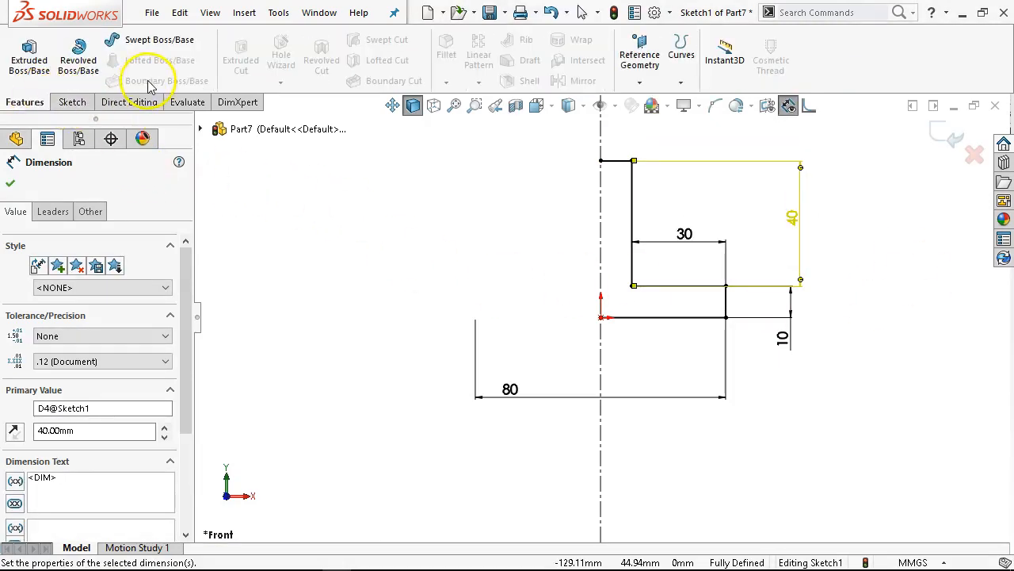
pyautogui.click(23, 60)
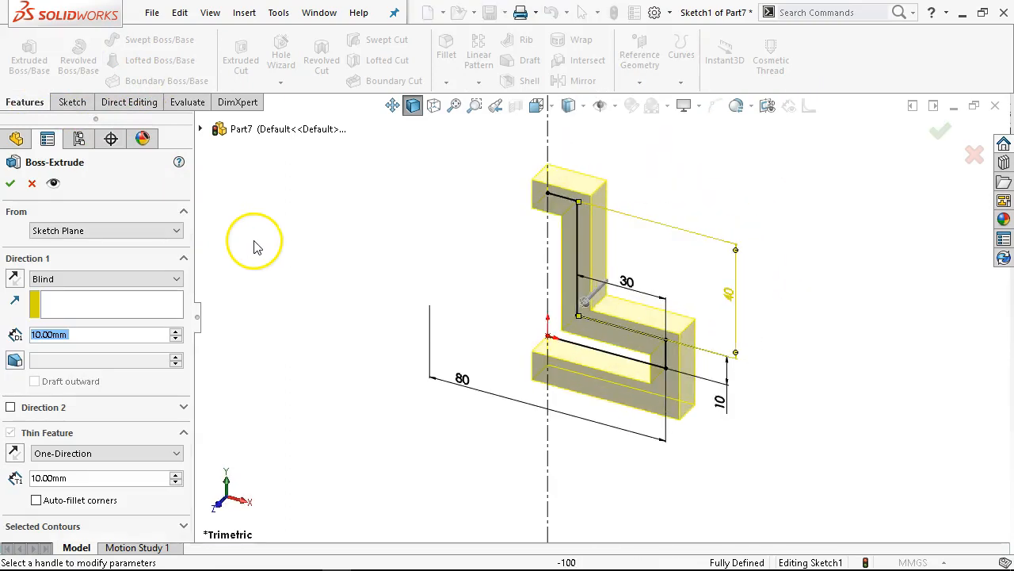
pyautogui.click(30, 182)
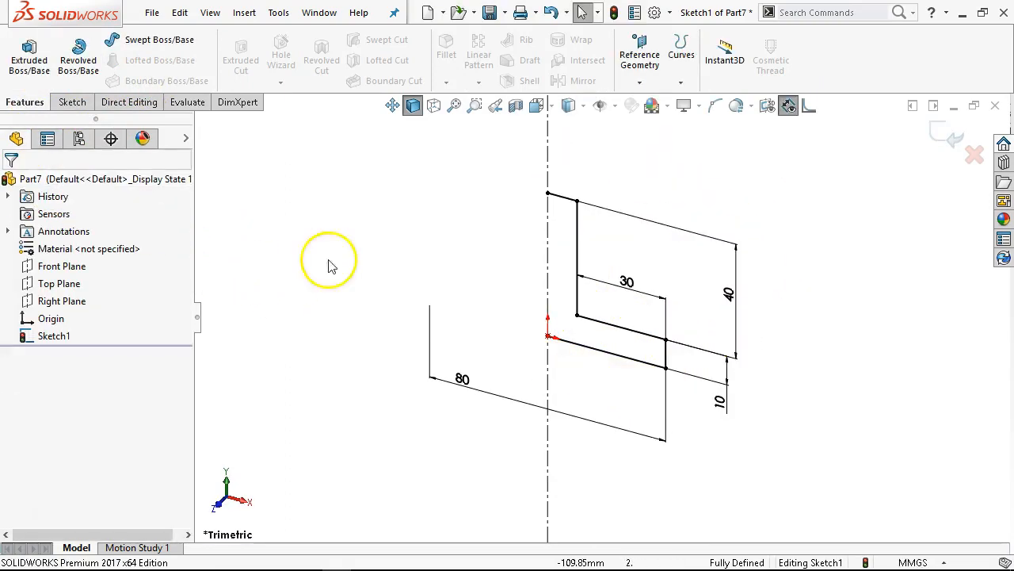
# Step: Mirror the stepped half profile about the vertical centerline to close the inverted-T outline
pyautogui.moveTo(806, 153)
pyautogui.mouseDown()
pyautogui.moveTo(416, 444)
pyautogui.moveTo(335, 453)
pyautogui.mouseUp()
pyautogui.click(72, 102)
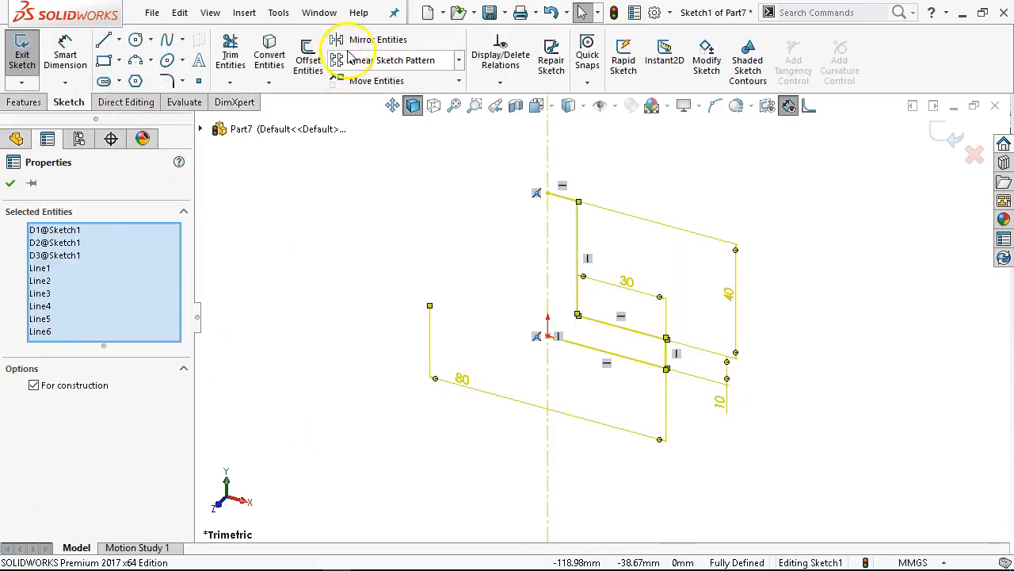
pyautogui.press('Escape')
# Step: Extrude the inverted-T profile 60 mm using the Mid Plane end condition
pyautogui.click(20, 102)
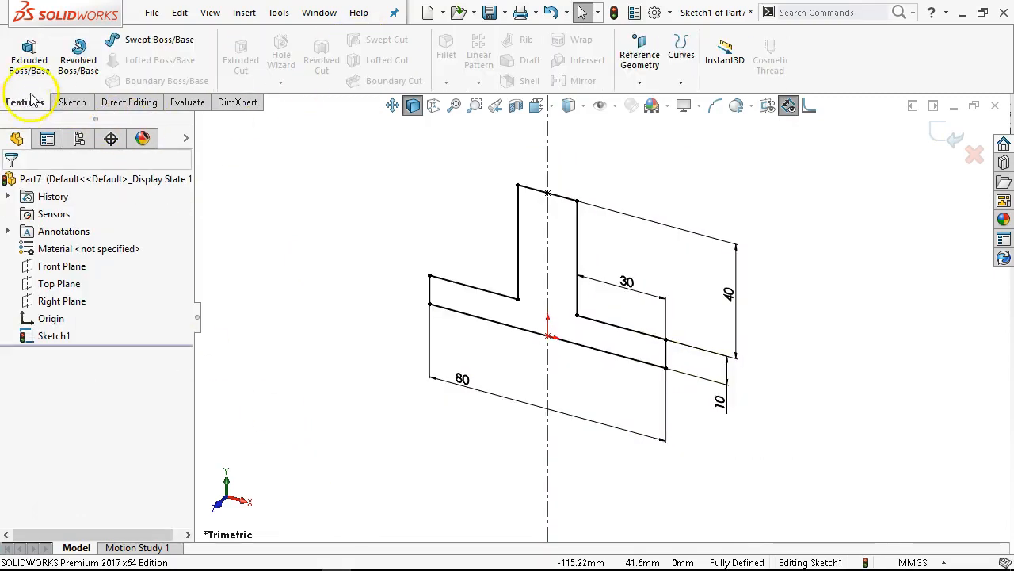
pyautogui.click(29, 58)
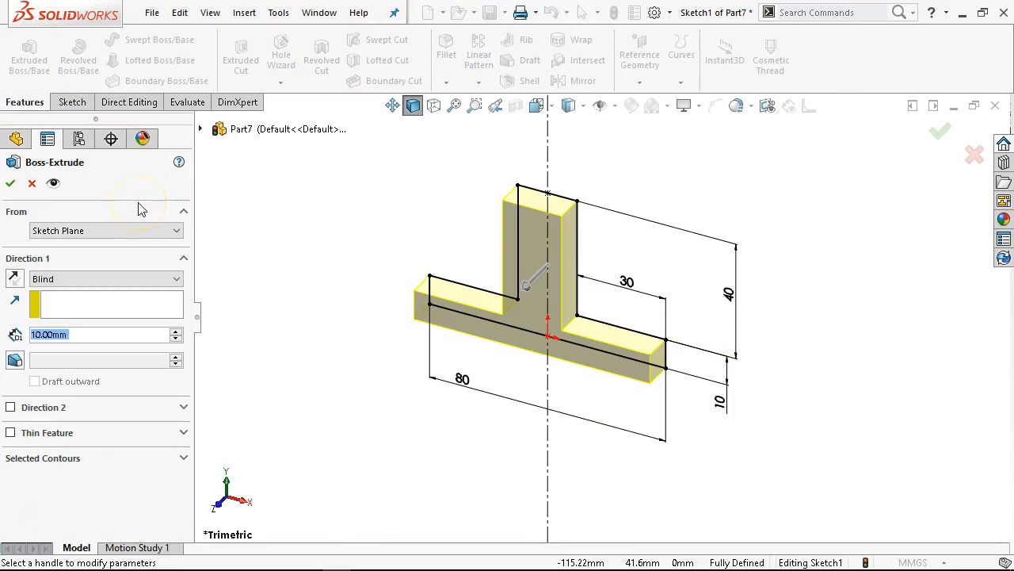
pyautogui.write('60')
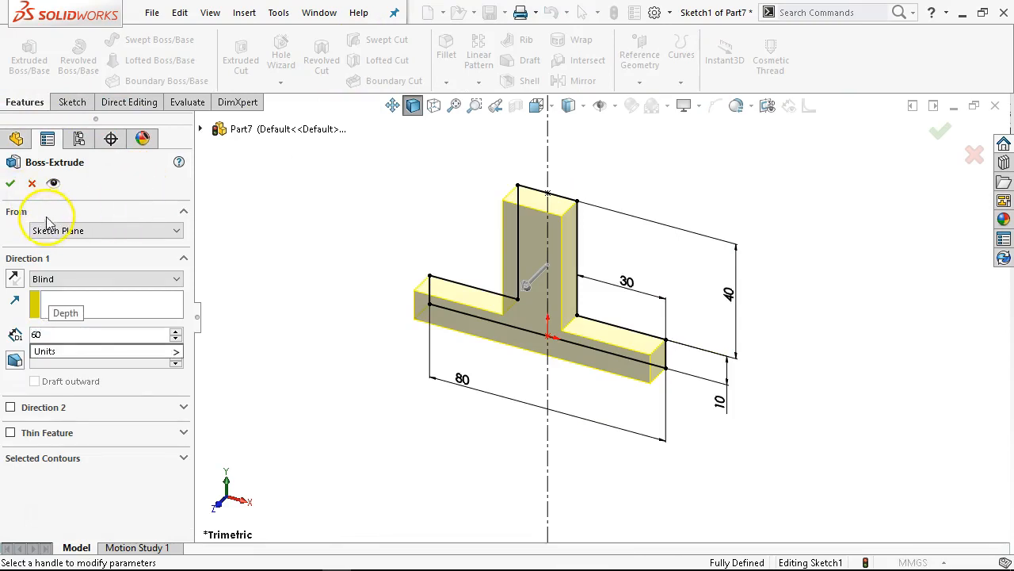
pyautogui.press('Return')
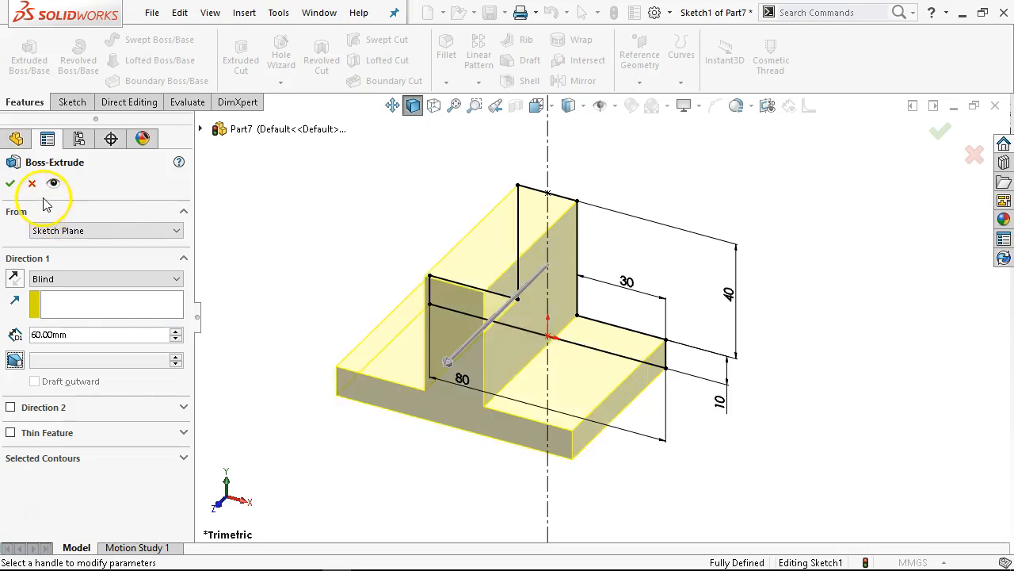
pyautogui.click(32, 279)
pyautogui.click(49, 344)
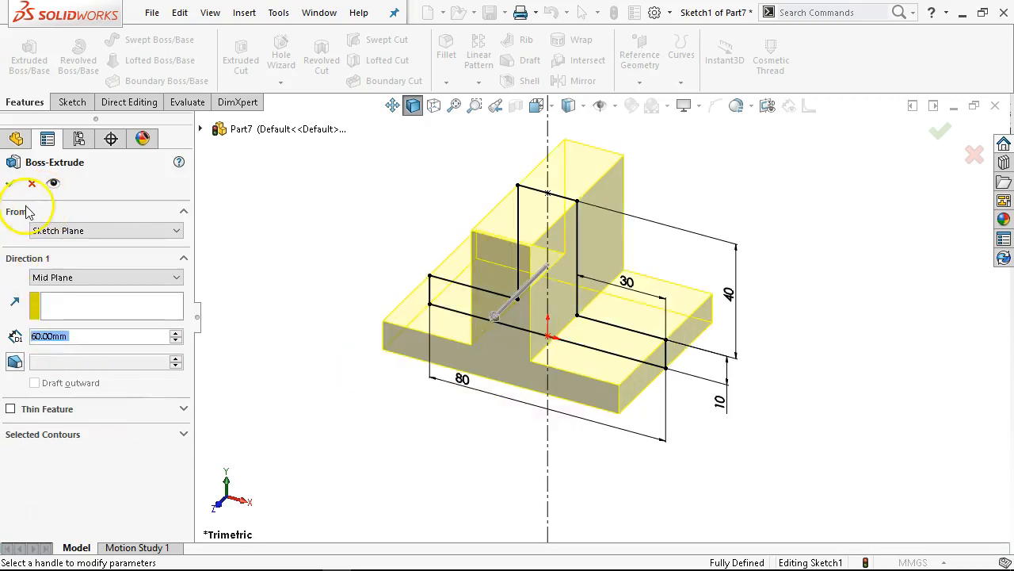
pyautogui.click(10, 184)
# Step: Start a sketch on the upright's side face and draw a vertical centerline from the origin to the top edge
pyautogui.click(597, 249)
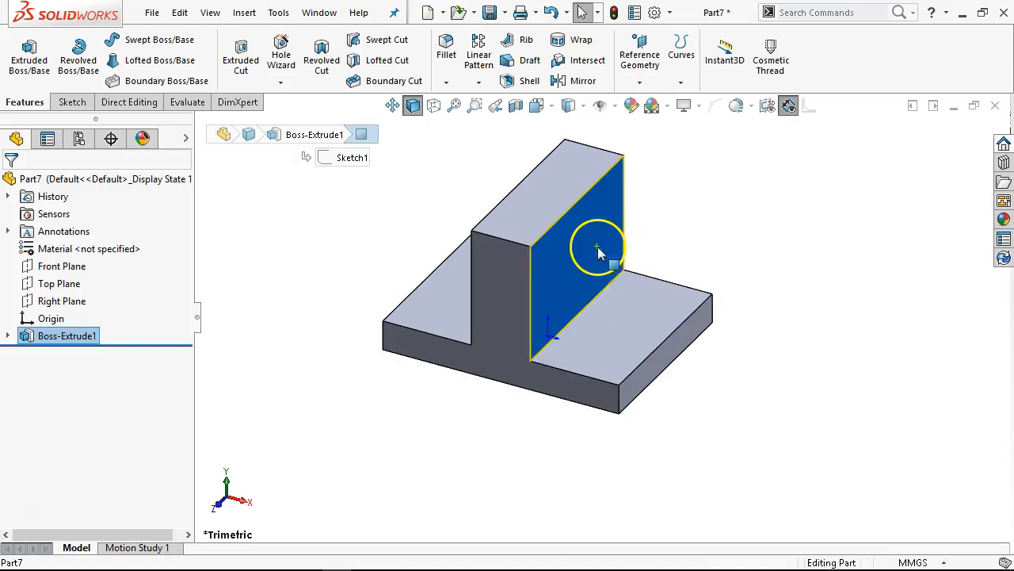
pyautogui.click(669, 200)
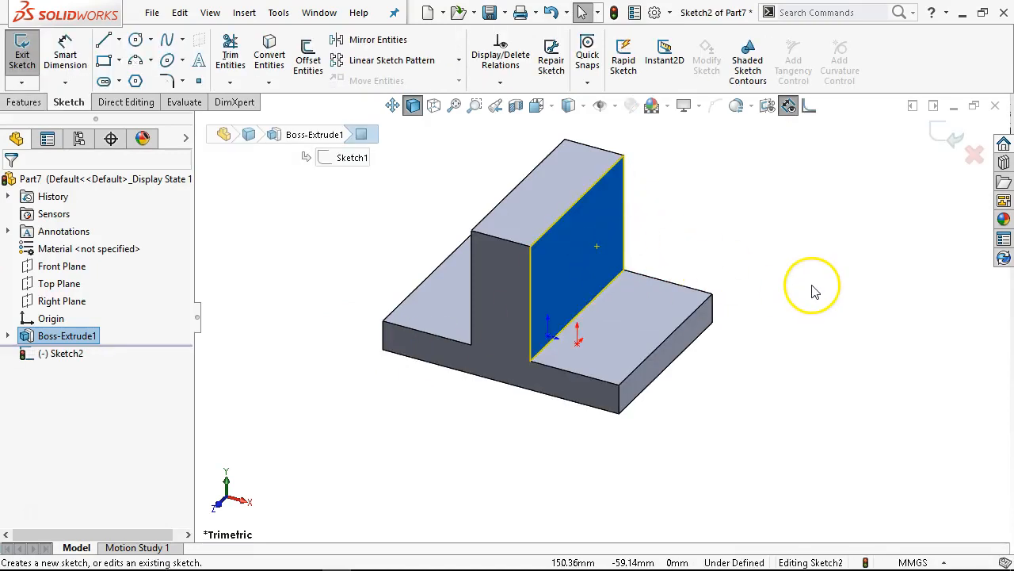
pyautogui.click(119, 40)
pyautogui.click(139, 79)
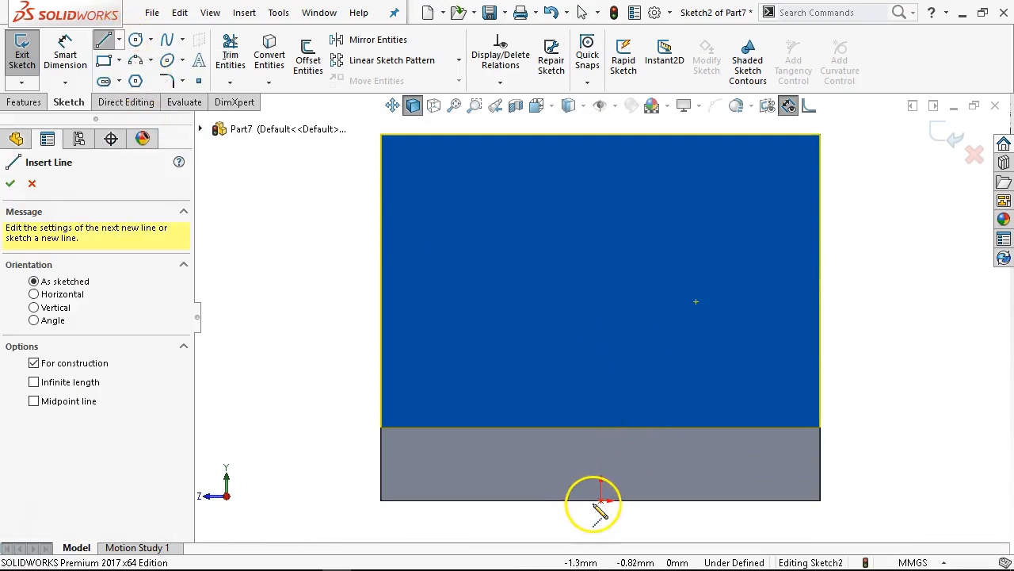
pyautogui.click(601, 500)
pyautogui.click(601, 135)
pyautogui.rightClick(513, 191)
pyautogui.click(586, 203)
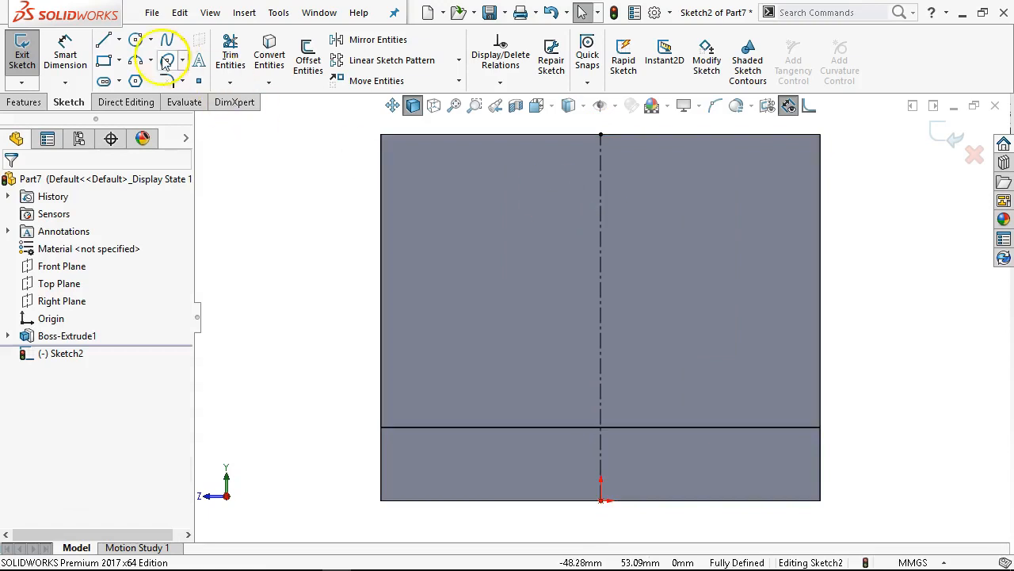
# Step: Sketch a corner rectangle about 14.3 mm wide and 12.1 mm high to the right of the centerline
pyautogui.click(104, 61)
pyautogui.click(656, 218)
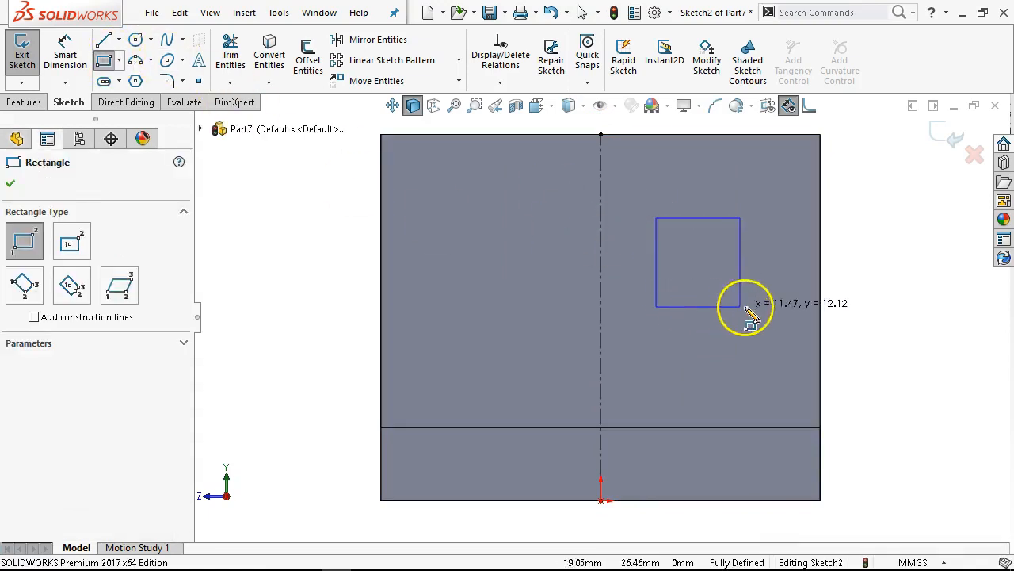
pyautogui.click(761, 306)
# Step: Dimension the rectangle's top line 10 mm below the upright's top edge
pyautogui.rightClick(746, 281)
pyautogui.click(901, 247)
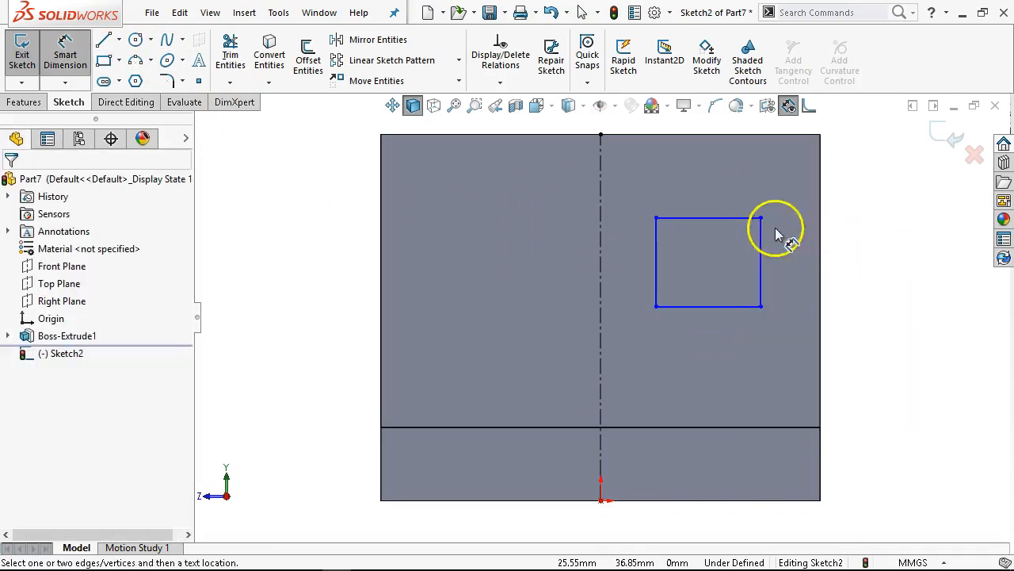
pyautogui.click(737, 218)
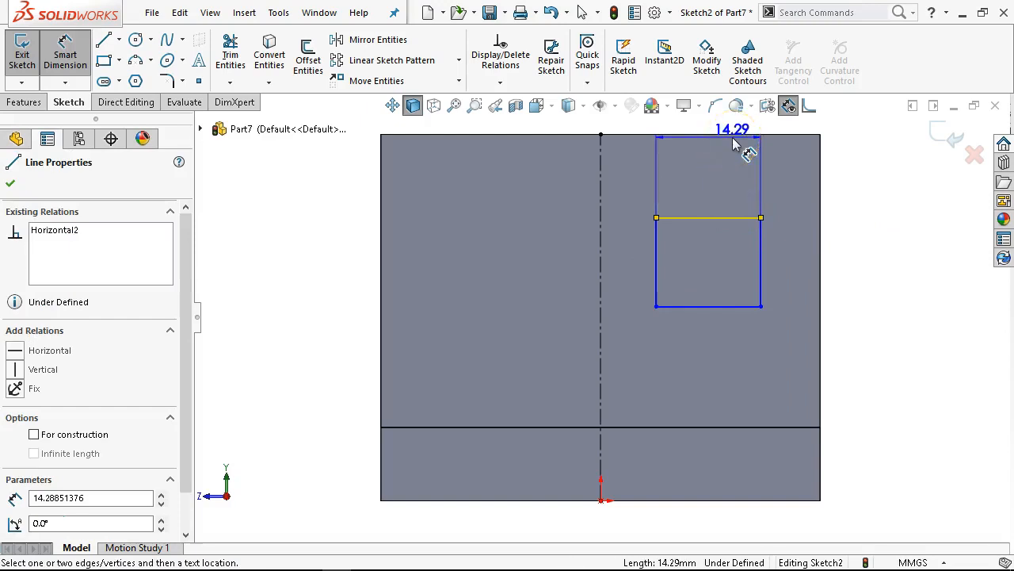
pyautogui.click(742, 138)
pyautogui.click(829, 198)
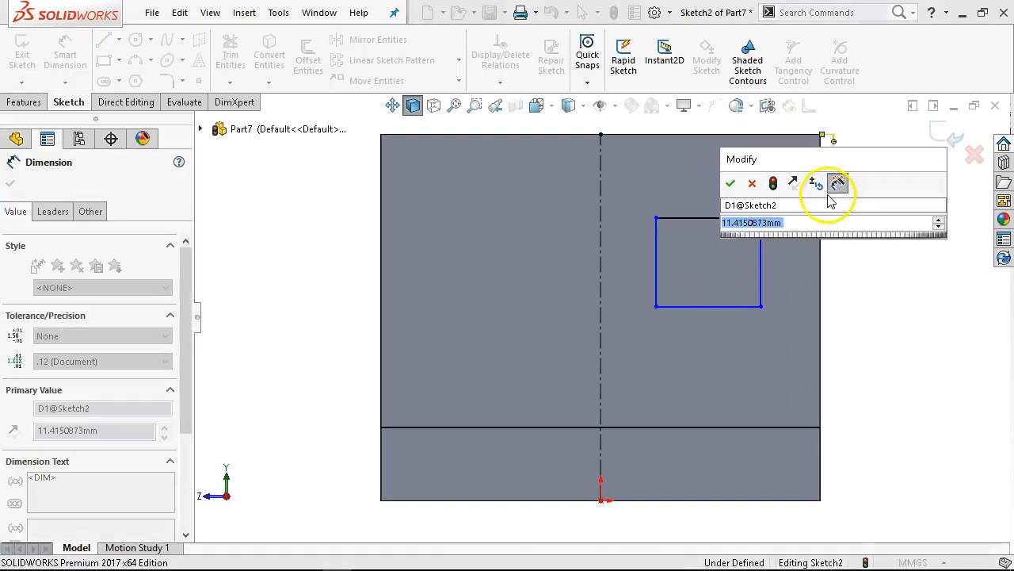
pyautogui.write('1')
pyautogui.press('Return')
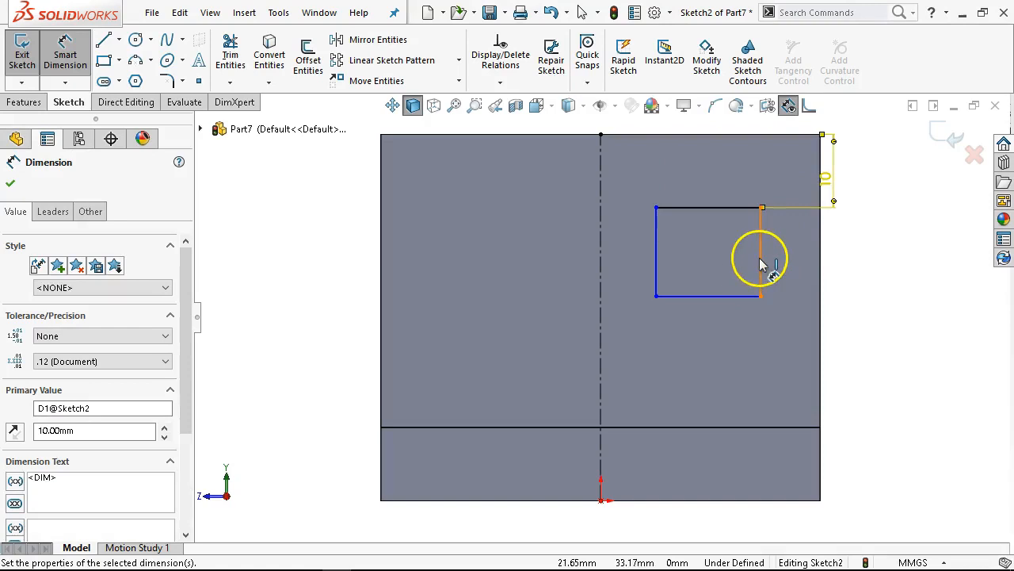
# Step: Dimension the rectangle's height as 20 mm
pyautogui.click(761, 266)
pyautogui.click(835, 260)
pyautogui.write('20')
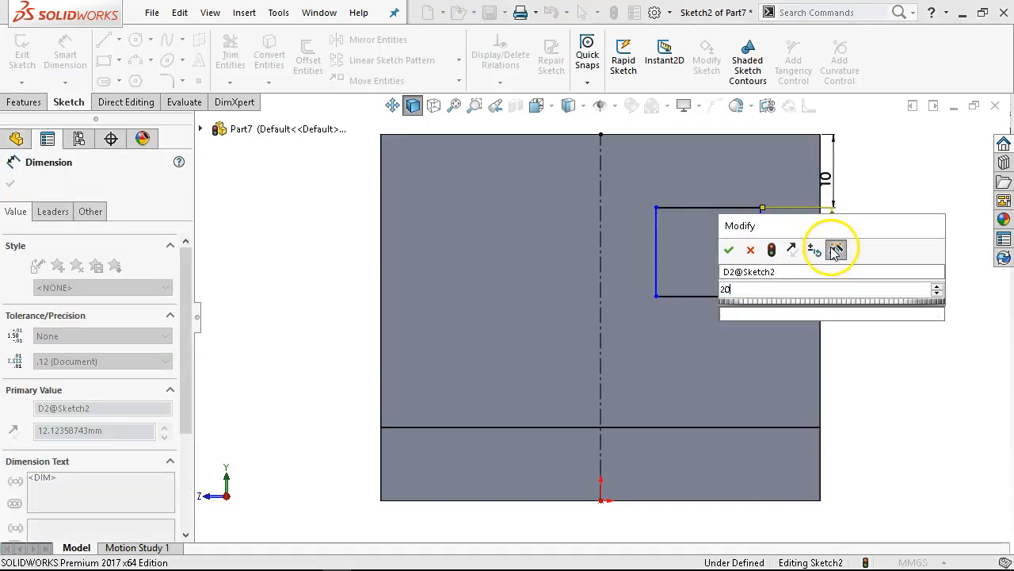
pyautogui.press('Return')
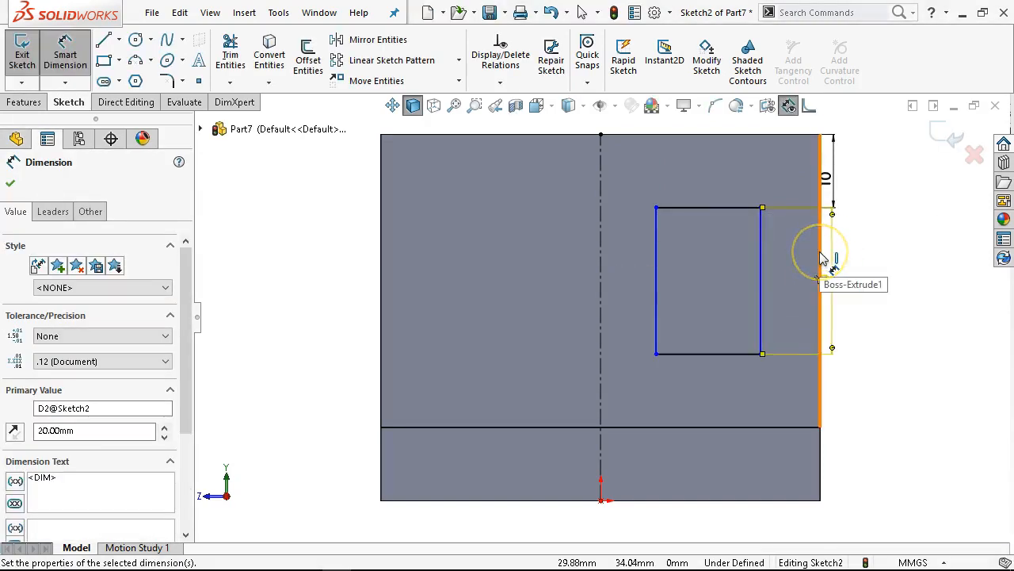
# Step: Add a doubled distance of 10 mm across the centerline to the rectangle's inner vertical line
pyautogui.click(600, 278)
pyautogui.click(601, 229)
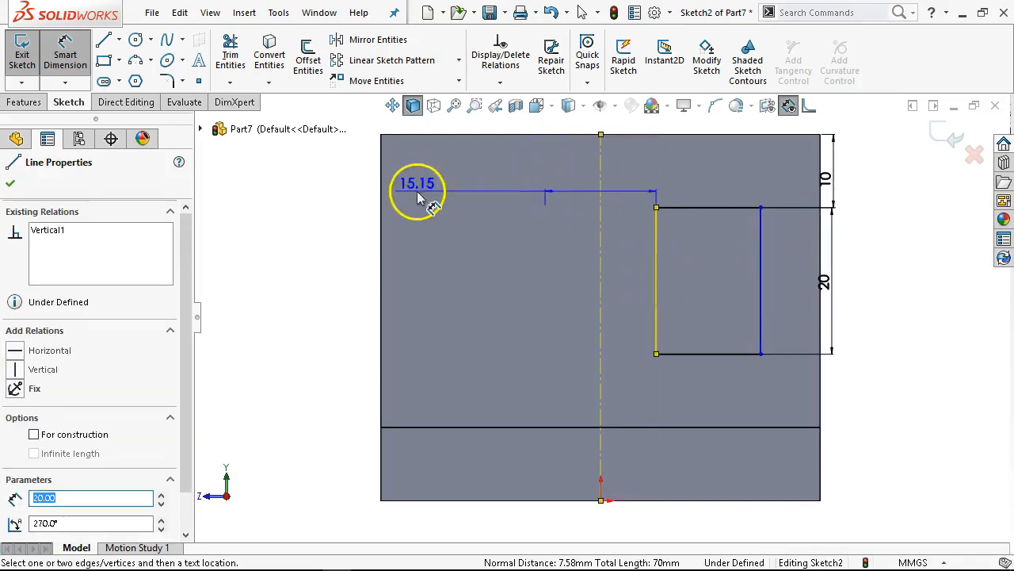
pyautogui.click(341, 184)
pyautogui.write('10')
pyautogui.press('Return')
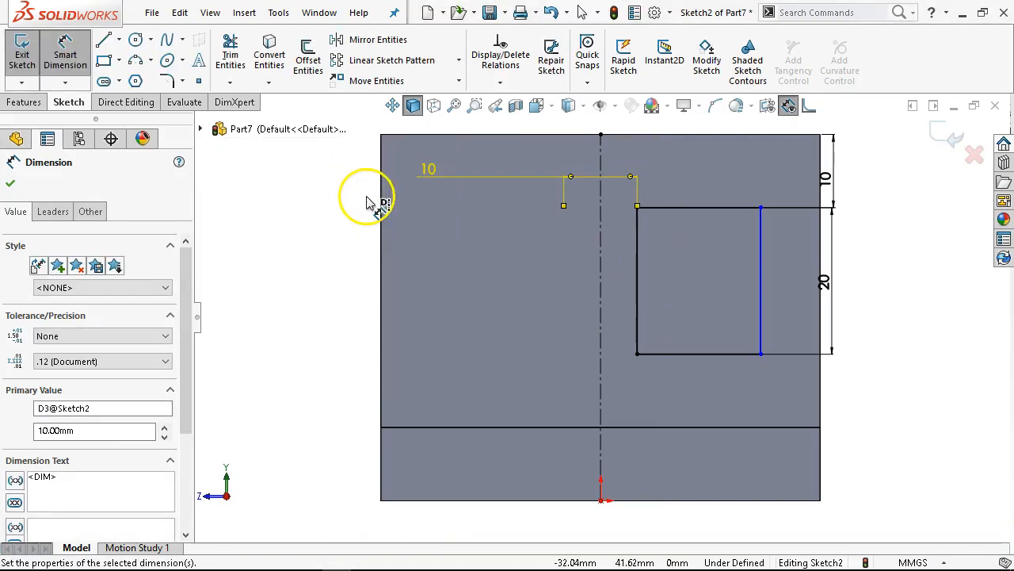
# Step: Dimension the rectangle's width as 15 mm and finish dimensioning
pyautogui.click(677, 208)
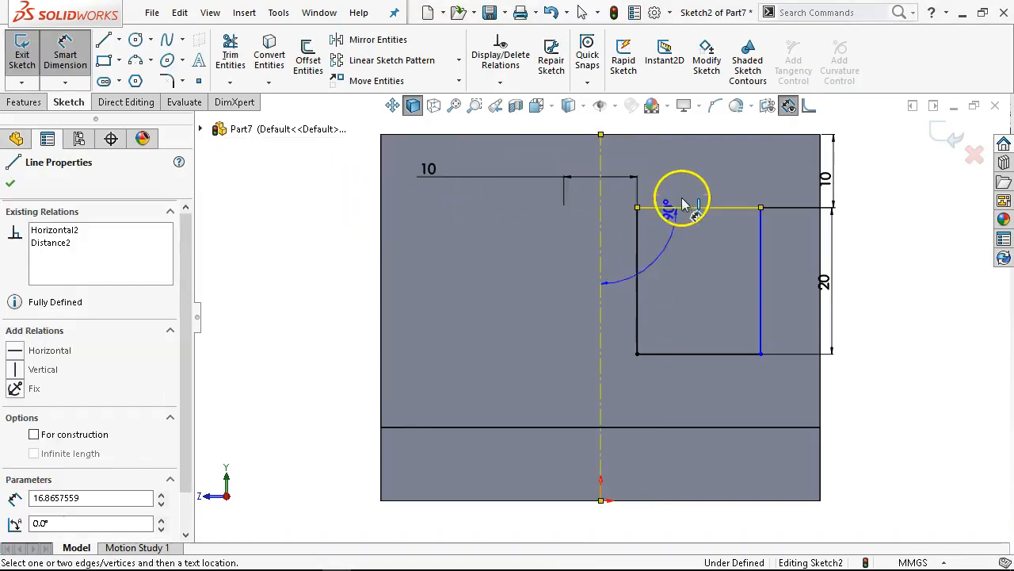
pyautogui.press('Escape')
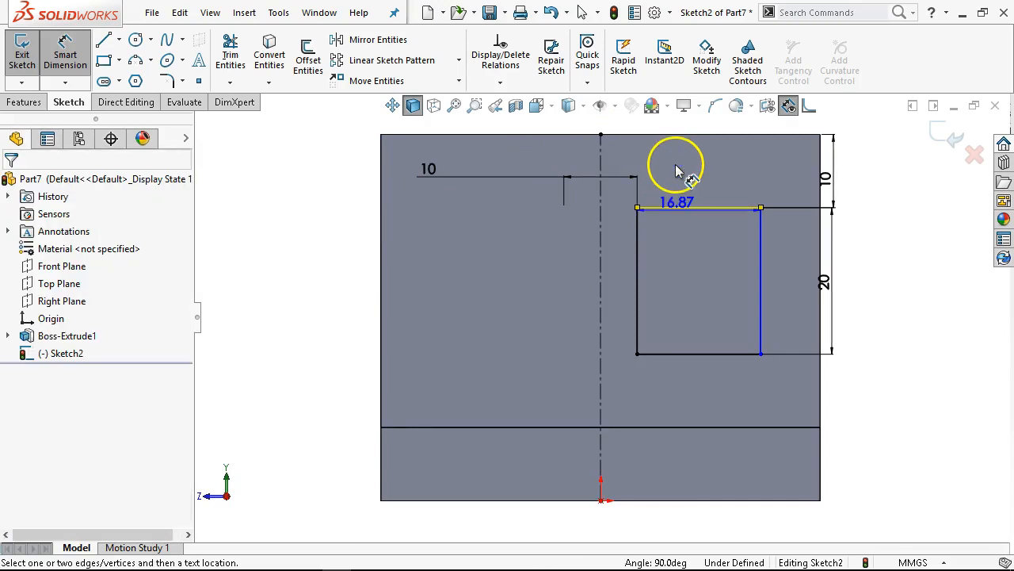
pyautogui.click(689, 163)
pyautogui.write('15')
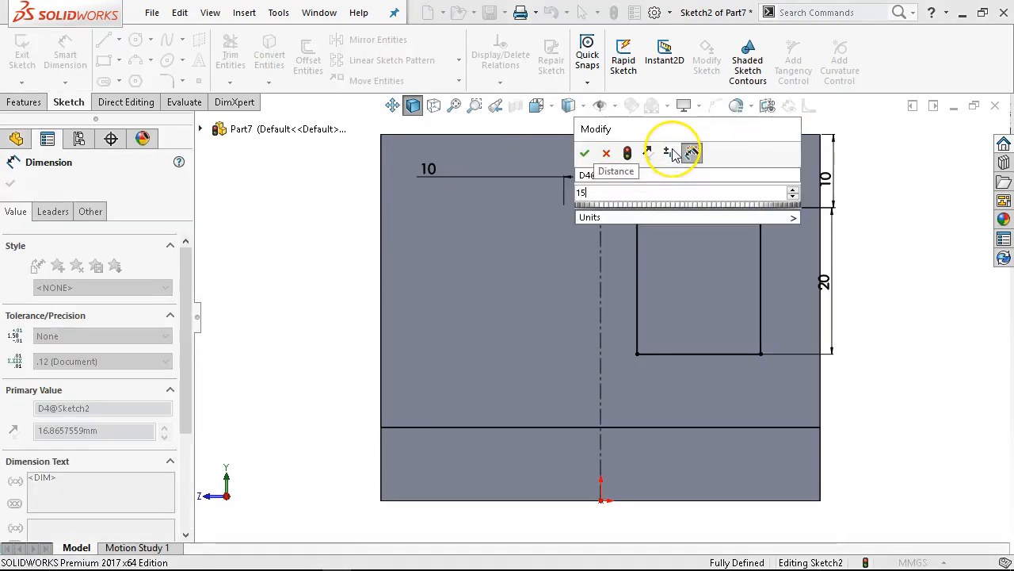
pyautogui.press('Return')
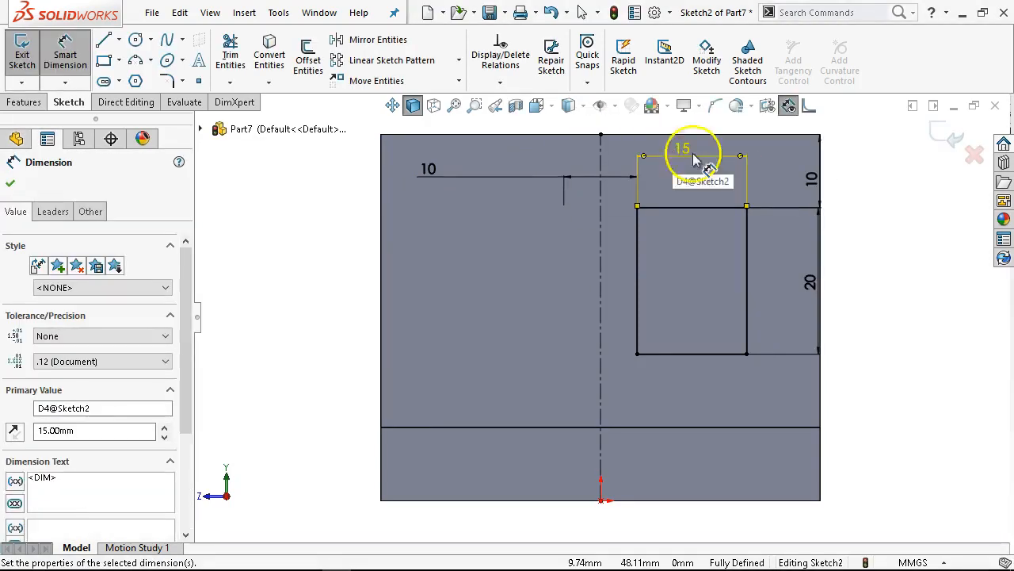
pyautogui.rightClick(322, 220)
pyautogui.click(362, 265)
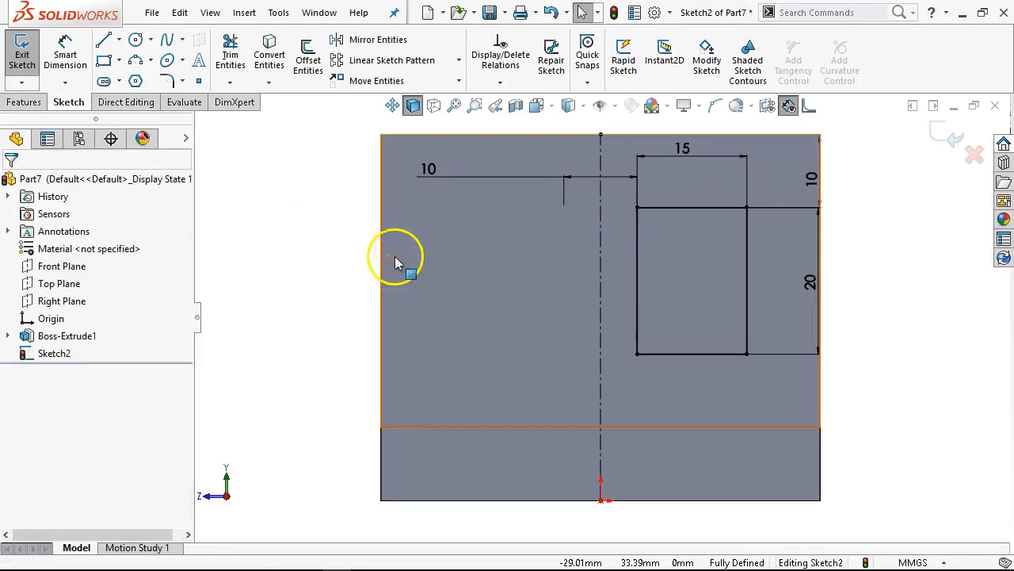
# Step: Mirror the whole rectangle about the vertical centerline
pyautogui.rightClick(643, 255)
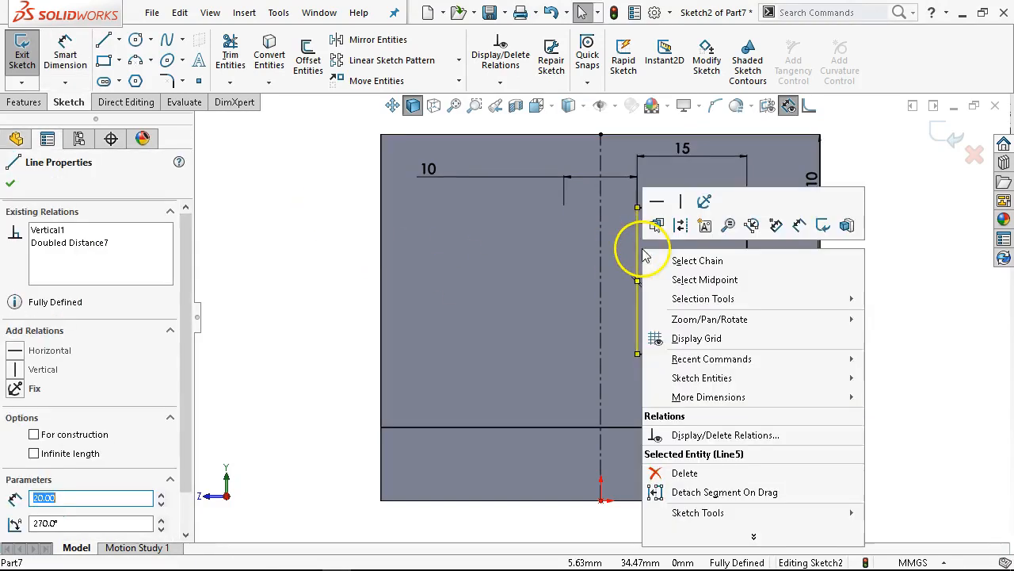
pyautogui.click(686, 260)
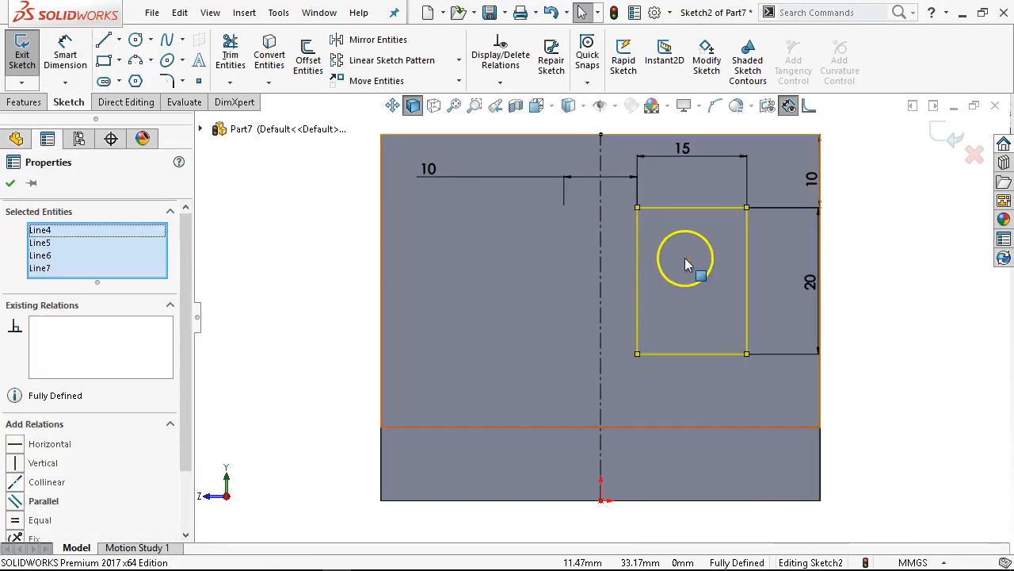
pyautogui.keyDown('ctrl'); pyautogui.click(604, 324); pyautogui.keyUp('ctrl')
pyautogui.click(372, 40)
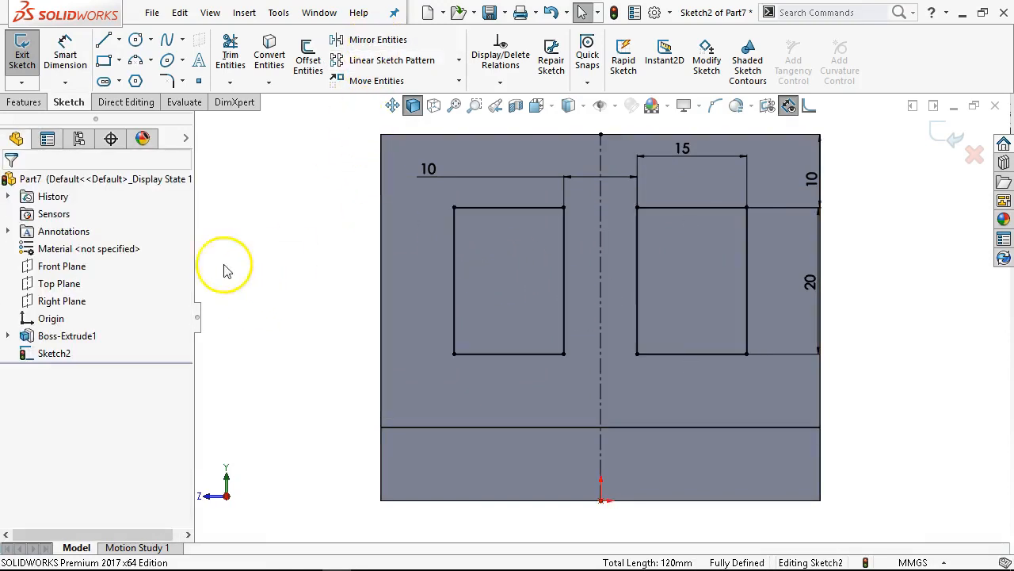
# Step: Extrude only the right rectangle's region as a 25 mm blind boss merged with the body
pyautogui.click(22, 104)
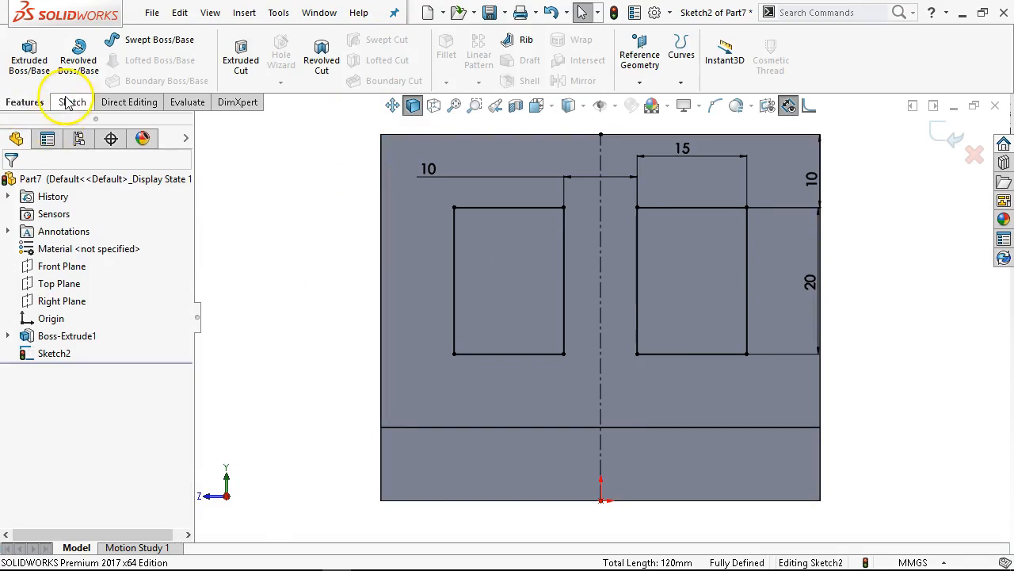
pyautogui.click(29, 56)
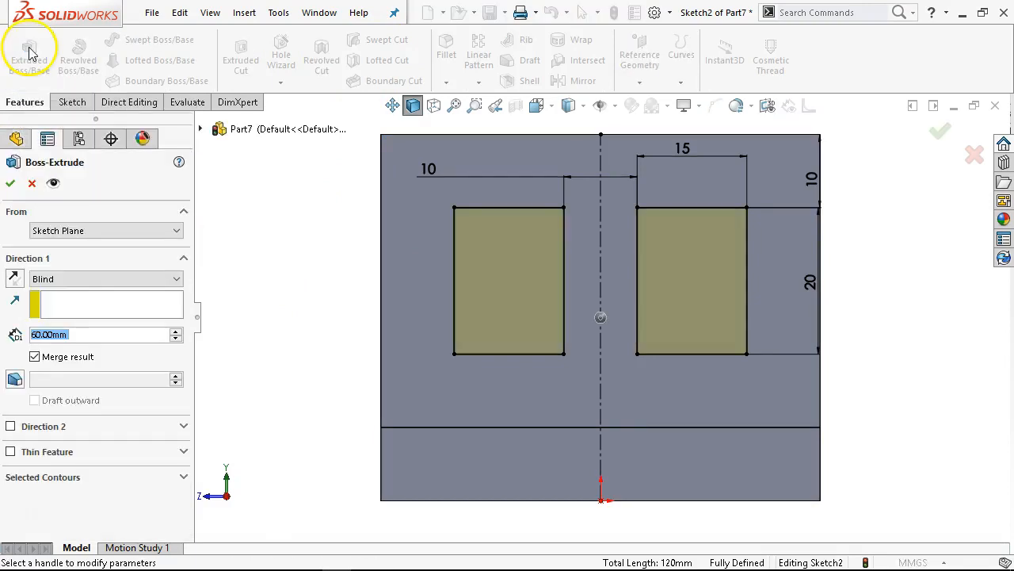
pyautogui.click(115, 477)
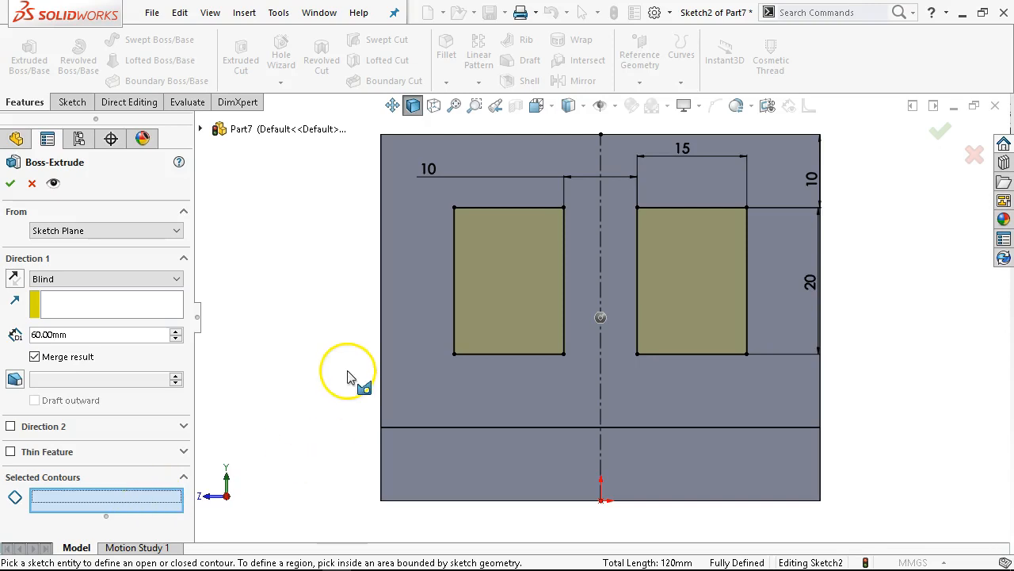
pyautogui.click(710, 278)
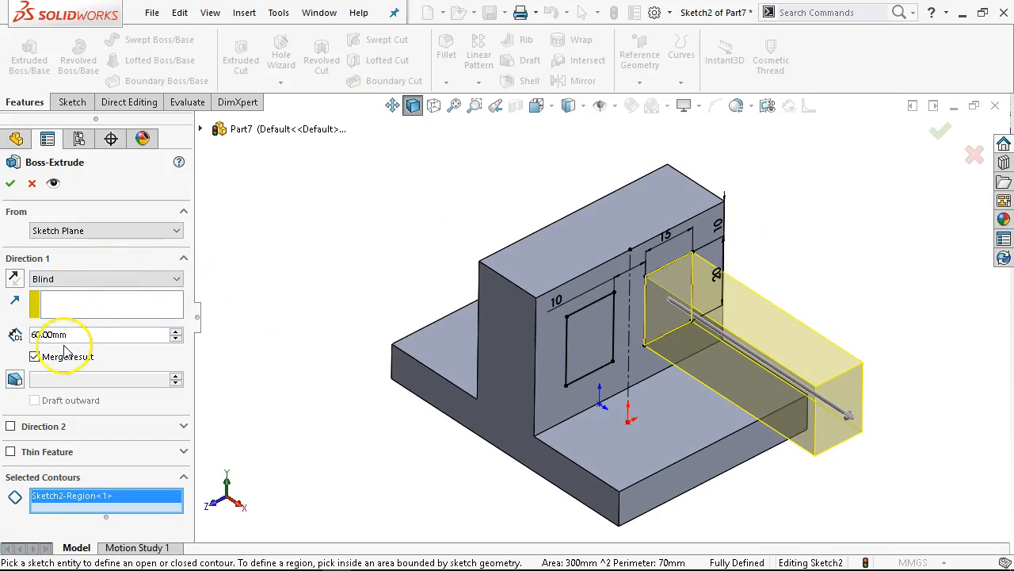
pyautogui.write('20')
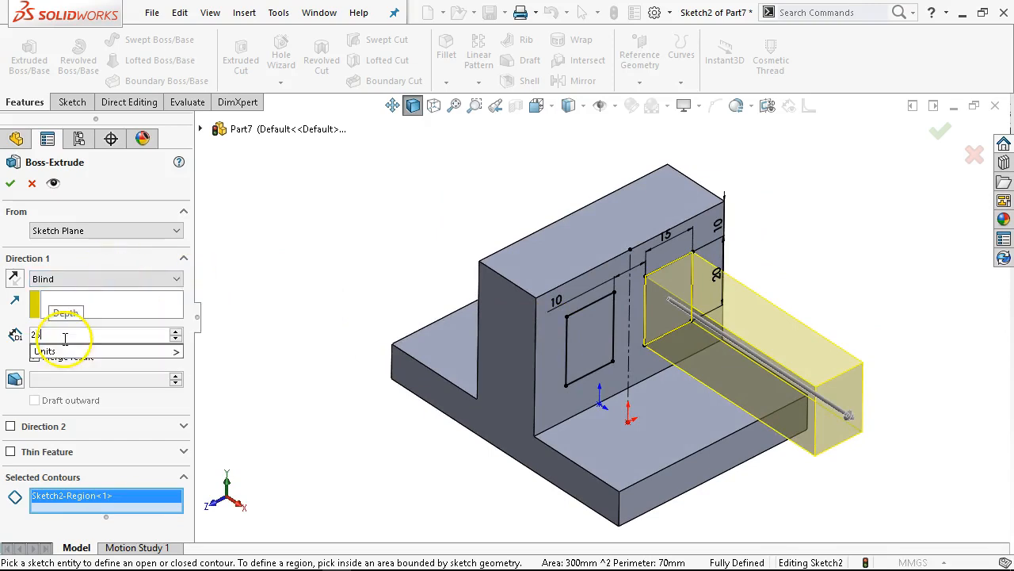
pyautogui.press('Return')
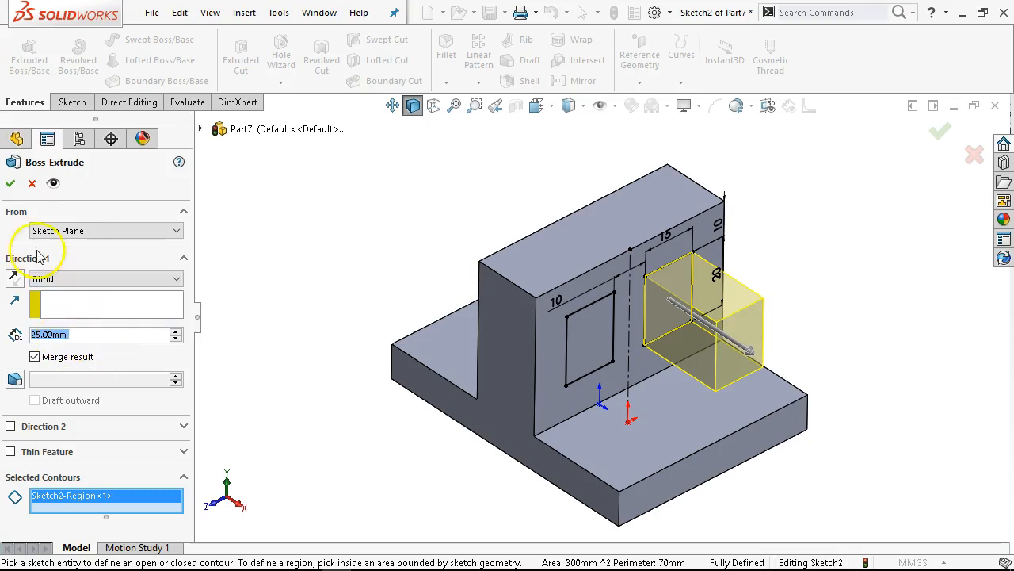
pyautogui.click(10, 184)
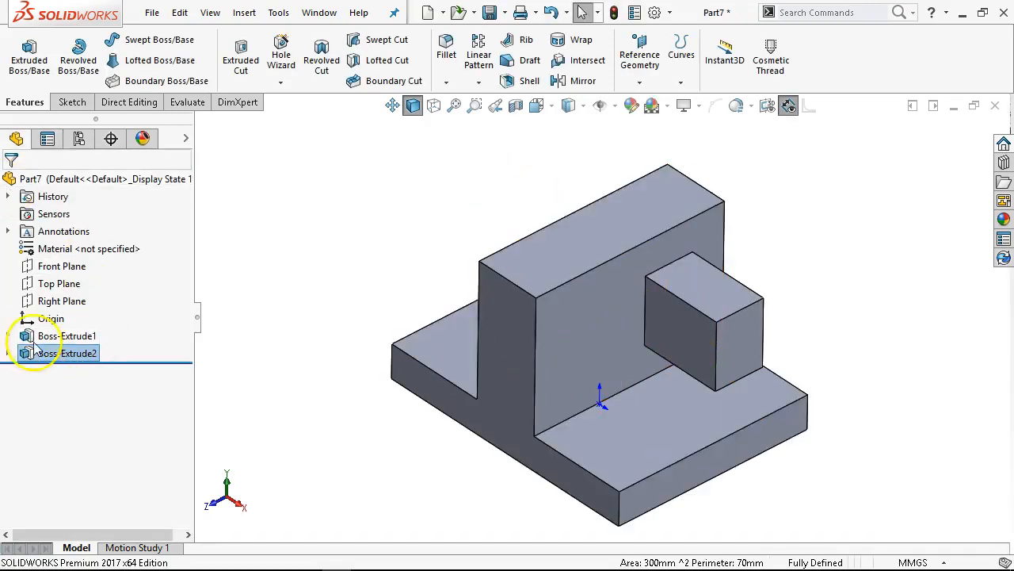
# Step: Cut only the left rectangle's region of the existing boss sketch Through All the upright wall
pyautogui.click(8, 353)
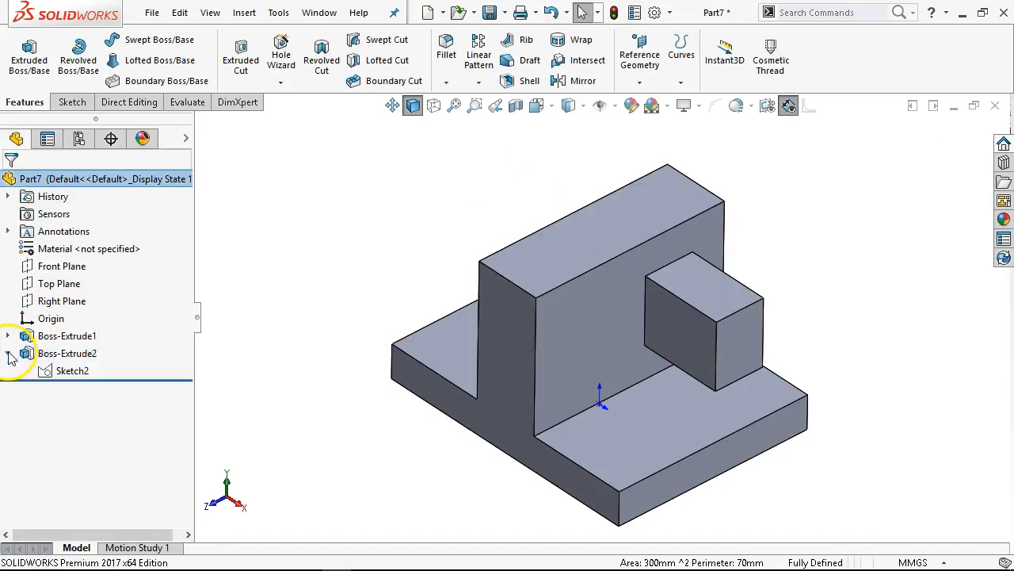
pyautogui.click(70, 372)
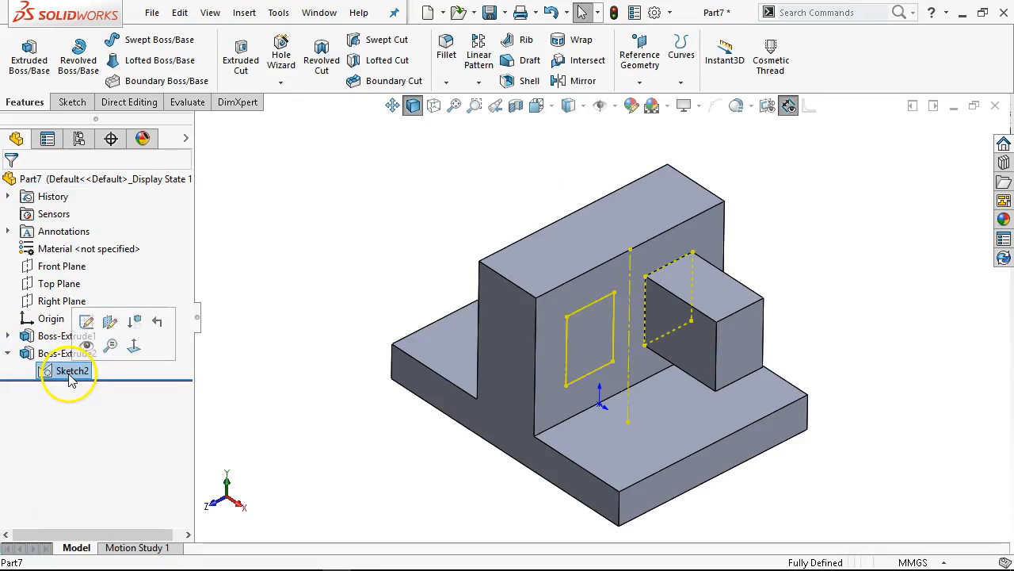
pyautogui.click(232, 67)
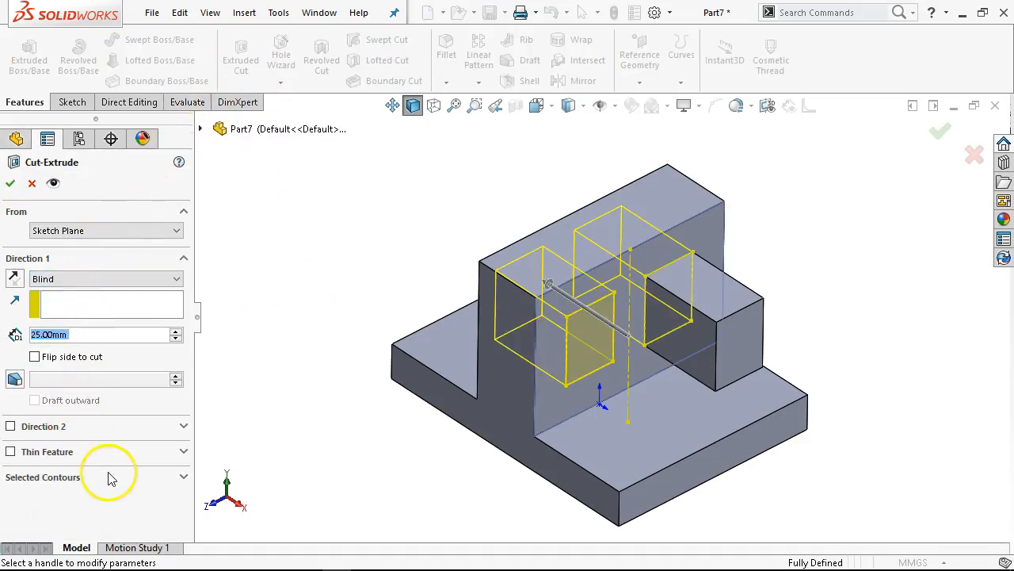
pyautogui.click(136, 478)
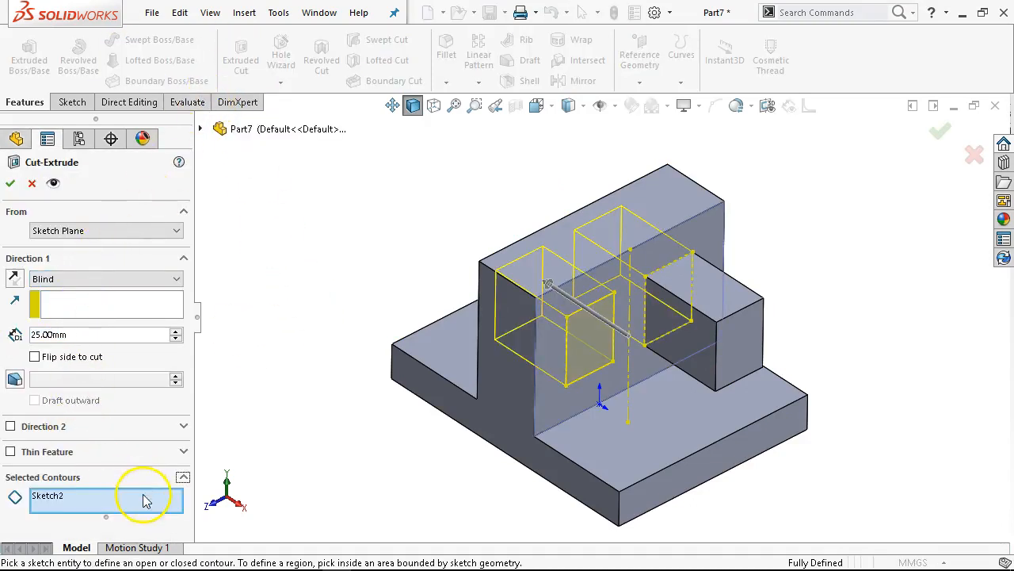
pyautogui.click(584, 346)
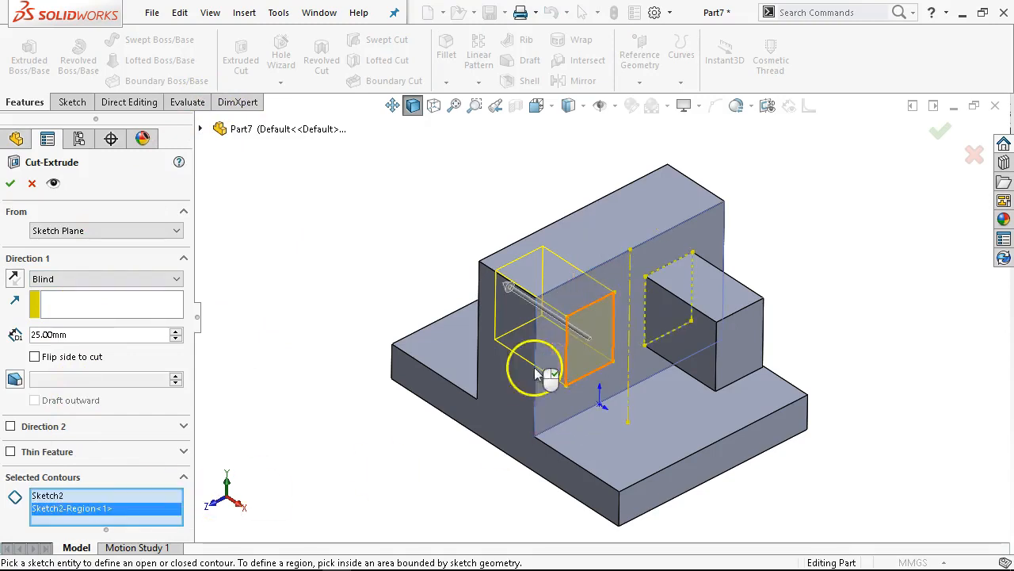
pyautogui.click(67, 497)
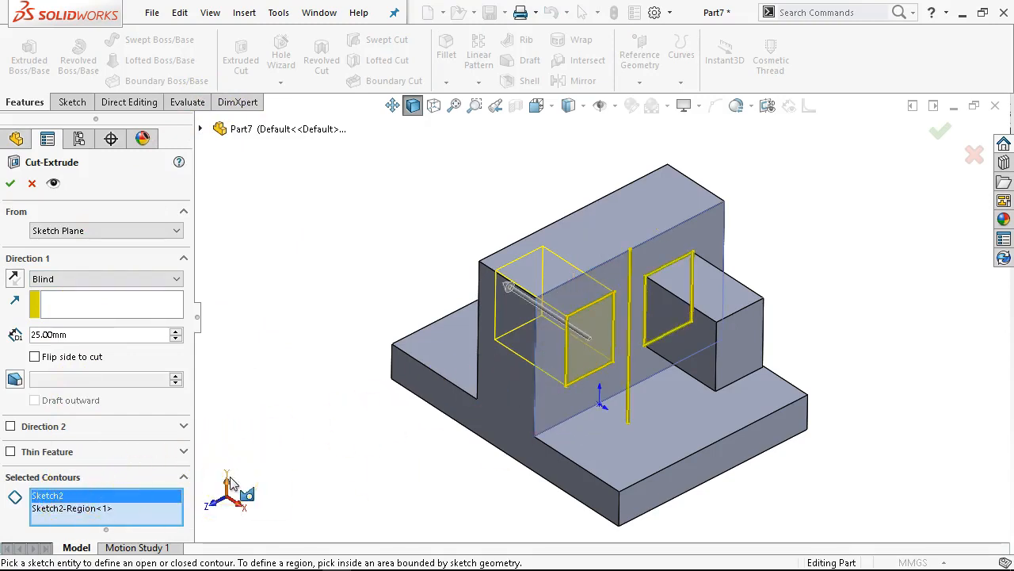
pyautogui.press('Delete')
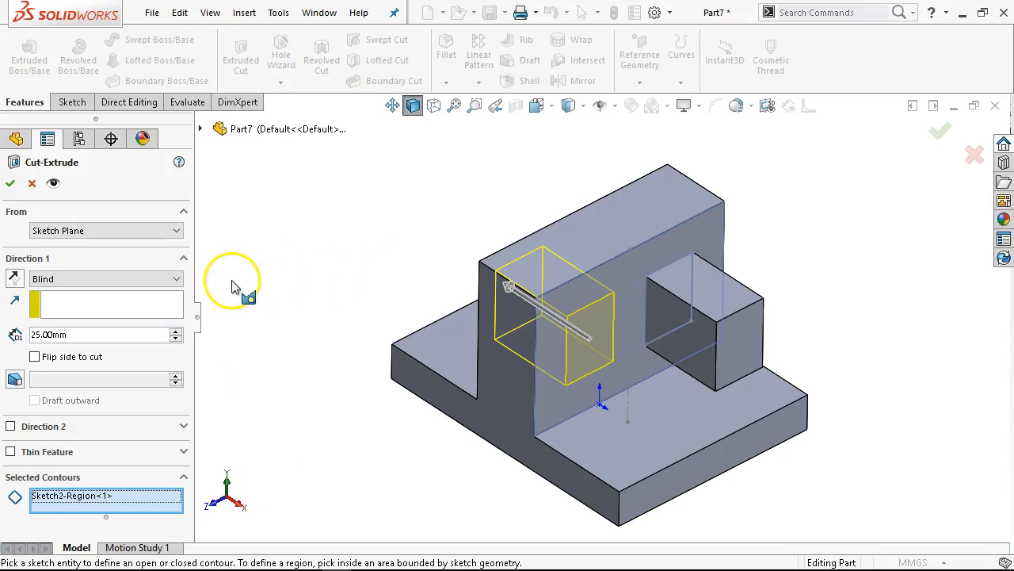
pyautogui.click(110, 279)
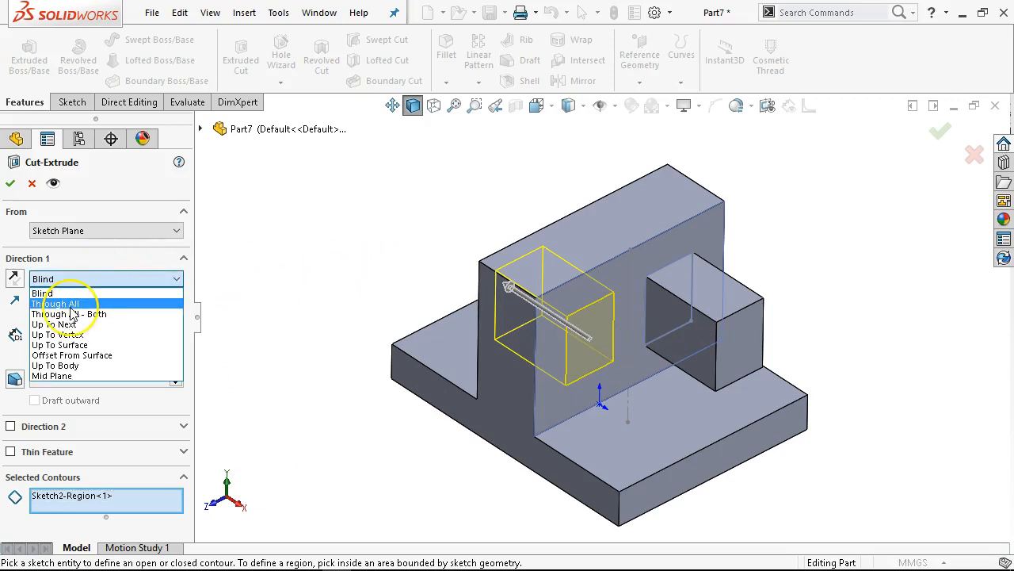
pyautogui.click(72, 303)
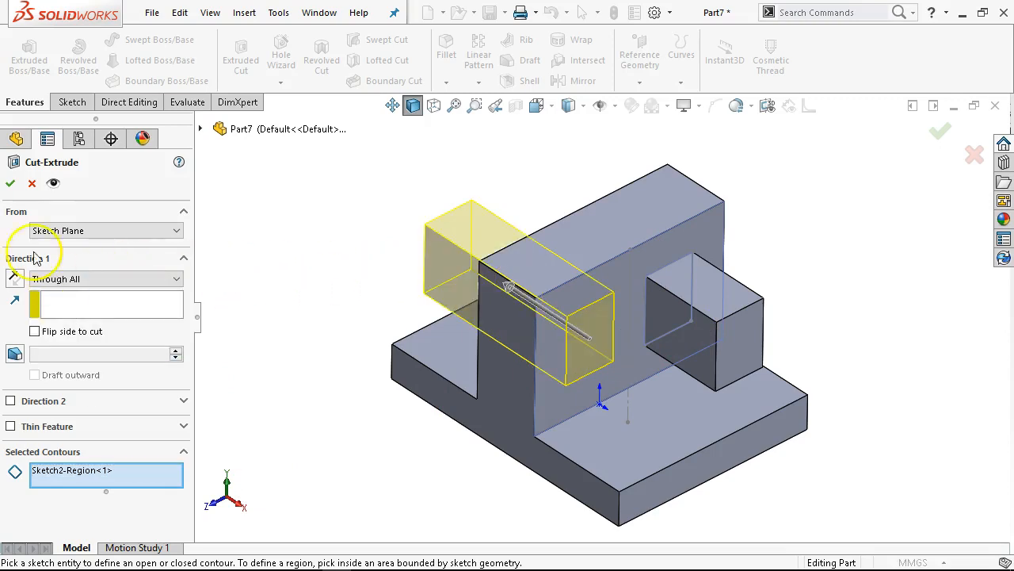
pyautogui.click(10, 183)
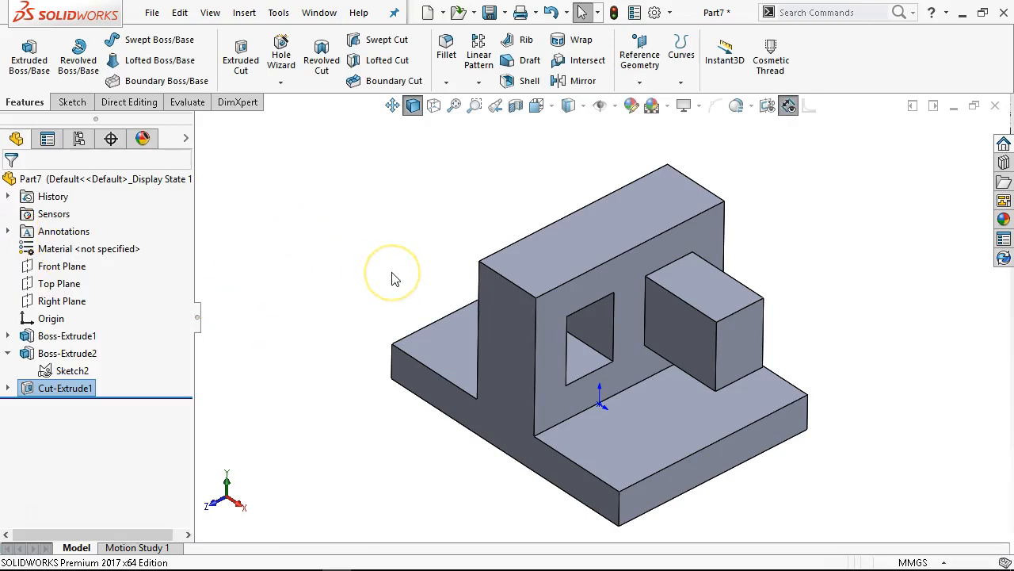
# Step: Set the isometric view and save the part in the Ch3 folder as JL P3-8.SLDPRT
pyautogui.hotkey('ctrl', '7')
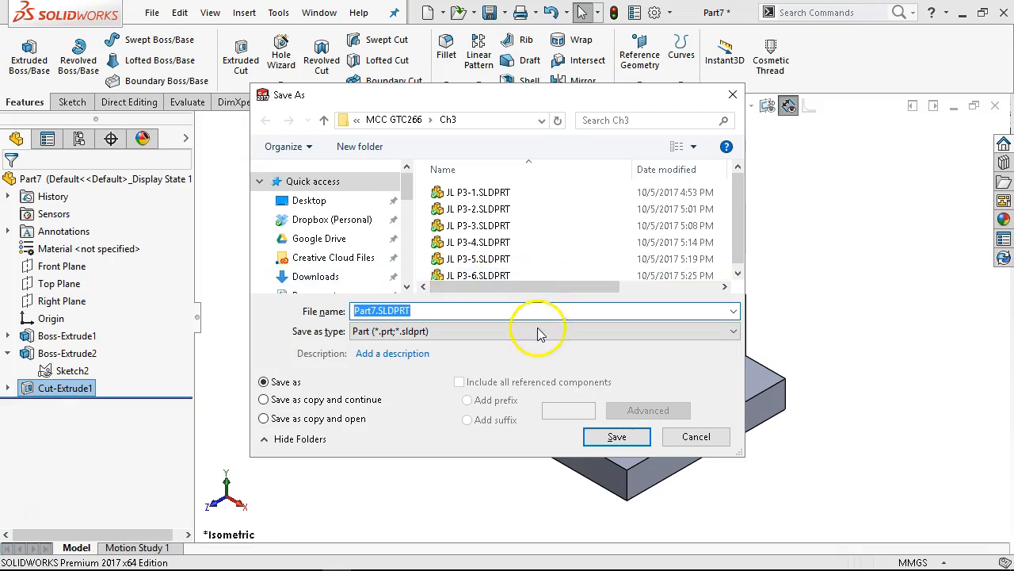
pyautogui.click(488, 273)
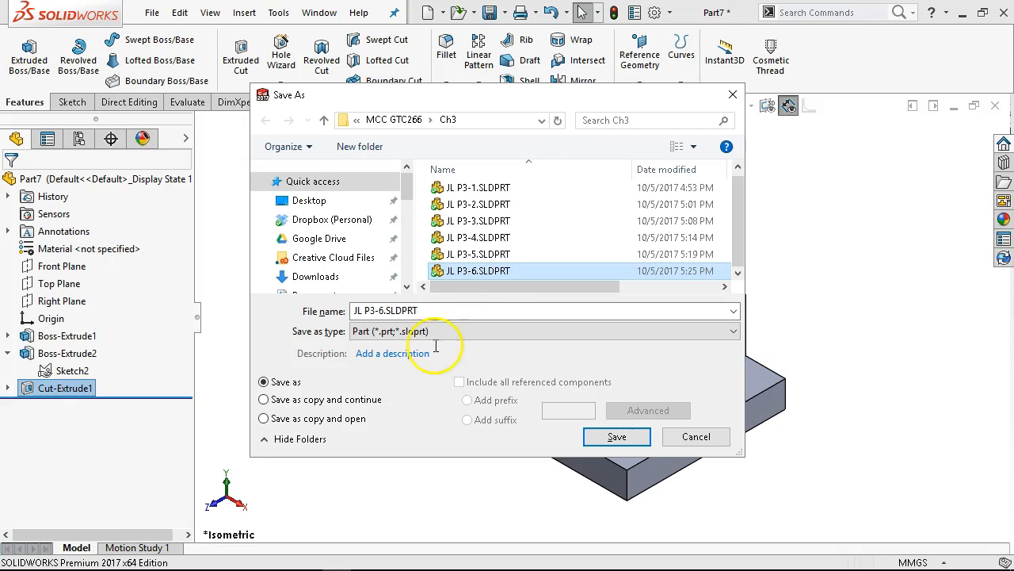
pyautogui.click(386, 310)
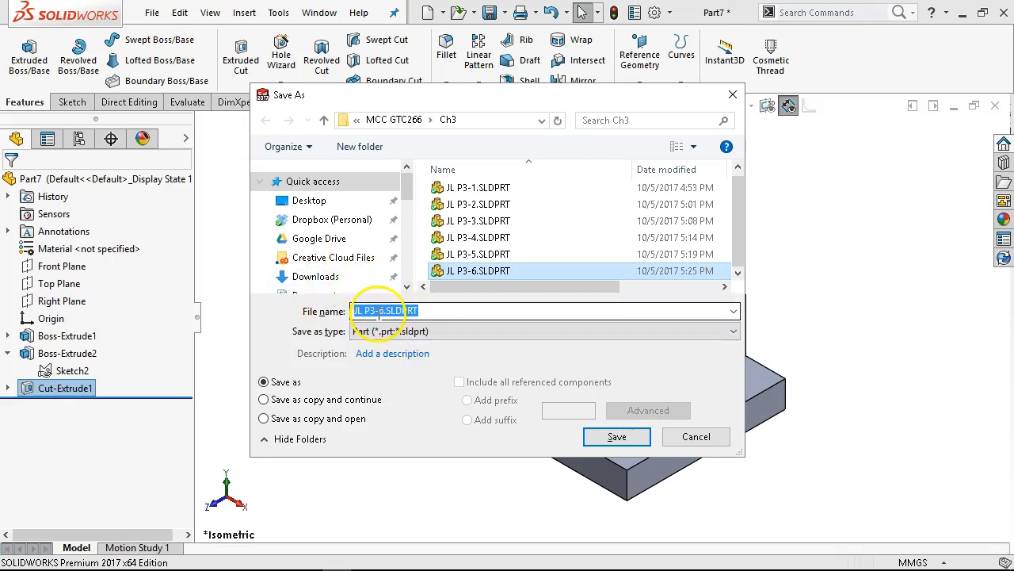
pyautogui.click(406, 312)
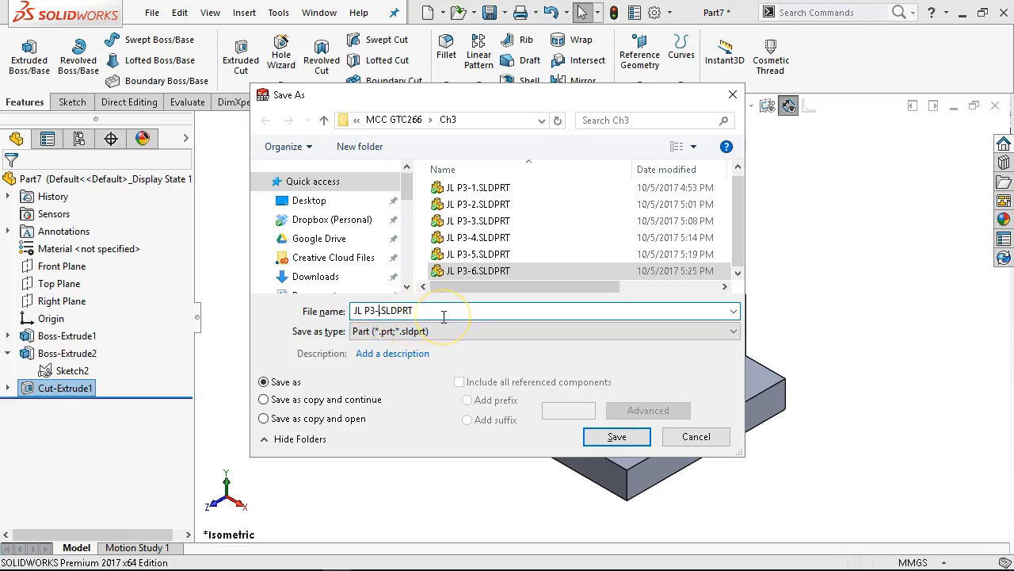
pyautogui.click(617, 436)
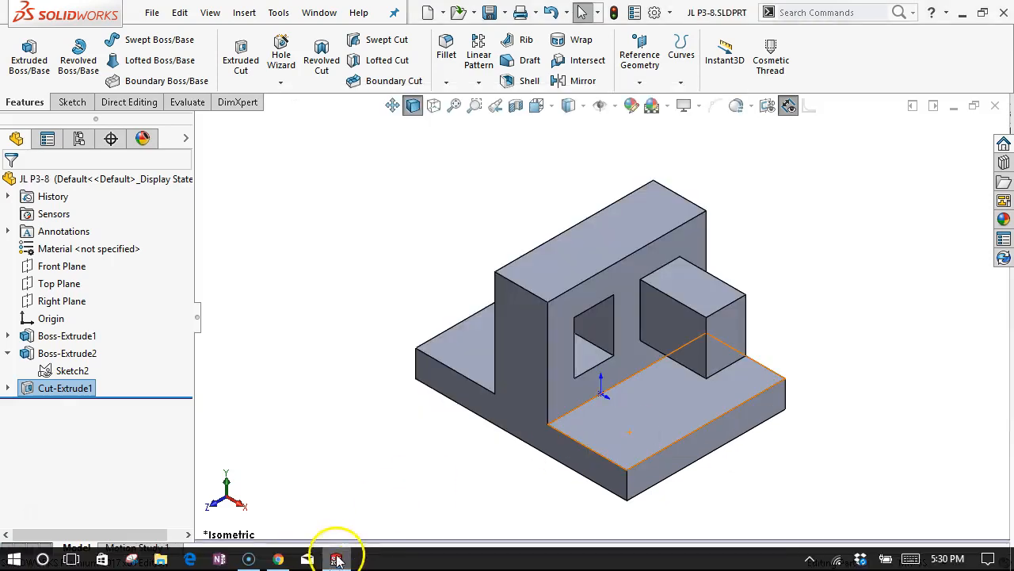
# Step: Switch to the Chrome exercise page, examine the Figure P3-7 Key Clip drawing and its dimensions, and return to SOLIDWORKS
pyautogui.click(278, 559)
pyautogui.scroll(-3, 405, 417)
pyautogui.scroll(-3, 404, 418)
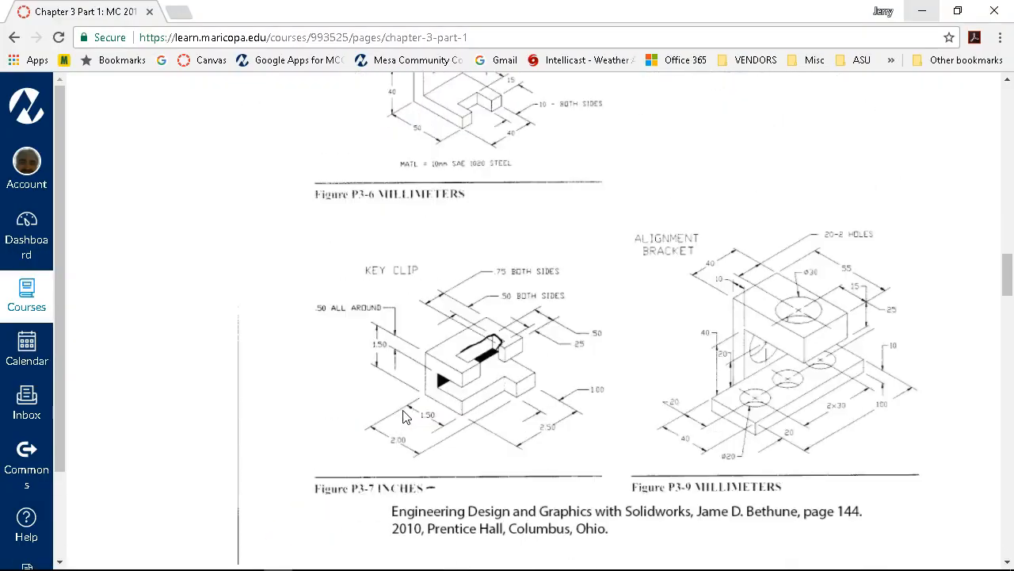
pyautogui.scroll(-1, 405, 418)
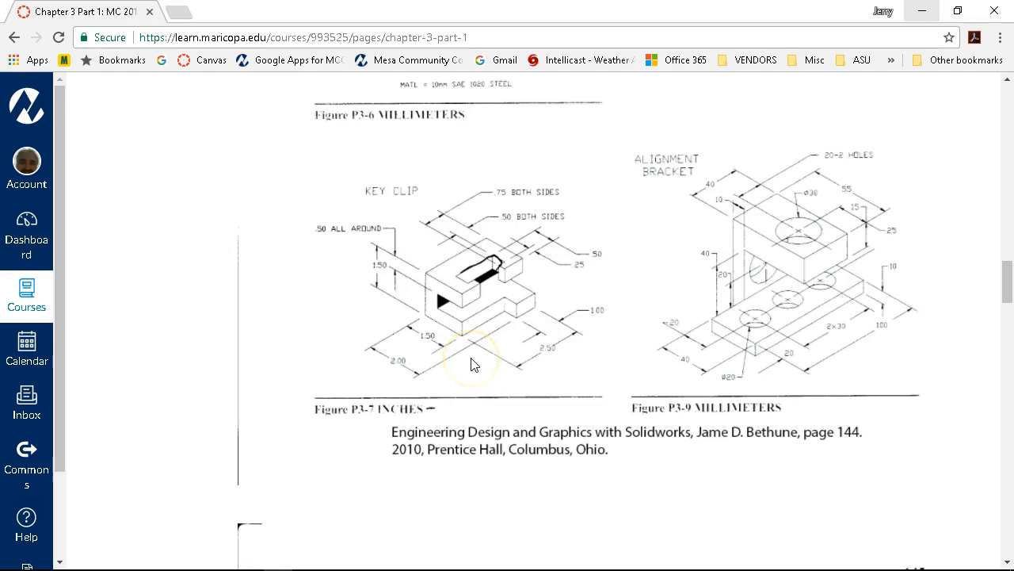
pyautogui.click(925, 16)
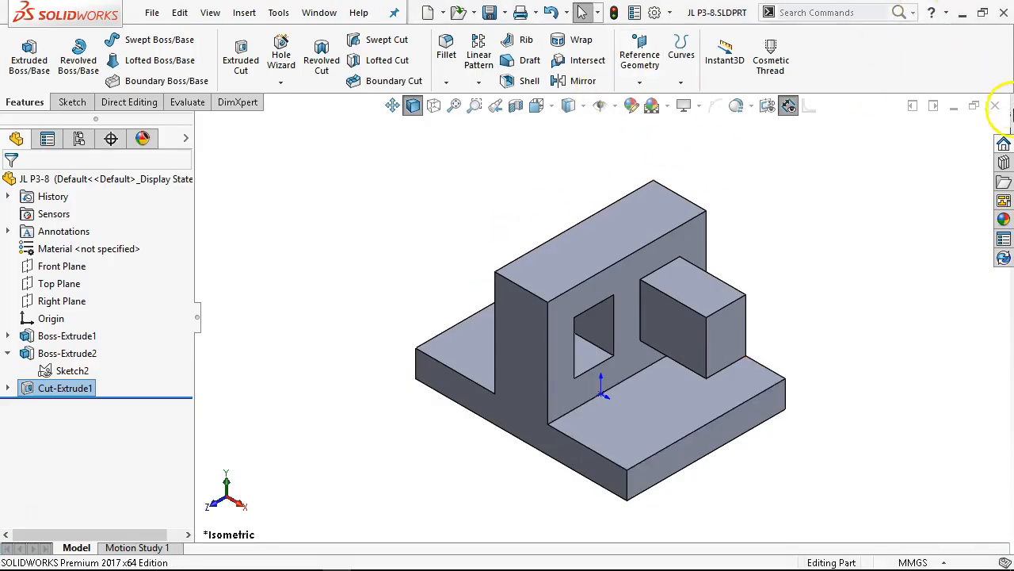
# Step: Close the saved P3-8 part and create a new part from the Part In-Frac template
pyautogui.click(994, 105)
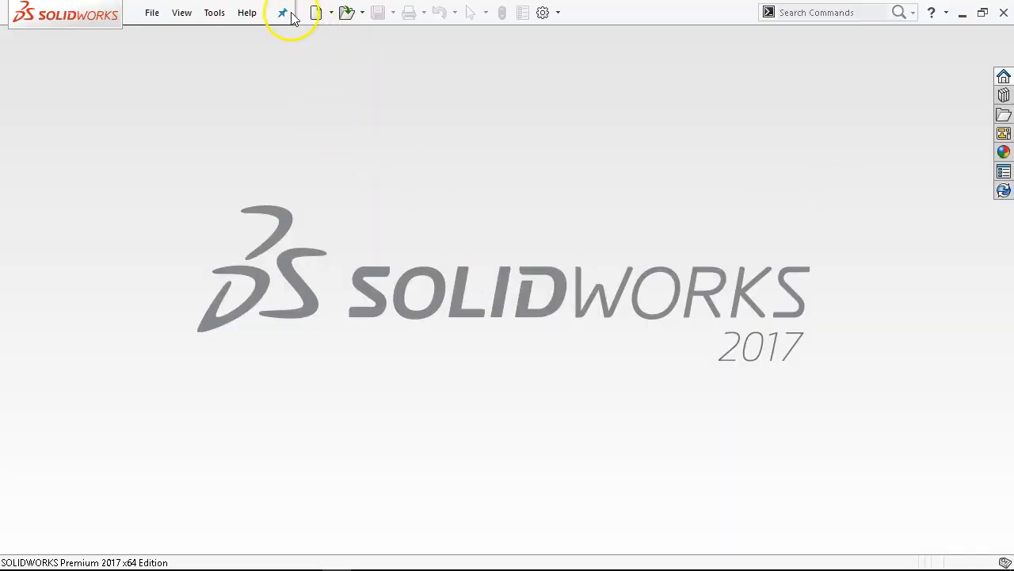
pyautogui.click(315, 13)
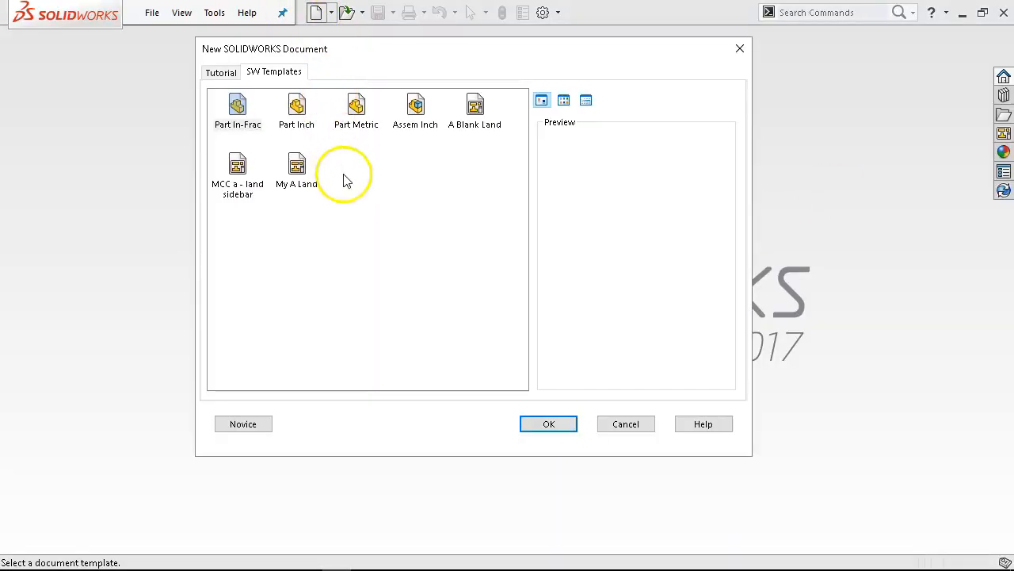
pyautogui.doubleClick(237, 107)
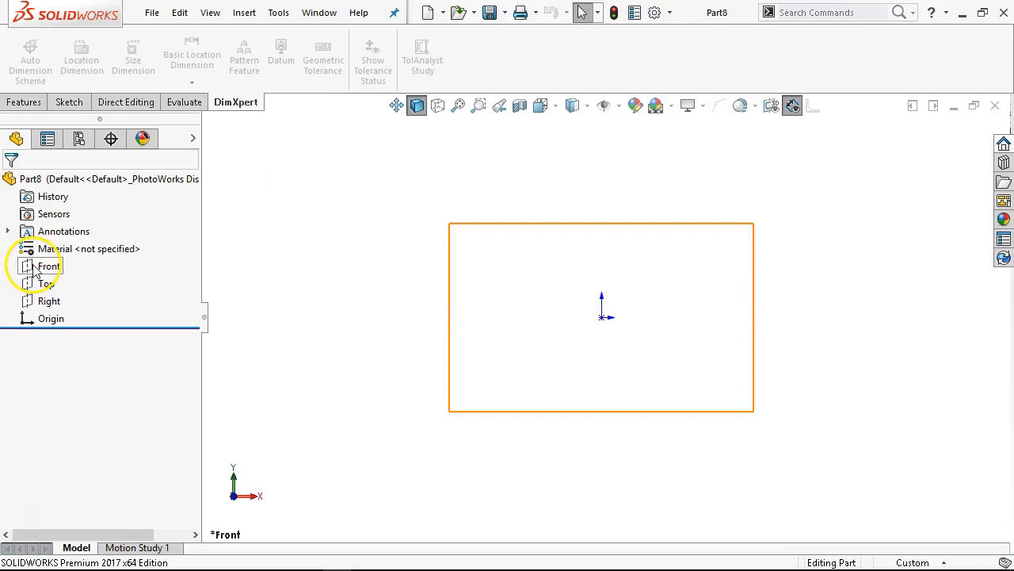
# Step: Sketch an open C-shaped line profile on the Front plane, its lower corner at the origin and horizontal legs about 2.9 in long
pyautogui.click(36, 265)
pyautogui.click(47, 241)
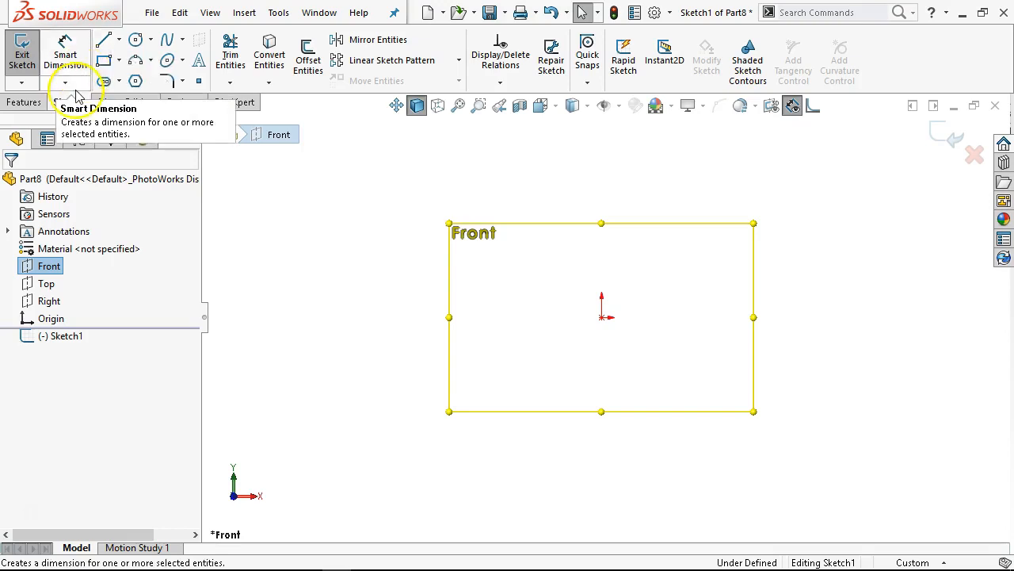
pyautogui.click(99, 44)
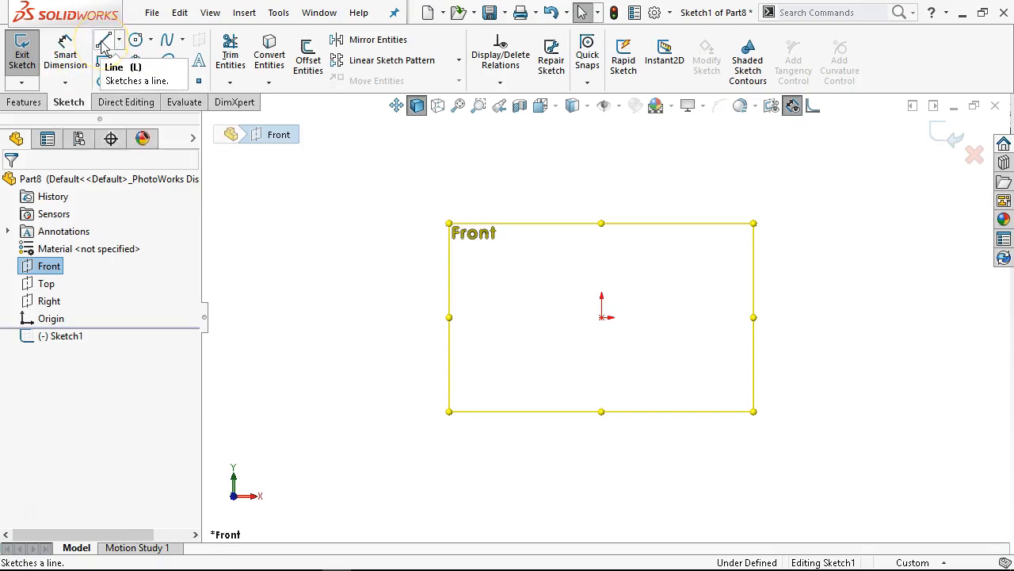
pyautogui.click(101, 45)
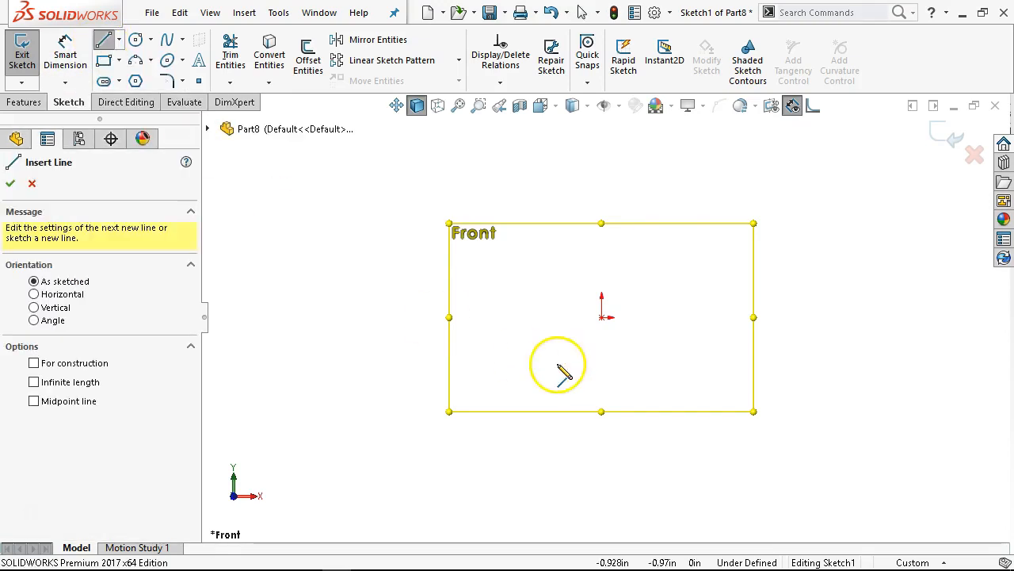
pyautogui.click(603, 317)
pyautogui.click(741, 317)
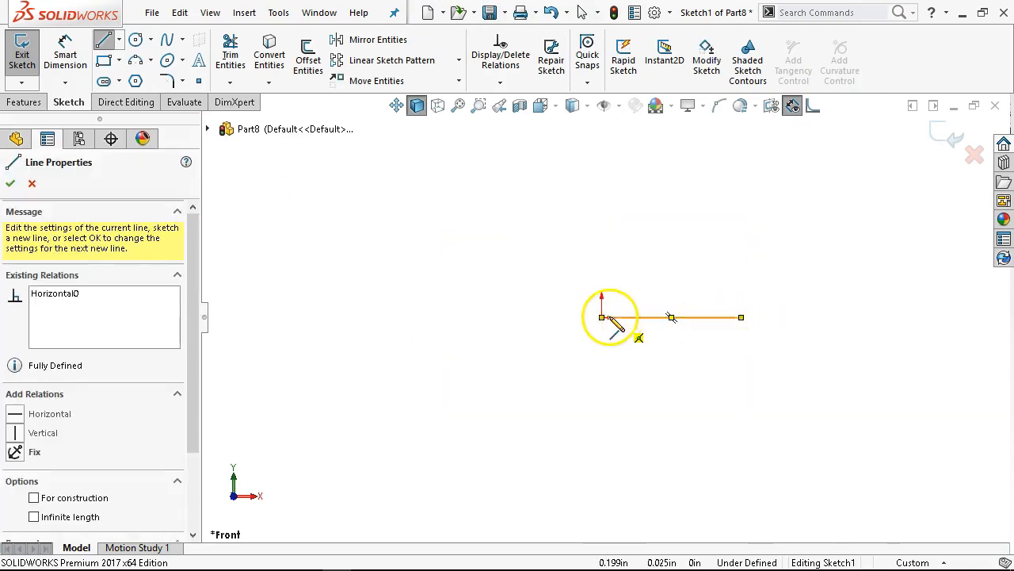
pyautogui.click(602, 317)
pyautogui.click(603, 183)
pyautogui.click(741, 184)
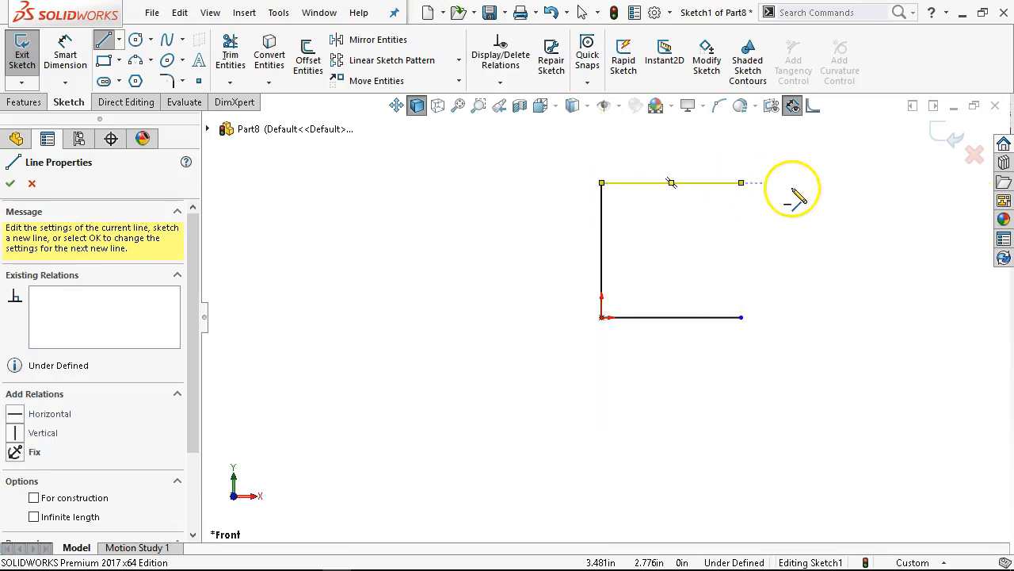
# Step: Dimension the profile's lower horizontal line as 2 in
pyautogui.rightClick(790, 196)
pyautogui.click(955, 173)
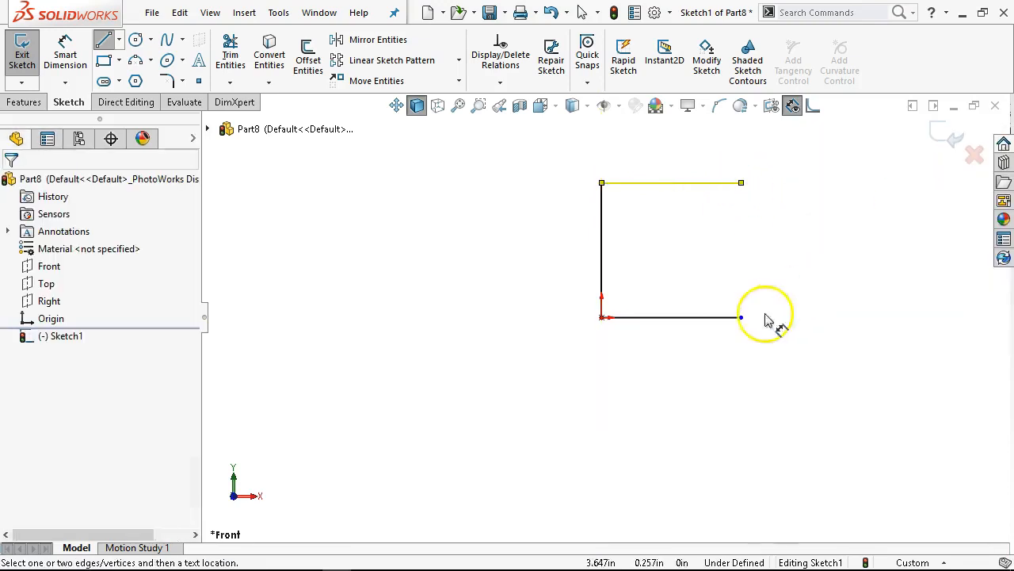
pyautogui.click(706, 317)
pyautogui.click(678, 380)
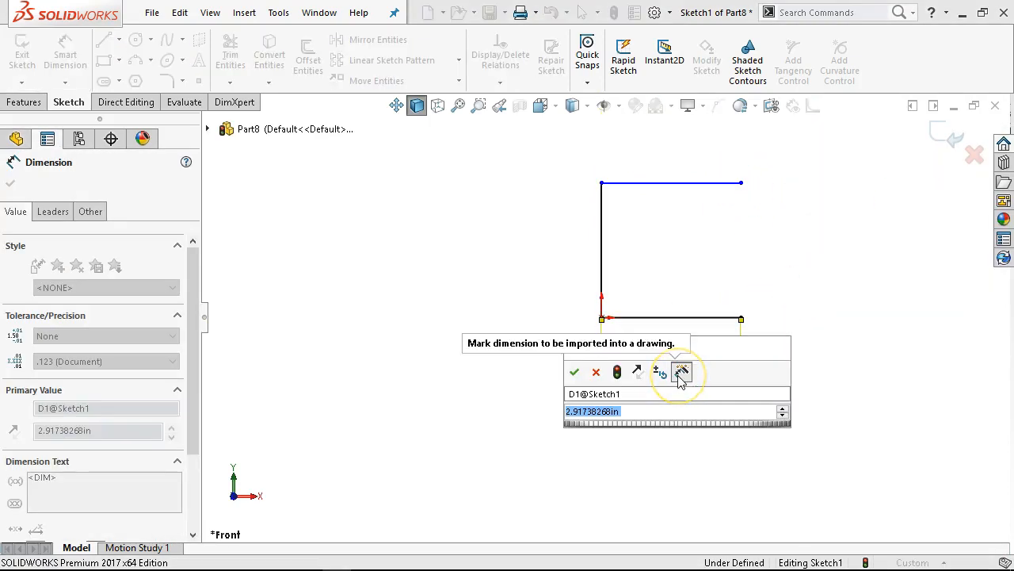
pyautogui.write('2')
pyautogui.press('Return')
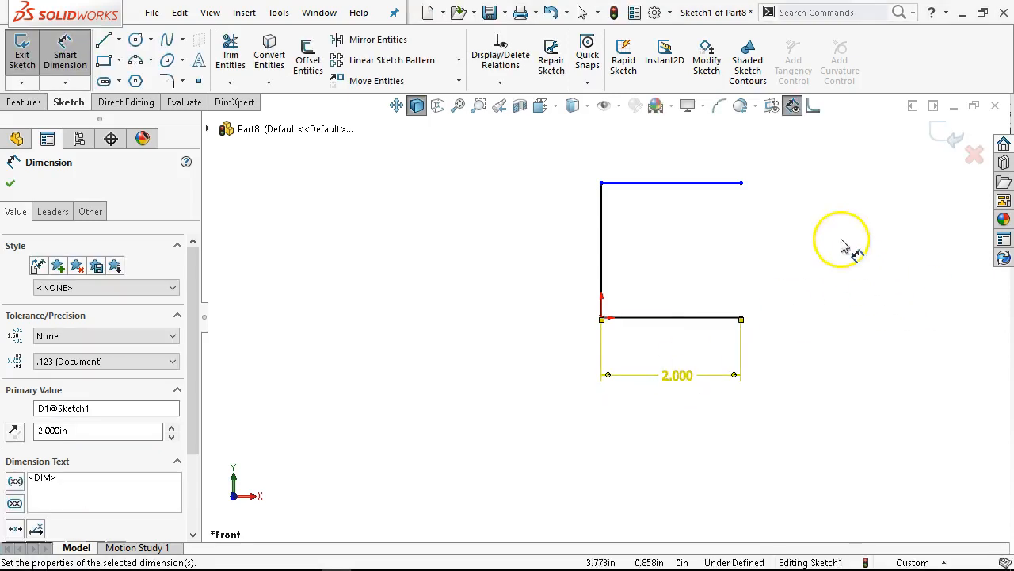
# Step: Dimension the profile's vertical line as 1.5 in
pyautogui.click(601, 254)
pyautogui.click(556, 262)
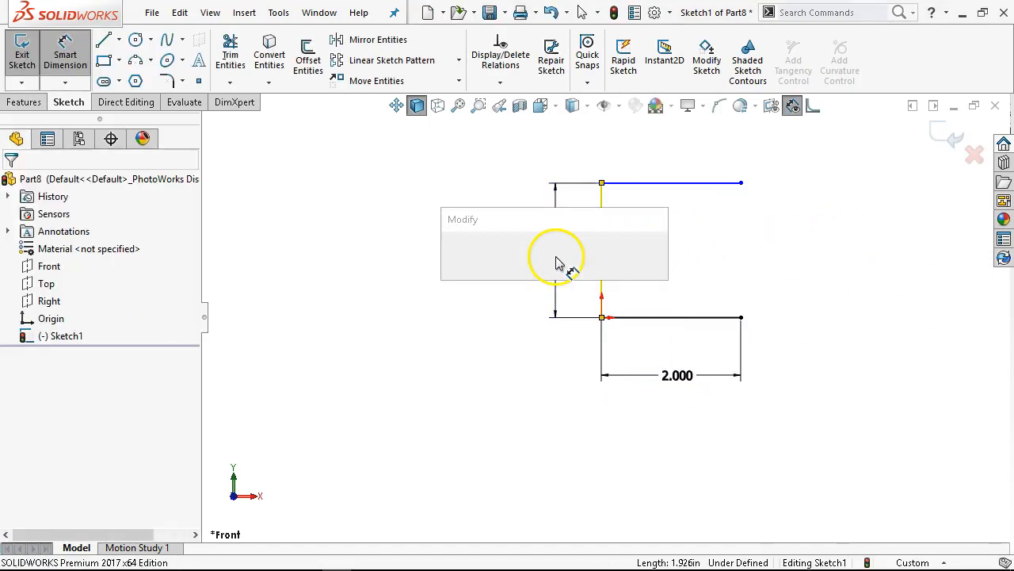
pyautogui.write('1.5')
pyautogui.press('Return')
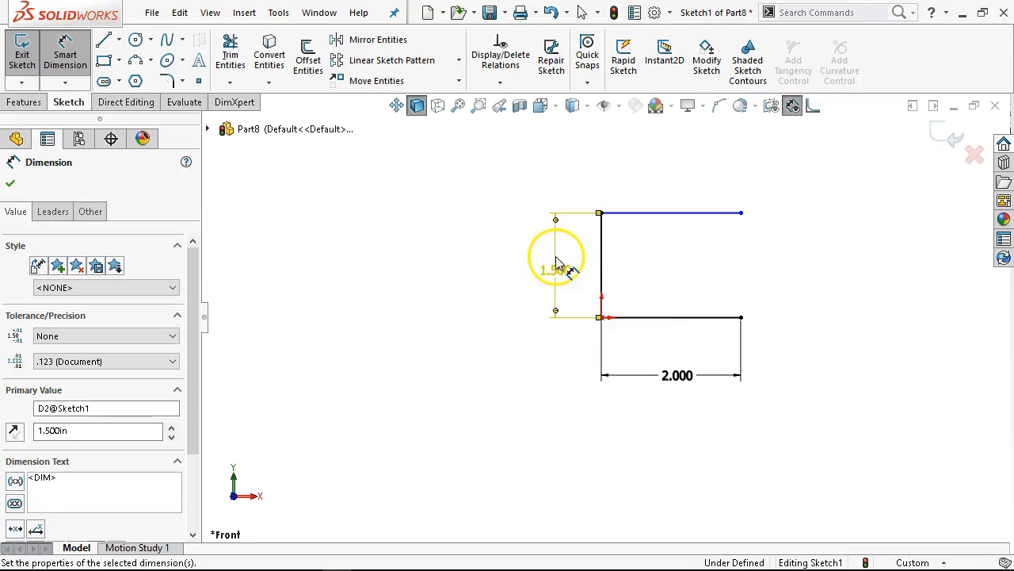
# Step: Dimension the profile's upper horizontal line as 1.5 in and finish dimensioning
pyautogui.click(636, 217)
pyautogui.click(649, 214)
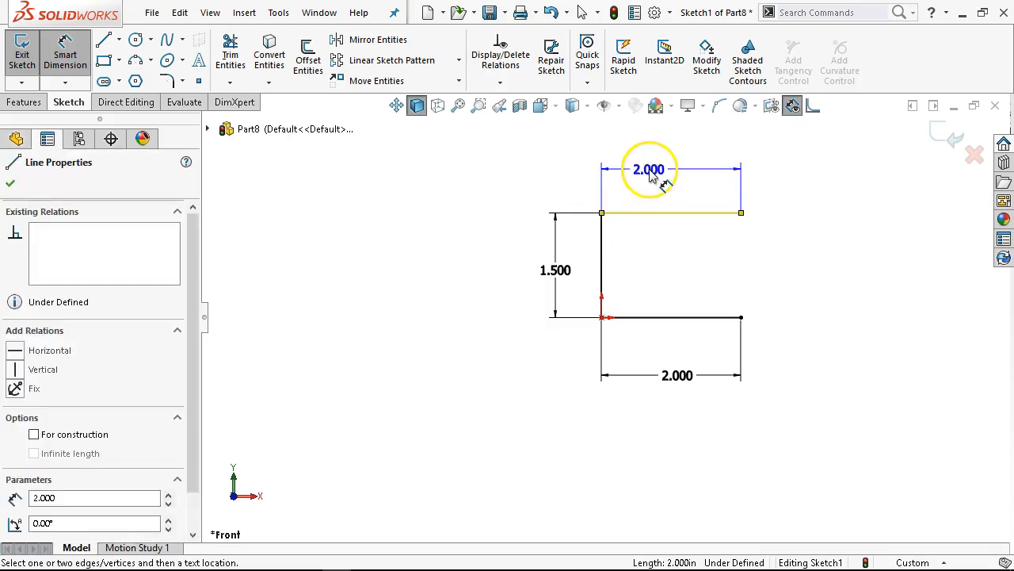
pyautogui.click(652, 176)
pyautogui.write('1.5')
pyautogui.press('Return')
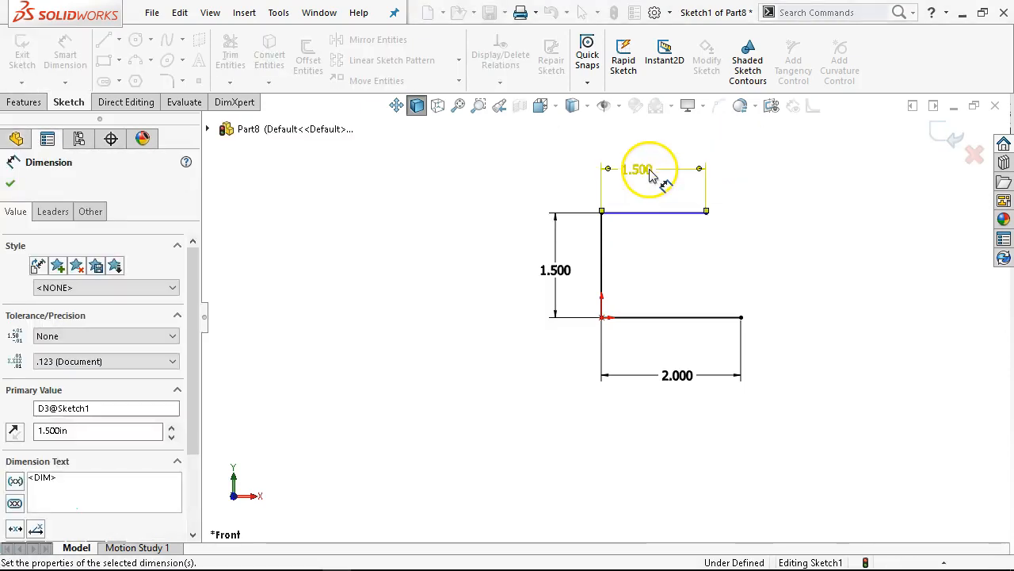
pyautogui.rightClick(453, 190)
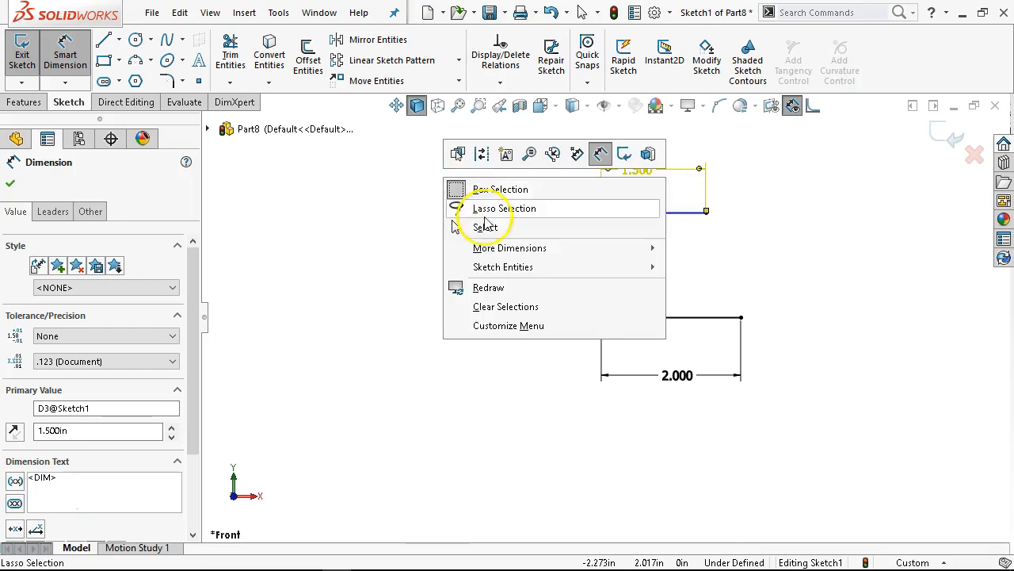
pyautogui.click(484, 224)
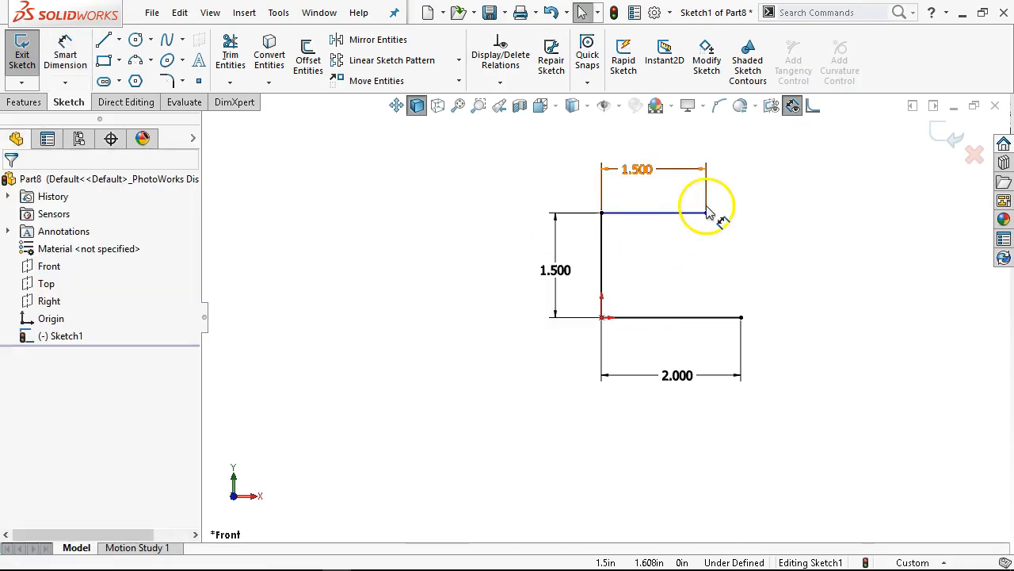
# Step: Add a Horizontal relation to the profile's upper line so the sketch is constrained
pyautogui.moveTo(702, 216)
pyautogui.mouseDown()
pyautogui.moveTo(708, 227)
pyautogui.moveTo(693, 258)
pyautogui.moveTo(679, 215)
pyautogui.moveTo(499, 227)
pyautogui.moveTo(673, 280)
pyautogui.moveTo(702, 199)
pyautogui.moveTo(702, 235)
pyautogui.moveTo(704, 199)
pyautogui.mouseUp()
pyautogui.click(647, 210)
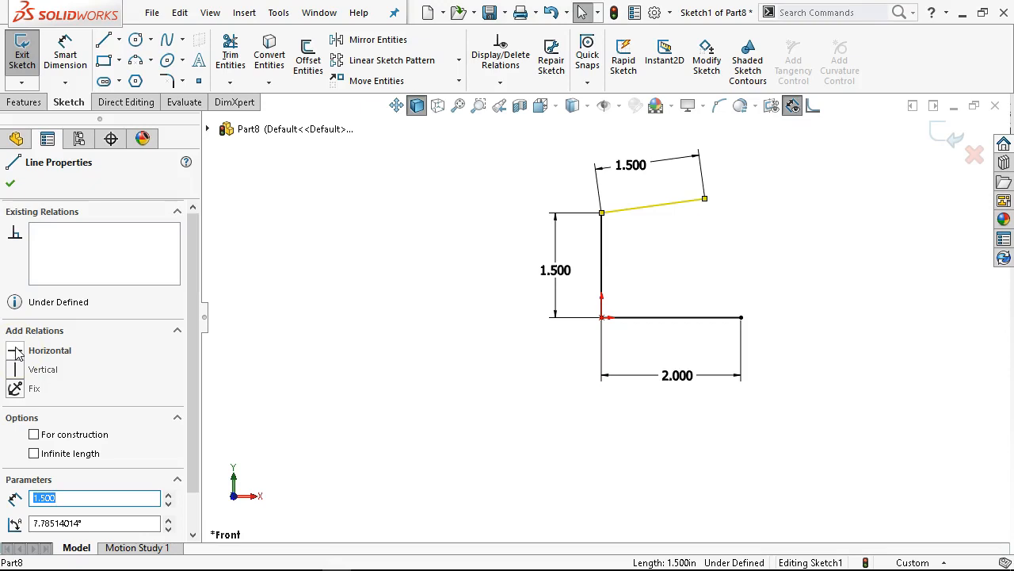
pyautogui.click(15, 352)
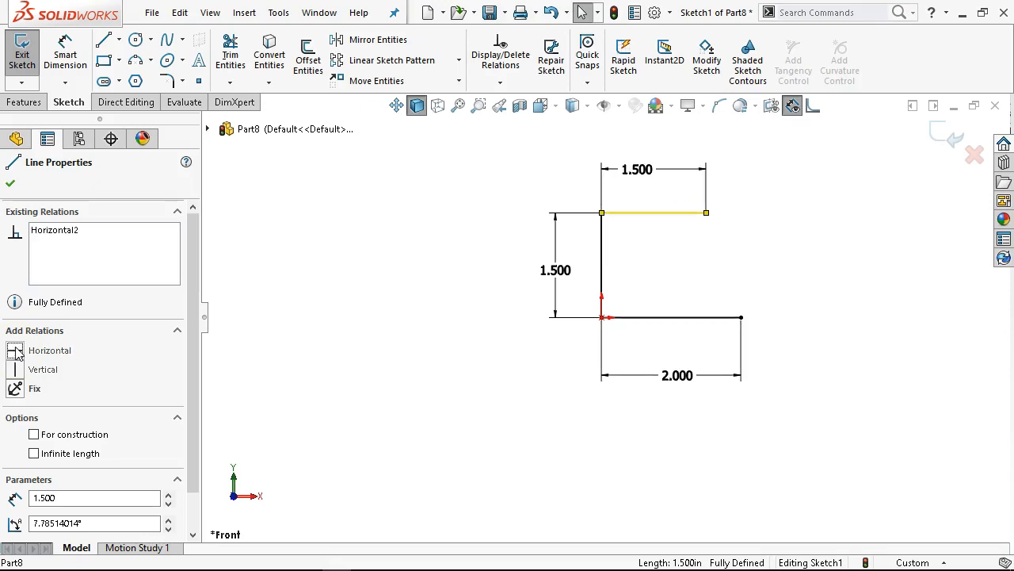
pyautogui.click(380, 192)
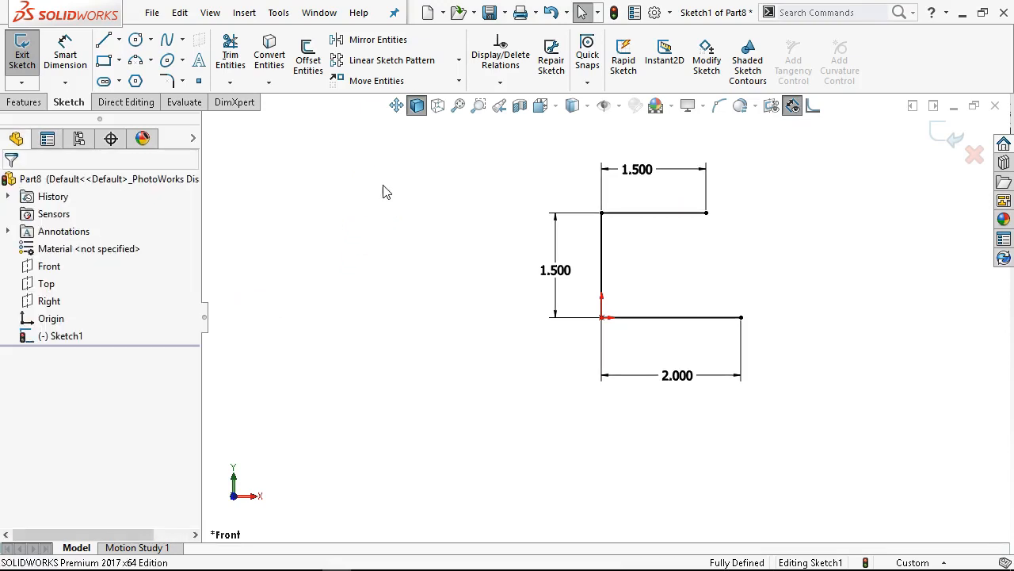
# Step: Begin a thin boss extrusion of the C-shaped profile with a blind depth of 2.5 in
pyautogui.click(24, 102)
pyautogui.click(48, 62)
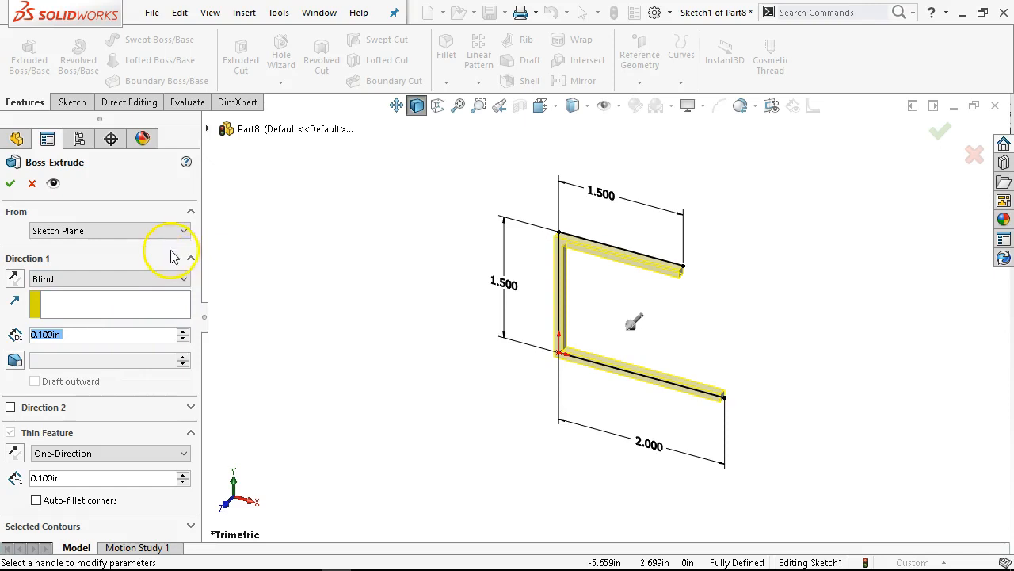
pyautogui.write('0.5')
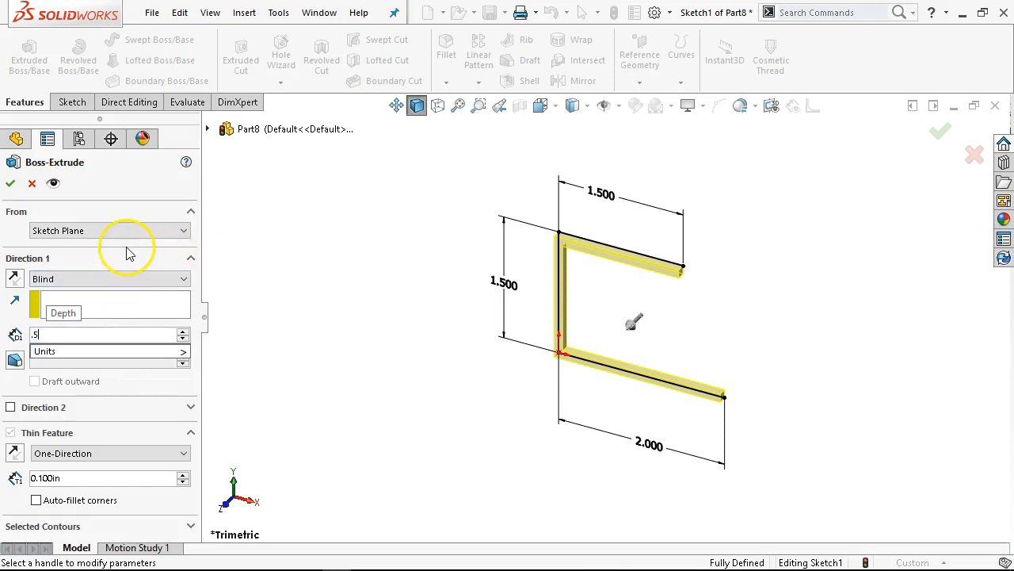
pyautogui.press('Return')
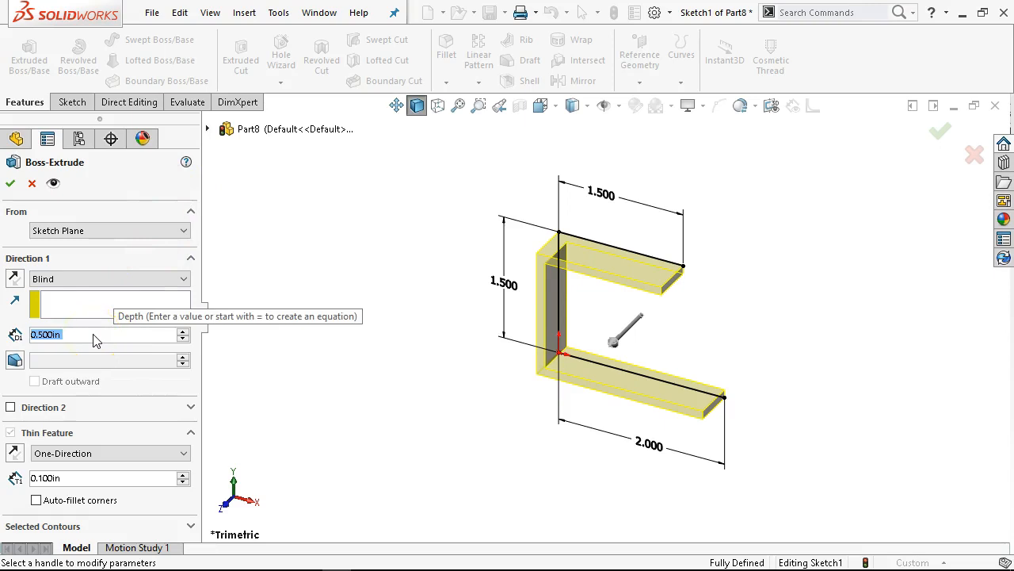
pyautogui.moveTo(94, 335); pyautogui.dragTo(37, 330)
pyautogui.write('2.5')
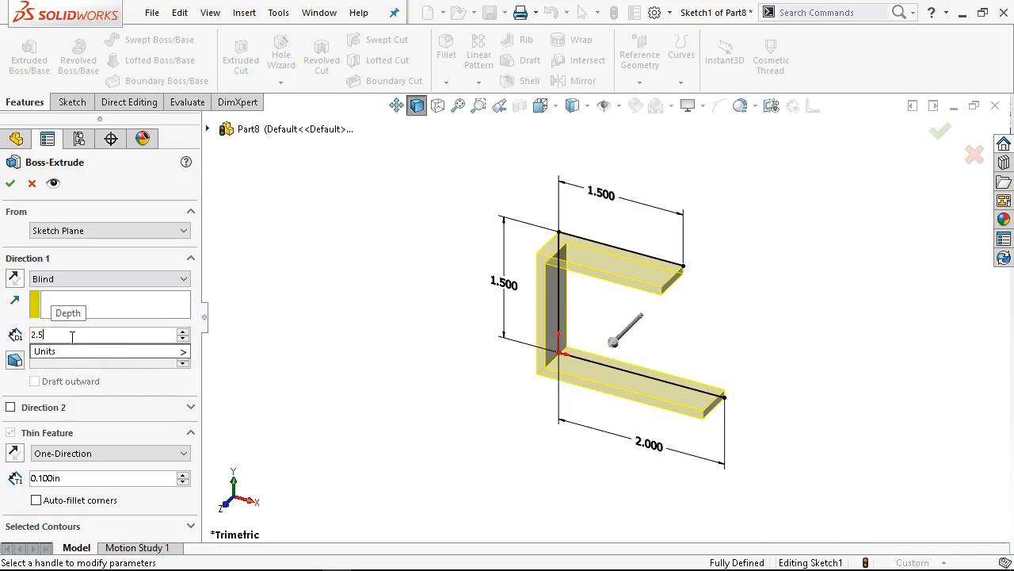
# Step: Set the thin feature's wall thickness to 0.5 in and complete the extrusion
pyautogui.click(95, 485)
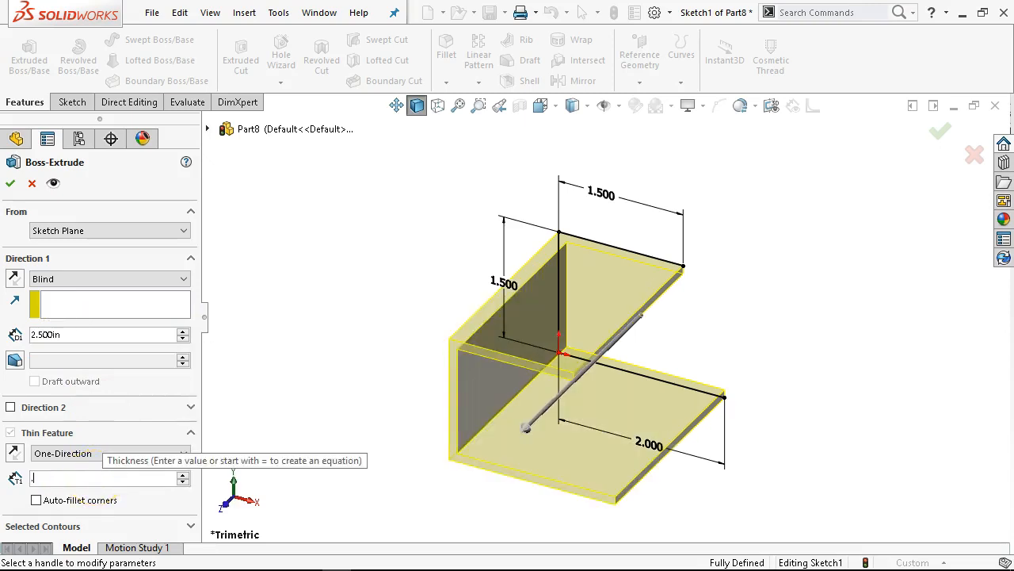
pyautogui.write('.5')
pyautogui.press('Return')
pyautogui.click(283, 480)
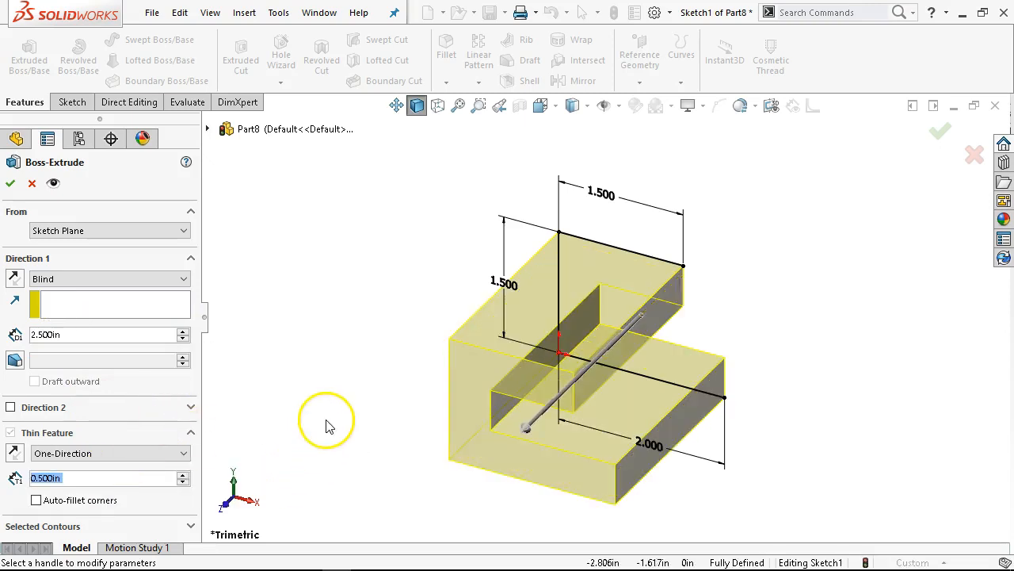
pyautogui.hotkey('ctrl', '1')
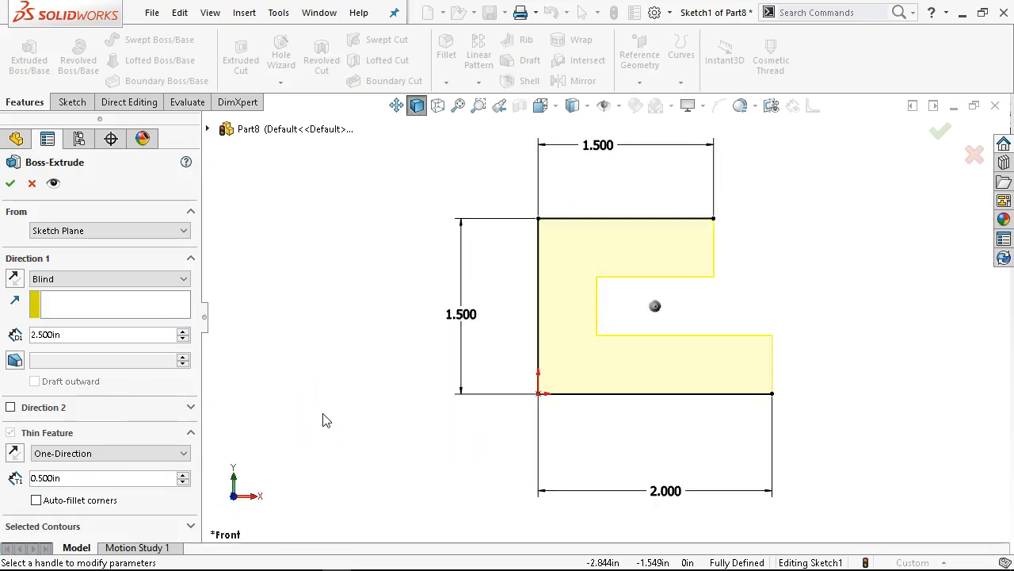
pyautogui.click(12, 183)
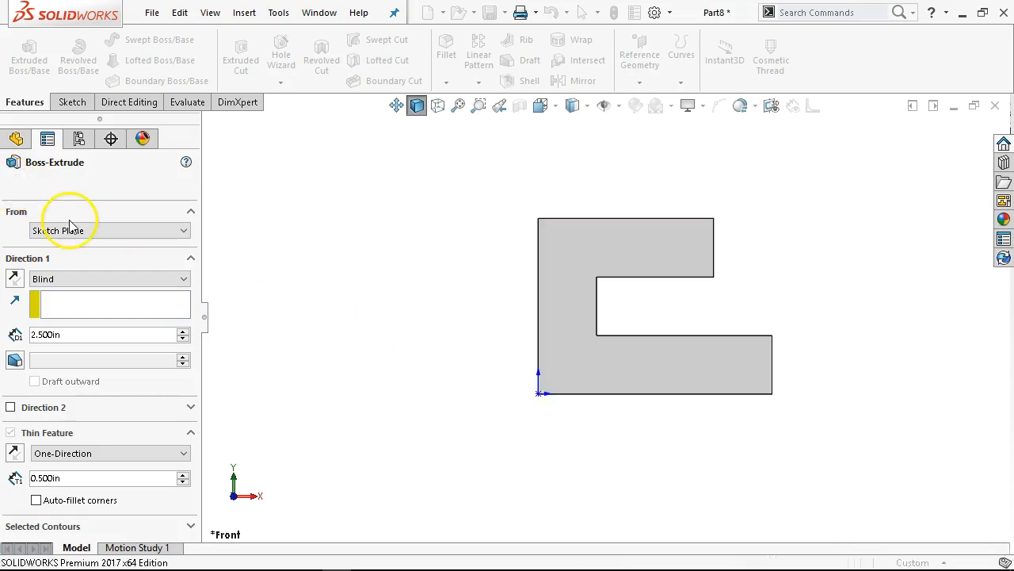
# Step: Sketch a corner rectangle on the lower leg's inner face, spanning the strip that projects beyond the upper leg and ending at the front edge
pyautogui.moveTo(435, 268); pyautogui.dragTo(386, 460, button='middle')
pyautogui.click(678, 374)
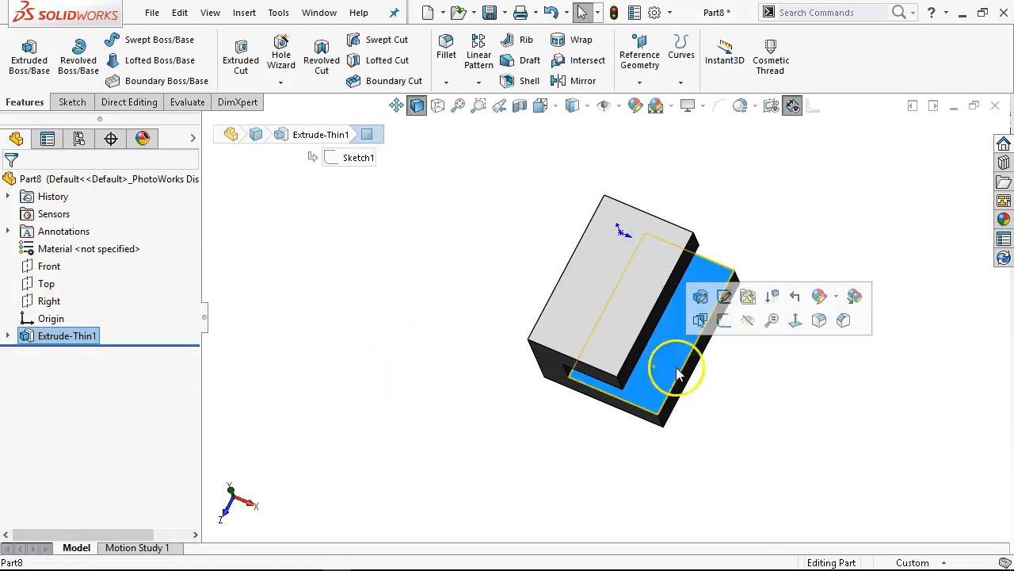
pyautogui.click(723, 319)
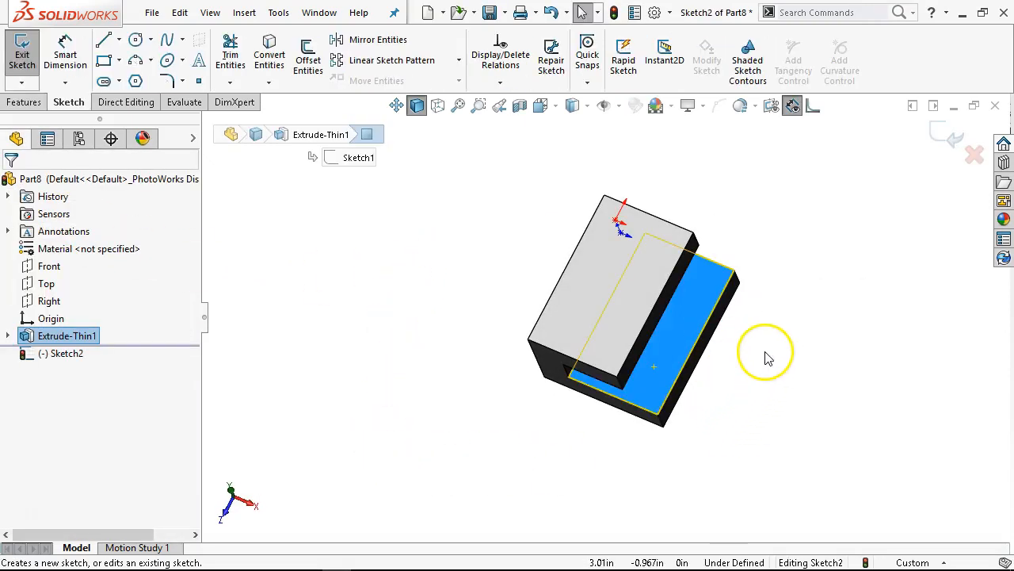
pyautogui.click(104, 60)
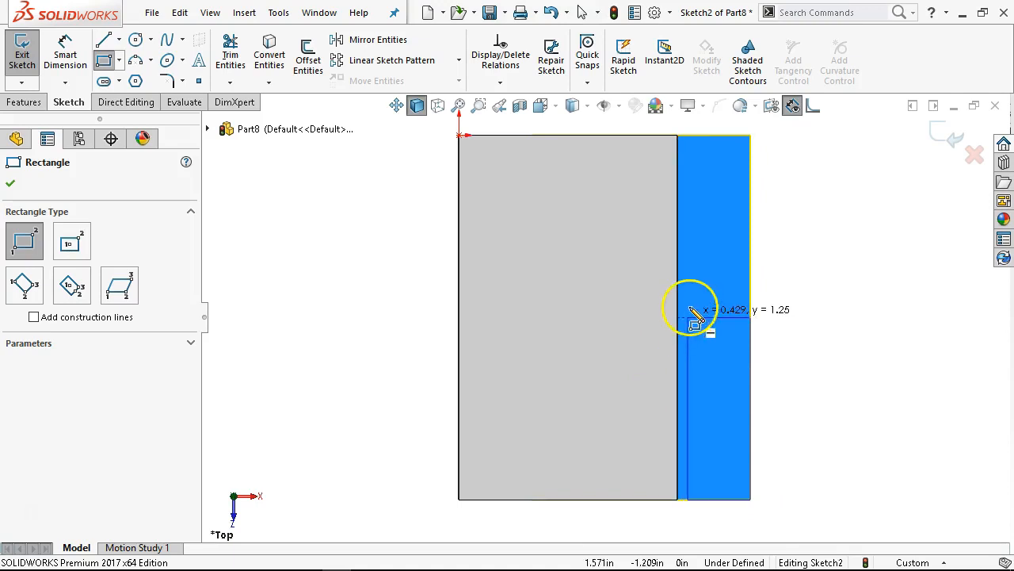
pyautogui.click(677, 249)
# Step: Dimension the rectangle's rear line 1 in from the part's back edge
pyautogui.rightClick(788, 208)
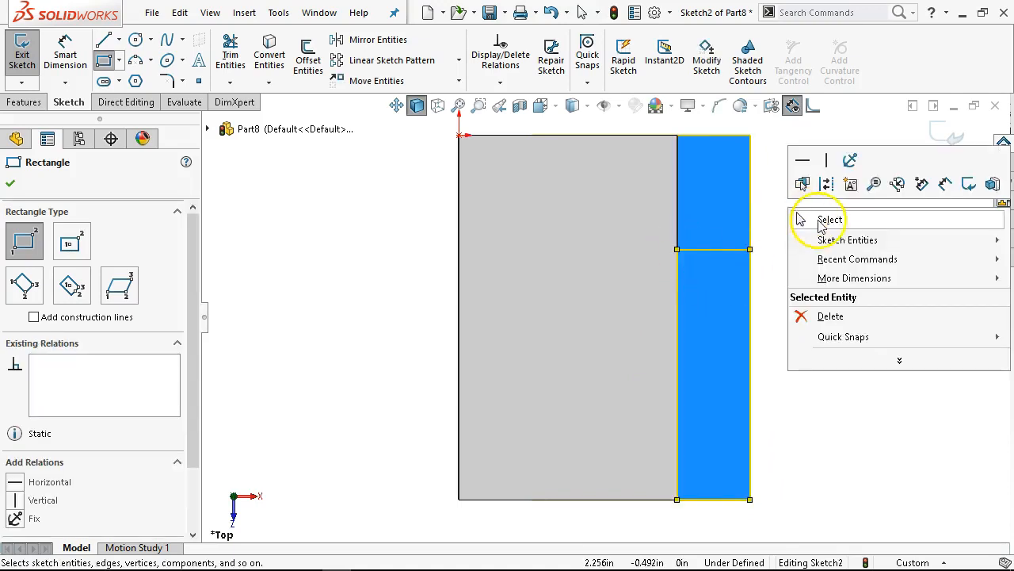
pyautogui.click(921, 182)
pyautogui.click(734, 250)
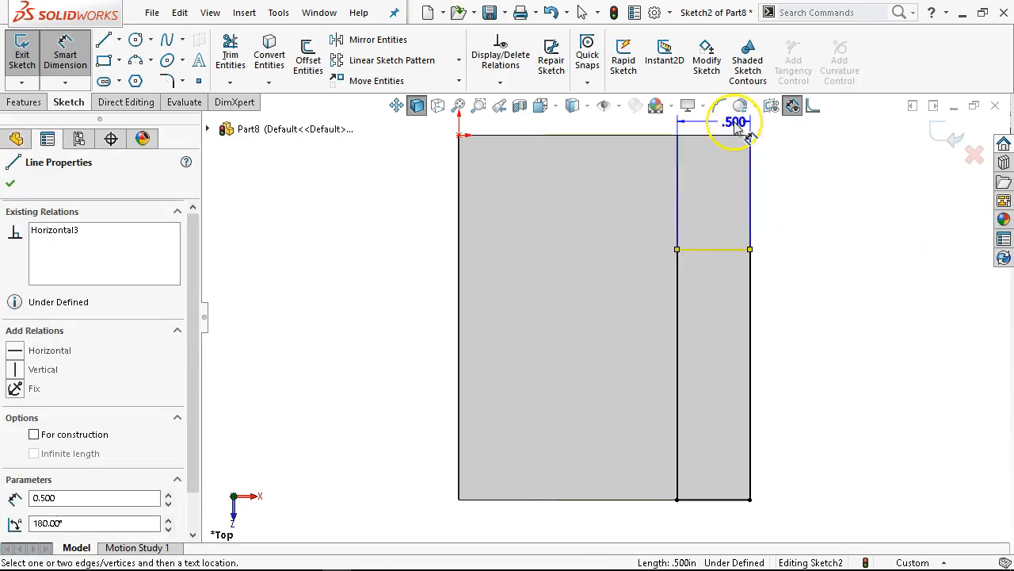
pyautogui.click(731, 135)
pyautogui.click(787, 181)
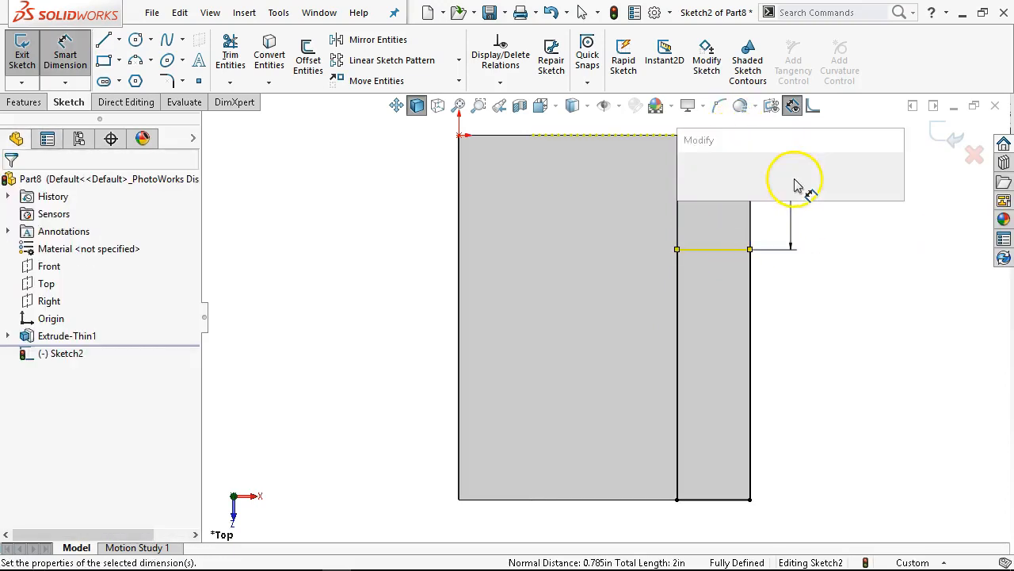
pyautogui.write('1')
pyautogui.press('Return')
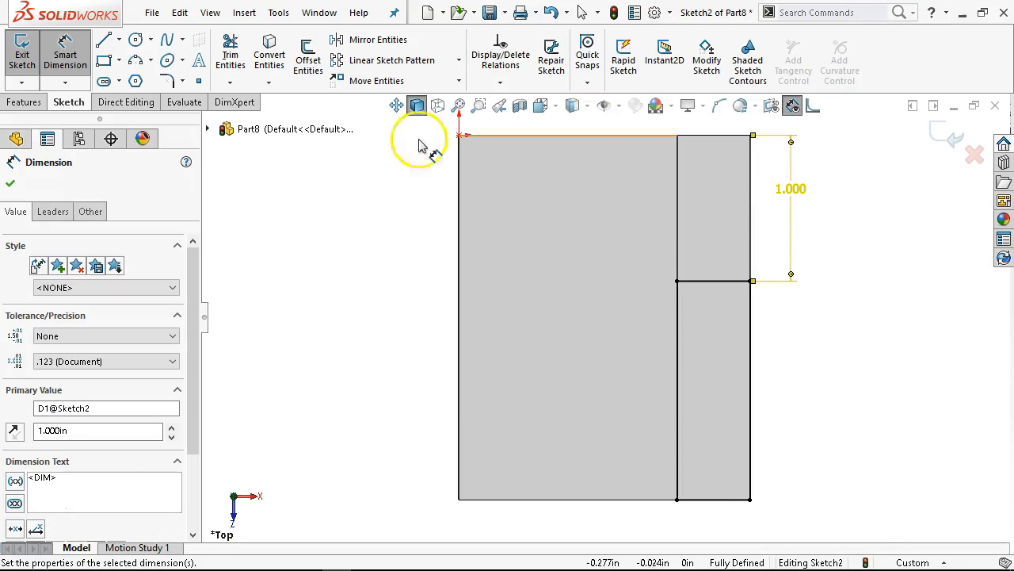
# Step: Cut the rectangle out of the lower leg with an Extruded Cut using the Up To Next end condition
pyautogui.click(23, 101)
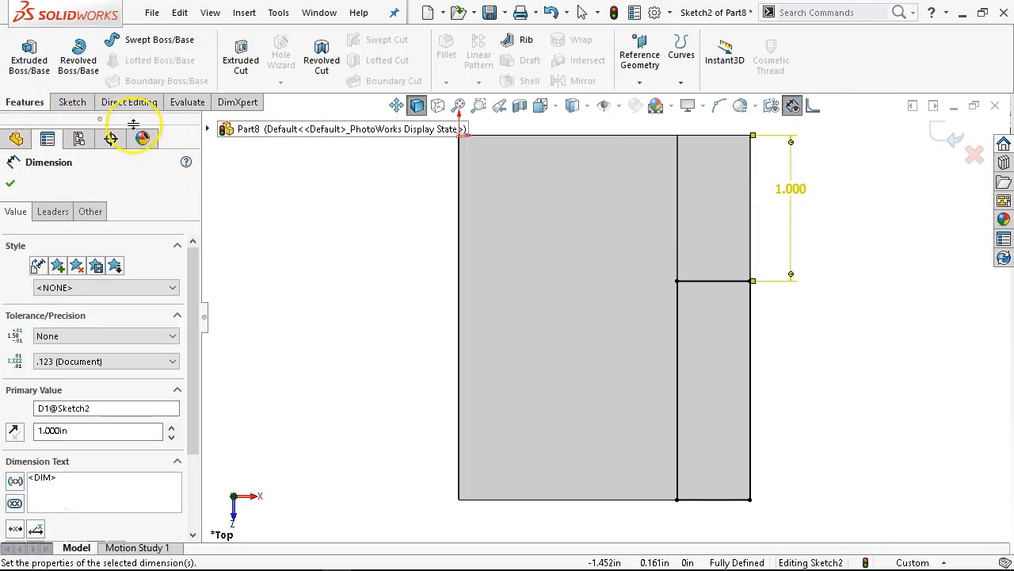
pyautogui.click(242, 63)
pyautogui.click(110, 231)
pyautogui.click(109, 233)
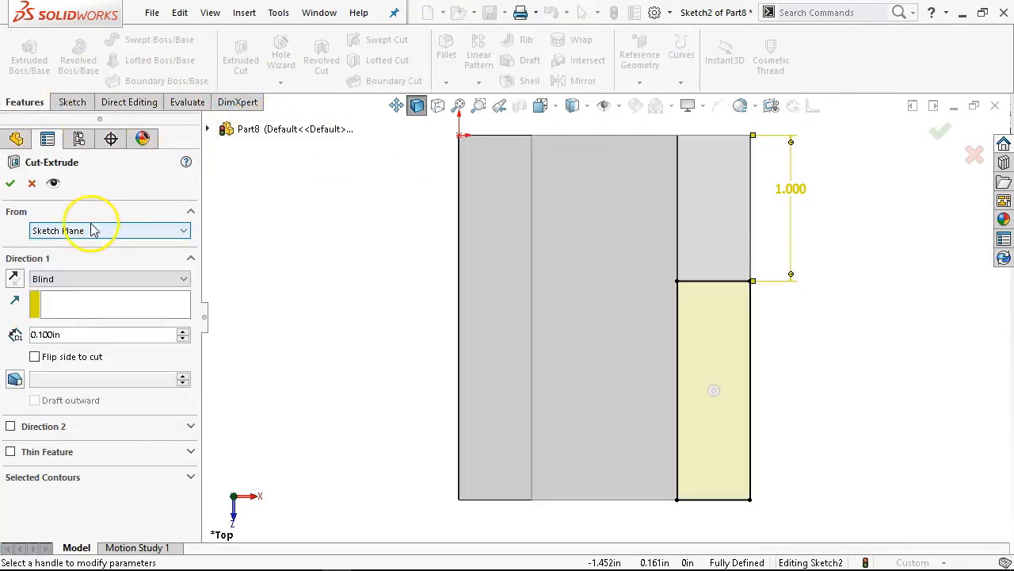
pyautogui.click(190, 211)
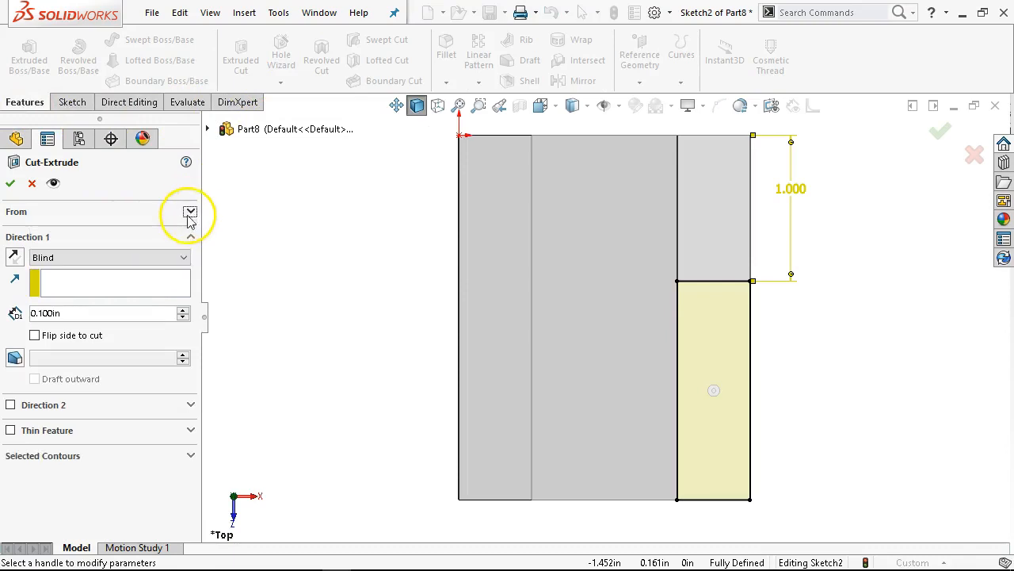
pyautogui.click(145, 264)
pyautogui.click(88, 298)
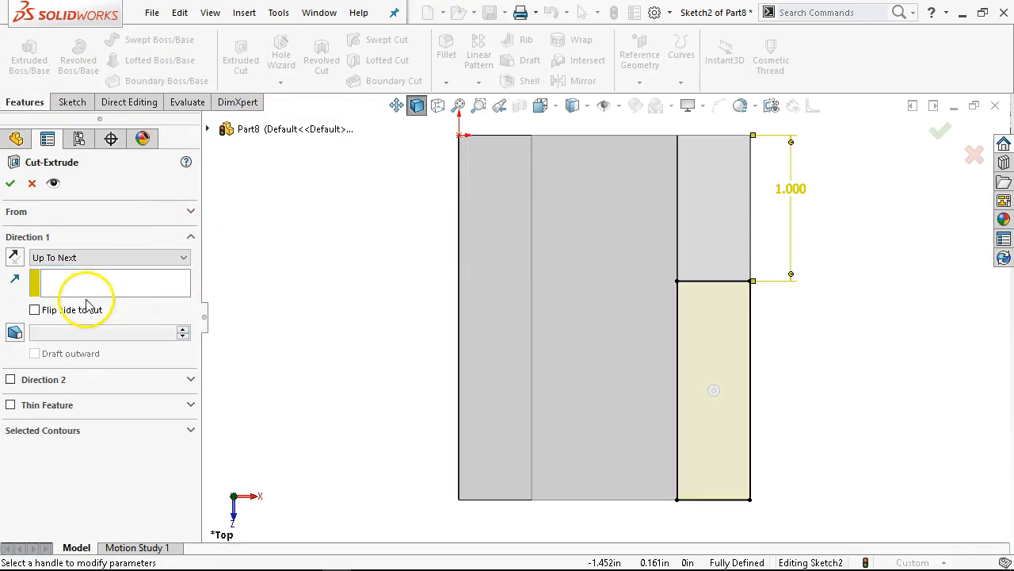
pyautogui.click(9, 189)
# Step: Open a sketch on the upper leg's outer face and draw a horizontal centerline between the midpoints of its two long edges
pyautogui.moveTo(554, 446); pyautogui.dragTo(531, 238, button='middle')
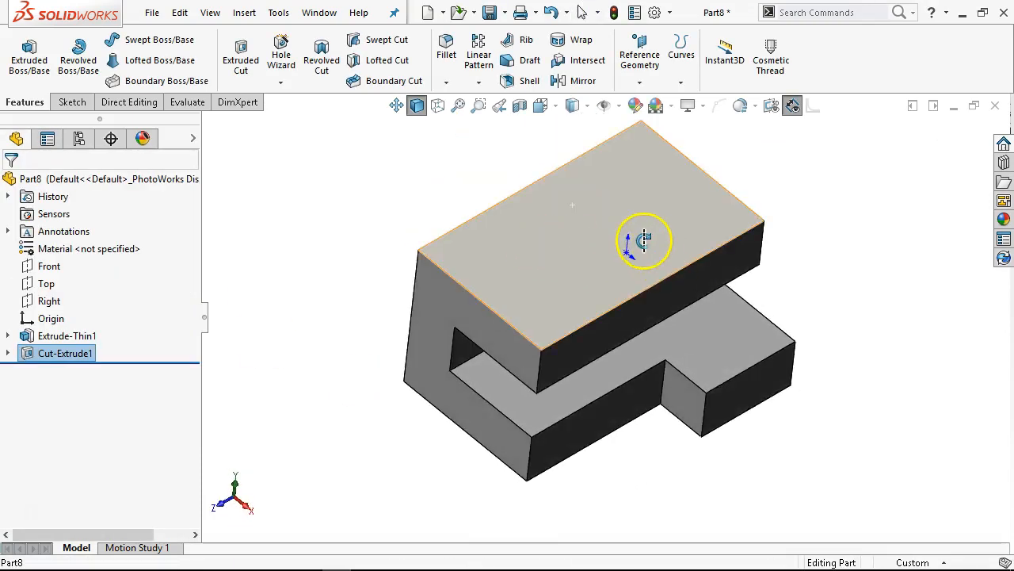
pyautogui.click(644, 240)
pyautogui.click(716, 197)
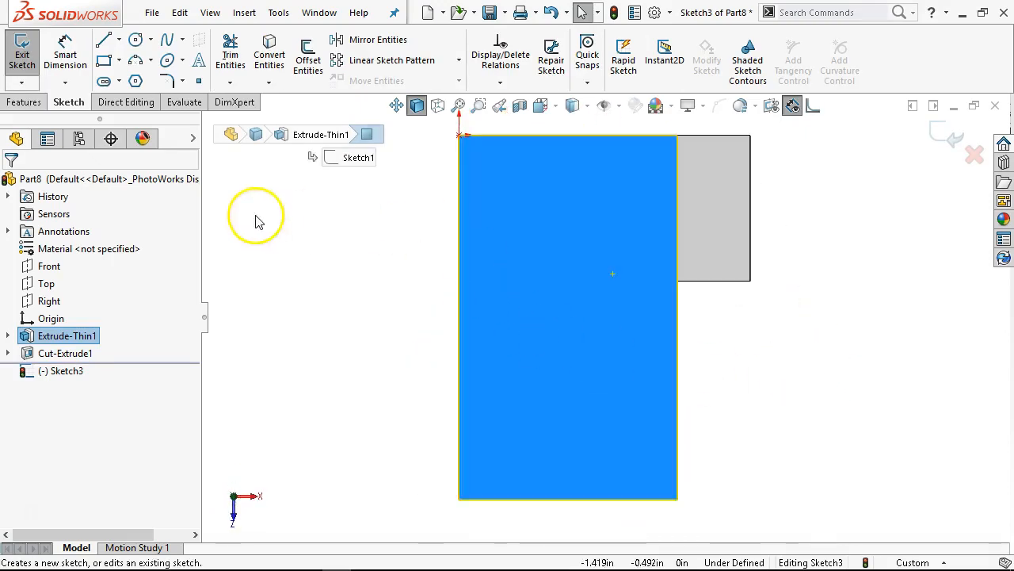
pyautogui.click(104, 60)
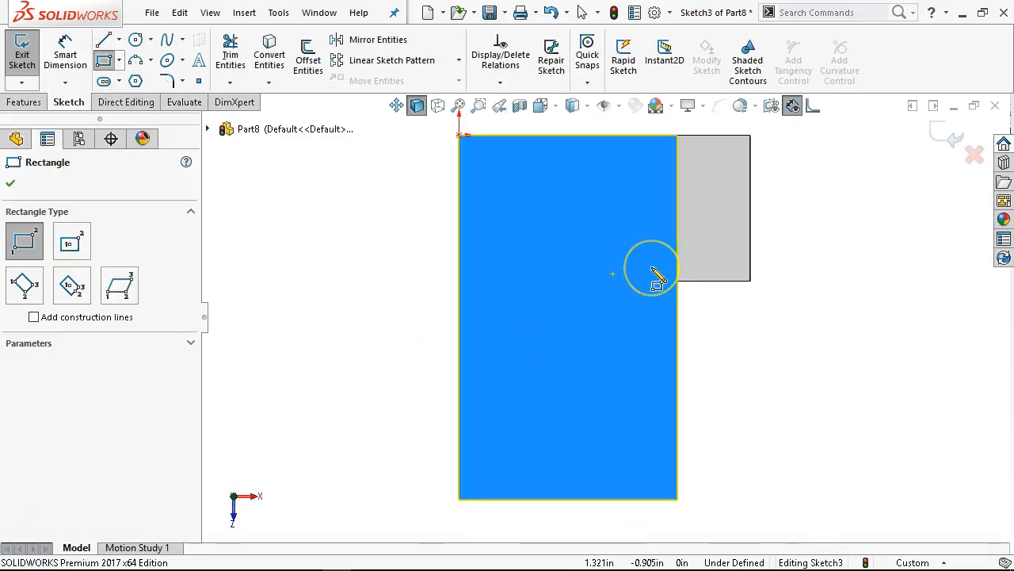
pyautogui.click(135, 40)
pyautogui.click(118, 40)
pyautogui.click(138, 79)
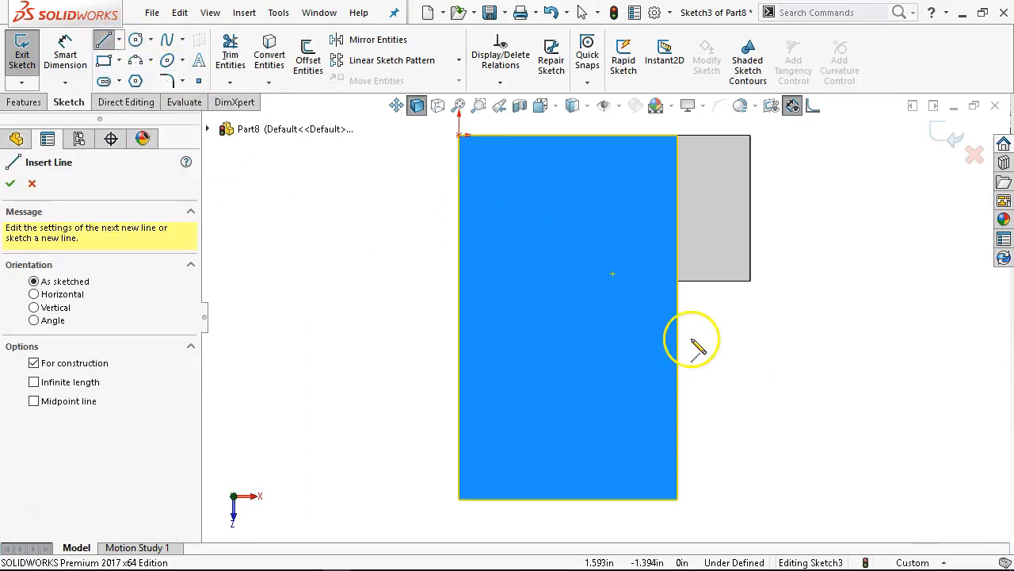
pyautogui.click(676, 318)
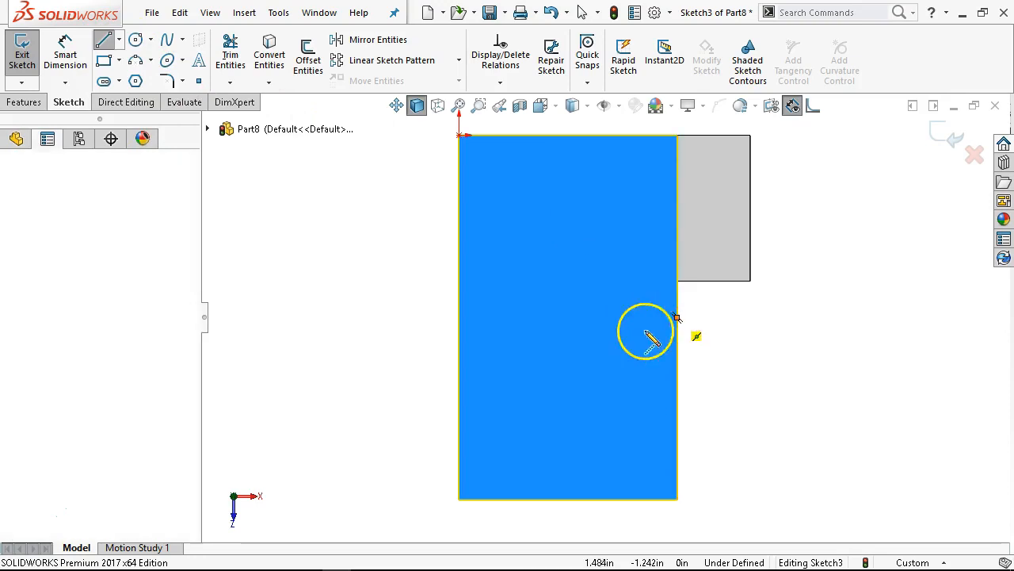
pyautogui.click(458, 318)
pyautogui.rightClick(396, 283)
pyautogui.click(412, 285)
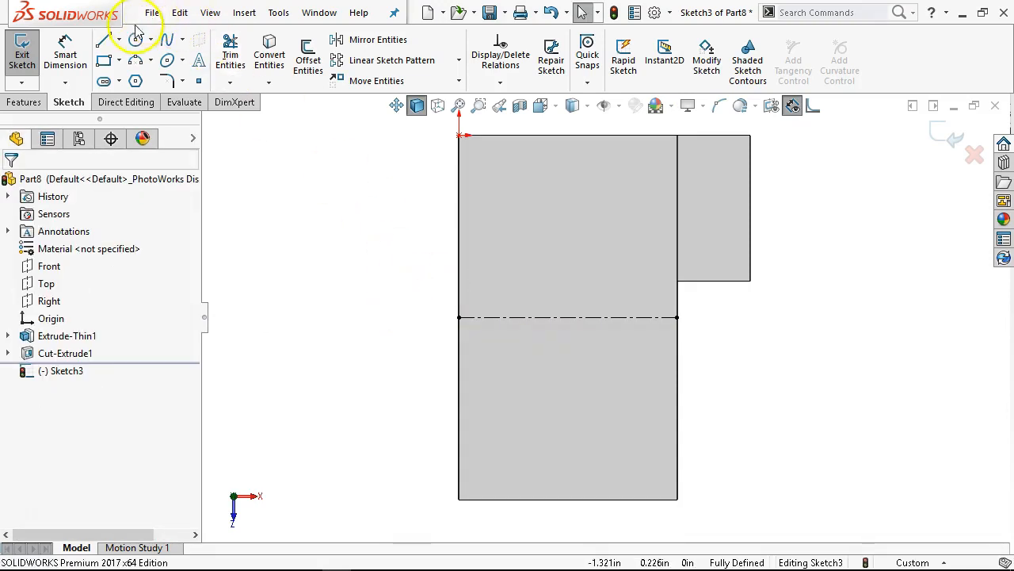
pyautogui.click(104, 40)
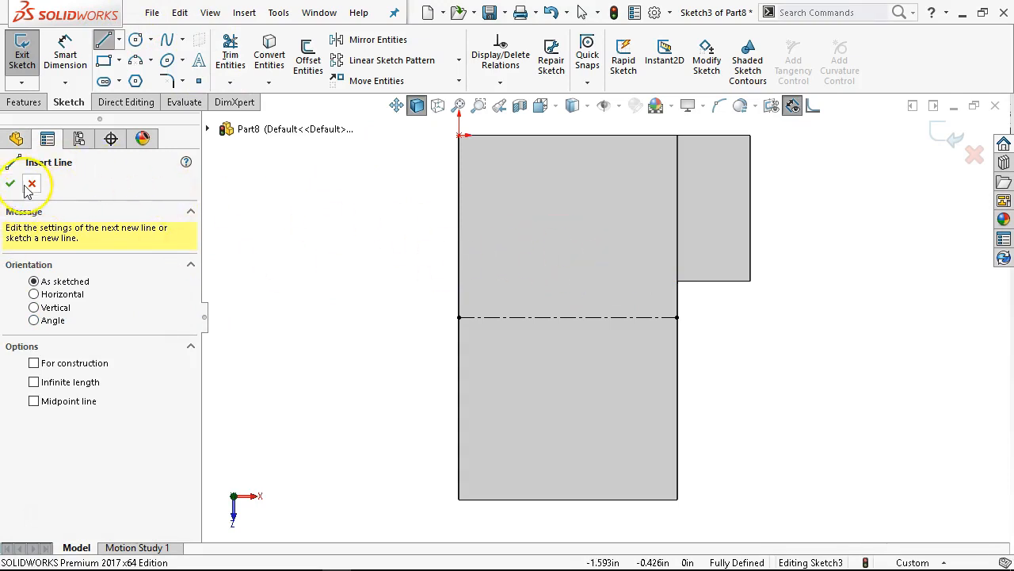
pyautogui.rightClick(367, 233)
pyautogui.click(369, 254)
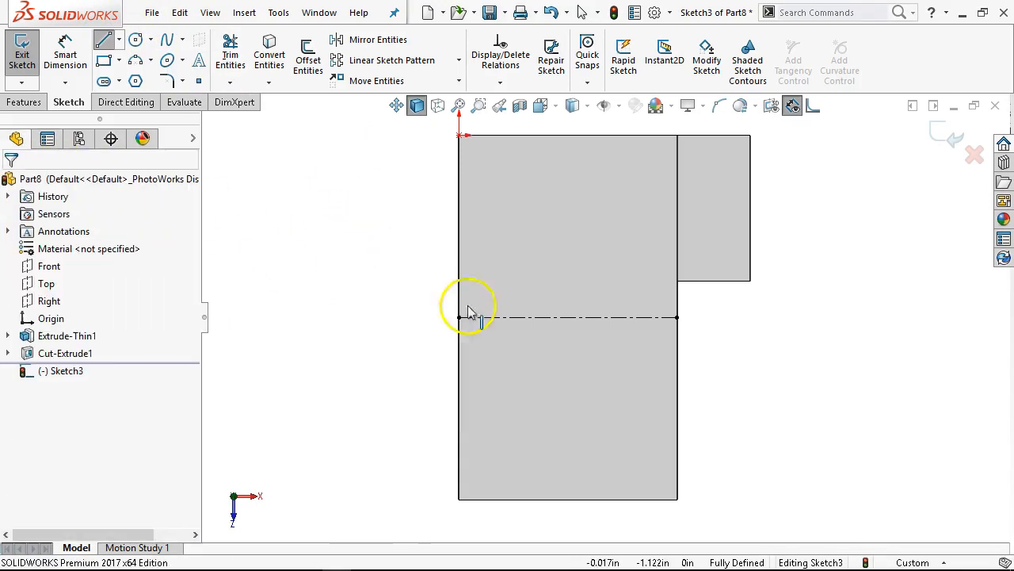
pyautogui.click(536, 317)
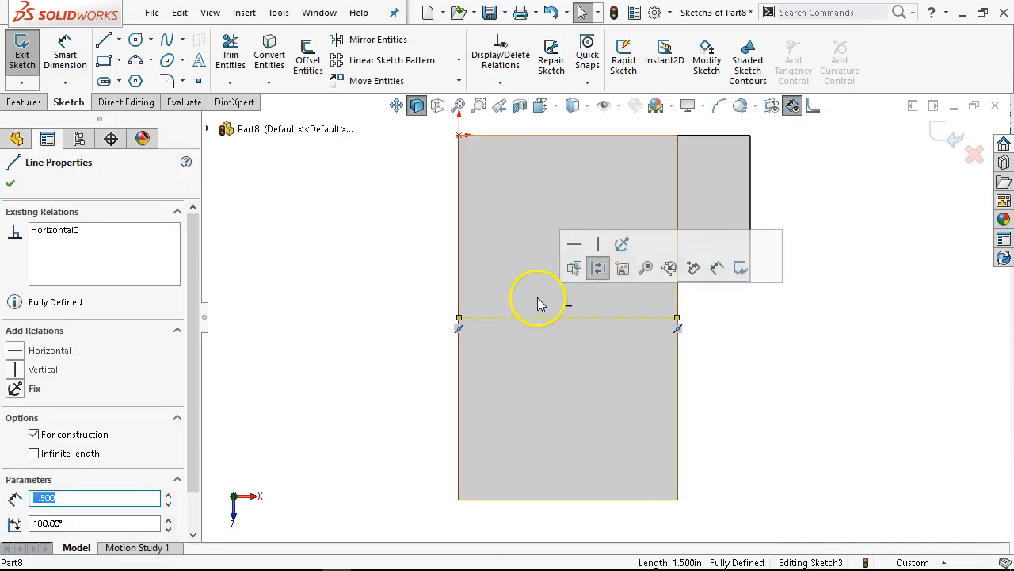
pyautogui.click(328, 249)
# Step: Sketch a corner rectangle about 0.84 in long across the centerline, near the upper leg's free edge
pyautogui.click(104, 61)
pyautogui.moveTo(594, 238)
pyautogui.mouseDown()
pyautogui.moveTo(623, 324)
pyautogui.moveTo(648, 360)
pyautogui.mouseUp()
pyautogui.rightClick(785, 343)
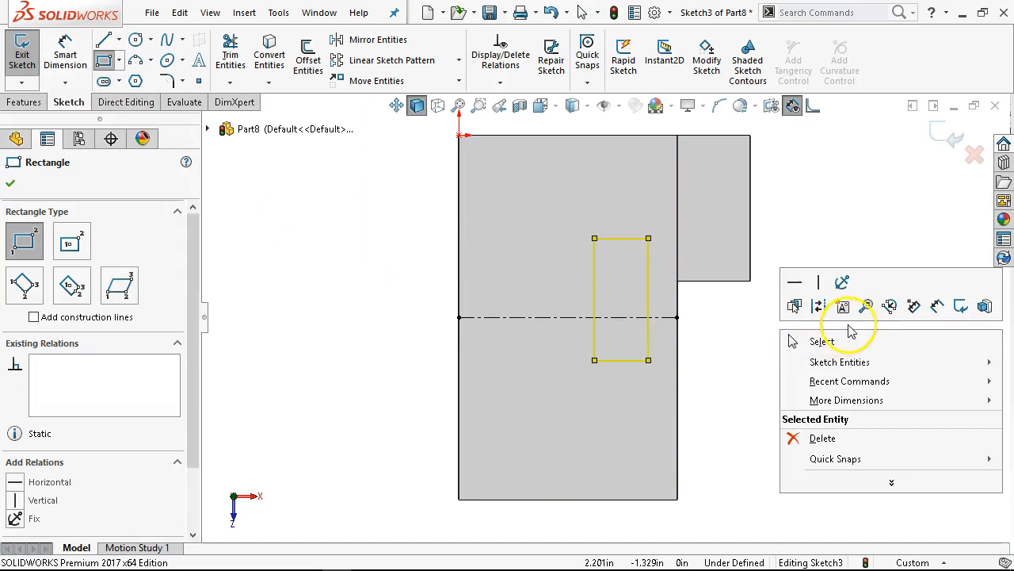
pyautogui.click(825, 341)
pyautogui.rightClick(648, 297)
pyautogui.click(697, 286)
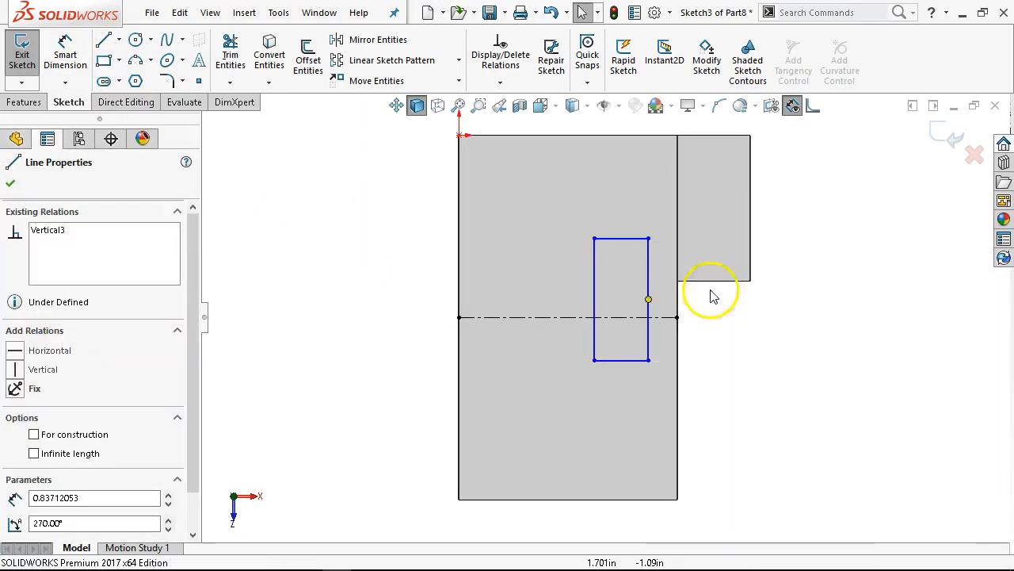
pyautogui.keyDown('ctrl'); pyautogui.click(660, 298); pyautogui.keyUp('ctrl')
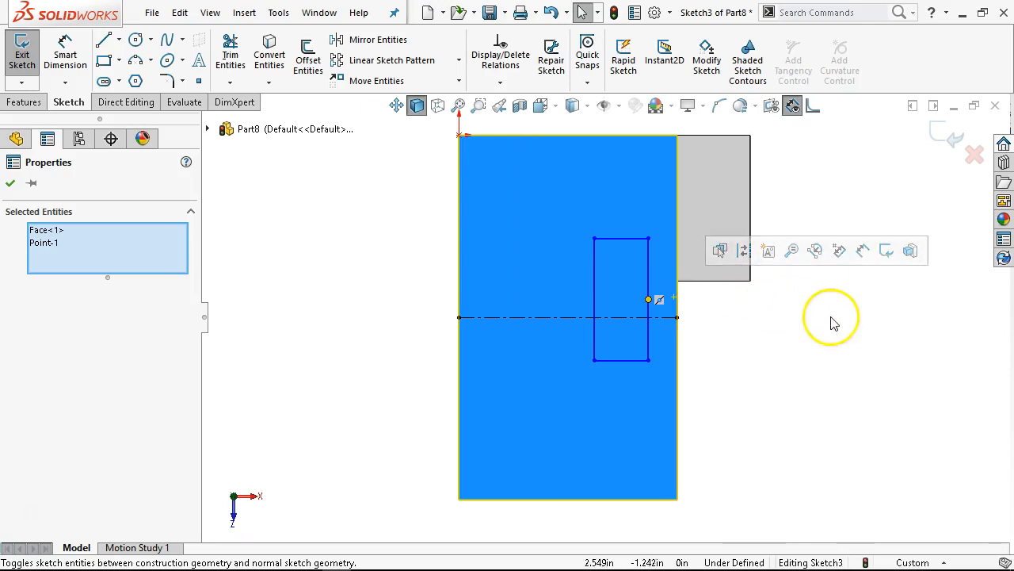
pyautogui.click(747, 352)
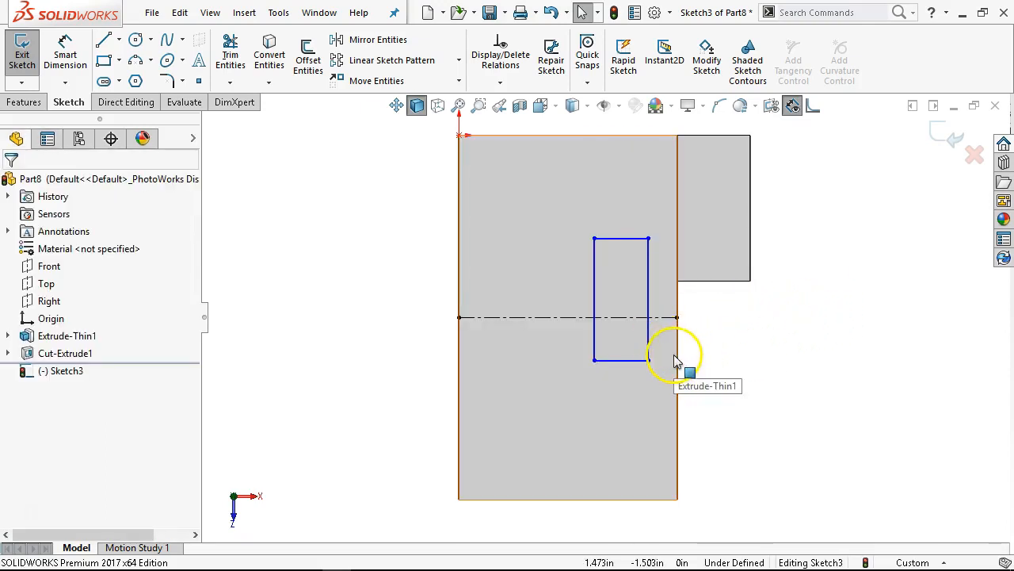
# Step: Add a Midpoint relation between the midpoint of the rectangle's outer line and the upper leg's free edge
pyautogui.click(678, 353)
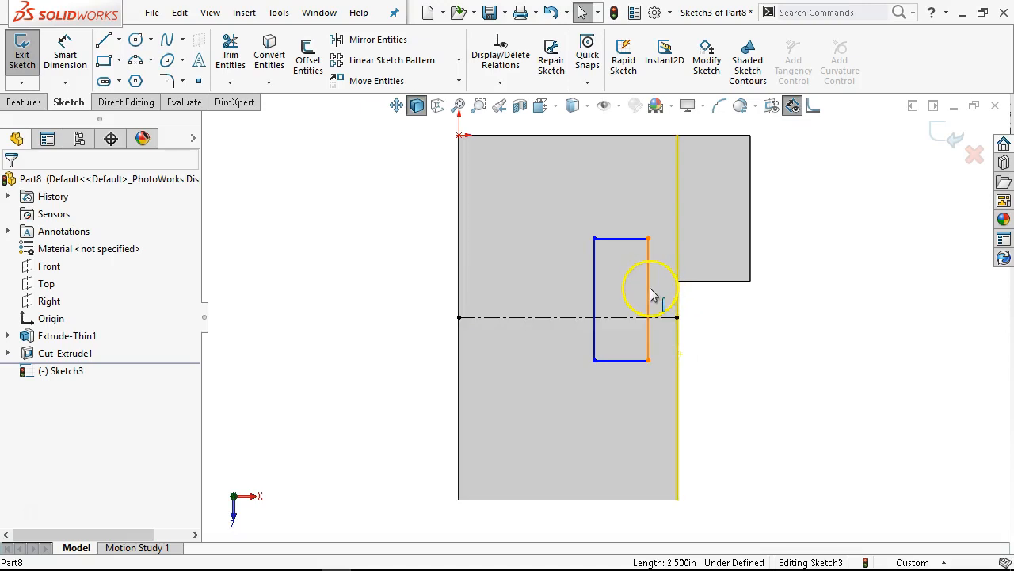
pyautogui.rightClick(650, 295)
pyautogui.click(662, 281)
pyautogui.keyDown('ctrl'); pyautogui.click(680, 351); pyautogui.keyUp('ctrl')
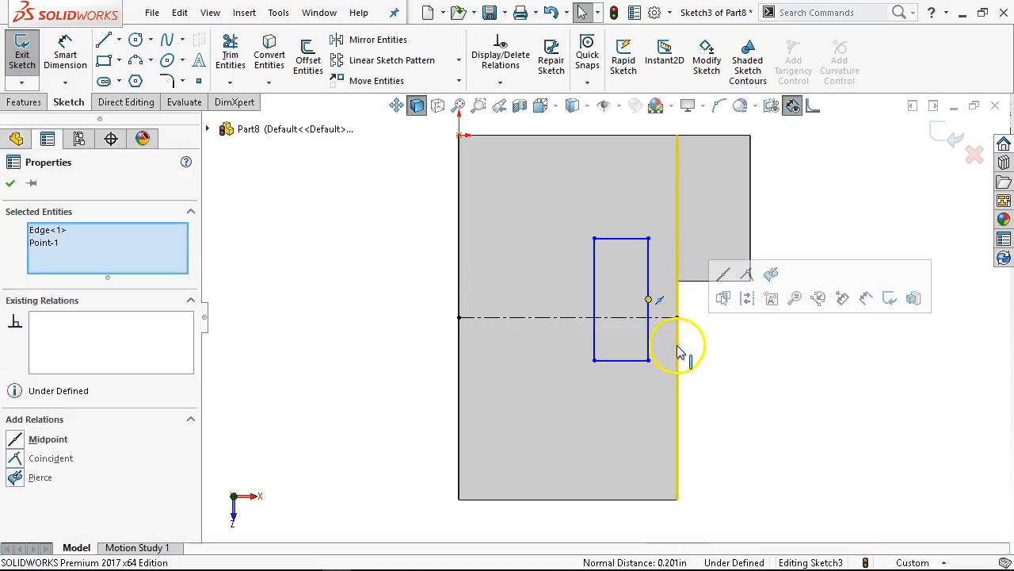
pyautogui.click(723, 276)
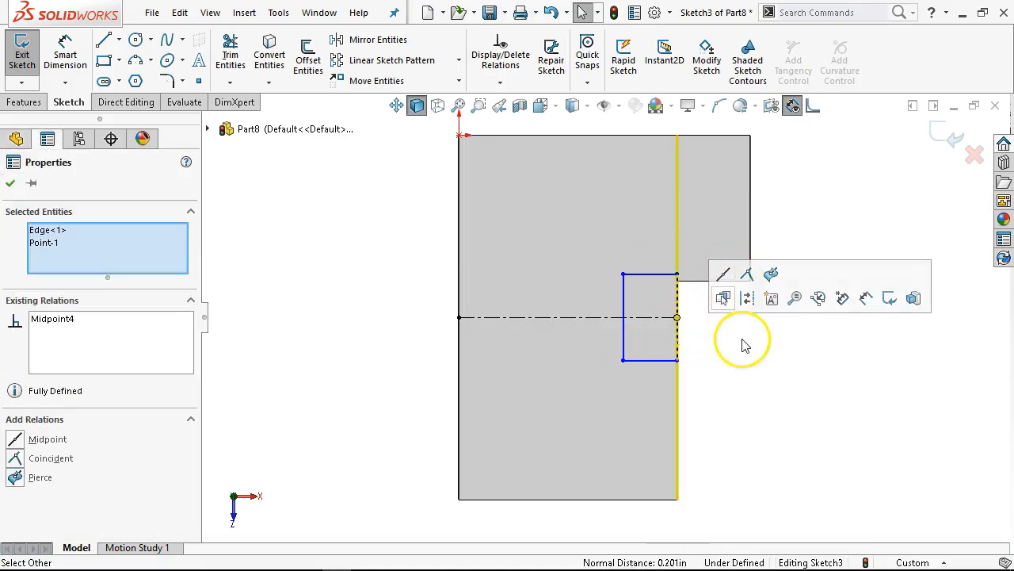
pyautogui.rightClick(734, 334)
pyautogui.click(900, 292)
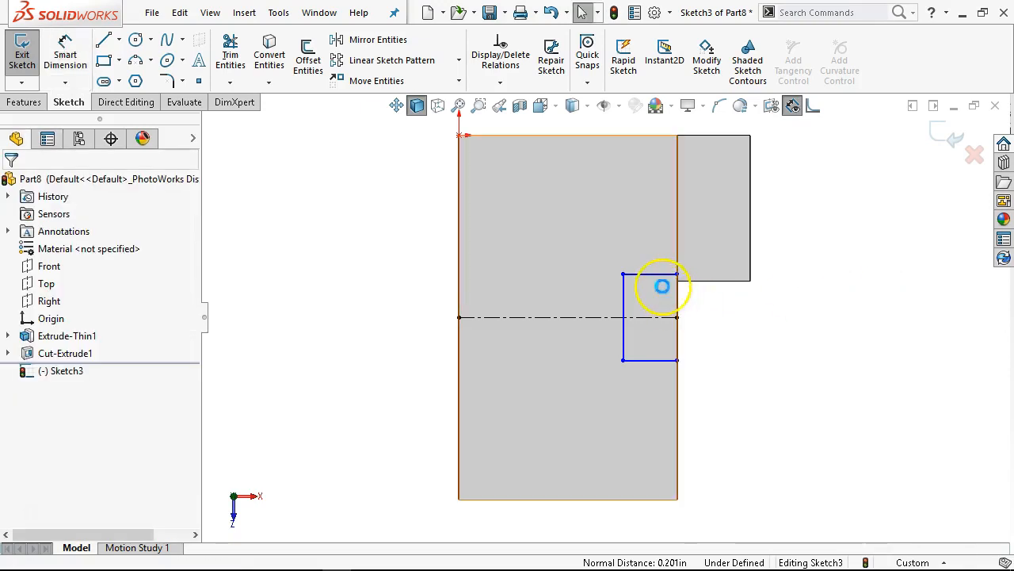
# Step: Dimension the rectangle's rear line 0.75 in from the part's back edge
pyautogui.click(659, 275)
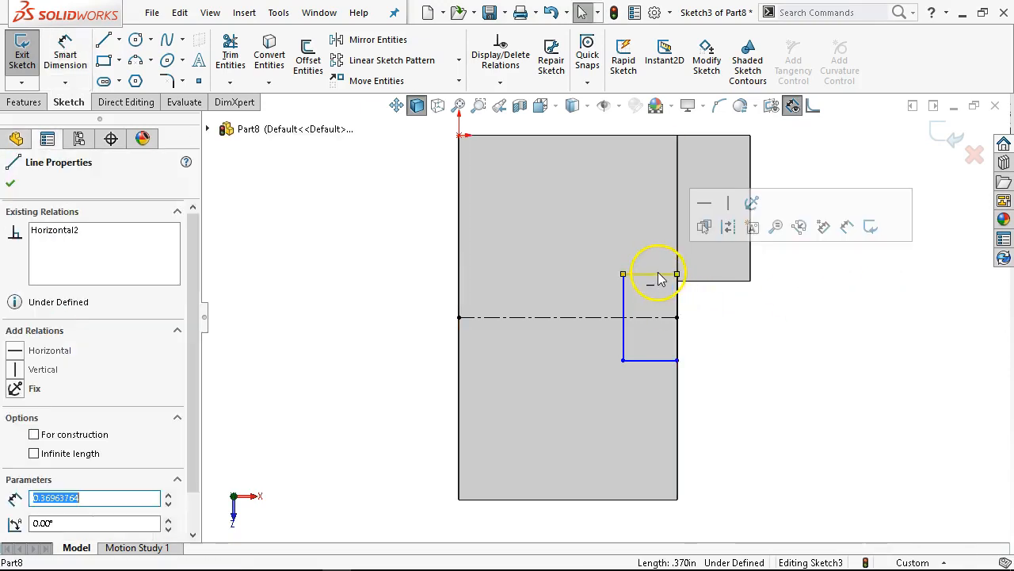
pyautogui.click(846, 227)
pyautogui.click(663, 140)
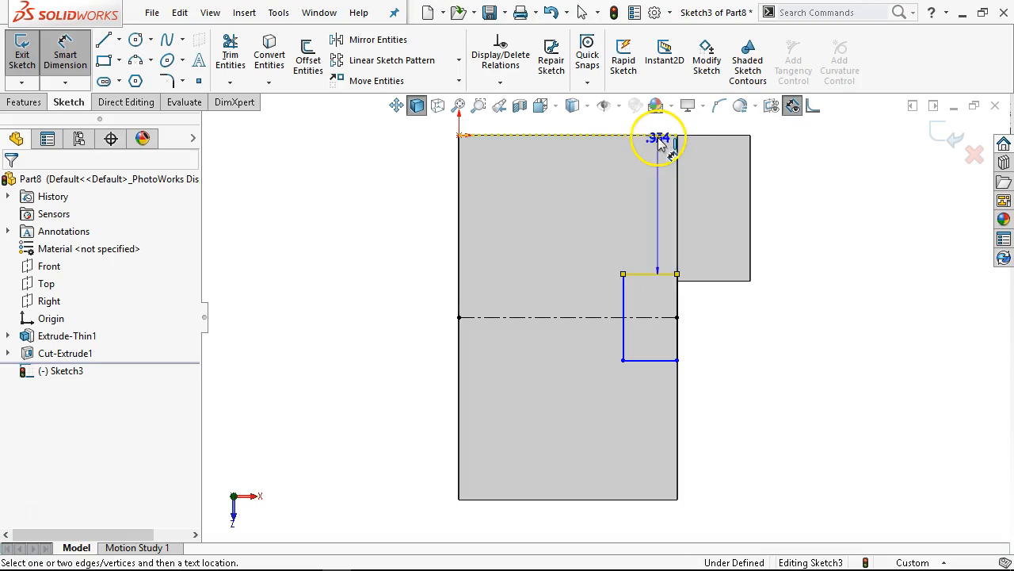
pyautogui.click(408, 219)
pyautogui.write('.75')
pyautogui.press('Return')
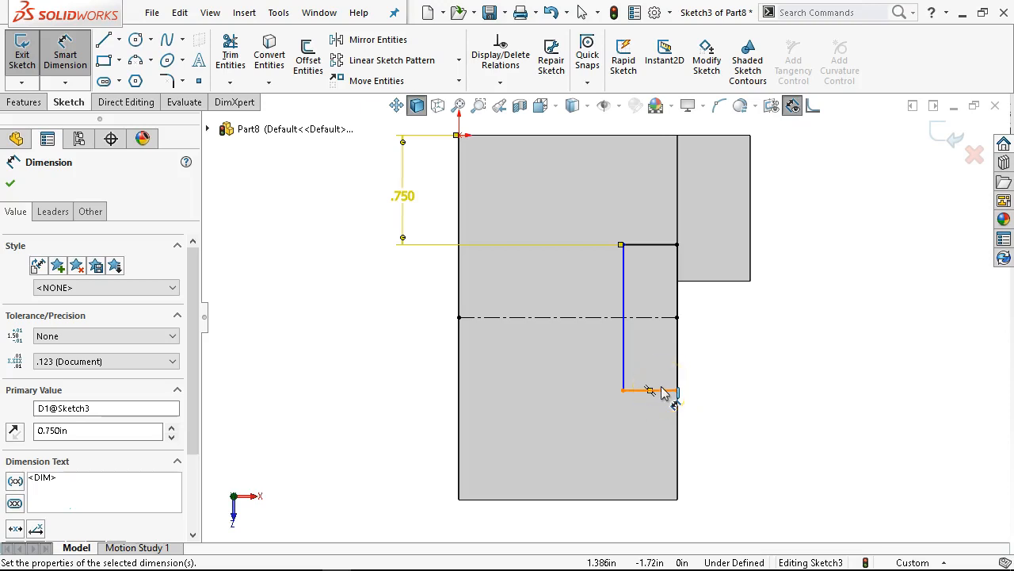
# Step: Dimension the rectangle's short front line to 0.25 in
pyautogui.click(663, 392)
pyautogui.click(765, 447)
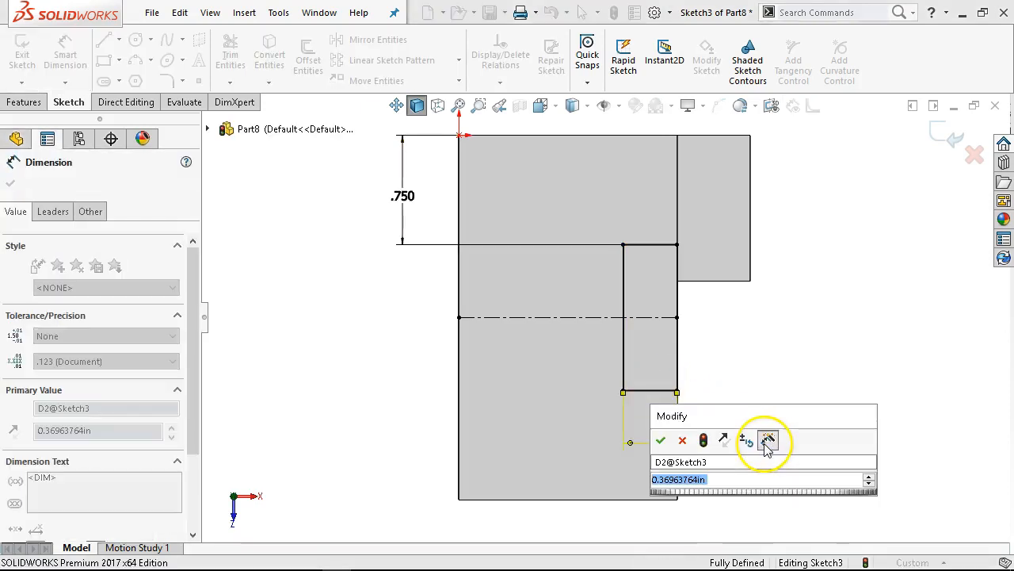
pyautogui.write('.25')
pyautogui.press('Return')
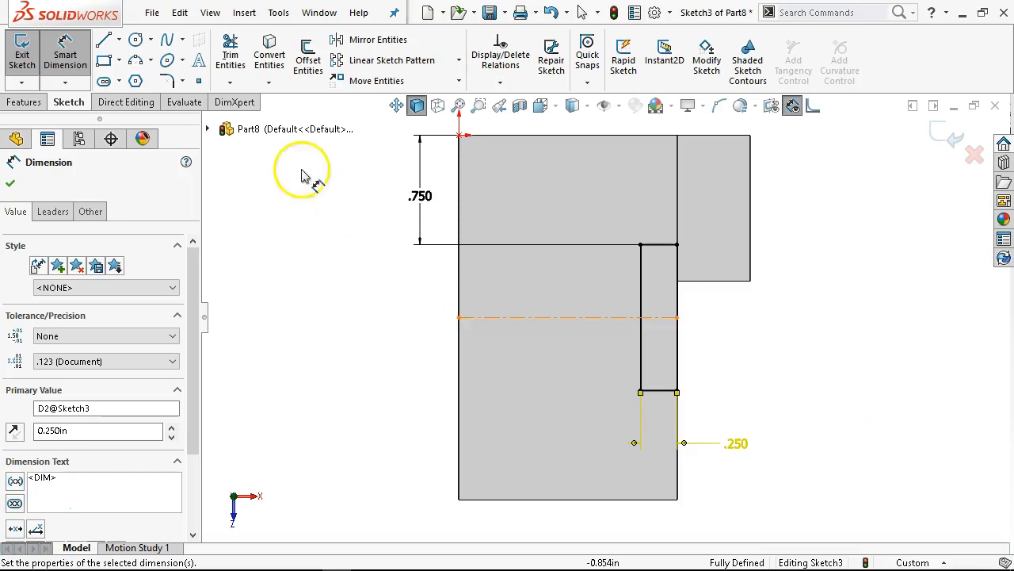
# Step: Sketch a second corner rectangle about 1.57 in long and 0.34 in wide across the centerline, just inward of the first one
pyautogui.click(103, 62)
pyautogui.click(585, 201)
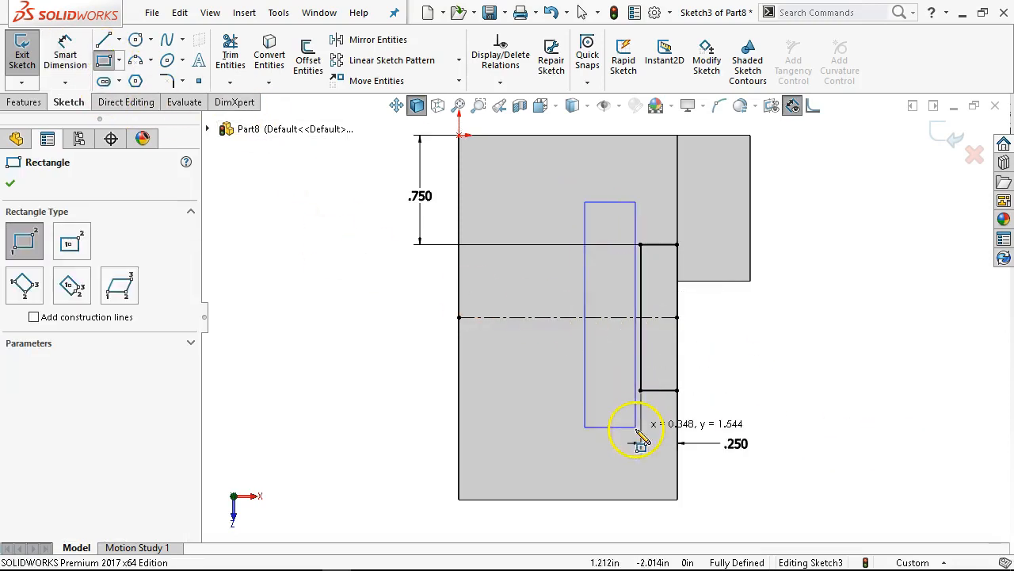
pyautogui.click(633, 430)
pyautogui.rightClick(757, 324)
pyautogui.click(792, 336)
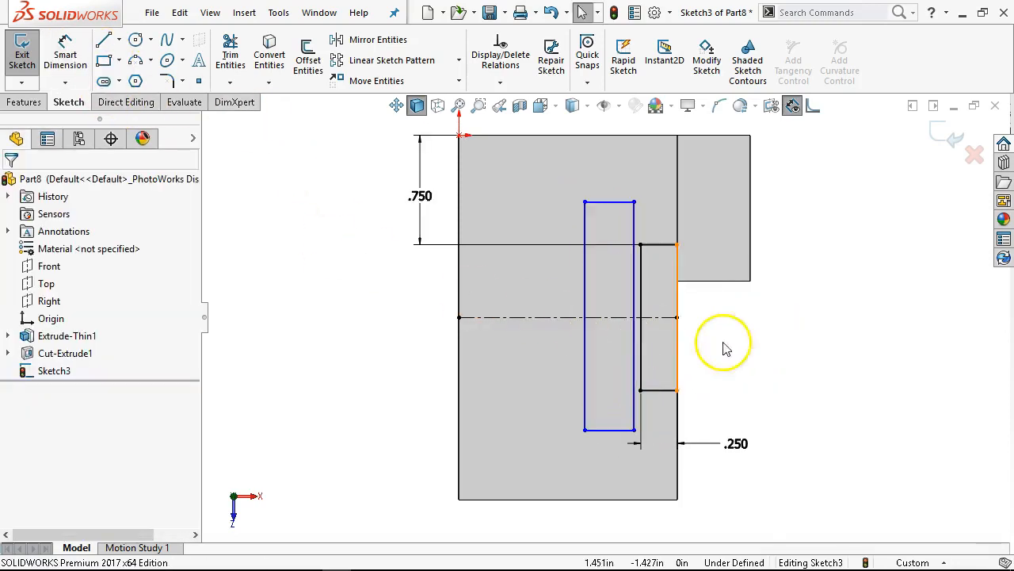
# Step: Add a Midpoint relation between the midpoint of the second rectangle's outer line and the first rectangle's inner line
pyautogui.rightClick(634, 325)
pyautogui.click(691, 284)
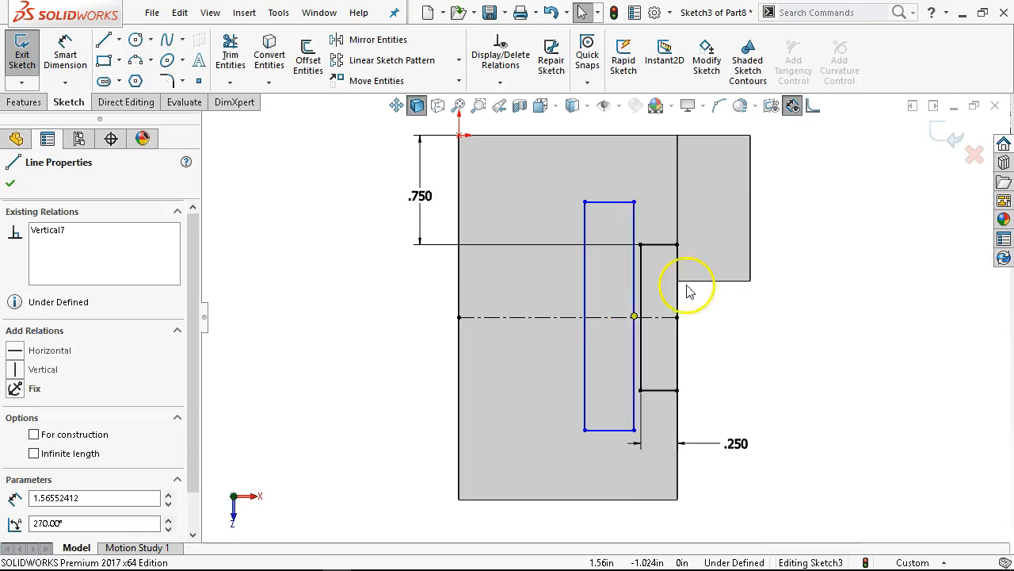
pyautogui.keyDown('ctrl'); pyautogui.click(640, 301); pyautogui.keyUp('ctrl')
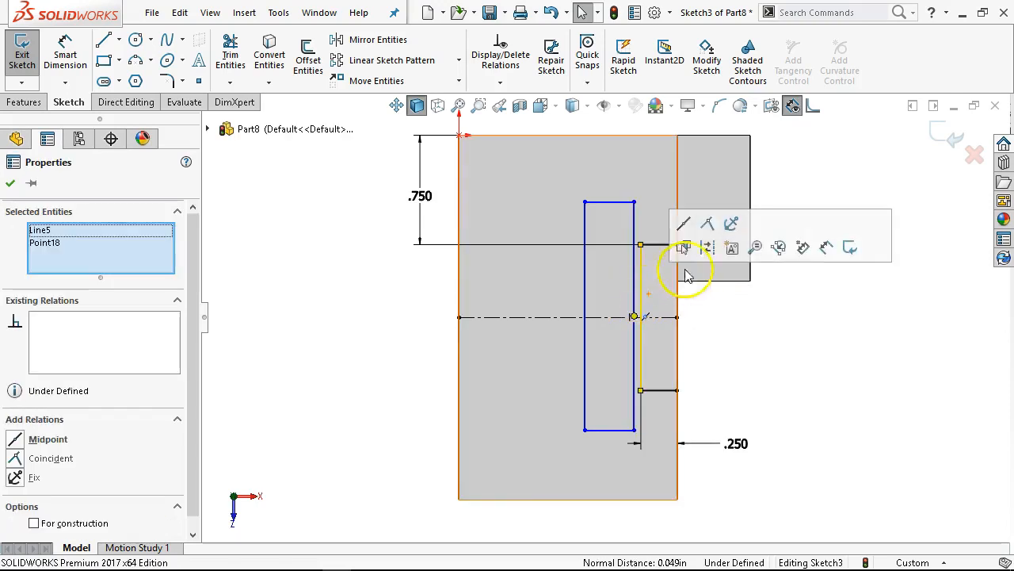
pyautogui.click(683, 223)
pyautogui.click(797, 344)
# Step: Dimension the second rectangle's rear line 0.5 in from the part's back edge
pyautogui.rightClick(804, 336)
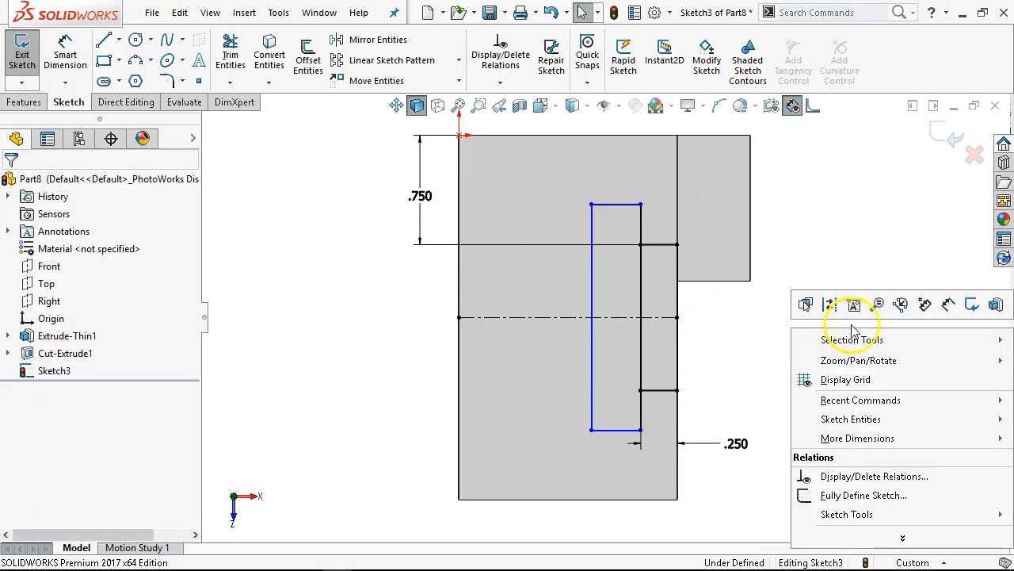
pyautogui.click(969, 301)
pyautogui.click(630, 205)
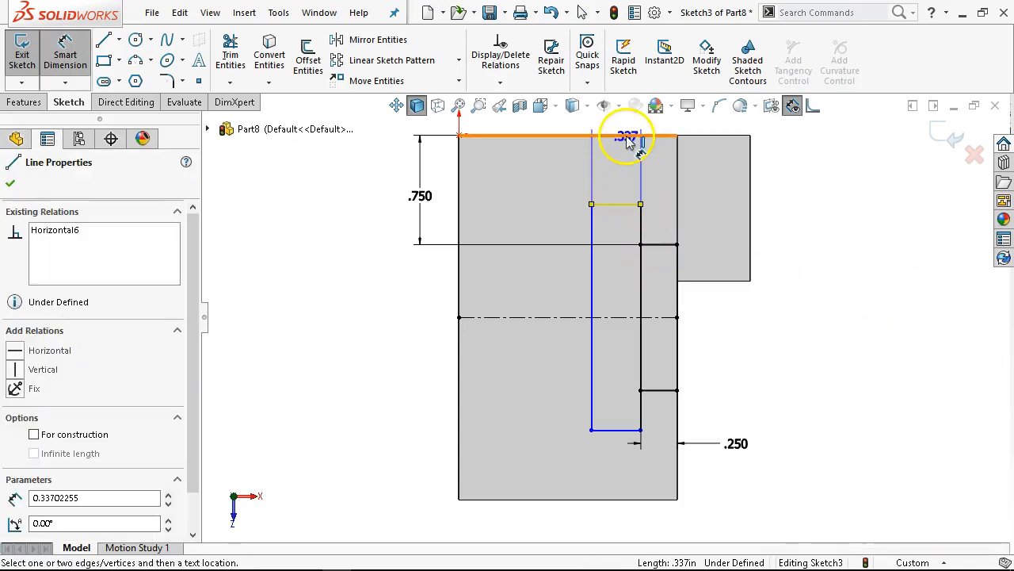
pyautogui.click(626, 135)
pyautogui.click(484, 169)
pyautogui.write('.5')
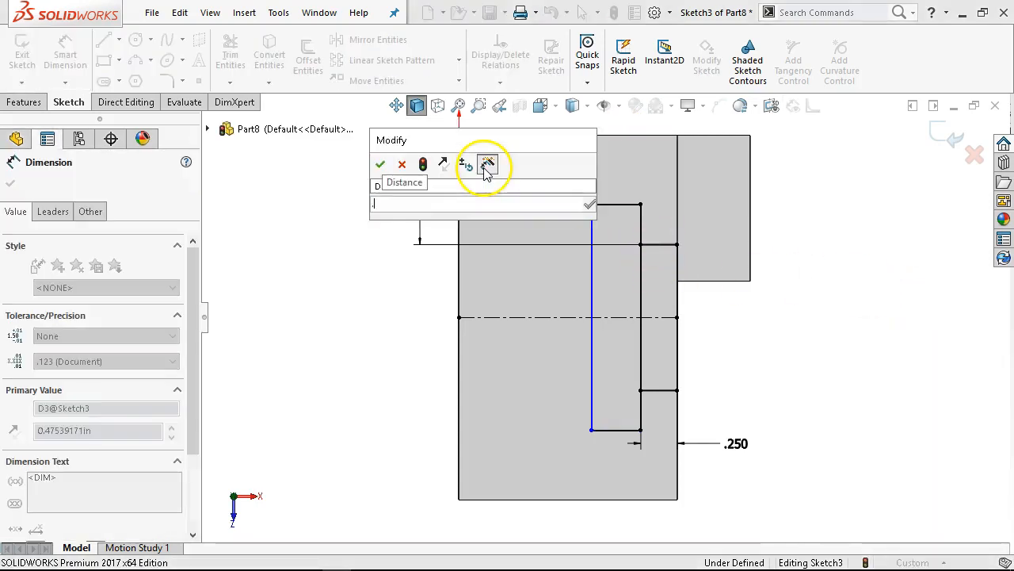
pyautogui.press('Return')
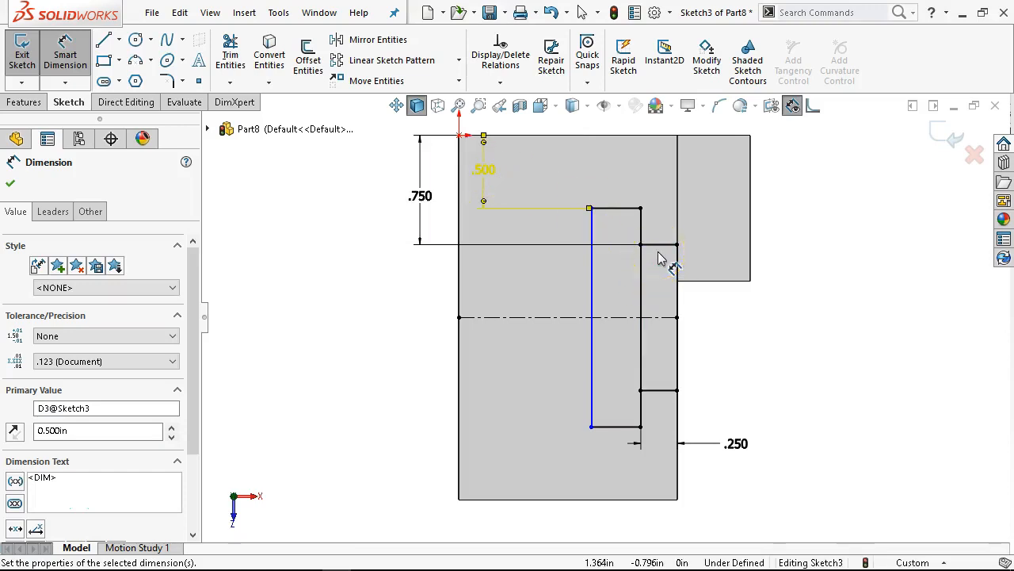
# Step: Dimension the second rectangle's short rear line to 0.5 in
pyautogui.click(628, 208)
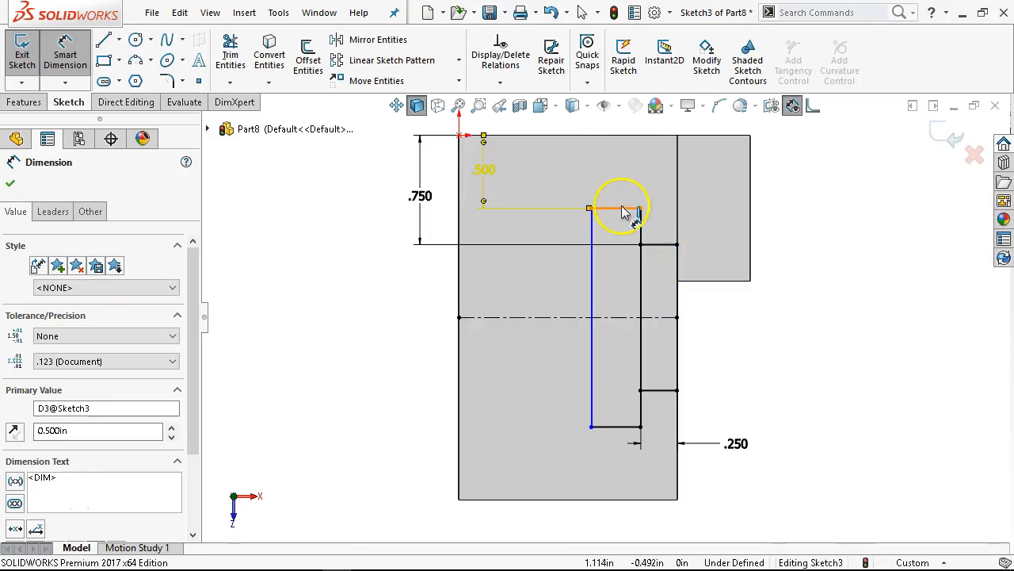
pyautogui.click(622, 185)
pyautogui.write('.5')
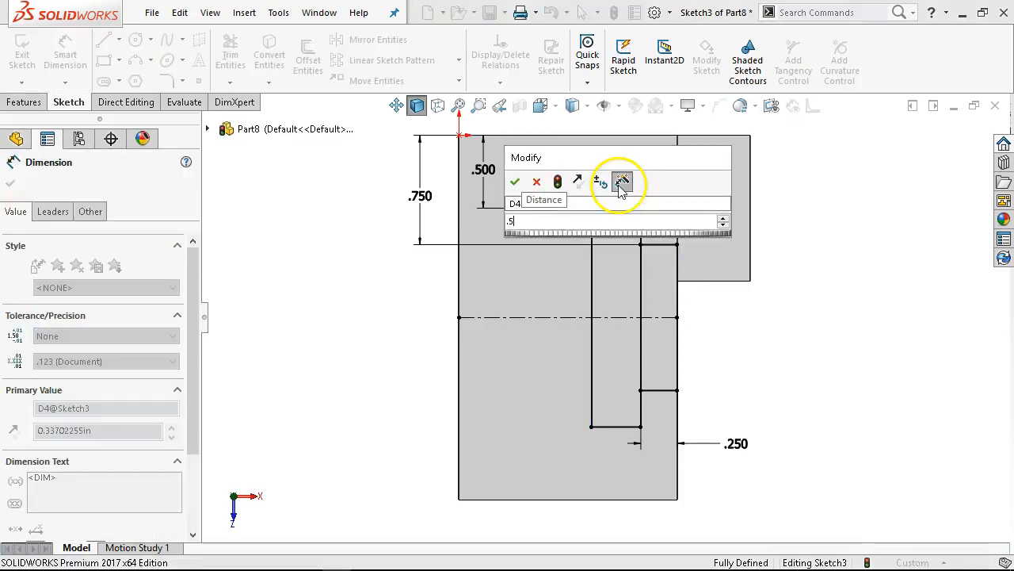
pyautogui.press('Return')
pyautogui.rightClick(783, 323)
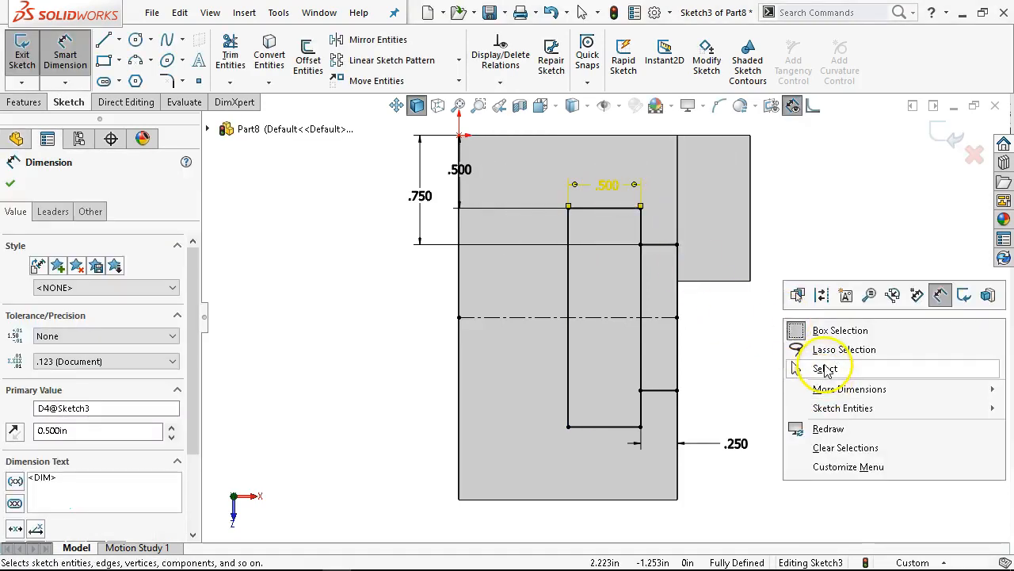
pyautogui.click(817, 371)
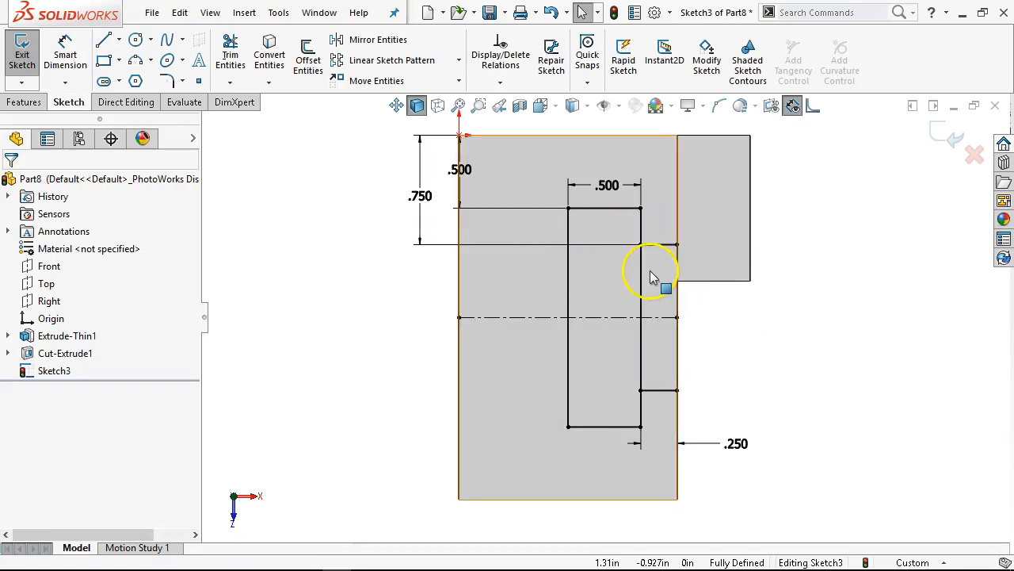
# Step: Cut both rectangle contours through the upper leg with an Extruded Cut using the Up To Next end condition
pyautogui.click(24, 102)
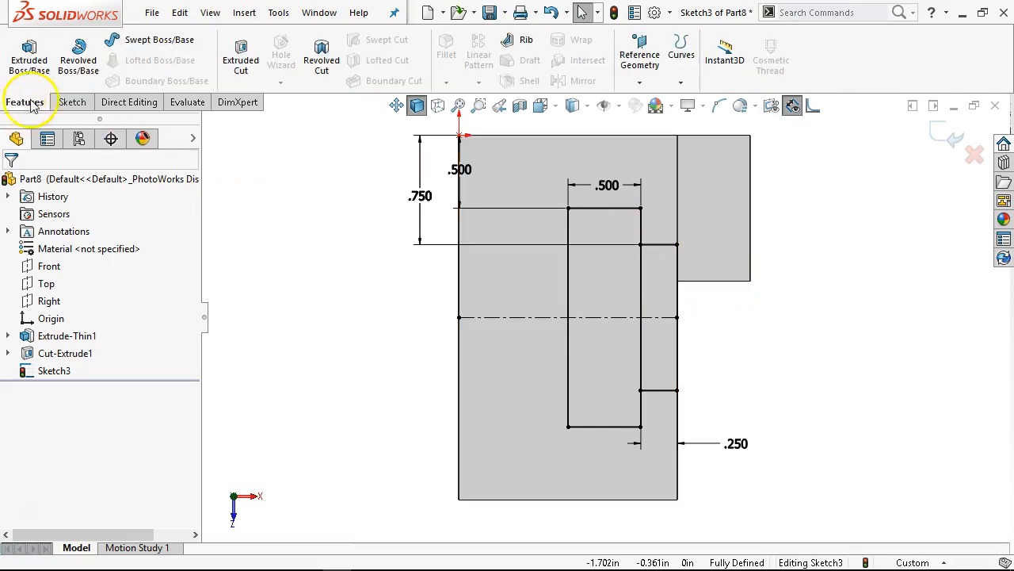
pyautogui.click(240, 55)
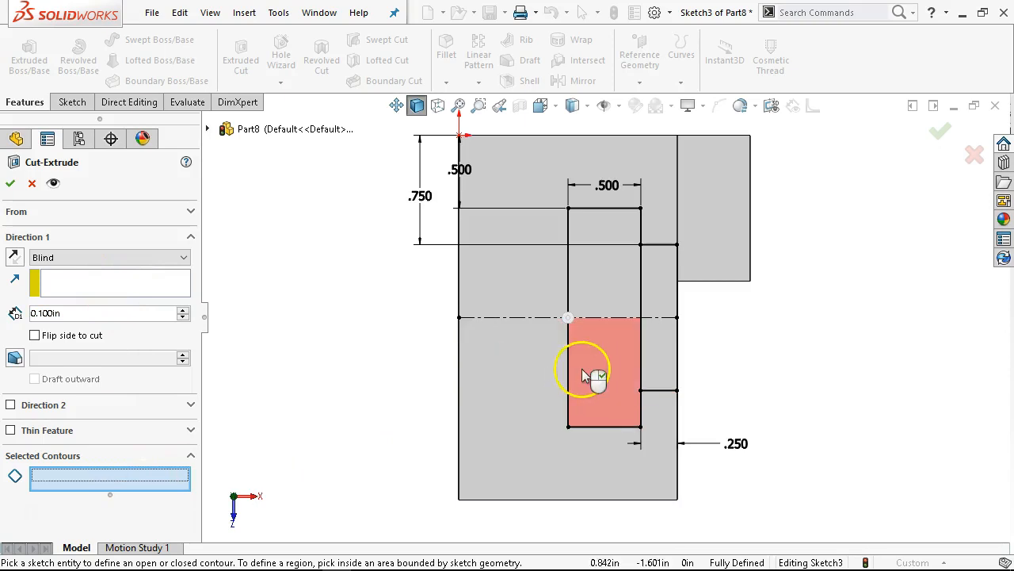
pyautogui.click(570, 266)
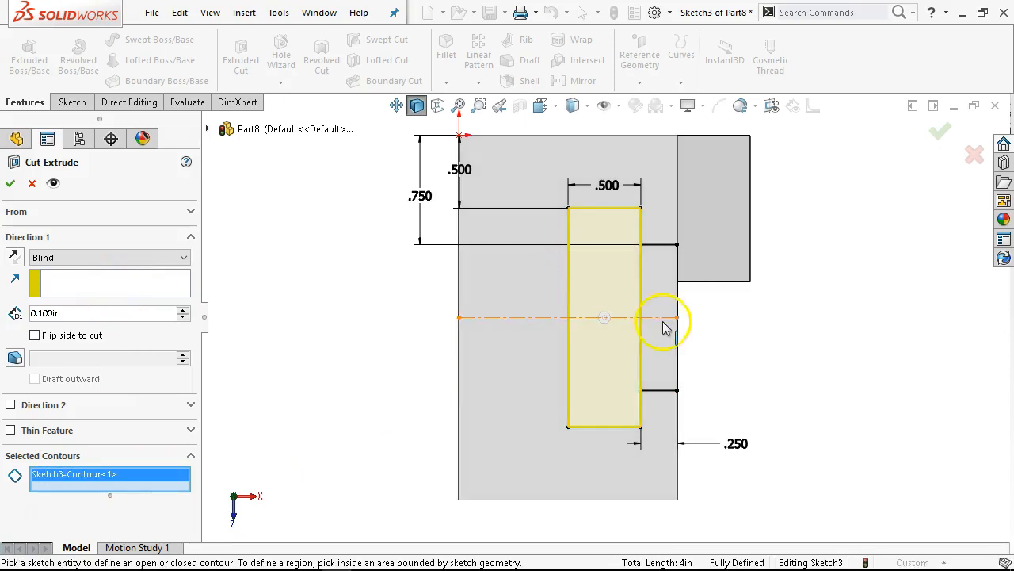
pyautogui.click(670, 309)
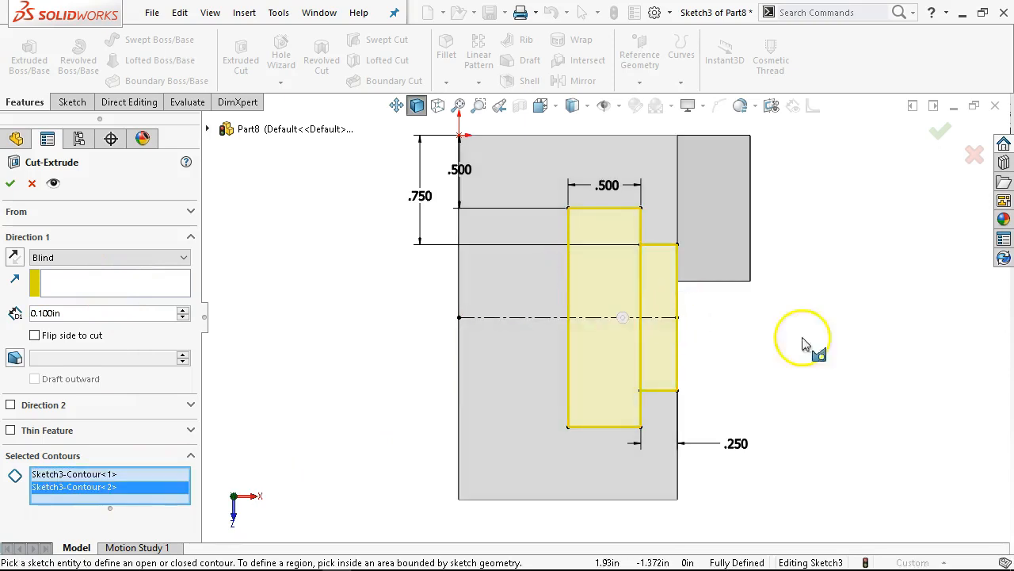
pyautogui.click(68, 256)
pyautogui.click(54, 302)
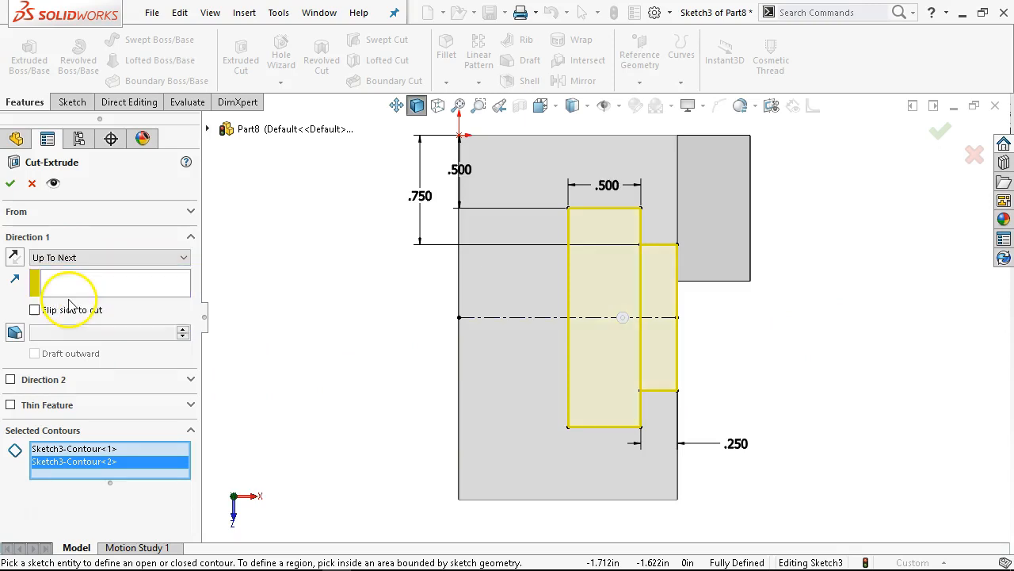
pyautogui.moveTo(713, 331); pyautogui.dragTo(674, 74, button='middle')
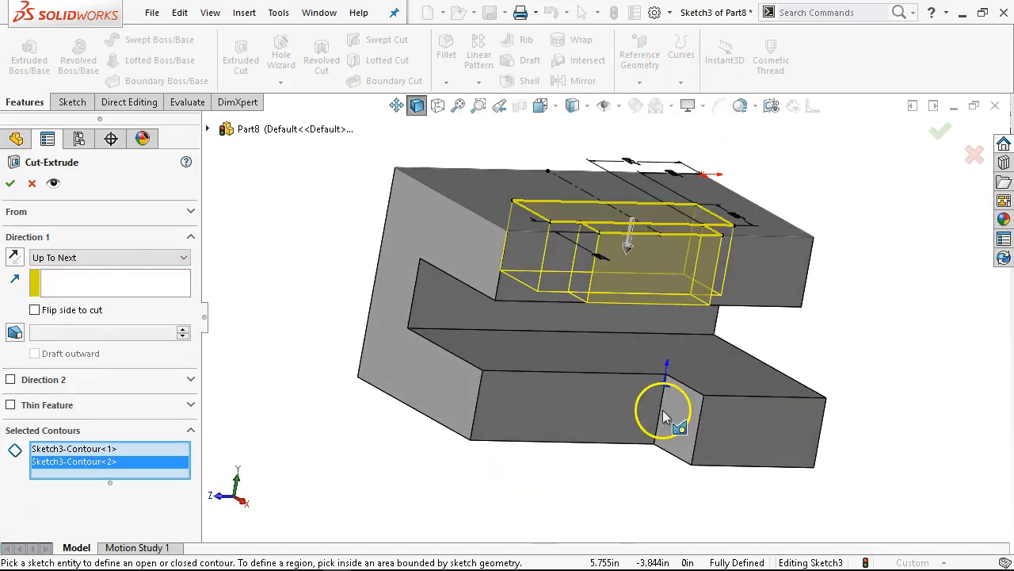
pyautogui.moveTo(561, 397)
pyautogui.mouseDown(button='middle')
pyautogui.moveTo(555, 503)
pyautogui.moveTo(702, 441)
pyautogui.mouseUp(button='middle')
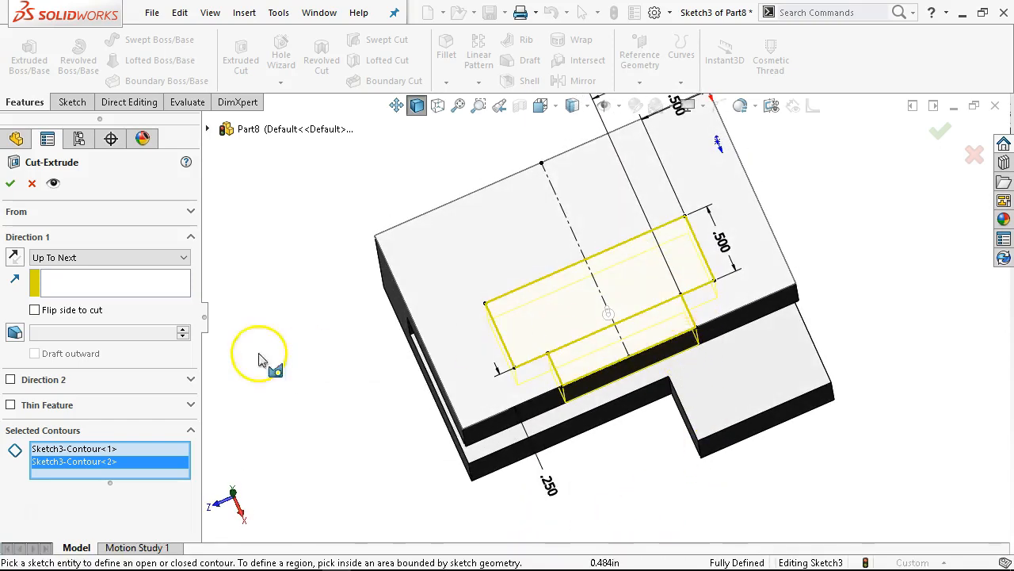
pyautogui.click(11, 184)
pyautogui.moveTo(310, 408); pyautogui.dragTo(334, 308, button='middle')
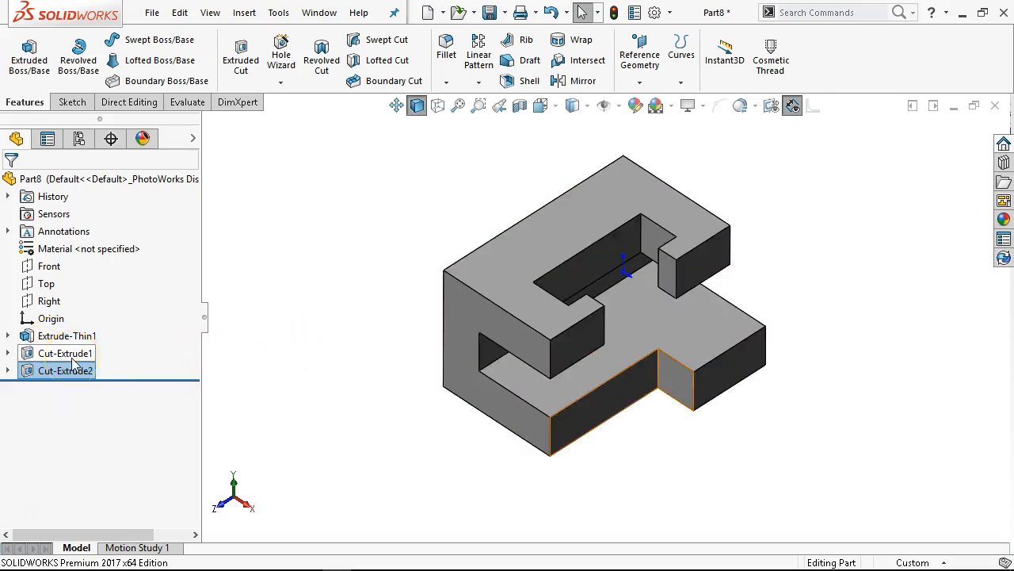
# Step: Save the part as JL P3-7 in the Ch3 folder and close it
pyautogui.click(489, 12)
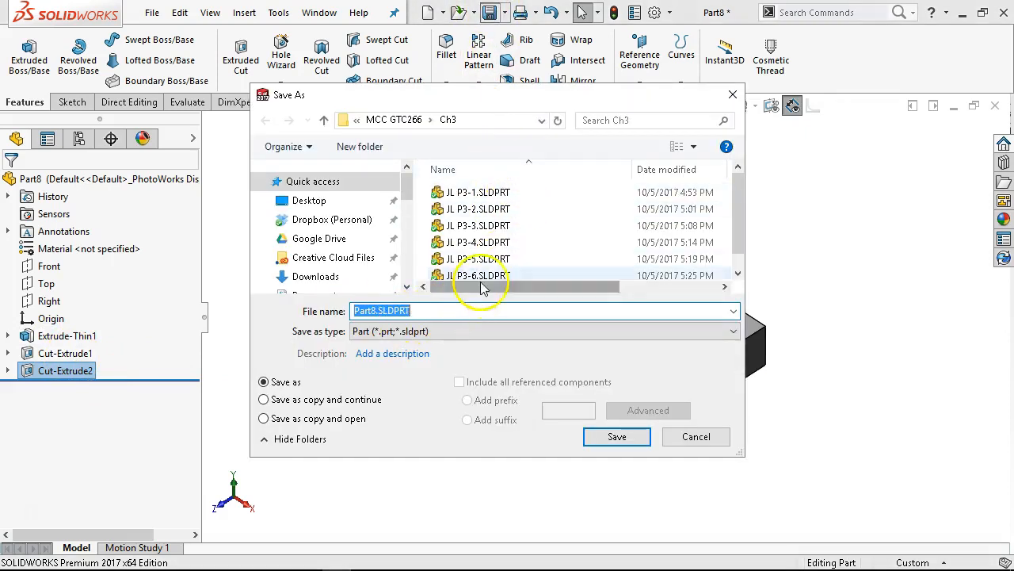
pyautogui.moveTo(737, 214); pyautogui.dragTo(713, 309)
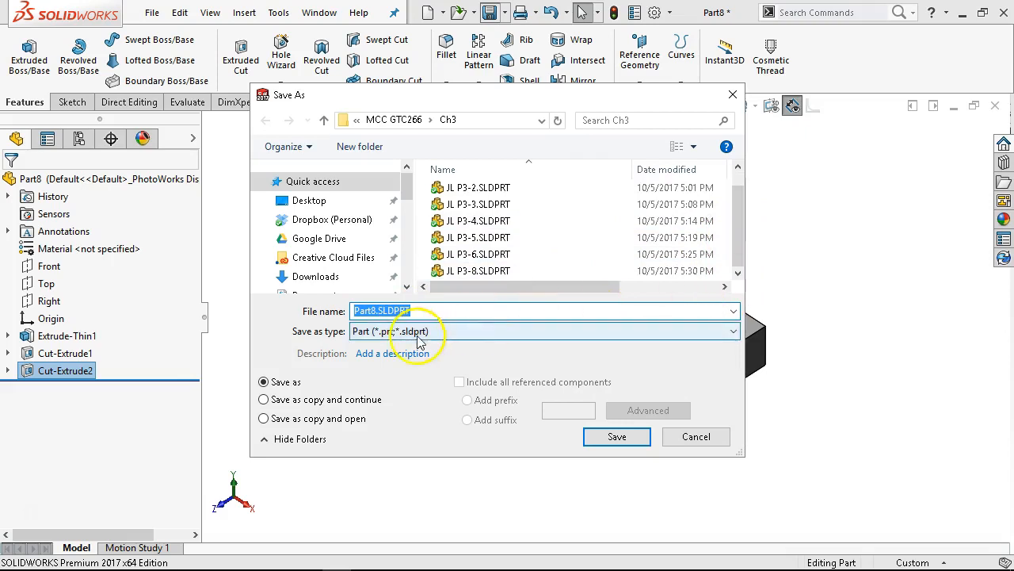
pyautogui.click(476, 270)
pyautogui.click(388, 310)
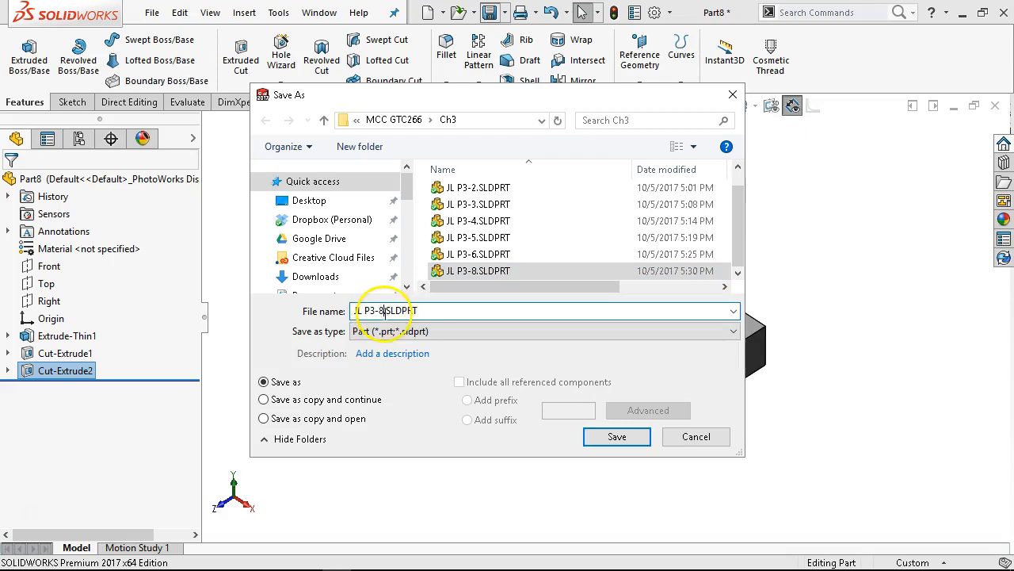
pyautogui.press('BackSpace')
pyautogui.press('BackSpace')
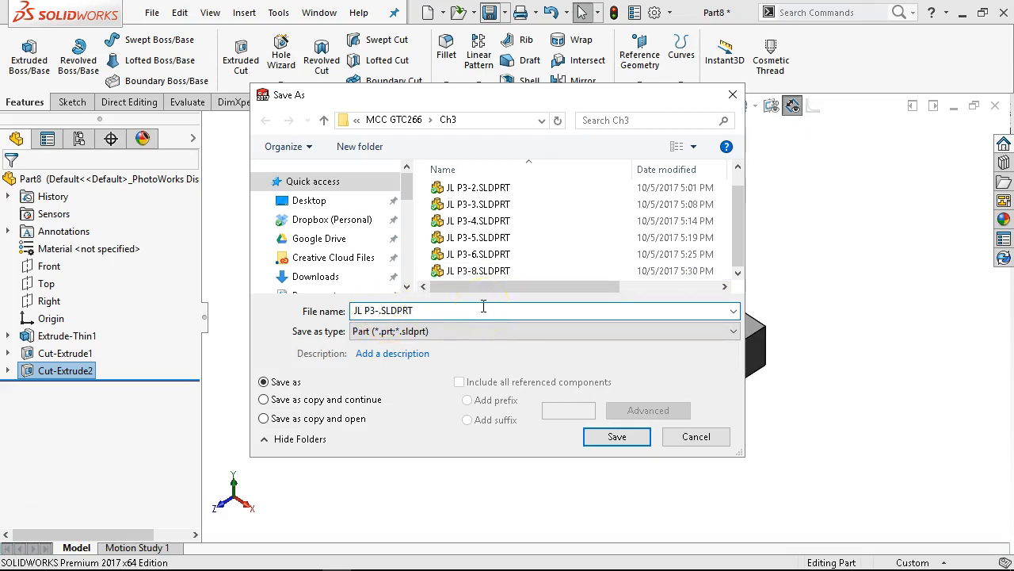
pyautogui.write('7.')
pyautogui.click(616, 437)
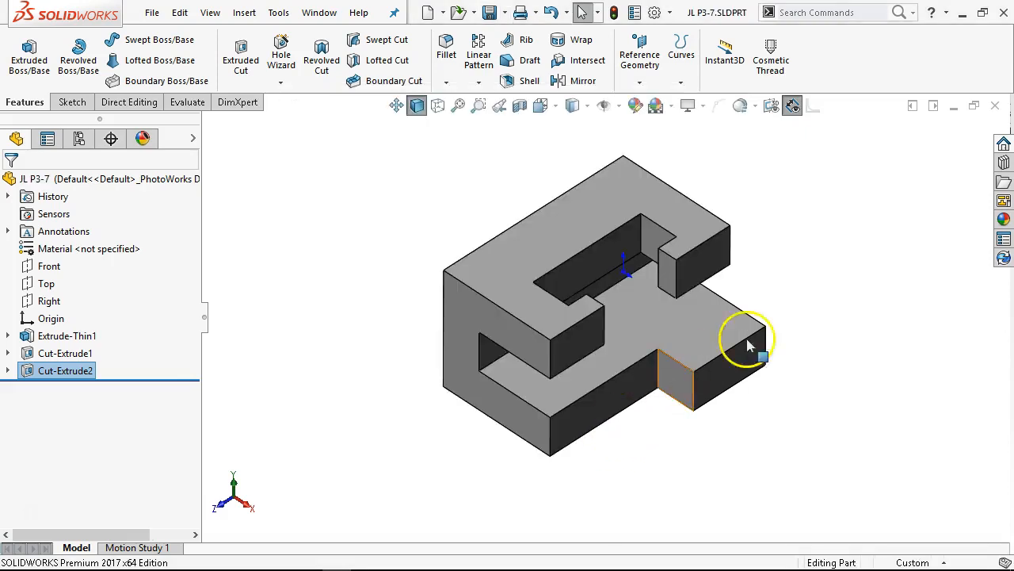
pyautogui.click(996, 107)
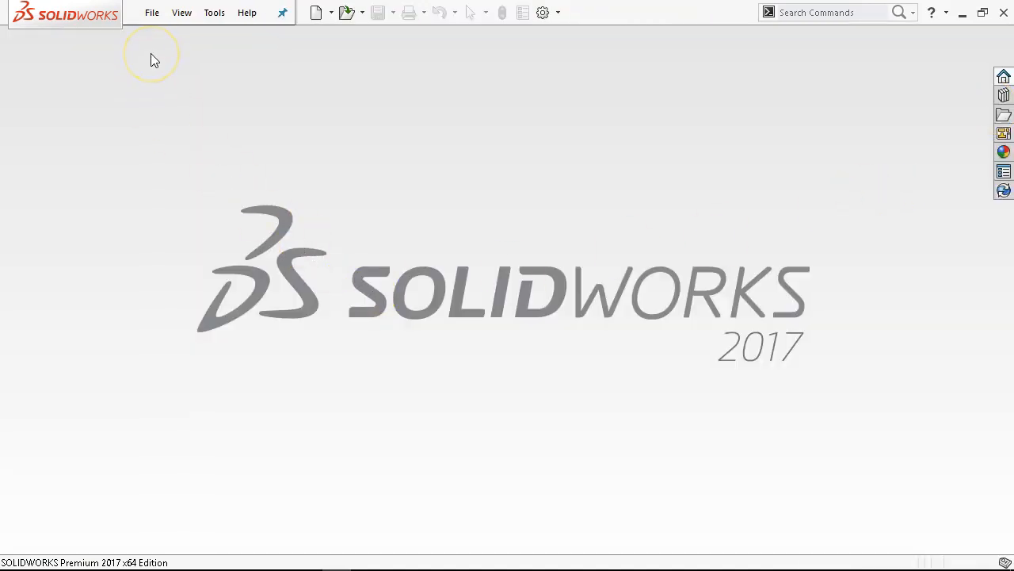
# Step: Create a new part from the Part Metric template and consult the Figure P3-9 Alignment Bracket drawing in the browser
pyautogui.click(151, 12)
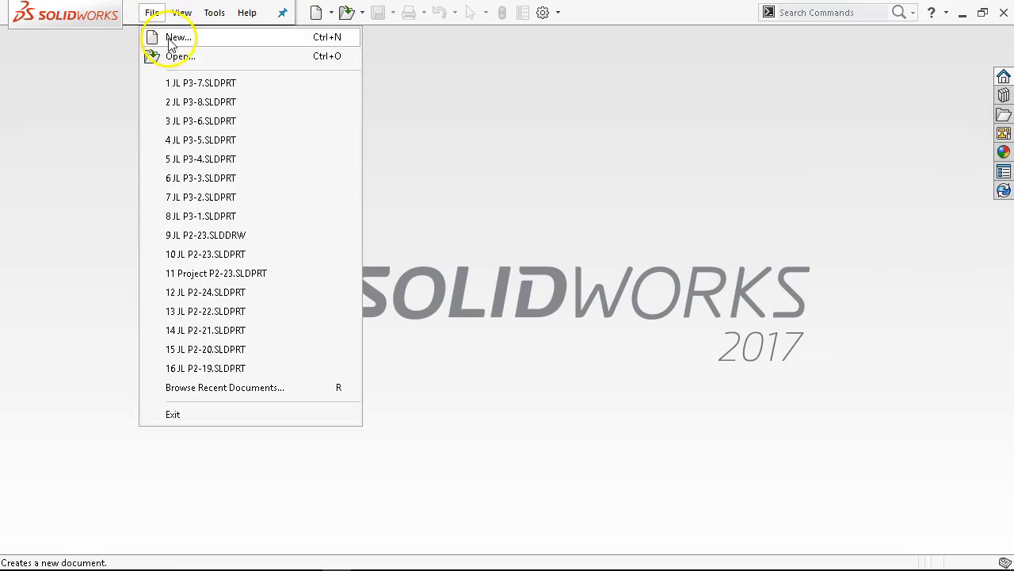
pyautogui.click(181, 40)
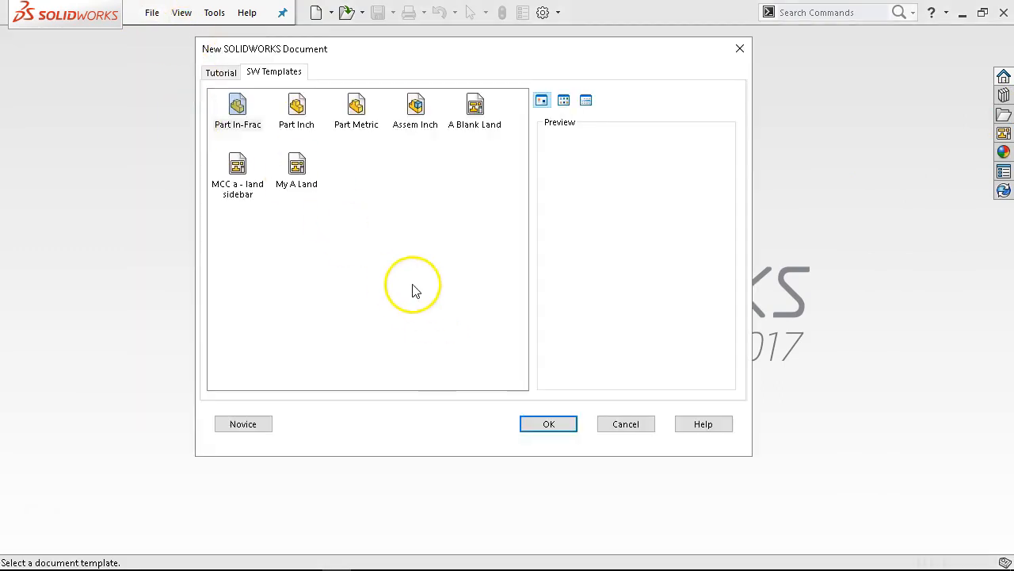
pyautogui.doubleClick(356, 105)
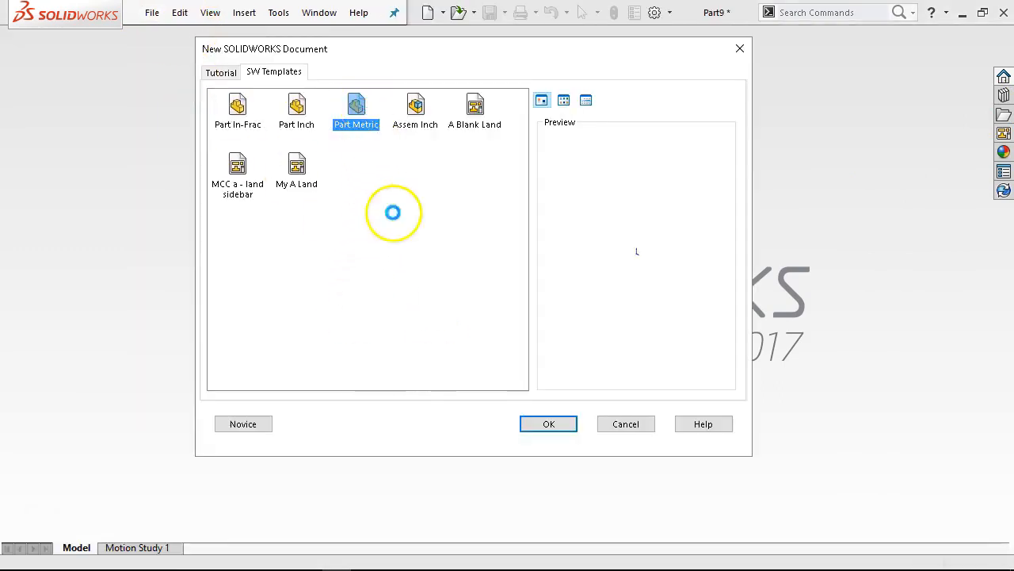
pyautogui.click(270, 549)
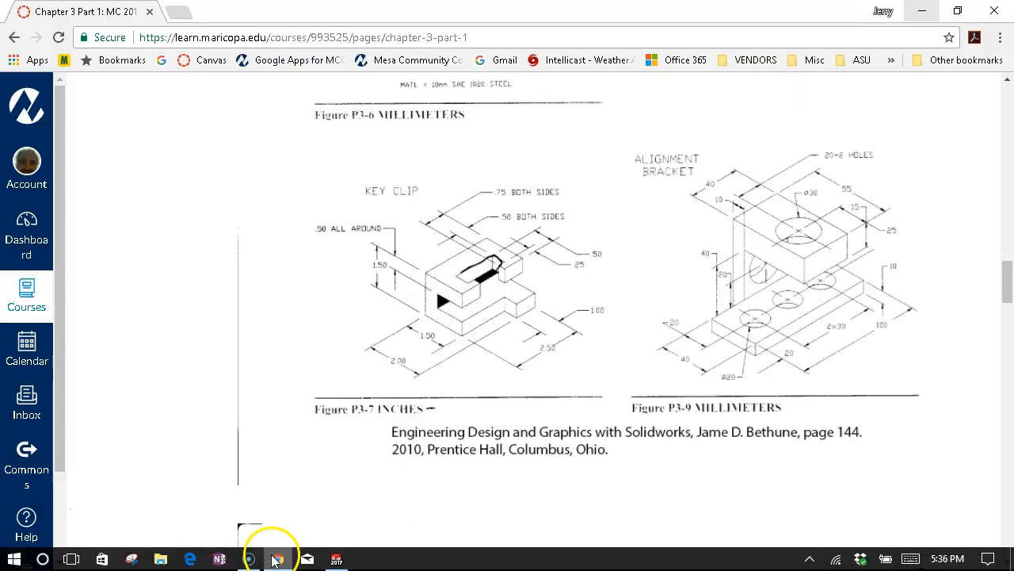
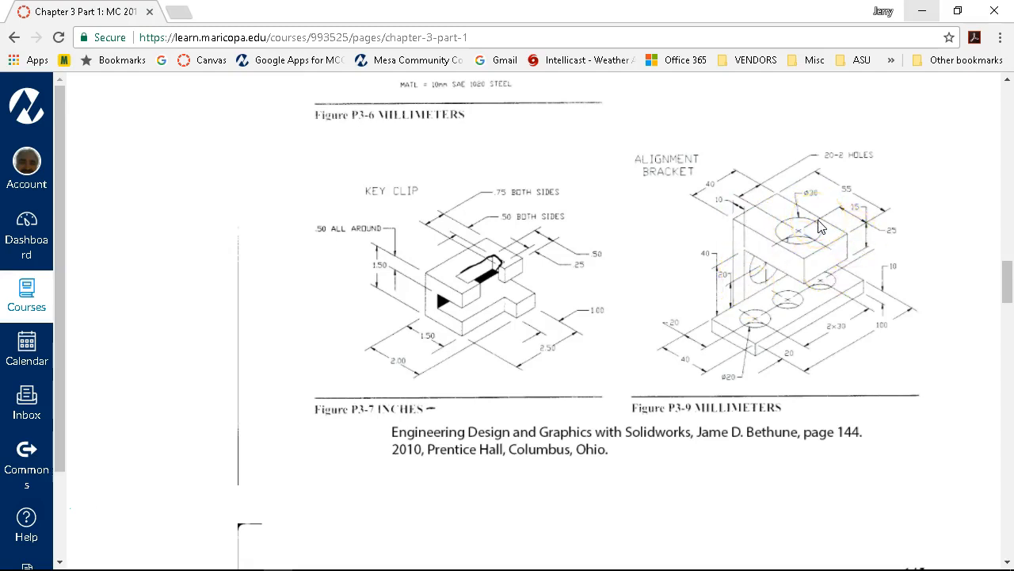
pyautogui.click(921, 15)
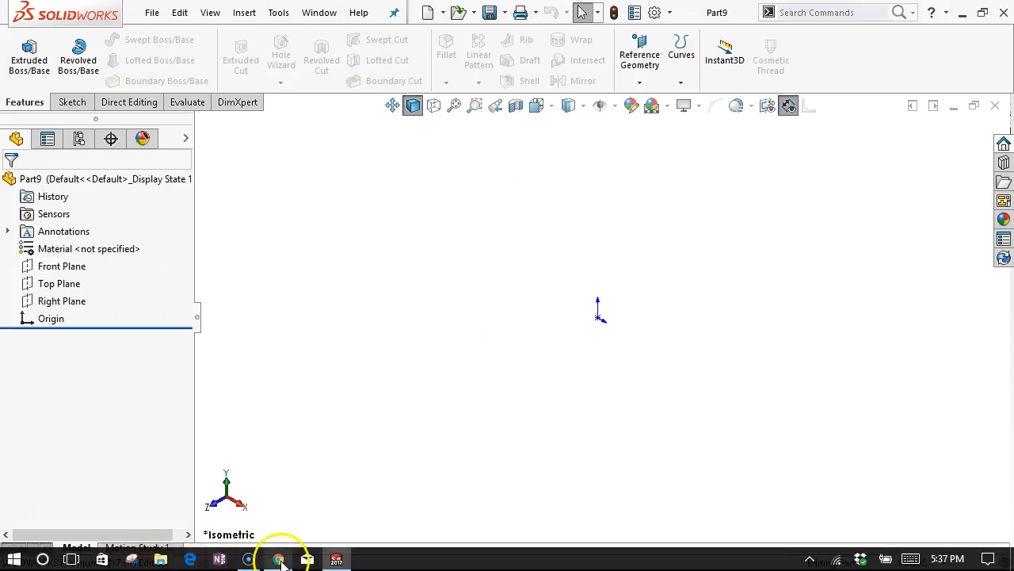
pyautogui.click(278, 558)
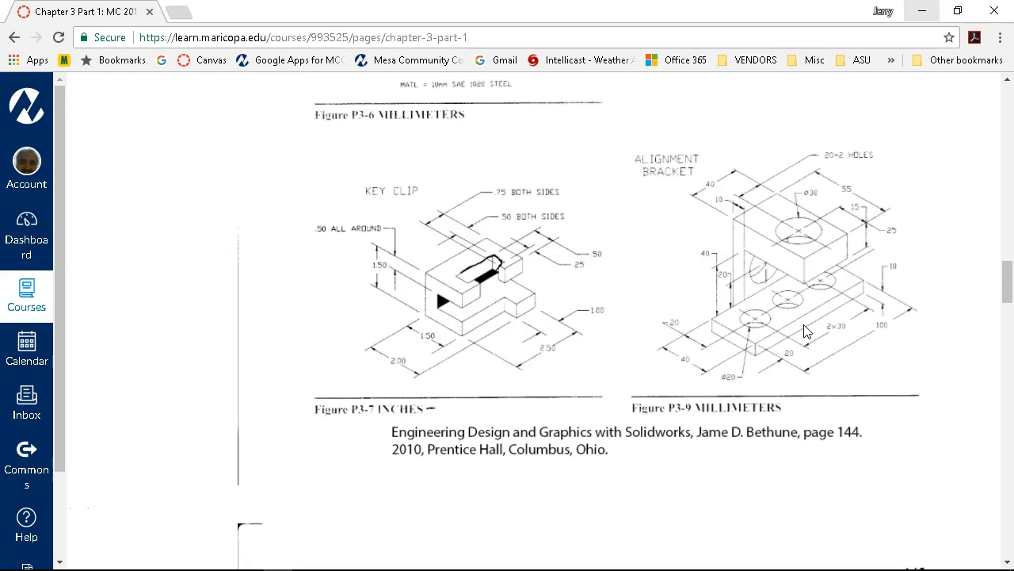
pyautogui.click(923, 11)
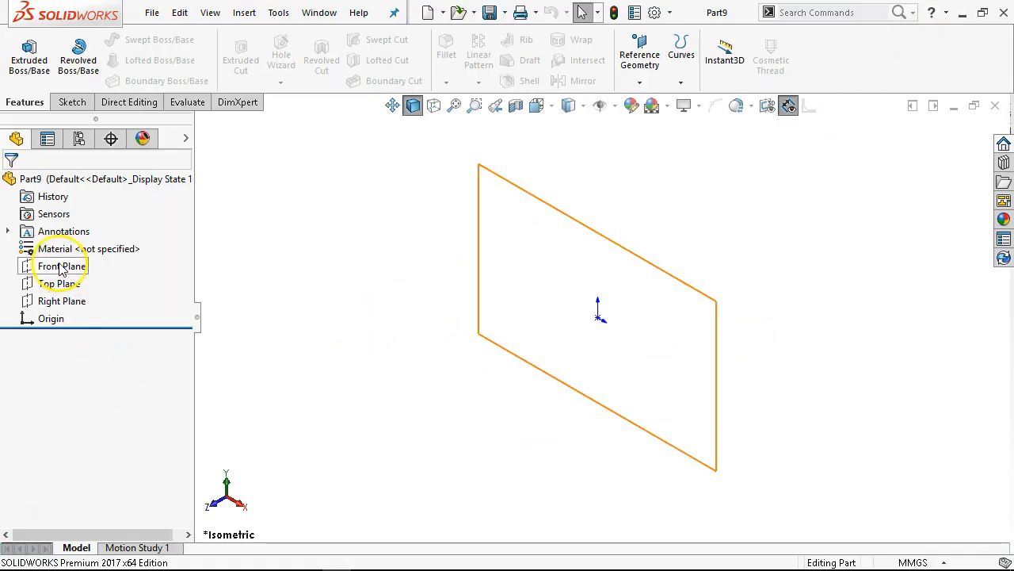
# Step: Sketch a corner rectangle about 119 mm long on the Top Plane, beside the origin on its positive X side
pyautogui.click(57, 301)
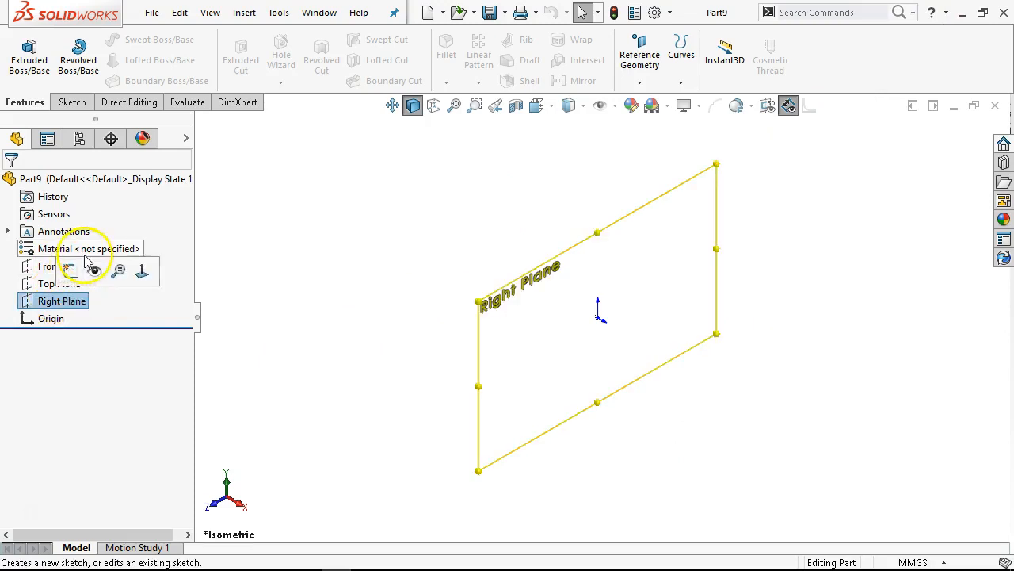
pyautogui.click(50, 284)
pyautogui.click(32, 264)
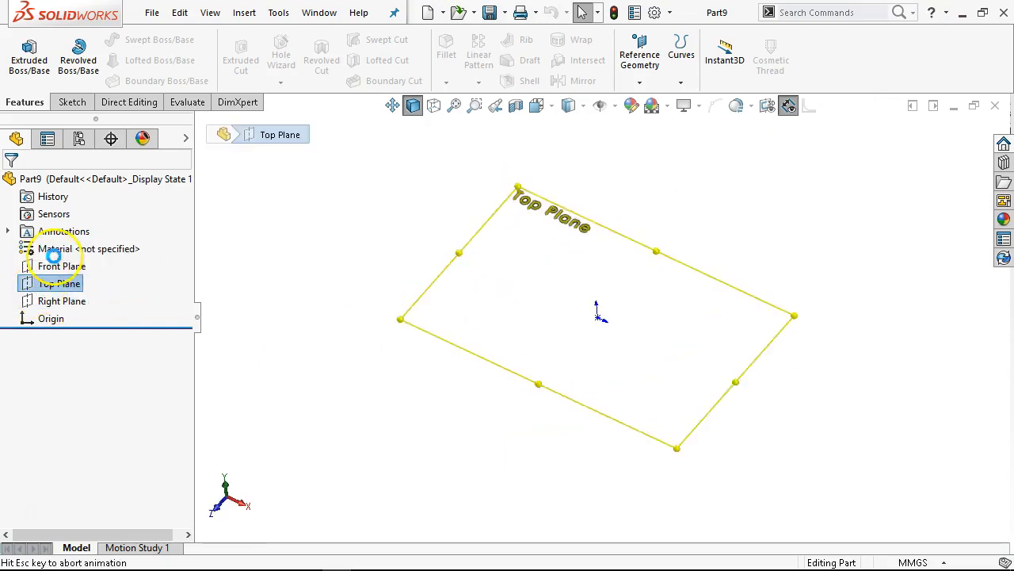
pyautogui.click(107, 64)
pyautogui.click(652, 218)
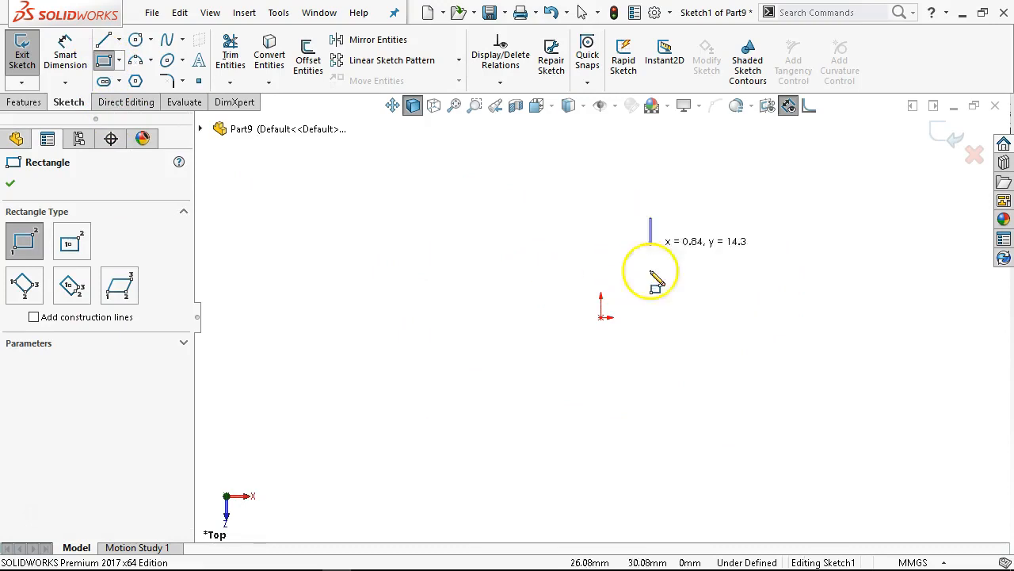
pyautogui.click(747, 441)
pyautogui.rightClick(729, 349)
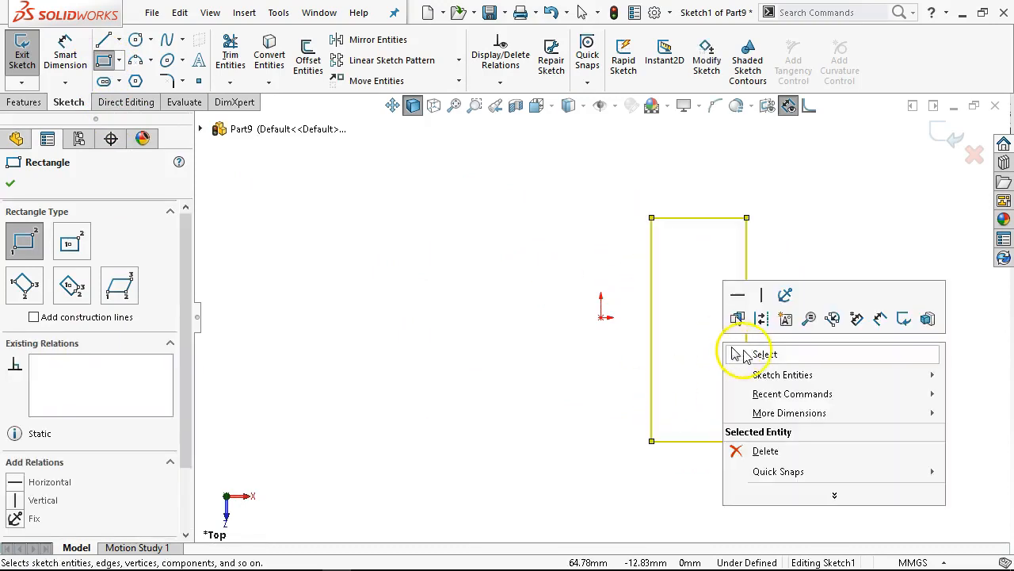
pyautogui.click(737, 355)
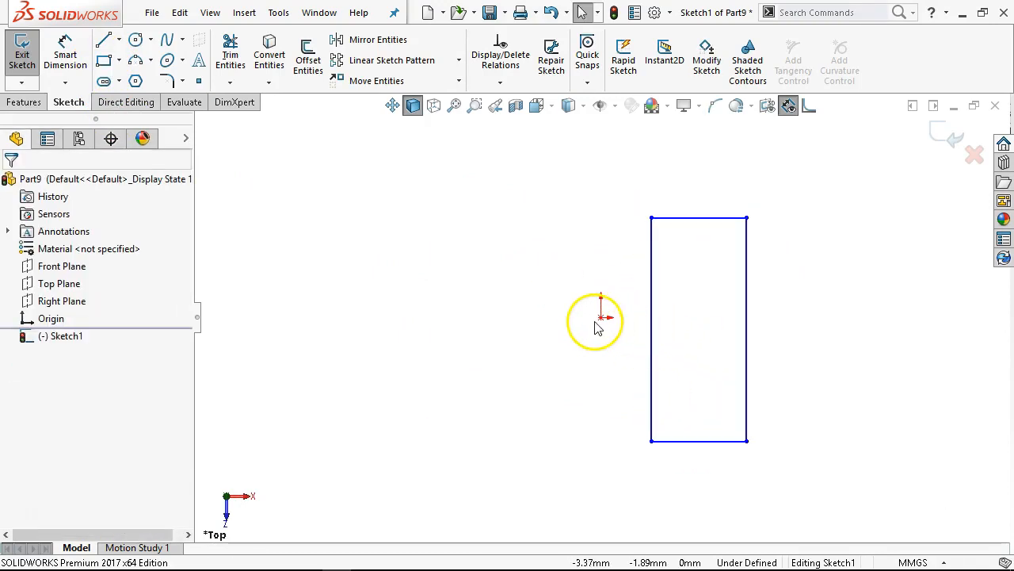
# Step: Add a midpoint relation between the origin and the rectangle's long line nearest to it
pyautogui.click(601, 318)
pyautogui.keyDown('ctrl'); pyautogui.click(653, 349); pyautogui.keyUp('ctrl')
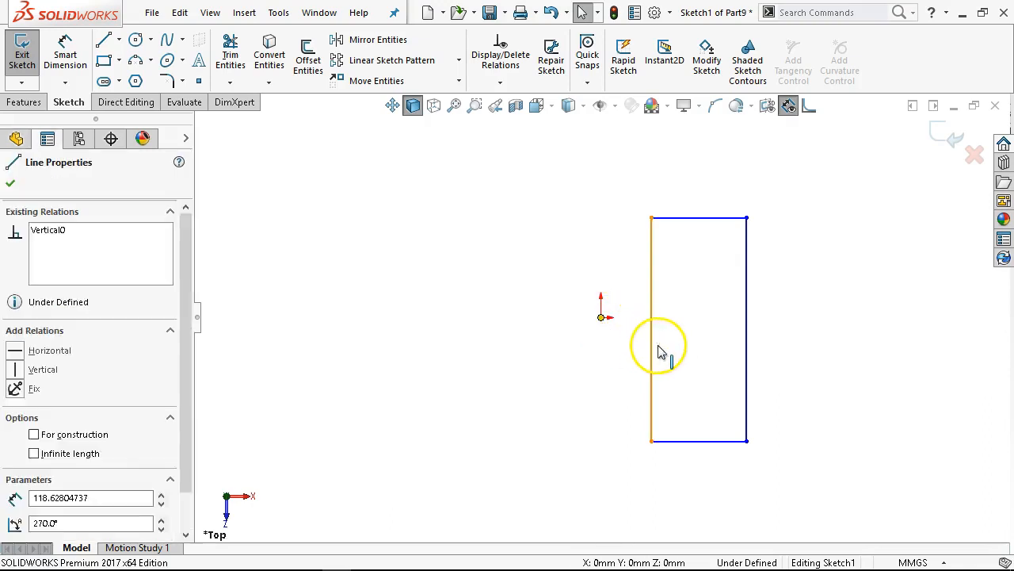
pyautogui.click(697, 274)
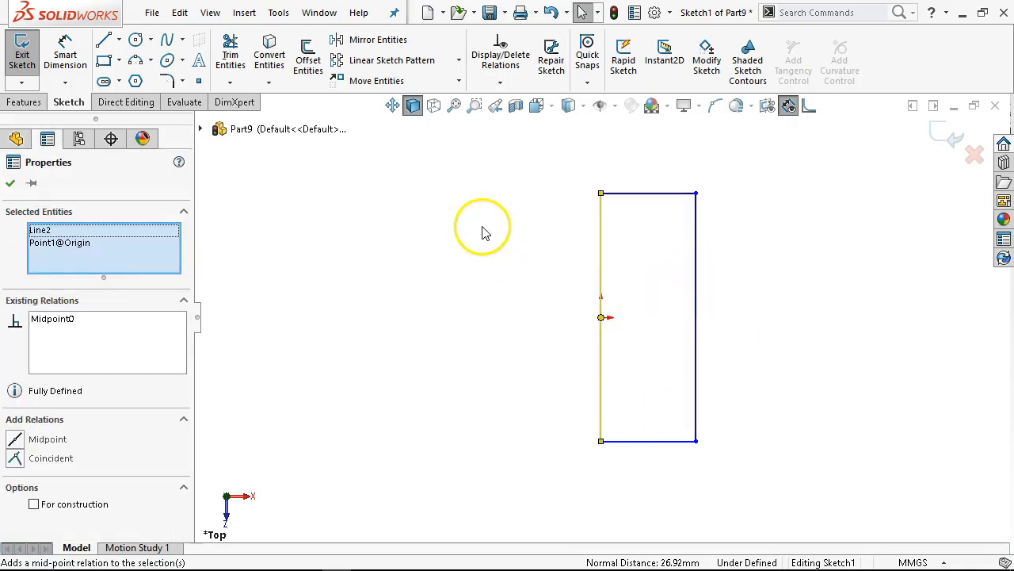
pyautogui.click(487, 230)
# Step: Dimension the rectangle's long side to 100 mm
pyautogui.rightClick(488, 230)
pyautogui.click(638, 208)
pyautogui.click(697, 293)
pyautogui.click(802, 314)
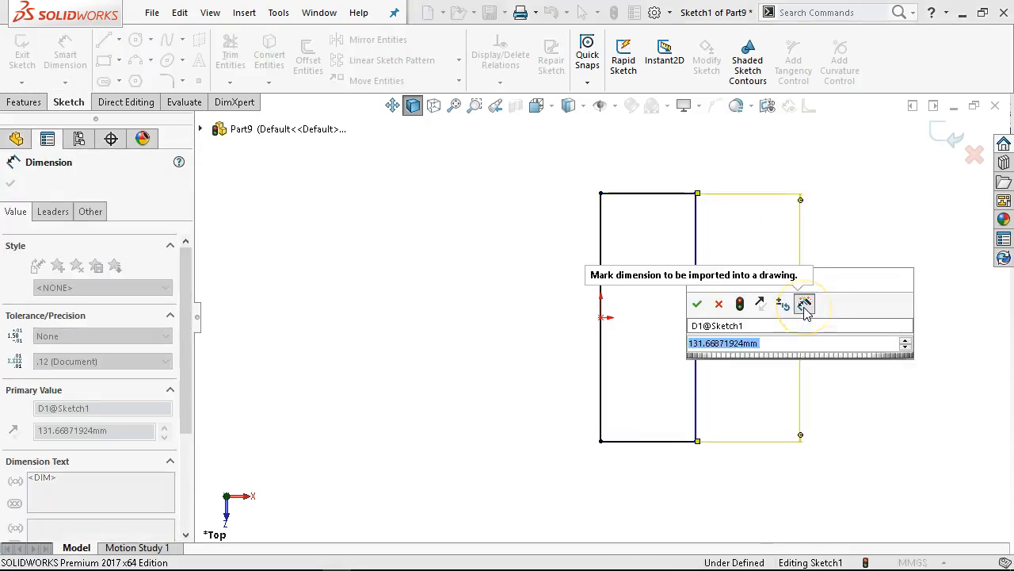
pyautogui.write('1')
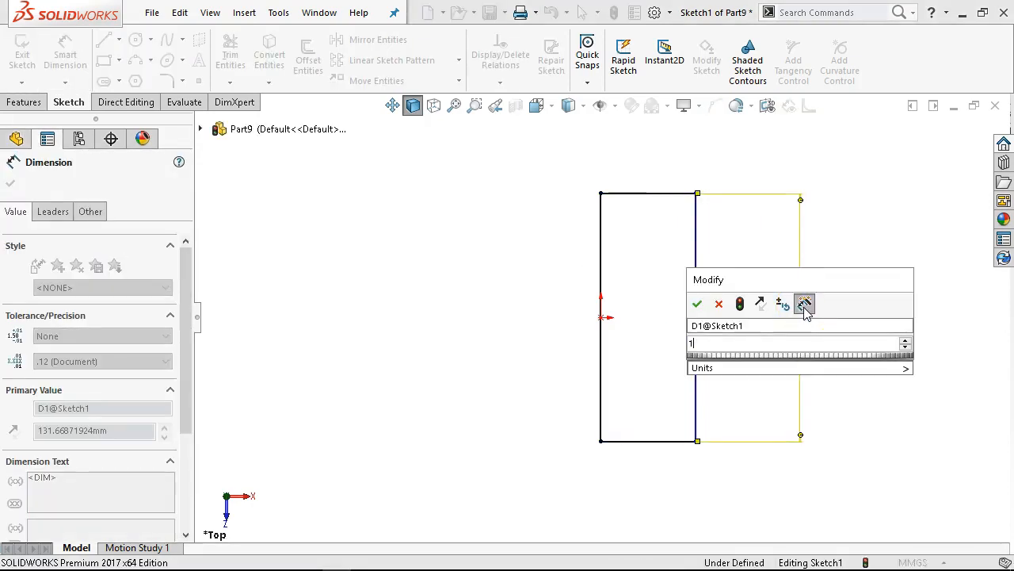
pyautogui.press('Return')
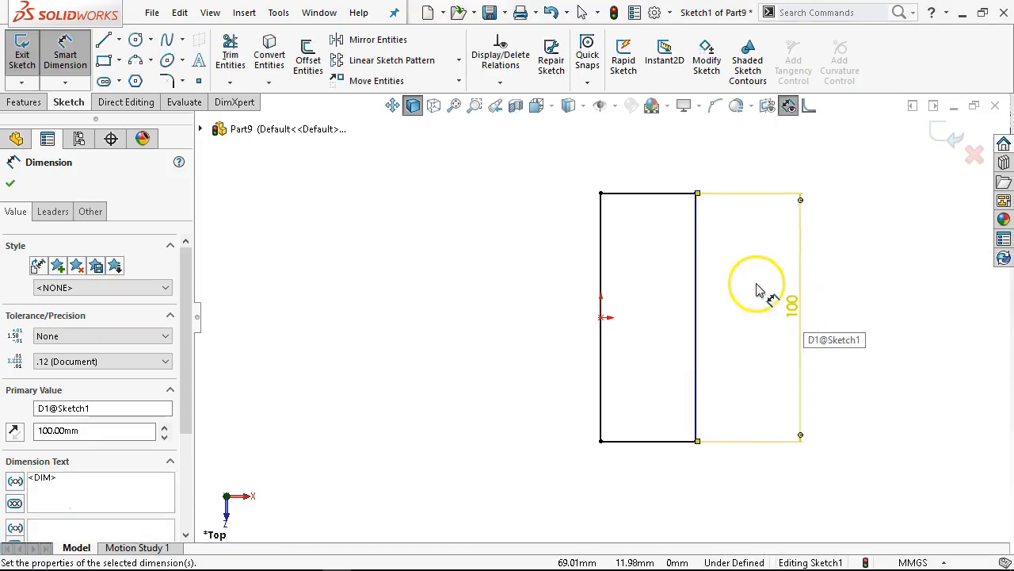
# Step: Dimension the rectangle's short side to 40 mm
pyautogui.click(681, 449)
pyautogui.click(668, 450)
pyautogui.click(657, 474)
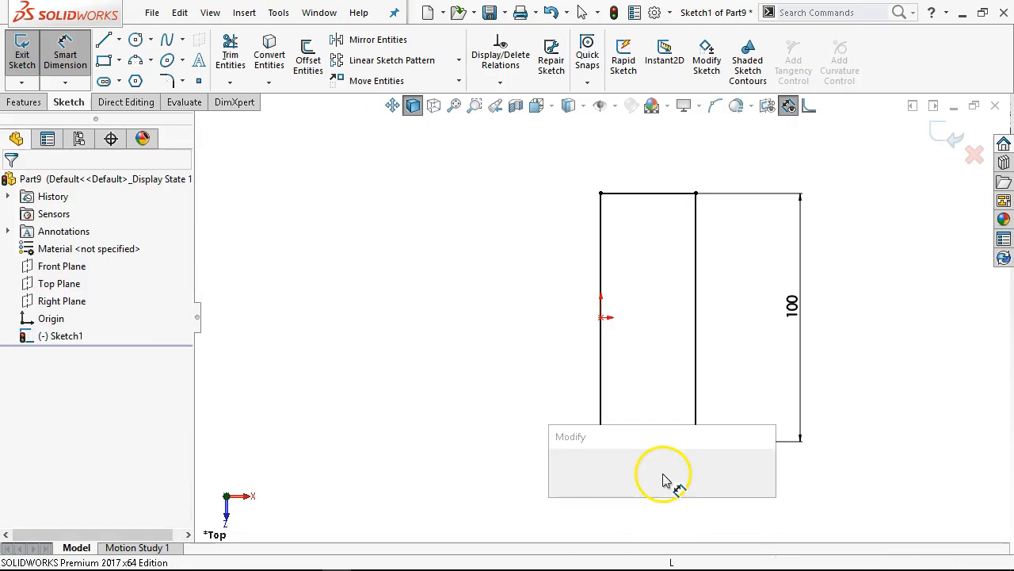
pyautogui.write('40')
pyautogui.press('Return')
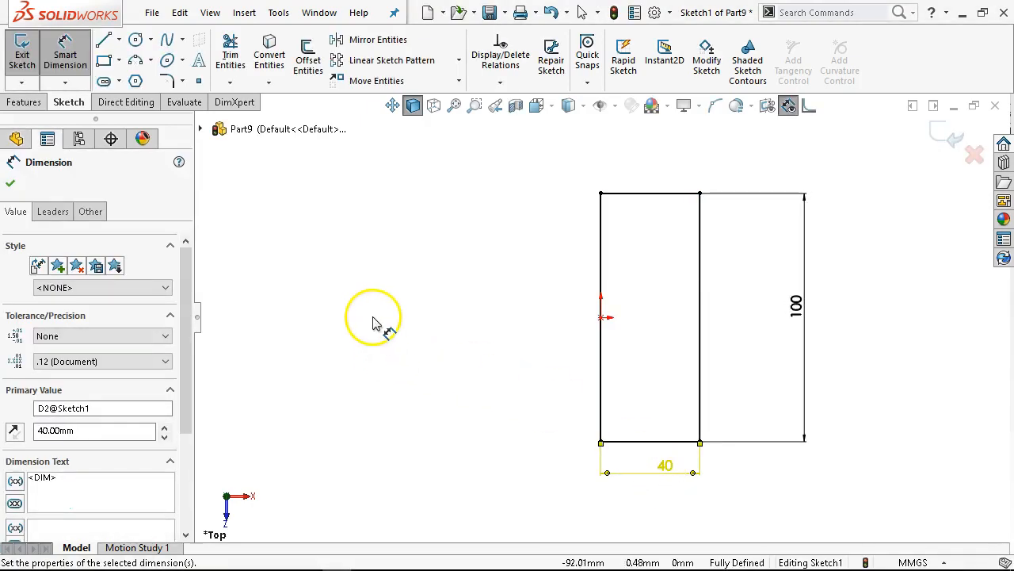
# Step: Extrude the rectangle into the solid base plate of the bracket
pyautogui.click(27, 103)
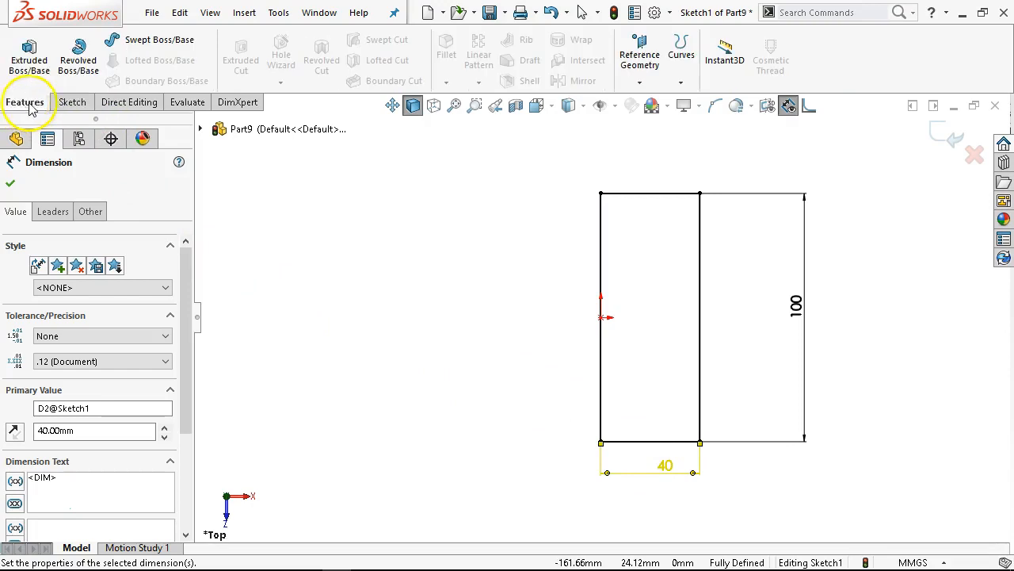
pyautogui.click(29, 60)
pyautogui.press('Return')
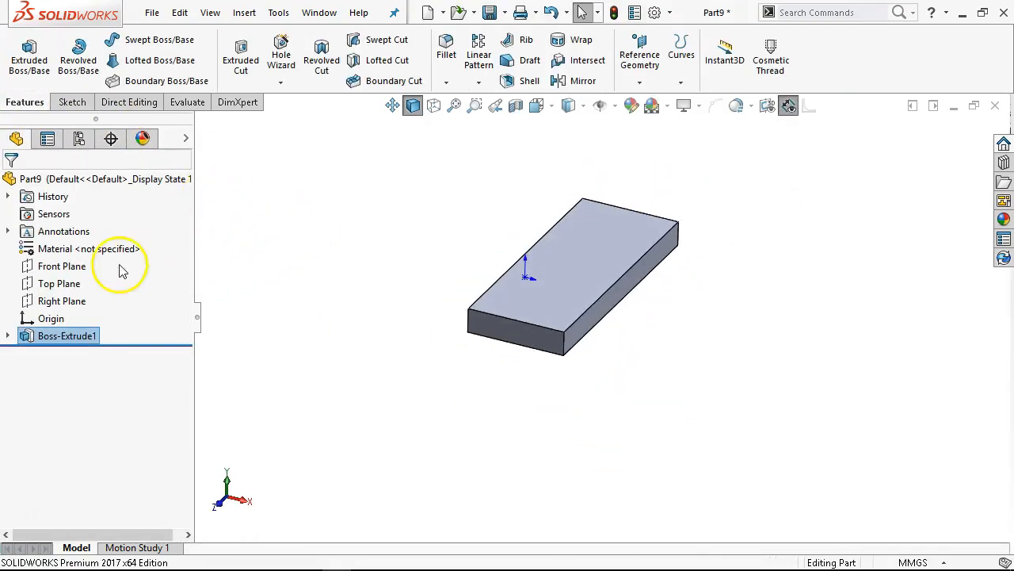
# Step: Sketch on the Front Plane a vertical line from the origin to about 38 mm above the plate, plus an about 32 mm horizontal line over it
pyautogui.click(62, 301)
pyautogui.click(75, 281)
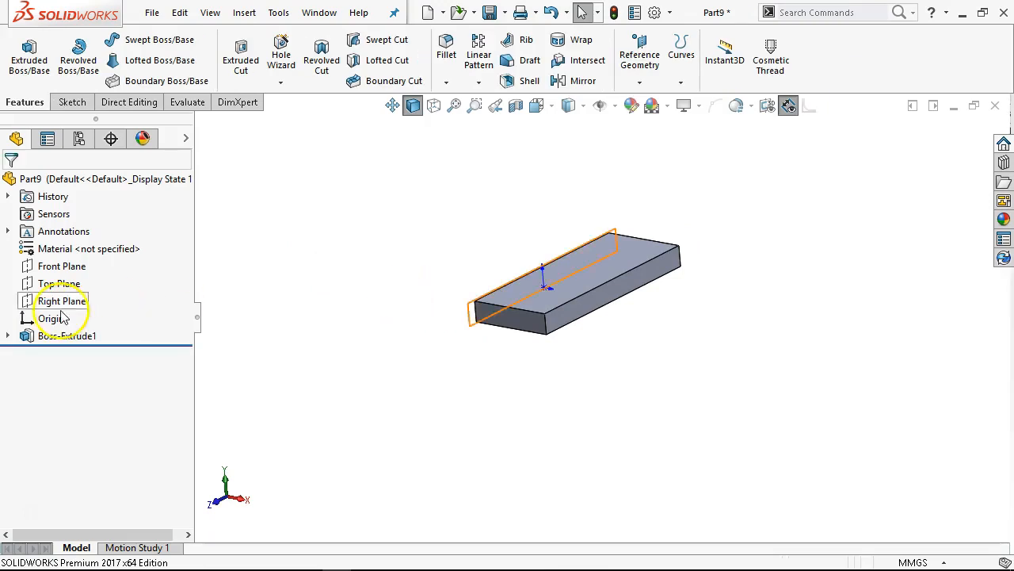
pyautogui.click(75, 271)
pyautogui.click(89, 249)
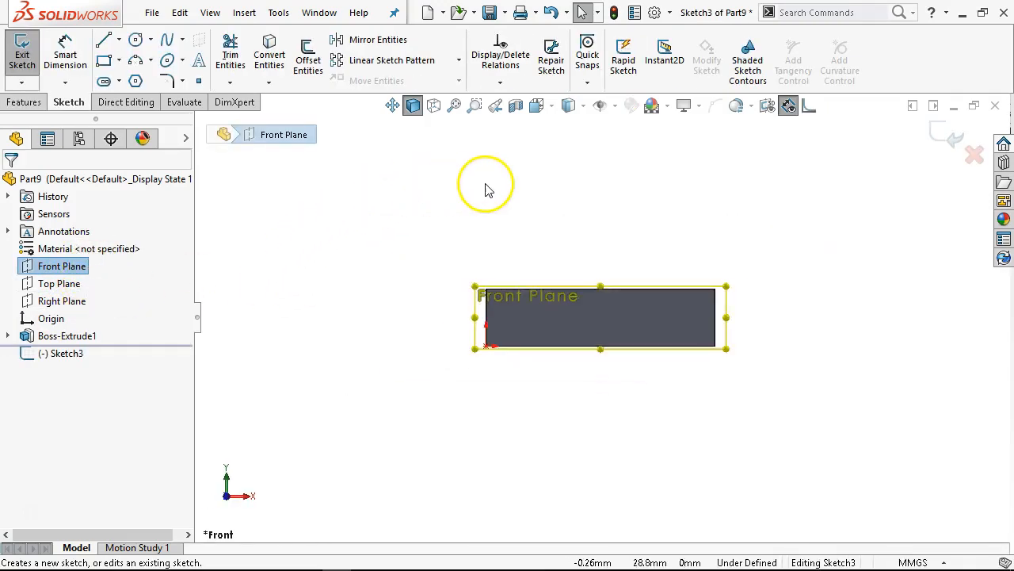
pyautogui.click(111, 44)
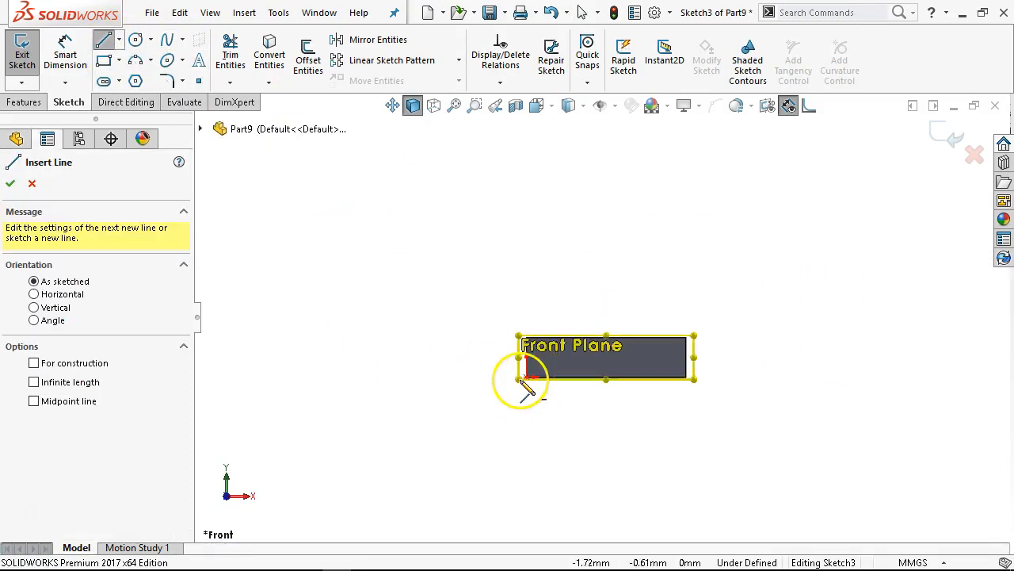
pyautogui.click(527, 378)
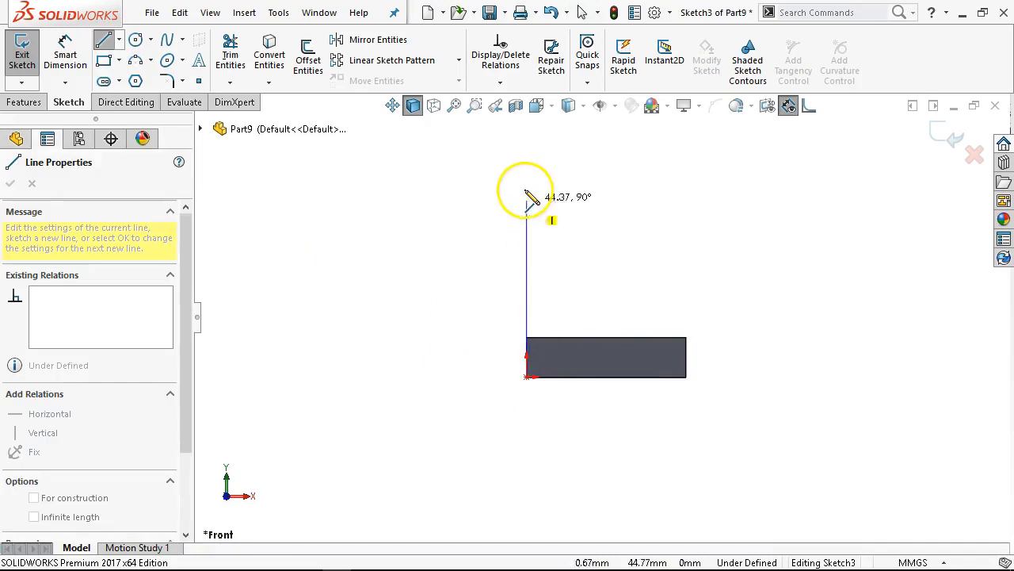
pyautogui.click(527, 189)
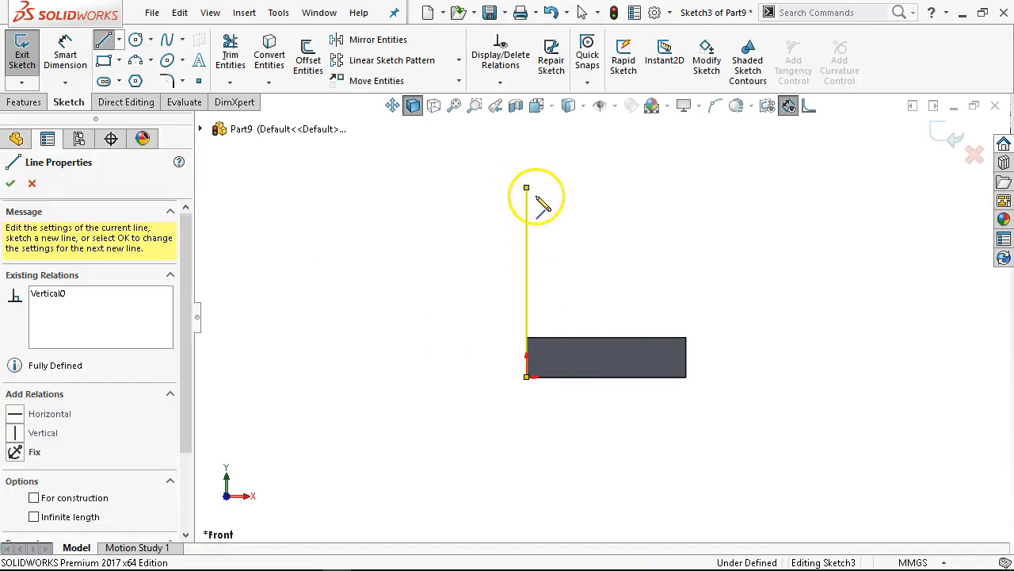
pyautogui.click(653, 188)
pyautogui.rightClick(691, 222)
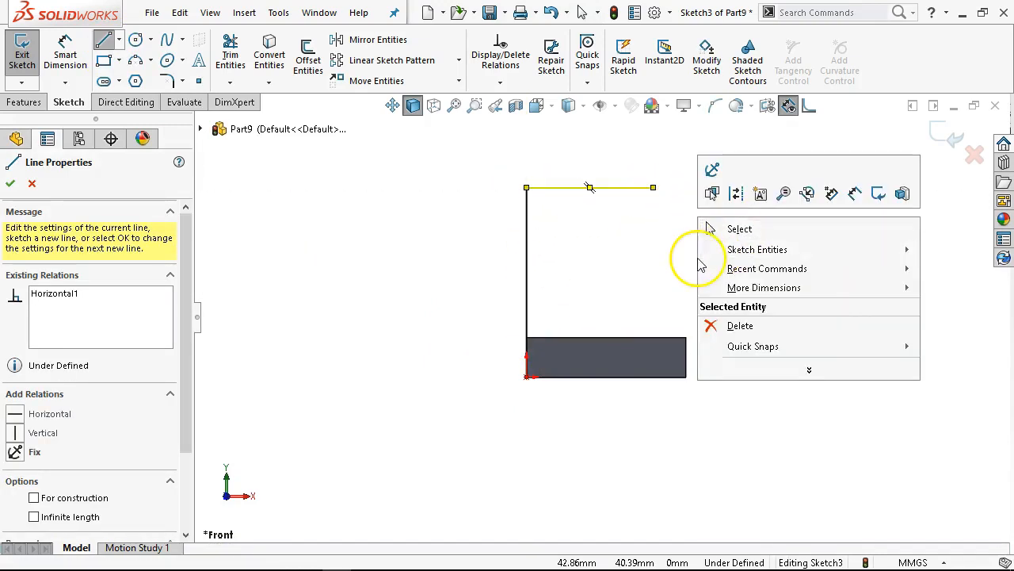
# Step: Dimension the upper horizontal line to 45 mm
pyautogui.click(850, 194)
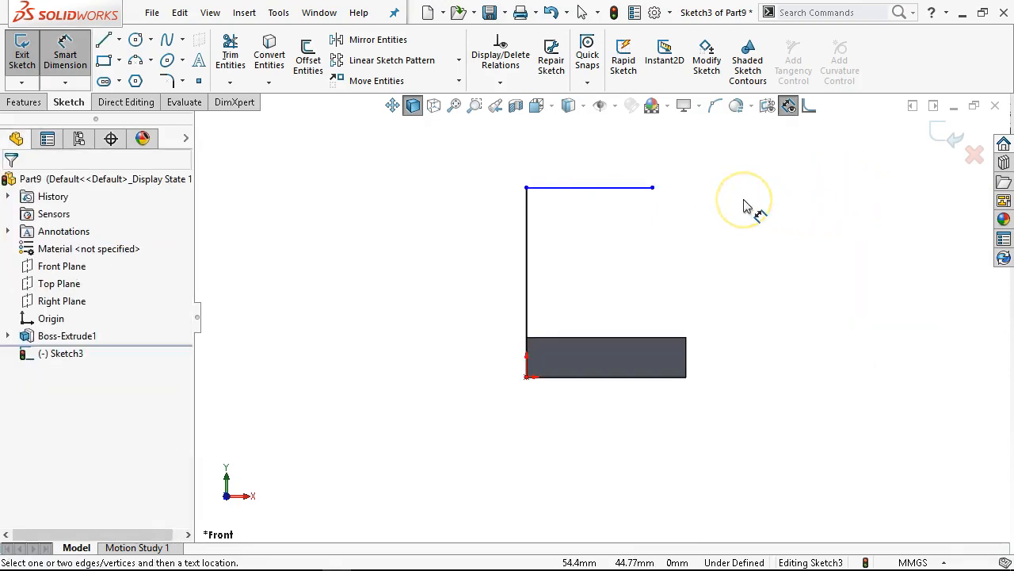
pyautogui.click(645, 188)
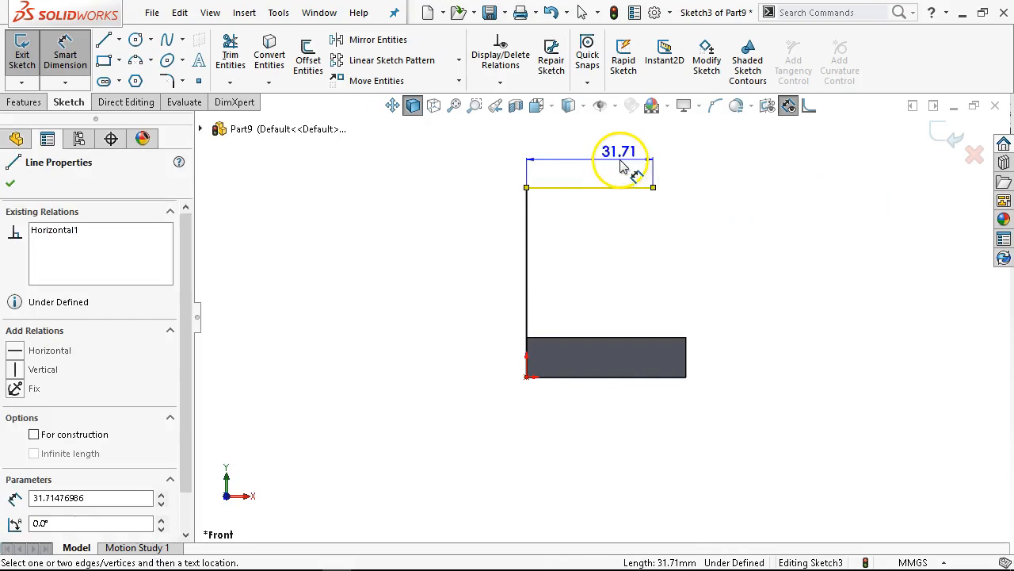
pyautogui.click(635, 170)
pyautogui.write('45')
pyautogui.press('Return')
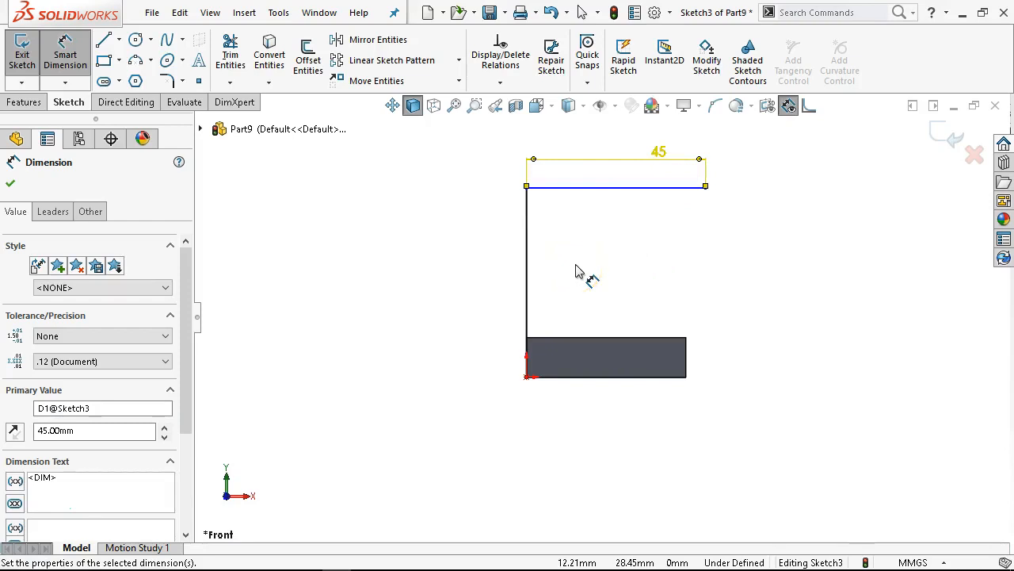
# Step: Dimension the distance from the base plate's top edge to the upper horizontal line as 40 mm
pyautogui.click(548, 339)
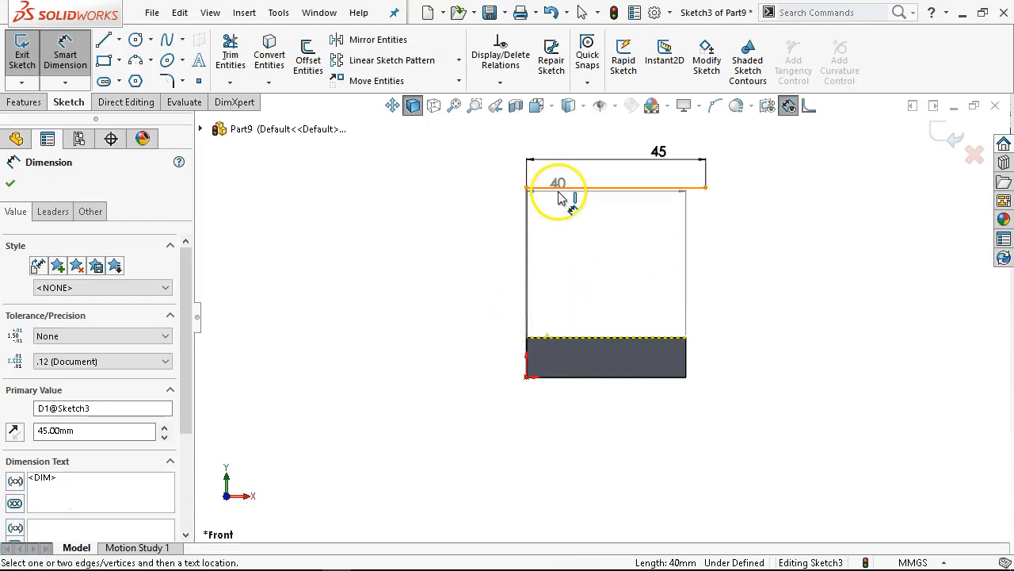
pyautogui.click(559, 188)
pyautogui.click(566, 229)
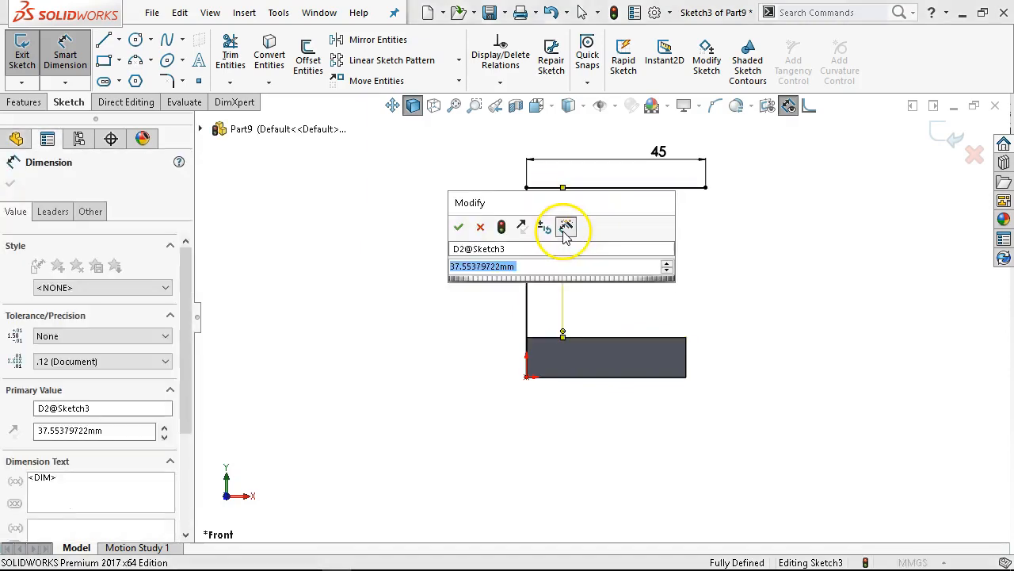
pyautogui.write('40')
pyautogui.press('Return')
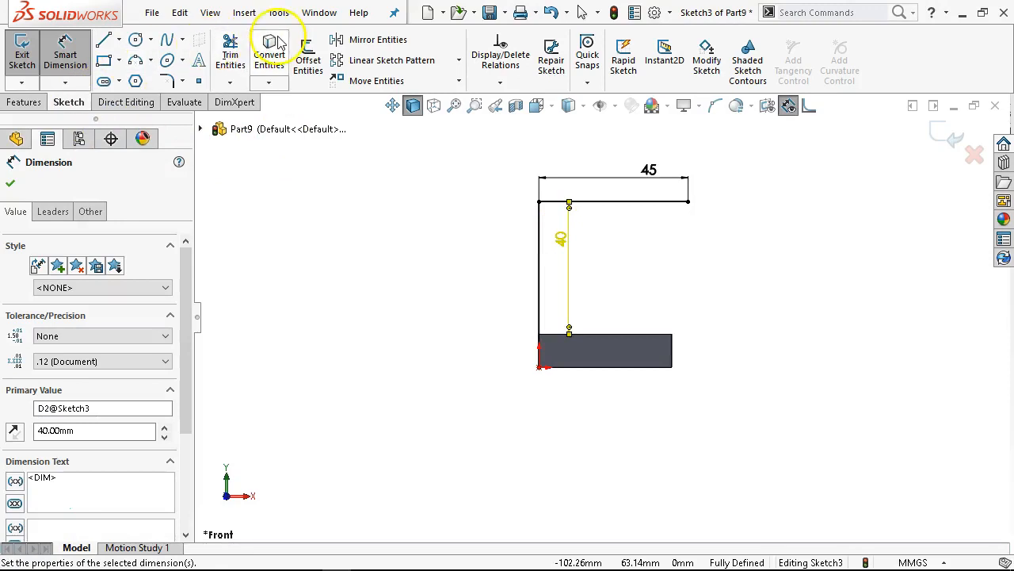
# Step: Offset the two-line chain outward by 10 mm with line-capped ends, checking the alignment bracket drawing in the browser
pyautogui.click(307, 61)
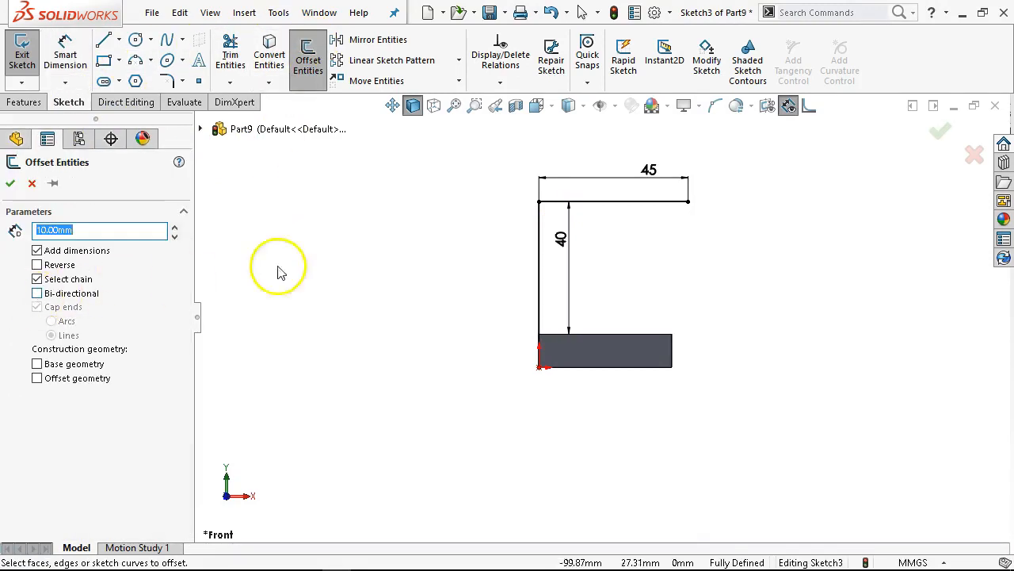
pyautogui.click(537, 259)
pyautogui.click(38, 264)
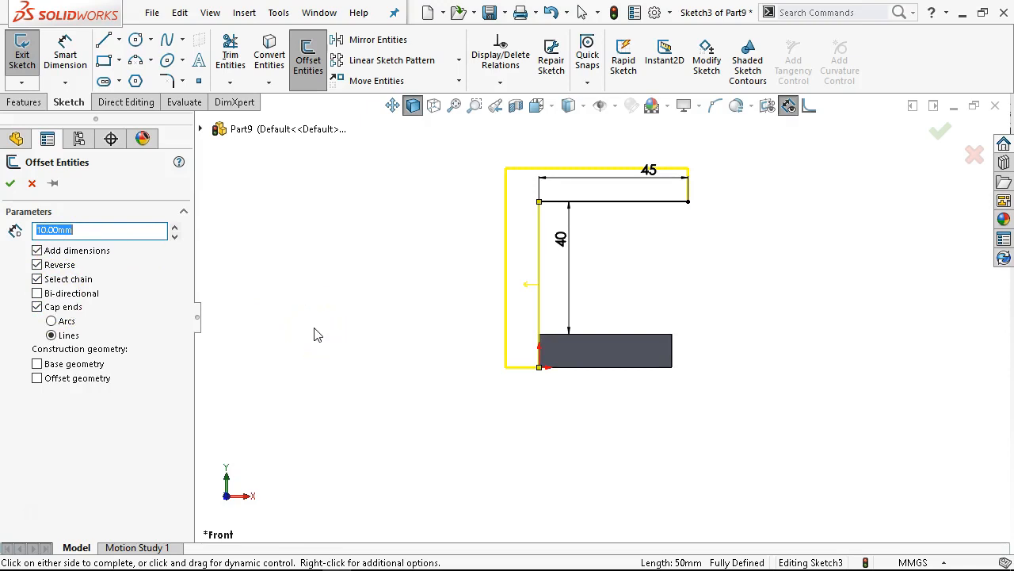
pyautogui.click(294, 557)
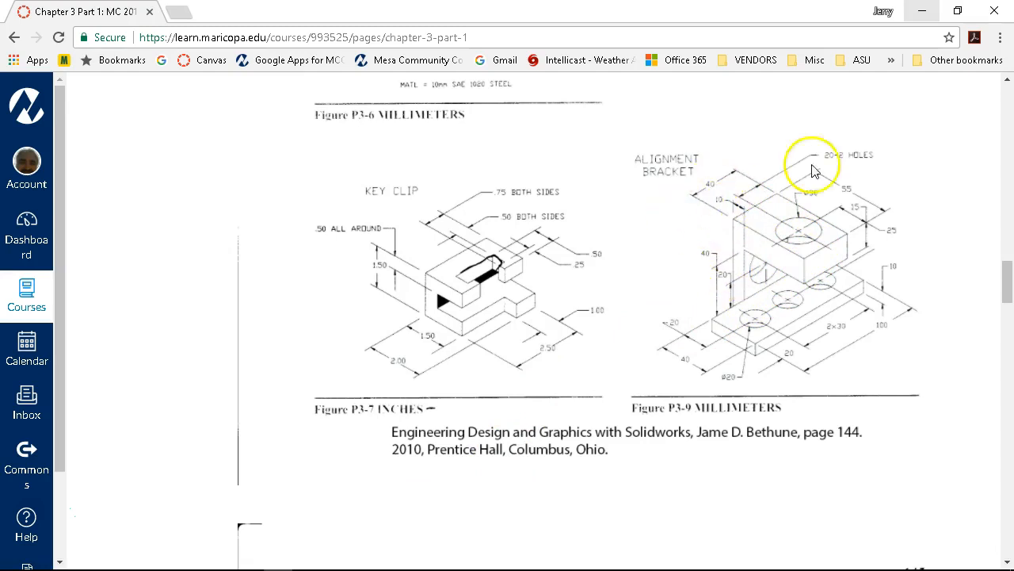
pyautogui.click(924, 12)
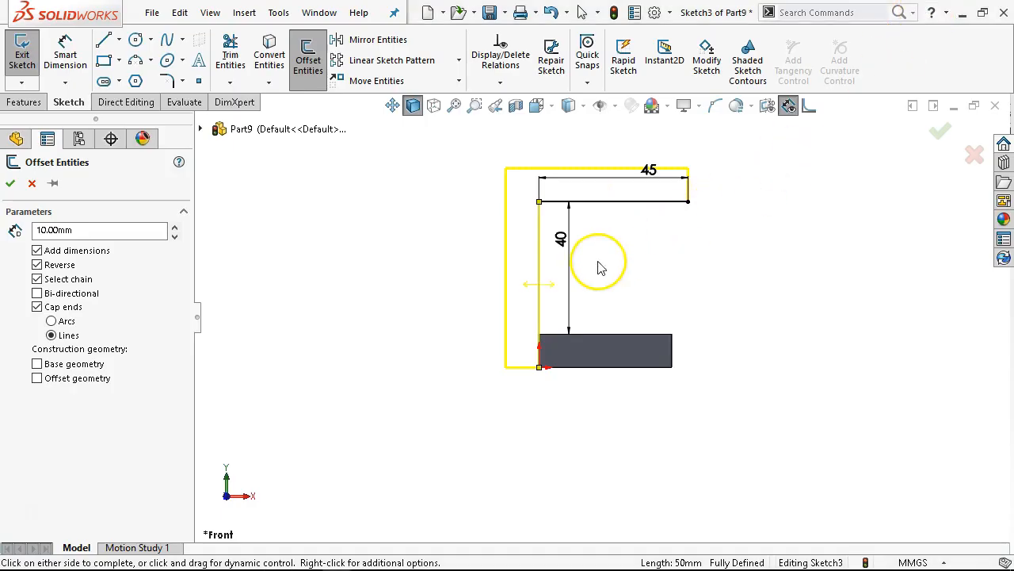
pyautogui.click(10, 183)
# Step: Place the 10 mm dimension below the profile and the 45 mm dimension under the arm, and select the profile's uppermost line
pyautogui.moveTo(504, 261)
pyautogui.mouseDown()
pyautogui.moveTo(521, 422)
pyautogui.moveTo(581, 400)
pyautogui.mouseUp()
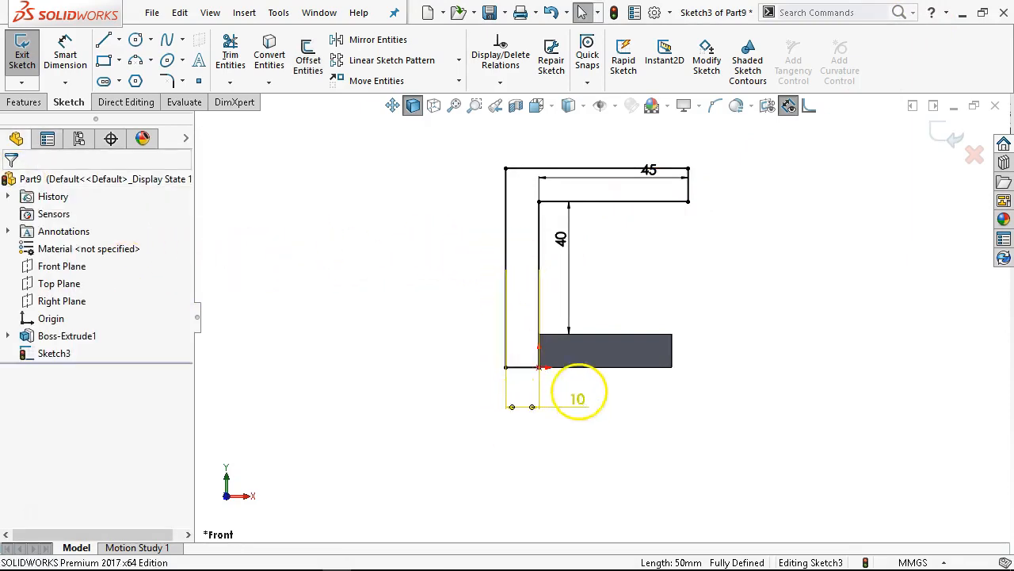
pyautogui.moveTo(657, 170); pyautogui.dragTo(654, 262)
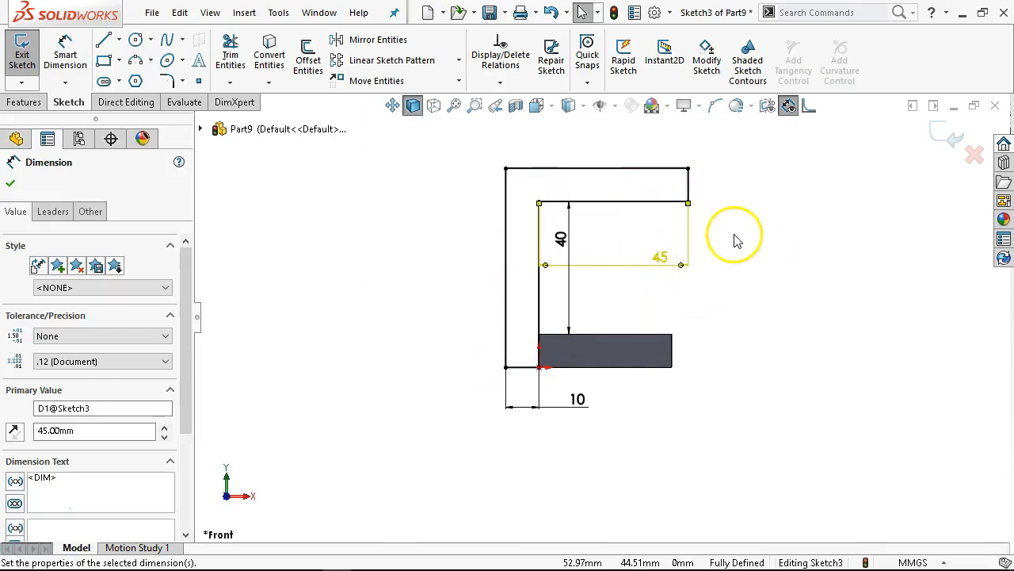
pyautogui.click(688, 184)
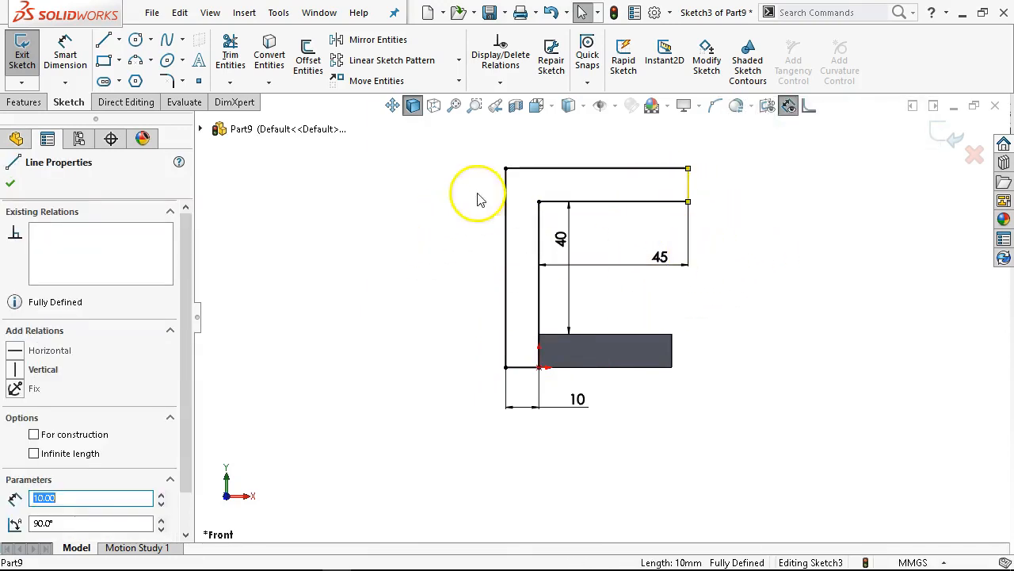
pyautogui.click(572, 168)
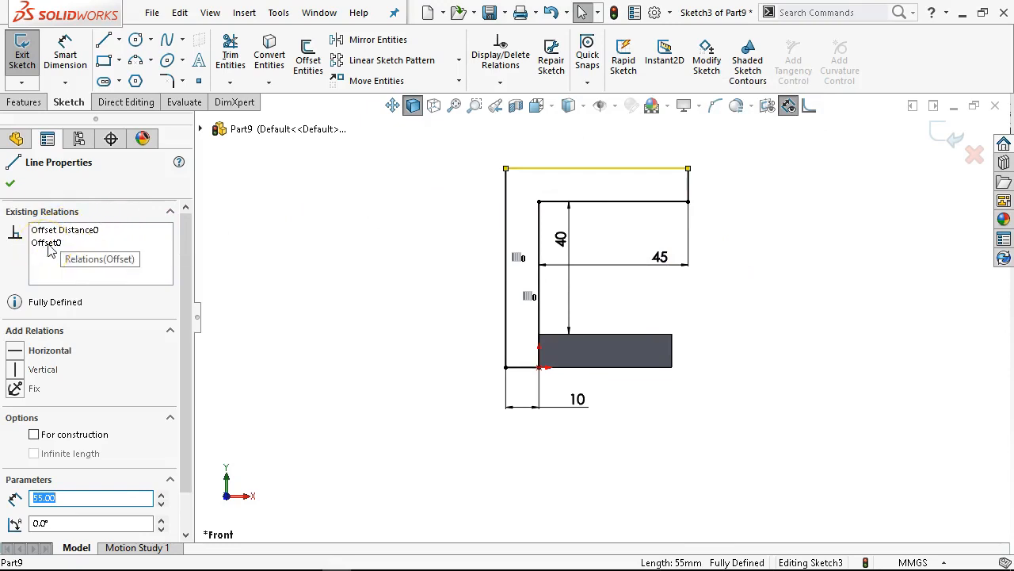
pyautogui.click(74, 230)
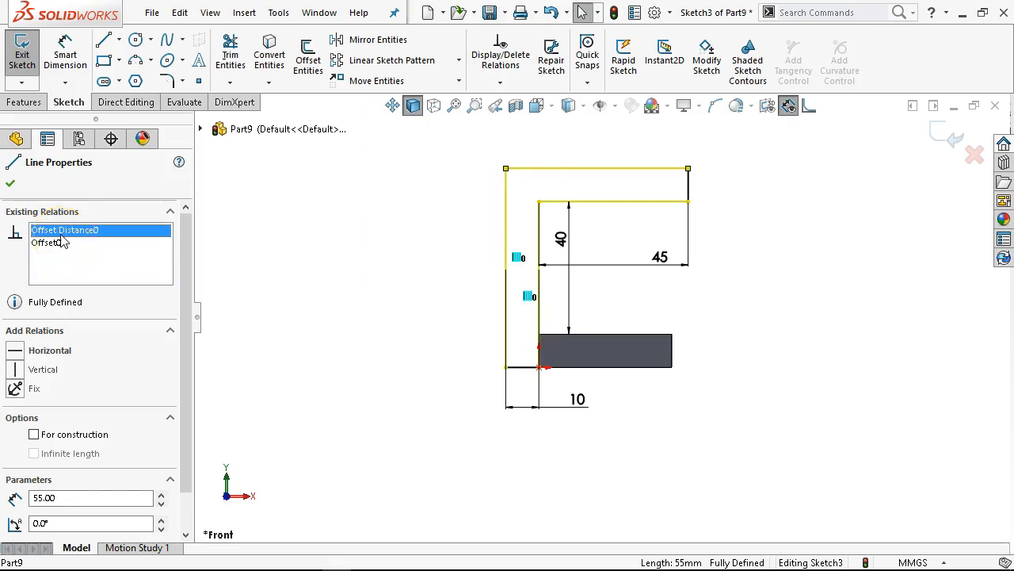
pyautogui.press('Delete')
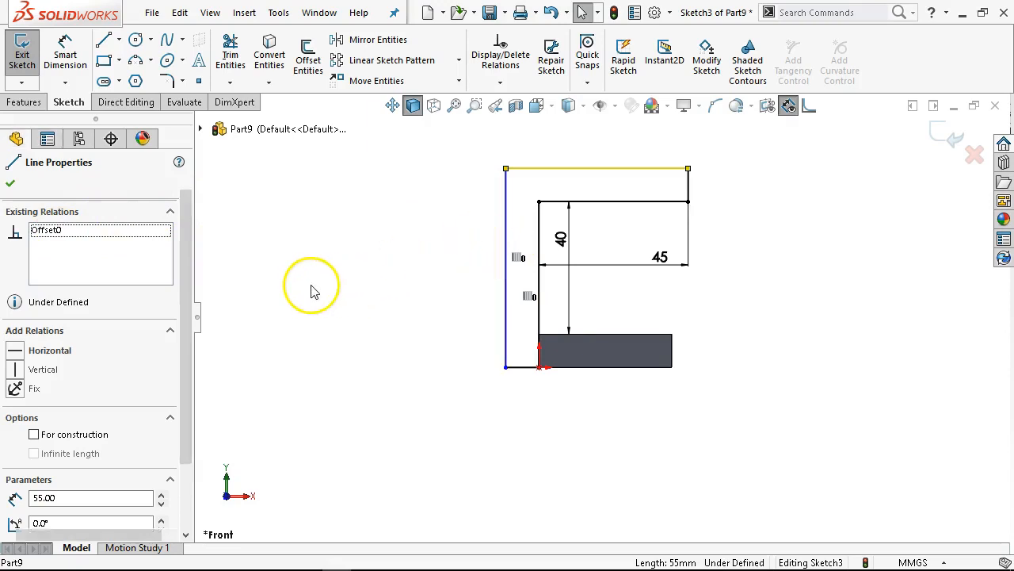
pyautogui.hotkey('ctrl', 'z')
# Step: Delete the Offset relation of the uppermost line, and pull the outer vertical line outward and the arm's upper right corner upward
pyautogui.click(49, 243)
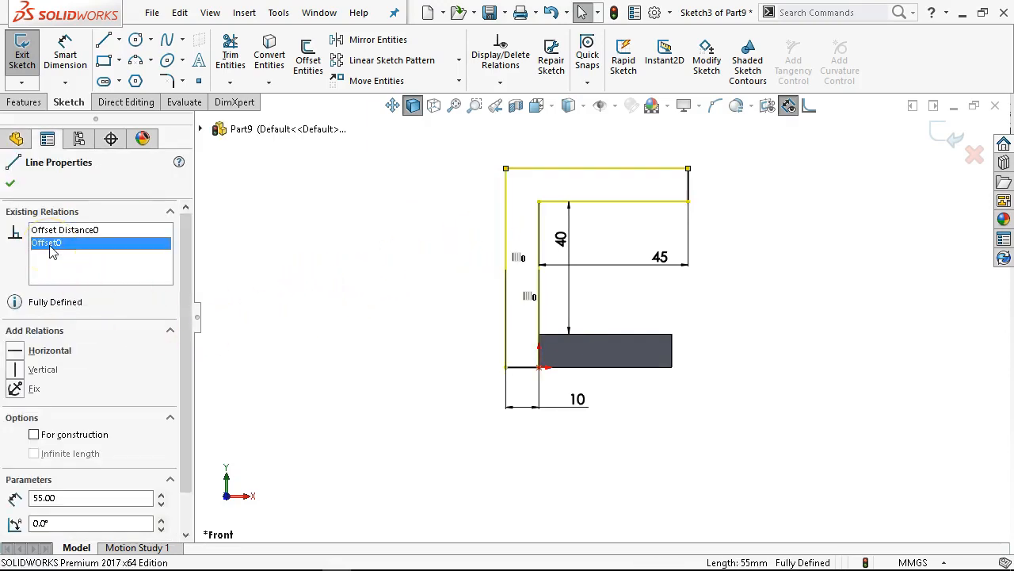
pyautogui.press('Delete')
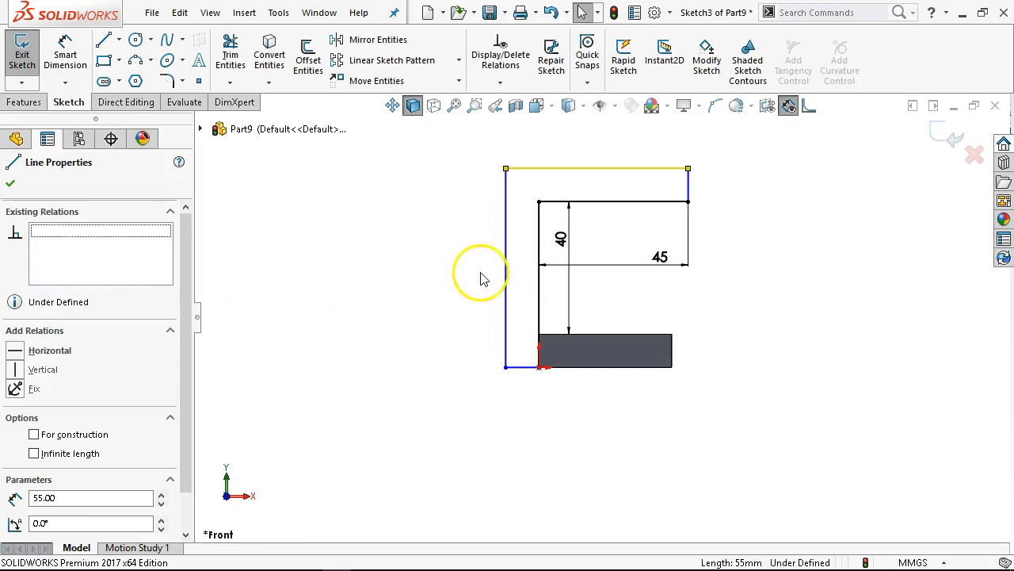
pyautogui.moveTo(505, 268)
pyautogui.mouseDown()
pyautogui.moveTo(474, 276)
pyautogui.moveTo(501, 264)
pyautogui.mouseUp()
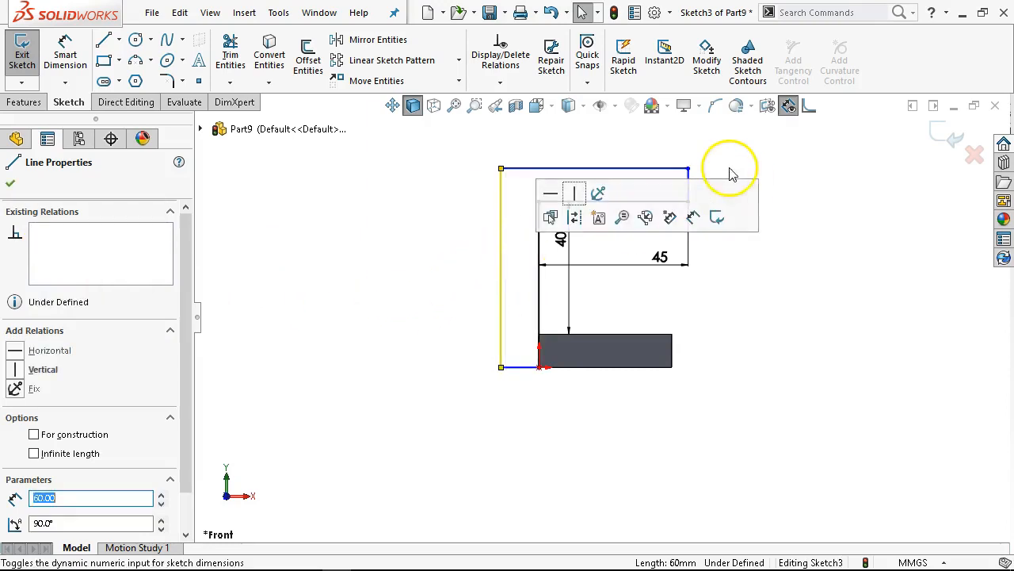
pyautogui.click(729, 169)
pyautogui.moveTo(689, 169); pyautogui.dragTo(695, 138)
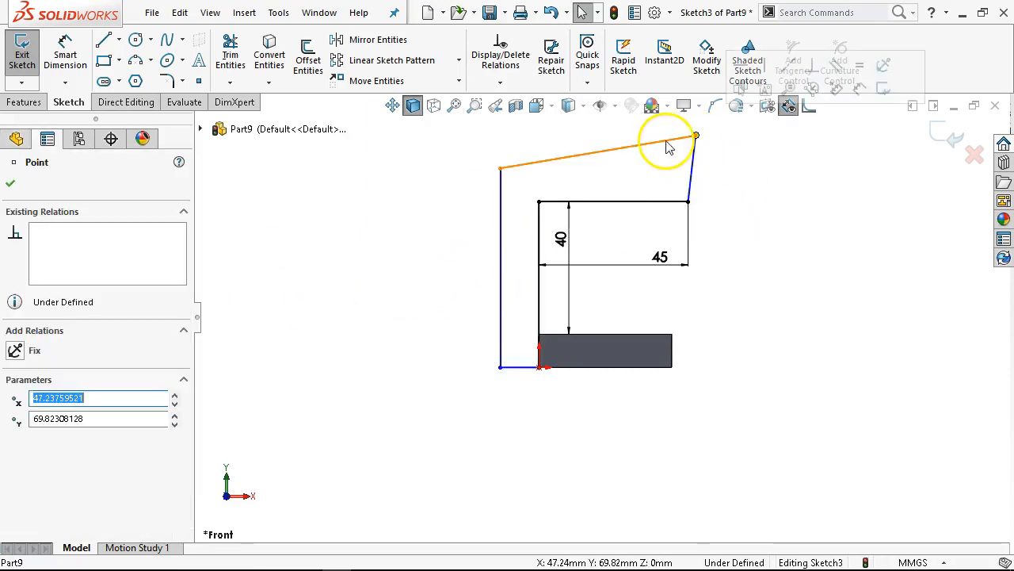
# Step: Make the profile's uppermost and lowest lines horizontal and its arm-end and outer upright lines vertical with sketch relations
pyautogui.click(659, 145)
pyautogui.click(697, 70)
pyautogui.click(694, 153)
pyautogui.click(757, 80)
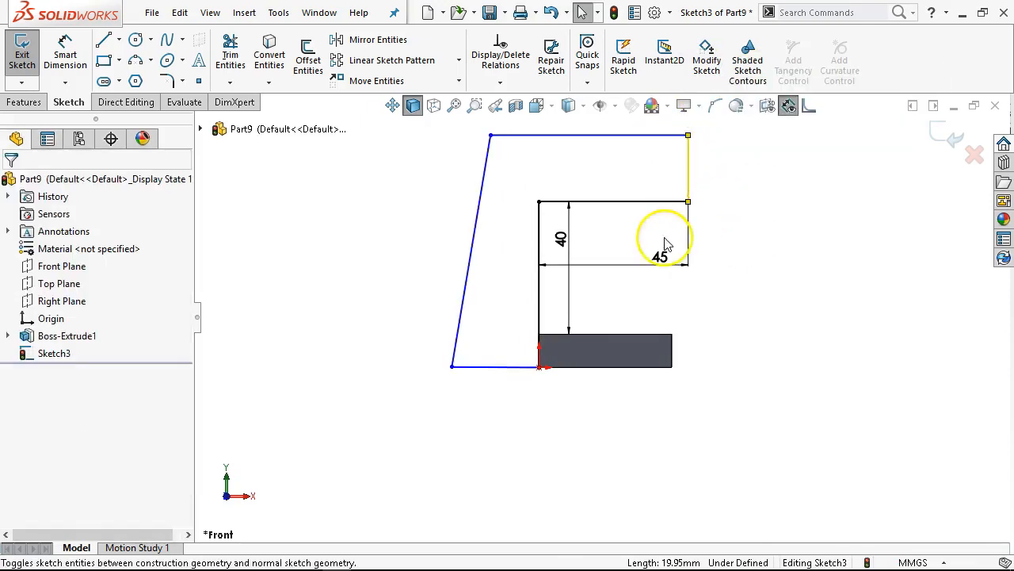
pyautogui.click(483, 212)
pyautogui.click(549, 158)
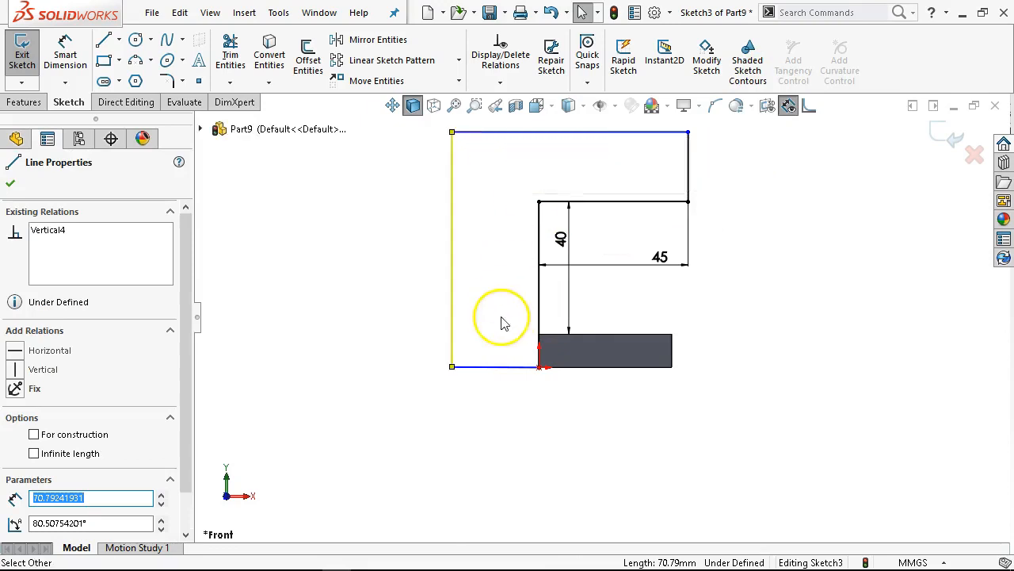
pyautogui.click(535, 365)
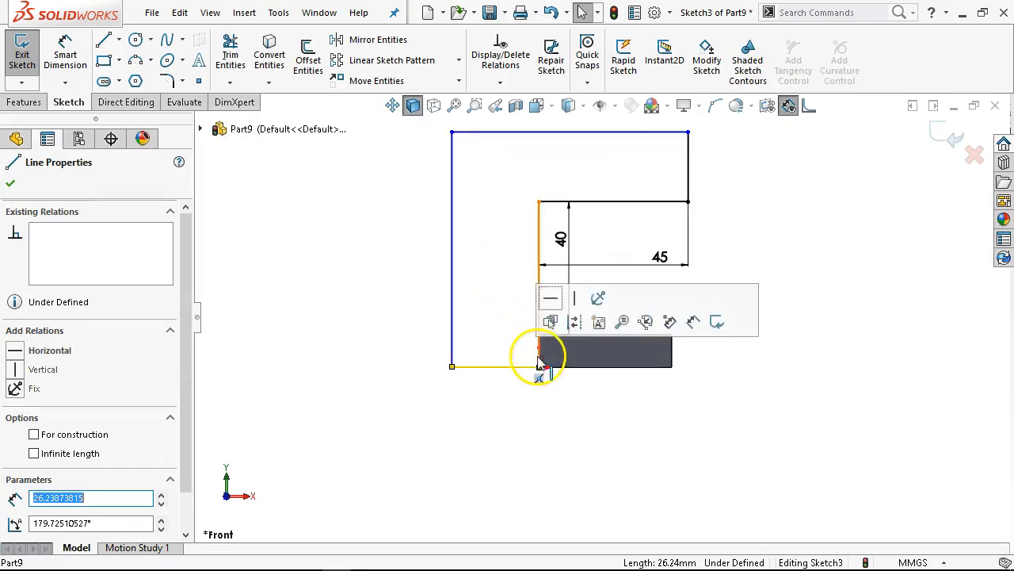
pyautogui.click(552, 299)
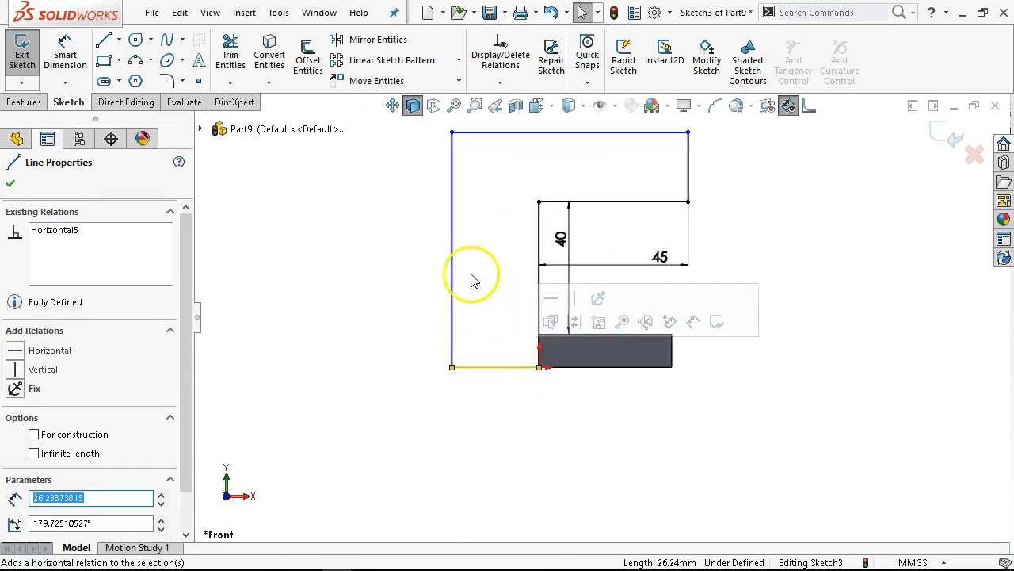
# Step: Dimension the profile's bottom line to 10 mm, setting the upright's thickness
pyautogui.rightClick(388, 202)
pyautogui.click(543, 172)
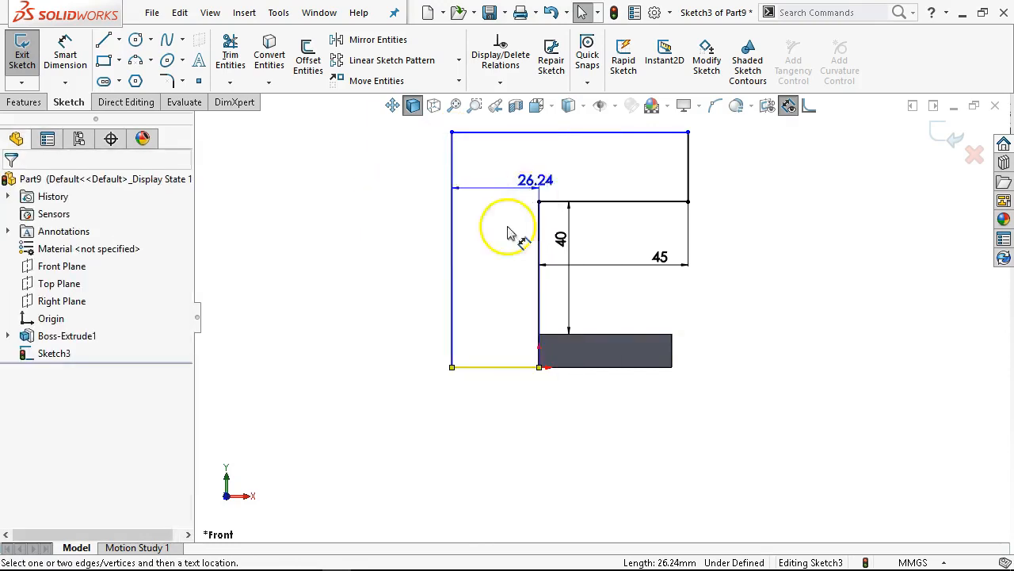
pyautogui.click(523, 432)
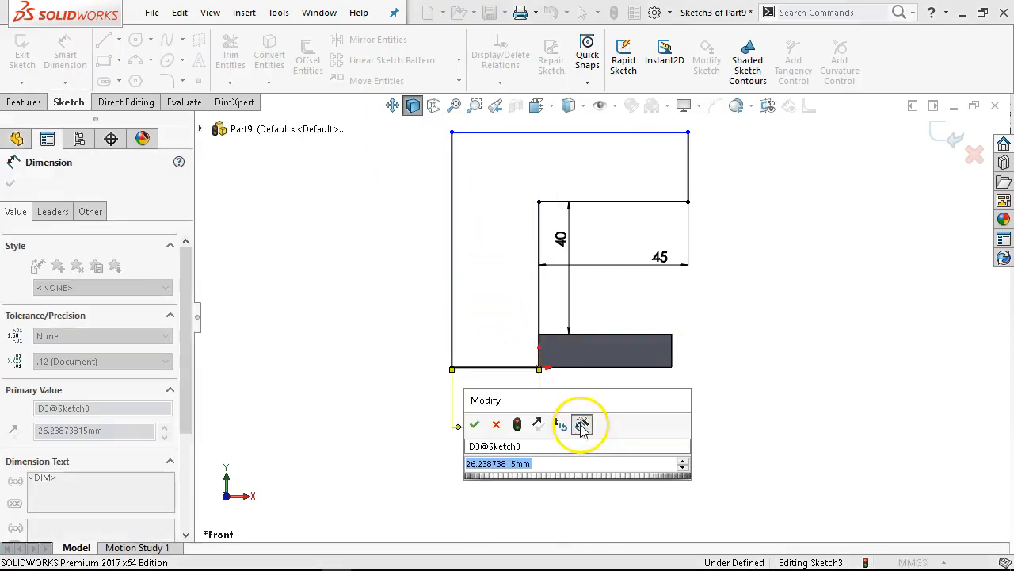
pyautogui.write('10')
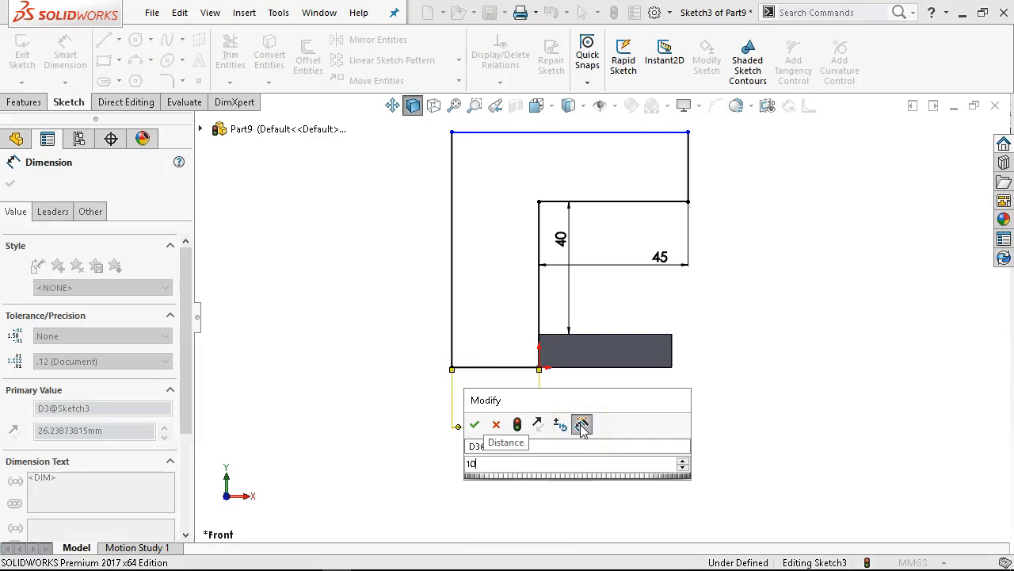
pyautogui.press('Return')
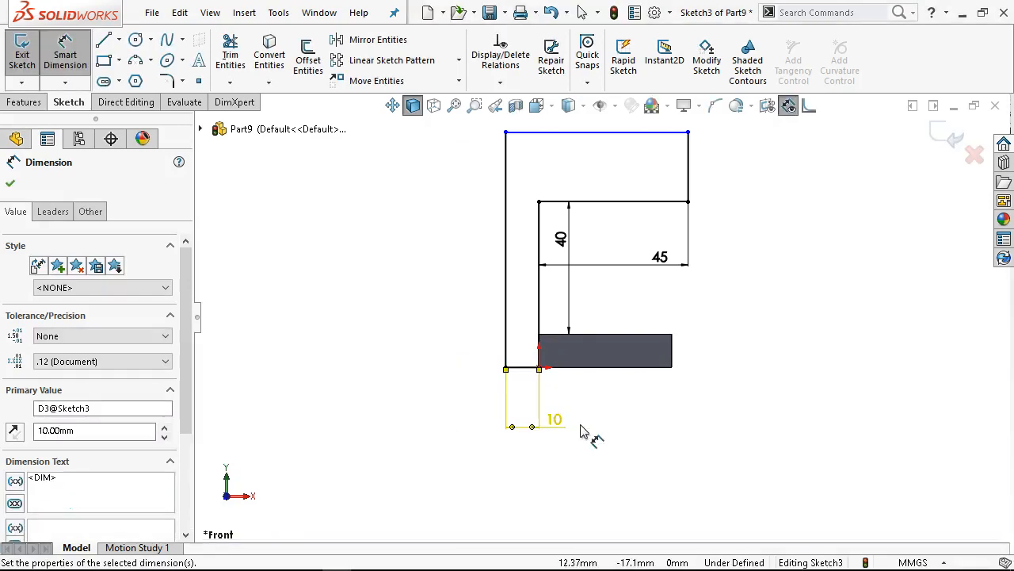
# Step: Dimension the arm's short vertical end line to 15 mm
pyautogui.click(689, 168)
pyautogui.click(747, 162)
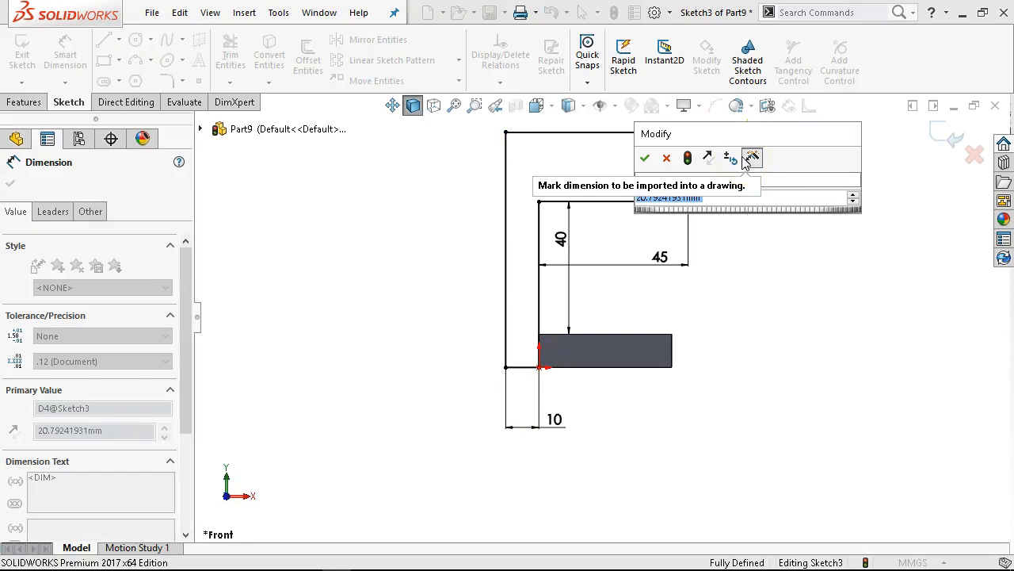
pyautogui.write('1')
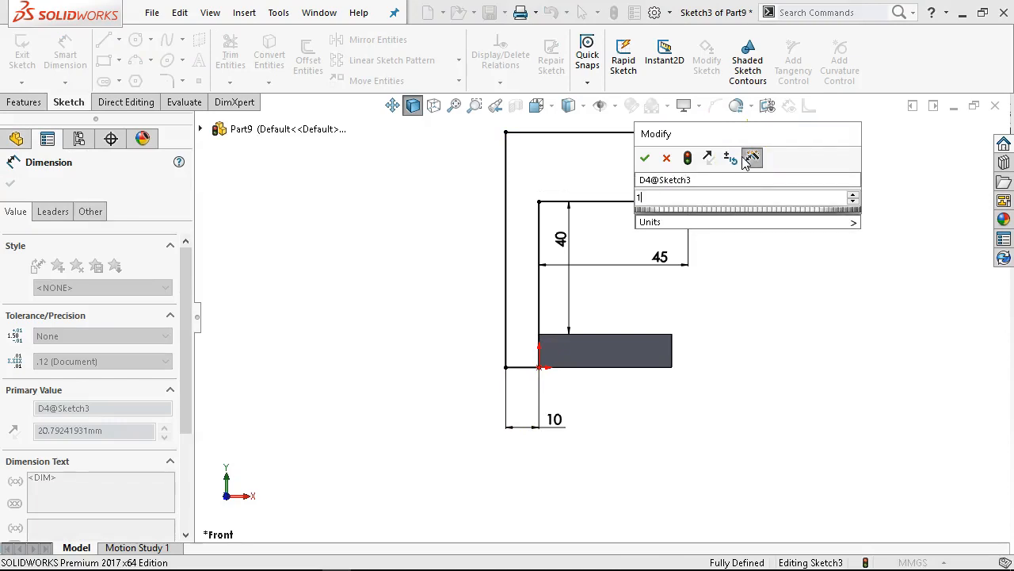
pyautogui.press('Return')
# Step: Extrude the L-shaped profile 40 mm with the Mid Plane end condition, merged with the base plate
pyautogui.scroll(2, 627, 319)
pyautogui.moveTo(626, 319); pyautogui.dragTo(570, 367, button='middle')
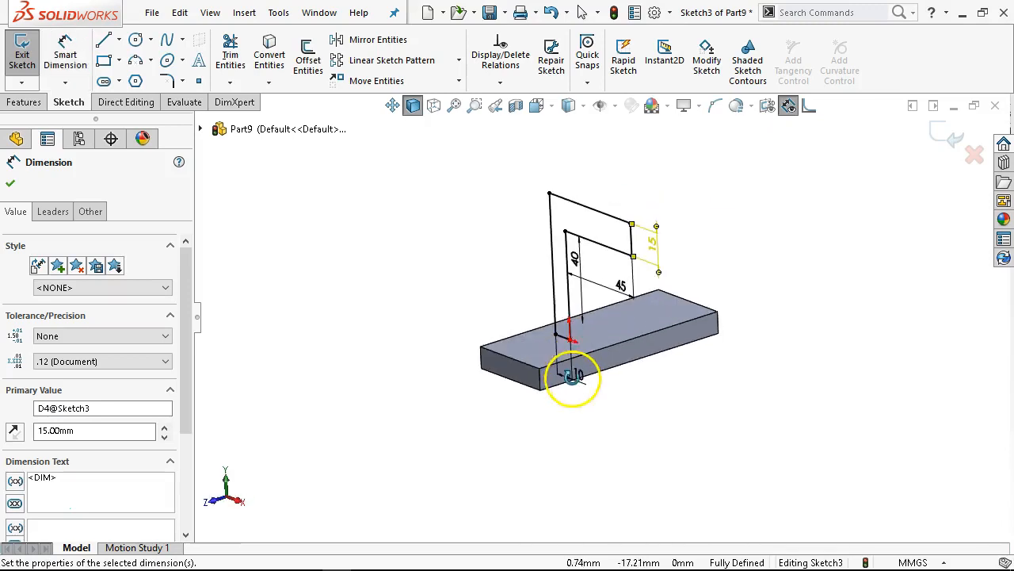
pyautogui.click(9, 101)
pyautogui.click(28, 53)
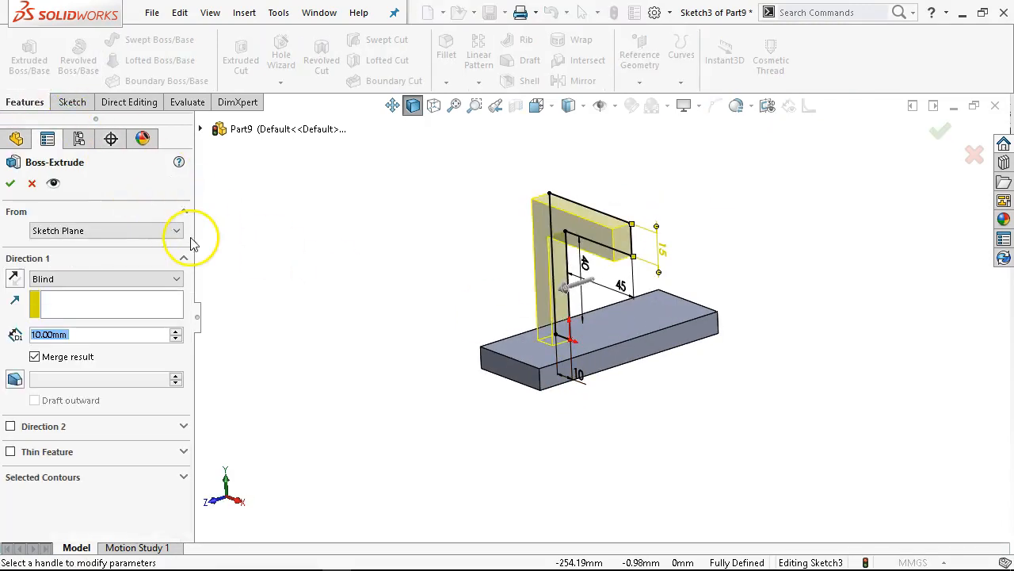
pyautogui.click(73, 284)
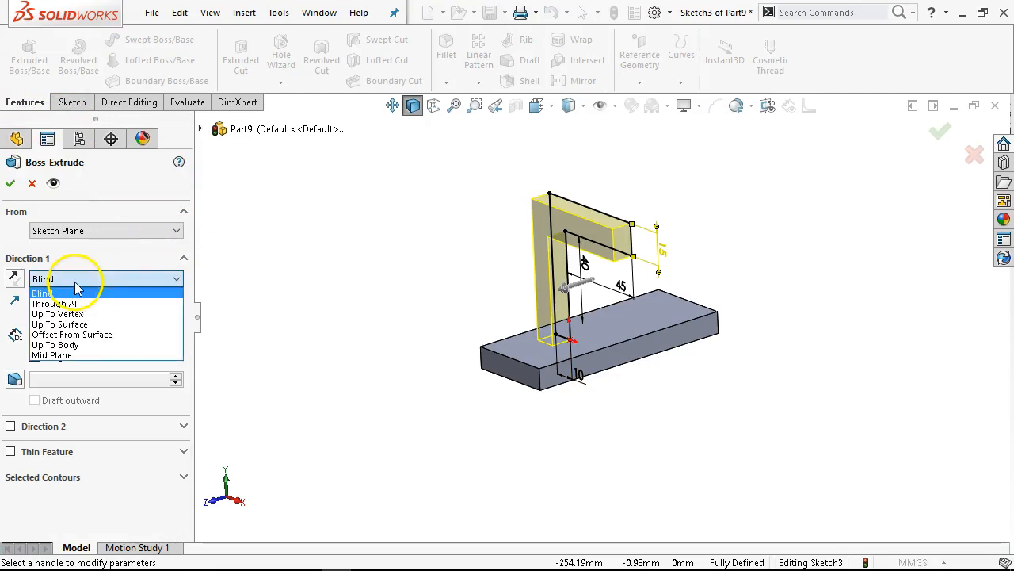
pyautogui.click(74, 355)
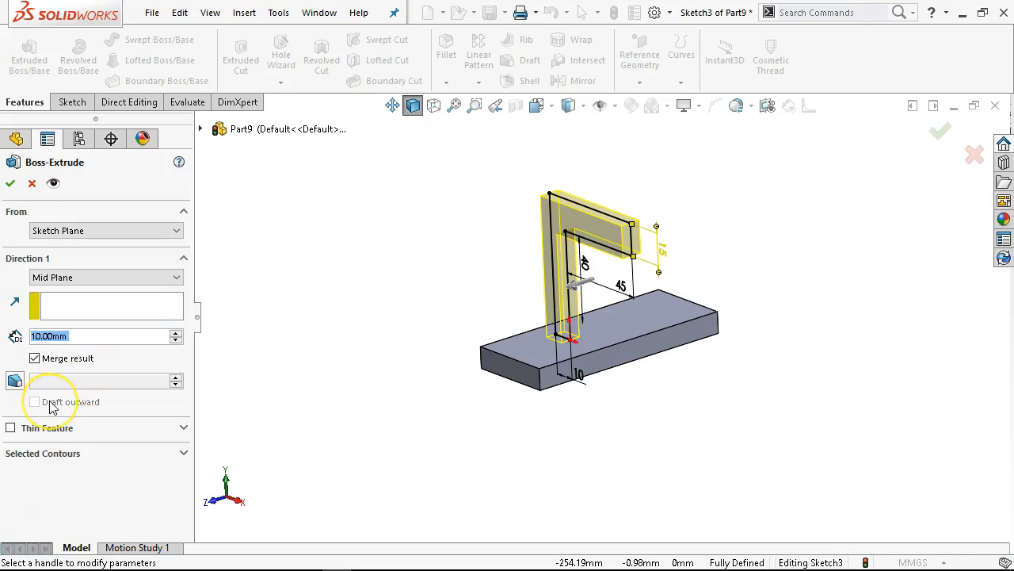
pyautogui.write('40')
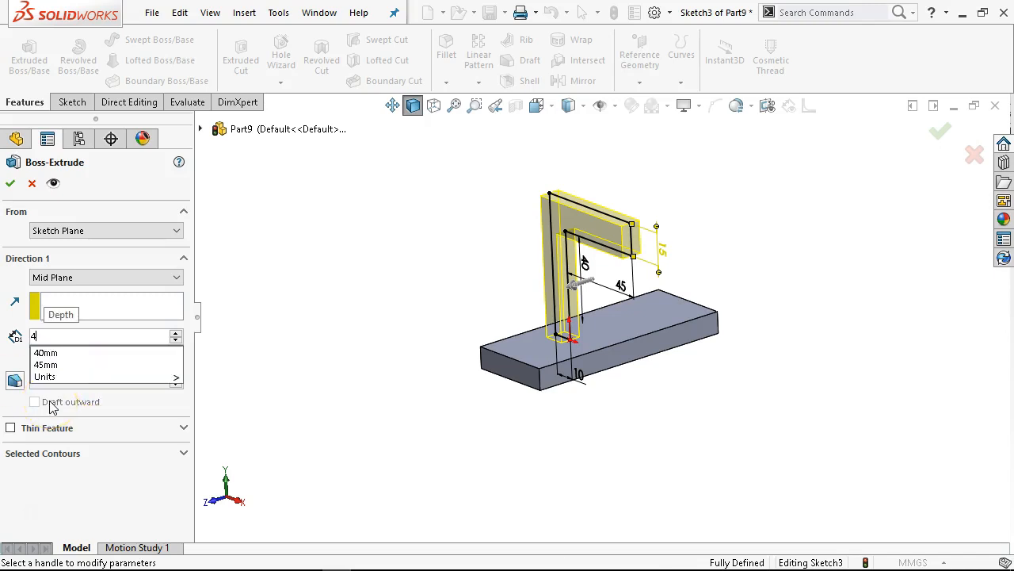
pyautogui.press('Return')
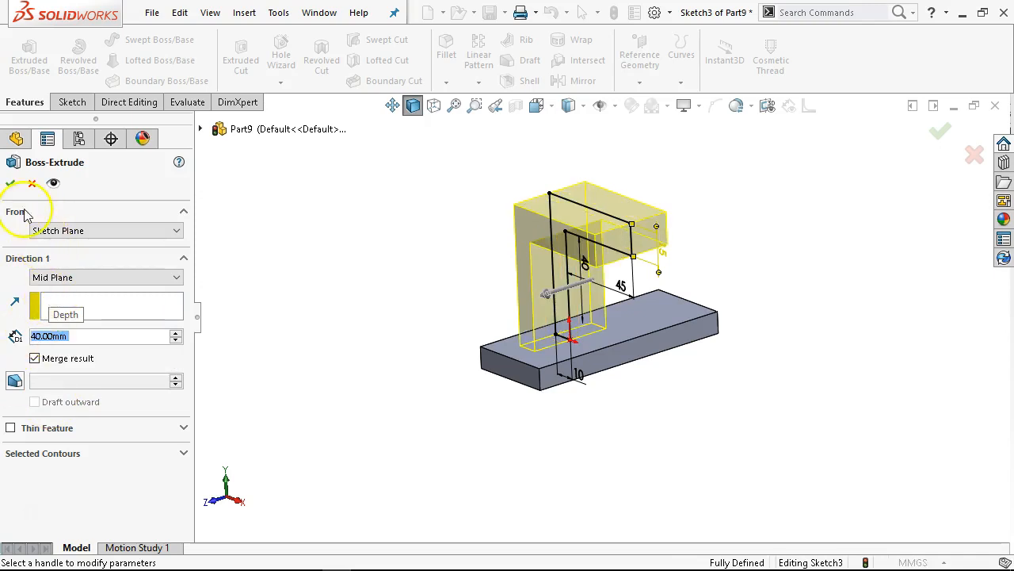
pyautogui.click(10, 183)
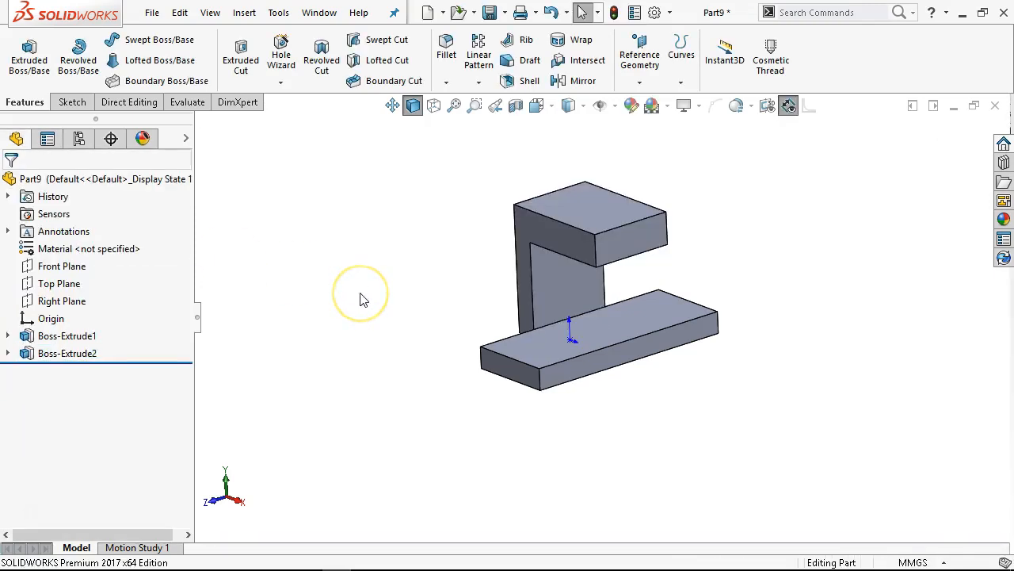
# Step: Start a sketch on the upper arm's top face and draw a circle about 18.4 mm in diameter towards its free end
pyautogui.click(611, 212)
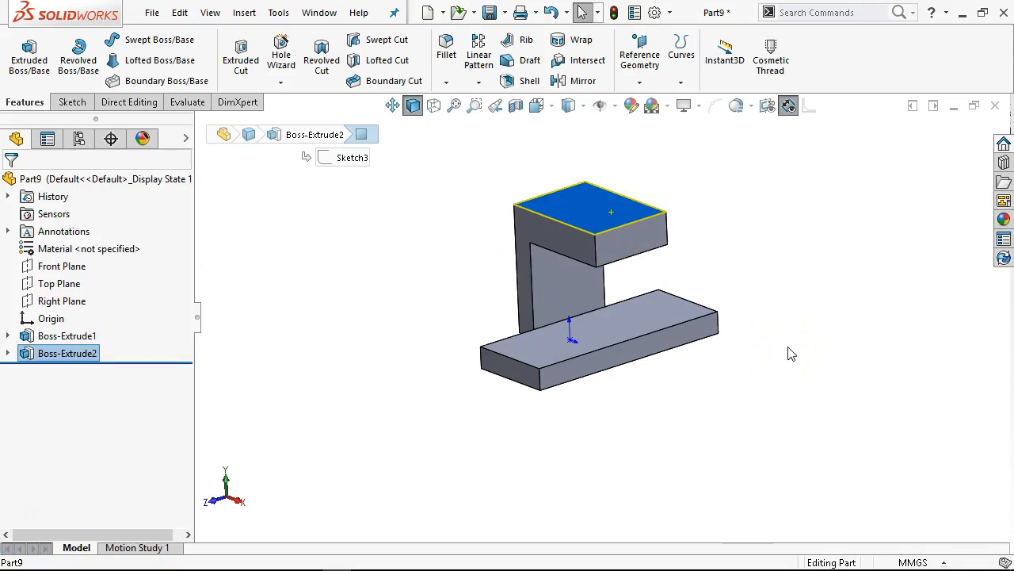
pyautogui.hotkey('ctrl', '5')
pyautogui.rightClick(595, 276)
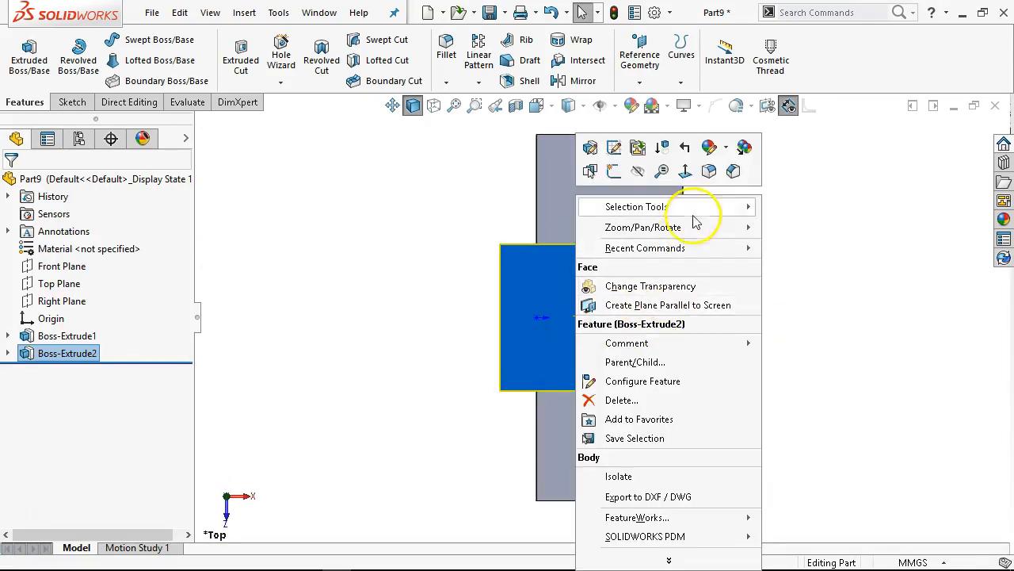
pyautogui.click(613, 171)
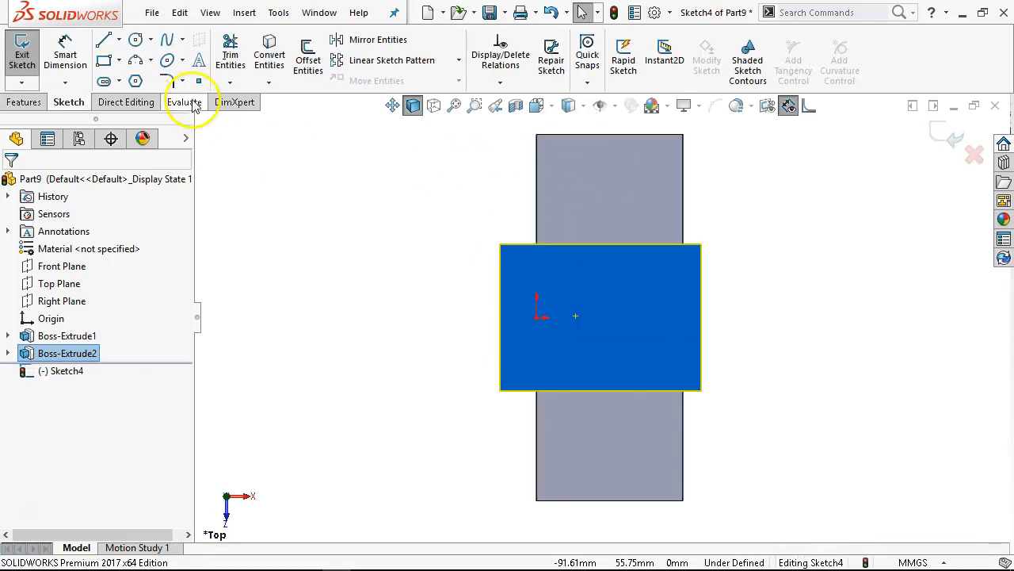
pyautogui.click(135, 39)
pyautogui.click(636, 323)
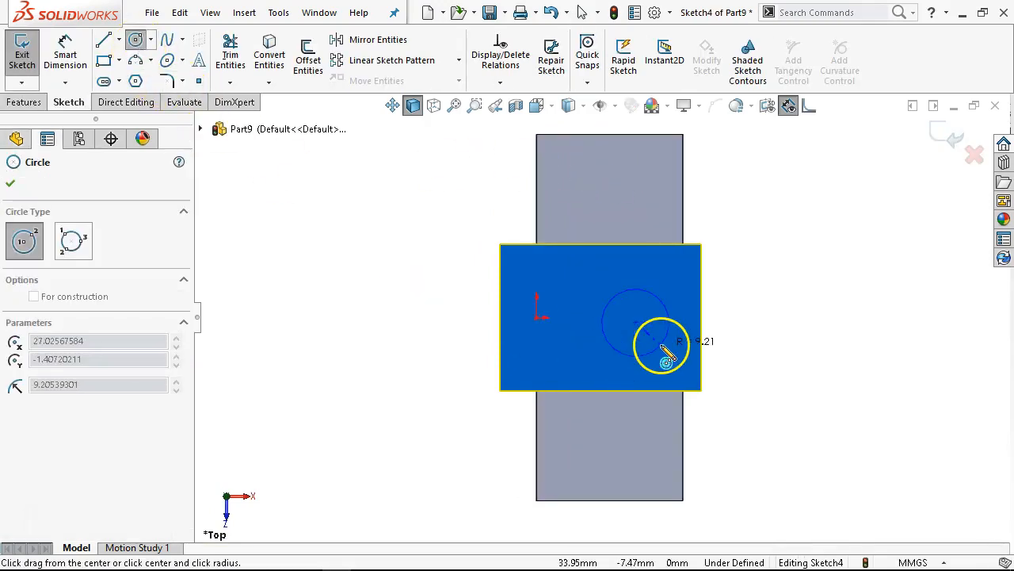
pyautogui.click(662, 346)
pyautogui.rightClick(662, 345)
pyautogui.click(720, 359)
# Step: Align the circle's centre horizontally with the origin using a Horizontal relation
pyautogui.click(635, 322)
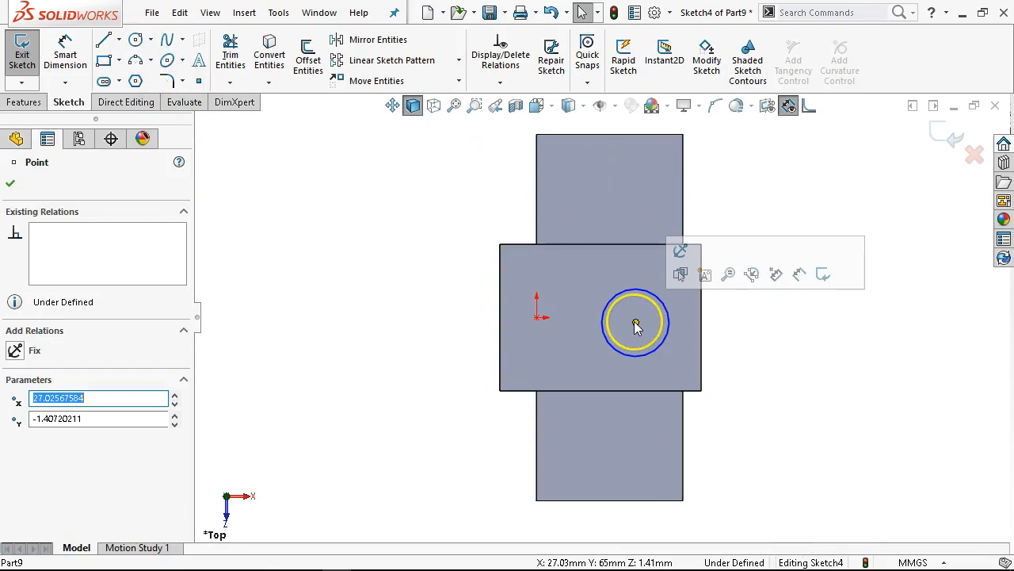
pyautogui.keyDown('ctrl'); pyautogui.moveTo(635, 325); pyautogui.dragTo(538, 319); pyautogui.keyUp('ctrl')
pyautogui.keyDown('ctrl'); pyautogui.click(537, 317); pyautogui.keyUp('ctrl')
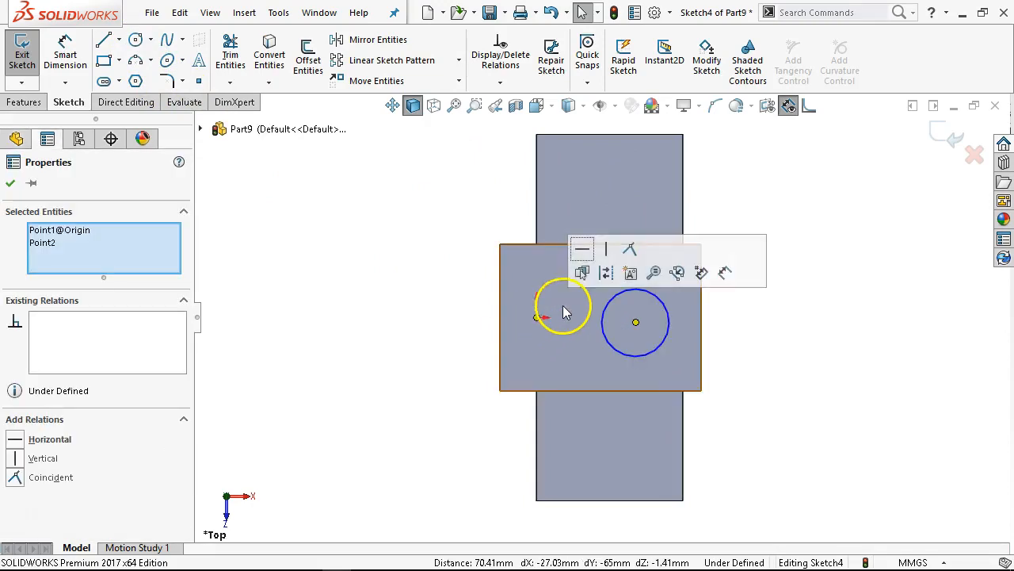
pyautogui.click(582, 252)
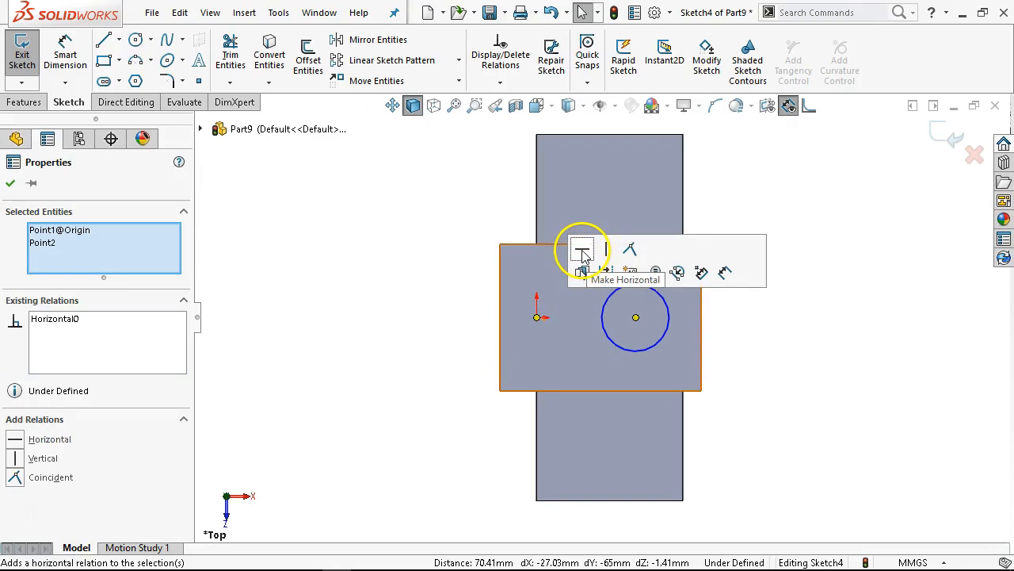
pyautogui.click(779, 310)
# Step: Dimension the circle's diameter to 30 mm
pyautogui.rightClick(782, 309)
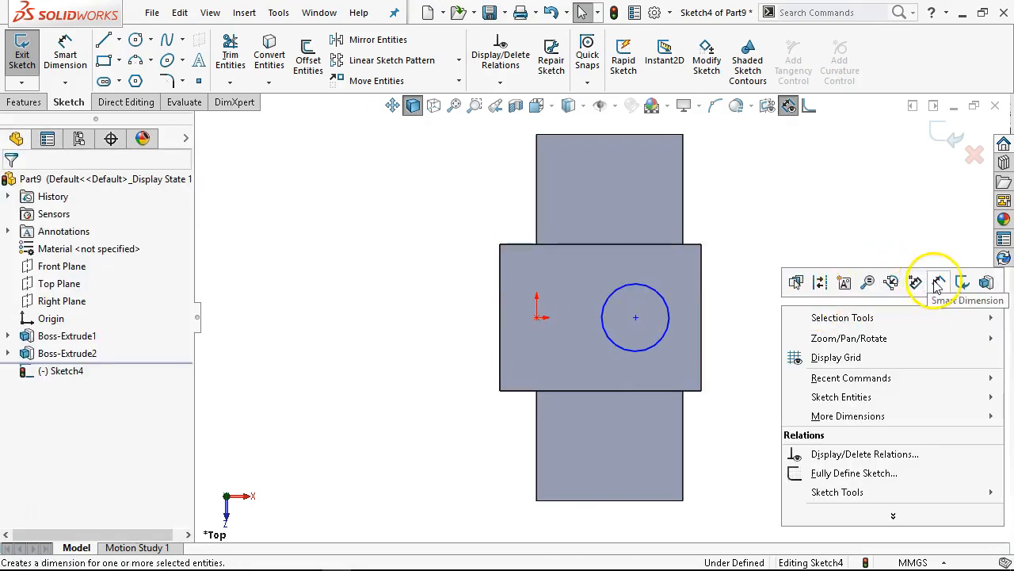
pyautogui.click(939, 282)
pyautogui.click(665, 308)
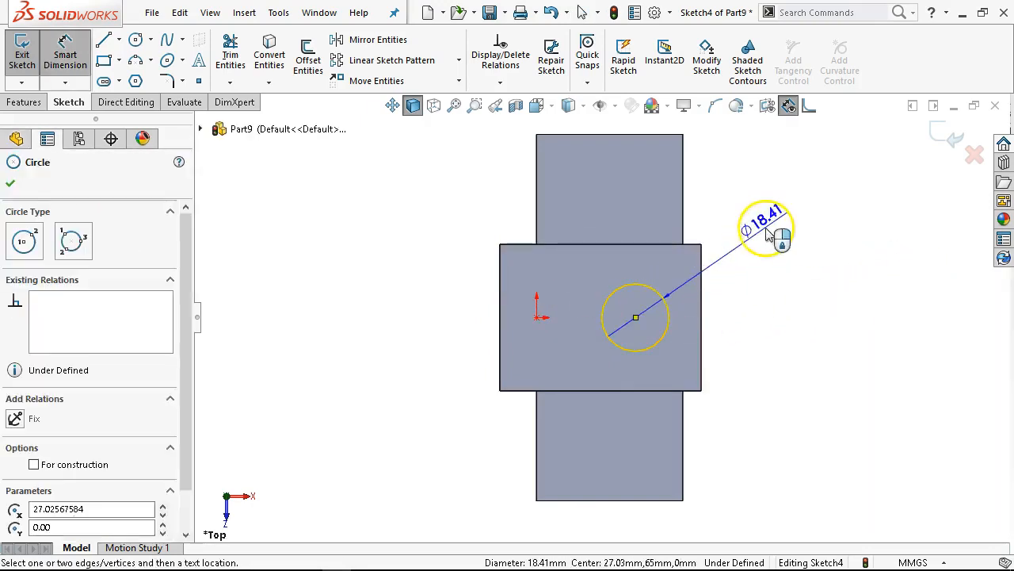
pyautogui.click(763, 226)
pyautogui.write('30')
pyautogui.press('Return')
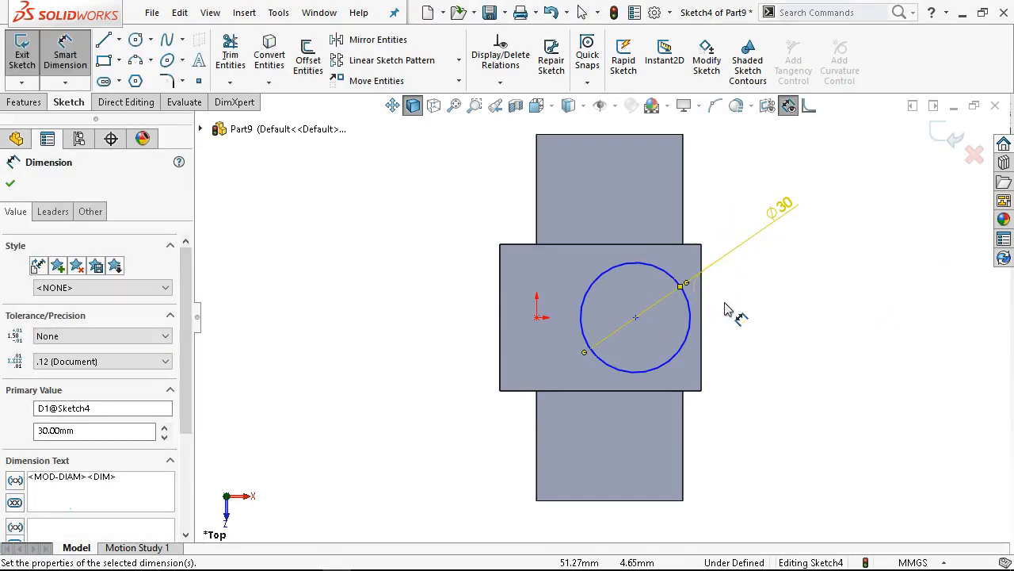
# Step: Dimension the circle's centre 25 mm from the arm's free end edge
pyautogui.click(701, 321)
pyautogui.click(675, 281)
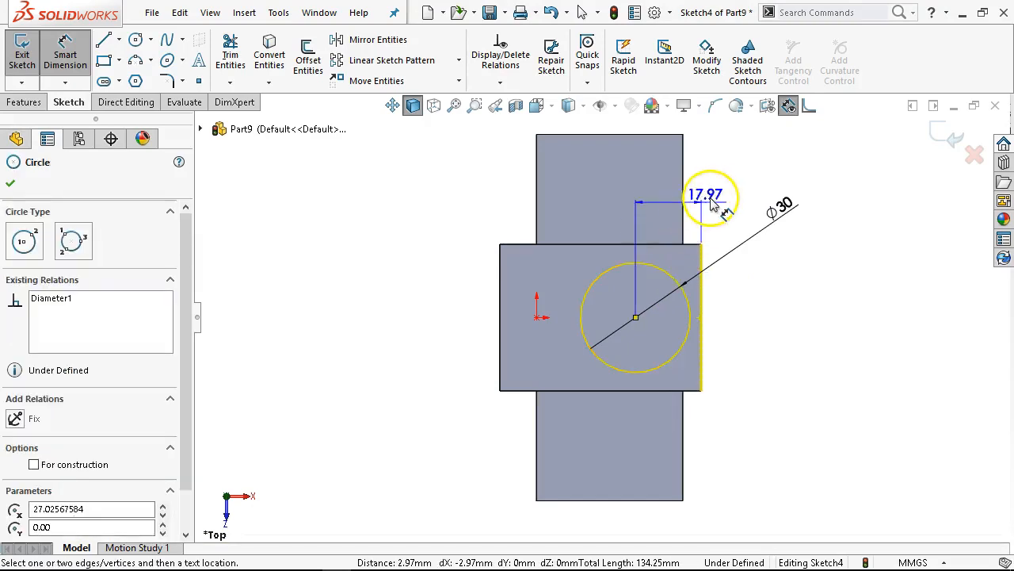
pyautogui.click(713, 205)
pyautogui.write('25')
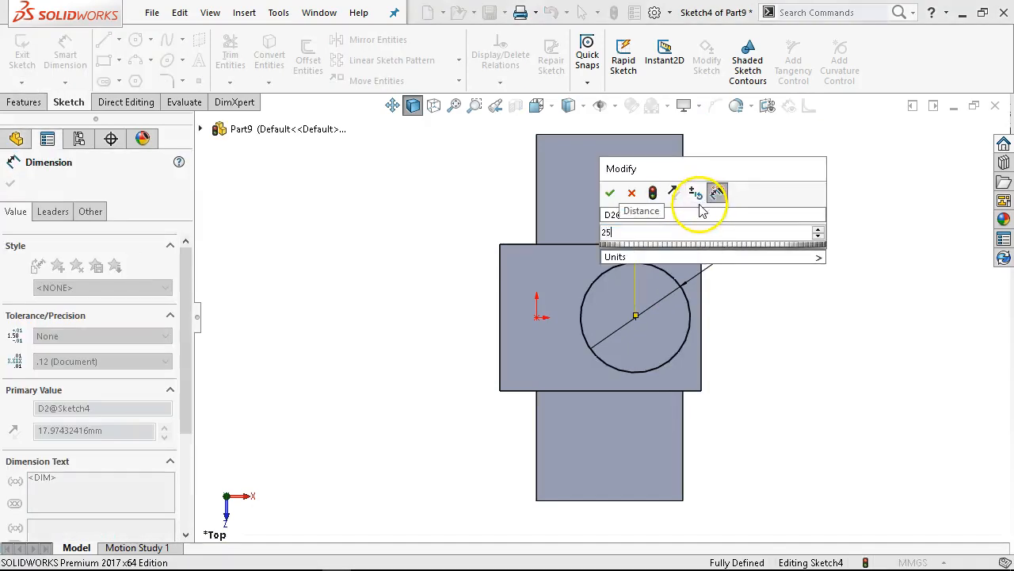
pyautogui.press('Return')
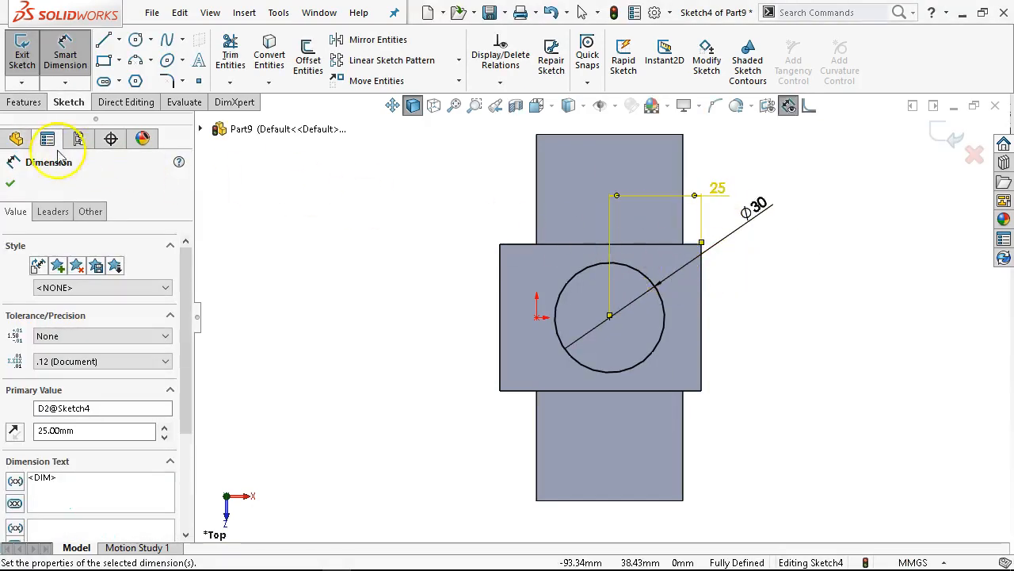
# Step: Cut the circle through the upper arm only with an Extruded Cut using the Up To Next end condition
pyautogui.click(24, 102)
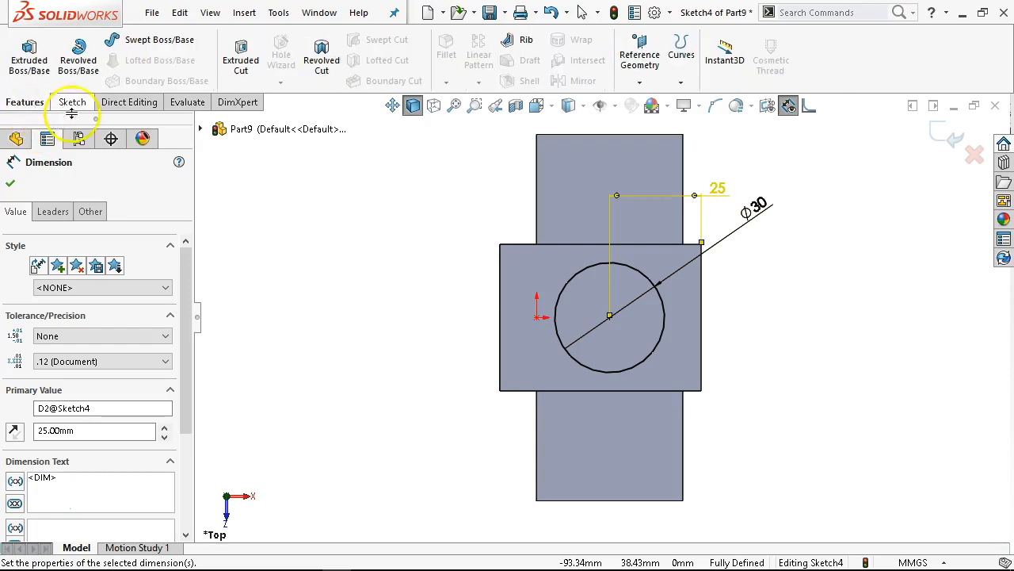
pyautogui.click(242, 74)
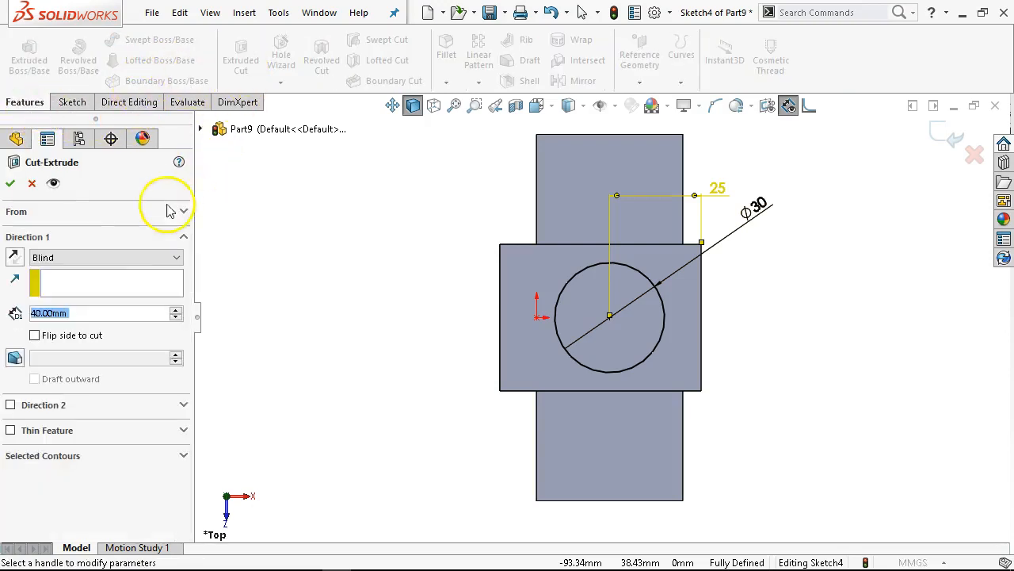
pyautogui.click(100, 258)
pyautogui.click(69, 304)
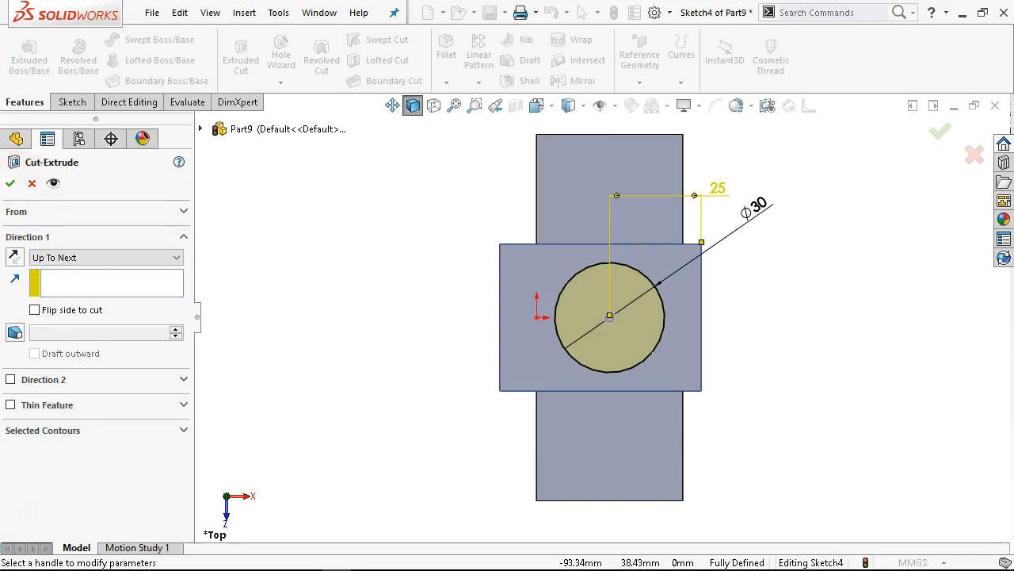
pyautogui.click(11, 183)
pyautogui.moveTo(347, 299); pyautogui.dragTo(324, 154, button='middle')
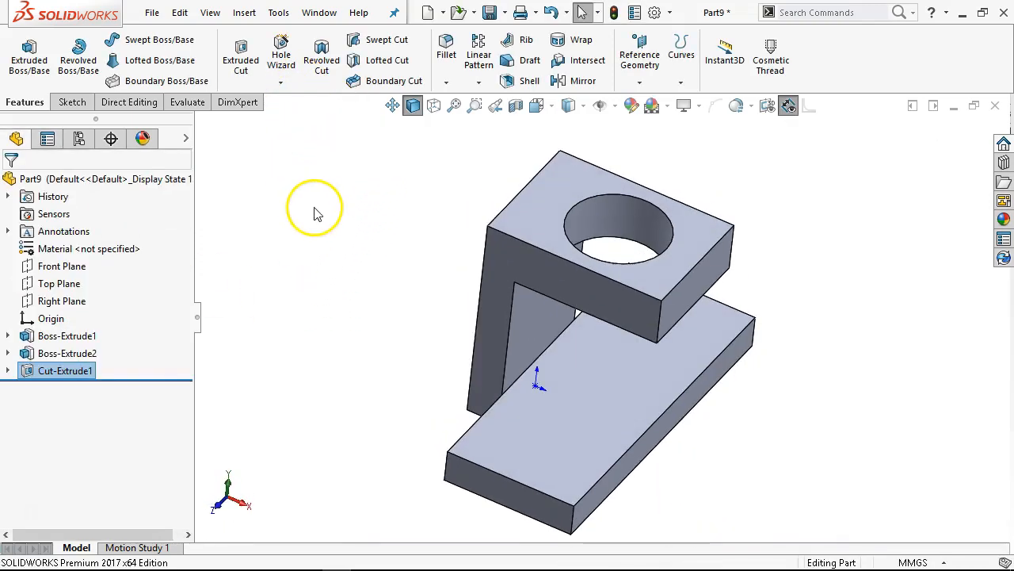
# Step: Start a Hole Wizard feature on the base plate's top face as a plain Hole, ANSI Metric standard, Drill sizes type
pyautogui.click(568, 409)
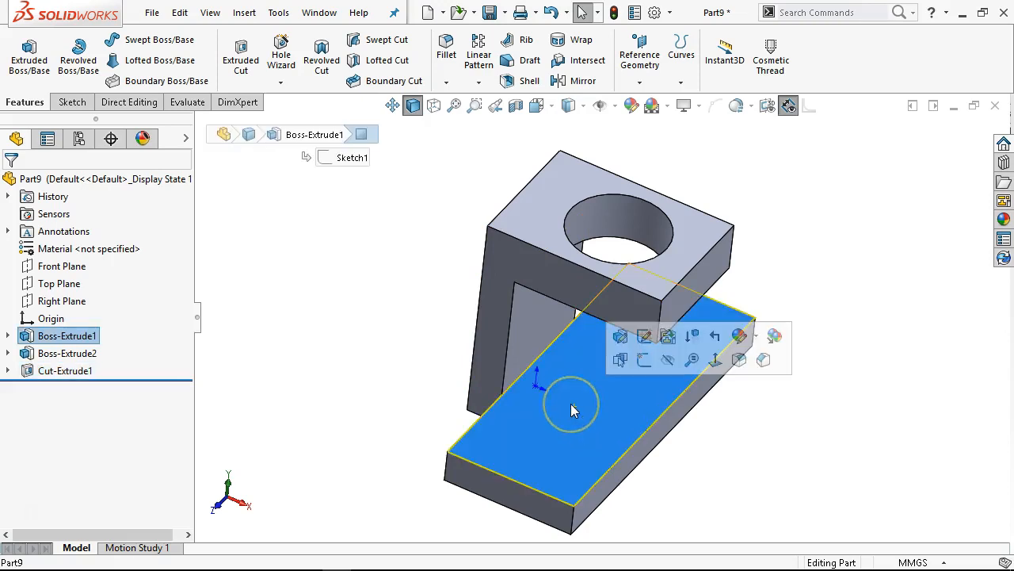
pyautogui.press('s')
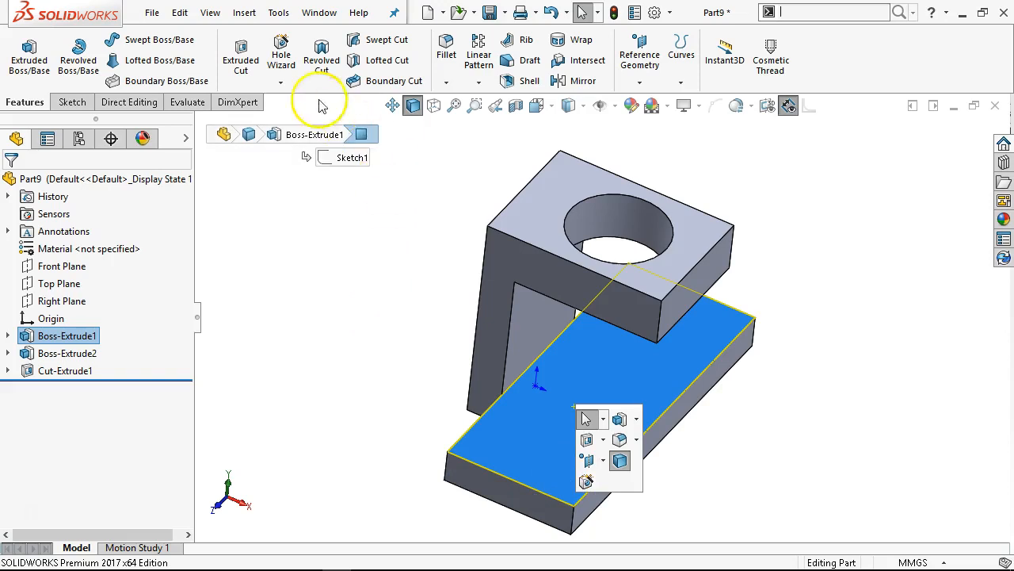
pyautogui.click(283, 63)
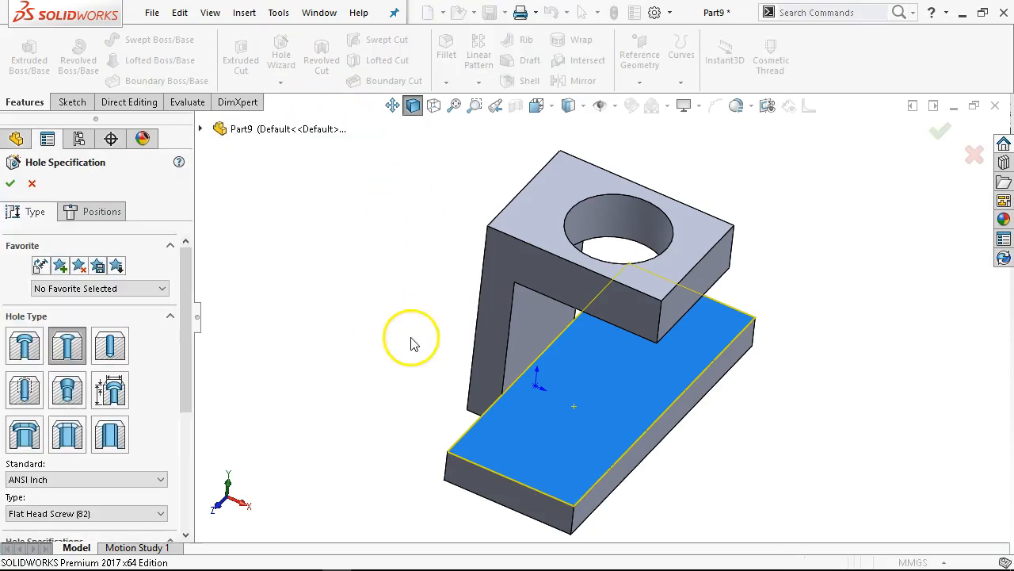
pyautogui.click(113, 353)
pyautogui.moveTo(188, 373); pyautogui.dragTo(188, 441)
pyautogui.click(86, 336)
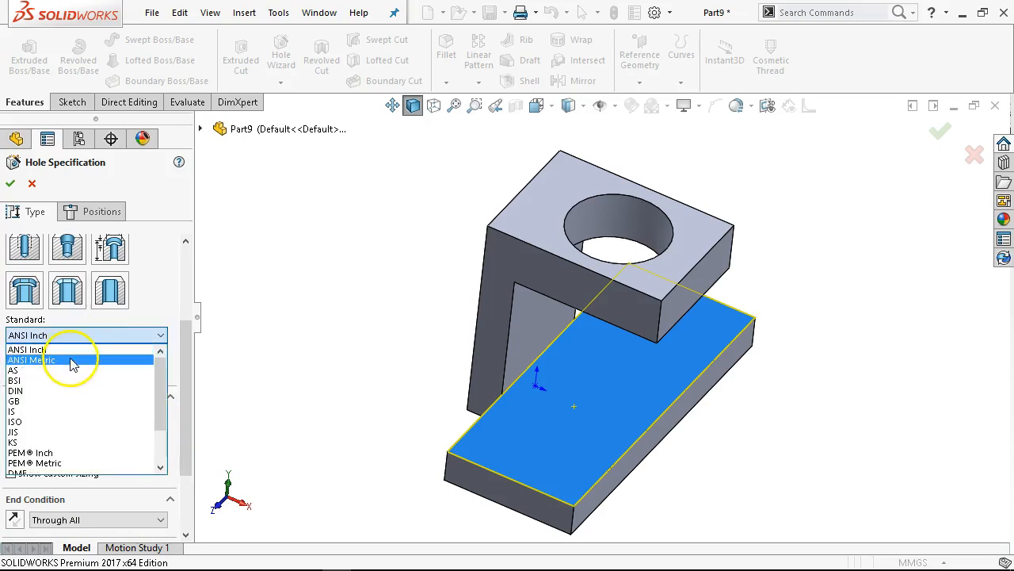
pyautogui.click(75, 355)
pyautogui.click(73, 370)
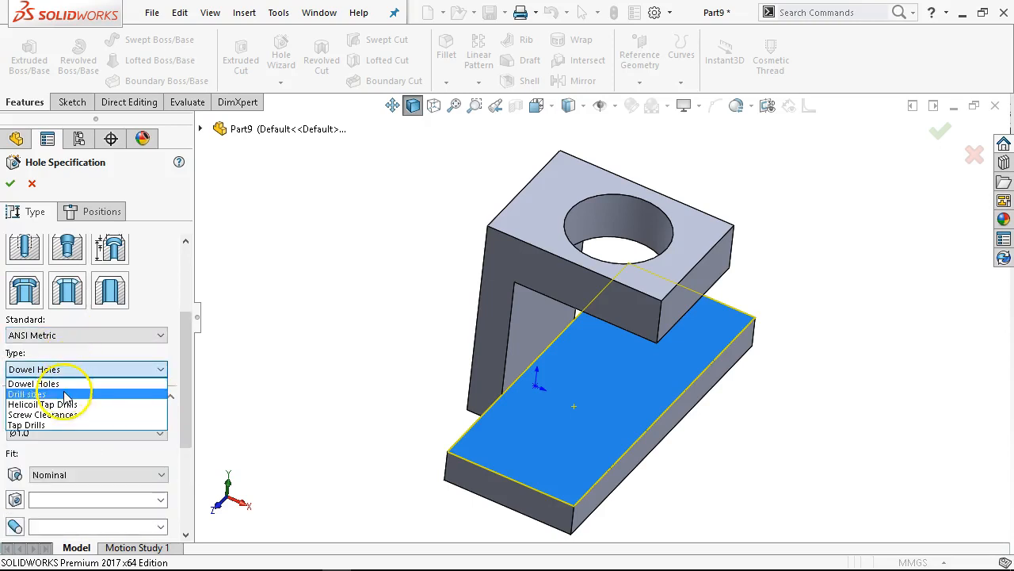
pyautogui.click(68, 394)
# Step: Set the hole size to Ø20.0 and turn off the near side countersink
pyautogui.click(138, 436)
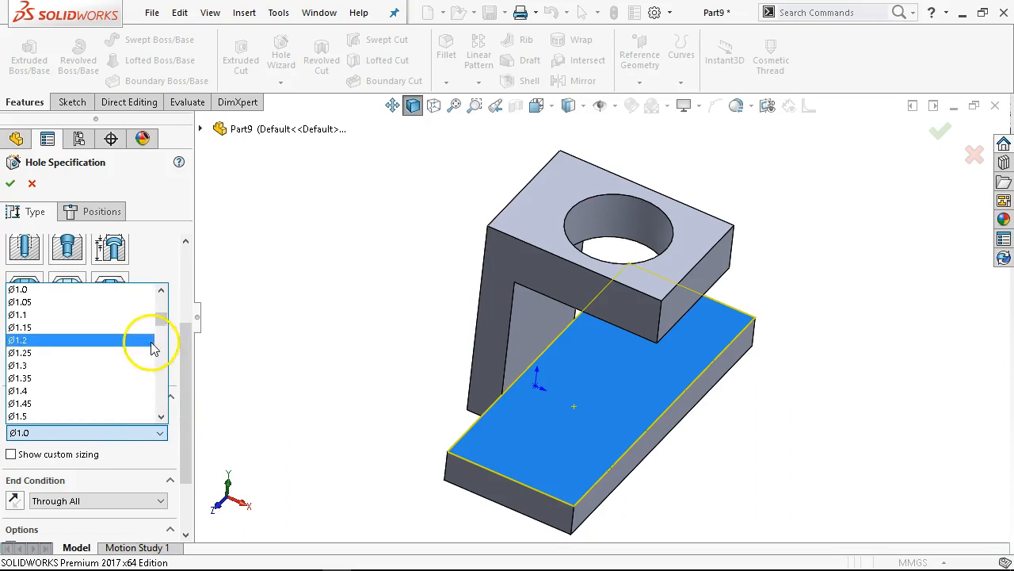
pyautogui.moveTo(160, 324); pyautogui.dragTo(163, 404)
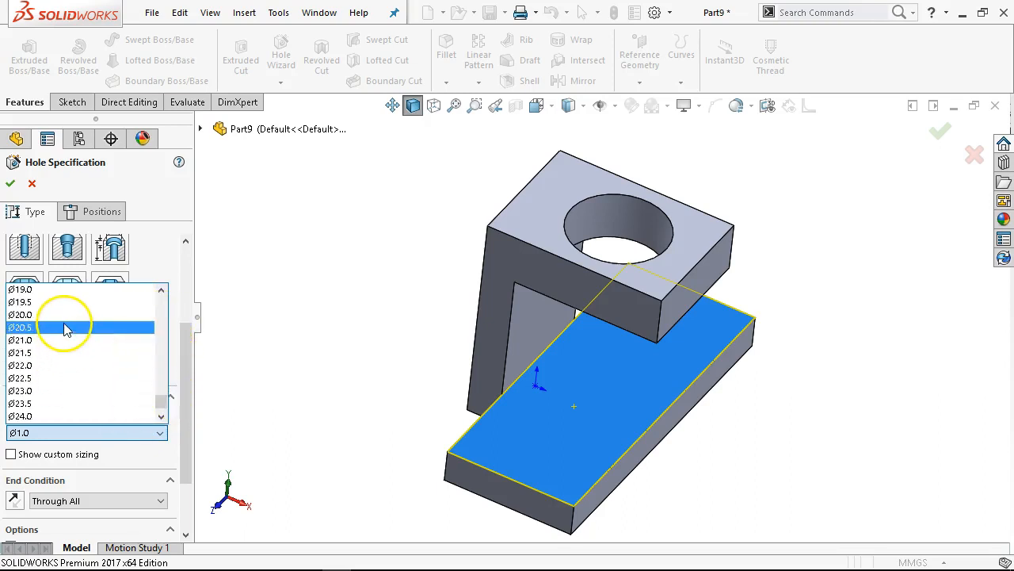
pyautogui.click(67, 314)
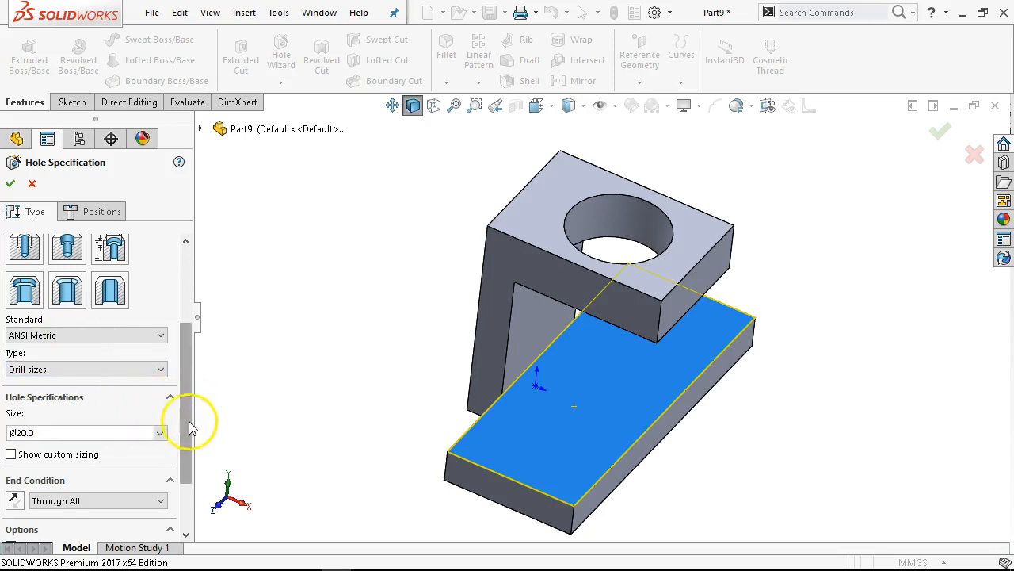
pyautogui.scroll(-3, 191, 428)
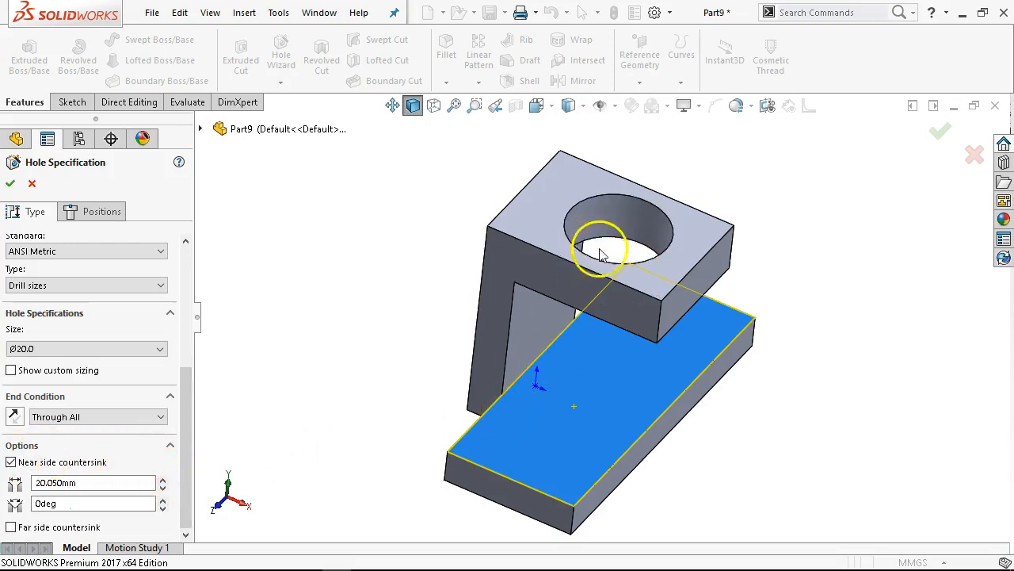
pyautogui.click(11, 462)
pyautogui.scroll(2, 79, 285)
# Step: Place three hole positions in a row along the length of the base plate's top face
pyautogui.click(91, 211)
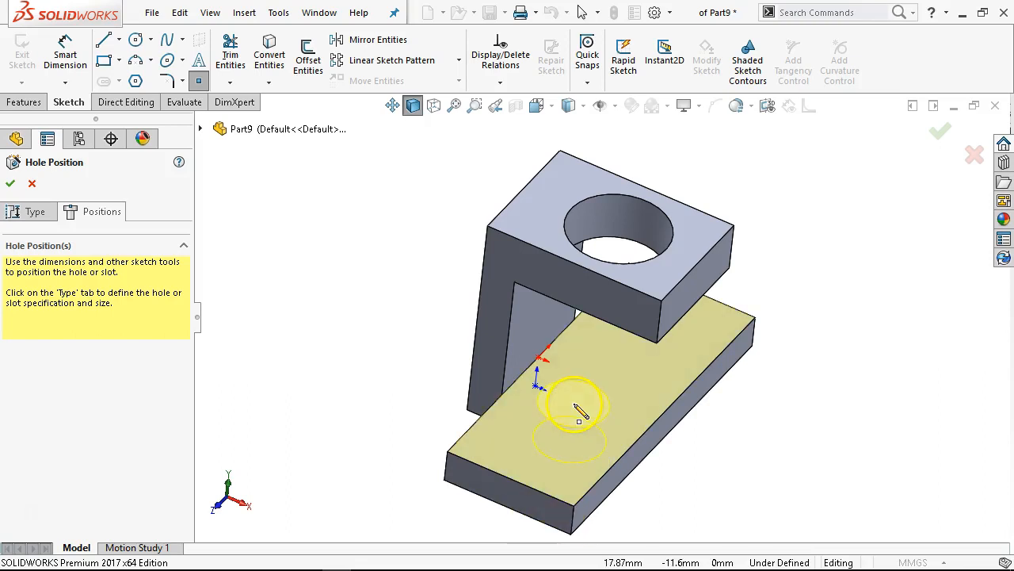
pyautogui.click(553, 441)
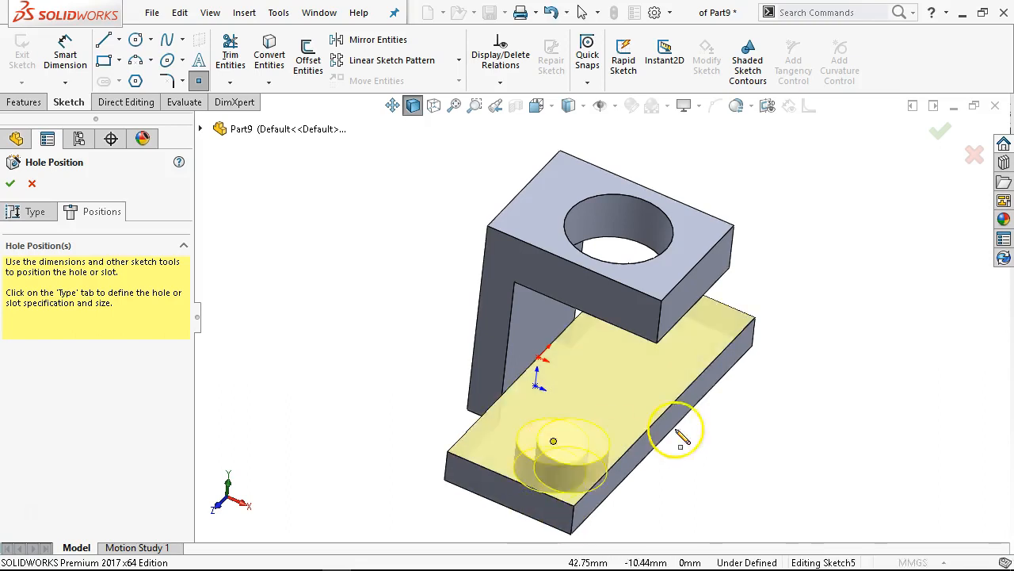
pyautogui.rightClick(751, 405)
pyautogui.click(612, 380)
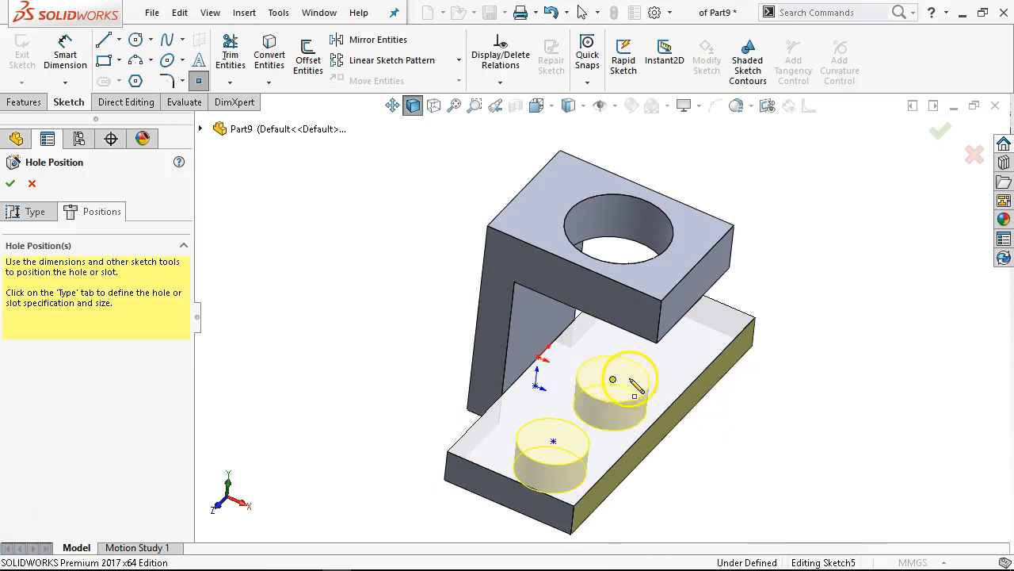
pyautogui.click(686, 324)
pyautogui.rightClick(781, 322)
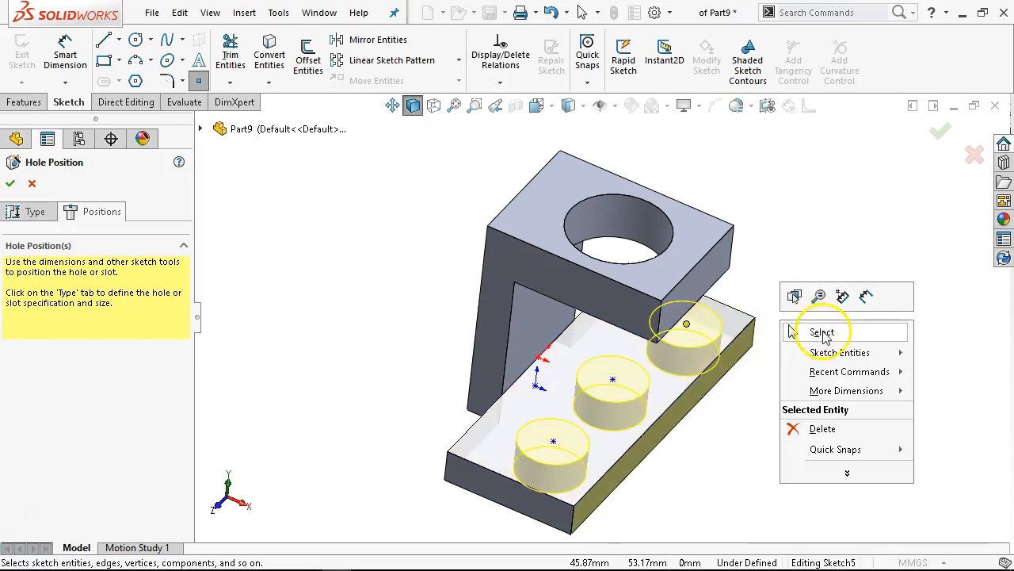
pyautogui.click(816, 332)
# Step: Align the three hole points along the base plate's length with a Vertical relation
pyautogui.click(614, 382)
pyautogui.keyDown('ctrl'); pyautogui.click(612, 380); pyautogui.keyUp('ctrl')
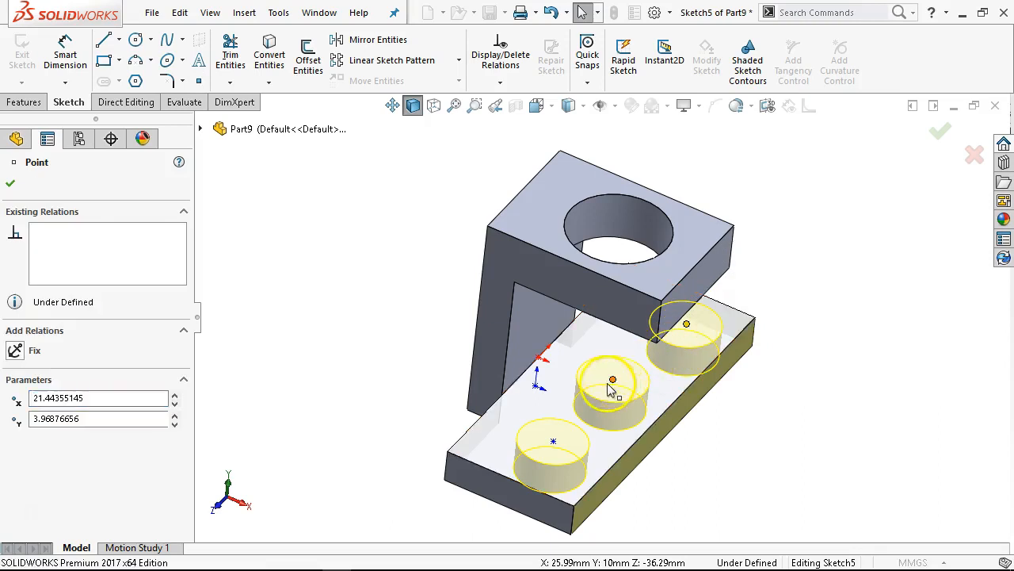
pyautogui.keyDown('ctrl'); pyautogui.click(554, 442); pyautogui.keyUp('ctrl')
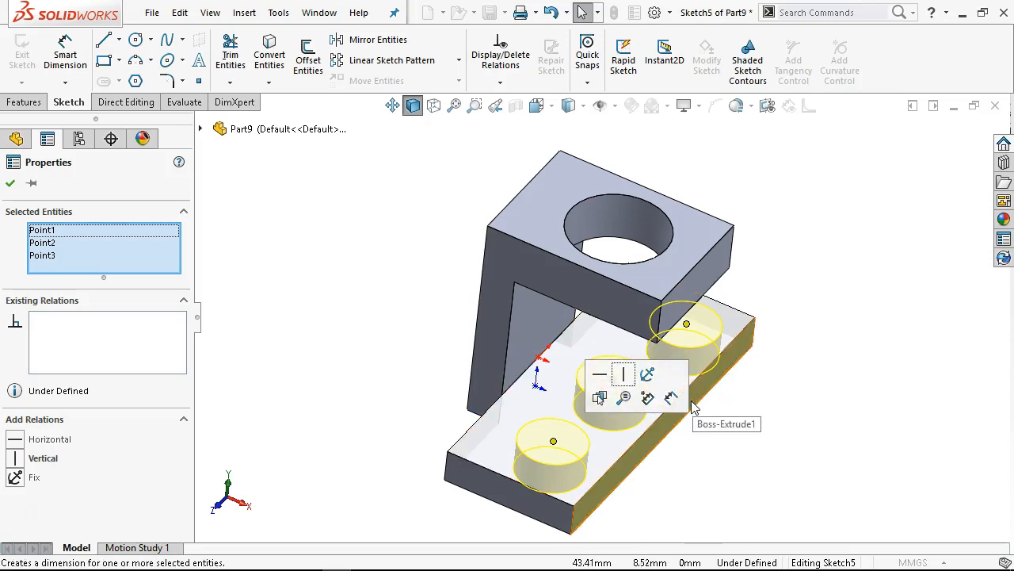
pyautogui.click(626, 376)
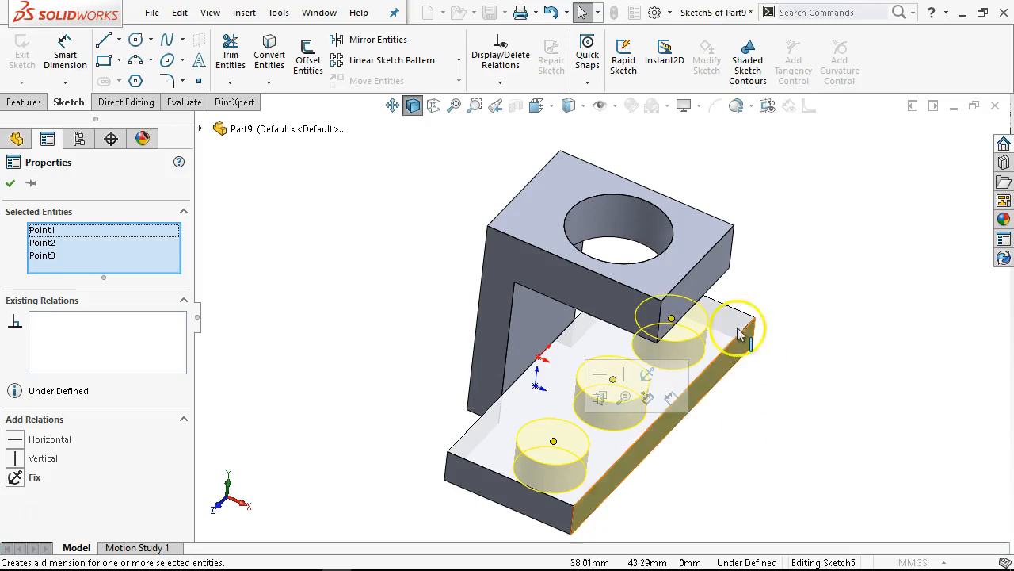
# Step: Dimension the first hole point 20 mm from the nearest short end edge of the base plate
pyautogui.click(77, 67)
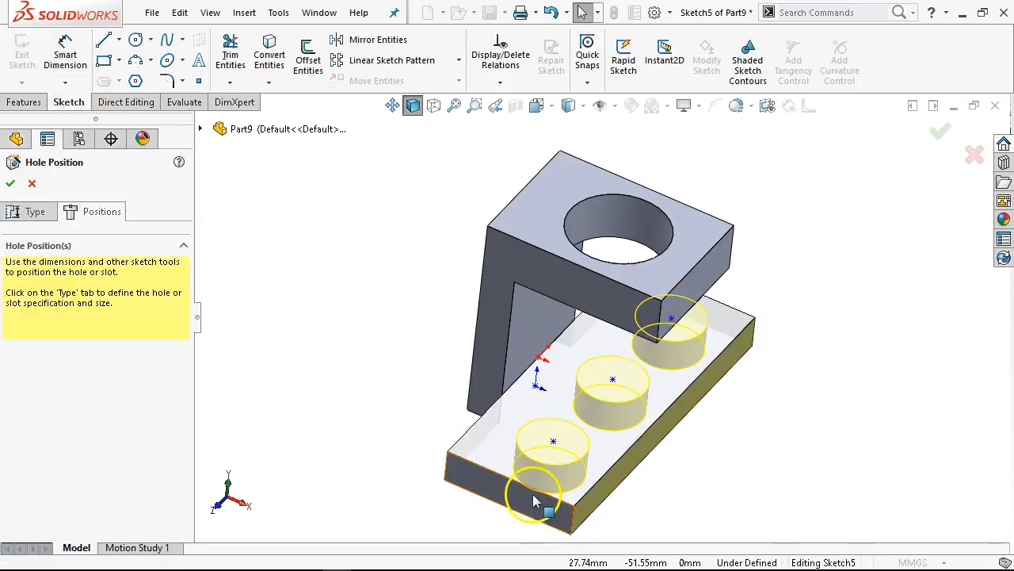
pyautogui.click(553, 443)
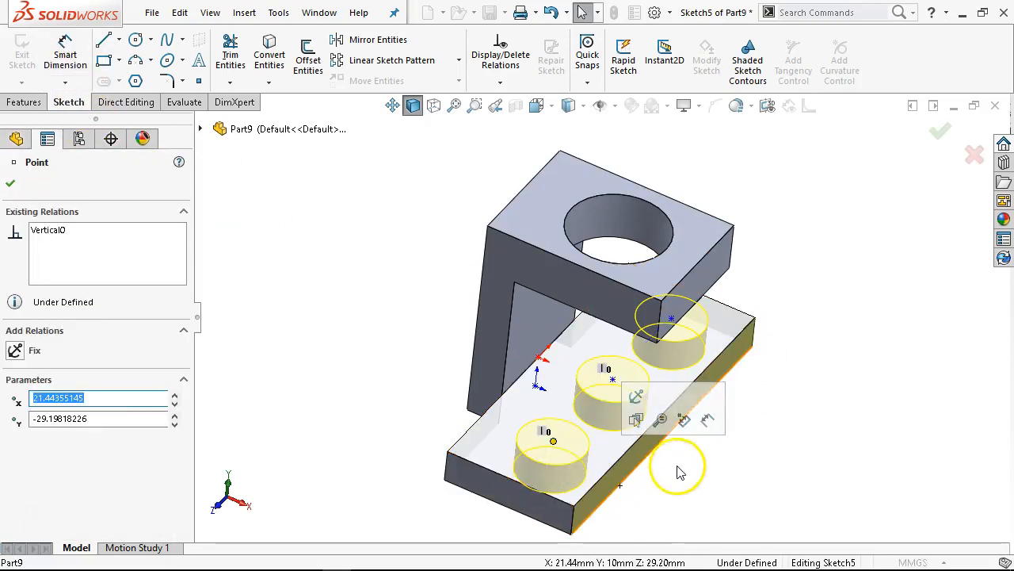
pyautogui.click(682, 421)
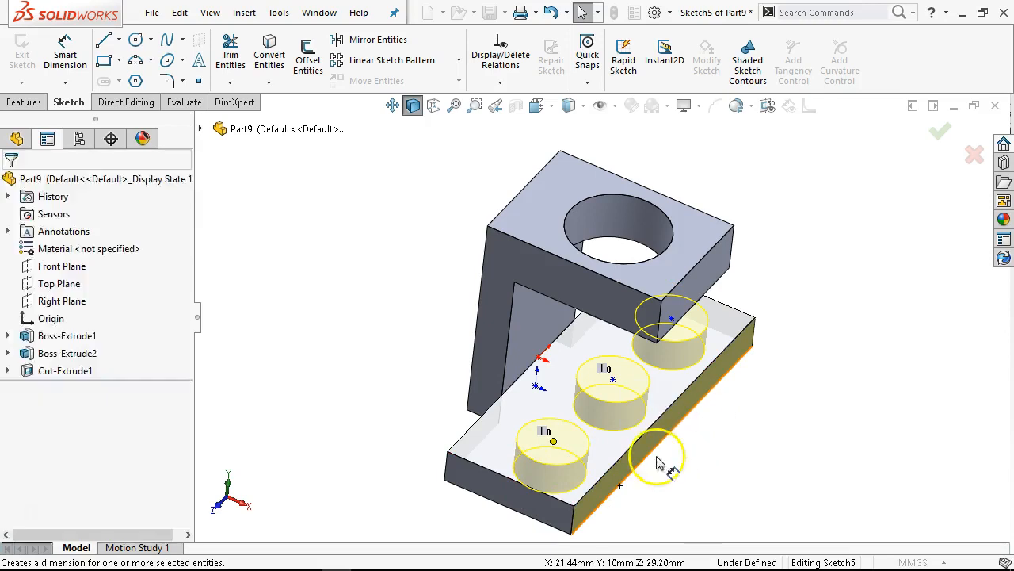
pyautogui.click(565, 500)
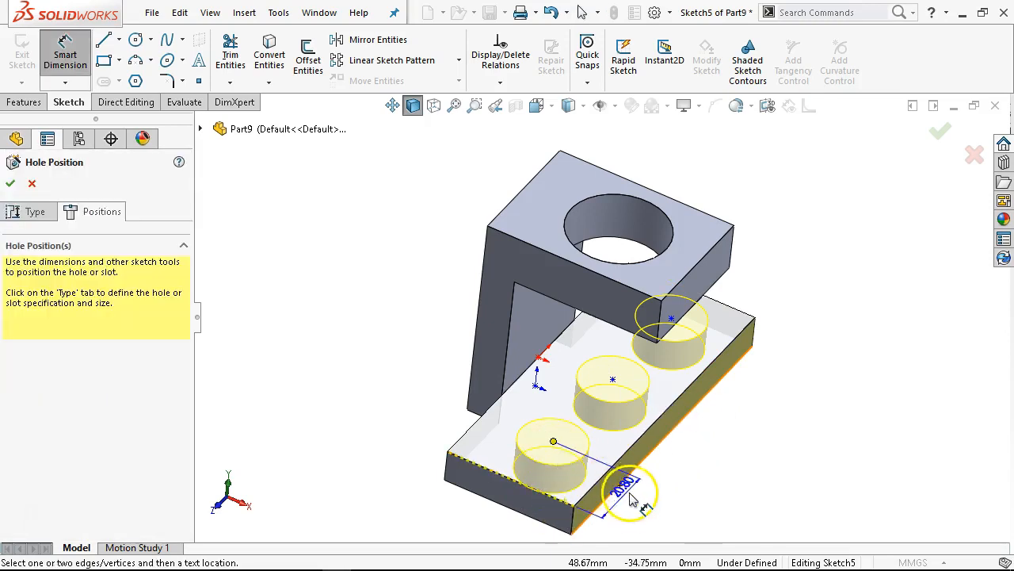
pyautogui.click(638, 511)
pyautogui.write('20')
pyautogui.press('Return')
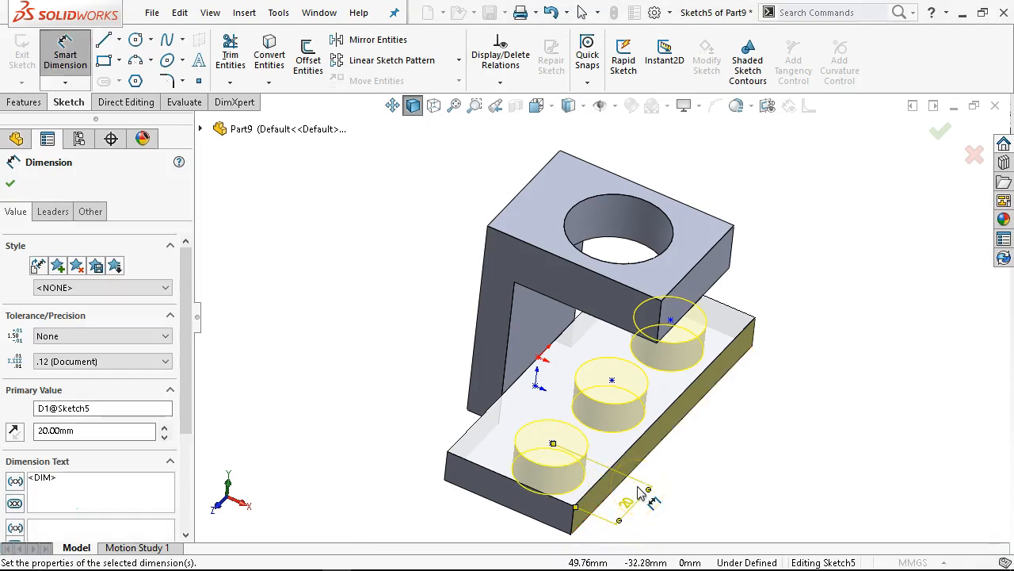
# Step: Dimension the spacing between the first and middle hole points and set it to 30 mm
pyautogui.moveTo(553, 443); pyautogui.dragTo(614, 382)
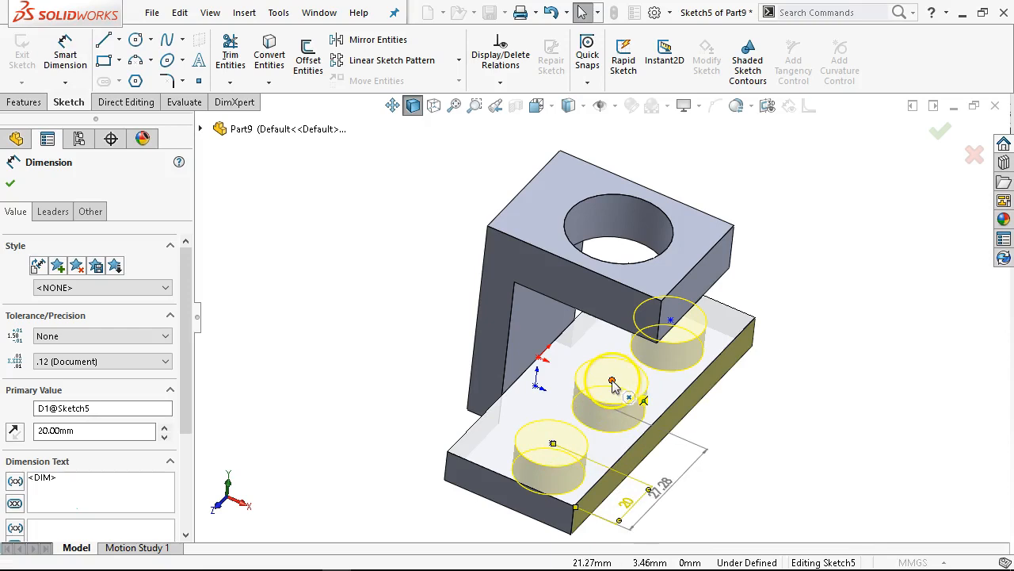
pyautogui.press('Escape')
pyautogui.click(65, 55)
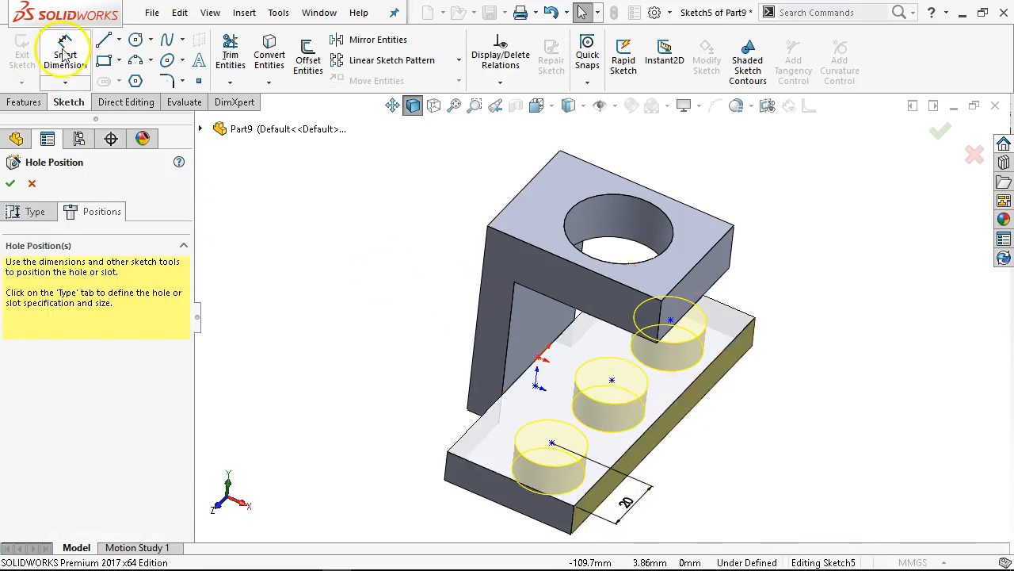
pyautogui.click(612, 380)
pyautogui.click(553, 444)
pyautogui.click(675, 462)
pyautogui.write('1')
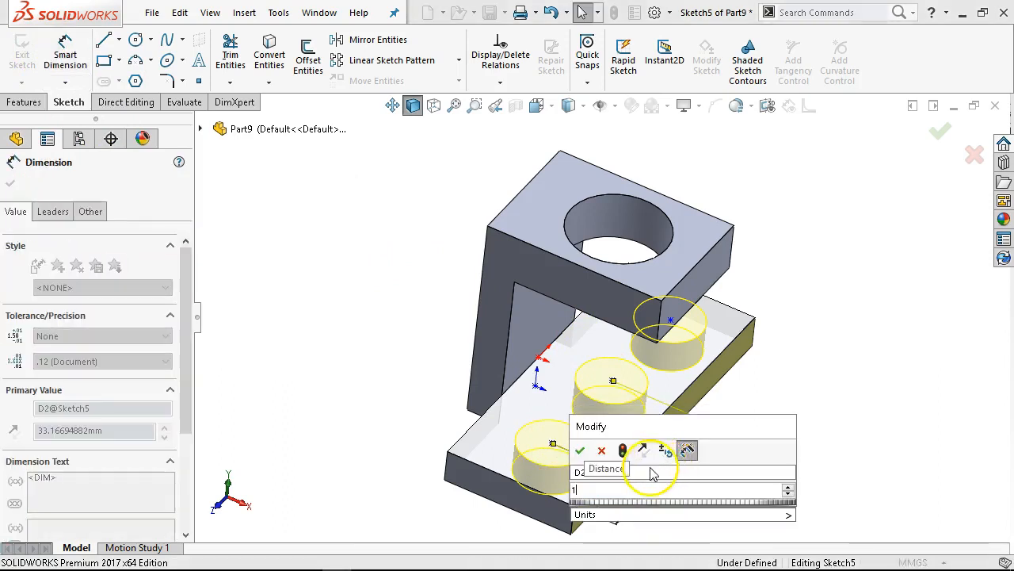
pyautogui.write('5')
pyautogui.press('Return')
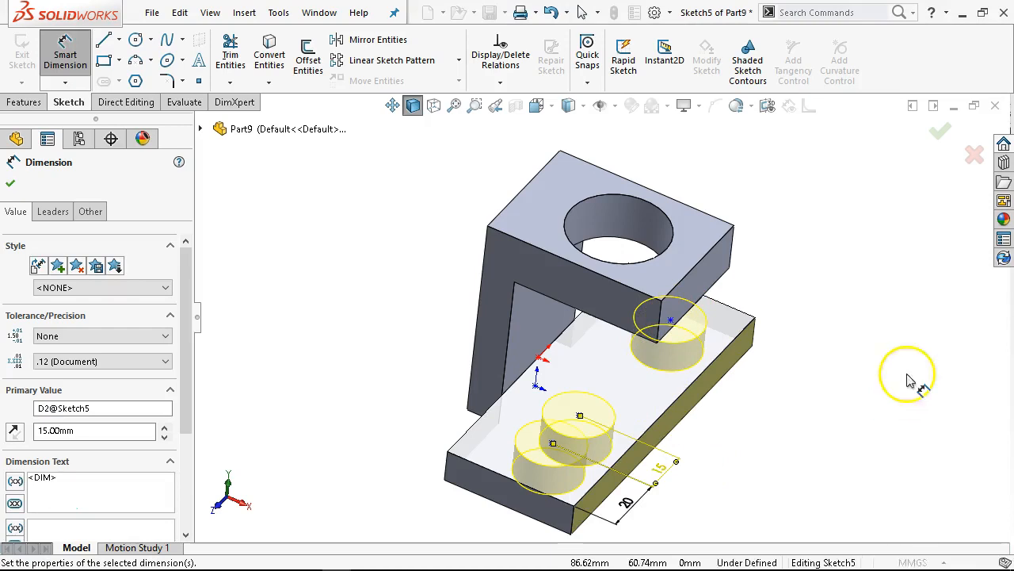
pyautogui.doubleClick(662, 469)
pyautogui.press('Escape')
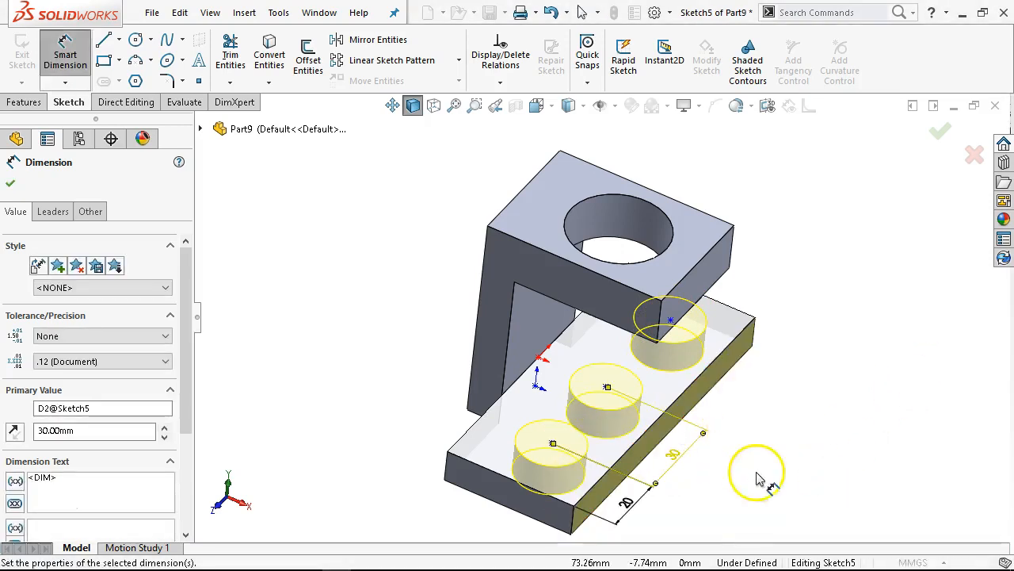
# Step: Dimension the spacing between the middle and third hole points as 30 mm
pyautogui.click(607, 387)
pyautogui.click(671, 323)
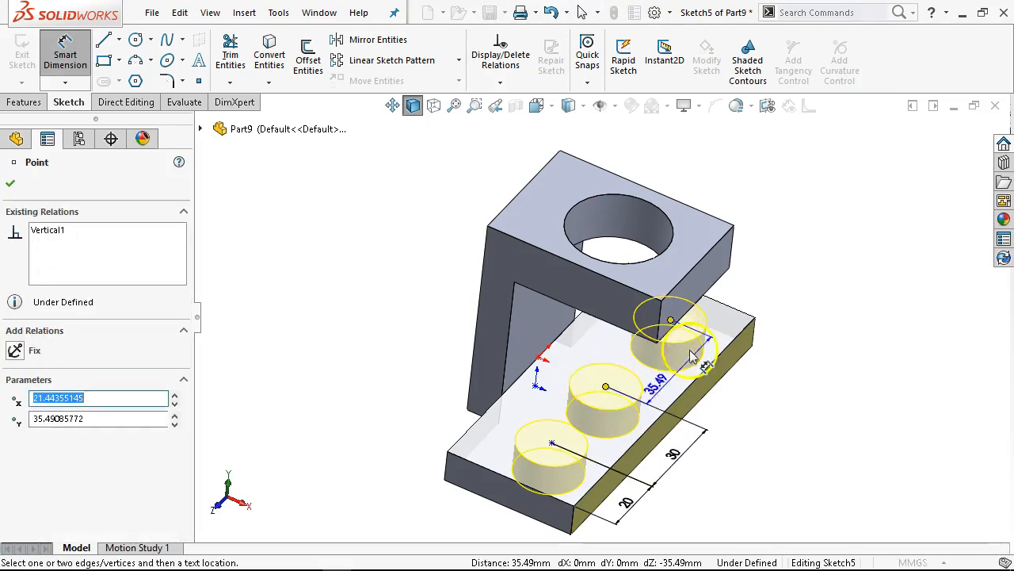
pyautogui.click(732, 408)
pyautogui.write('3')
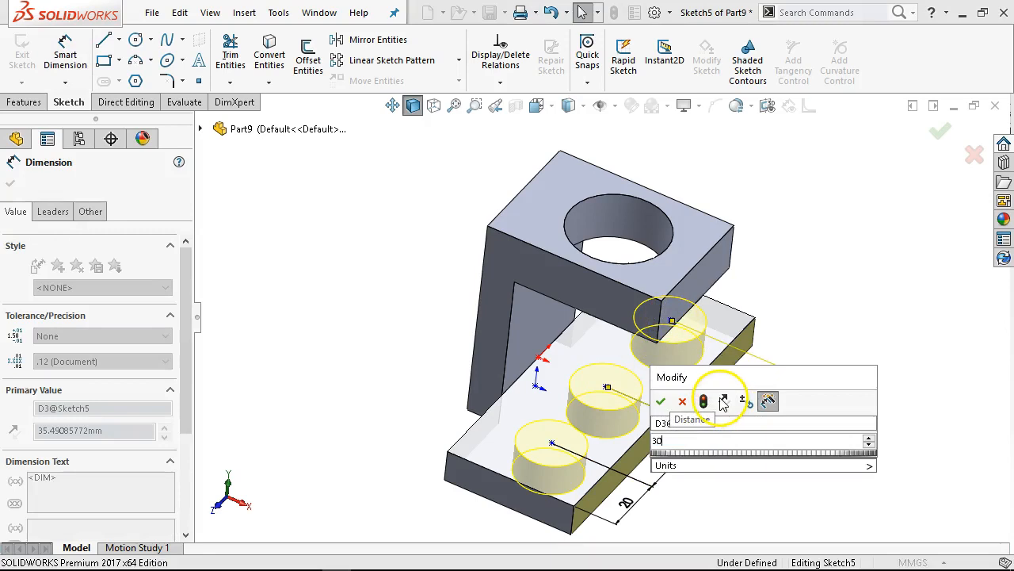
pyautogui.write('0')
pyautogui.press('Return')
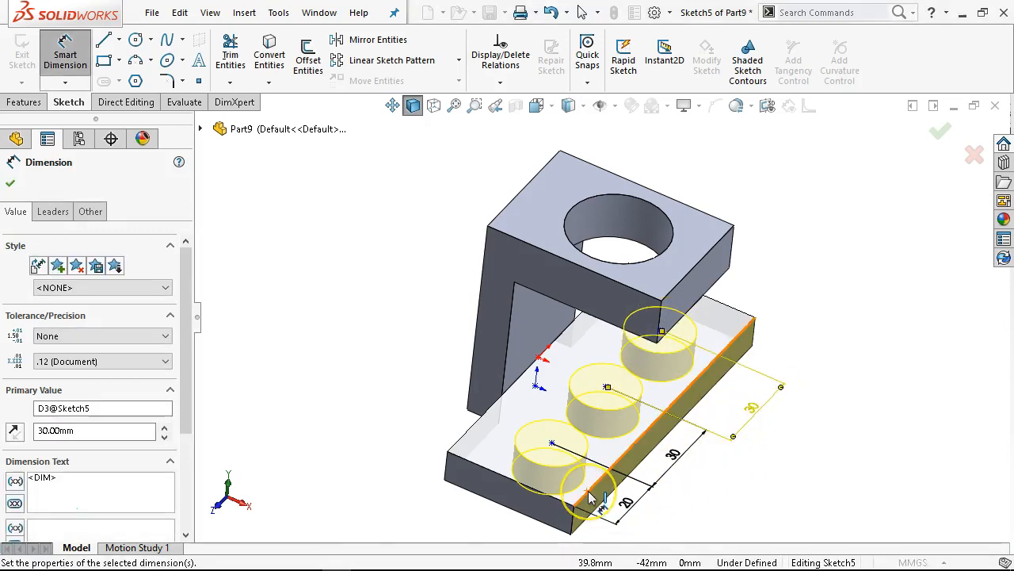
# Step: Dimension the first hole point 20 mm from the base plate's long edge on the upright's side, and end dimensioning
pyautogui.click(466, 448)
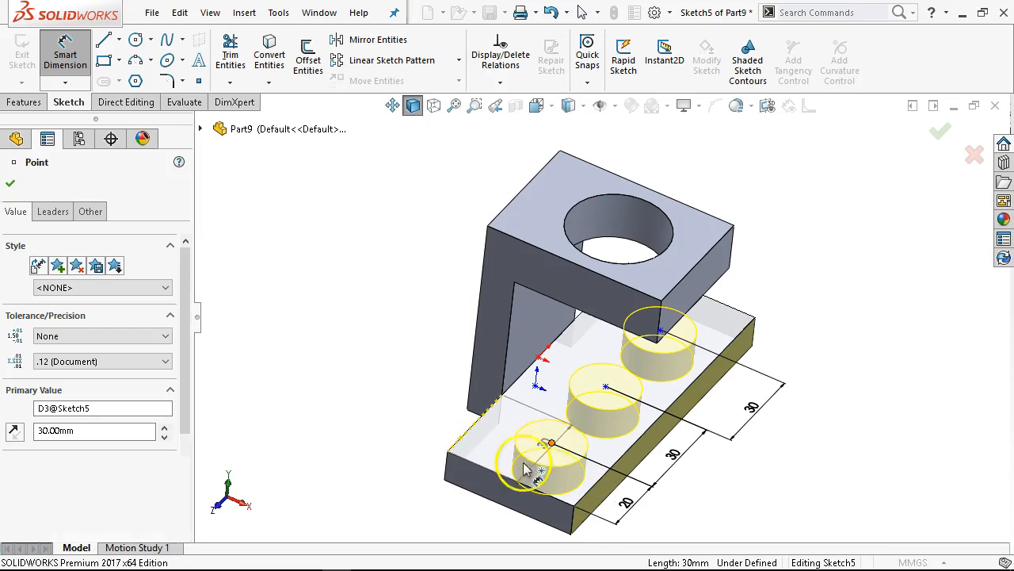
pyautogui.click(526, 469)
pyautogui.click(444, 508)
pyautogui.write('20')
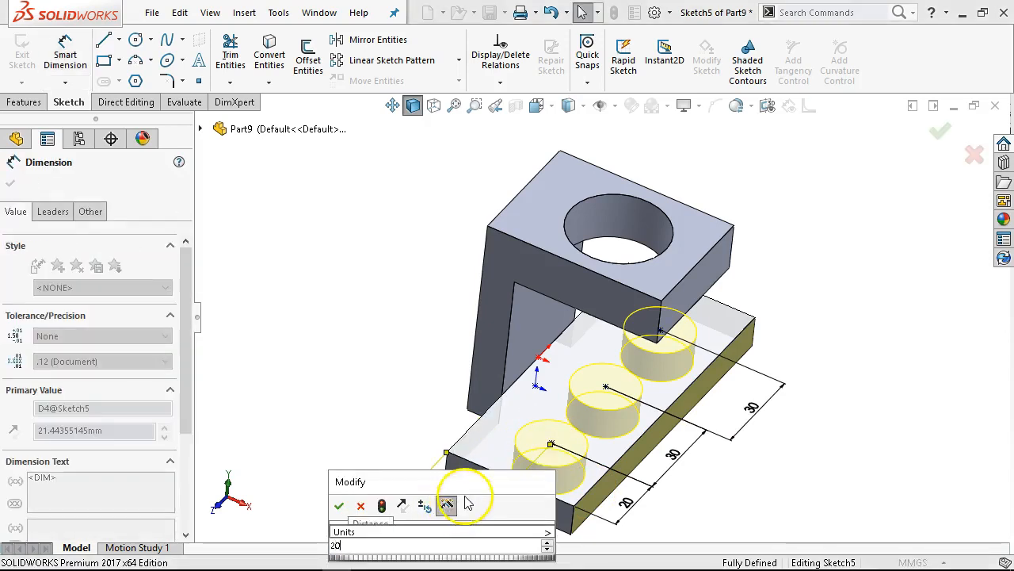
pyautogui.press('Return')
pyautogui.rightClick(847, 301)
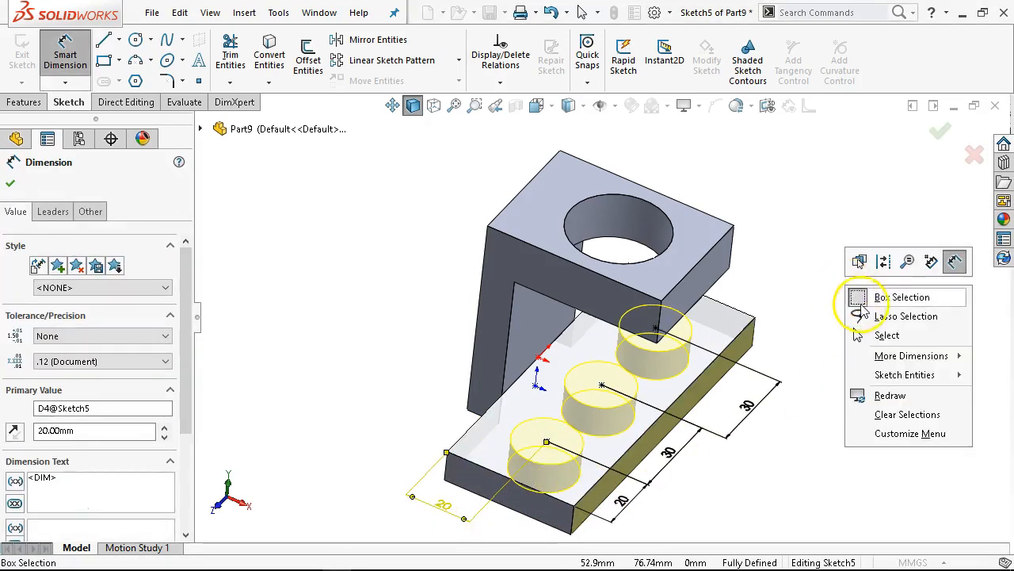
pyautogui.click(887, 335)
# Step: Return to the hole specification, check the three hole previews, and accept the Hole Wizard feature
pyautogui.moveTo(849, 351); pyautogui.dragTo(815, 332, button='middle')
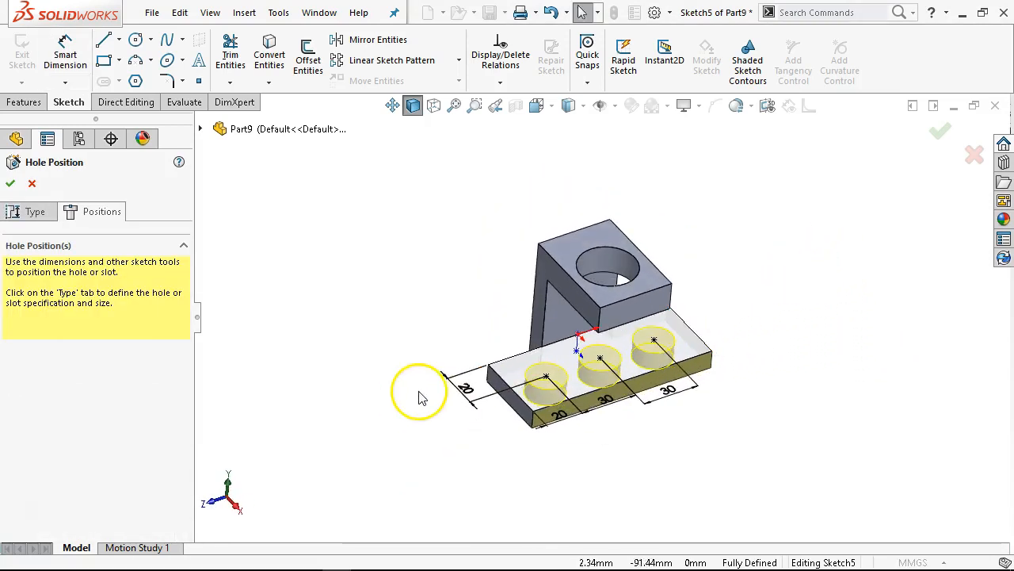
pyautogui.click(30, 212)
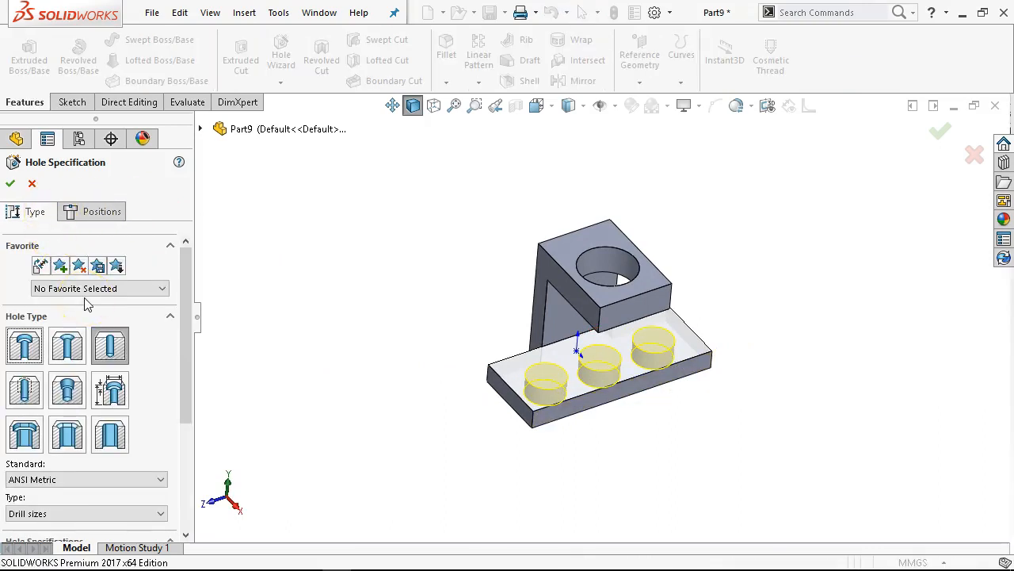
pyautogui.moveTo(418, 338); pyautogui.dragTo(428, 470, button='middle')
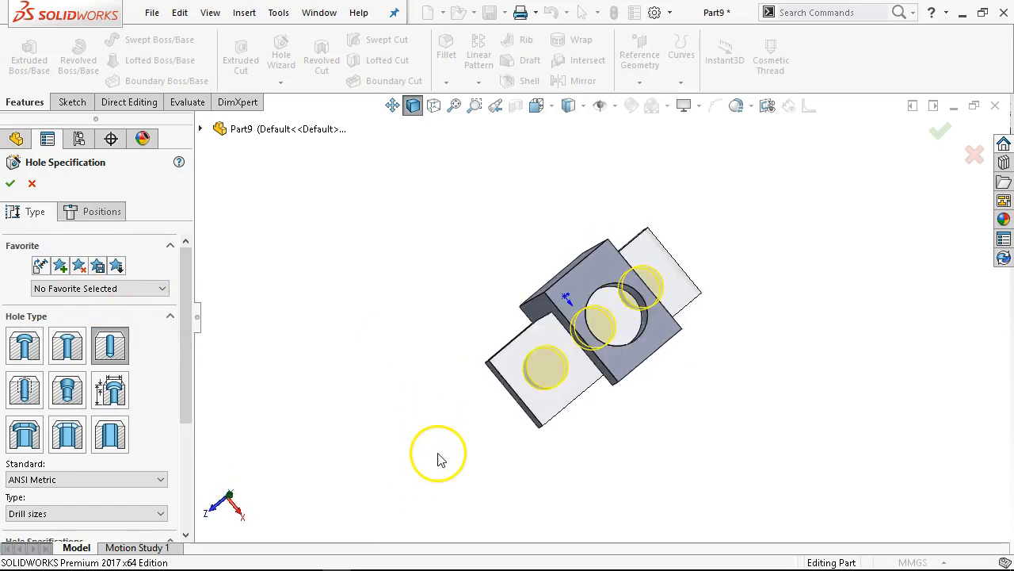
pyautogui.hotkey('ctrl', '5')
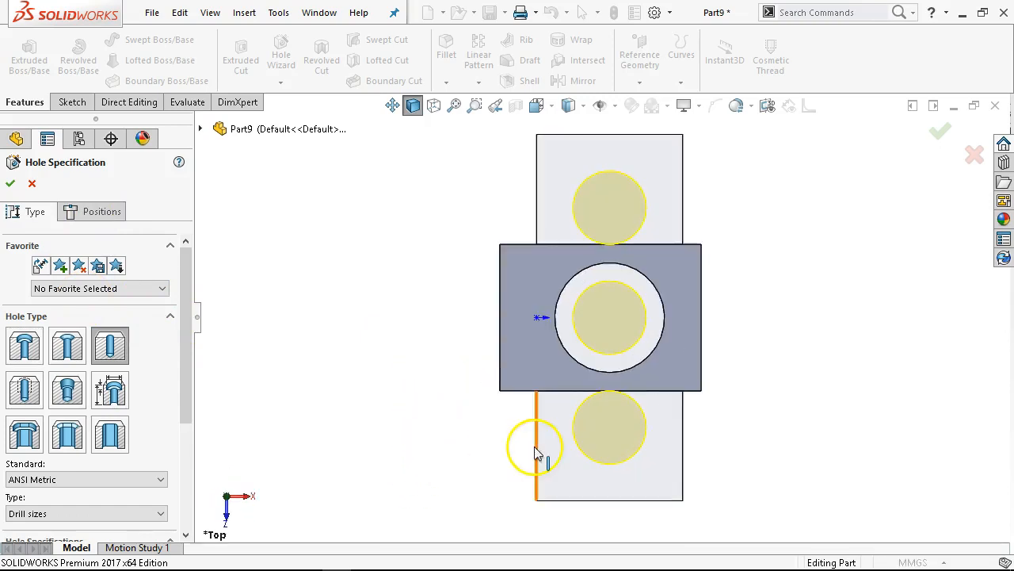
pyautogui.moveTo(783, 380); pyautogui.dragTo(724, 302, button='middle')
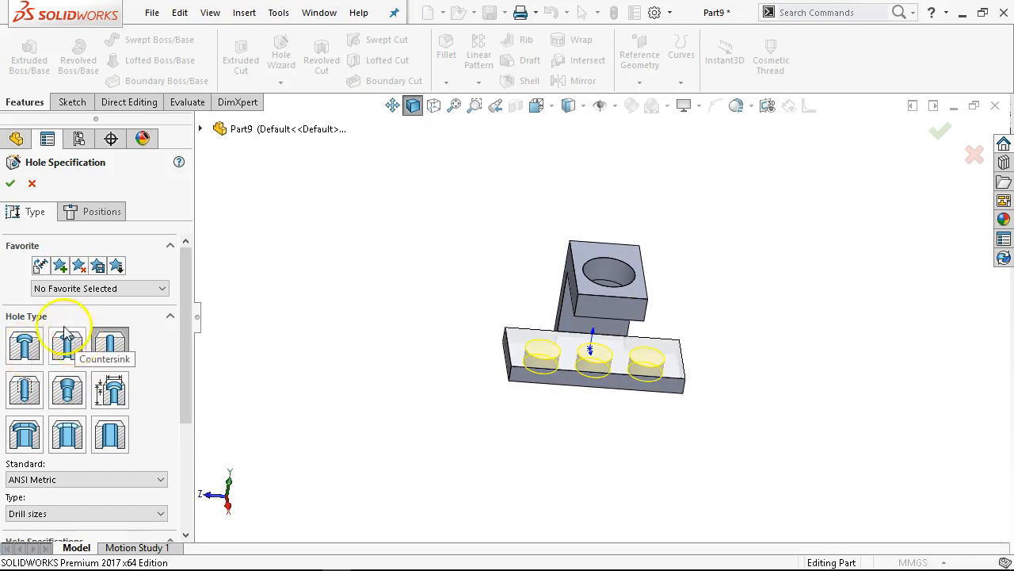
pyautogui.click(11, 183)
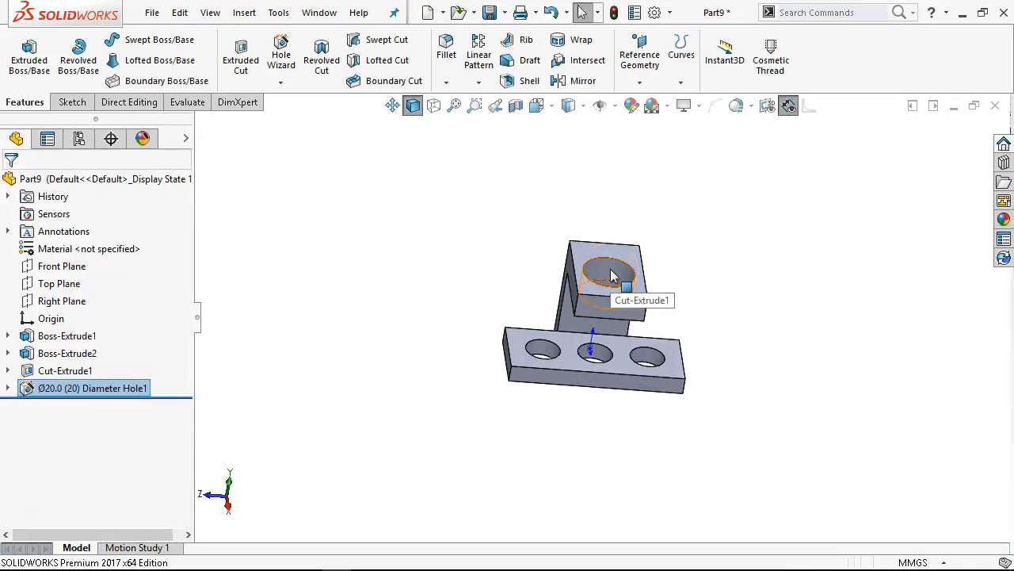
# Step: Start a sketch on the upright's face under the overhang and draw a circle about 25 mm in diameter on it
pyautogui.moveTo(611, 275); pyautogui.dragTo(612, 318, button='middle')
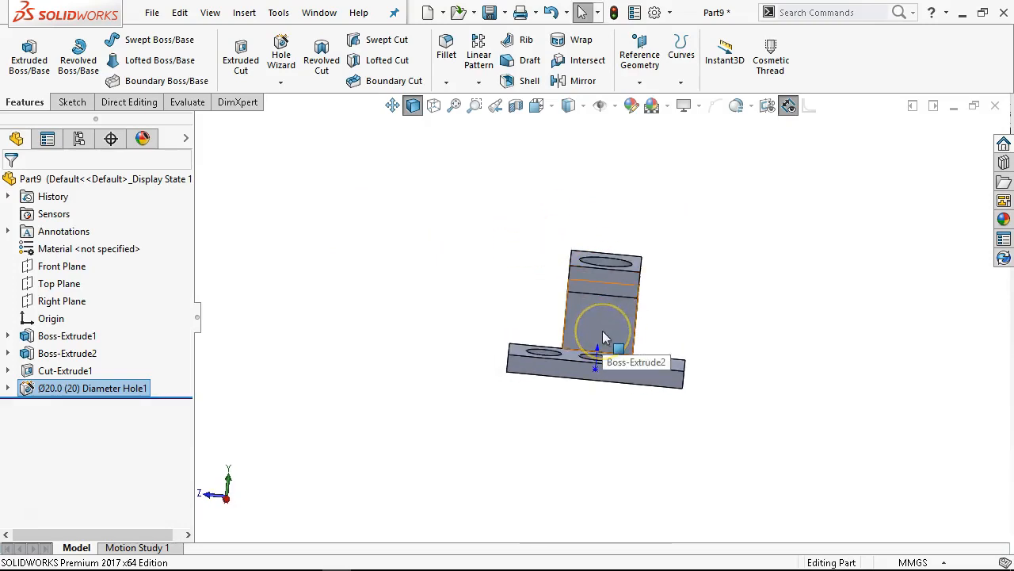
pyautogui.click(603, 333)
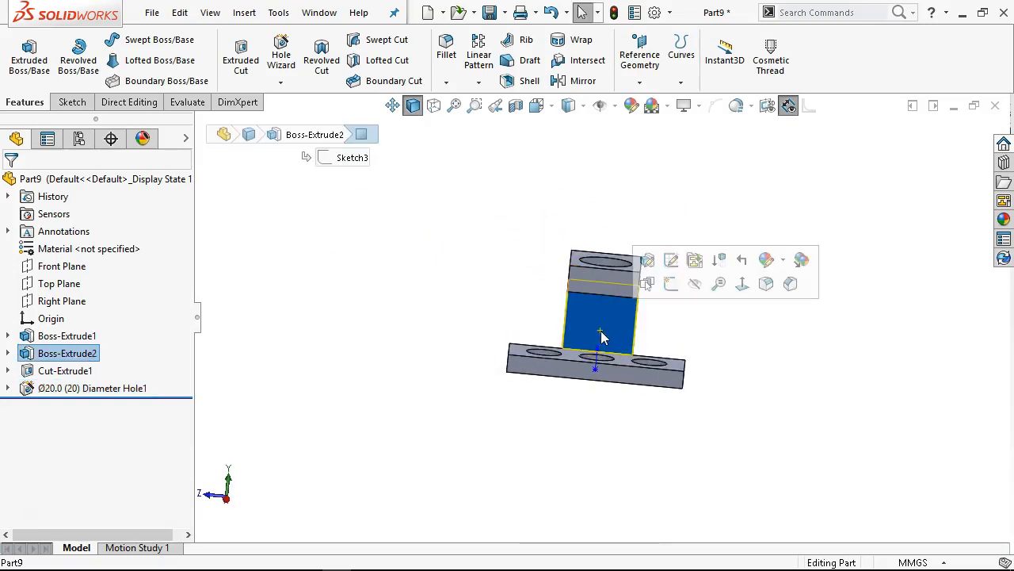
pyautogui.click(674, 286)
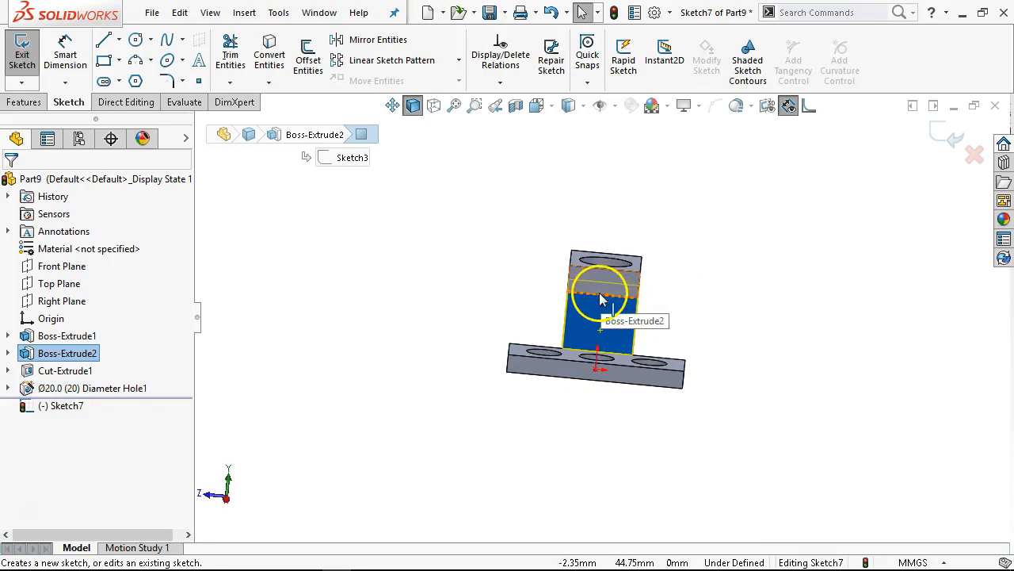
pyautogui.hotkey('ctrl', '8')
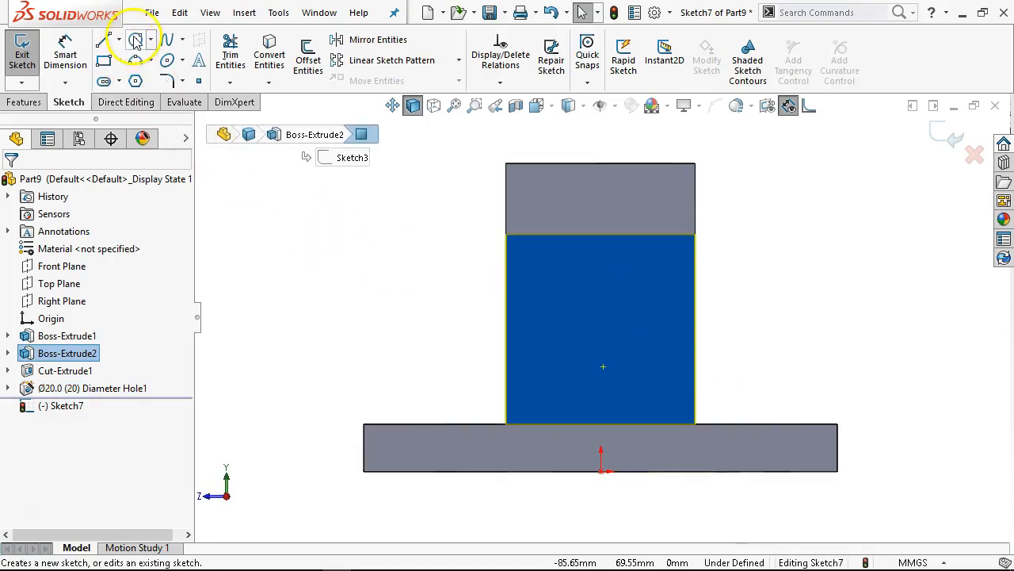
pyautogui.click(136, 41)
pyautogui.click(595, 304)
pyautogui.click(634, 351)
# Step: Dimension the circle on the upright's face with a diameter of 20 mm and end dimensioning
pyautogui.rightClick(637, 353)
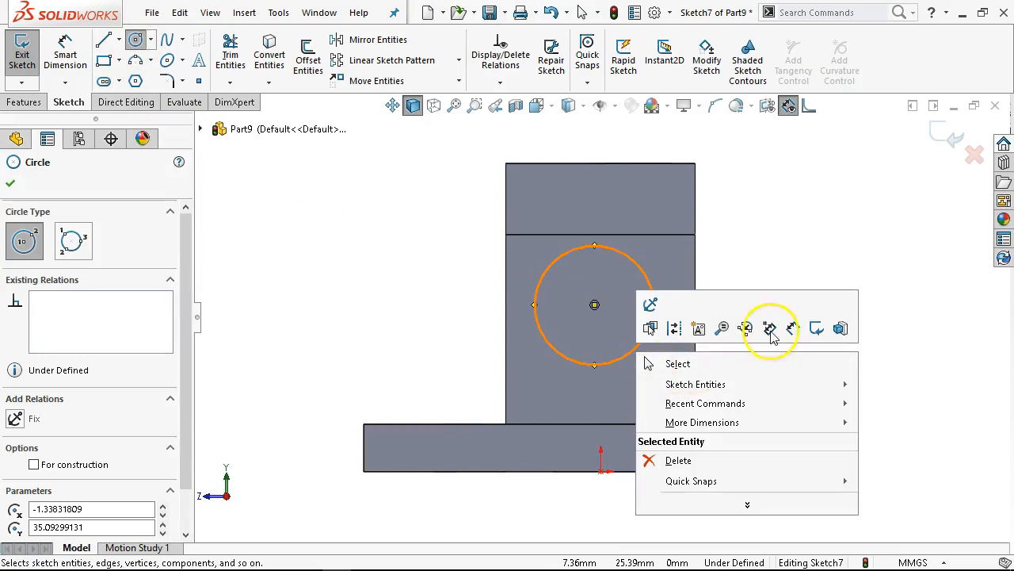
pyautogui.click(770, 329)
pyautogui.click(654, 292)
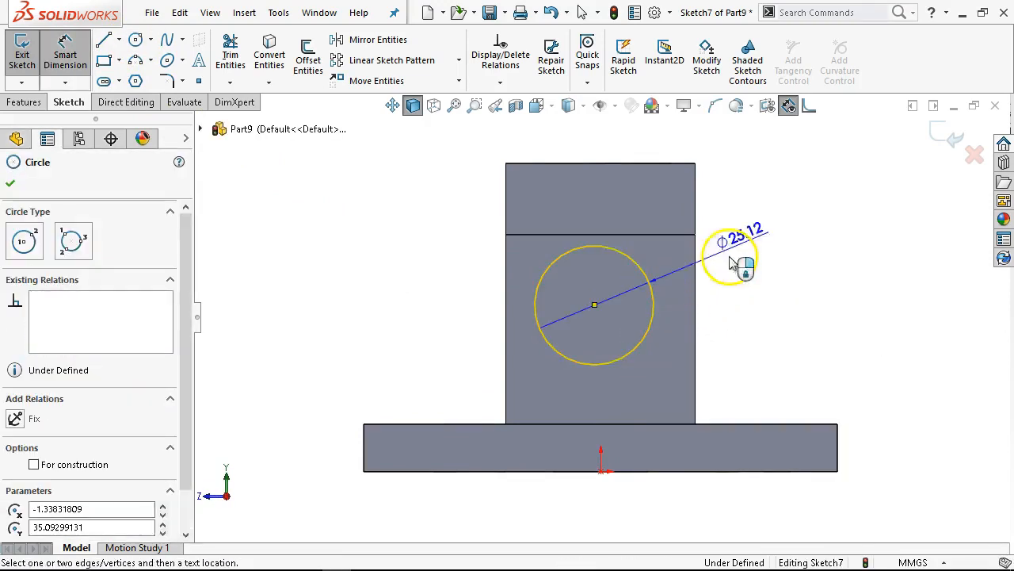
pyautogui.click(785, 238)
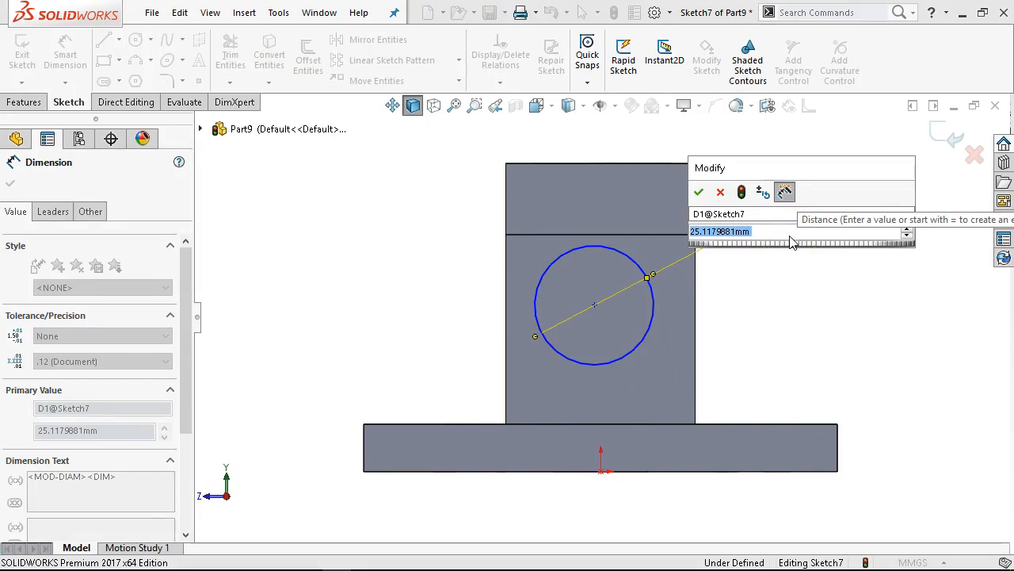
pyautogui.write('20')
pyautogui.press('Return')
pyautogui.rightClick(793, 228)
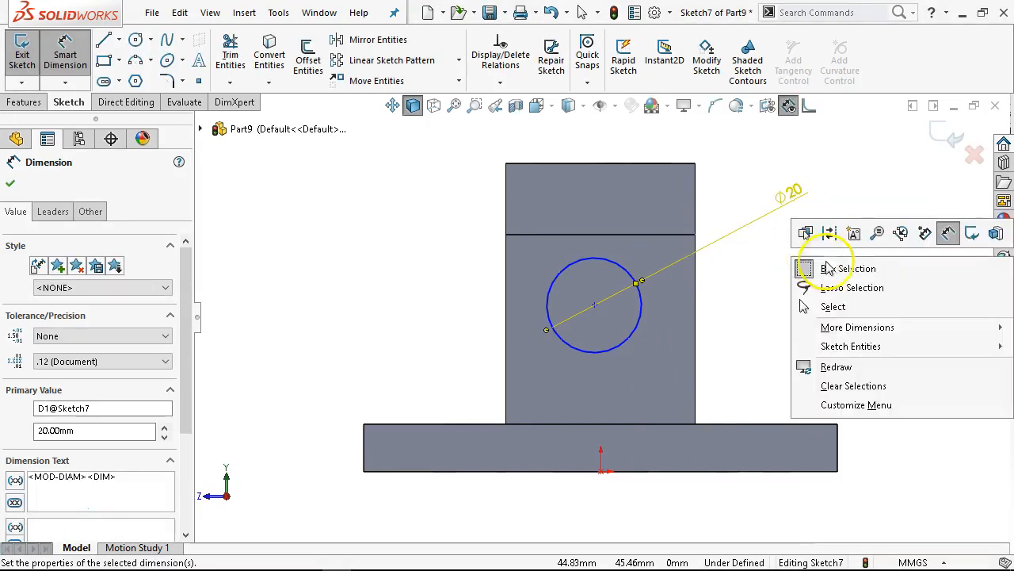
pyautogui.click(848, 307)
# Step: Align the circle's centre with the origin using a Vertical relation
pyautogui.click(597, 309)
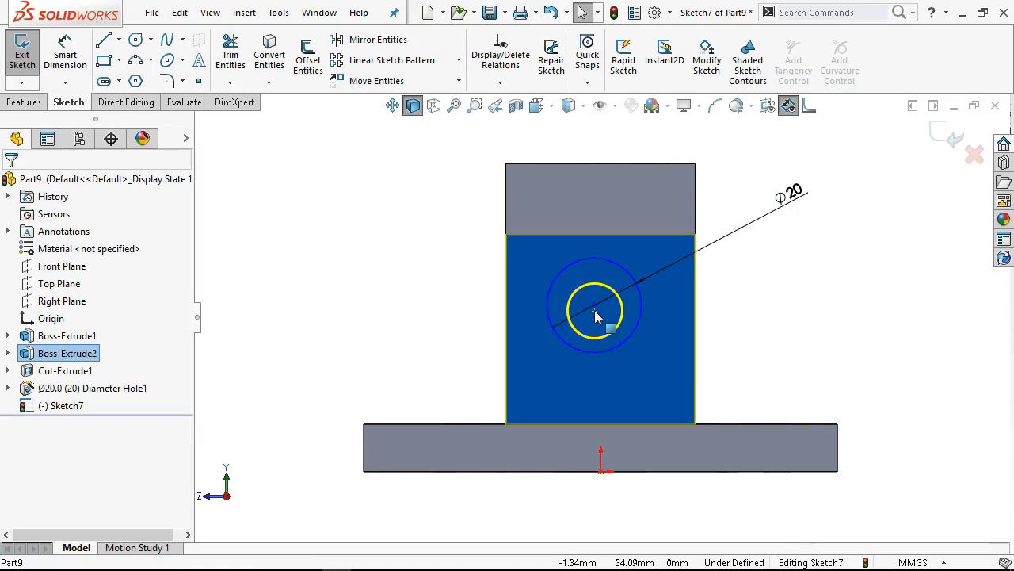
pyautogui.click(595, 304)
pyautogui.keyDown('ctrl'); pyautogui.click(603, 471); pyautogui.keyUp('ctrl')
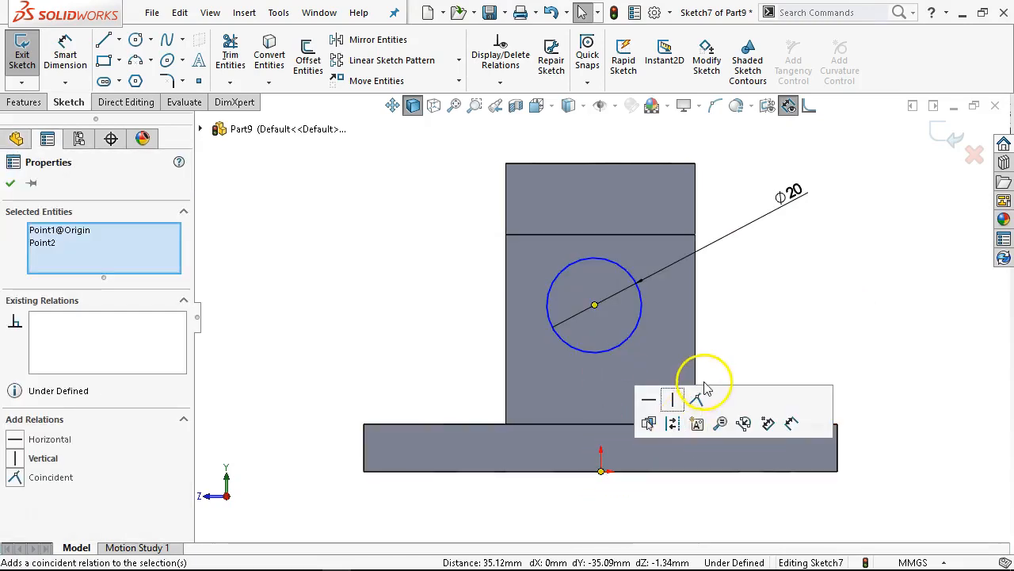
pyautogui.click(673, 400)
pyautogui.rightClick(741, 313)
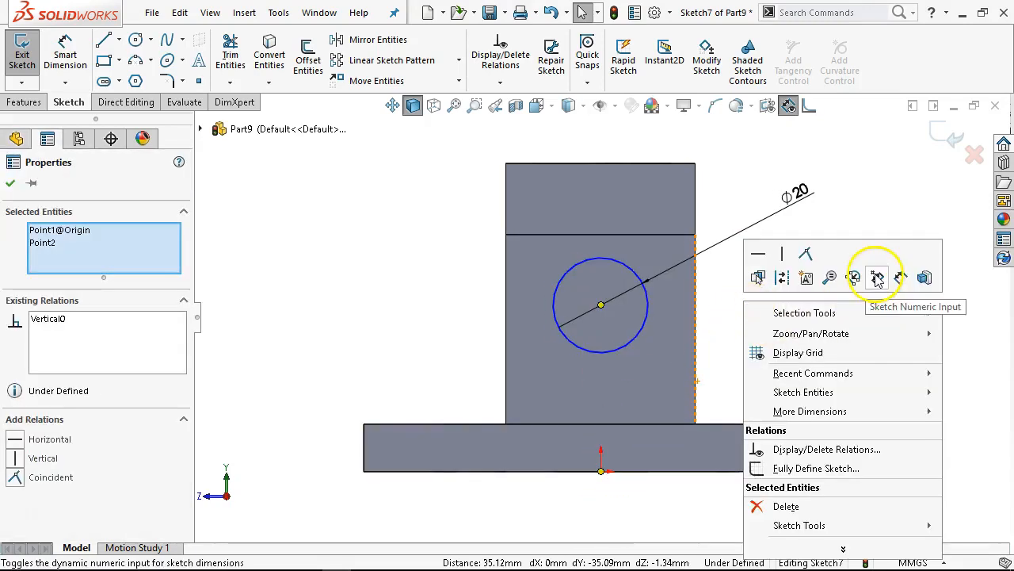
pyautogui.click(901, 272)
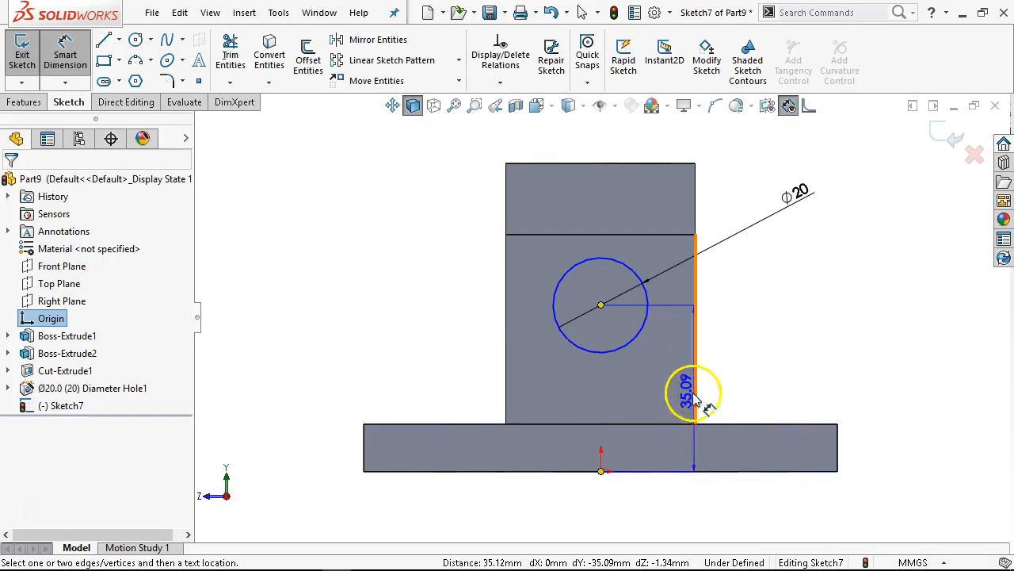
pyautogui.press('Escape')
# Step: Dimension the circle's centre 20 mm above the top edge of the base plate
pyautogui.rightClick(749, 313)
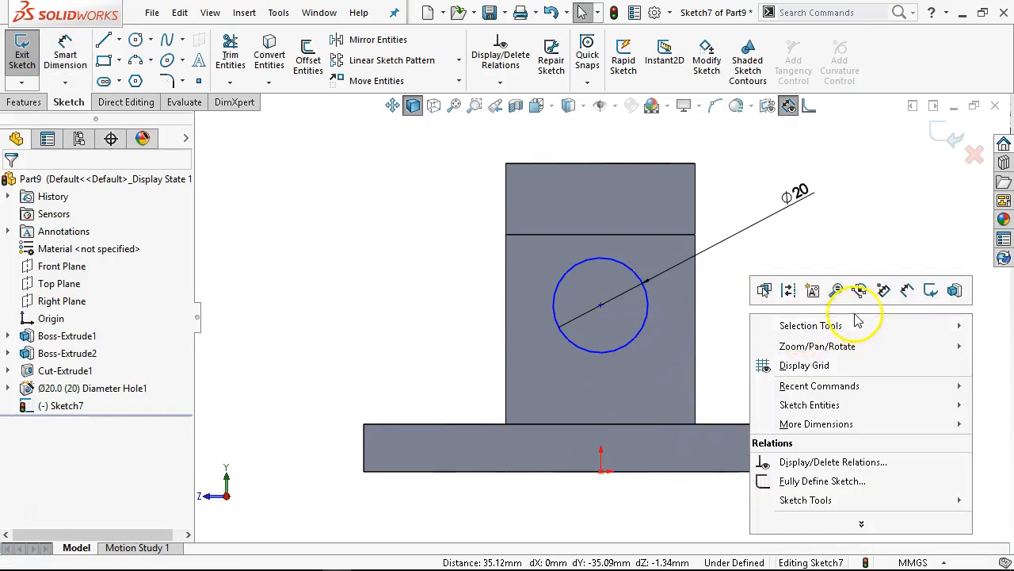
pyautogui.click(906, 290)
pyautogui.click(626, 424)
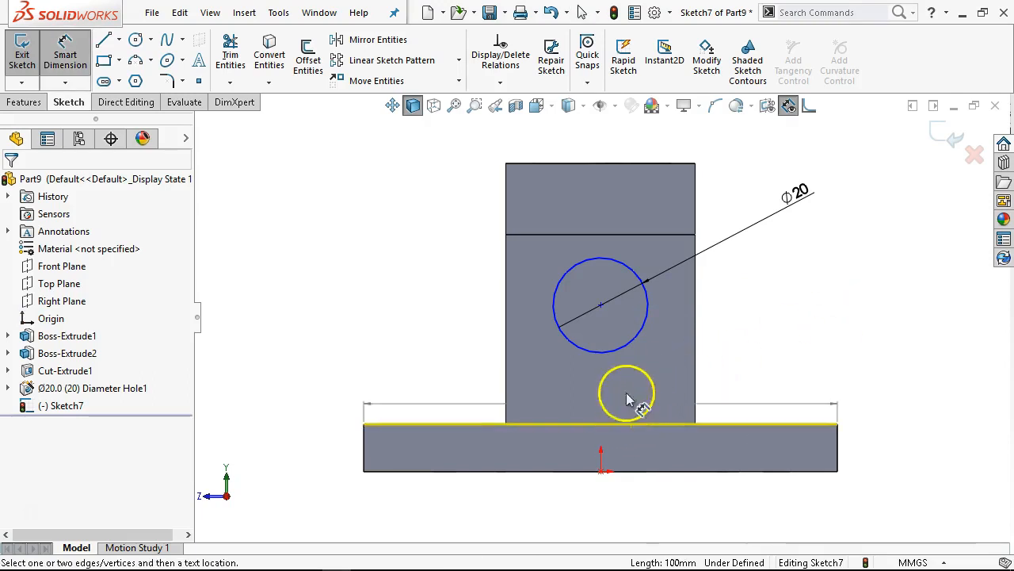
pyautogui.click(635, 341)
pyautogui.click(419, 375)
pyautogui.write('20')
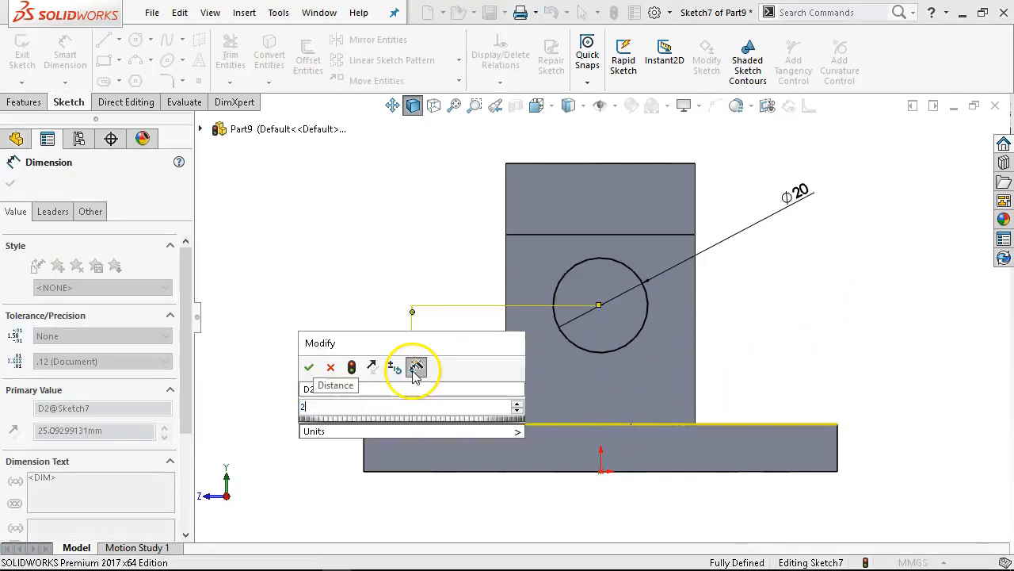
pyautogui.press('Return')
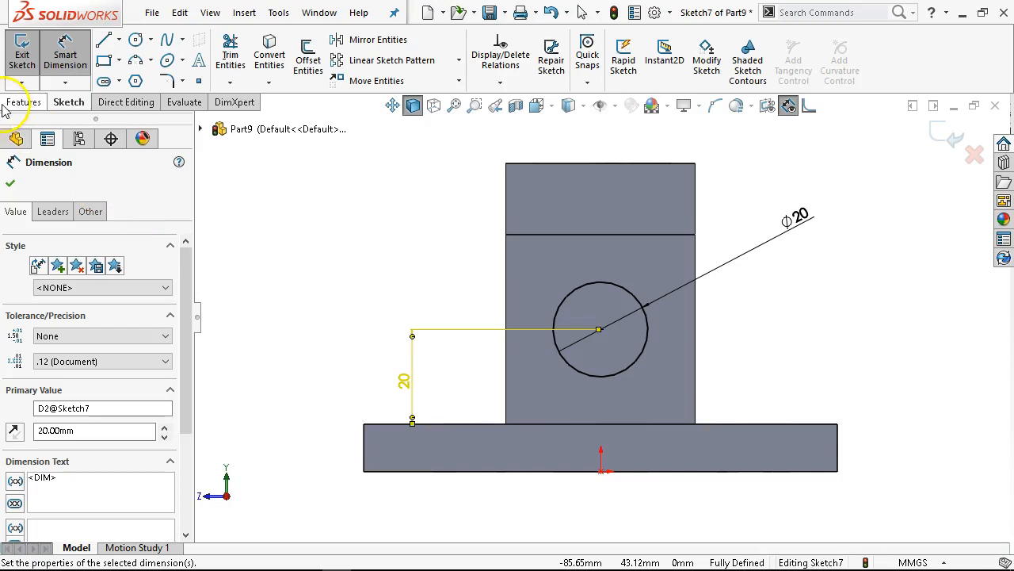
# Step: Cut the circle through the upright with an Extruded Cut set to Through All, and show the part in isometric view
pyautogui.click(24, 102)
pyautogui.click(240, 52)
pyautogui.click(87, 257)
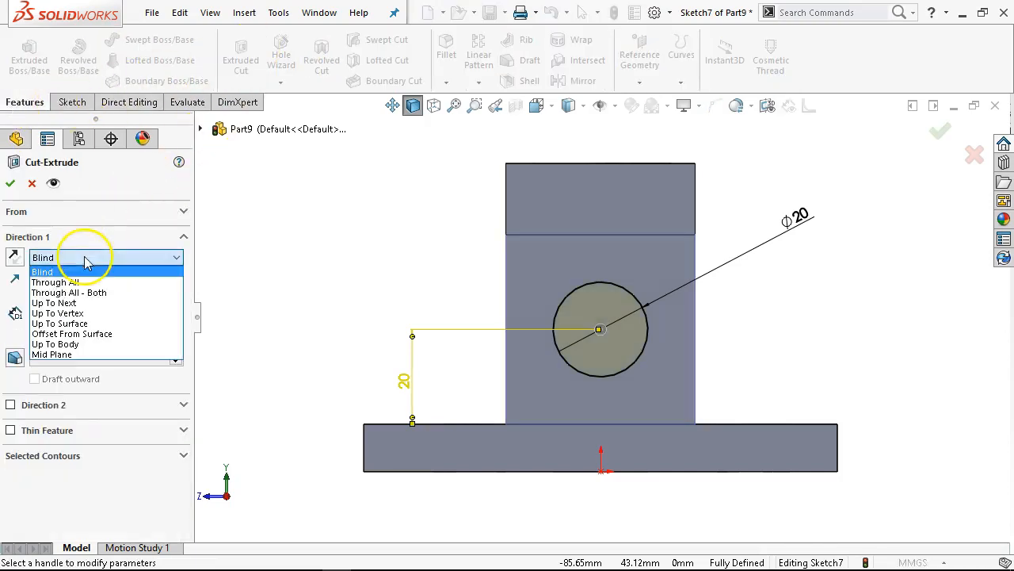
pyautogui.click(73, 282)
pyautogui.click(10, 183)
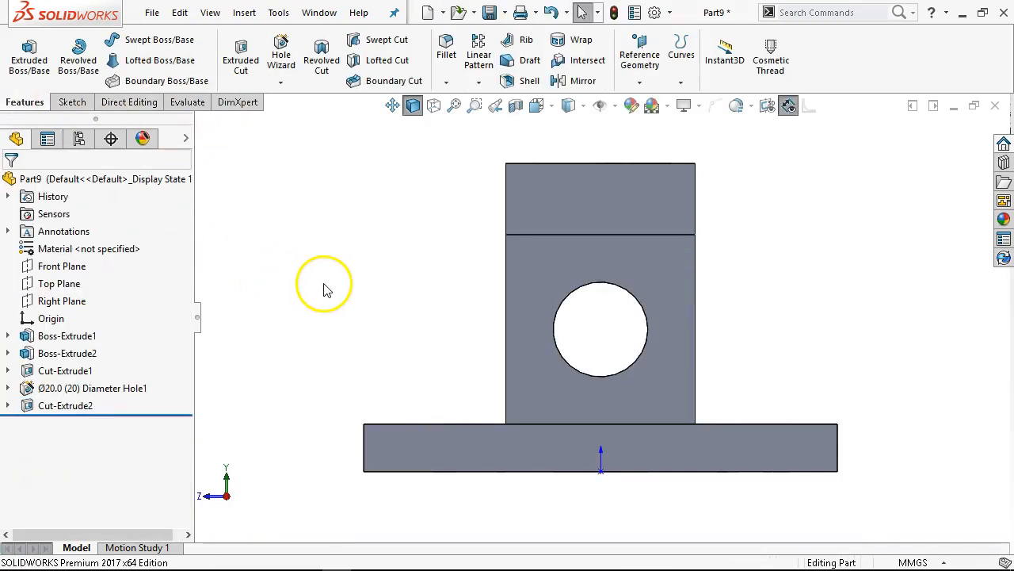
pyautogui.hotkey('ctrl', '7')
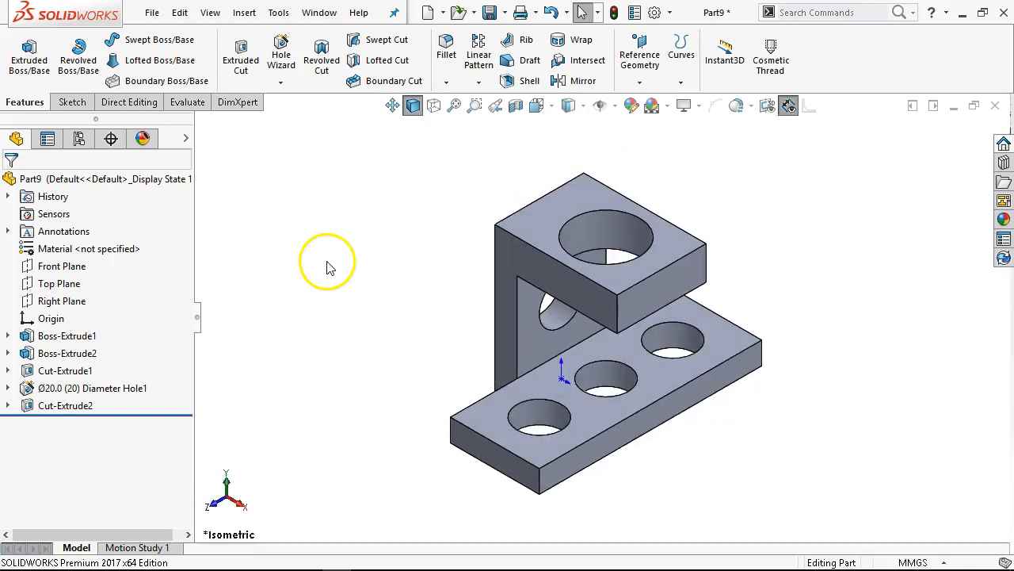
# Step: Save the part as JL P3-9.SLDPRT in the Ch3 folder, basing the name on the existing JL P3-8 file
pyautogui.hotkey('ctrl', 's')
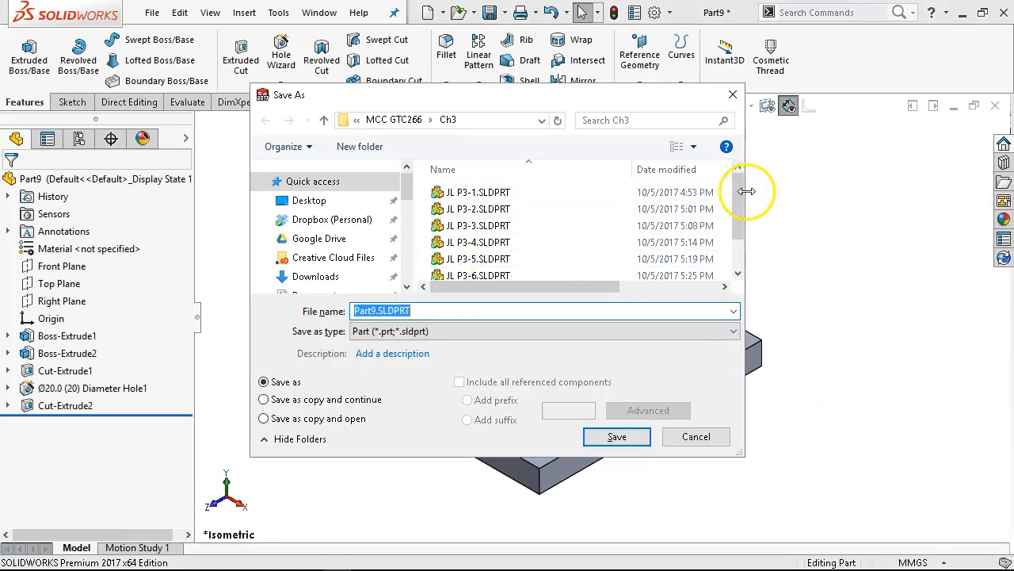
pyautogui.scroll(-3, 741, 237)
pyautogui.click(503, 270)
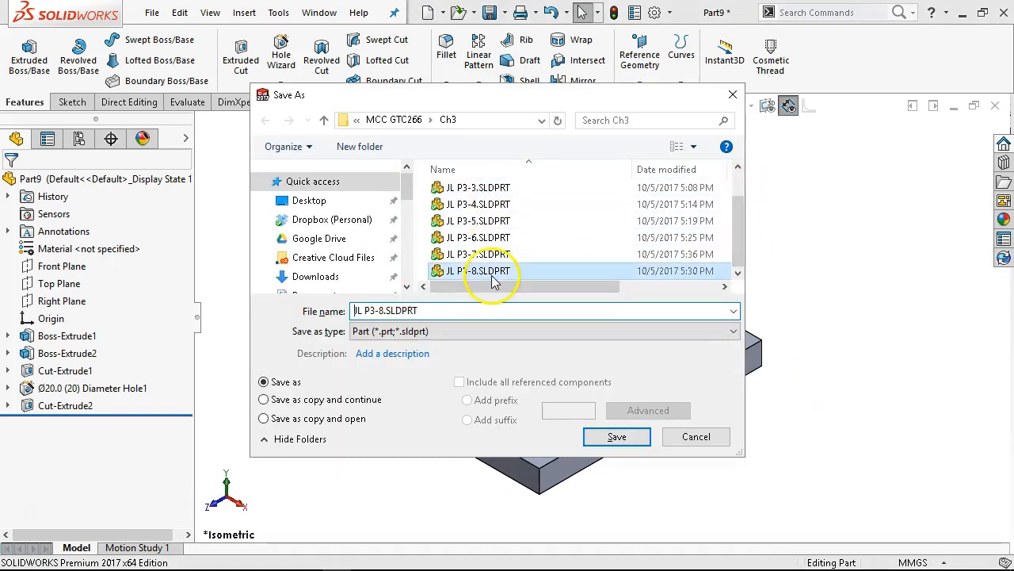
pyautogui.click(385, 312)
pyautogui.click(385, 312)
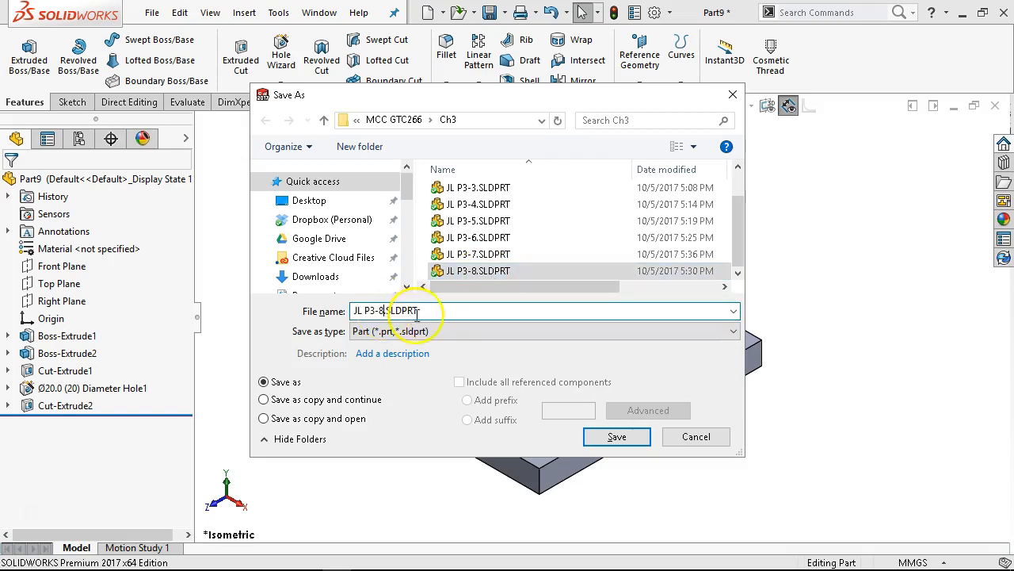
pyautogui.press('BackSpace')
pyautogui.press('BackSpace')
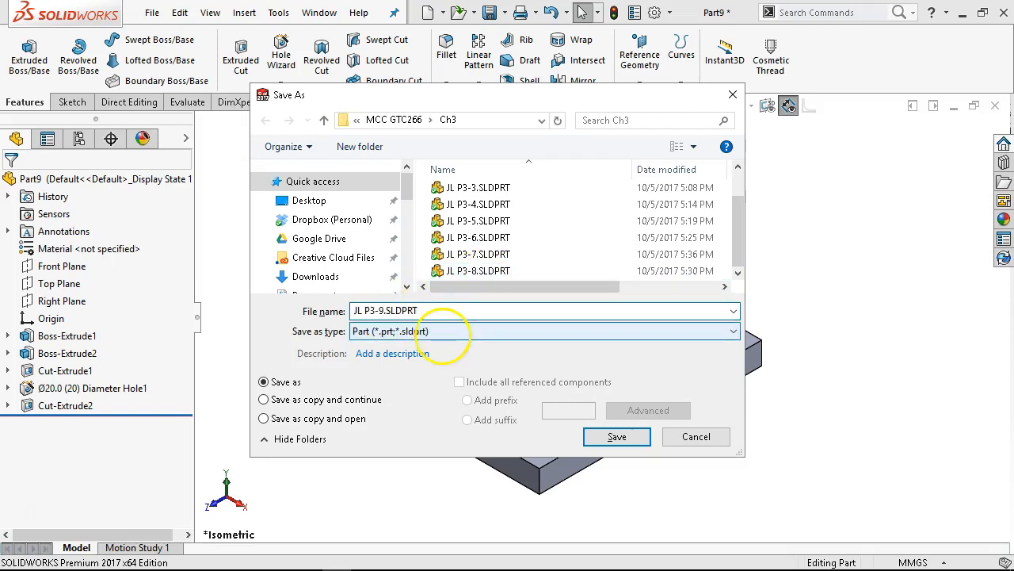
pyautogui.click(612, 435)
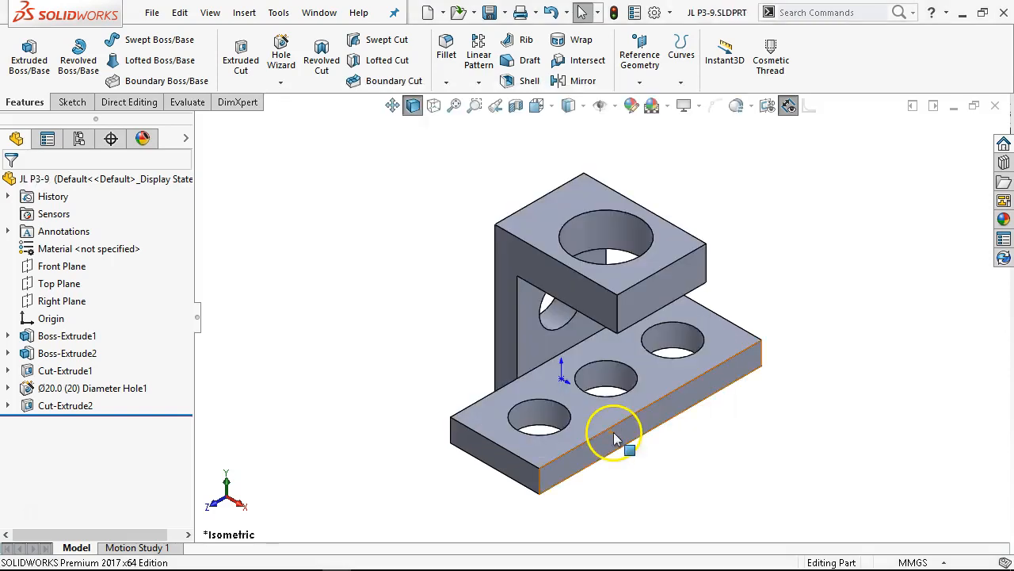